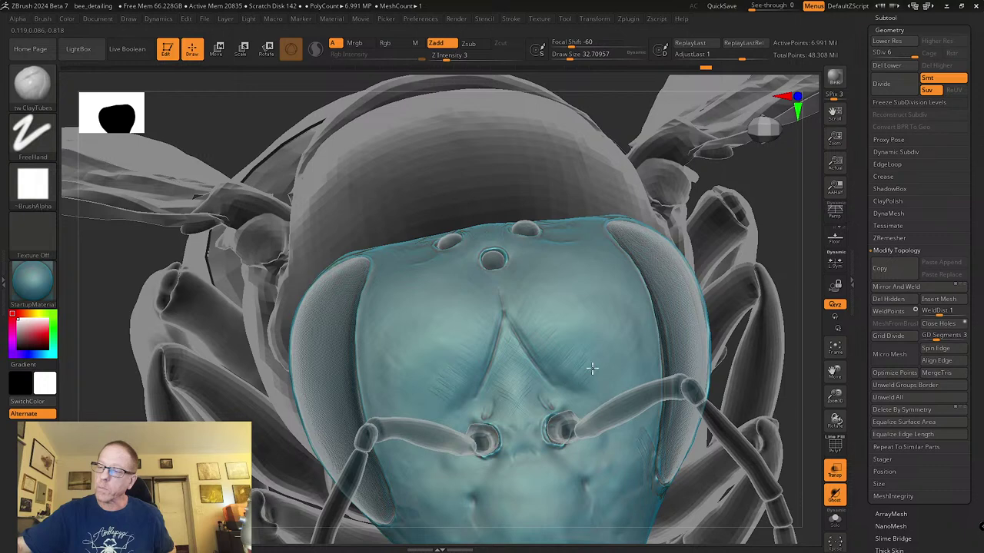
# Step: Build up fine ClayTubes strokes on the bee's forehead on both sides of the central groove and smooth them lightly
pyautogui.moveTo(549, 296); pyautogui.dragTo(533, 312, button='right')
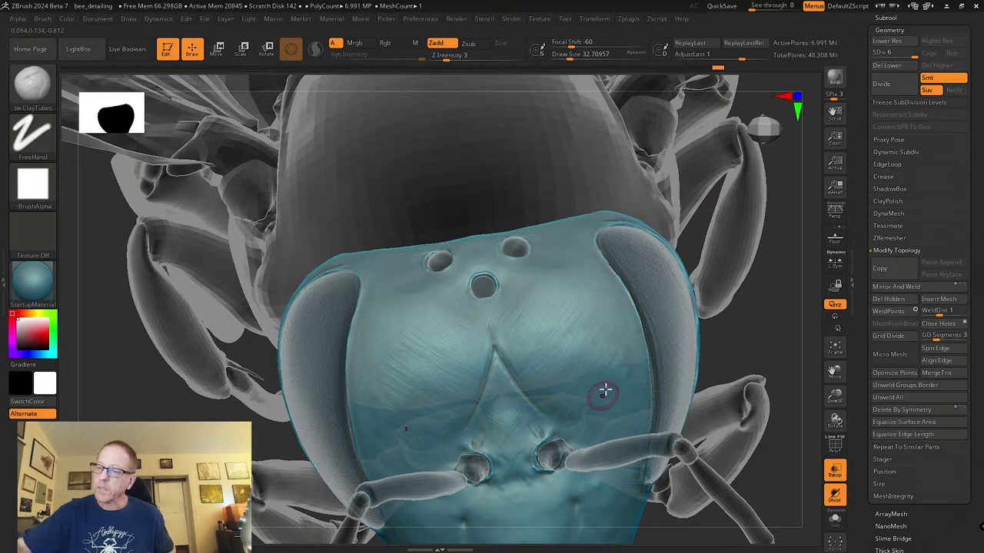
pyautogui.moveTo(600, 401); pyautogui.dragTo(580, 312, button='right')
pyautogui.press('shift')
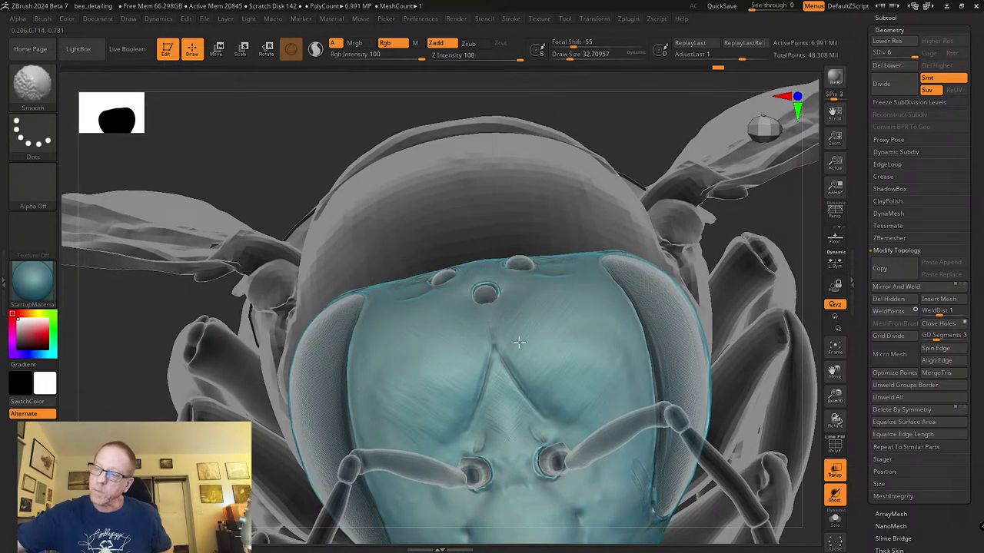
pyautogui.moveTo(560, 297); pyautogui.dragTo(533, 330, button='right')
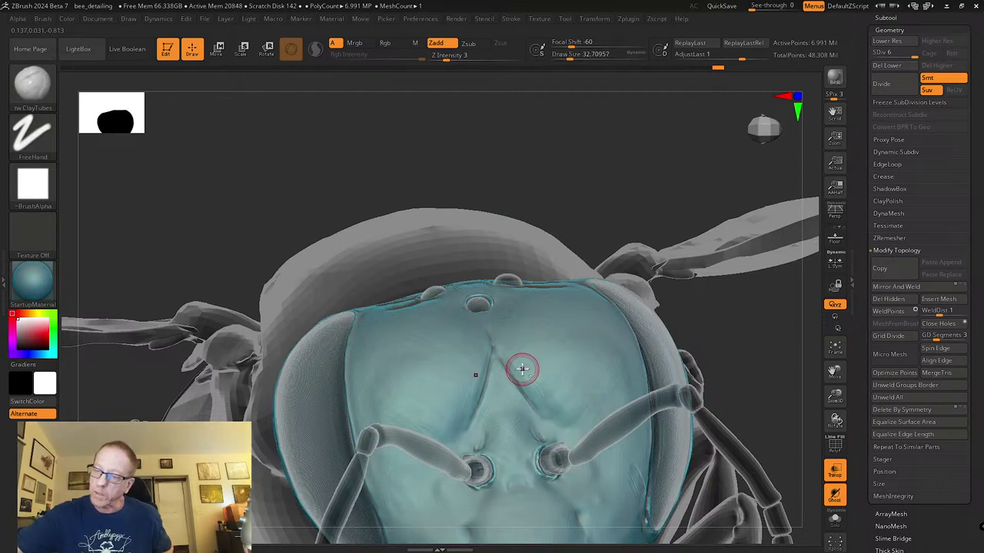
# Step: Stroke fine surface texture onto the triangular plate above the antennae and soften it with the Smooth brush
pyautogui.scroll(4, 521, 369)
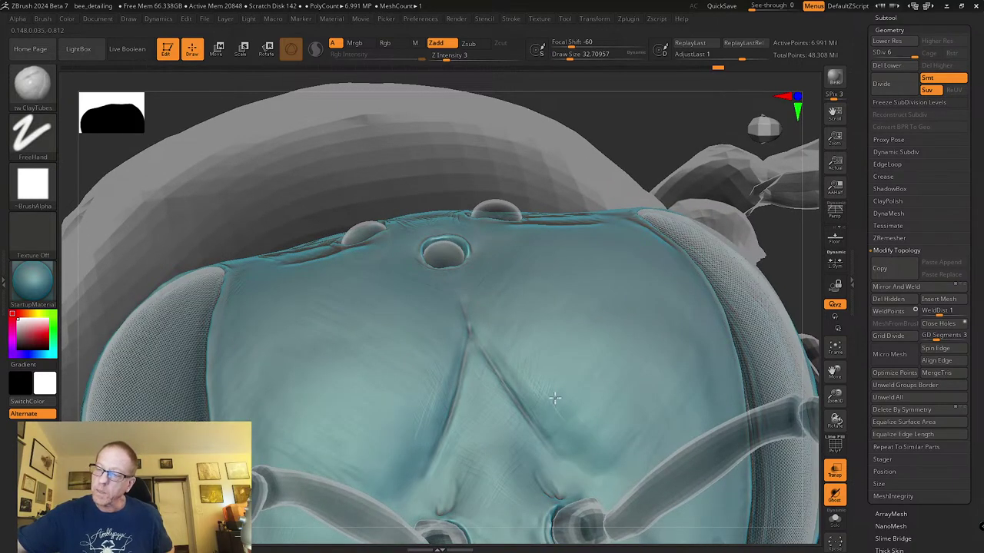
pyautogui.moveTo(499, 380); pyautogui.dragTo(501, 419, button='right')
pyautogui.press('s')
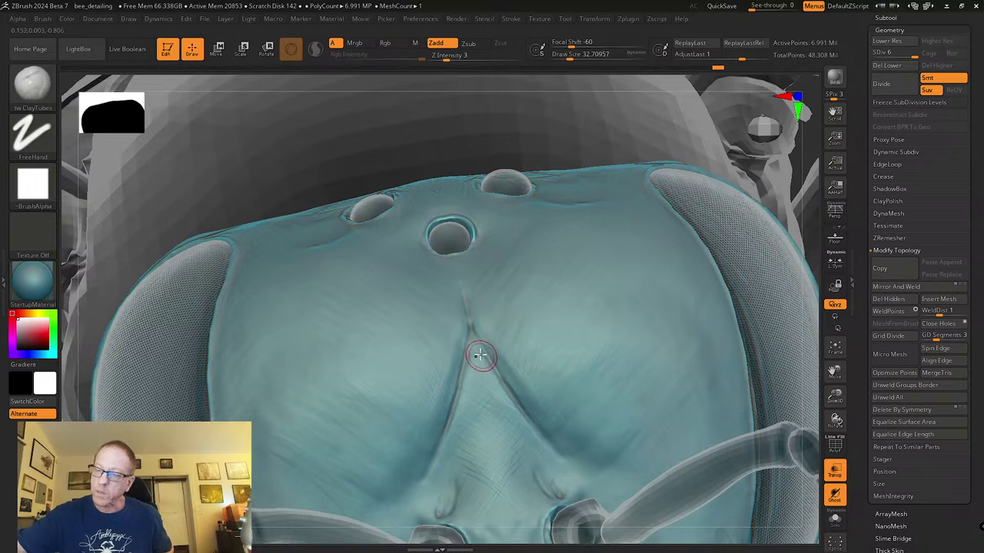
pyautogui.press('shift')
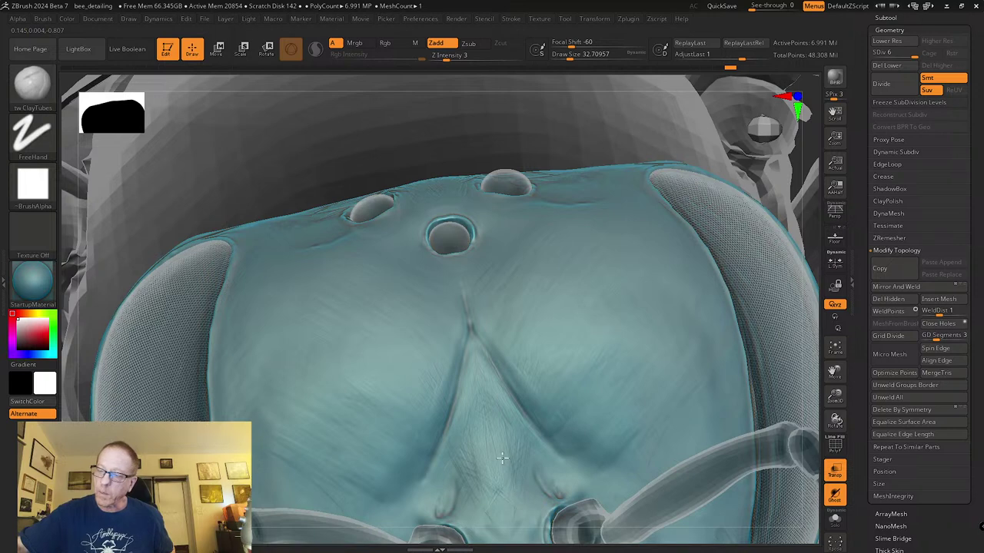
pyautogui.press('shift')
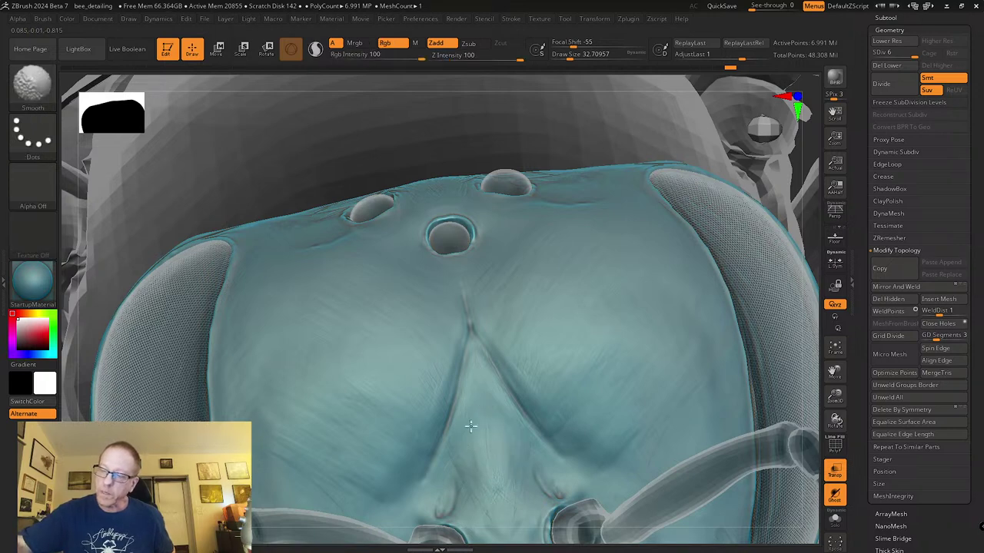
pyautogui.keyDown('alt'); pyautogui.moveTo(512, 501); pyautogui.dragTo(509, 410, button='right'); pyautogui.keyUp('alt')
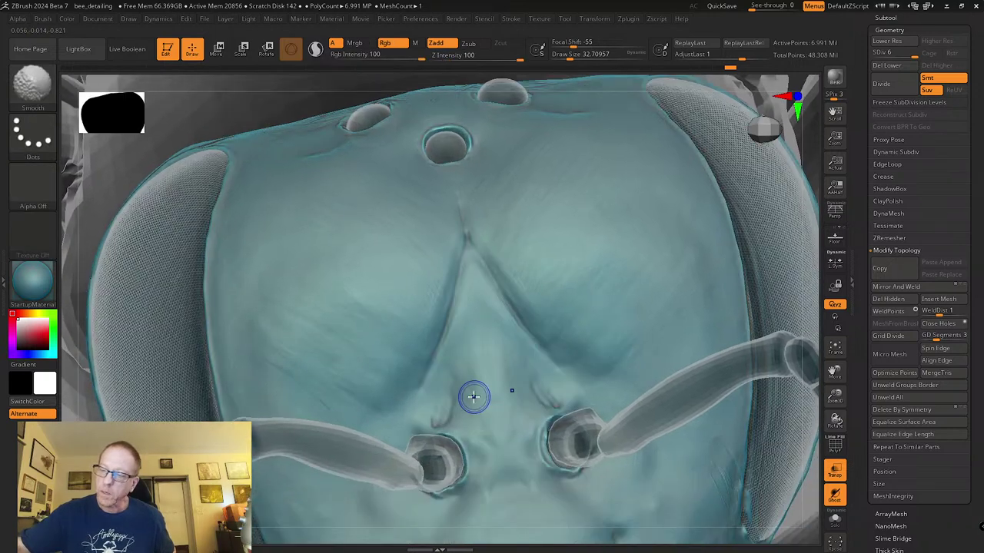
# Step: Add fine diagonal striations across the forehead lobes between the compound eyes and the central groove, and blend them by smoothing
pyautogui.keyDown('alt'); pyautogui.moveTo(525, 220); pyautogui.dragTo(520, 266, button='right'); pyautogui.keyUp('alt')
pyautogui.press('shift')
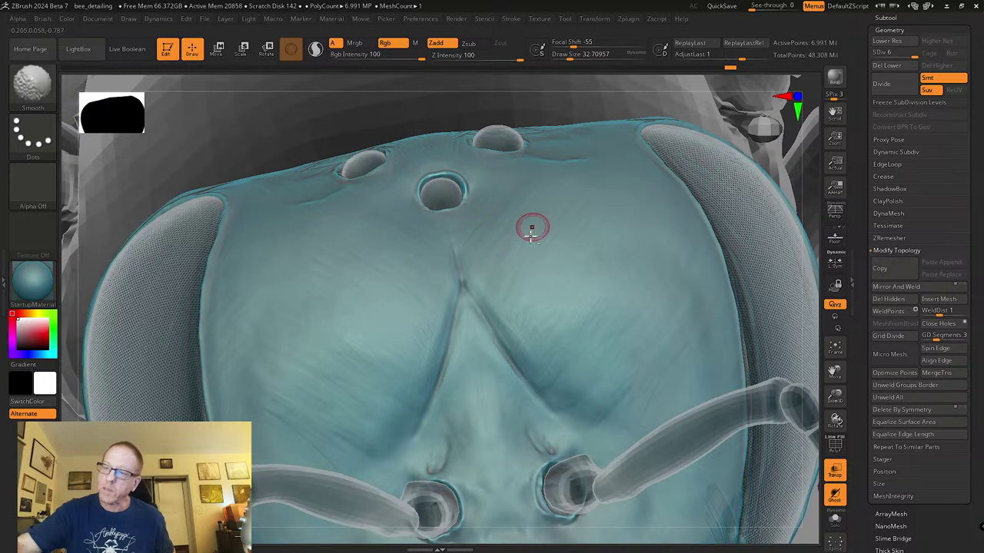
pyautogui.keyDown('alt'); pyautogui.moveTo(536, 213); pyautogui.dragTo(537, 261, button='right'); pyautogui.keyUp('alt')
pyautogui.press('shift')
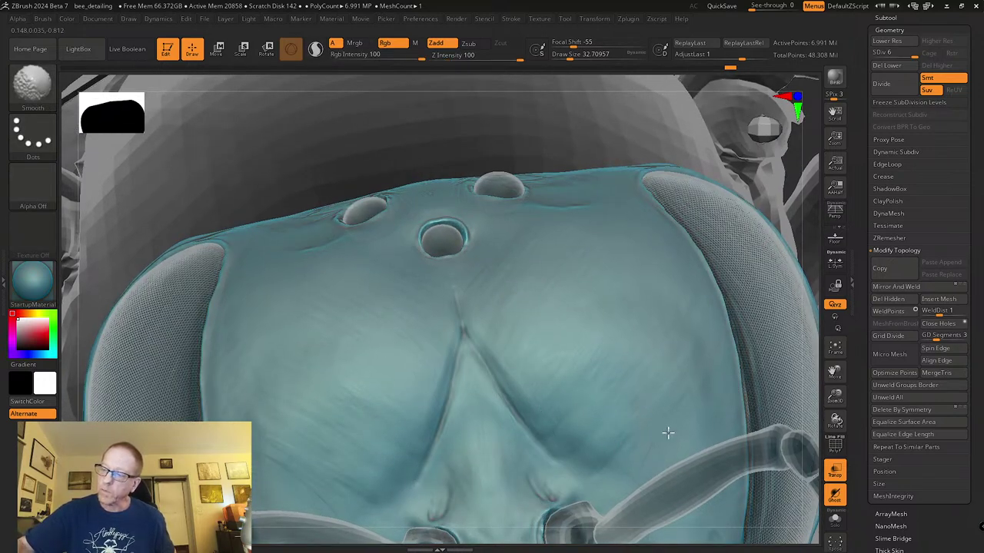
pyautogui.press('shift')
pyautogui.press('shift')
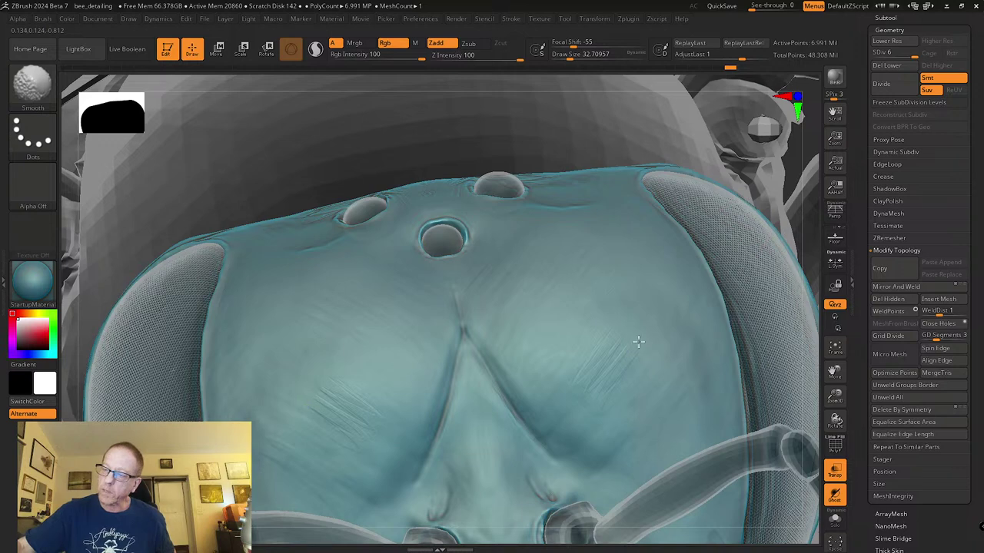
pyautogui.press('shift')
pyautogui.moveTo(644, 349)
pyautogui.mouseDown(button='right')
pyautogui.moveTo(578, 411)
pyautogui.moveTo(560, 386)
pyautogui.mouseUp(button='right')
pyautogui.press('shift')
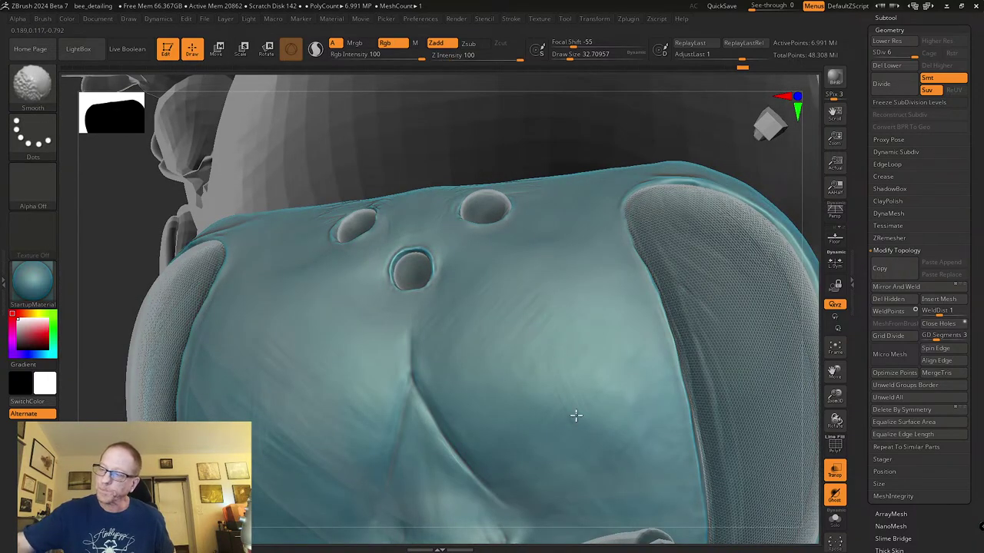
# Step: Sculpt subtle strokes between and around the three ocelli on top of the head and smooth them into the surface
pyautogui.moveTo(467, 297)
pyautogui.keyDown('alt'); pyautogui.mouseDown(button='right')
pyautogui.moveTo(474, 390)
pyautogui.moveTo(443, 349)
pyautogui.mouseUp(button='right'); pyautogui.keyUp('alt')
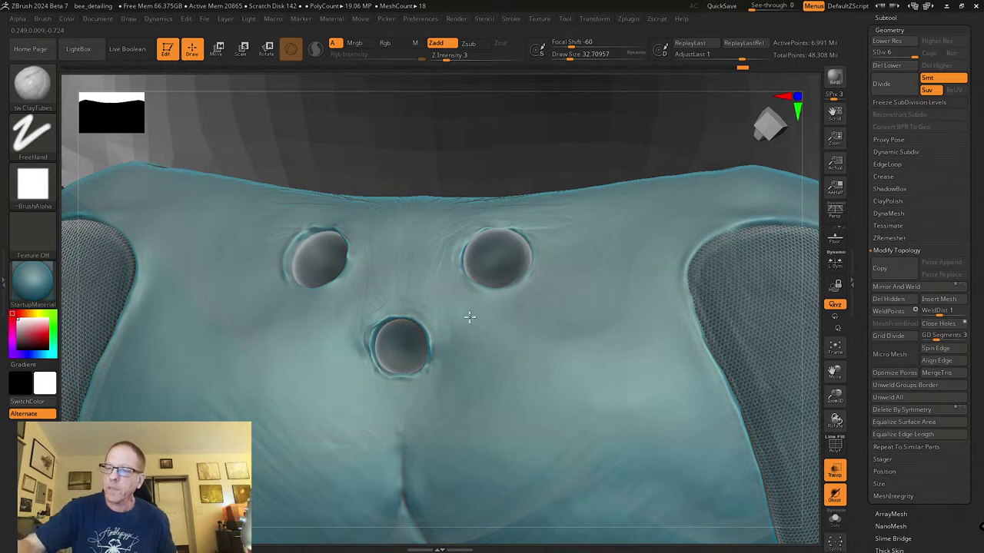
pyautogui.press('shift')
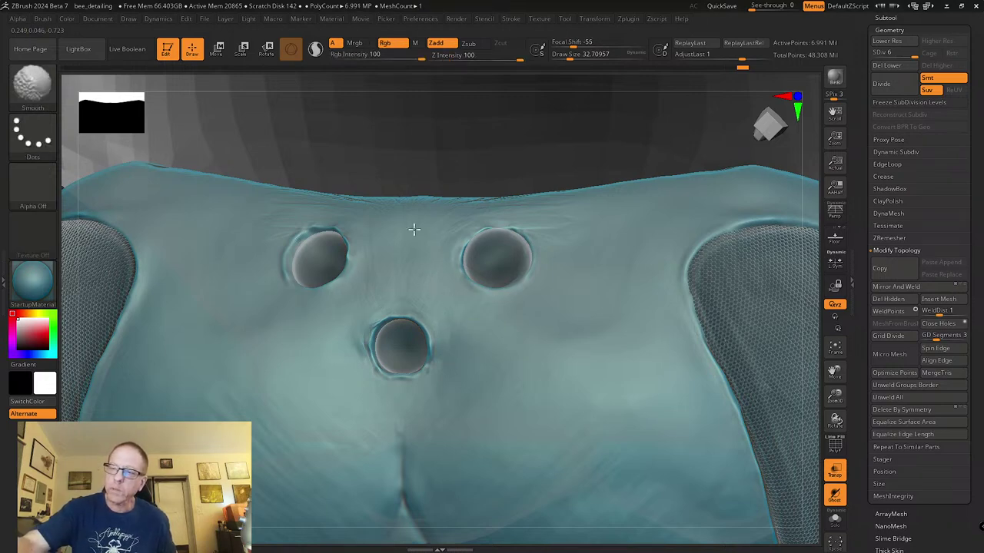
pyautogui.keyDown('alt'); pyautogui.moveTo(488, 386); pyautogui.dragTo(505, 341, button='right'); pyautogui.keyUp('alt')
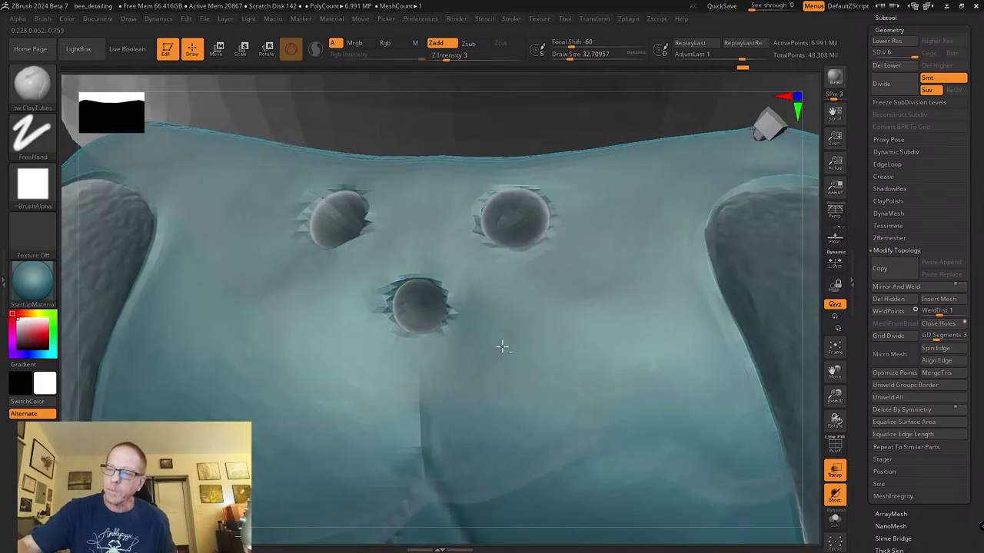
pyautogui.press('shift')
# Step: Layer more faint ClayTubes striations over the forehead below the ocelli and smooth them back
pyautogui.moveTo(431, 361)
pyautogui.mouseDown(button='right')
pyautogui.moveTo(418, 362)
pyautogui.moveTo(446, 367)
pyautogui.moveTo(399, 338)
pyautogui.moveTo(375, 344)
pyautogui.moveTo(389, 358)
pyautogui.moveTo(373, 354)
pyautogui.mouseUp(button='right')
pyautogui.press('shift')
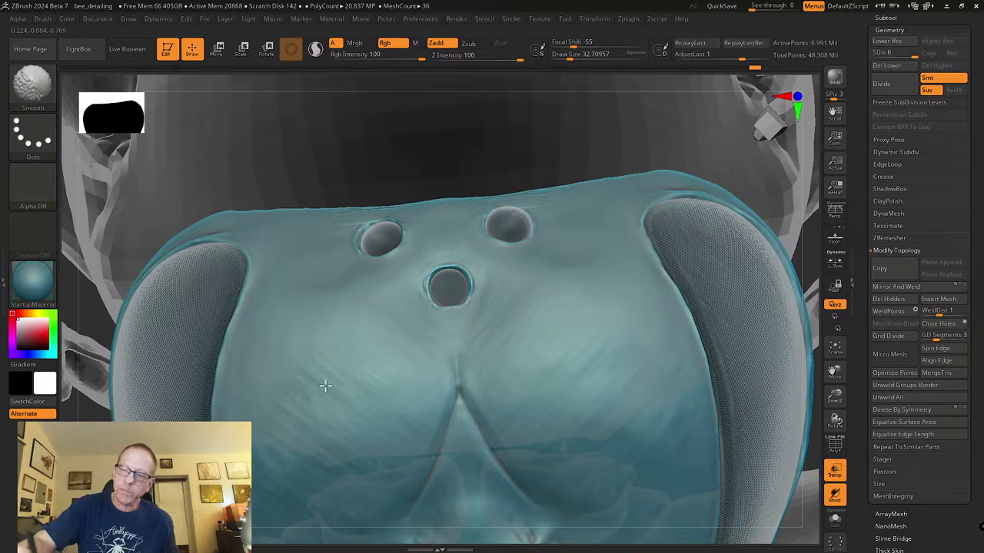
pyautogui.moveTo(382, 402)
pyautogui.mouseDown(button='right')
pyautogui.moveTo(393, 345)
pyautogui.moveTo(347, 314)
pyautogui.mouseUp(button='right')
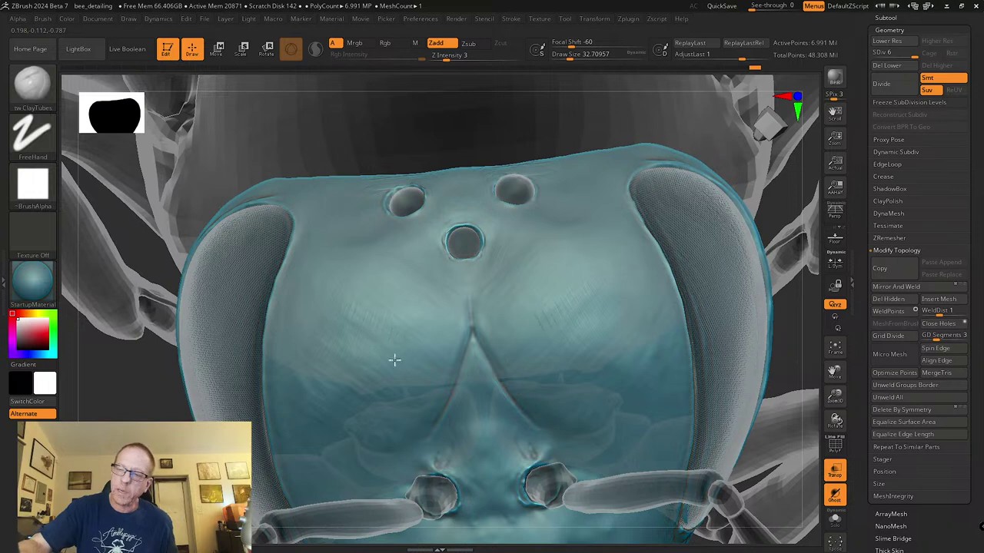
pyautogui.press('shift')
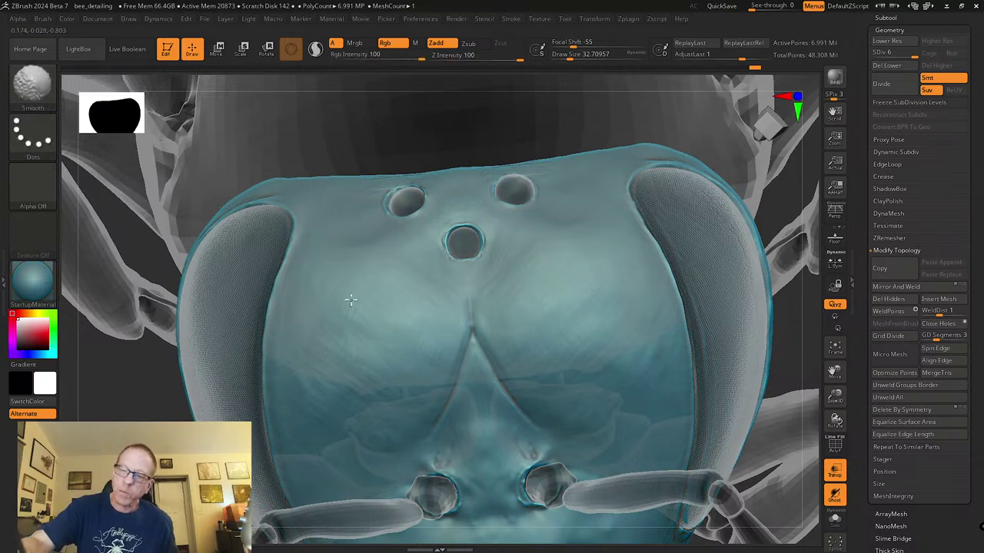
pyautogui.moveTo(320, 376); pyautogui.dragTo(376, 340, button='right')
pyautogui.press('shift')
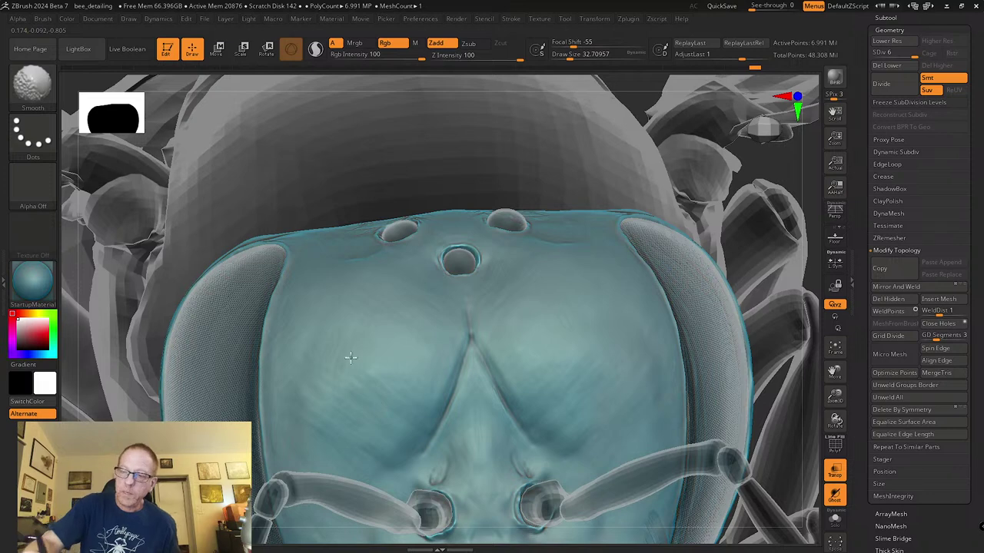
# Step: Texture the lower face between the antenna sockets and the mouth edge with fine lengthwise strokes and soften them with Smooth
pyautogui.keyDown('alt'); pyautogui.moveTo(399, 420); pyautogui.dragTo(391, 336, button='right'); pyautogui.keyUp('alt')
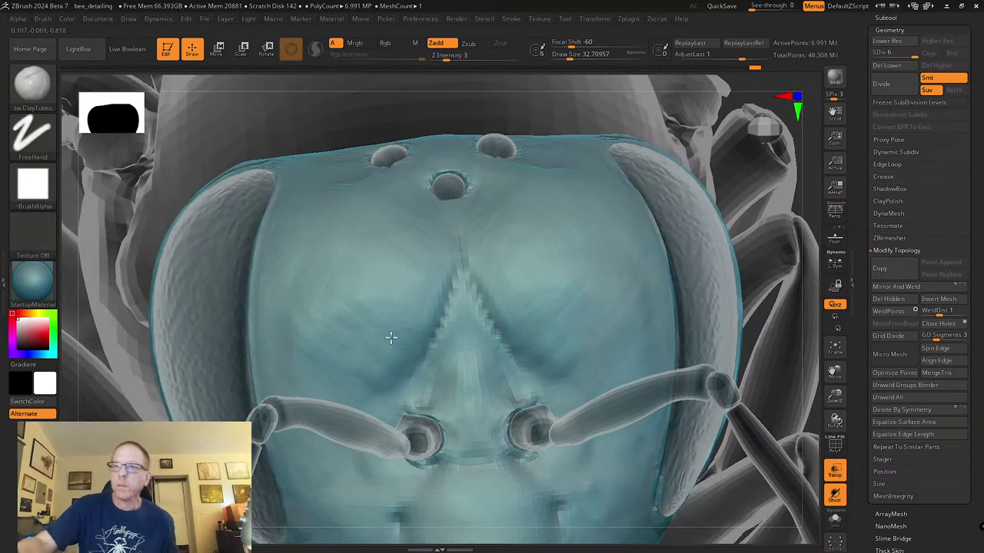
pyautogui.keyDown('alt'); pyautogui.moveTo(459, 364); pyautogui.dragTo(455, 333, button='right'); pyautogui.keyUp('alt')
pyautogui.keyDown('alt'); pyautogui.moveTo(503, 398); pyautogui.dragTo(496, 285, button='right'); pyautogui.keyUp('alt')
pyautogui.keyDown('alt'); pyautogui.moveTo(446, 478); pyautogui.dragTo(378, 399, button='right'); pyautogui.keyUp('alt')
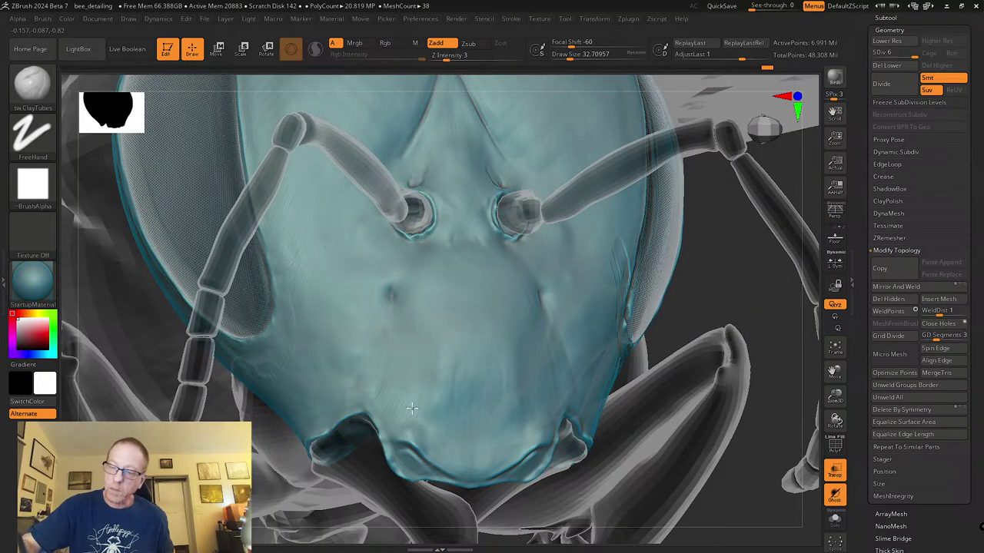
pyautogui.press('shift')
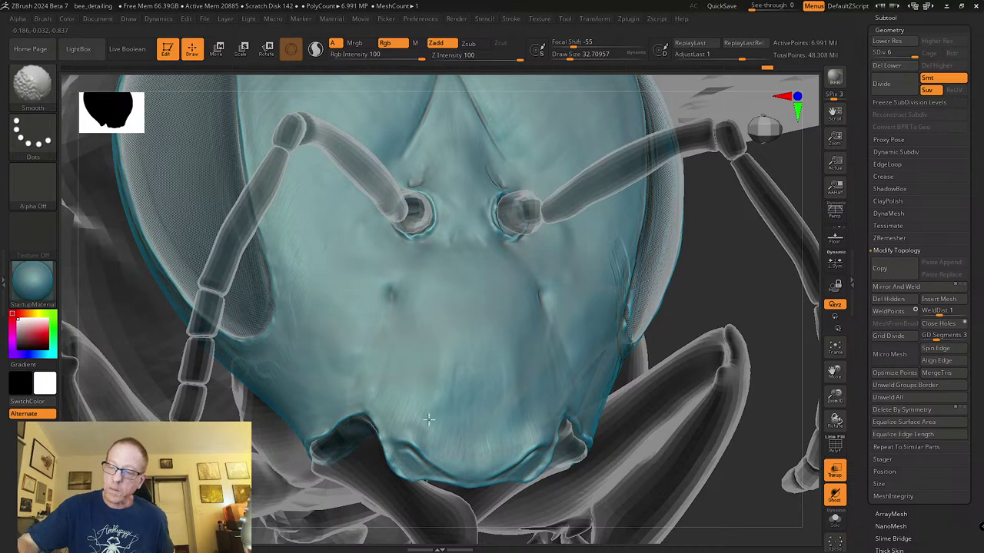
pyautogui.moveTo(464, 455); pyautogui.dragTo(461, 408, button='right')
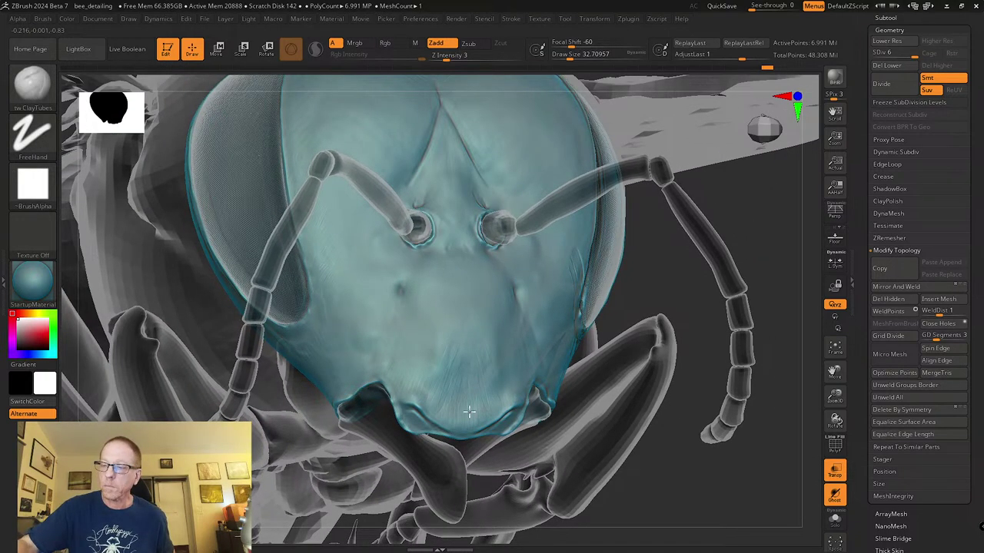
pyautogui.press('shift')
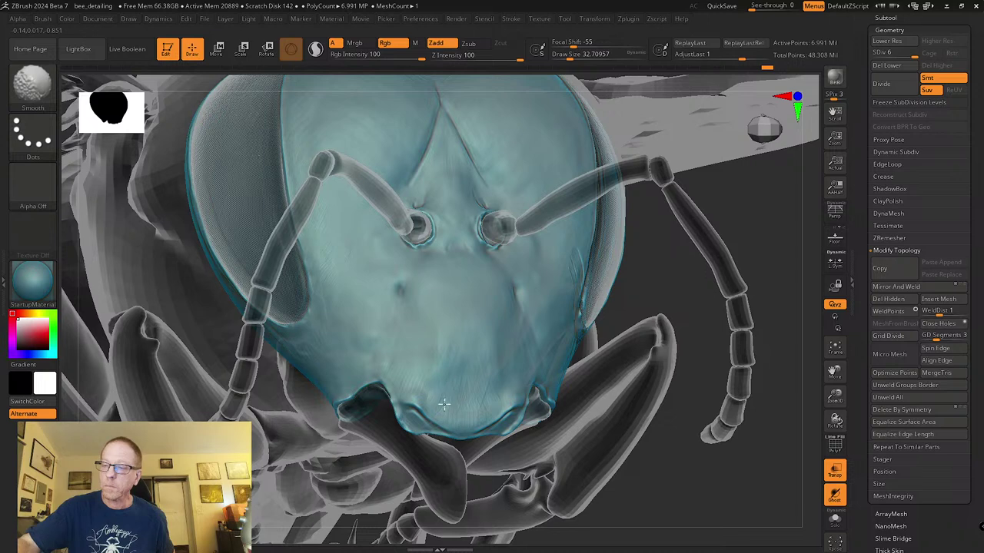
# Step: Add fine strokes to the cheek beside the lower face and below the compound eye, and smooth them
pyautogui.moveTo(378, 345); pyautogui.dragTo(399, 382, button='right')
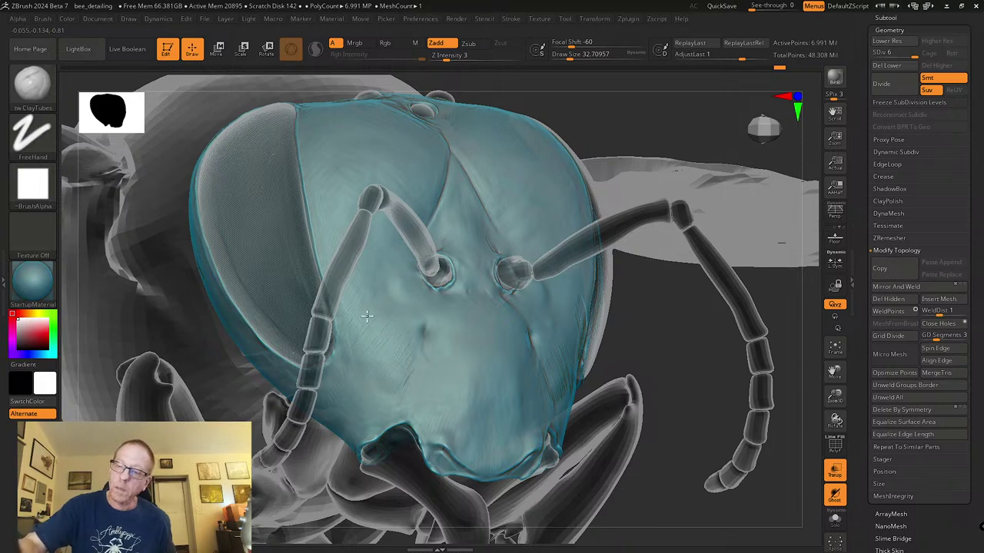
pyautogui.press('shift')
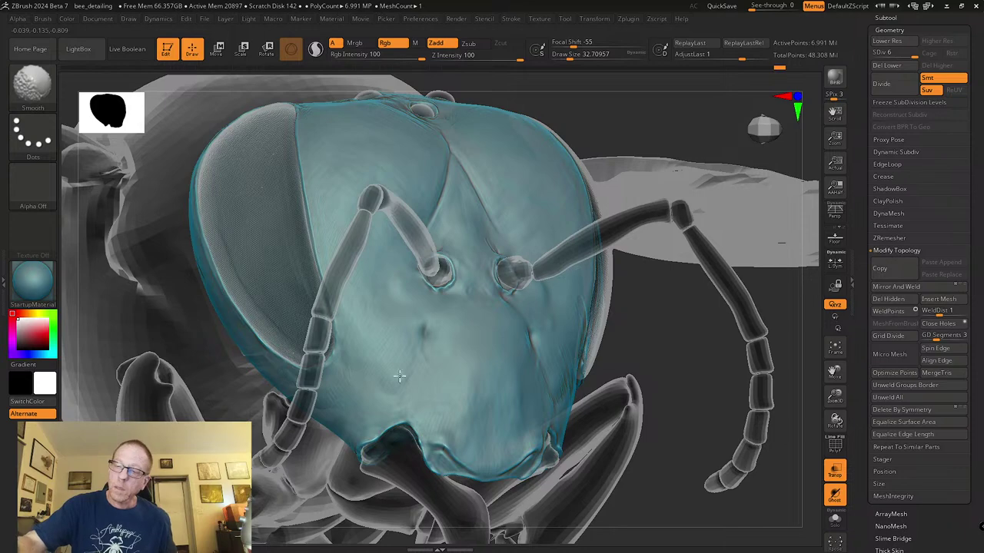
pyautogui.moveTo(379, 393)
pyautogui.keyDown('alt'); pyautogui.mouseDown(button='right')
pyautogui.moveTo(471, 350)
pyautogui.moveTo(474, 323)
pyautogui.moveTo(443, 395)
pyautogui.mouseUp(button='right'); pyautogui.keyUp('alt')
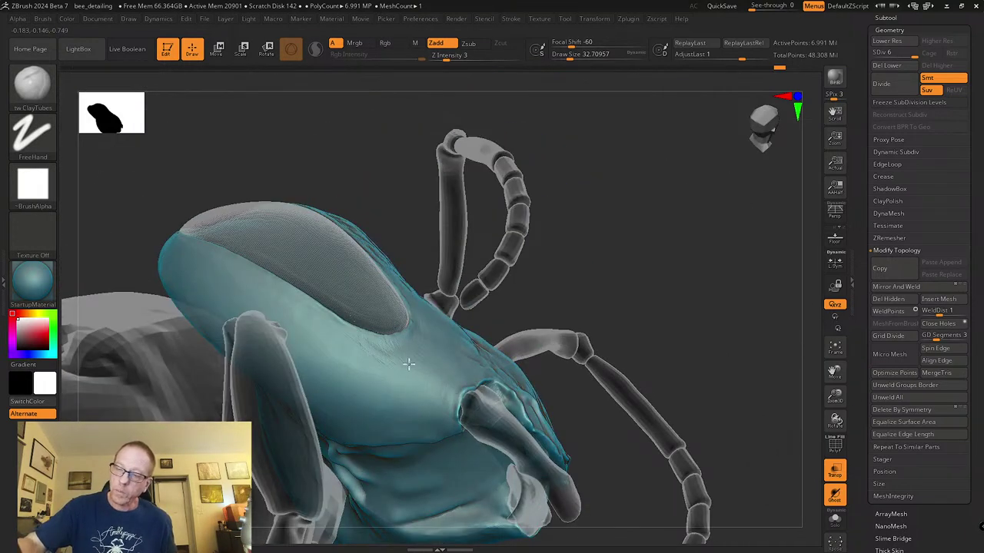
pyautogui.press('shift')
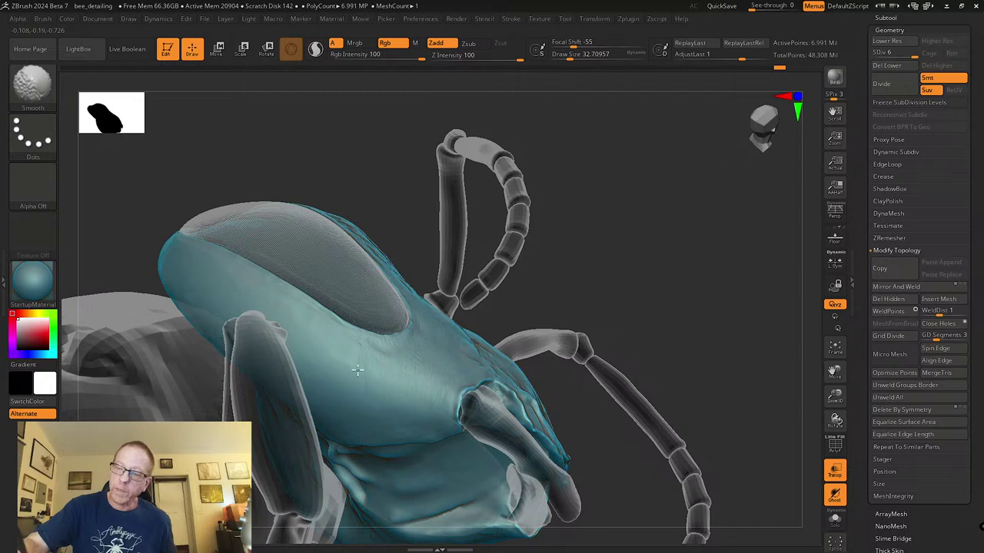
# Step: Stroke fine texture onto the underside of the head between the sculpted folds and smooth it lightly
pyautogui.moveTo(512, 441)
pyautogui.mouseDown(button='right')
pyautogui.moveTo(472, 307)
pyautogui.moveTo(397, 309)
pyautogui.mouseUp(button='right')
pyautogui.moveTo(376, 318); pyautogui.dragTo(352, 333)
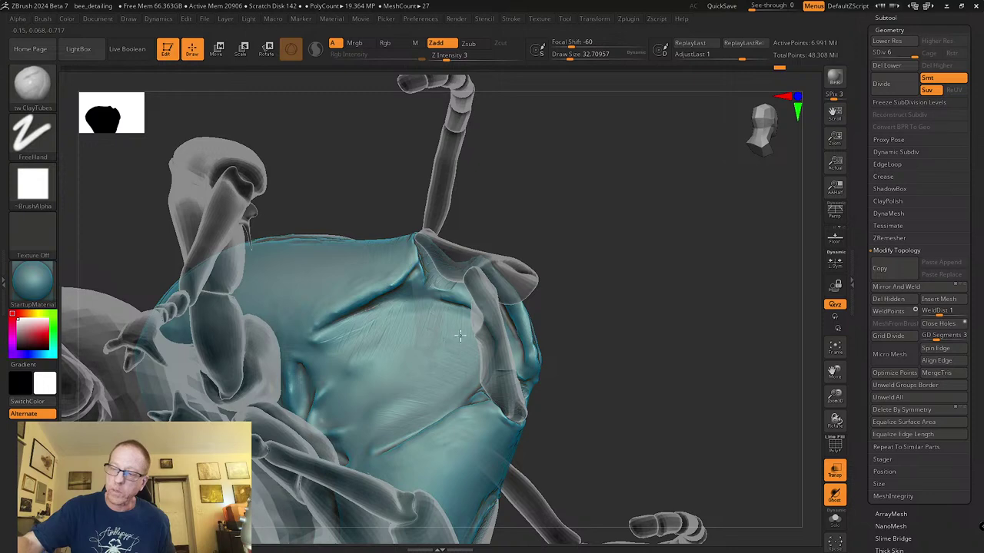
pyautogui.press('shift')
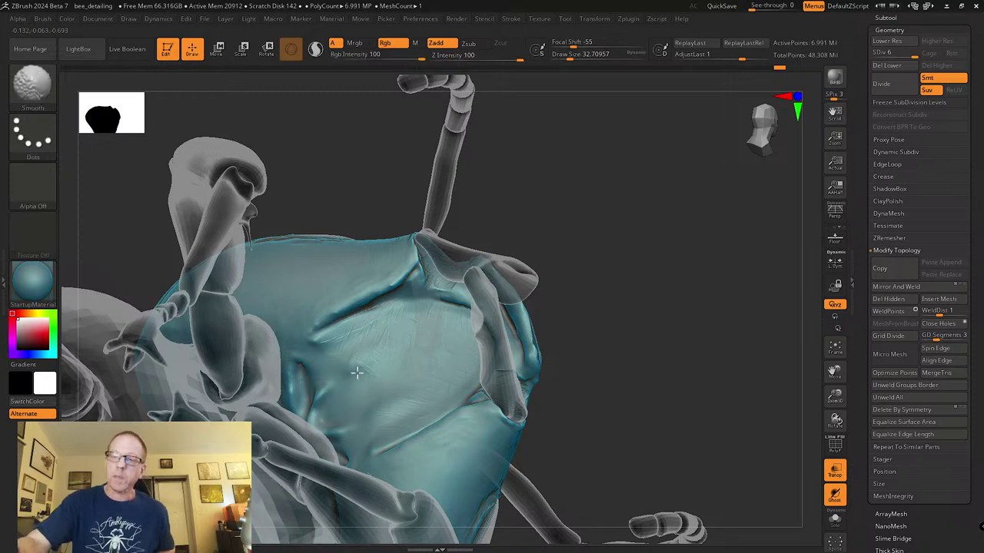
# Step: Detail the side of the head from the mandible base to behind the compound eye with fine cross strokes, and smooth them
pyautogui.moveTo(412, 342)
pyautogui.mouseDown(button='right')
pyautogui.moveTo(410, 395)
pyautogui.moveTo(426, 369)
pyautogui.moveTo(377, 325)
pyautogui.mouseUp(button='right')
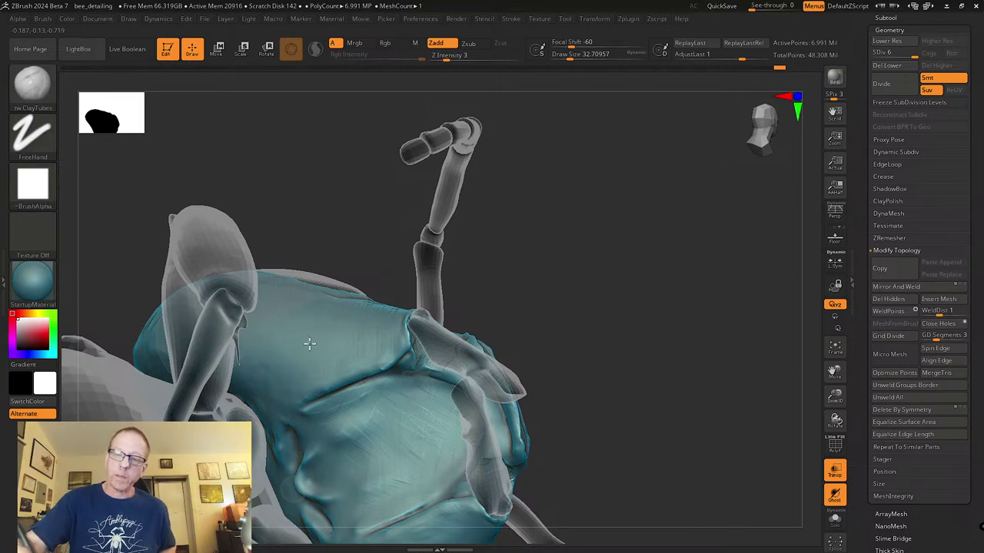
pyautogui.press('shift')
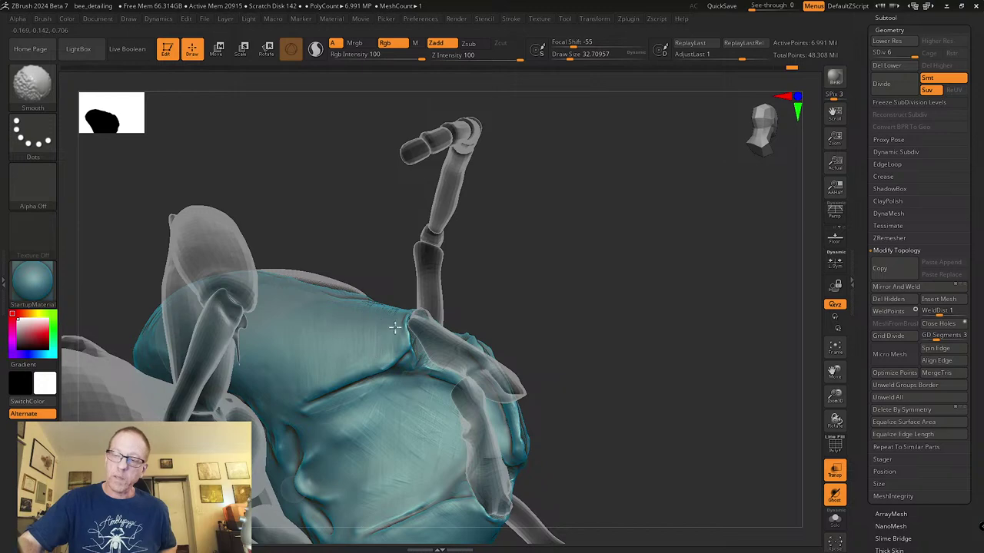
pyautogui.moveTo(326, 335)
pyautogui.mouseDown(button='right')
pyautogui.moveTo(325, 391)
pyautogui.moveTo(303, 372)
pyautogui.moveTo(304, 355)
pyautogui.moveTo(325, 384)
pyautogui.moveTo(305, 340)
pyautogui.moveTo(308, 361)
pyautogui.moveTo(294, 356)
pyautogui.mouseUp(button='right')
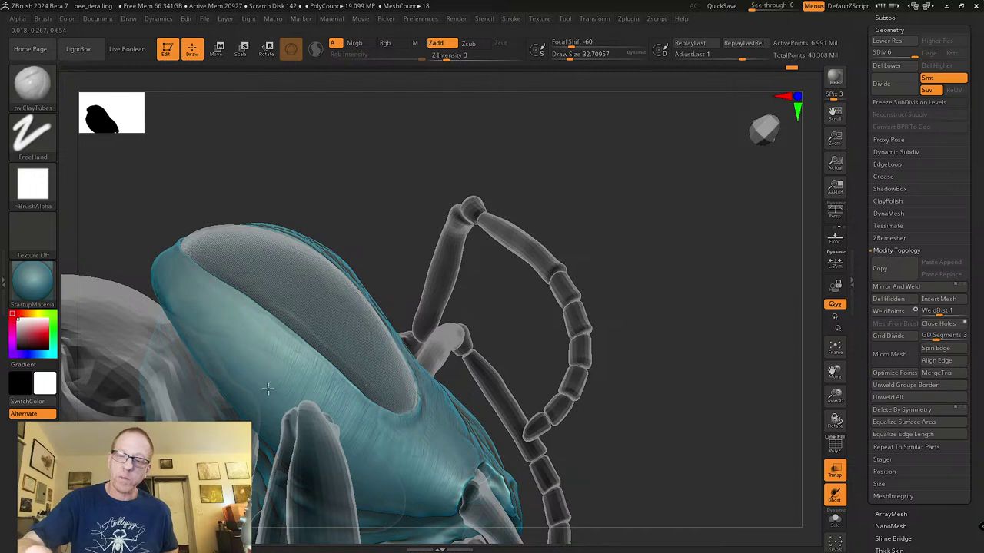
pyautogui.press('shift')
pyautogui.moveTo(256, 339)
pyautogui.mouseDown(button='right')
pyautogui.moveTo(314, 334)
pyautogui.moveTo(282, 321)
pyautogui.mouseUp(button='right')
pyautogui.press('shift')
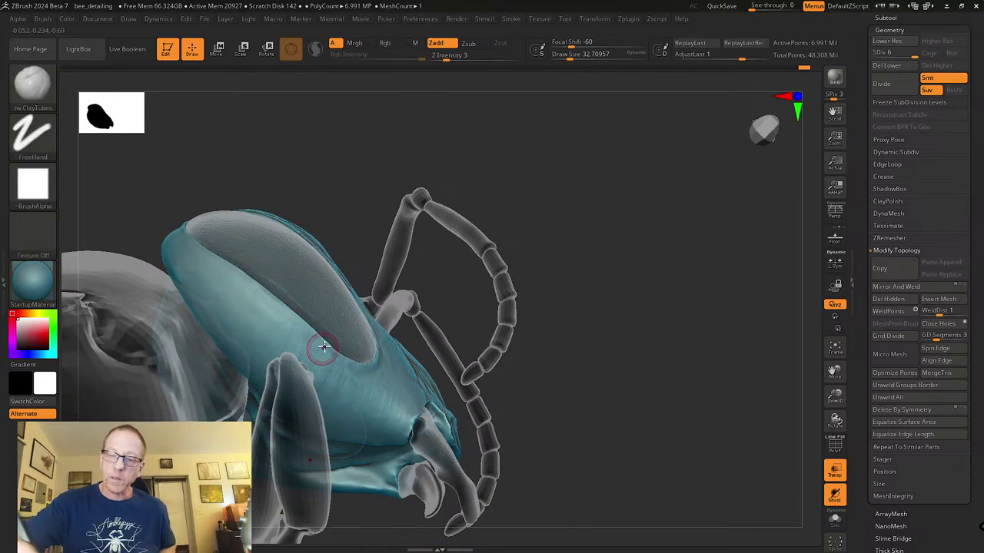
pyautogui.moveTo(319, 352); pyautogui.dragTo(287, 333, button='right')
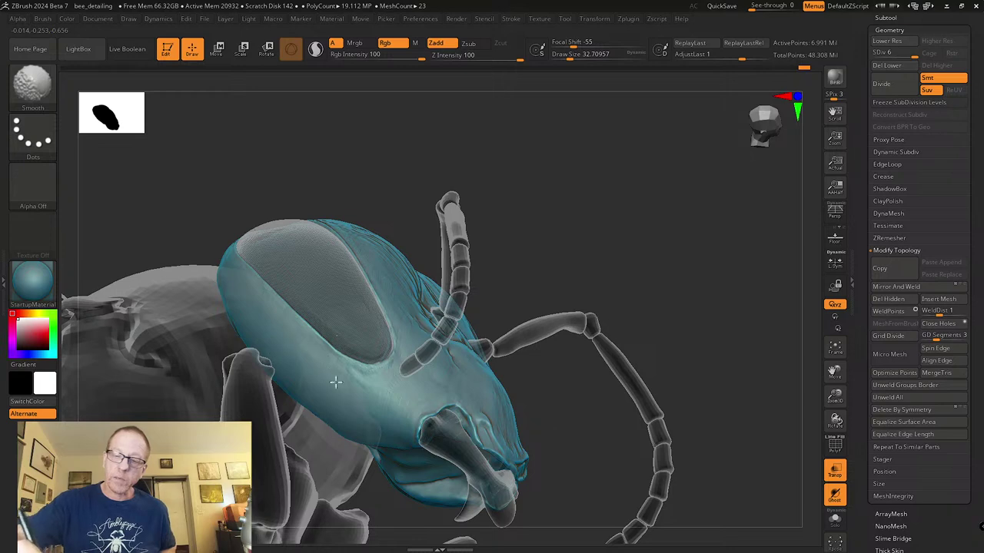
# Step: Texture the crown of the head around the three ocelli with fine ClayTubes strokes and soften them with Smooth
pyautogui.moveTo(377, 385)
pyautogui.mouseDown(button='right')
pyautogui.moveTo(417, 391)
pyautogui.moveTo(411, 358)
pyautogui.moveTo(412, 397)
pyautogui.moveTo(333, 402)
pyautogui.moveTo(284, 373)
pyautogui.mouseUp(button='right')
pyautogui.press('shift')
pyautogui.press('shift')
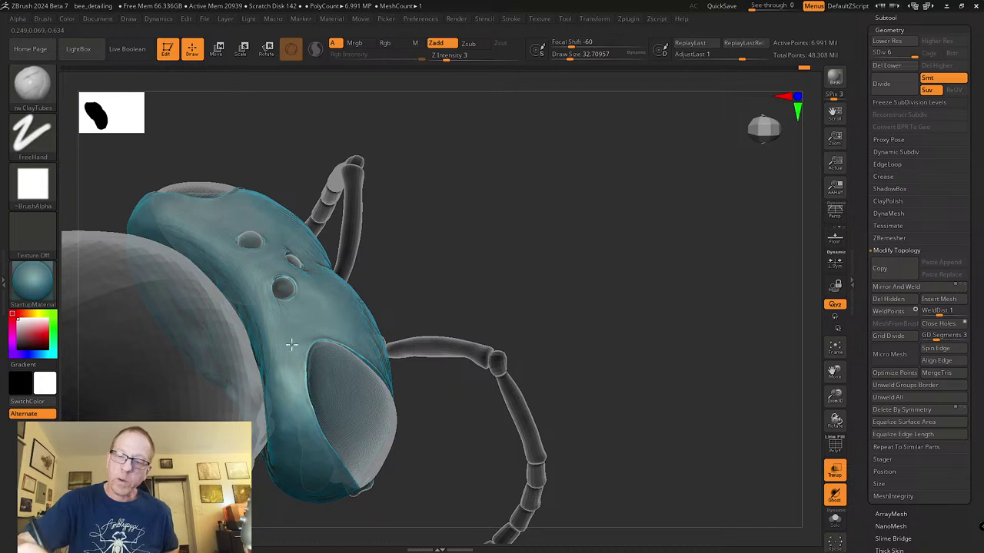
pyautogui.moveTo(281, 343); pyautogui.dragTo(290, 311, button='right')
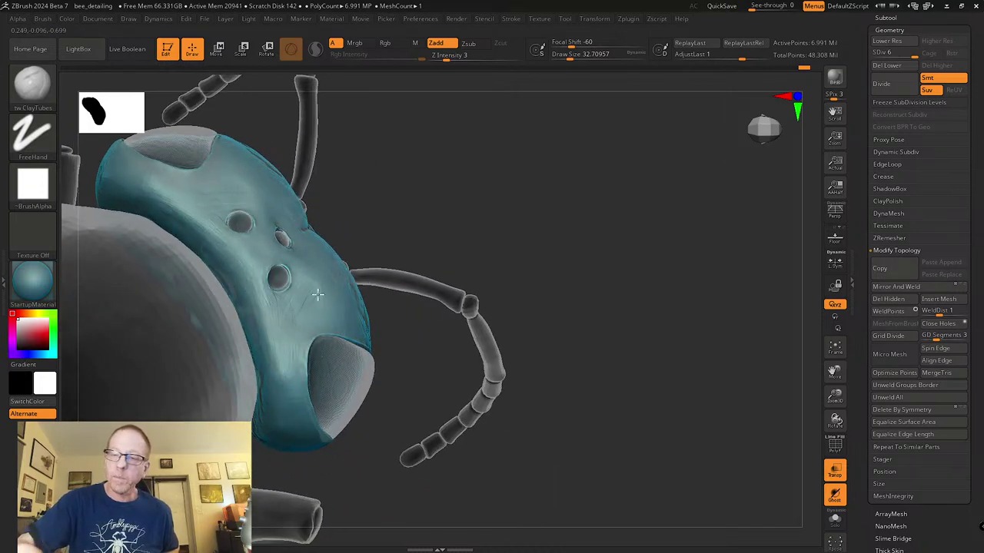
pyautogui.press('shift')
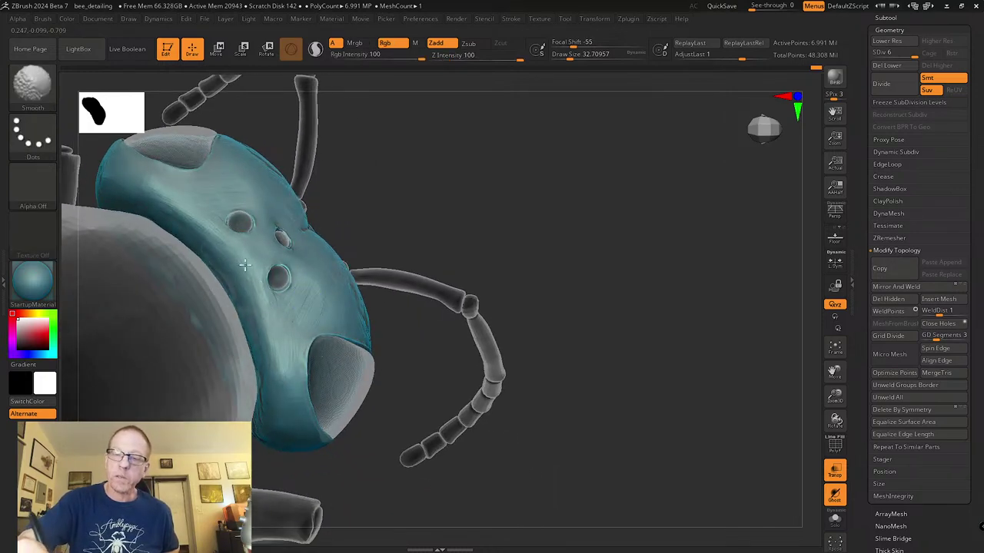
pyautogui.moveTo(323, 310); pyautogui.dragTo(309, 281, button='right')
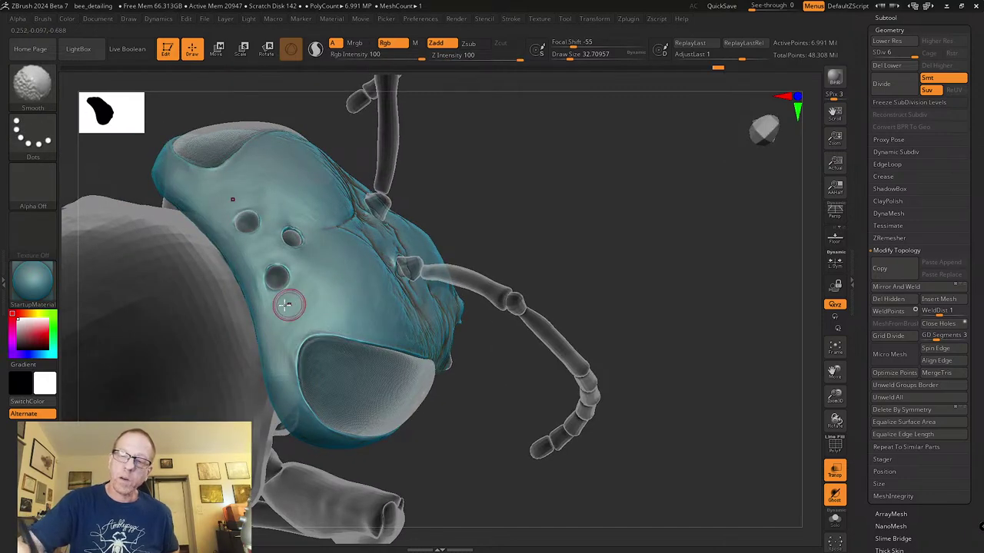
pyautogui.keyDown('shift'); pyautogui.moveTo(264, 302); pyautogui.dragTo(277, 319); pyautogui.keyUp('shift')
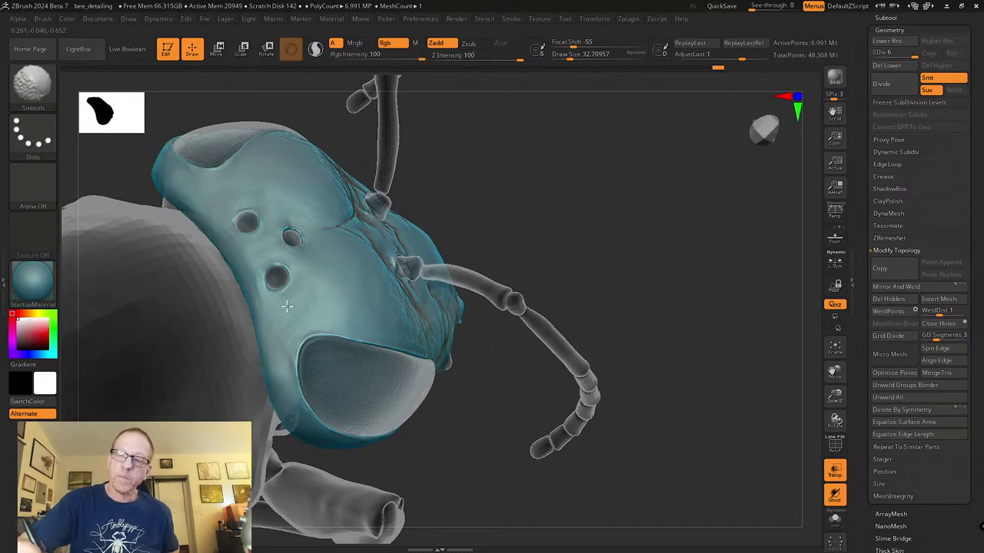
# Step: Add fine strokes to the band between the compound eye's upper end and the rear edge of the head, and smooth them
pyautogui.moveTo(285, 363)
pyautogui.mouseDown(button='right')
pyautogui.moveTo(305, 305)
pyautogui.moveTo(298, 290)
pyautogui.mouseUp(button='right')
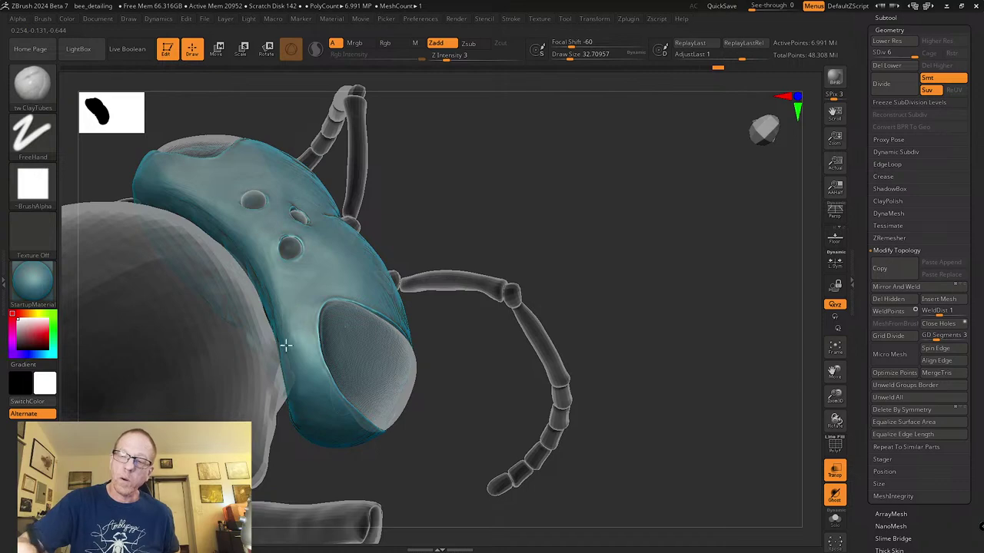
pyautogui.press('shift')
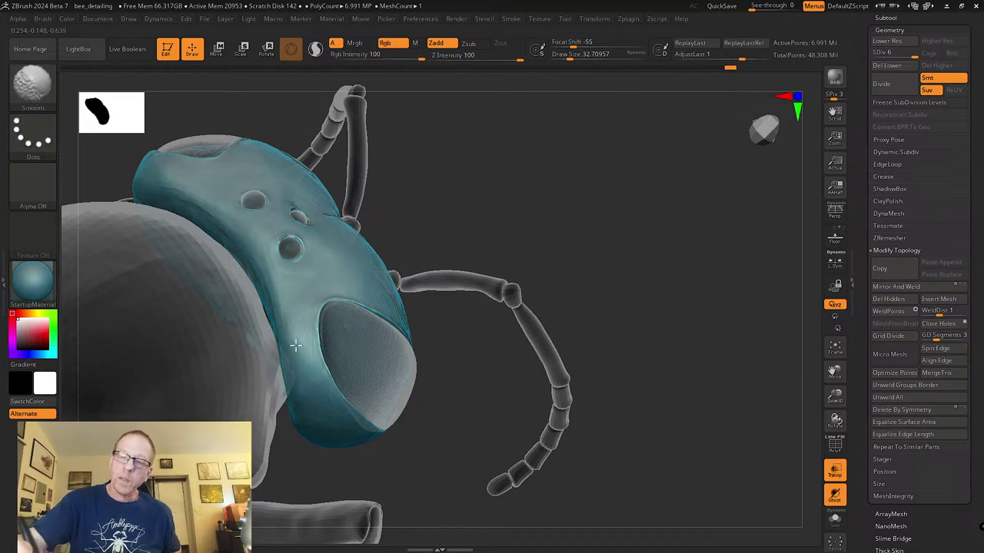
pyautogui.moveTo(310, 354)
pyautogui.mouseDown(button='right')
pyautogui.moveTo(318, 361)
pyautogui.moveTo(317, 306)
pyautogui.moveTo(312, 328)
pyautogui.mouseUp(button='right')
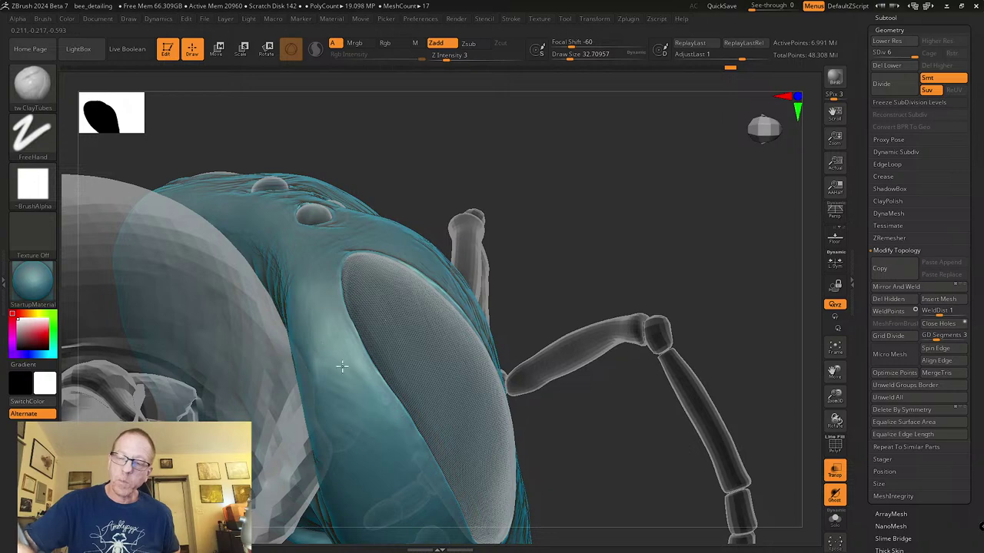
pyautogui.press('shift')
# Step: Detail the rear side of the head behind the compound eye with fine ClayTubes strokes and blend them with Smooth
pyautogui.moveTo(345, 371)
pyautogui.mouseDown(button='right')
pyautogui.moveTo(341, 285)
pyautogui.moveTo(334, 300)
pyautogui.mouseUp(button='right')
pyautogui.press('shift')
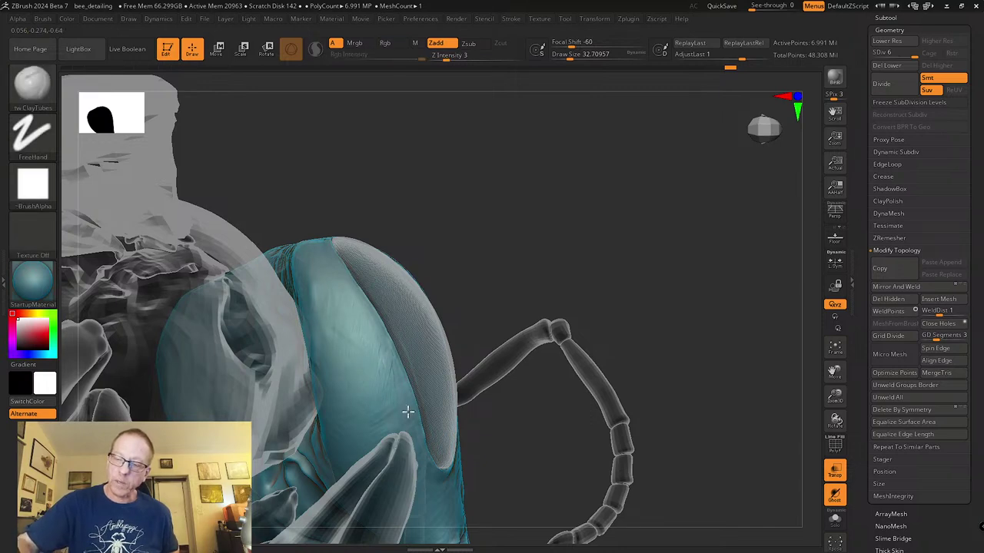
pyautogui.press('shift')
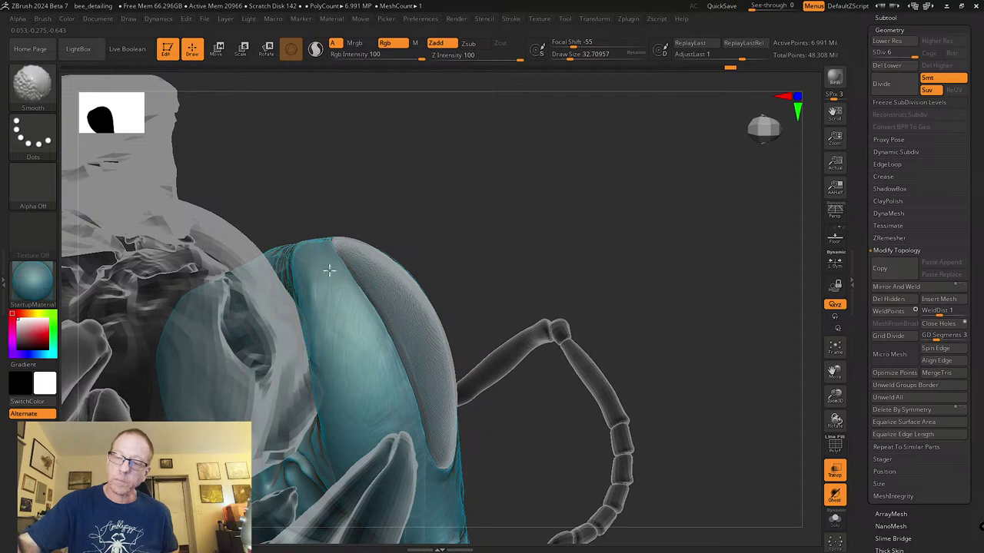
pyautogui.moveTo(382, 410)
pyautogui.mouseDown(button='right')
pyautogui.moveTo(382, 325)
pyautogui.moveTo(353, 348)
pyautogui.moveTo(408, 331)
pyautogui.moveTo(418, 351)
pyautogui.moveTo(415, 339)
pyautogui.mouseUp(button='right')
pyautogui.press('shift')
pyautogui.press('shift')
pyautogui.moveTo(406, 395); pyautogui.dragTo(397, 327, button='right')
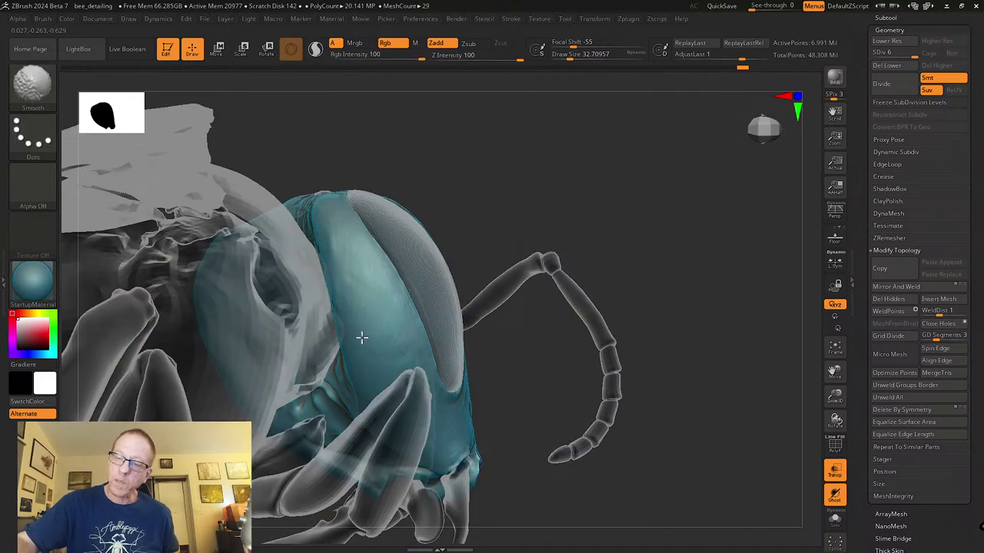
# Step: Stroke fine lengthwise texture along the compound eye's rear border down toward the mandible base, and smooth it
pyautogui.moveTo(409, 390); pyautogui.dragTo(408, 333, button='right')
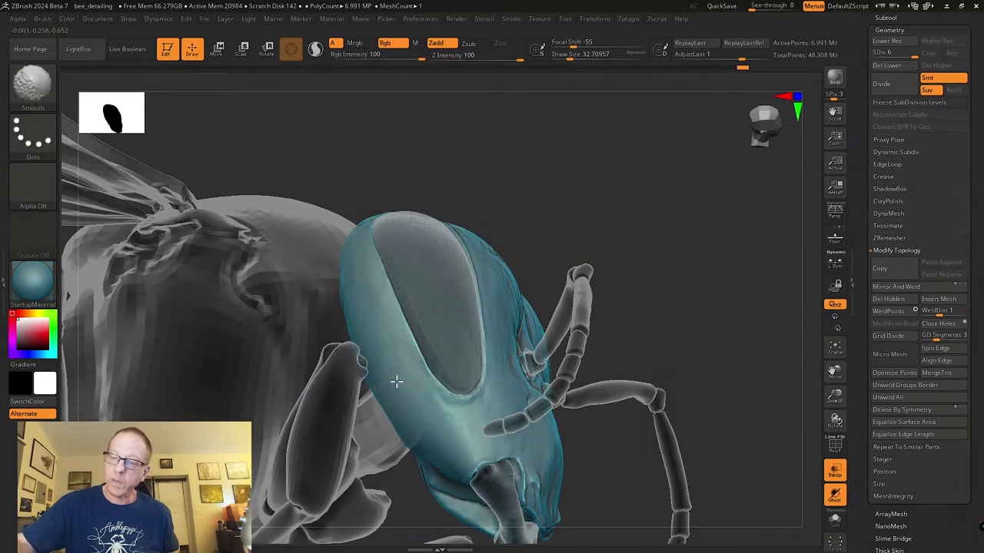
pyautogui.press('shift')
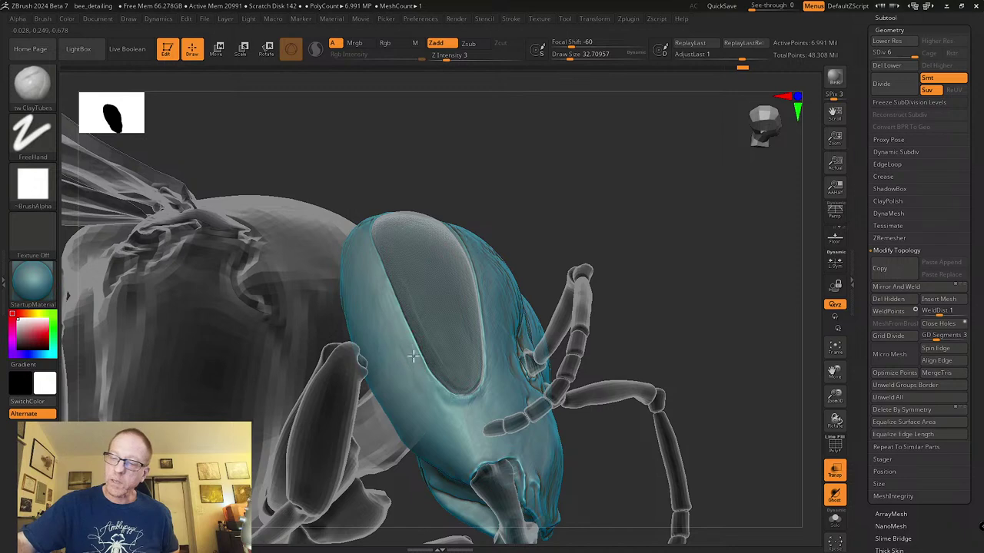
pyautogui.press('shift')
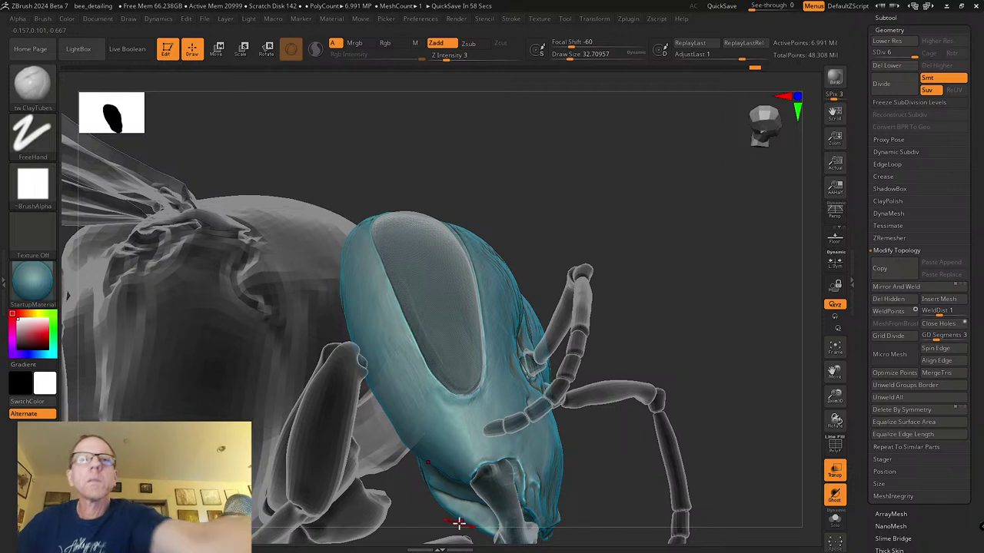
pyautogui.press('shift')
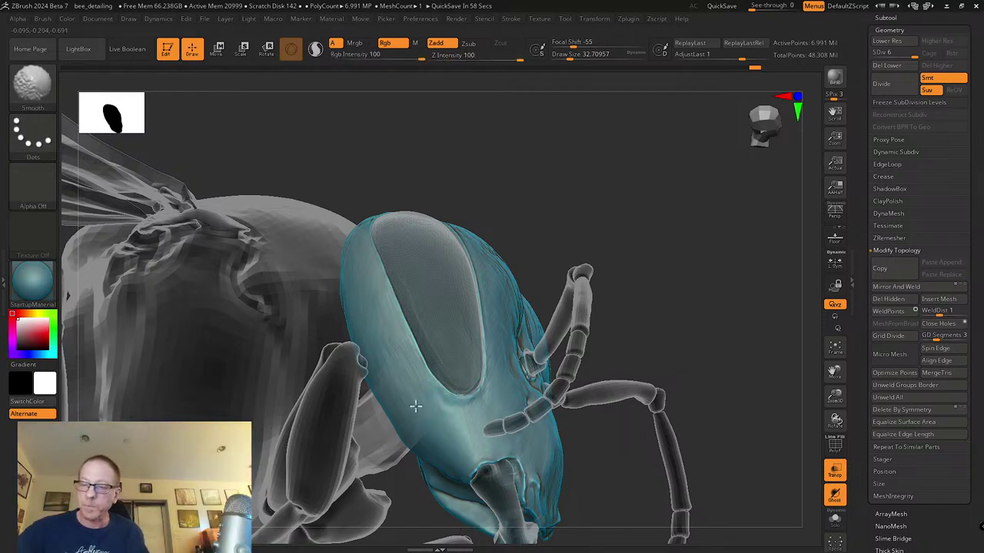
# Step: Add fine crossing strokes to the cheek between the compound eye's lower end and the mandible base, softening them with Smooth
pyautogui.moveTo(417, 413)
pyautogui.mouseDown(button='right')
pyautogui.moveTo(436, 401)
pyautogui.moveTo(449, 448)
pyautogui.moveTo(469, 459)
pyautogui.mouseUp(button='right')
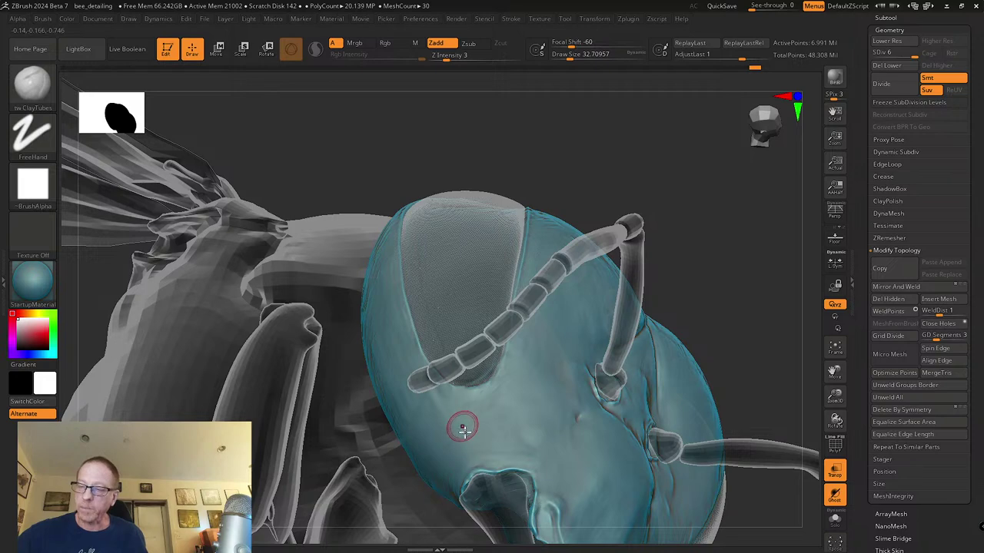
pyautogui.moveTo(460, 423); pyautogui.dragTo(456, 409, button='right')
pyautogui.press('shift')
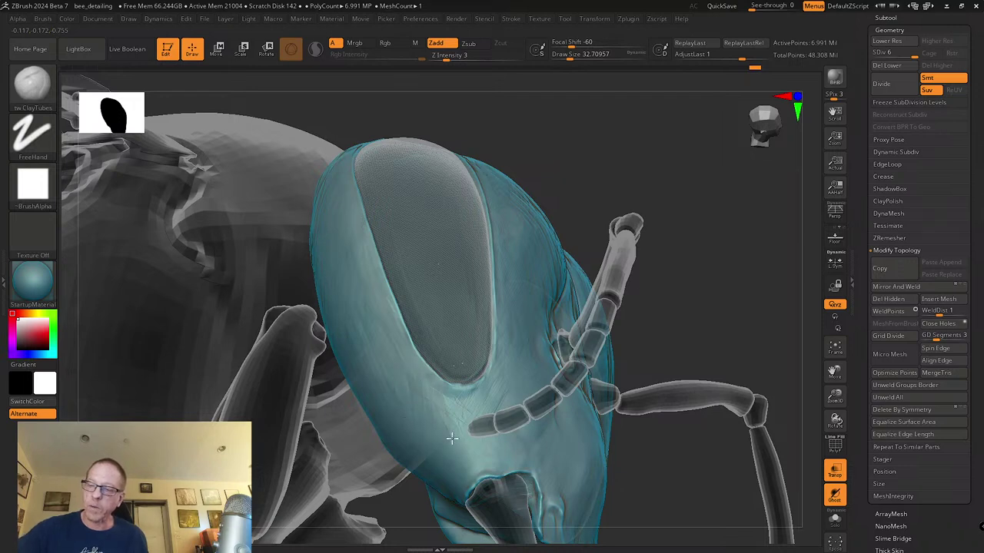
pyautogui.moveTo(454, 415); pyautogui.dragTo(459, 419, button='right')
pyautogui.press('shift')
pyautogui.moveTo(386, 420)
pyautogui.mouseDown(button='right')
pyautogui.moveTo(393, 372)
pyautogui.moveTo(407, 382)
pyautogui.mouseUp(button='right')
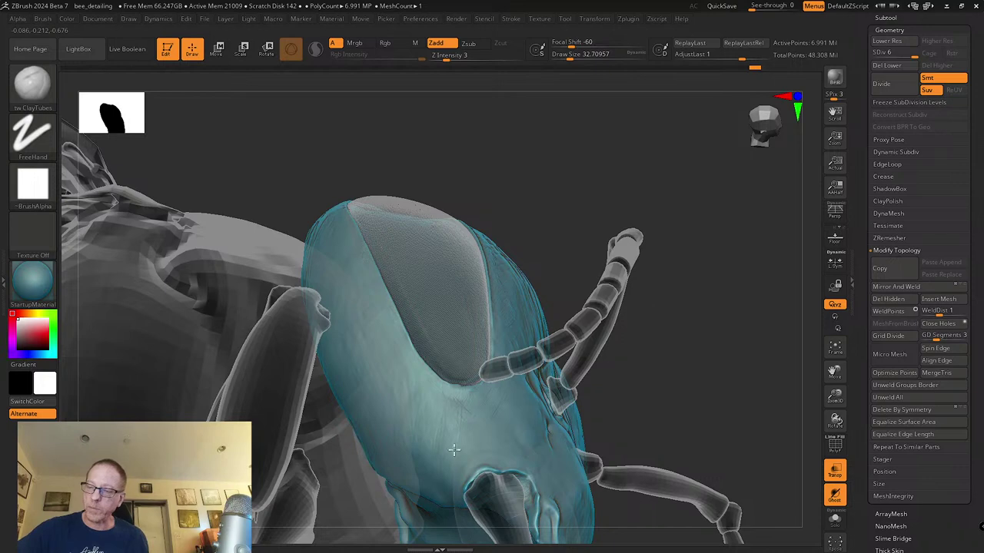
# Step: Texture the face between the compound eye and the antenna socket with fine strokes and smooth them
pyautogui.moveTo(500, 424)
pyautogui.mouseDown(button='right')
pyautogui.moveTo(501, 442)
pyautogui.moveTo(522, 411)
pyautogui.mouseUp(button='right')
pyautogui.press('shift')
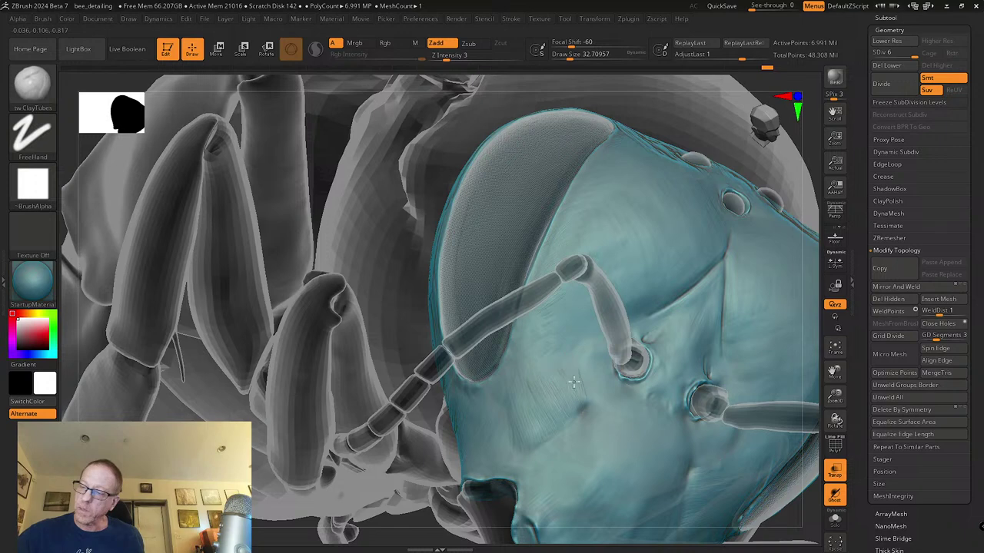
pyautogui.press('shift')
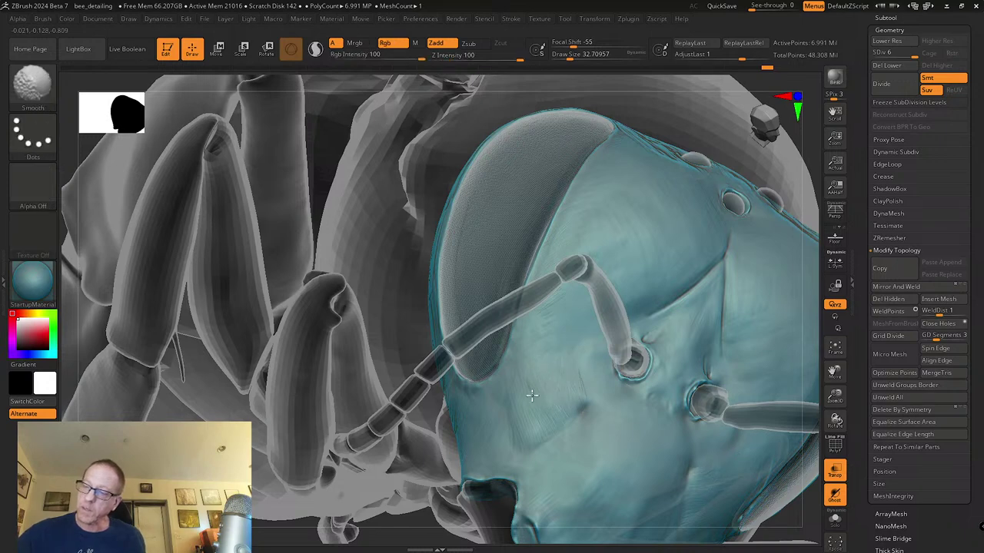
pyautogui.moveTo(507, 409); pyautogui.dragTo(538, 395, button='right')
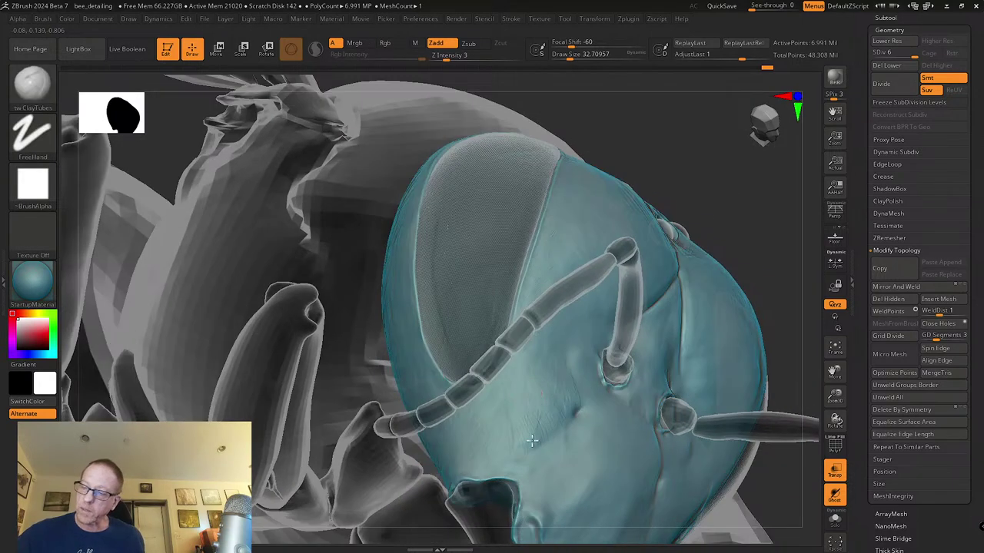
pyautogui.press('shift')
pyautogui.moveTo(521, 389)
pyautogui.mouseDown(button='right')
pyautogui.moveTo(549, 400)
pyautogui.moveTo(534, 396)
pyautogui.mouseUp(button='right')
pyautogui.press('shift')
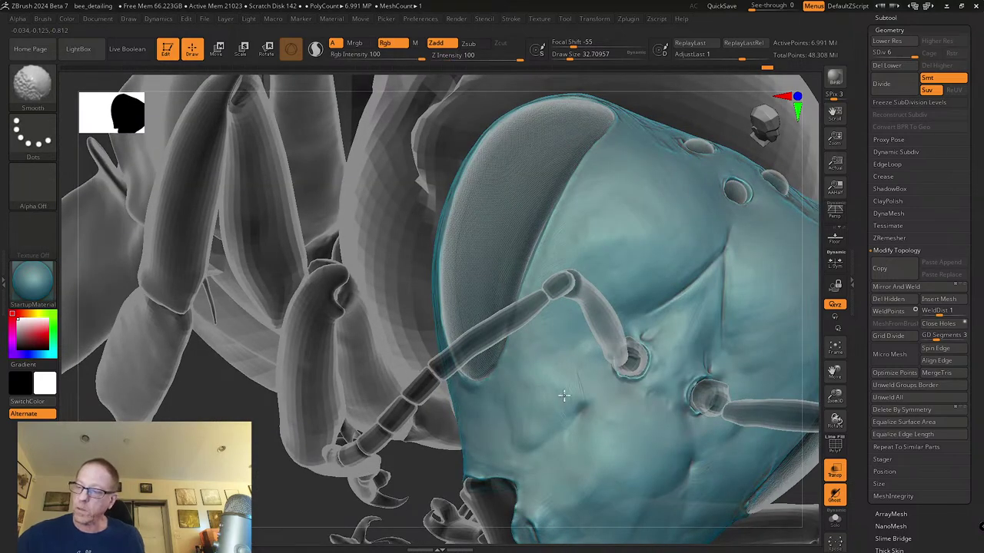
# Step: Isolate the head with Solo and refine the cheek below the empty eye socket with fine strokes and Smooth
pyautogui.moveTo(566, 409)
pyautogui.mouseDown(button='right')
pyautogui.moveTo(549, 389)
pyautogui.moveTo(512, 397)
pyautogui.mouseUp(button='right')
pyautogui.click(835, 521)
pyautogui.moveTo(652, 395); pyautogui.dragTo(630, 400, button='right')
pyautogui.press('shift')
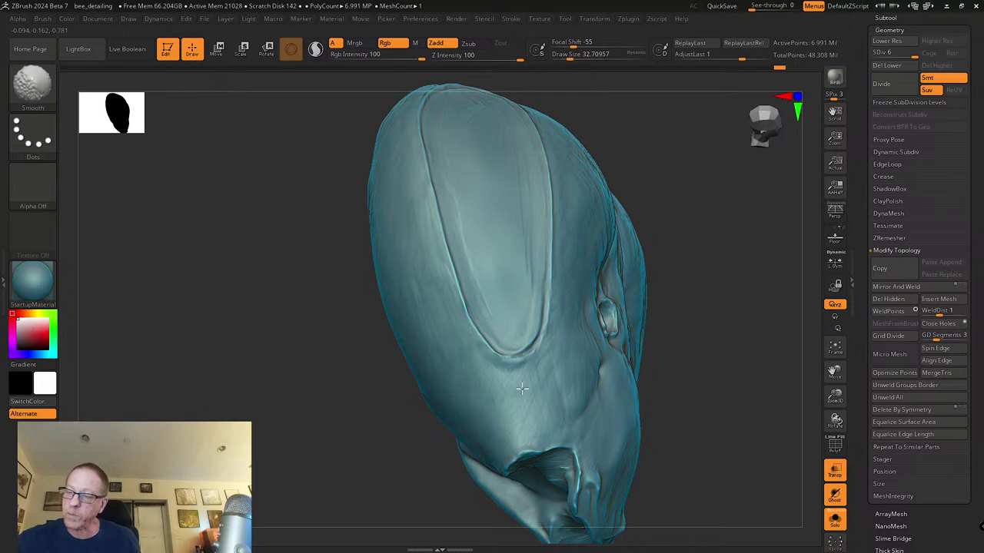
# Step: Work light ClayTubes texture into the face between the empty eye socket's lower end and the antenna socket, and smooth it
pyautogui.moveTo(489, 438); pyautogui.dragTo(531, 413, button='right')
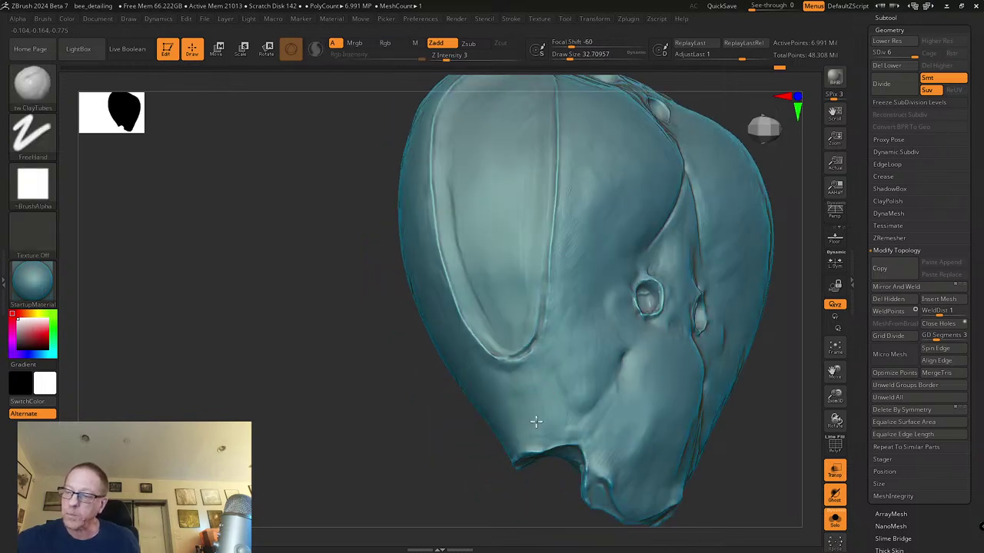
pyautogui.moveTo(554, 390); pyautogui.dragTo(560, 332, button='right')
pyautogui.press('shift')
pyautogui.moveTo(540, 382)
pyautogui.mouseDown(button='right')
pyautogui.moveTo(566, 351)
pyautogui.moveTo(548, 375)
pyautogui.mouseUp(button='right')
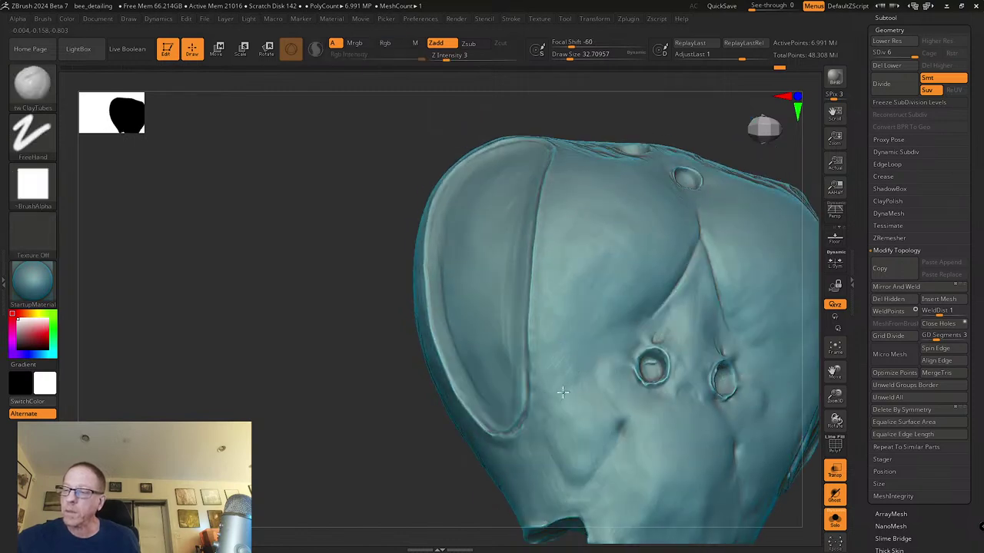
pyautogui.press('shift')
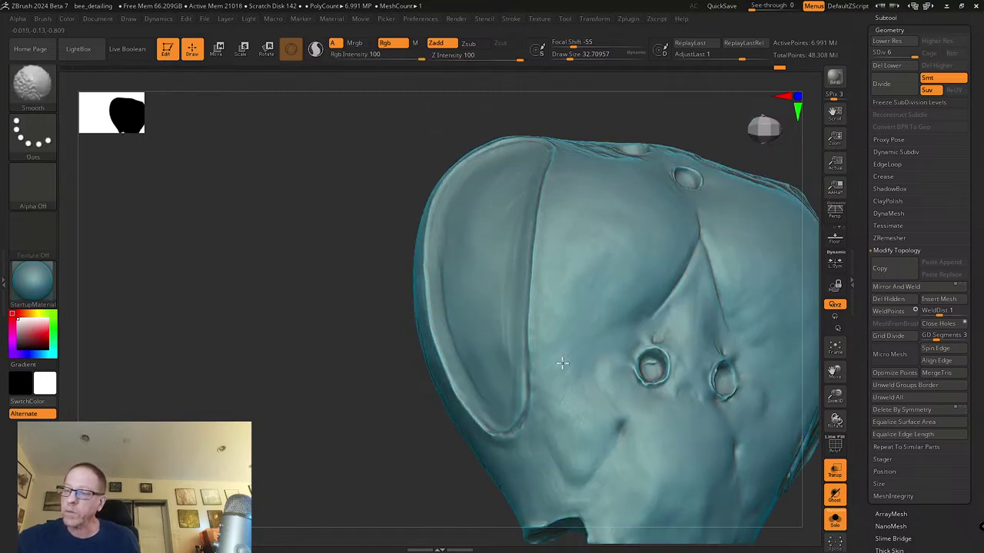
pyautogui.moveTo(563, 435); pyautogui.dragTo(571, 380, button='right')
pyautogui.press('shift')
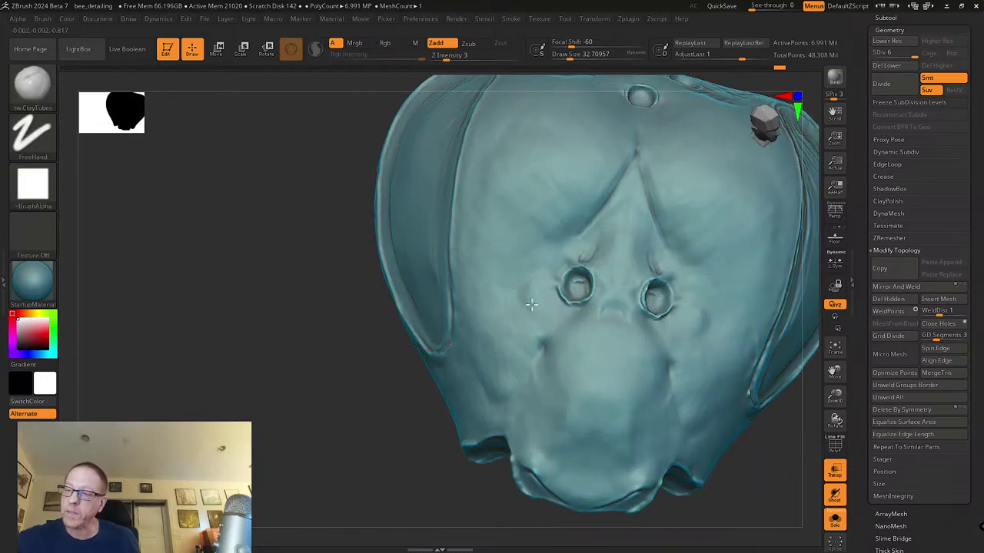
# Step: Stroke fine lengthwise texture onto the bulging lower face down to the mouth edge and soften it with Smooth
pyautogui.press('shift')
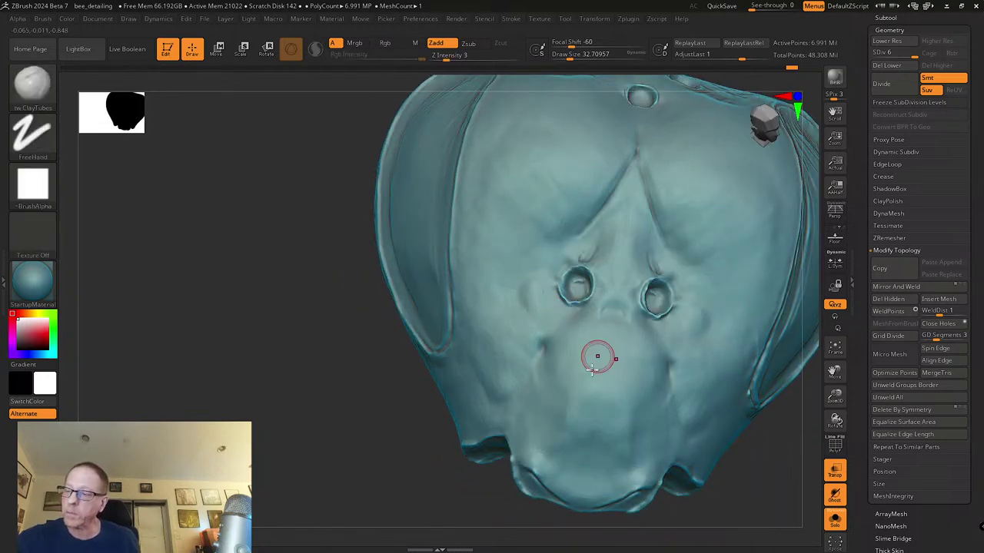
pyautogui.moveTo(582, 435); pyautogui.dragTo(582, 386, button='right')
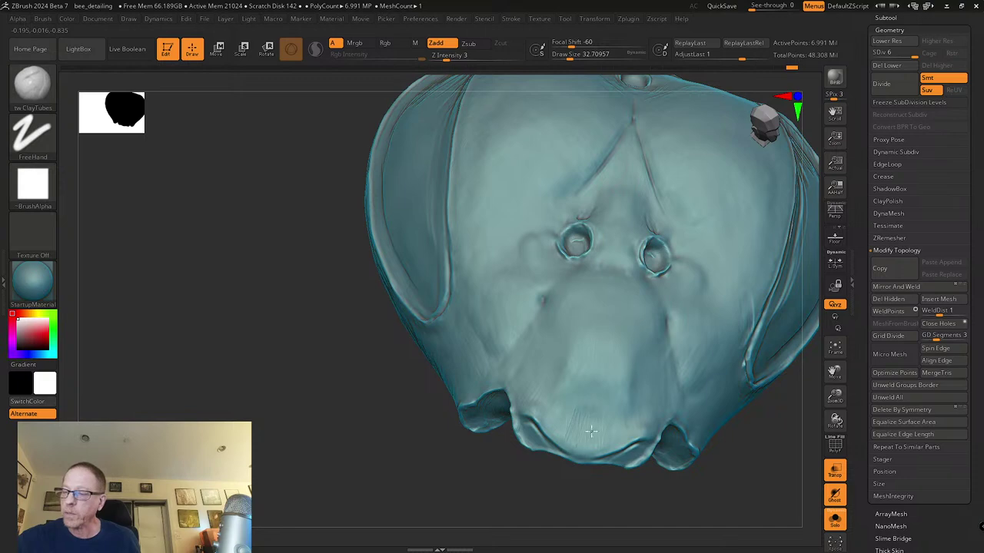
pyautogui.press('shift')
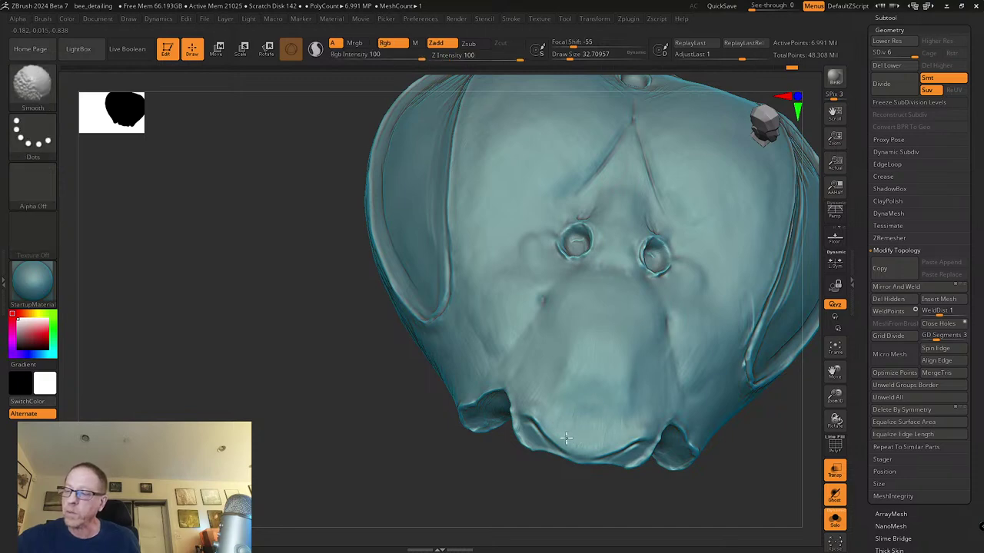
pyautogui.moveTo(580, 451); pyautogui.dragTo(561, 395, button='right')
pyautogui.press('shift')
# Step: Add faint strokes across the forehead above the antenna sockets and smooth them toward the inner edge of the eye socket
pyautogui.moveTo(462, 394)
pyautogui.mouseDown(button='right')
pyautogui.moveTo(535, 253)
pyautogui.moveTo(584, 299)
pyautogui.moveTo(585, 388)
pyautogui.moveTo(562, 336)
pyautogui.mouseUp(button='right')
pyautogui.press('shift')
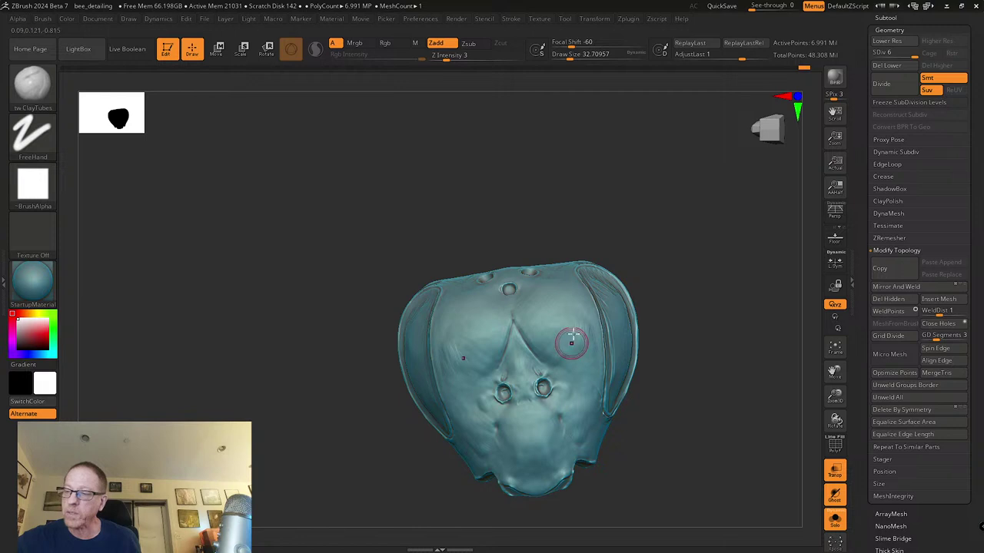
pyautogui.press('shift')
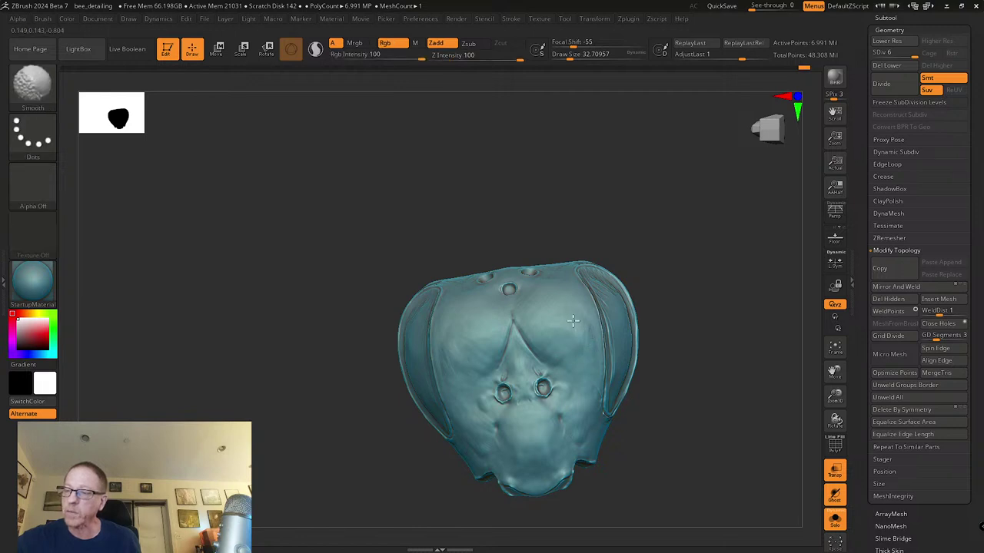
pyautogui.moveTo(582, 391); pyautogui.dragTo(551, 400, button='right')
pyautogui.press('shift')
pyautogui.moveTo(603, 435)
pyautogui.keyDown('alt'); pyautogui.mouseDown(button='right')
pyautogui.moveTo(586, 402)
pyautogui.moveTo(574, 413)
pyautogui.moveTo(576, 362)
pyautogui.mouseUp(button='right'); pyautogui.keyUp('alt')
pyautogui.press('shift')
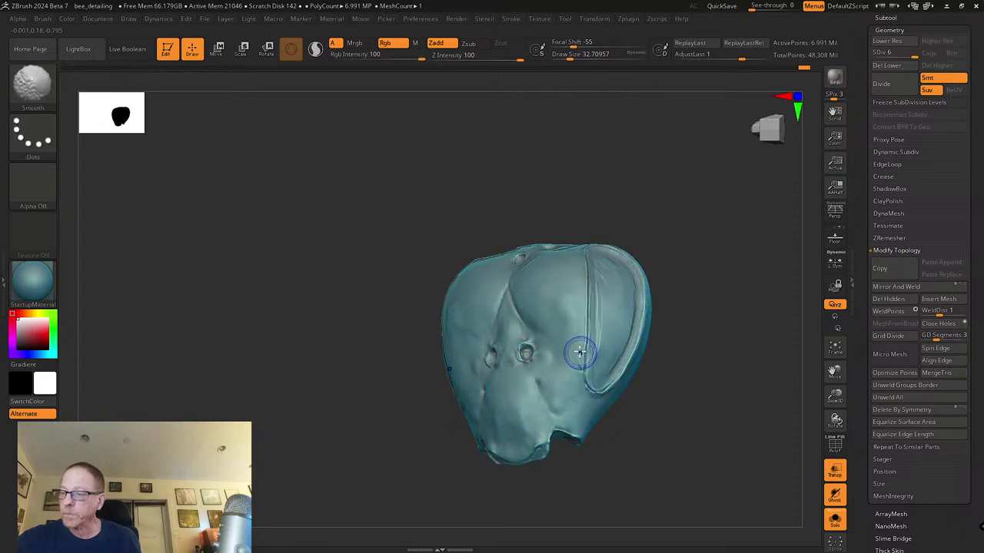
# Step: Stroke fine texture onto the side of the head behind the empty eye socket and smooth it
pyautogui.moveTo(597, 439); pyautogui.dragTo(577, 402, button='right')
pyautogui.moveTo(638, 382); pyautogui.dragTo(625, 375, button='right')
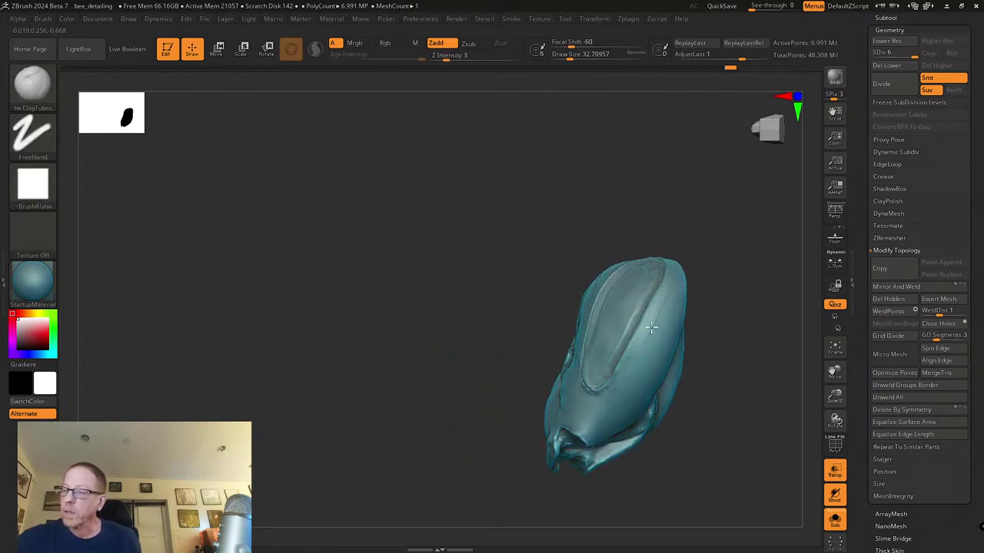
pyautogui.press('shift')
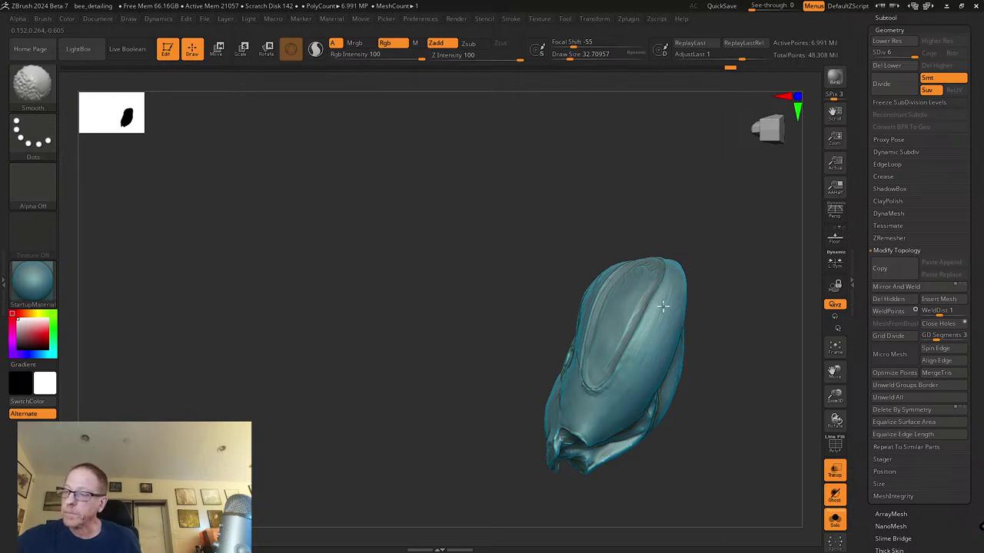
# Step: Mask the recessed inside of the bee's eye socket with MaskPen, reducing the draw size to about 17 for its edges
pyautogui.moveTo(613, 394)
pyautogui.mouseDown(button='right')
pyautogui.moveTo(709, 463)
pyautogui.moveTo(687, 431)
pyautogui.moveTo(694, 466)
pyautogui.moveTo(660, 356)
pyautogui.mouseUp(button='right')
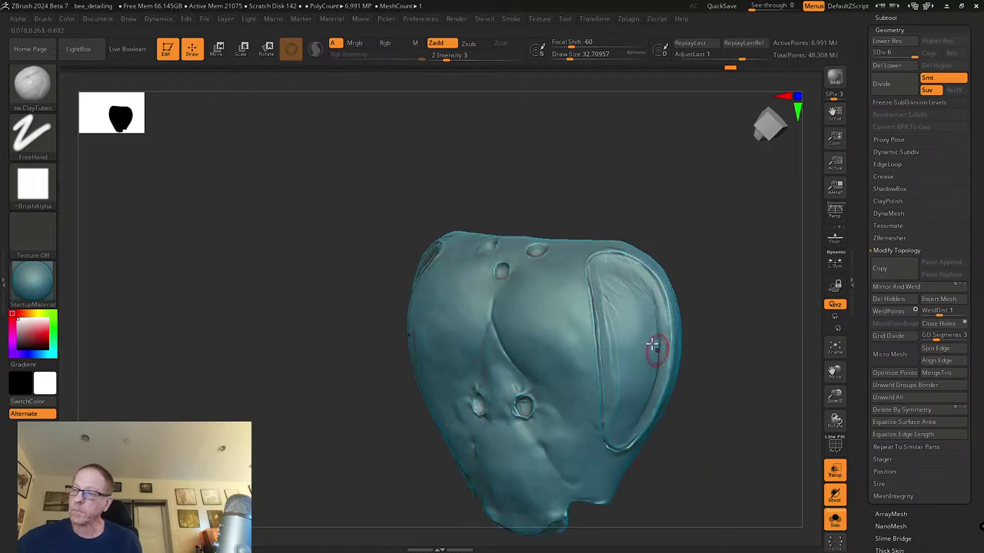
pyautogui.press('shift')
pyautogui.moveTo(609, 282)
pyautogui.keyDown('ctrl'); pyautogui.mouseDown()
pyautogui.moveTo(605, 267)
pyautogui.moveTo(641, 287)
pyautogui.moveTo(637, 279)
pyautogui.moveTo(606, 298)
pyautogui.moveTo(619, 338)
pyautogui.moveTo(639, 318)
pyautogui.mouseUp(); pyautogui.keyUp('ctrl')
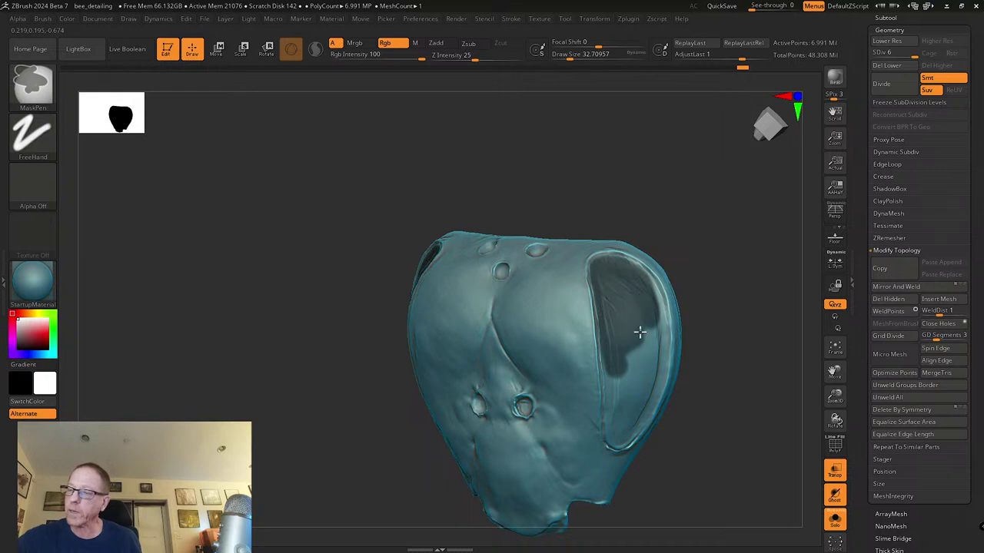
pyautogui.moveTo(639, 318); pyautogui.dragTo(648, 297, button='right')
pyautogui.moveTo(648, 296)
pyautogui.keyDown('ctrl'); pyautogui.mouseDown()
pyautogui.moveTo(663, 322)
pyautogui.moveTo(663, 378)
pyautogui.moveTo(653, 395)
pyautogui.moveTo(633, 358)
pyautogui.mouseUp(); pyautogui.keyUp('ctrl')
pyautogui.keyDown('ctrl'); pyautogui.moveTo(599, 295); pyautogui.dragTo(627, 409); pyautogui.keyUp('ctrl')
pyautogui.moveTo(609, 350)
pyautogui.keyDown('ctrl'); pyautogui.mouseDown()
pyautogui.moveTo(635, 437)
pyautogui.moveTo(651, 408)
pyautogui.mouseUp(); pyautogui.keyUp('ctrl')
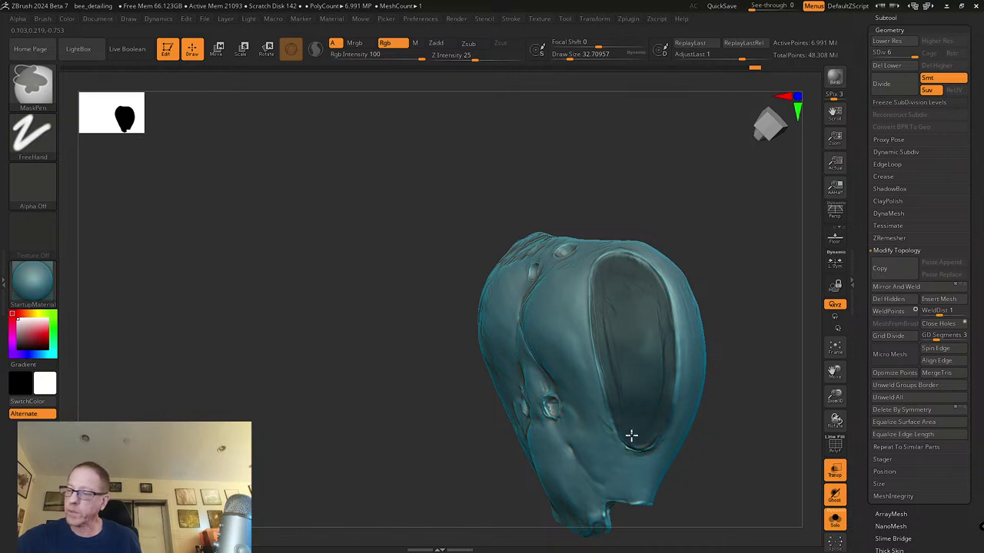
pyautogui.moveTo(615, 279); pyautogui.dragTo(635, 298, button='right')
pyautogui.press('s')
pyautogui.moveTo(633, 273); pyautogui.dragTo(643, 264)
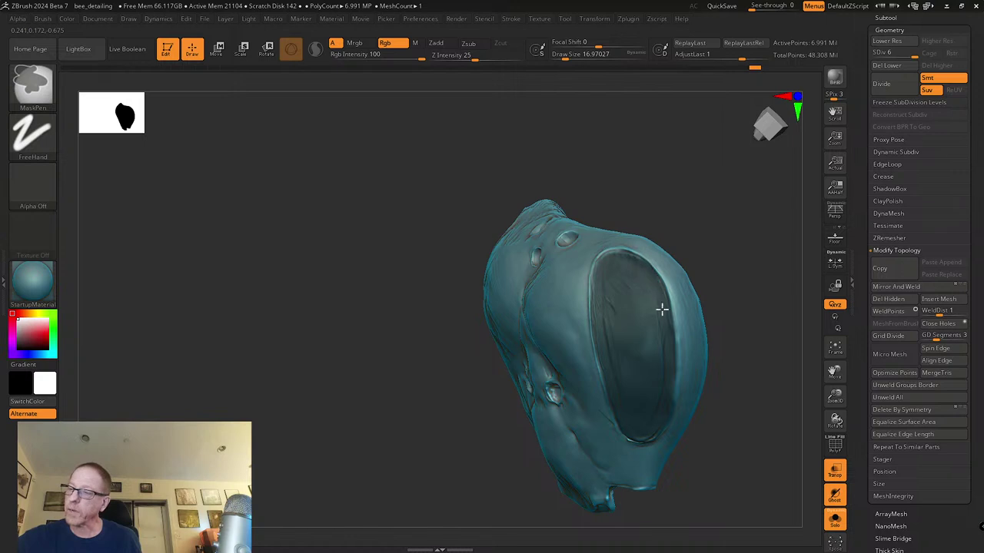
# Step: Mask the insides of the antenna sockets and the three round pits on the upper forehead, using draw size about 35 for the pits
pyautogui.moveTo(630, 429)
pyautogui.mouseDown(button='right')
pyautogui.moveTo(637, 358)
pyautogui.moveTo(589, 369)
pyautogui.moveTo(566, 411)
pyautogui.moveTo(572, 428)
pyautogui.mouseUp(button='right')
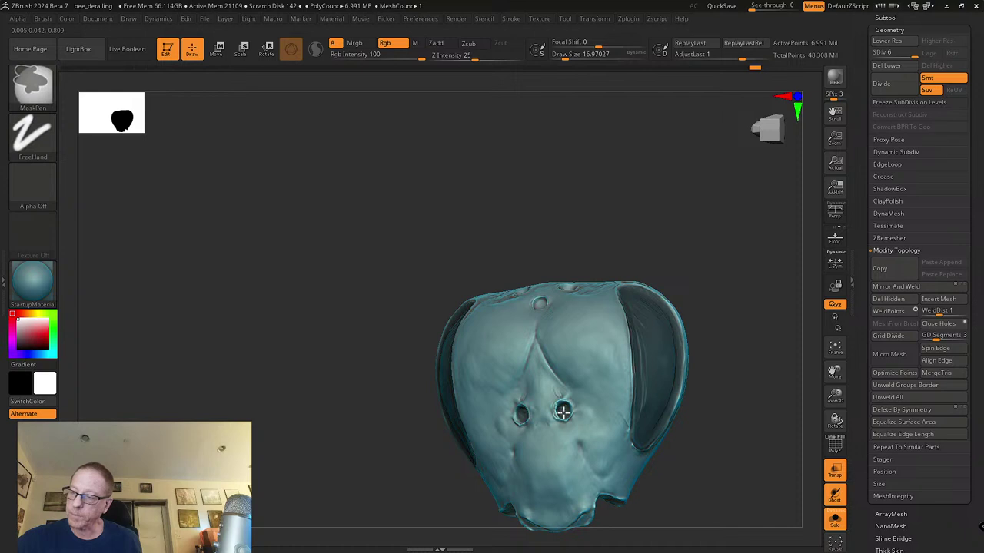
pyautogui.moveTo(566, 411)
pyautogui.mouseDown(button='right')
pyautogui.moveTo(562, 377)
pyautogui.moveTo(553, 393)
pyautogui.mouseUp(button='right')
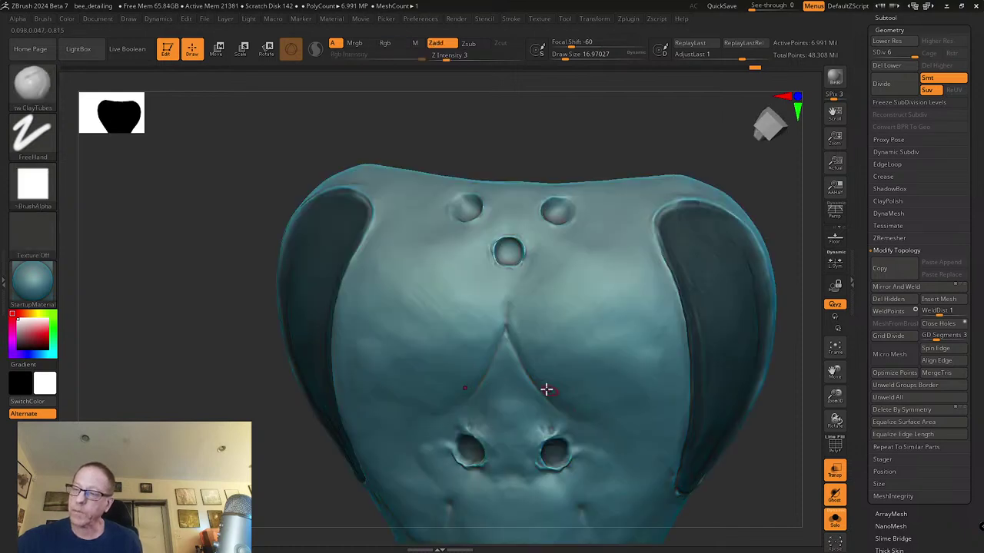
pyautogui.keyDown('ctrl'); pyautogui.moveTo(536, 283); pyautogui.dragTo(524, 329, button='right'); pyautogui.keyUp('ctrl')
pyautogui.moveTo(500, 237)
pyautogui.keyDown('ctrl'); pyautogui.mouseDown()
pyautogui.moveTo(497, 248)
pyautogui.moveTo(510, 248)
pyautogui.moveTo(490, 253)
pyautogui.mouseUp(); pyautogui.keyUp('ctrl')
pyautogui.press('s')
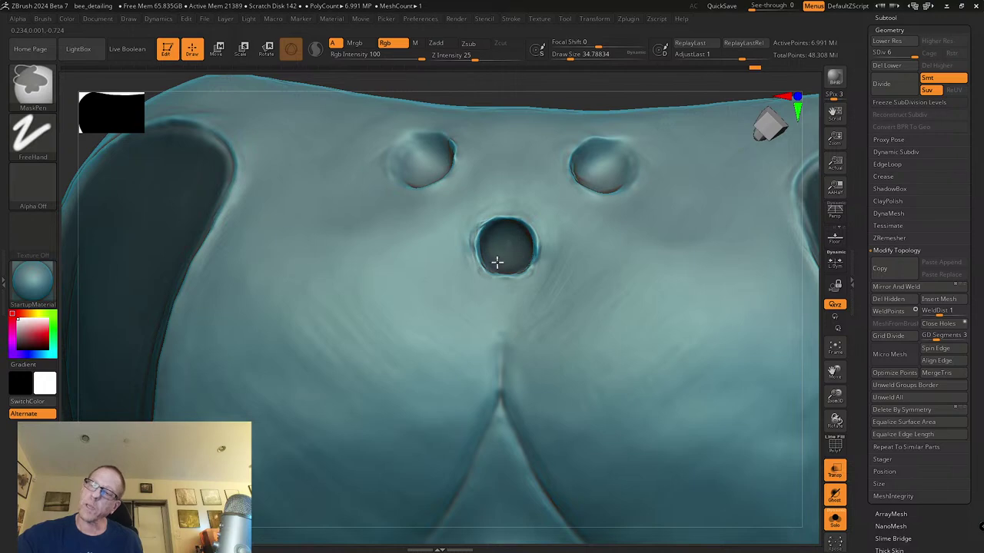
pyautogui.moveTo(496, 232)
pyautogui.mouseDown(button='right')
pyautogui.moveTo(487, 238)
pyautogui.moveTo(533, 266)
pyautogui.moveTo(543, 308)
pyautogui.mouseUp(button='right')
pyautogui.moveTo(605, 183)
pyautogui.keyDown('ctrl'); pyautogui.mouseDown()
pyautogui.moveTo(604, 158)
pyautogui.moveTo(626, 185)
pyautogui.moveTo(613, 202)
pyautogui.moveTo(599, 173)
pyautogui.moveTo(615, 180)
pyautogui.moveTo(606, 226)
pyautogui.mouseUp(); pyautogui.keyUp('ctrl')
pyautogui.hotkey('ctrl', 'z')
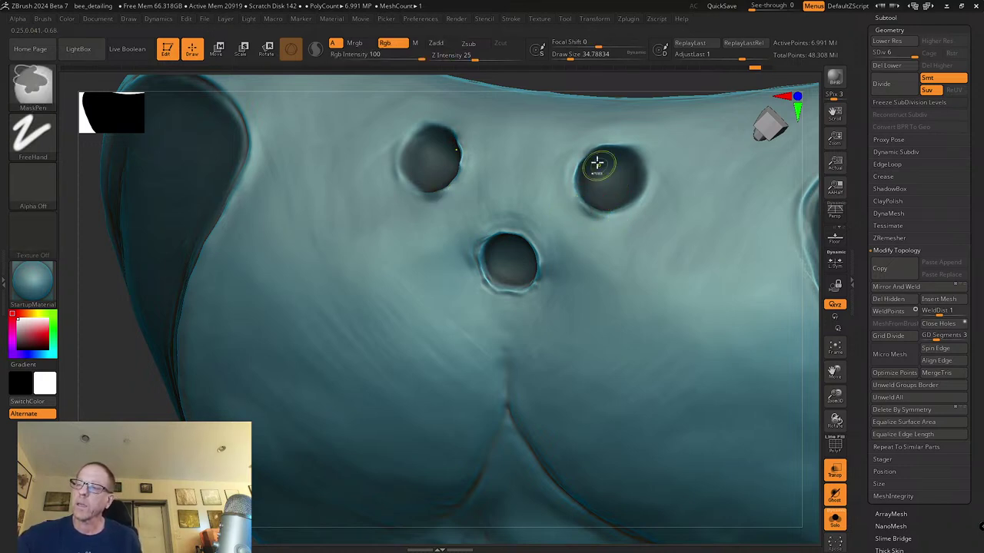
# Step: Mask the pair of small pits beside the bulging lower face with a draw size of about 20
pyautogui.moveTo(611, 178)
pyautogui.keyDown('ctrl'); pyautogui.mouseDown(button='right')
pyautogui.moveTo(583, 182)
pyautogui.moveTo(630, 262)
pyautogui.moveTo(602, 285)
pyautogui.moveTo(576, 332)
pyautogui.moveTo(581, 356)
pyautogui.moveTo(589, 323)
pyautogui.moveTo(588, 345)
pyautogui.moveTo(626, 299)
pyautogui.mouseUp(button='right'); pyautogui.keyUp('ctrl')
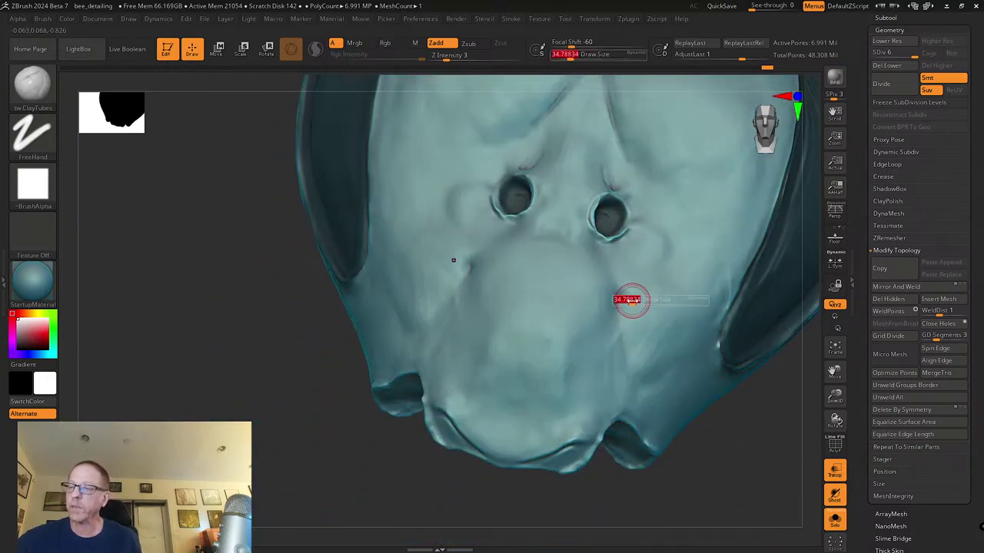
pyautogui.press('ctrl')
pyautogui.keyDown('ctrl'); pyautogui.click(619, 299); pyautogui.keyUp('ctrl')
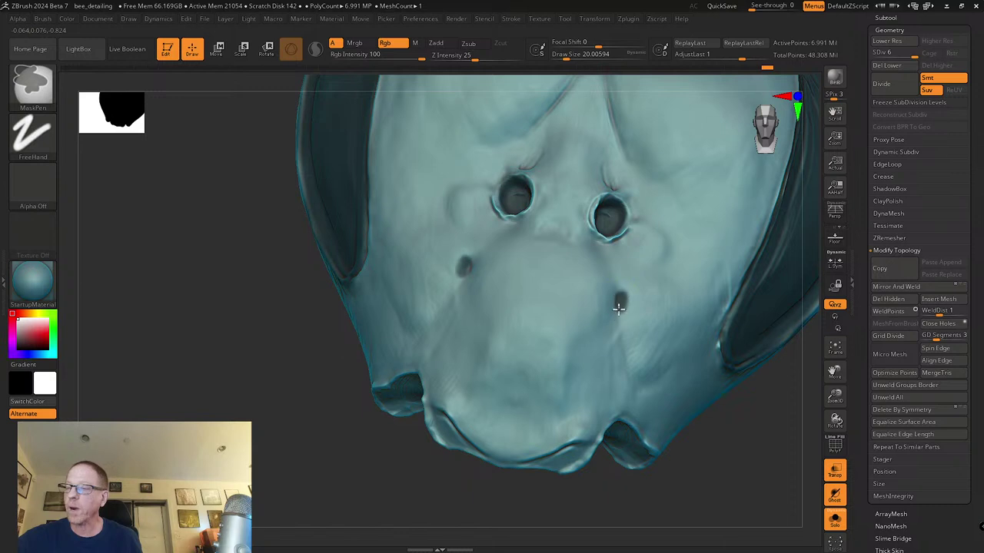
pyautogui.keyDown('ctrl'); pyautogui.moveTo(619, 311); pyautogui.dragTo(621, 300); pyautogui.keyUp('ctrl')
pyautogui.hotkey('ctrl', 'z')
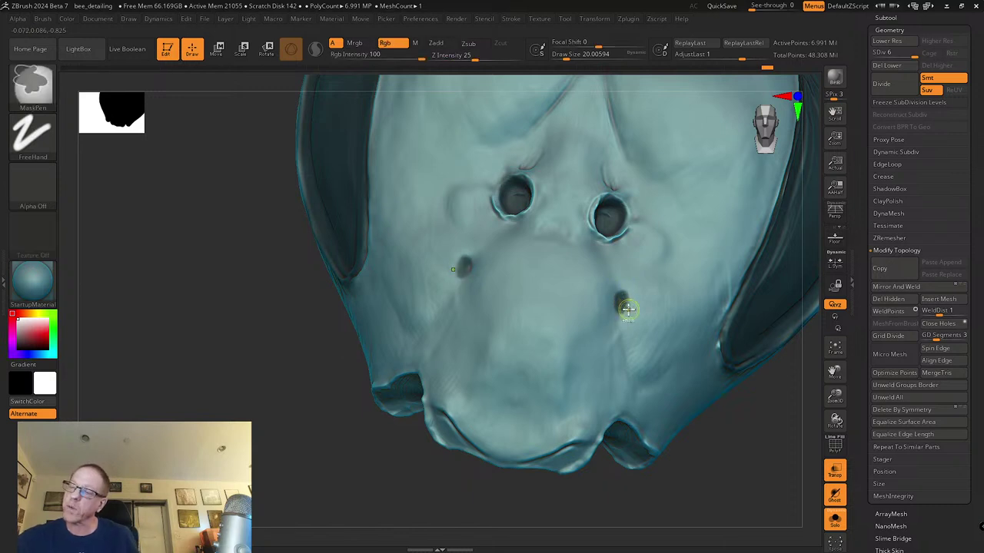
pyautogui.hotkey('ctrl', 'z')
pyautogui.keyDown('ctrl'); pyautogui.click(619, 299); pyautogui.keyUp('ctrl')
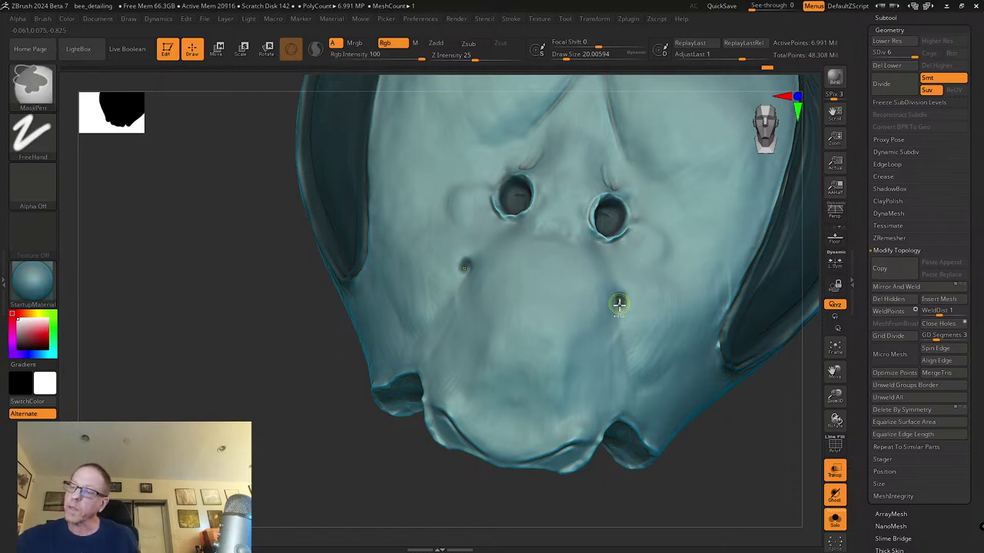
# Step: Mask the recessed strip along the lower mouth edge and trim the mask back from the bulging face
pyautogui.moveTo(617, 377)
pyautogui.keyDown('alt'); pyautogui.mouseDown(button='right')
pyautogui.moveTo(625, 325)
pyautogui.moveTo(593, 356)
pyautogui.mouseUp(button='right'); pyautogui.keyUp('alt')
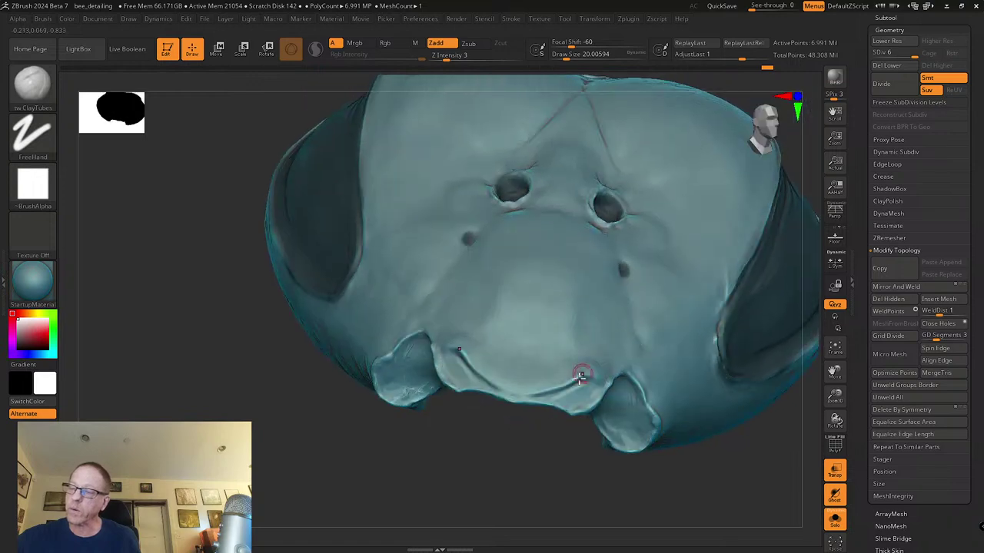
pyautogui.moveTo(548, 397)
pyautogui.keyDown('ctrl'); pyautogui.mouseDown()
pyautogui.moveTo(575, 395)
pyautogui.moveTo(509, 392)
pyautogui.mouseUp(); pyautogui.keyUp('ctrl')
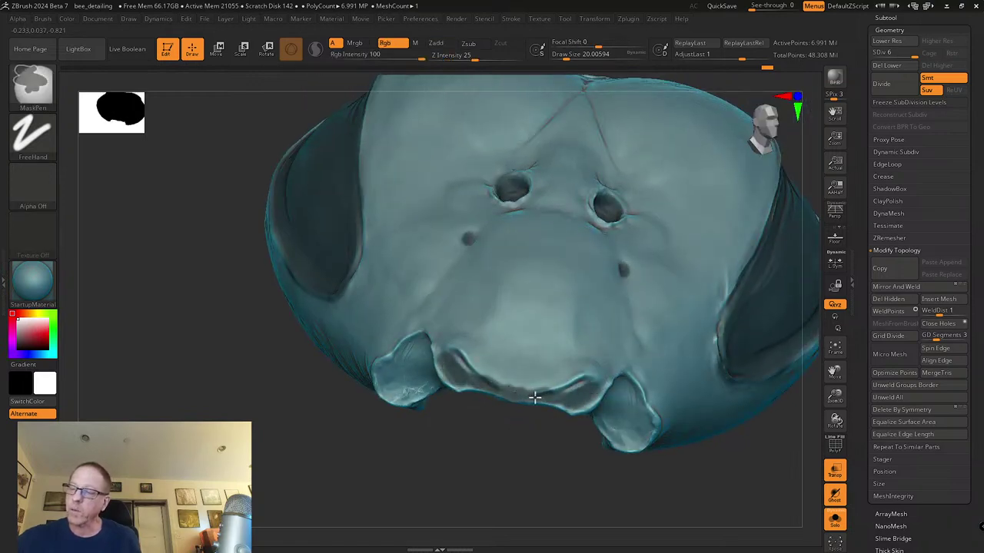
pyautogui.moveTo(571, 399); pyautogui.dragTo(573, 378, button='right')
pyautogui.moveTo(484, 376)
pyautogui.keyDown('ctrl'); pyautogui.keyDown('alt'); pyautogui.mouseDown()
pyautogui.moveTo(532, 385)
pyautogui.moveTo(558, 377)
pyautogui.mouseUp(); pyautogui.keyUp('alt'); pyautogui.keyUp('ctrl')
# Step: Mask the hollows behind the mouth edge on the underside of the head with draw sizes of 28.75 and about 56
pyautogui.moveTo(558, 377)
pyautogui.mouseDown(button='right')
pyautogui.moveTo(488, 345)
pyautogui.moveTo(433, 369)
pyautogui.moveTo(407, 341)
pyautogui.mouseUp(button='right')
pyautogui.press('s')
pyautogui.moveTo(405, 337)
pyautogui.mouseDown()
pyautogui.moveTo(385, 335)
pyautogui.moveTo(450, 346)
pyautogui.moveTo(455, 335)
pyautogui.mouseUp()
pyautogui.press('s')
pyautogui.moveTo(455, 335); pyautogui.dragTo(475, 309, button='right')
pyautogui.moveTo(455, 338)
pyautogui.keyDown('ctrl'); pyautogui.mouseDown()
pyautogui.moveTo(508, 361)
pyautogui.moveTo(515, 354)
pyautogui.moveTo(443, 357)
pyautogui.mouseUp(); pyautogui.keyUp('ctrl')
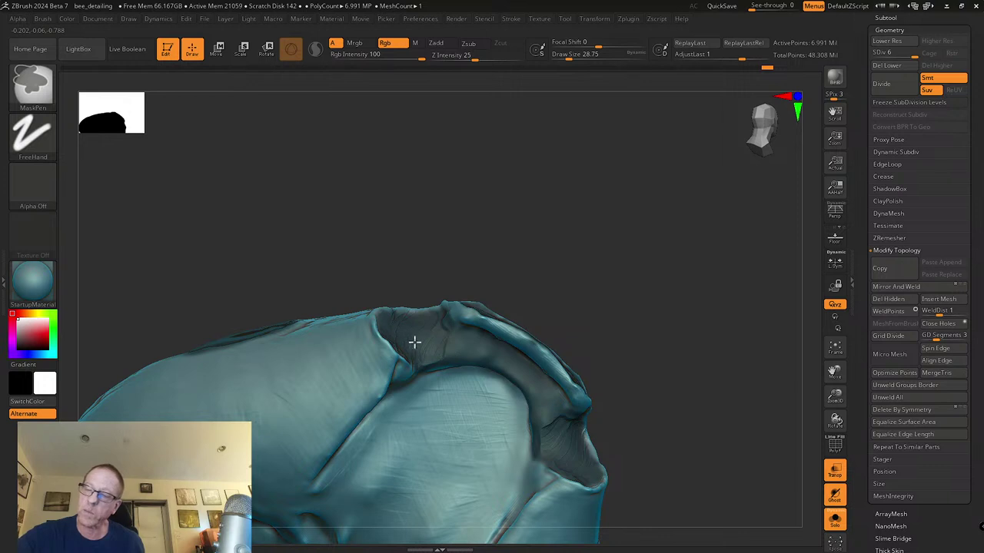
pyautogui.moveTo(403, 351)
pyautogui.mouseDown(button='right')
pyautogui.moveTo(400, 338)
pyautogui.moveTo(386, 345)
pyautogui.mouseUp(button='right')
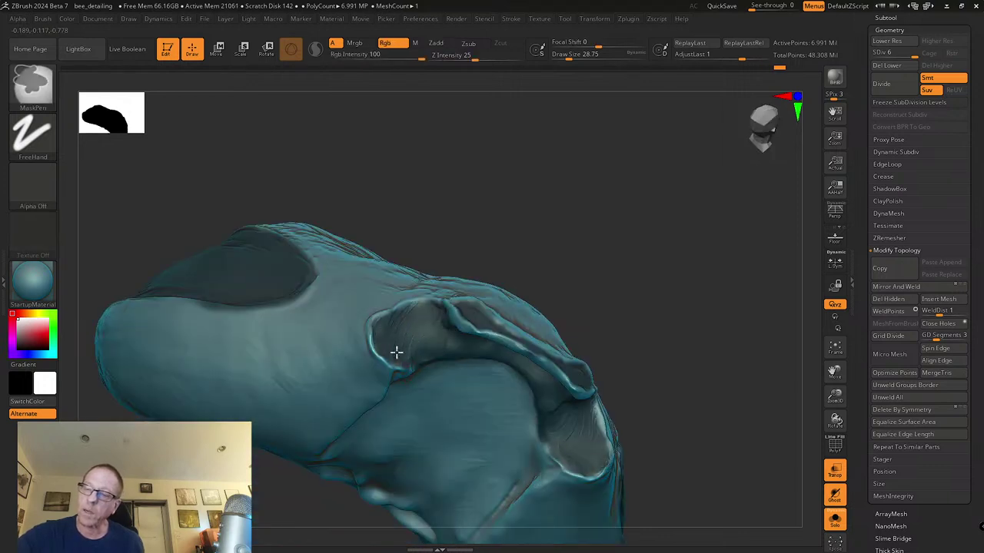
pyautogui.moveTo(541, 363)
pyautogui.mouseDown(button='right')
pyautogui.moveTo(562, 306)
pyautogui.moveTo(527, 289)
pyautogui.mouseUp(button='right')
pyautogui.press('s')
pyautogui.moveTo(433, 329)
pyautogui.mouseDown()
pyautogui.moveTo(439, 321)
pyautogui.moveTo(476, 384)
pyautogui.moveTo(398, 333)
pyautogui.moveTo(429, 354)
pyautogui.moveTo(510, 312)
pyautogui.moveTo(356, 387)
pyautogui.moveTo(390, 429)
pyautogui.moveTo(383, 466)
pyautogui.mouseUp()
pyautogui.moveTo(510, 340)
pyautogui.mouseDown(button='right')
pyautogui.moveTo(547, 457)
pyautogui.moveTo(511, 384)
pyautogui.moveTo(556, 430)
pyautogui.moveTo(646, 441)
pyautogui.moveTo(711, 416)
pyautogui.mouseUp(button='right')
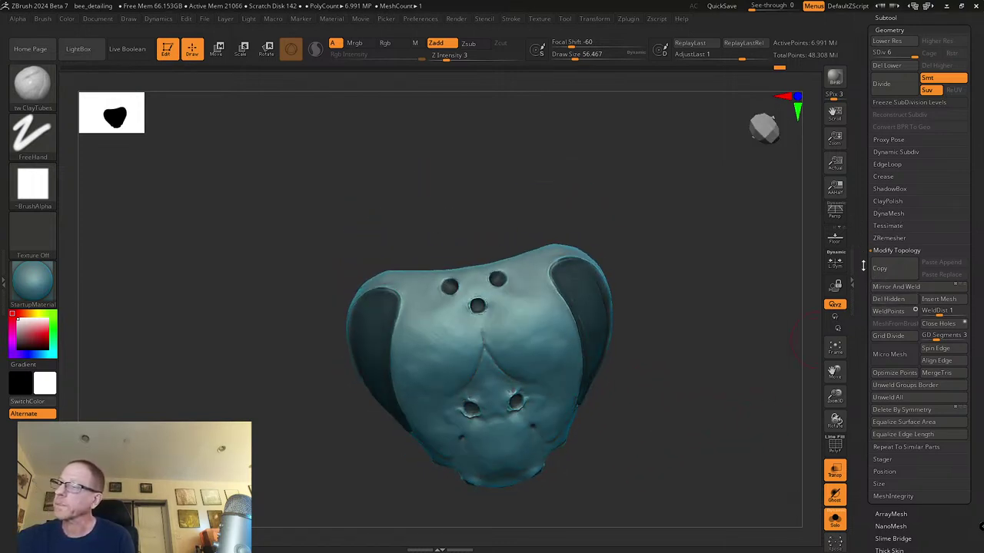
# Step: Open the surface noise editor for the head and frame its preview on the face around the antenna socket
pyautogui.scroll(-2, 876, 323)
pyautogui.moveTo(870, 477); pyautogui.dragTo(869, 422)
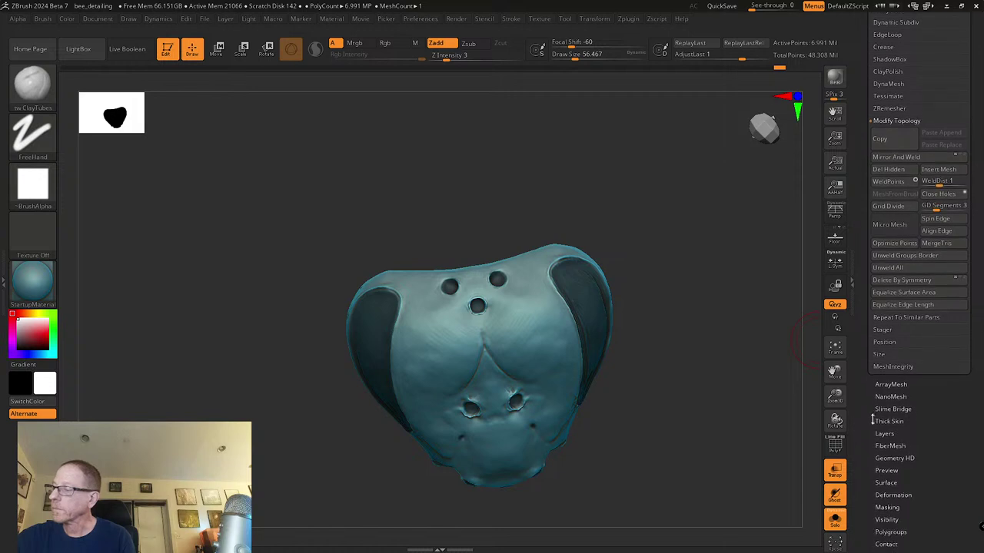
pyautogui.moveTo(918, 472); pyautogui.dragTo(896, 441)
pyautogui.click(896, 442)
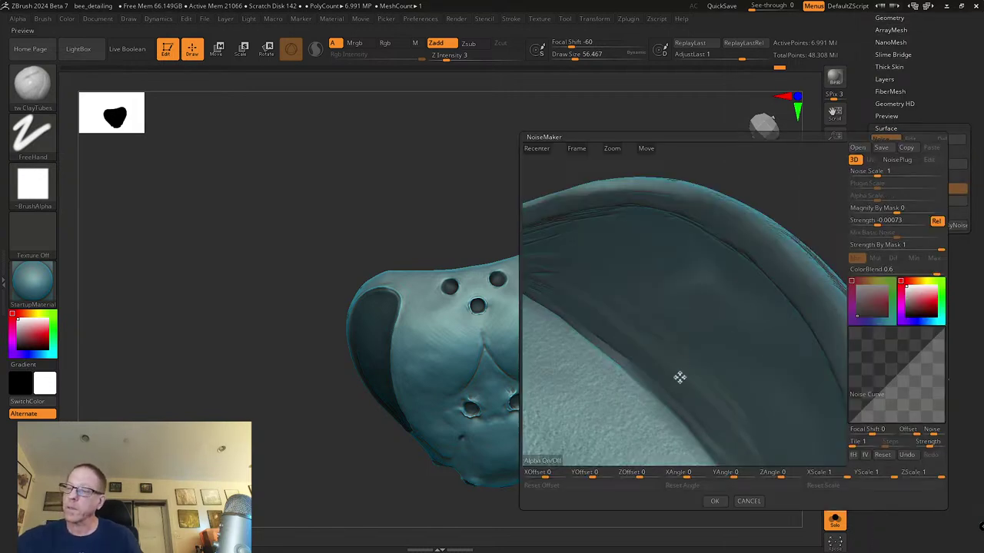
pyautogui.keyDown('alt'); pyautogui.moveTo(685, 359); pyautogui.dragTo(665, 353); pyautogui.keyUp('alt')
pyautogui.scroll(3, 664, 353)
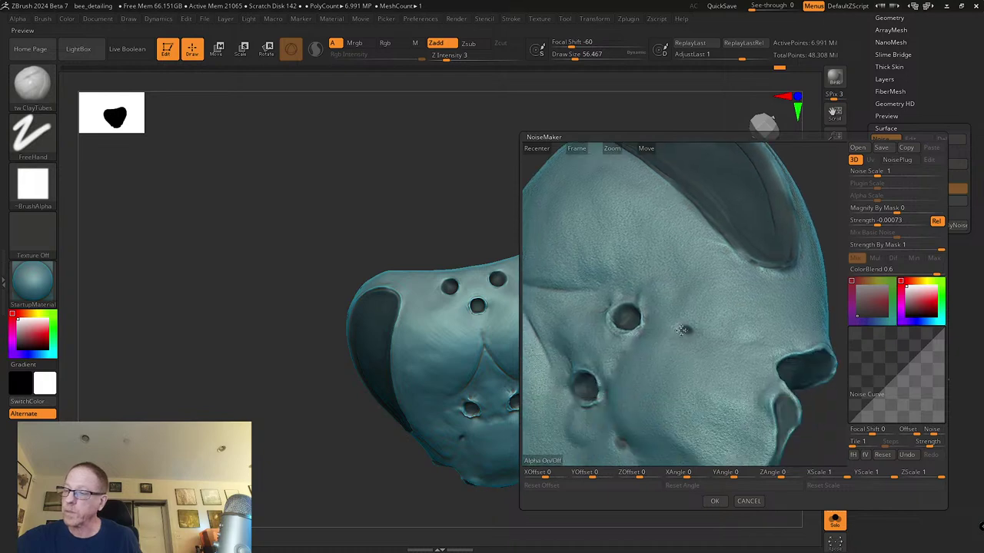
pyautogui.scroll(3, 722, 355)
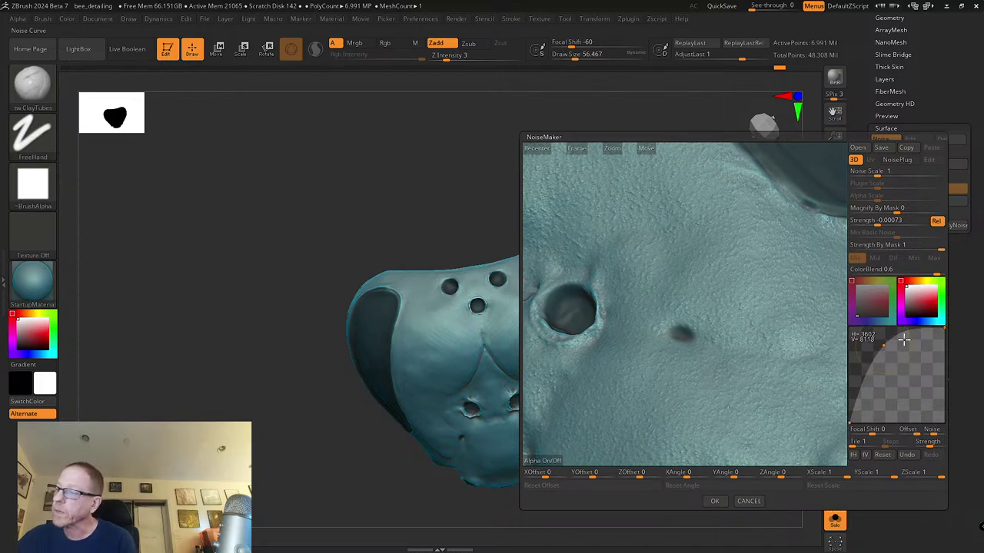
# Step: Shape the noise curve into a steep S-curve to give the noise a pitted look and accept the noise settings
pyautogui.moveTo(919, 335); pyautogui.dragTo(895, 389)
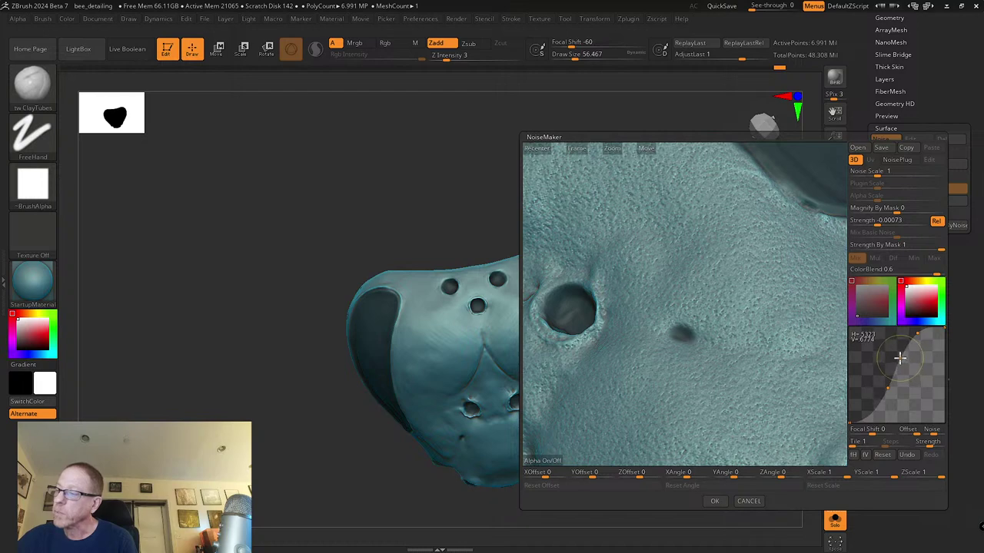
pyautogui.moveTo(888, 385); pyautogui.dragTo(889, 389)
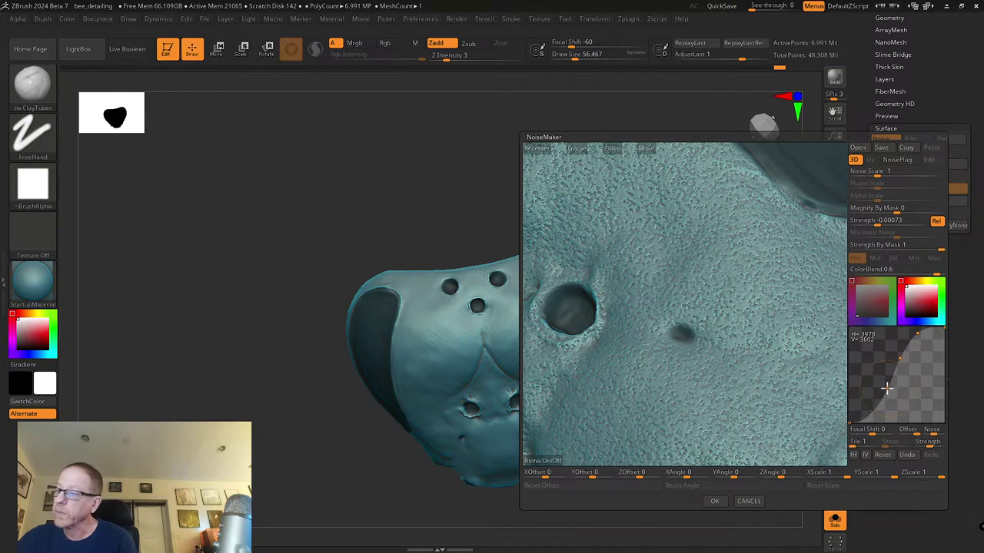
pyautogui.moveTo(903, 355); pyautogui.dragTo(884, 388)
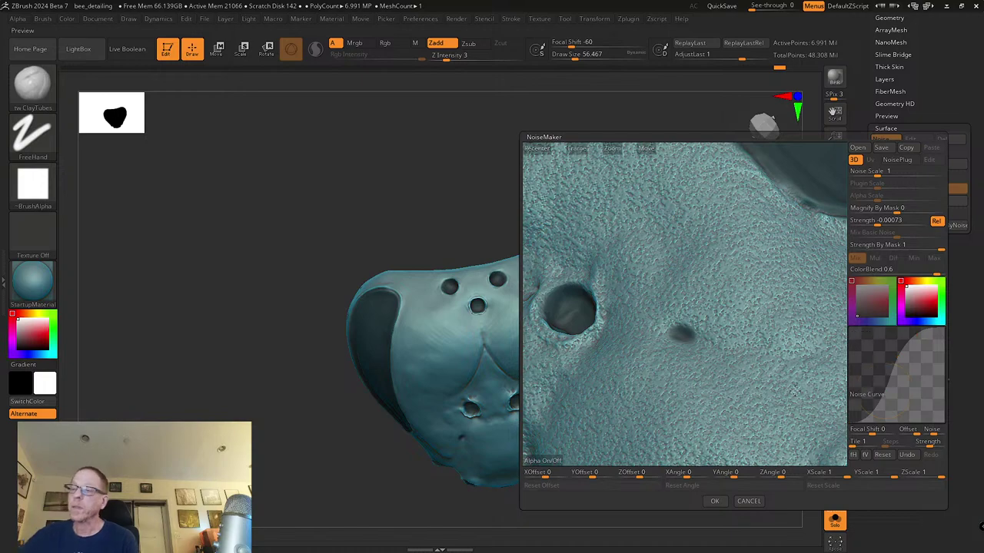
pyautogui.click(713, 502)
# Step: Compare the head with surface noise off and on, and apply the noise to the mesh
pyautogui.moveTo(643, 467)
pyautogui.mouseDown()
pyautogui.moveTo(648, 435)
pyautogui.moveTo(735, 502)
pyautogui.moveTo(670, 468)
pyautogui.moveTo(679, 472)
pyautogui.mouseUp()
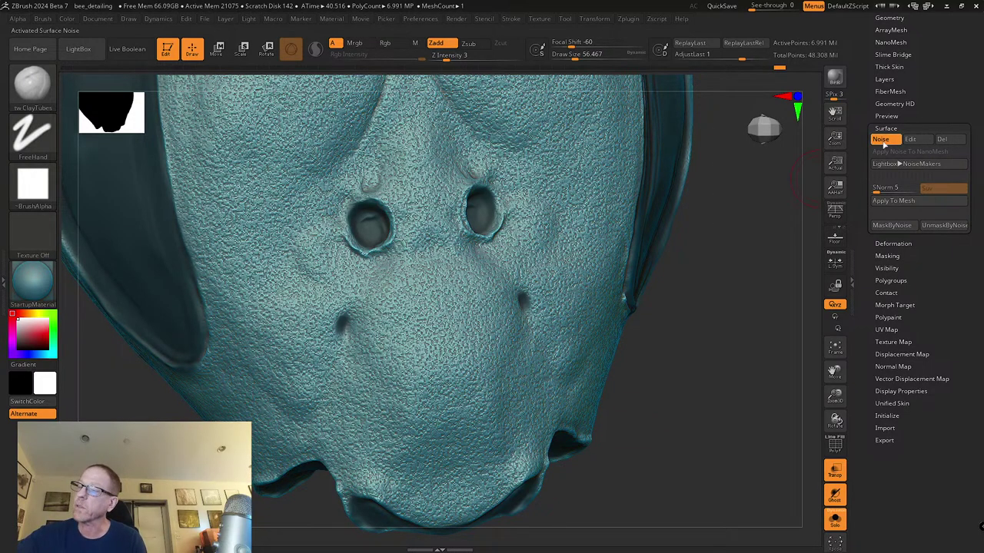
pyautogui.click(884, 141)
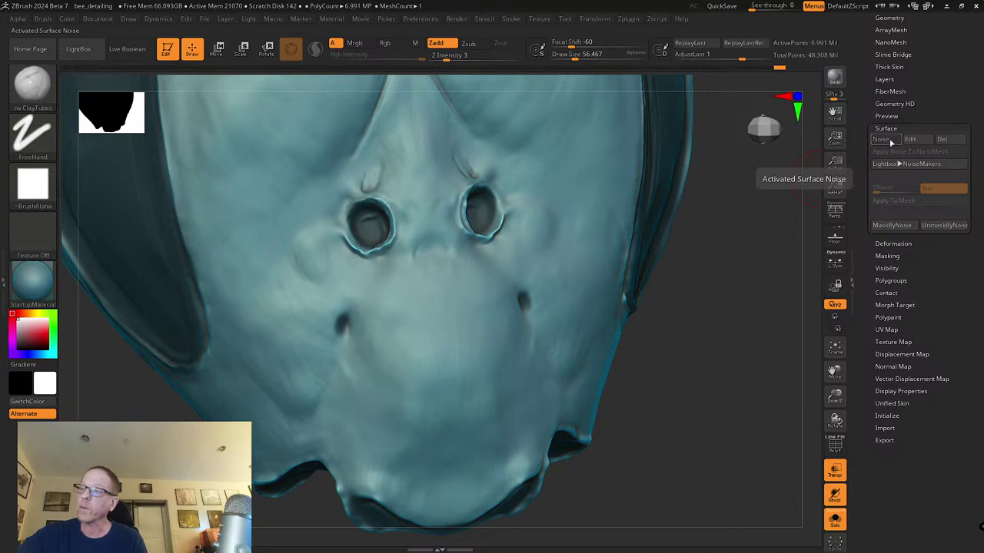
pyautogui.click(884, 140)
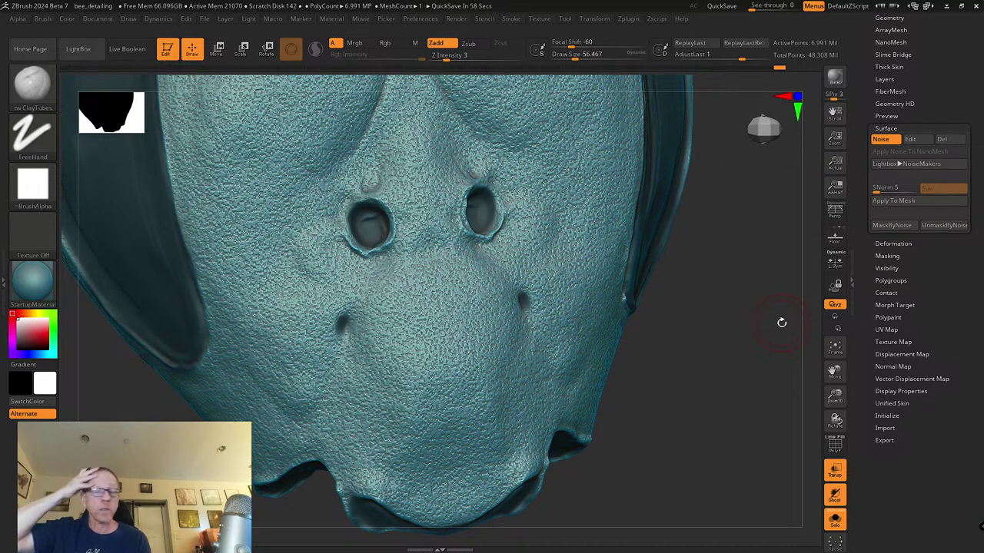
pyautogui.click(904, 203)
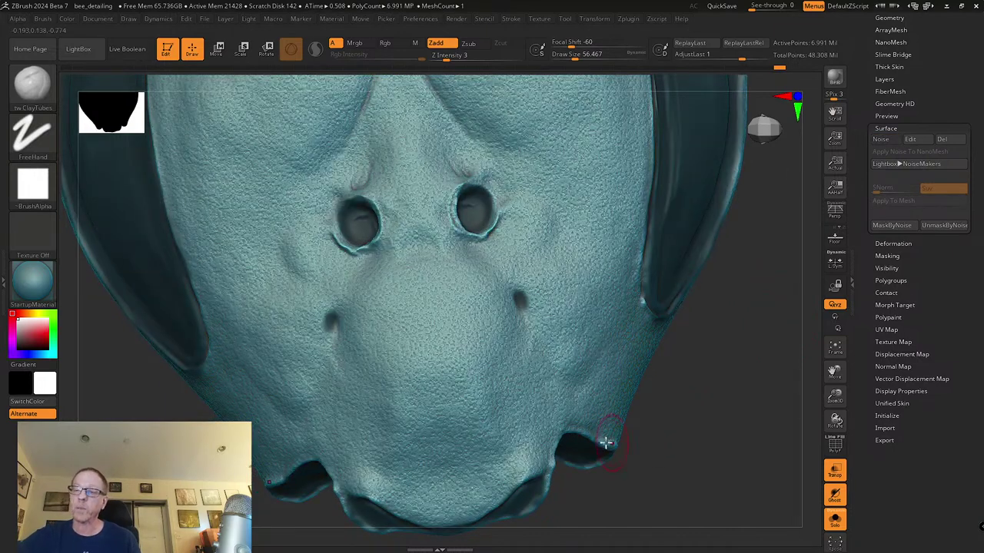
# Step: Soften the applied noise on the bulging lower face and between the antenna sockets with Smooth
pyautogui.moveTo(439, 347); pyautogui.dragTo(461, 367, button='right')
pyautogui.press('shift')
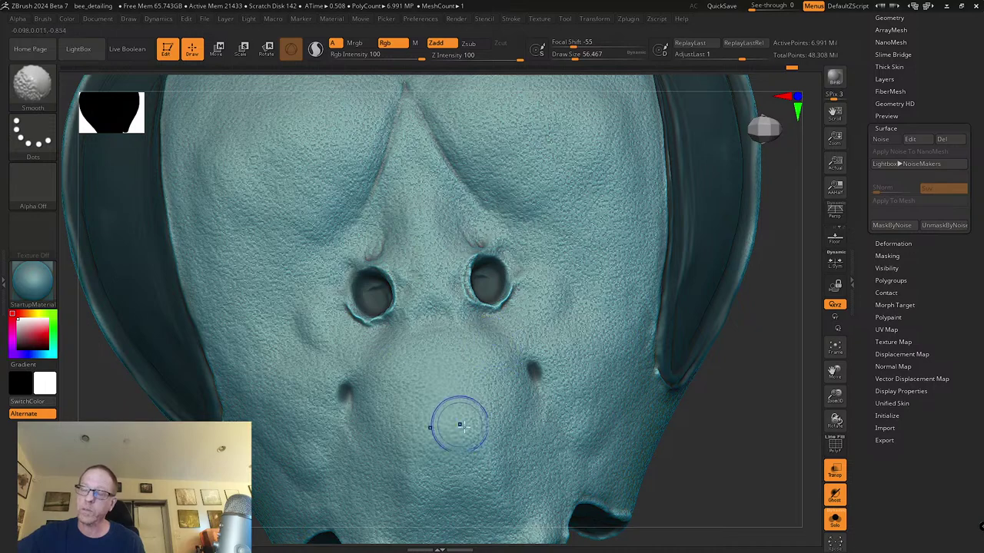
pyautogui.press('shift')
pyautogui.moveTo(439, 324)
pyautogui.mouseDown(button='right')
pyautogui.moveTo(428, 343)
pyautogui.moveTo(434, 405)
pyautogui.mouseUp(button='right')
pyautogui.press('shift')
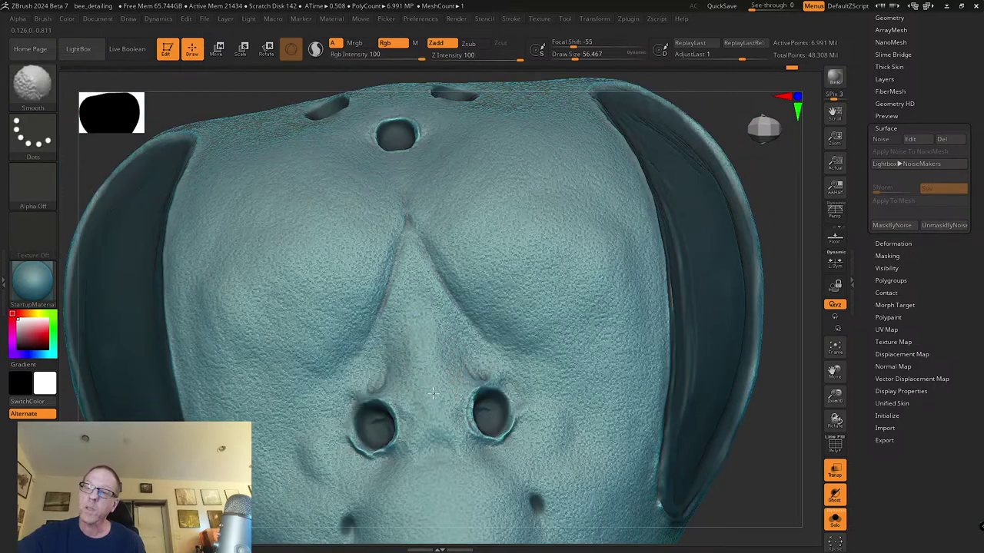
# Step: Smooth the noise on the forehead bulge beside the central furrow with long lengthwise strokes
pyautogui.keyDown('alt'); pyautogui.moveTo(475, 183); pyautogui.dragTo(461, 264, button='right'); pyautogui.keyUp('alt')
pyautogui.press('shift')
pyautogui.keyDown('shift'); pyautogui.moveTo(462, 264); pyautogui.dragTo(486, 368); pyautogui.keyUp('shift')
pyautogui.moveTo(503, 262)
pyautogui.keyDown('shift'); pyautogui.mouseDown()
pyautogui.moveTo(531, 293)
pyautogui.moveTo(519, 390)
pyautogui.mouseUp(); pyautogui.keyUp('shift')
pyautogui.keyDown('shift'); pyautogui.moveTo(555, 243); pyautogui.dragTo(554, 353); pyautogui.keyUp('shift')
pyautogui.moveTo(554, 353)
pyautogui.mouseDown(button='right')
pyautogui.moveTo(576, 325)
pyautogui.moveTo(564, 346)
pyautogui.moveTo(522, 316)
pyautogui.mouseUp(button='right')
# Step: Soften the noise from the central forehead pit across the brow to the inner edge of the eye socket
pyautogui.press('shift')
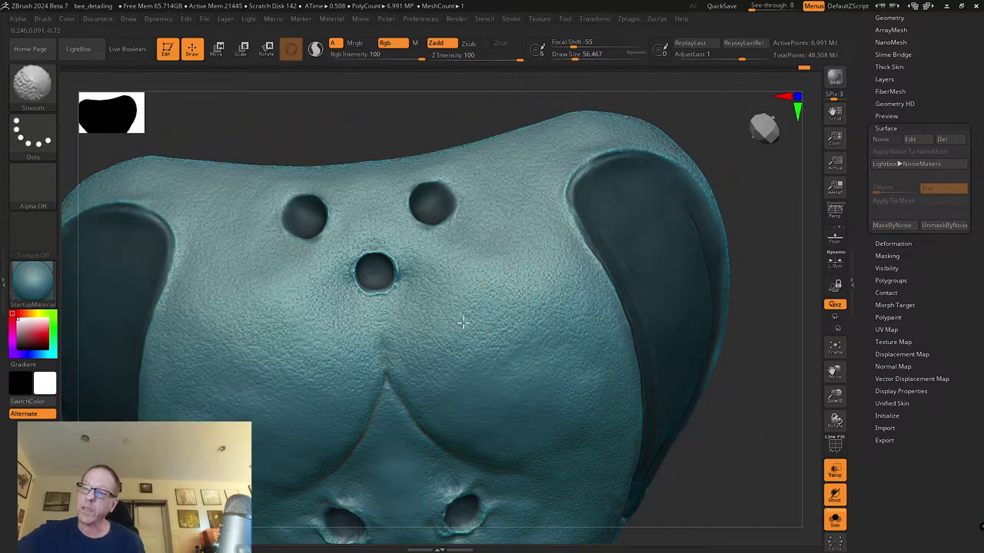
pyautogui.keyDown('shift'); pyautogui.moveTo(554, 253); pyautogui.dragTo(507, 359); pyautogui.keyUp('shift')
pyautogui.moveTo(469, 289)
pyautogui.keyDown('shift'); pyautogui.mouseDown()
pyautogui.moveTo(438, 367)
pyautogui.moveTo(509, 420)
pyautogui.mouseUp(); pyautogui.keyUp('shift')
pyautogui.keyDown('shift'); pyautogui.moveTo(543, 329); pyautogui.dragTo(593, 400); pyautogui.keyUp('shift')
pyautogui.moveTo(593, 401); pyautogui.dragTo(571, 282, button='right')
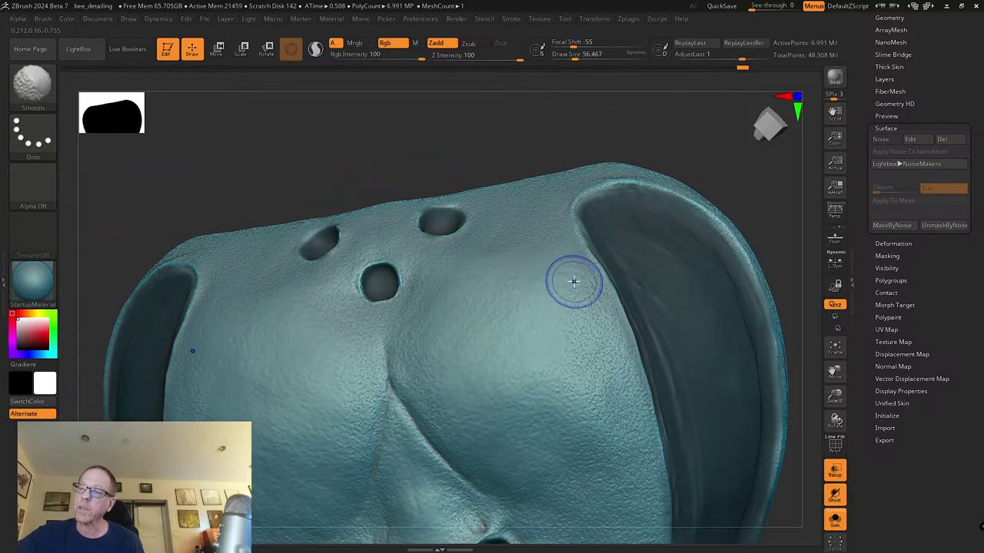
pyautogui.moveTo(584, 385)
pyautogui.keyDown('alt'); pyautogui.mouseDown(button='right')
pyautogui.moveTo(571, 290)
pyautogui.moveTo(555, 298)
pyautogui.mouseUp(button='right'); pyautogui.keyUp('alt')
pyautogui.moveTo(563, 375)
pyautogui.mouseDown(button='right')
pyautogui.moveTo(549, 319)
pyautogui.moveTo(531, 400)
pyautogui.mouseUp(button='right')
pyautogui.moveTo(492, 455)
pyautogui.mouseDown(button='right')
pyautogui.moveTo(450, 351)
pyautogui.moveTo(459, 391)
pyautogui.moveTo(458, 312)
pyautogui.moveTo(457, 325)
pyautogui.mouseUp(button='right')
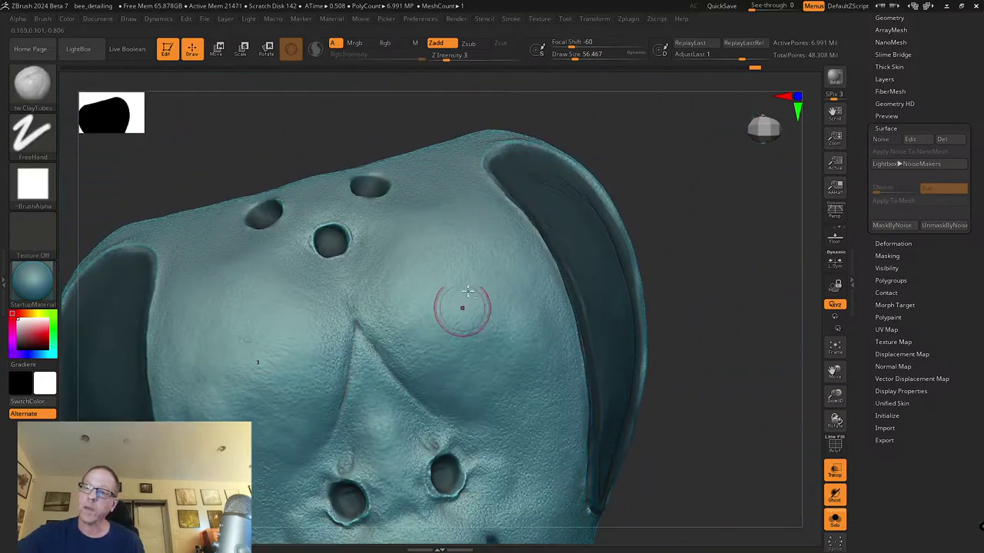
pyautogui.keyDown('alt'); pyautogui.moveTo(419, 232); pyautogui.dragTo(439, 268, button='right'); pyautogui.keyUp('alt')
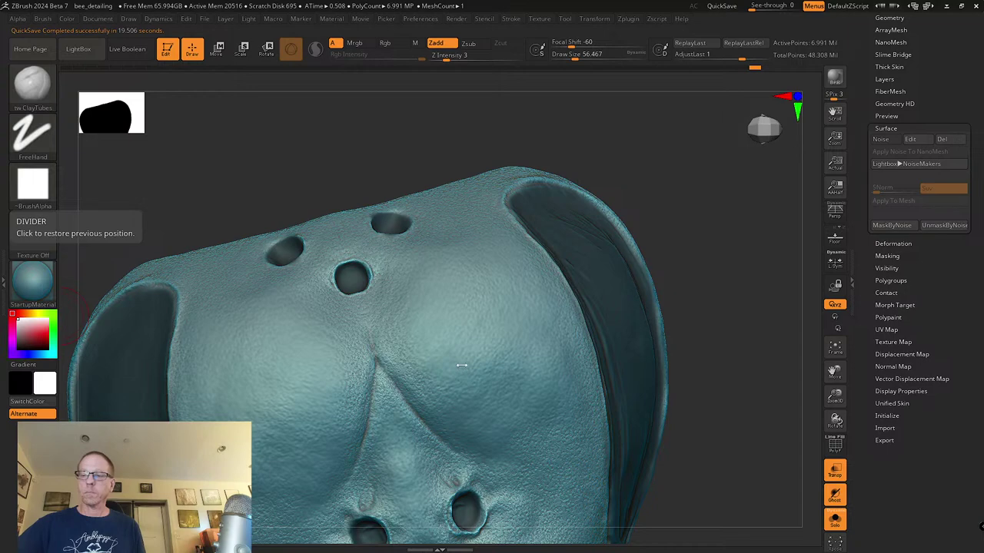
pyautogui.moveTo(466, 354); pyautogui.dragTo(447, 331, button='right')
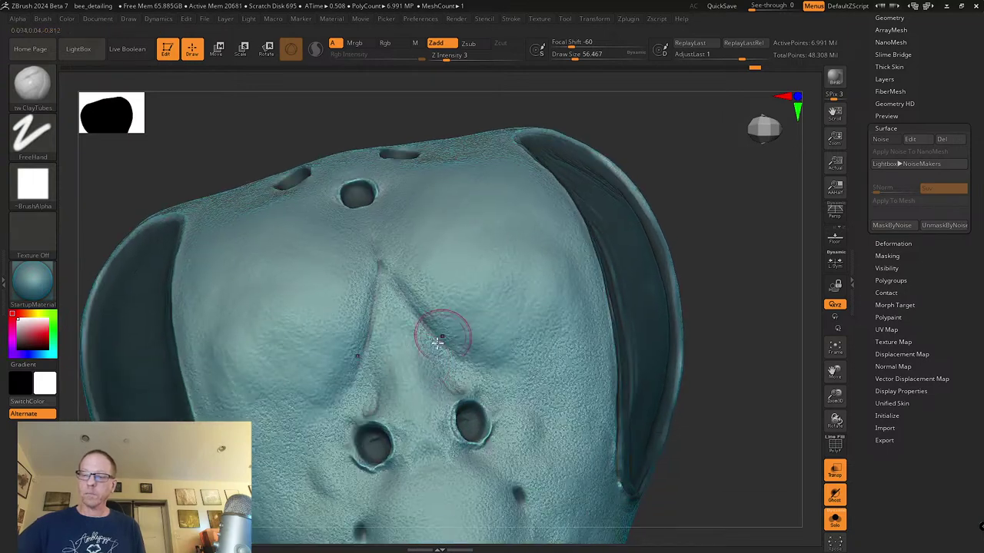
# Step: Smooth the noise around and below the antenna sockets, working down the bulging lower face
pyautogui.press('shift')
pyautogui.keyDown('alt'); pyautogui.moveTo(417, 439); pyautogui.dragTo(423, 351, button='right'); pyautogui.keyUp('alt')
pyautogui.press('shift')
pyautogui.keyDown('shift'); pyautogui.moveTo(416, 472); pyautogui.dragTo(404, 481); pyautogui.keyUp('shift')
pyautogui.moveTo(463, 489)
pyautogui.keyDown('alt'); pyautogui.mouseDown(button='right')
pyautogui.moveTo(463, 371)
pyautogui.moveTo(435, 401)
pyautogui.mouseUp(button='right'); pyautogui.keyUp('alt')
pyautogui.press('shift')
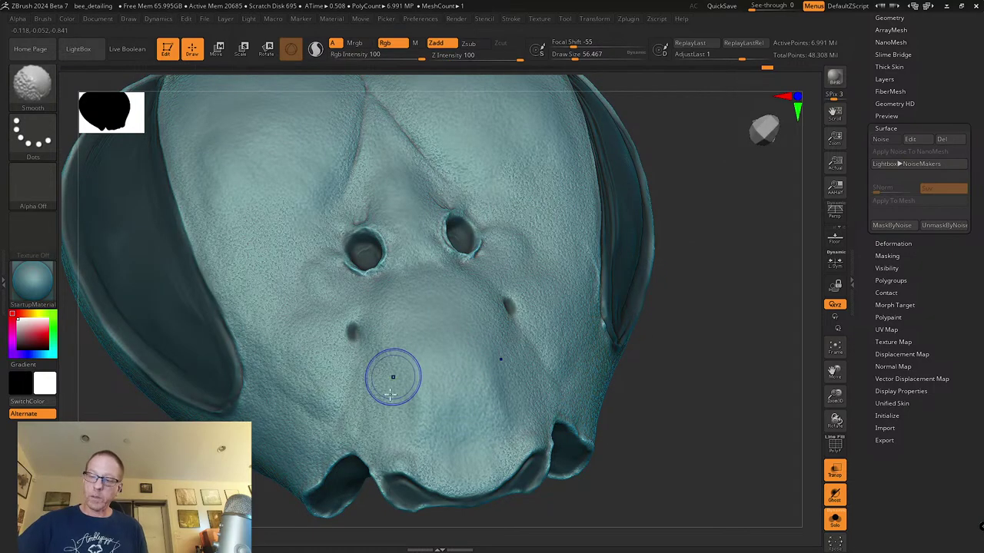
# Step: Smooth the noise on the cheek between the eye socket and antenna socket and down beside the small lower pit
pyautogui.moveTo(395, 358); pyautogui.dragTo(358, 402, button='right')
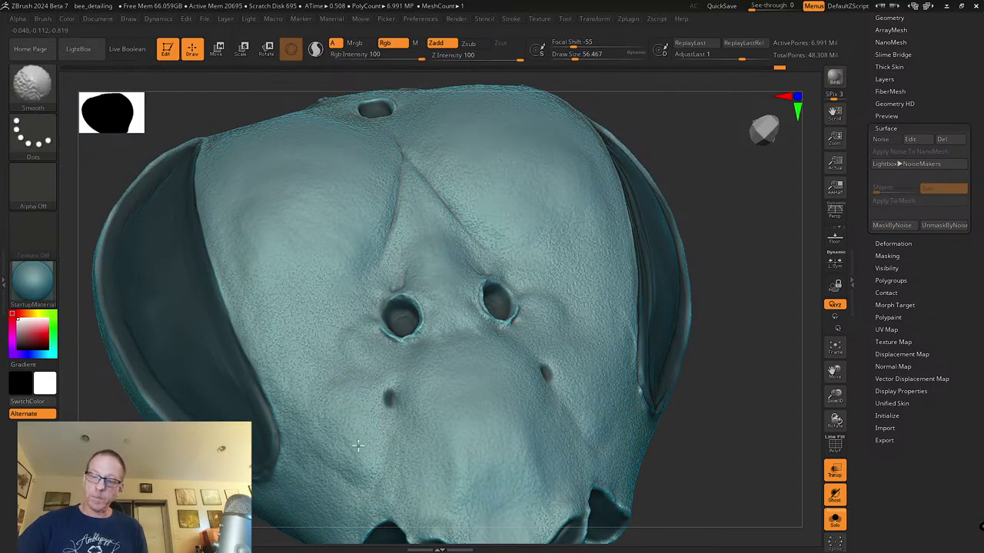
pyautogui.moveTo(305, 340); pyautogui.dragTo(325, 377, button='right')
pyautogui.moveTo(276, 345)
pyautogui.keyDown('shift'); pyautogui.mouseDown()
pyautogui.moveTo(278, 296)
pyautogui.moveTo(280, 308)
pyautogui.moveTo(326, 289)
pyautogui.moveTo(342, 313)
pyautogui.mouseUp(); pyautogui.keyUp('shift')
pyautogui.press('shift')
pyautogui.moveTo(429, 366)
pyautogui.mouseDown(button='right')
pyautogui.moveTo(449, 386)
pyautogui.moveTo(406, 322)
pyautogui.moveTo(479, 318)
pyautogui.moveTo(551, 331)
pyautogui.moveTo(531, 338)
pyautogui.mouseUp(button='right')
pyautogui.press('shift')
pyautogui.keyDown('shift'); pyautogui.moveTo(531, 338); pyautogui.dragTo(536, 403); pyautogui.keyUp('shift')
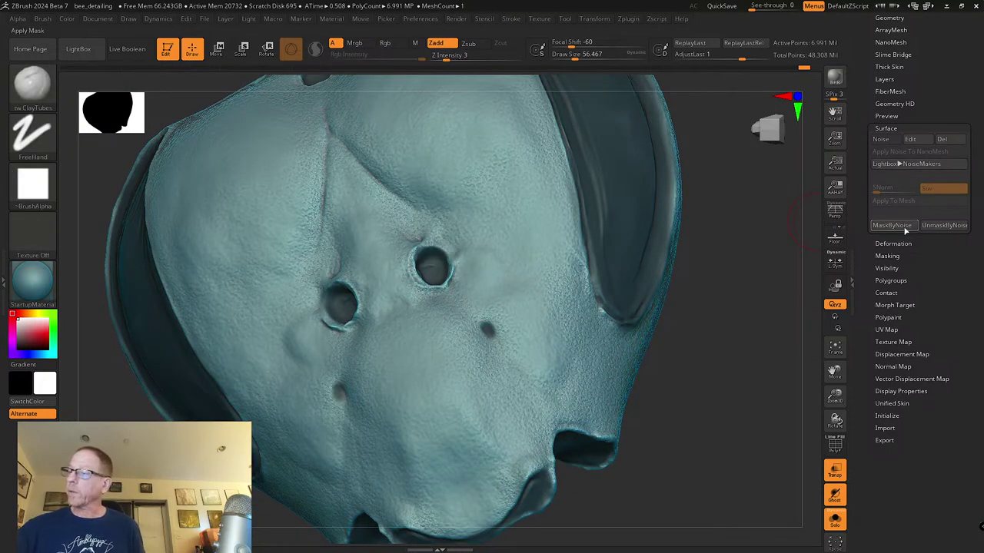
# Step: Mask the head by noise with the mask display hidden, and set up the Inflat brush at Z Intensity 3, draw size about 97
pyautogui.moveTo(728, 307)
pyautogui.mouseDown()
pyautogui.moveTo(714, 367)
pyautogui.moveTo(712, 359)
pyautogui.mouseUp()
pyautogui.hotkey('ctrl', 'h')
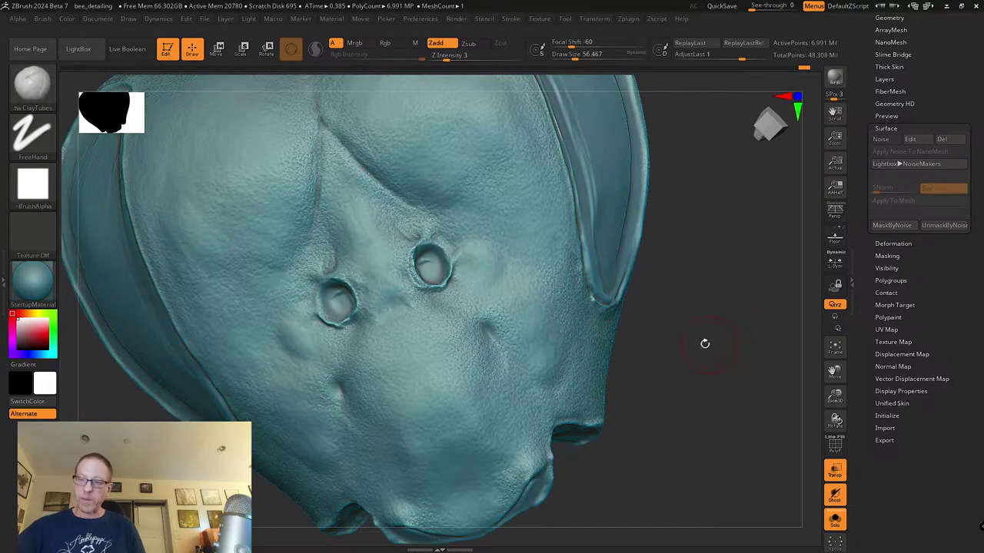
pyautogui.press('b')
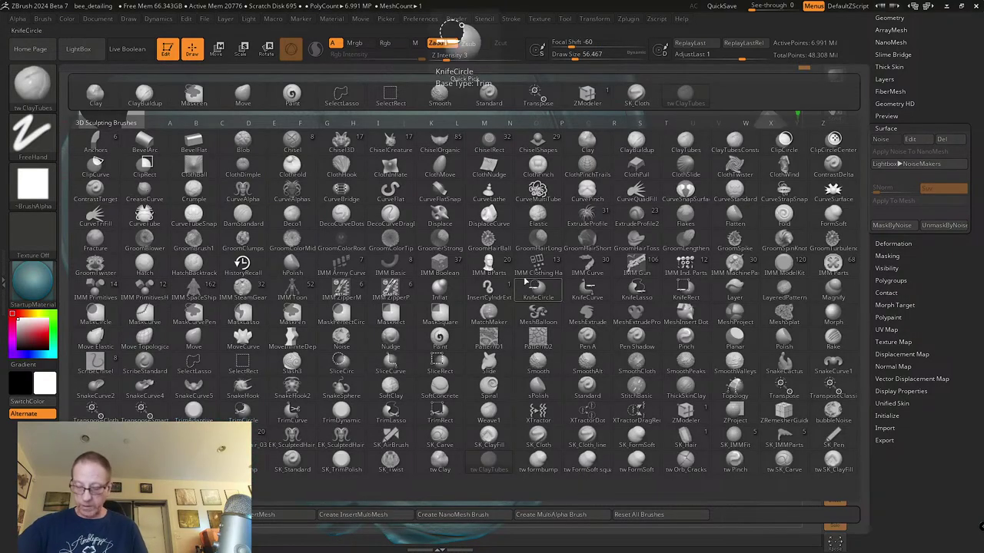
pyautogui.press('i')
pyautogui.press('n')
pyautogui.press('s')
pyautogui.moveTo(447, 347); pyautogui.dragTo(450, 347)
pyautogui.moveTo(457, 56); pyautogui.dragTo(450, 56)
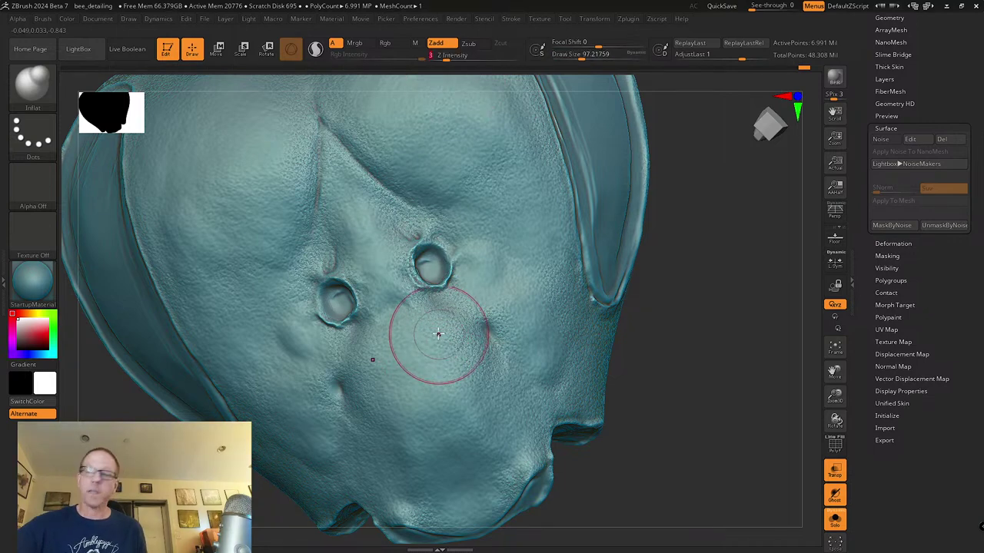
# Step: Raise the unmasked fine texture across the lower middle of the bulging lower face with Inflat
pyautogui.keyDown('alt'); pyautogui.moveTo(463, 425); pyautogui.dragTo(467, 345, button='right'); pyautogui.keyUp('alt')
pyautogui.moveTo(477, 426)
pyautogui.keyDown('ctrl'); pyautogui.mouseDown(button='right')
pyautogui.moveTo(496, 483)
pyautogui.moveTo(459, 429)
pyautogui.mouseUp(button='right'); pyautogui.keyUp('ctrl')
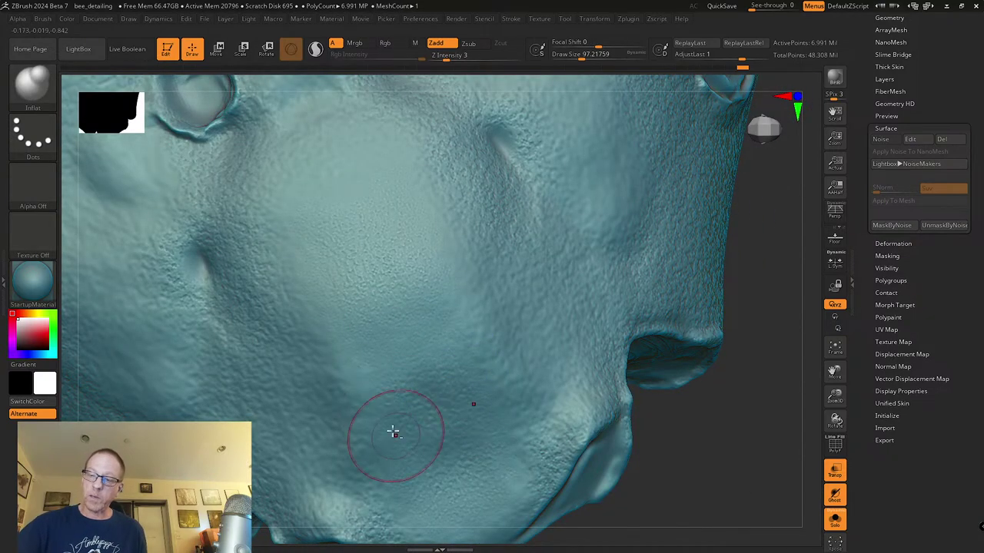
pyautogui.moveTo(419, 456)
pyautogui.mouseDown()
pyautogui.moveTo(387, 395)
pyautogui.moveTo(434, 390)
pyautogui.mouseUp()
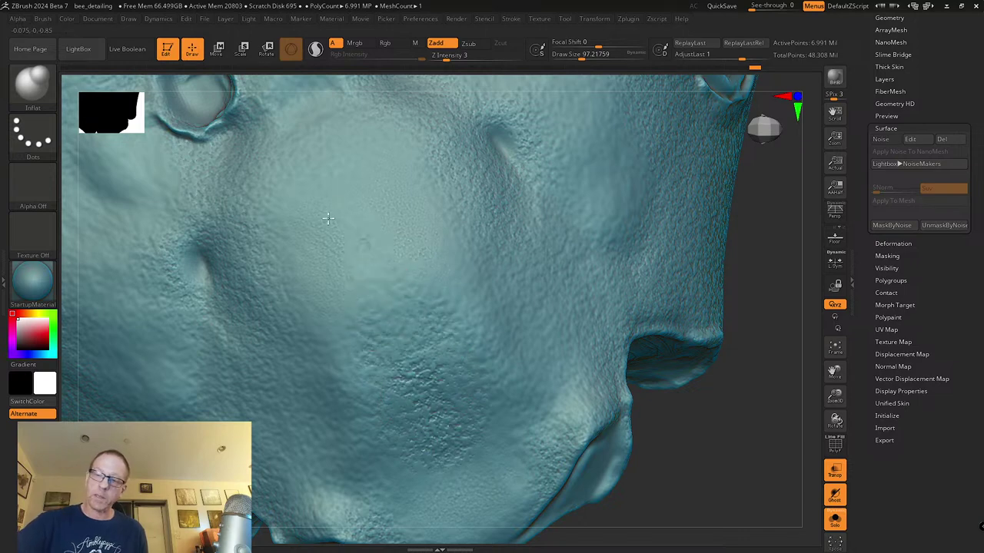
pyautogui.hotkey('shift', 'd')
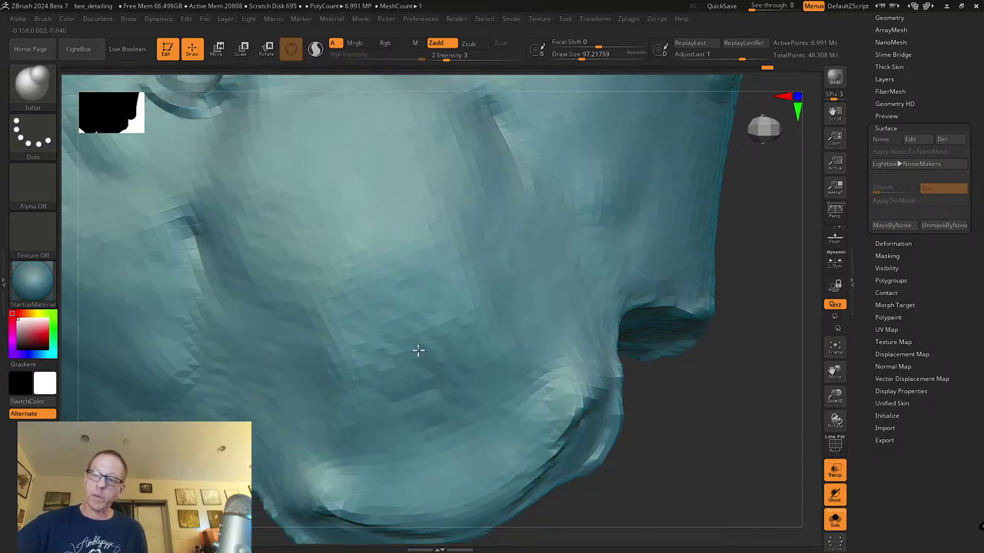
pyautogui.hotkey('shift', 'd')
pyautogui.moveTo(406, 308)
pyautogui.mouseDown()
pyautogui.moveTo(438, 422)
pyautogui.moveTo(417, 455)
pyautogui.moveTo(444, 384)
pyautogui.moveTo(460, 400)
pyautogui.mouseUp()
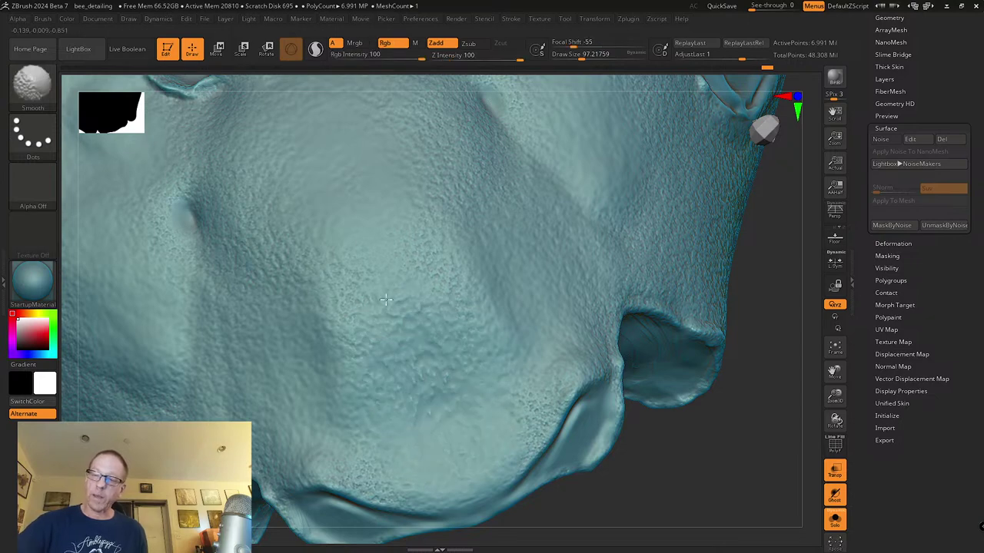
# Step: Inflate the texture from the small pit beside the central bulge down toward the front lip and blend it with Smooth
pyautogui.moveTo(428, 371)
pyautogui.keyDown('ctrl'); pyautogui.mouseDown(button='right')
pyautogui.moveTo(395, 299)
pyautogui.moveTo(426, 364)
pyautogui.mouseUp(button='right'); pyautogui.keyUp('ctrl')
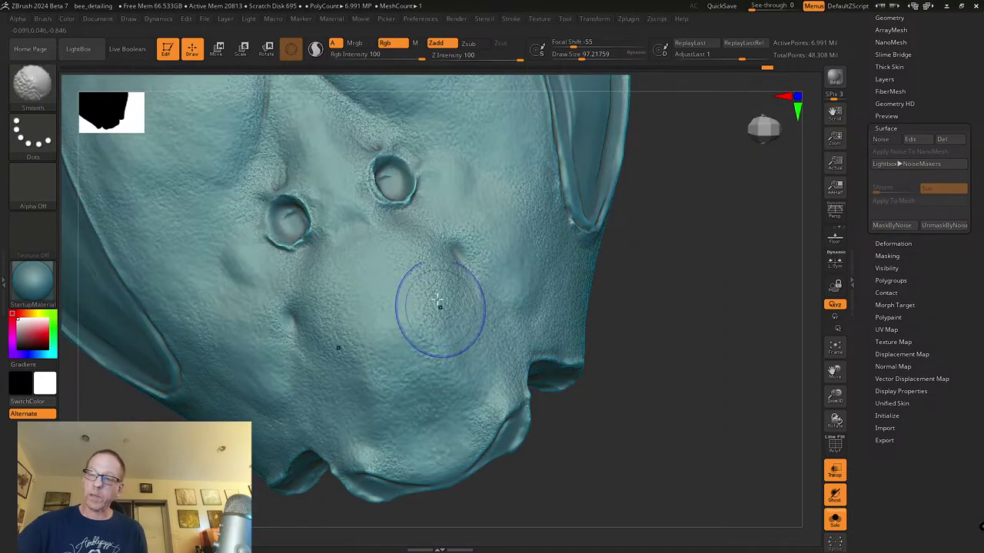
pyautogui.moveTo(439, 292); pyautogui.dragTo(462, 281, button='right')
pyautogui.moveTo(461, 281)
pyautogui.mouseDown()
pyautogui.moveTo(435, 257)
pyautogui.moveTo(435, 234)
pyautogui.moveTo(431, 277)
pyautogui.mouseUp()
pyautogui.moveTo(441, 243); pyautogui.dragTo(473, 327)
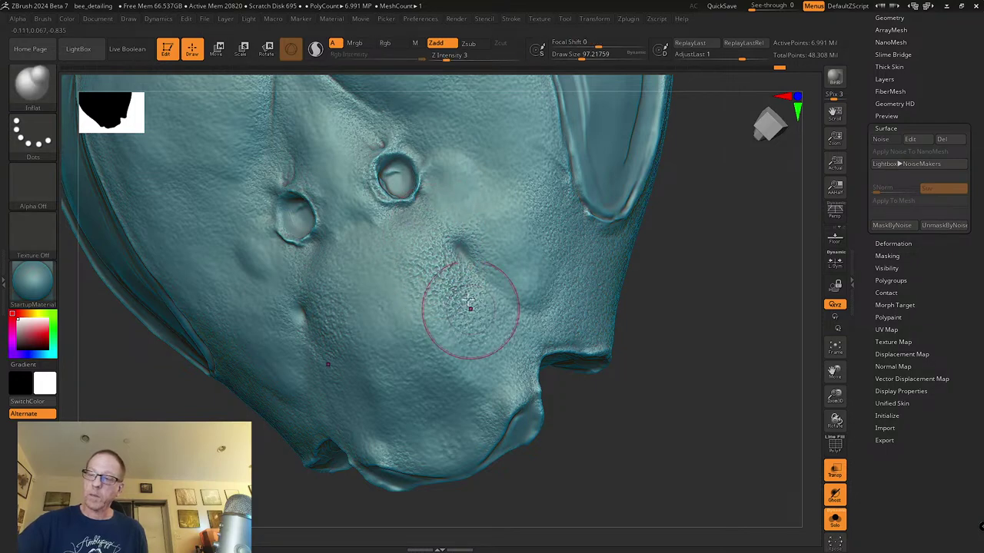
pyautogui.moveTo(450, 244)
pyautogui.keyDown('shift'); pyautogui.mouseDown()
pyautogui.moveTo(463, 351)
pyautogui.moveTo(503, 365)
pyautogui.mouseUp(); pyautogui.keyUp('shift')
pyautogui.moveTo(503, 365)
pyautogui.keyDown('alt'); pyautogui.mouseDown(button='right')
pyautogui.moveTo(496, 333)
pyautogui.moveTo(508, 315)
pyautogui.mouseUp(button='right'); pyautogui.keyUp('alt')
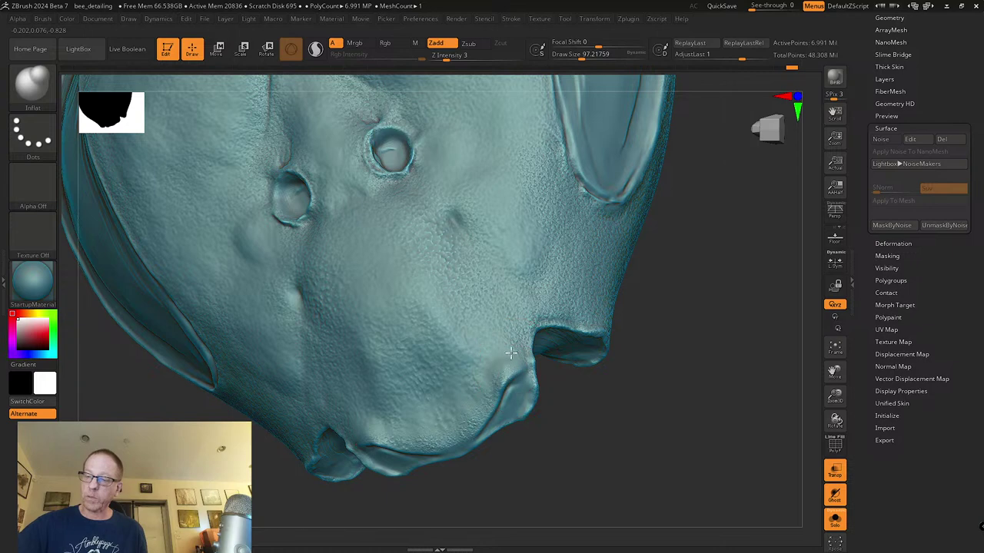
# Step: Build up the texture along the front lip edge of the lower face with Inflat, blending the area above it
pyautogui.moveTo(483, 473); pyautogui.dragTo(516, 406, button='right')
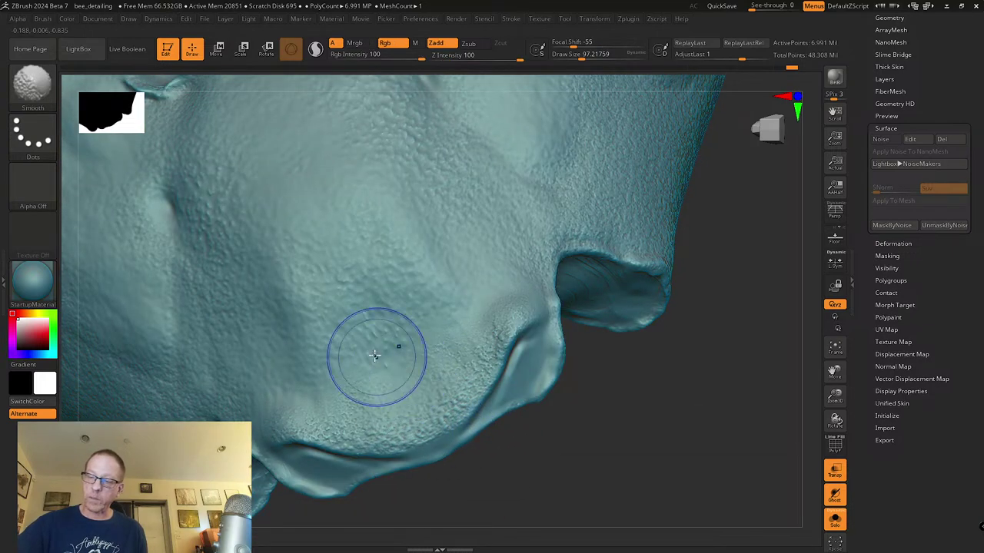
pyautogui.press('b')
pyautogui.press('i')
pyautogui.press('n')
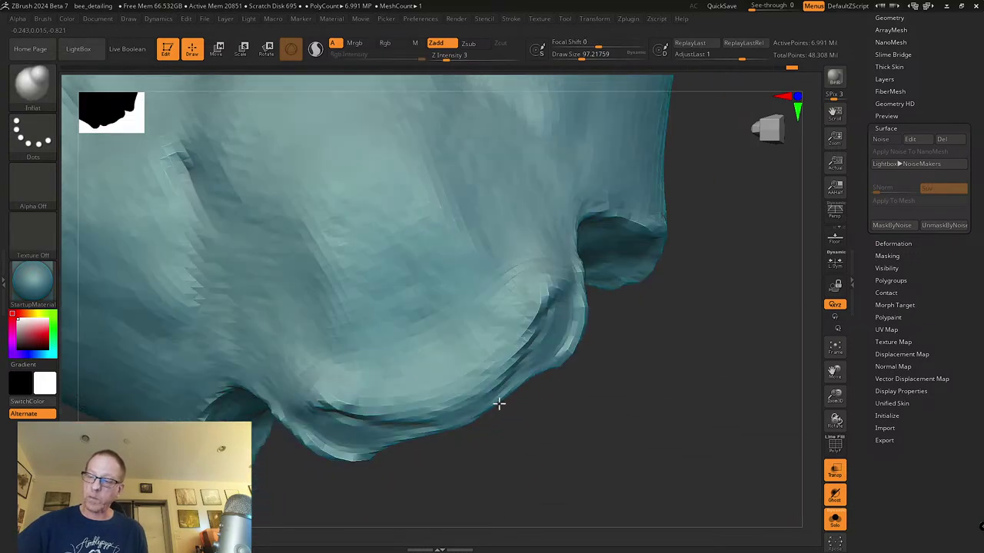
pyautogui.moveTo(499, 403); pyautogui.dragTo(500, 393, button='right')
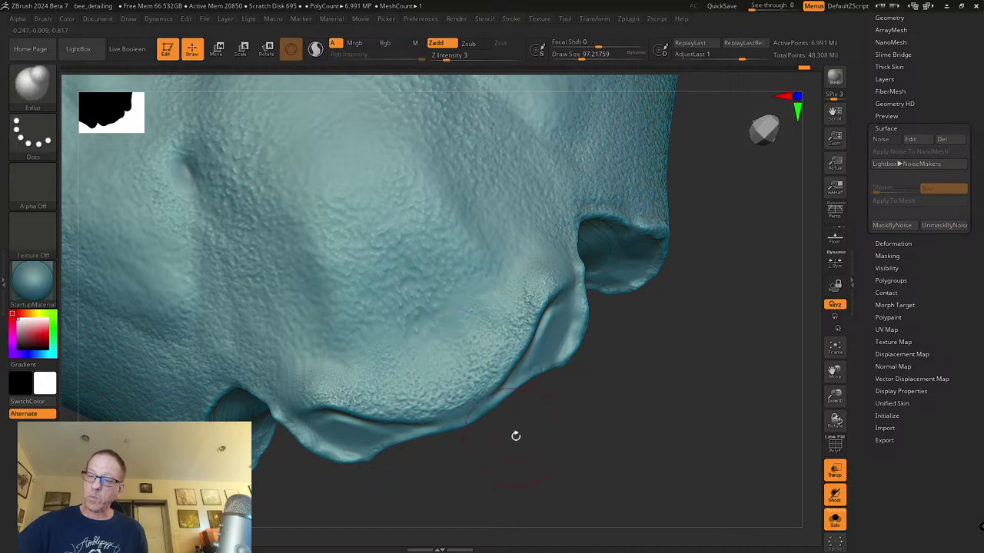
# Step: Set Smooth's Z Intensity to 52 and raise the texture at the near corner of the front lip with Inflat
pyautogui.moveTo(484, 56); pyautogui.dragTo(468, 57)
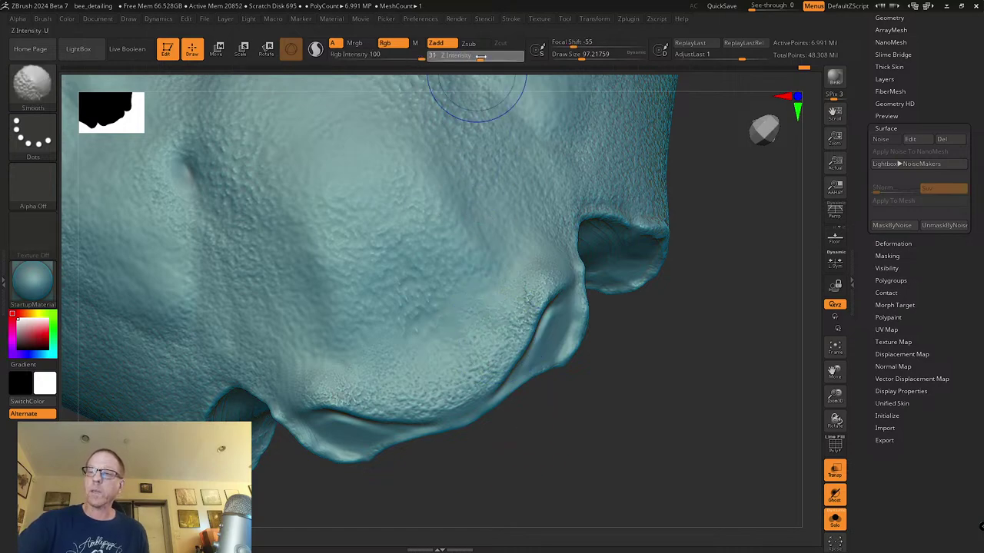
pyautogui.moveTo(501, 427)
pyautogui.mouseDown(button='right')
pyautogui.moveTo(472, 426)
pyautogui.moveTo(492, 450)
pyautogui.mouseUp(button='right')
pyautogui.keyDown('alt'); pyautogui.moveTo(369, 384); pyautogui.dragTo(423, 407, button='right'); pyautogui.keyUp('alt')
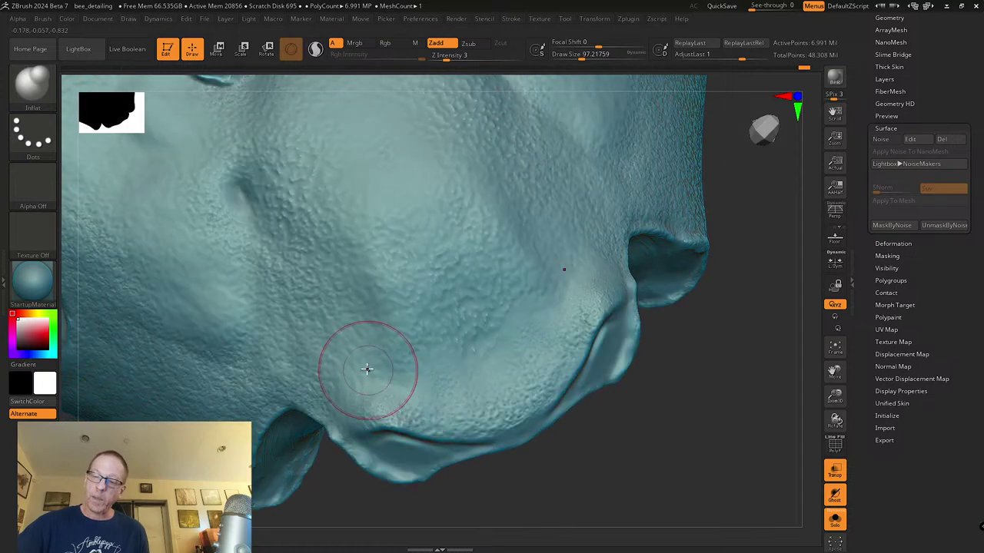
pyautogui.moveTo(371, 374); pyautogui.dragTo(341, 351)
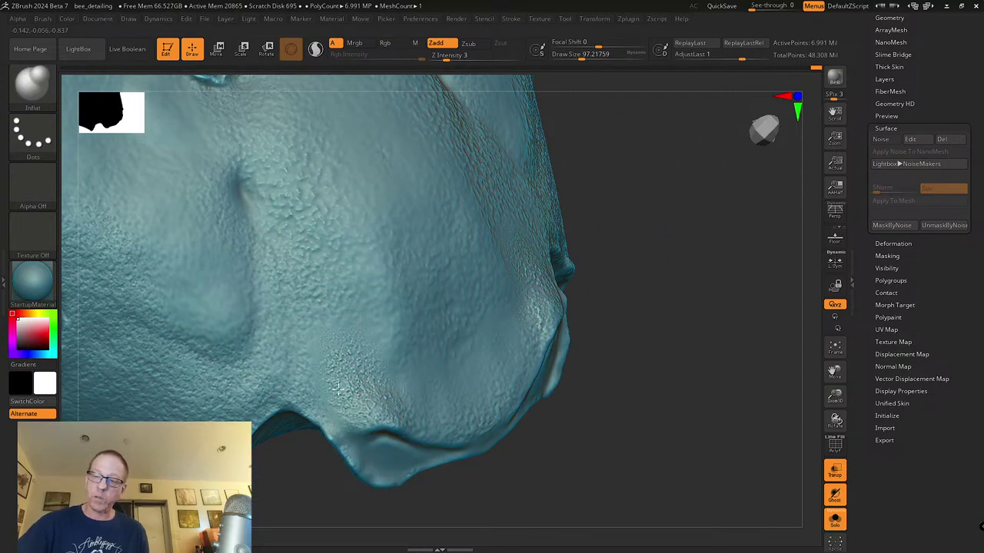
# Step: Show the noise mask to check it, hide it again, and continue blending the texture above the lip corner
pyautogui.hotkey('ctrl', 'h')
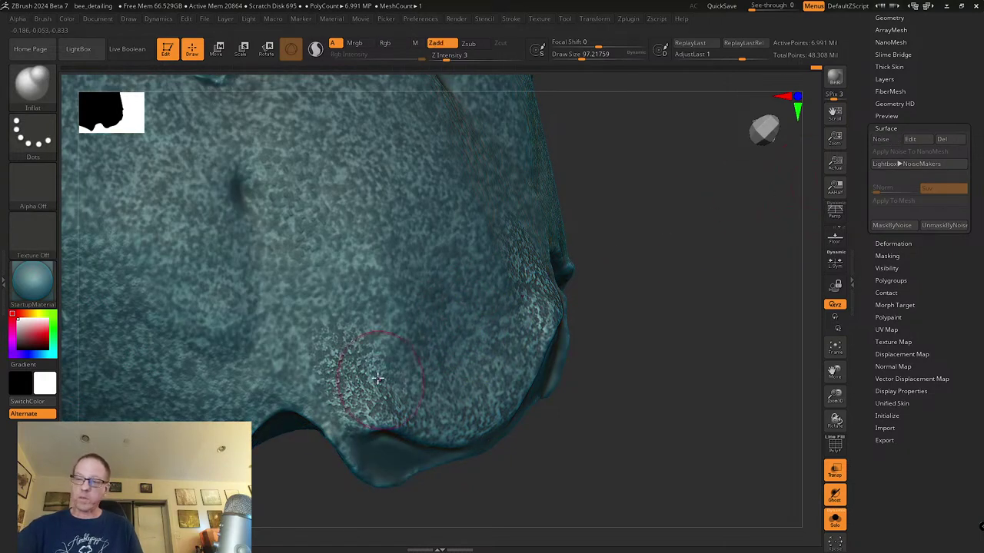
pyautogui.hotkey('ctrl', 'h')
pyautogui.moveTo(375, 351); pyautogui.dragTo(345, 356, button='right')
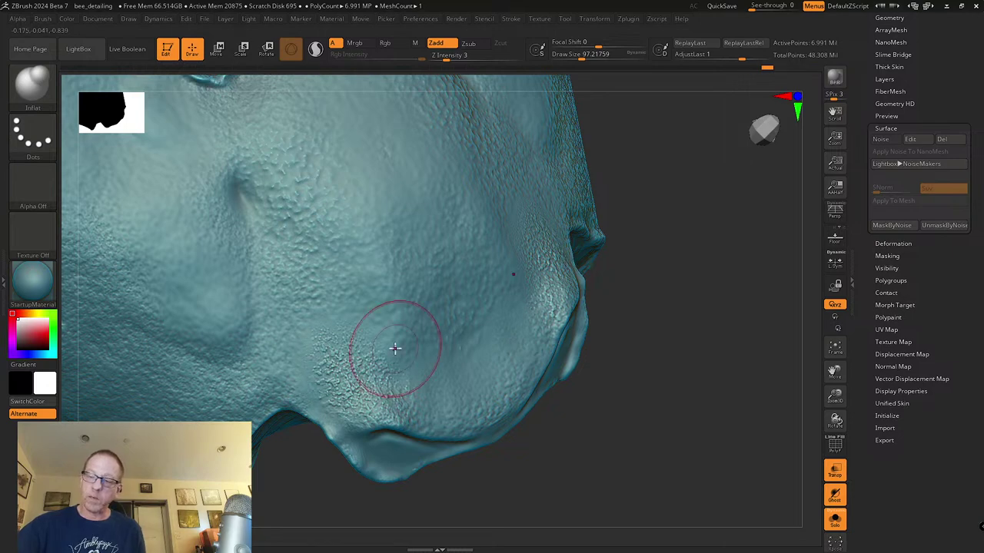
pyautogui.moveTo(422, 428); pyautogui.dragTo(383, 359, button='right')
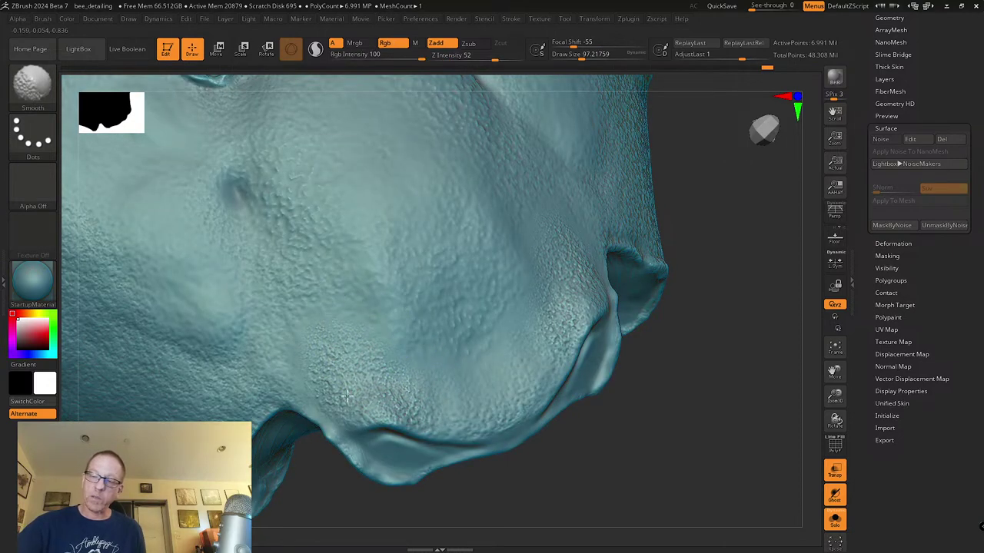
# Step: Soften the raised texture on the front lip corner and the slope above it with Smooth
pyautogui.keyDown('ctrl'); pyautogui.moveTo(459, 415); pyautogui.dragTo(391, 391, button='right'); pyautogui.keyUp('ctrl')
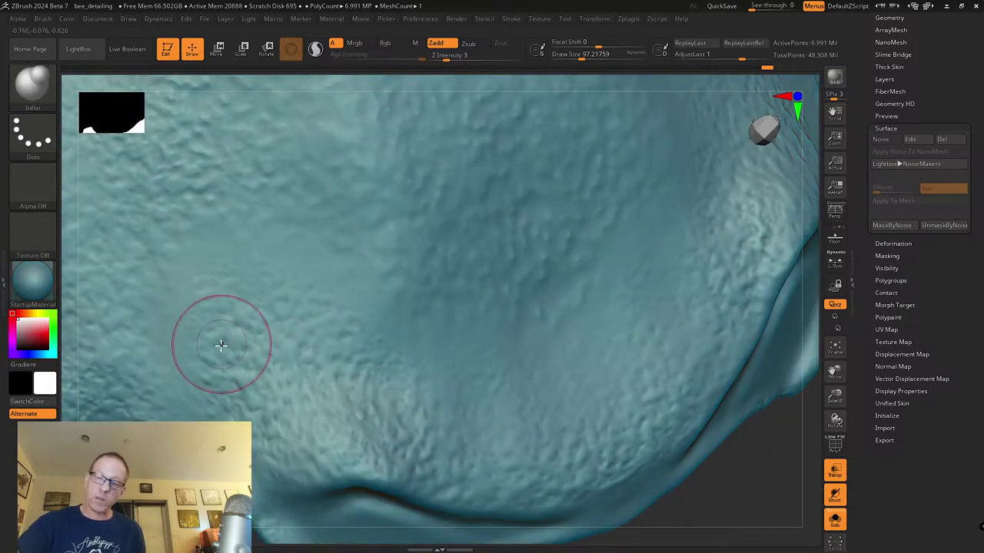
pyautogui.keyDown('ctrl'); pyautogui.moveTo(316, 423); pyautogui.dragTo(310, 371, button='right'); pyautogui.keyUp('ctrl')
pyautogui.press('shift')
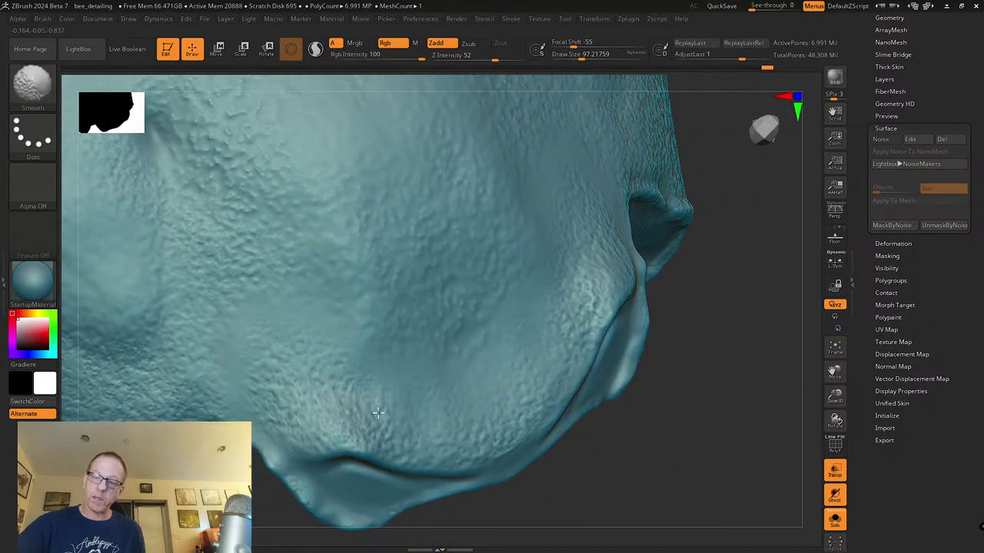
pyautogui.moveTo(422, 454); pyautogui.dragTo(402, 395, button='right')
pyautogui.press('shift')
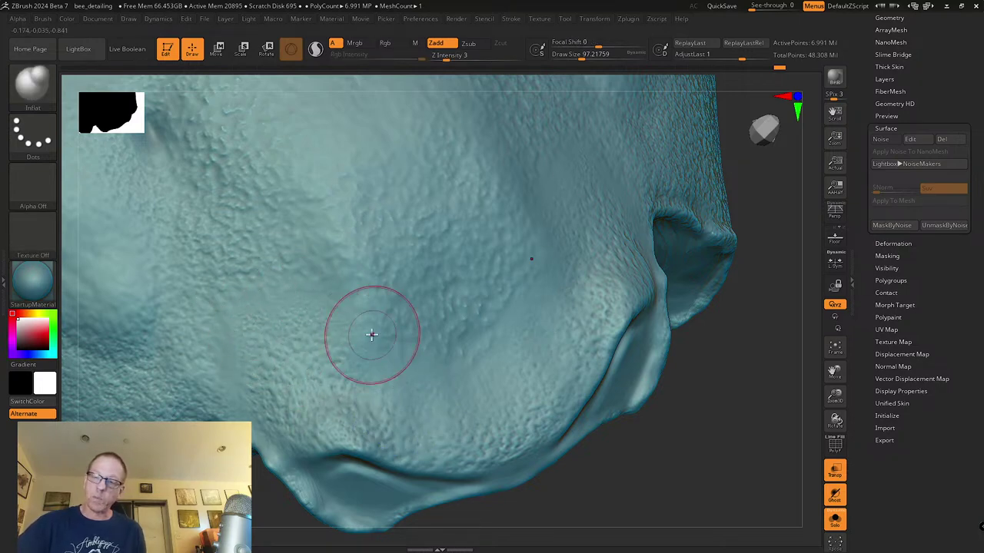
# Step: Add finer Inflat texture in the hollow above the middle of the front lip and soften its rough spots
pyautogui.moveTo(242, 406)
pyautogui.mouseDown(button='right')
pyautogui.moveTo(243, 355)
pyautogui.moveTo(260, 346)
pyautogui.mouseUp(button='right')
pyautogui.moveTo(356, 433)
pyautogui.mouseDown(button='right')
pyautogui.moveTo(362, 444)
pyautogui.moveTo(347, 370)
pyautogui.mouseUp(button='right')
pyautogui.moveTo(335, 290)
pyautogui.mouseDown(button='right')
pyautogui.moveTo(374, 285)
pyautogui.moveTo(373, 307)
pyautogui.mouseUp(button='right')
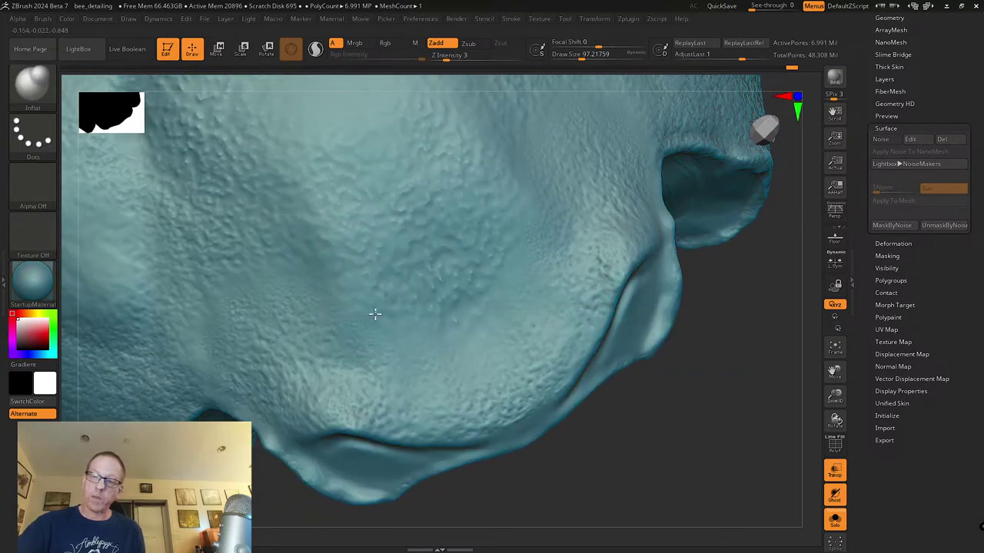
pyautogui.press('shift')
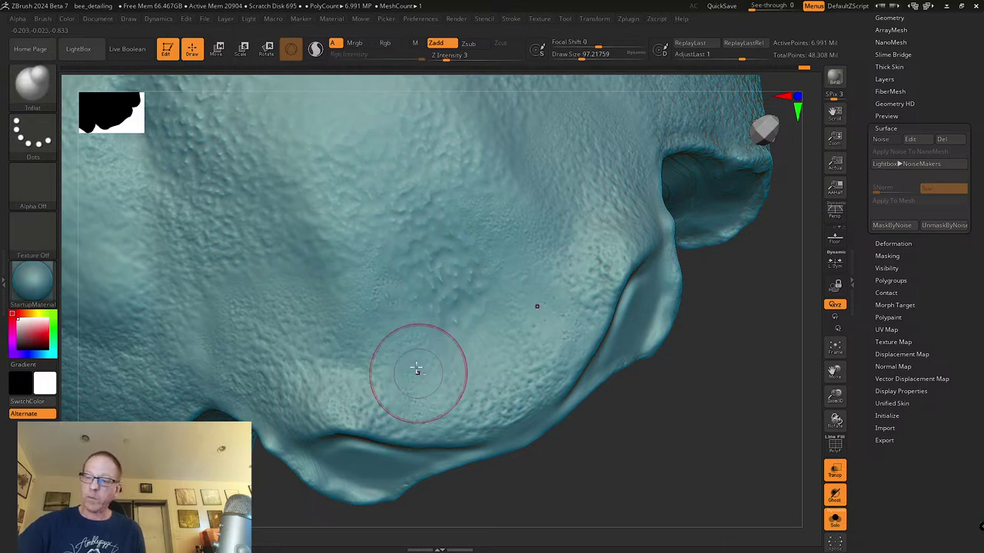
pyautogui.moveTo(469, 438)
pyautogui.mouseDown()
pyautogui.moveTo(470, 390)
pyautogui.moveTo(433, 432)
pyautogui.moveTo(402, 410)
pyautogui.mouseUp()
pyautogui.keyDown('shift'); pyautogui.moveTo(411, 358); pyautogui.dragTo(419, 428); pyautogui.keyUp('shift')
# Step: Raise the texture on the cheek swelling below the small pit with Inflat and blend it toward the eye socket with Smooth
pyautogui.moveTo(426, 384)
pyautogui.mouseDown(button='right')
pyautogui.moveTo(415, 388)
pyautogui.moveTo(380, 345)
pyautogui.moveTo(397, 371)
pyautogui.moveTo(402, 356)
pyautogui.mouseUp(button='right')
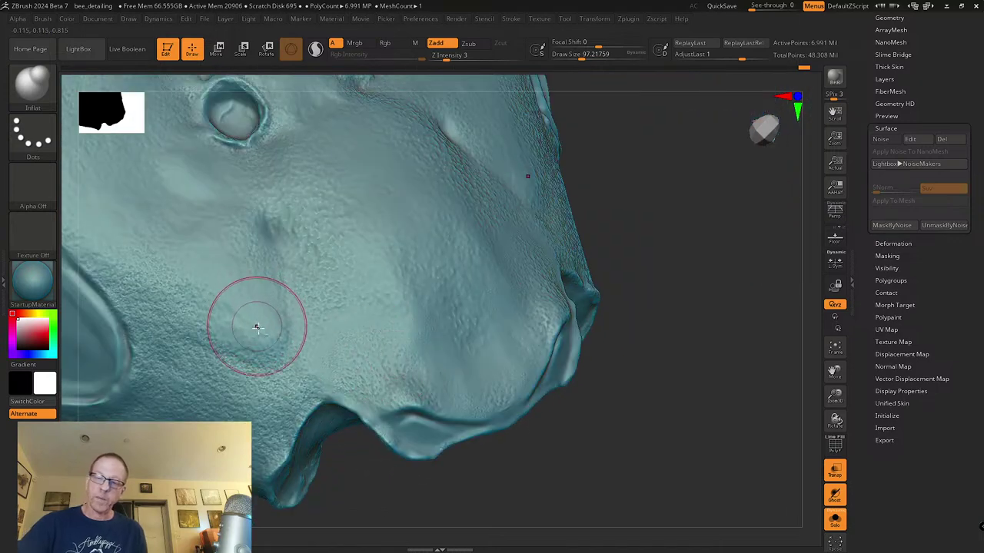
pyautogui.moveTo(253, 318); pyautogui.dragTo(281, 358, button='right')
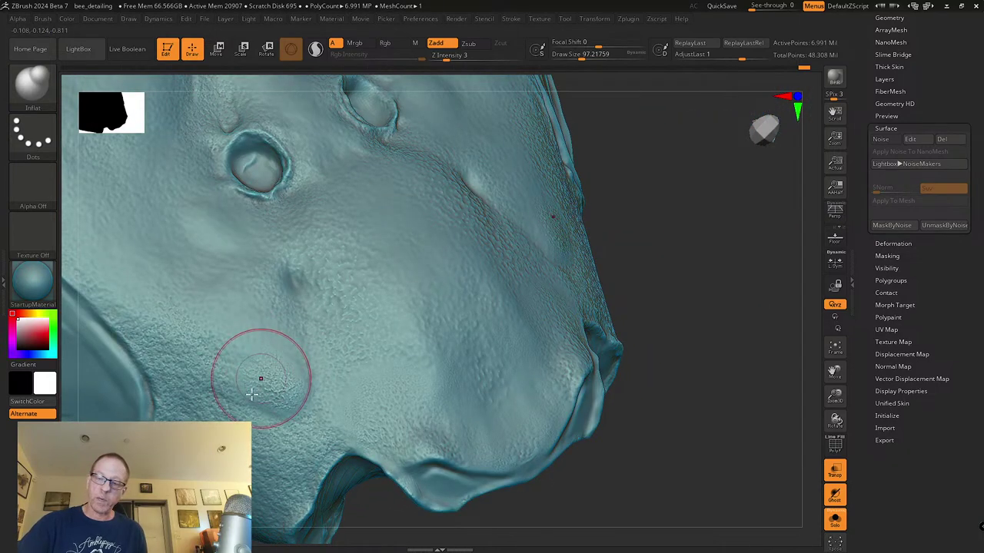
pyautogui.press('shift')
pyautogui.moveTo(220, 348)
pyautogui.mouseDown()
pyautogui.moveTo(222, 395)
pyautogui.moveTo(229, 389)
pyautogui.moveTo(185, 329)
pyautogui.moveTo(269, 408)
pyautogui.mouseUp()
pyautogui.moveTo(268, 408)
pyautogui.mouseDown(button='right')
pyautogui.moveTo(294, 355)
pyautogui.moveTo(283, 369)
pyautogui.moveTo(295, 399)
pyautogui.moveTo(343, 352)
pyautogui.mouseUp(button='right')
pyautogui.press('shift')
pyautogui.press('shift')
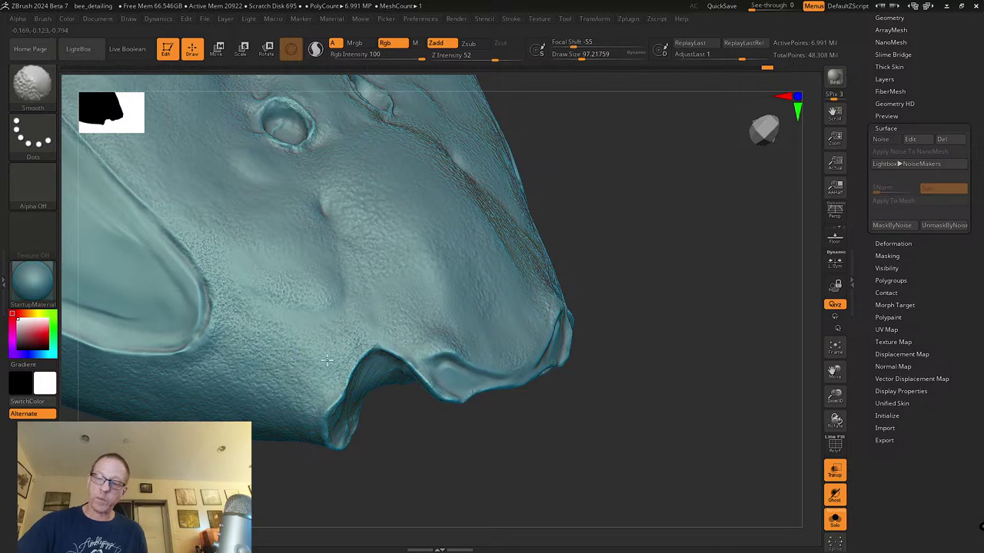
# Step: Try inflating coarser texture on the lower cheek corner beside the jaw notch, and undo it
pyautogui.moveTo(320, 410)
pyautogui.mouseDown(button='right')
pyautogui.moveTo(313, 362)
pyautogui.moveTo(313, 424)
pyautogui.moveTo(328, 384)
pyautogui.mouseUp(button='right')
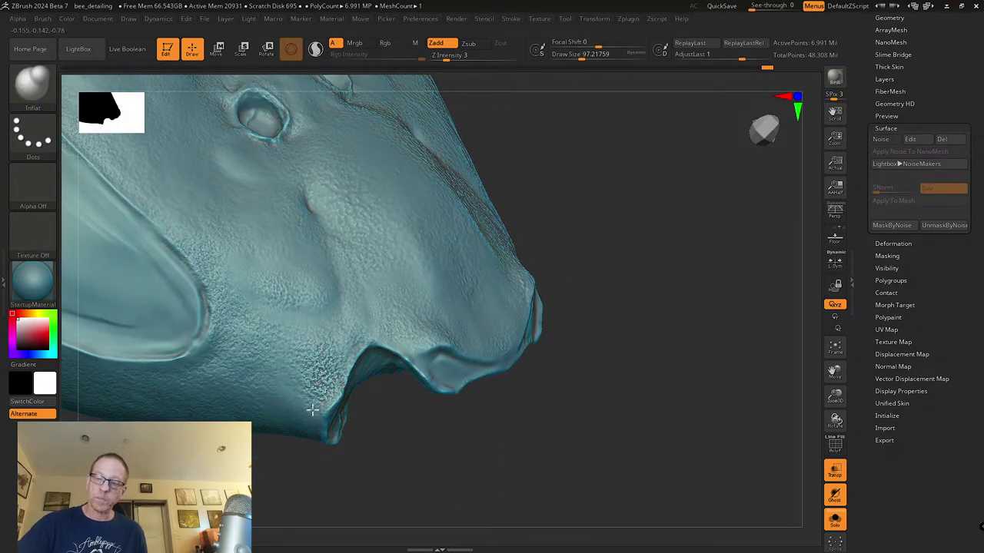
pyautogui.press('shift')
pyautogui.keyDown('ctrl'); pyautogui.moveTo(313, 387); pyautogui.dragTo(351, 415, button='right'); pyautogui.keyUp('ctrl')
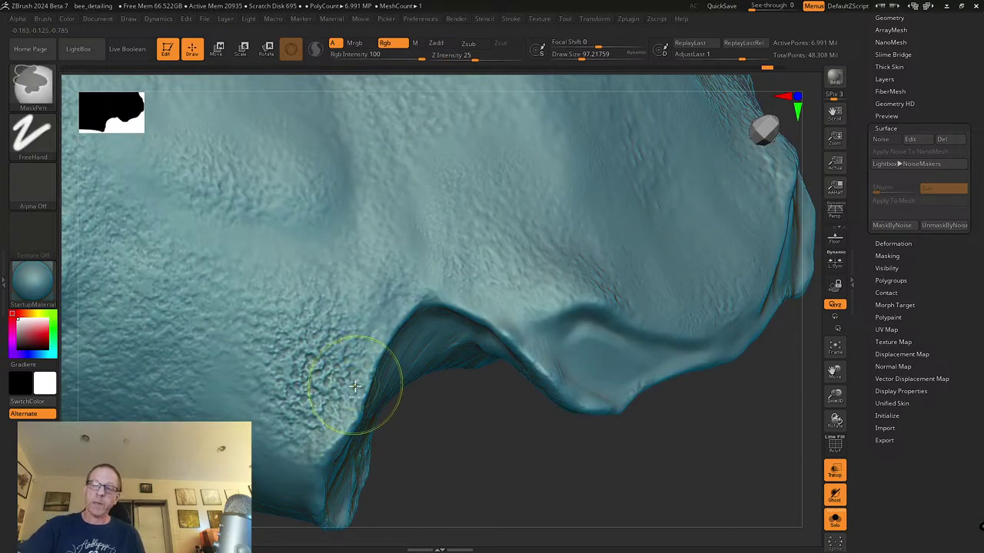
pyautogui.hotkey('ctrl', 'z')
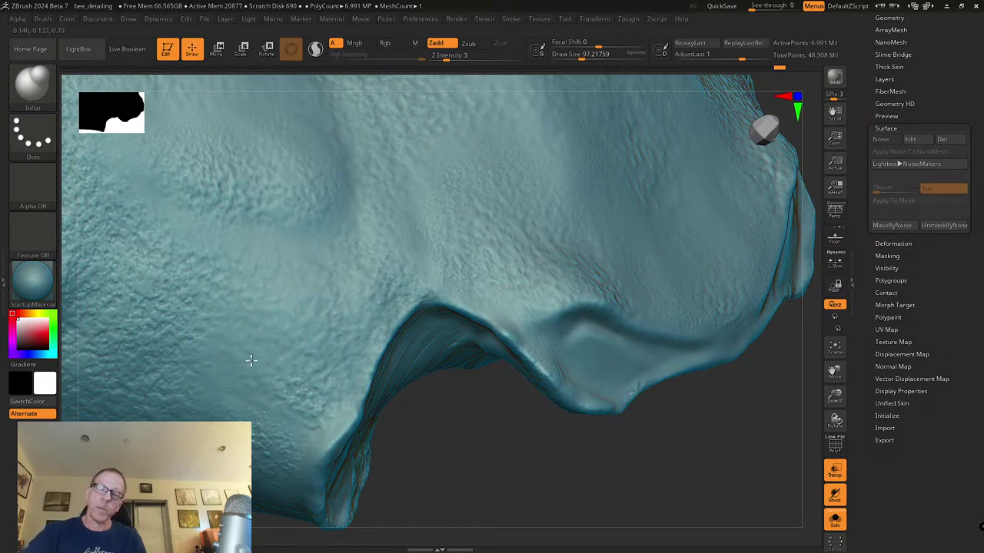
# Step: Soften the texture on the lower cheek beside the jaw notch and below the eye socket with Smooth
pyautogui.keyDown('ctrl'); pyautogui.moveTo(270, 436); pyautogui.dragTo(234, 413, button='right'); pyautogui.keyUp('ctrl')
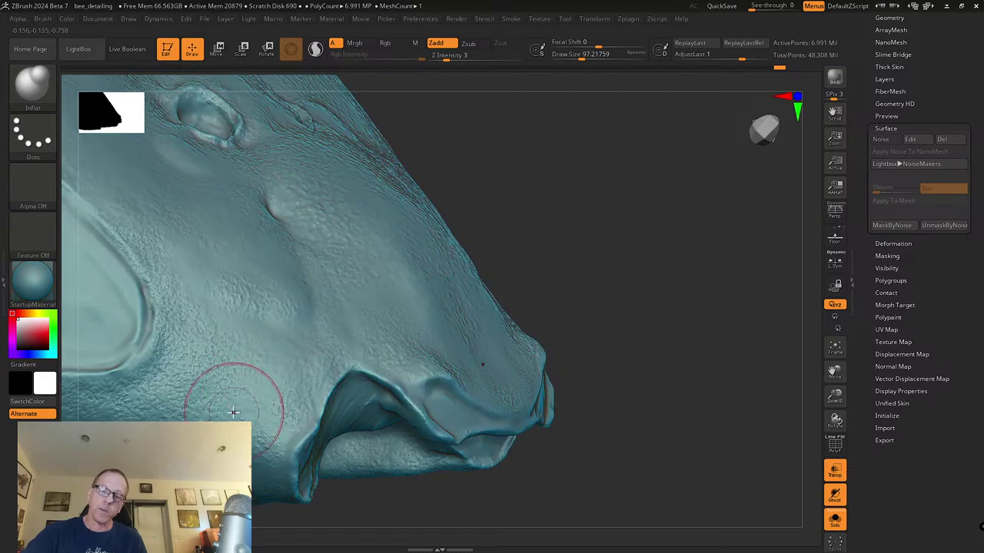
pyautogui.press('shift')
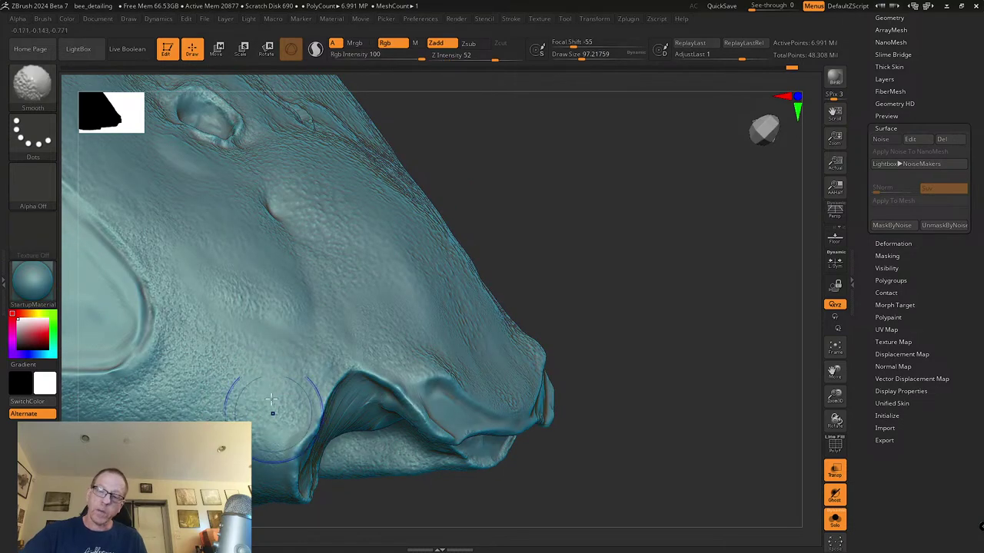
pyautogui.moveTo(316, 408)
pyautogui.keyDown('alt'); pyautogui.mouseDown(button='right')
pyautogui.moveTo(346, 378)
pyautogui.moveTo(348, 393)
pyautogui.moveTo(324, 374)
pyautogui.mouseUp(button='right'); pyautogui.keyUp('alt')
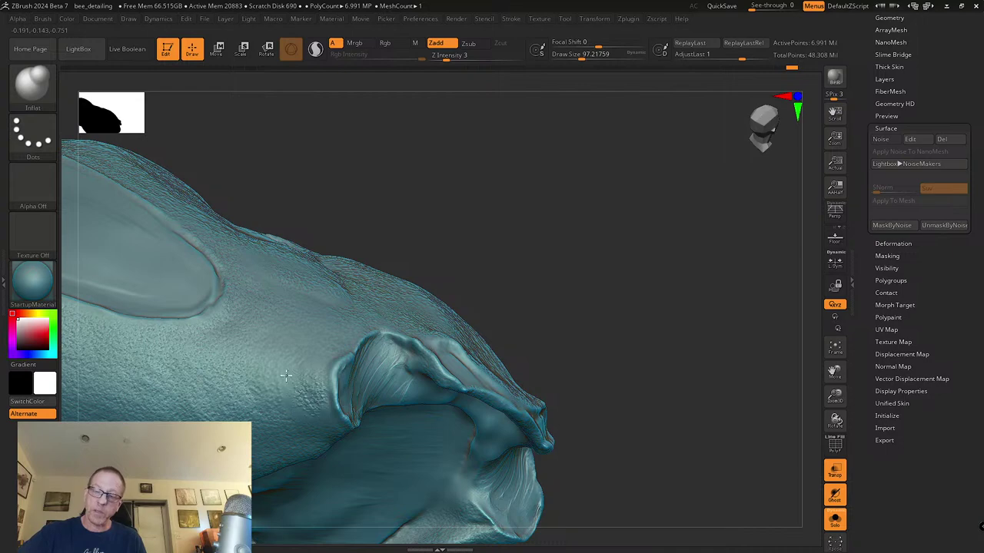
pyautogui.press('shift')
pyautogui.moveTo(287, 416)
pyautogui.mouseDown(button='right')
pyautogui.moveTo(293, 402)
pyautogui.moveTo(275, 392)
pyautogui.moveTo(282, 364)
pyautogui.moveTo(301, 439)
pyautogui.mouseUp(button='right')
pyautogui.moveTo(281, 395)
pyautogui.mouseDown(button='right')
pyautogui.moveTo(237, 410)
pyautogui.moveTo(219, 369)
pyautogui.mouseUp(button='right')
pyautogui.press('shift')
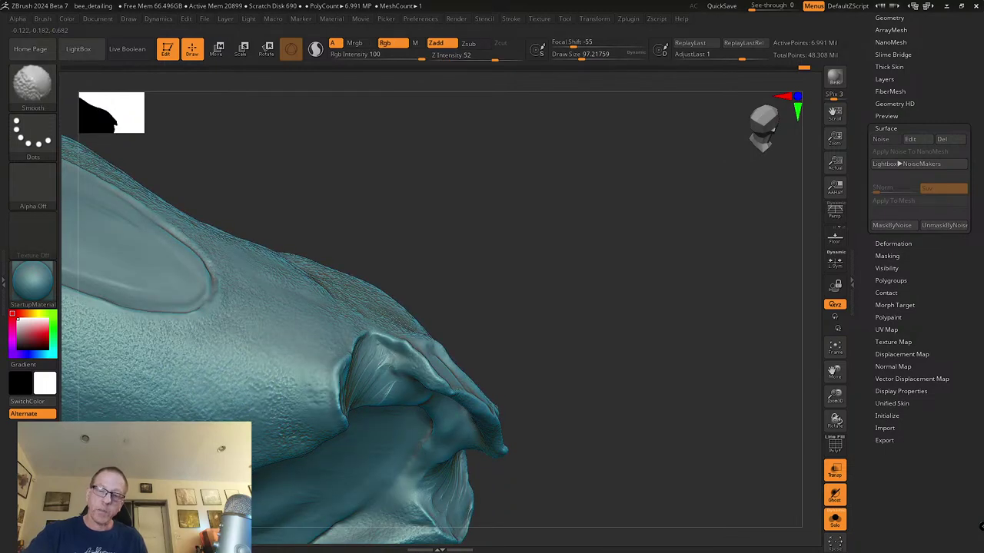
# Step: Raise fine Inflat texture around the jaw notch and along the front lip's rim with a draw size of about 80
pyautogui.moveTo(253, 406)
pyautogui.mouseDown(button='right')
pyautogui.moveTo(275, 384)
pyautogui.moveTo(318, 398)
pyautogui.moveTo(332, 433)
pyautogui.moveTo(357, 333)
pyautogui.mouseUp(button='right')
pyautogui.moveTo(332, 307); pyautogui.dragTo(328, 387)
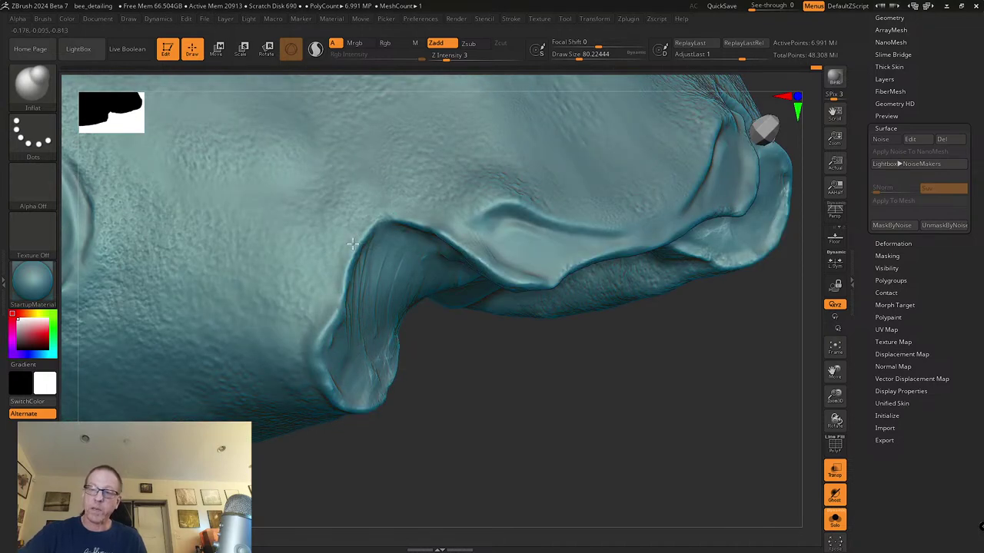
pyautogui.keyDown('alt'); pyautogui.moveTo(363, 299); pyautogui.dragTo(356, 374, button='right'); pyautogui.keyUp('alt')
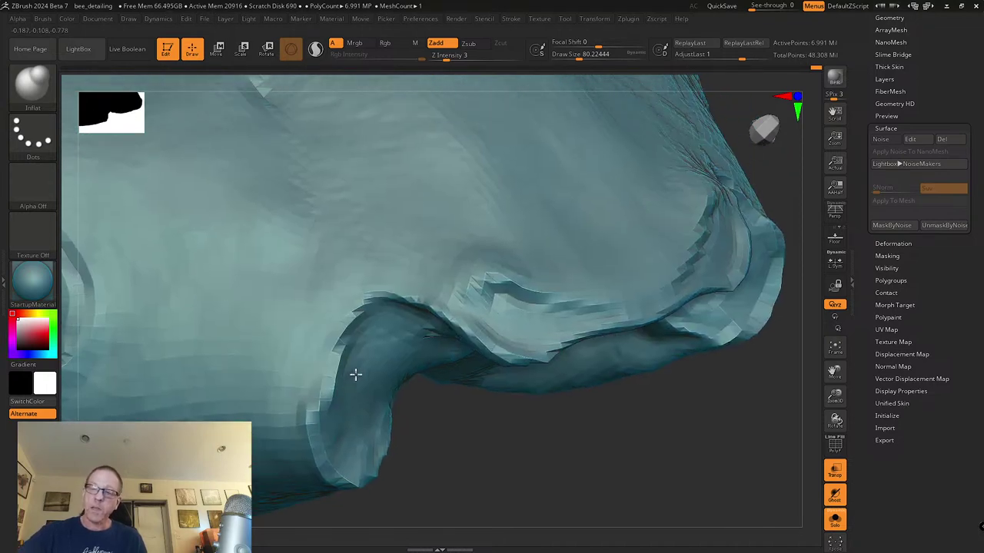
pyautogui.moveTo(339, 330)
pyautogui.mouseDown(button='right')
pyautogui.moveTo(382, 316)
pyautogui.moveTo(343, 359)
pyautogui.moveTo(410, 401)
pyautogui.mouseUp(button='right')
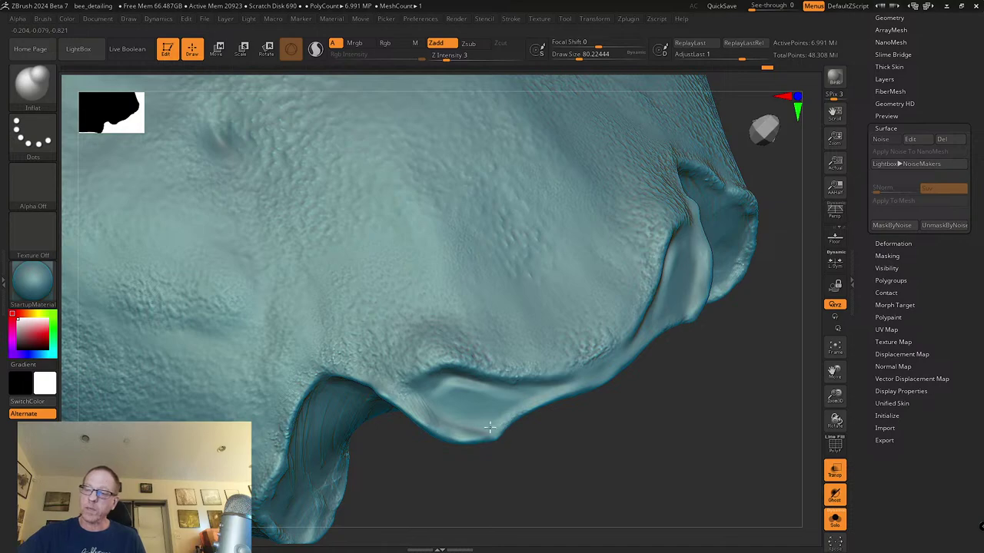
# Step: Raise fine texture just below the lowest round pit on top of the head with Inflat and soften it with Smooth
pyautogui.moveTo(646, 369)
pyautogui.mouseDown(button='right')
pyautogui.moveTo(654, 393)
pyautogui.moveTo(622, 428)
pyautogui.moveTo(559, 308)
pyautogui.moveTo(543, 391)
pyautogui.moveTo(581, 415)
pyautogui.moveTo(538, 356)
pyautogui.moveTo(531, 381)
pyautogui.moveTo(577, 492)
pyautogui.moveTo(499, 368)
pyautogui.moveTo(500, 386)
pyautogui.moveTo(476, 394)
pyautogui.mouseUp(button='right')
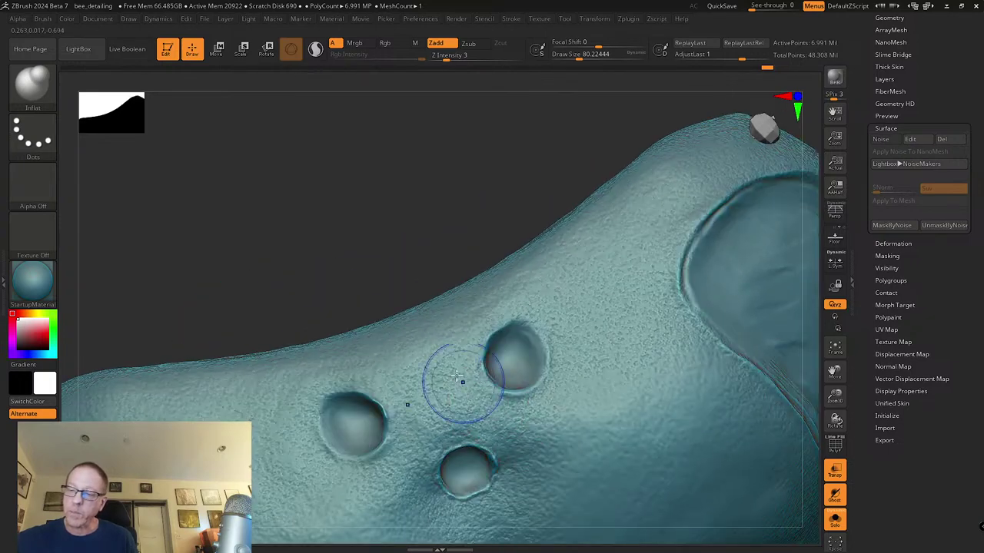
pyautogui.moveTo(561, 389)
pyautogui.mouseDown(button='right')
pyautogui.moveTo(573, 356)
pyautogui.moveTo(530, 446)
pyautogui.mouseUp(button='right')
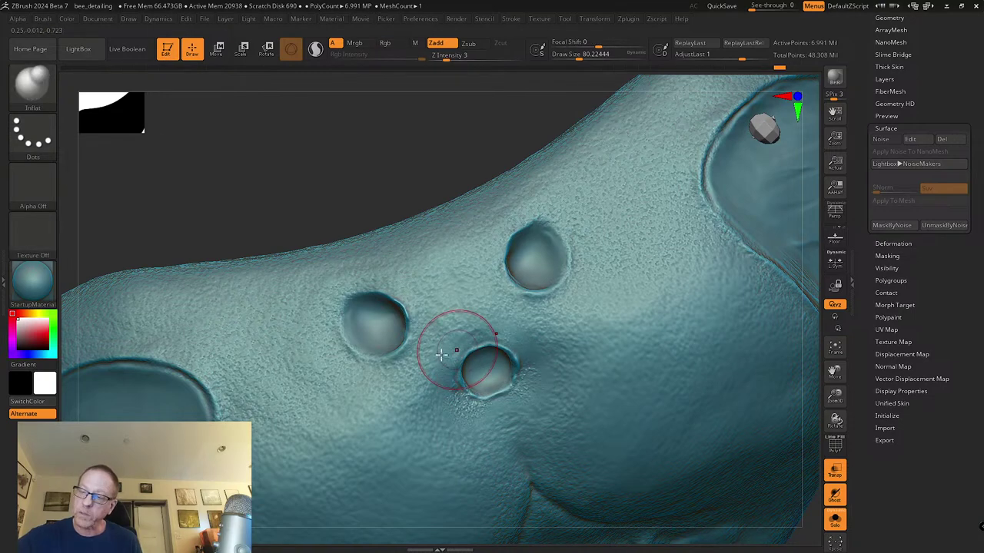
pyautogui.press('shift')
pyautogui.keyDown('shift'); pyautogui.moveTo(444, 414); pyautogui.dragTo(513, 407); pyautogui.keyUp('shift')
pyautogui.moveTo(513, 407); pyautogui.dragTo(505, 356, button='right')
# Step: Add Inflat texture around the two upper round pits and blend it into the surface between them with Smooth
pyautogui.moveTo(523, 381); pyautogui.dragTo(525, 421)
pyautogui.moveTo(558, 377); pyautogui.dragTo(516, 369, button='right')
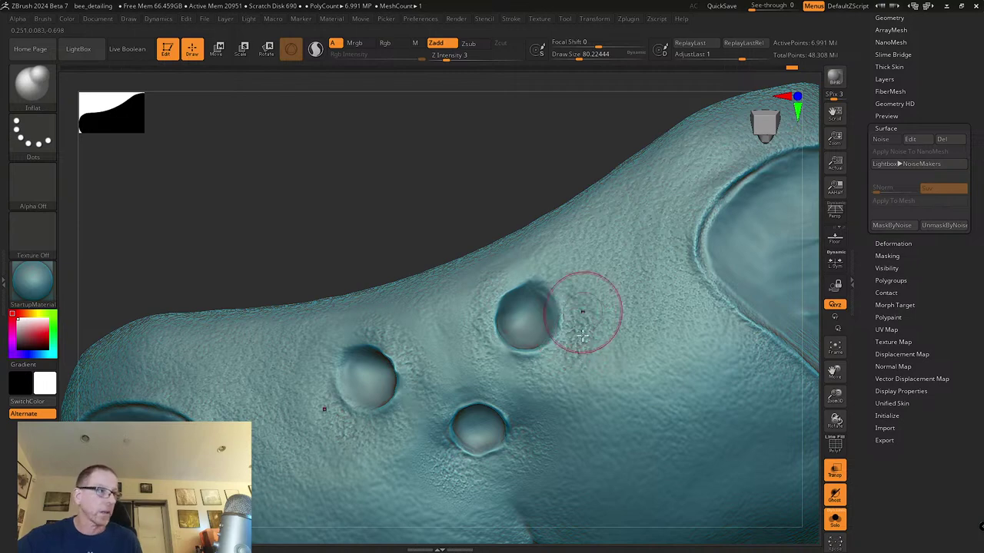
pyautogui.press('shift')
pyautogui.moveTo(589, 307); pyautogui.dragTo(567, 329, button='right')
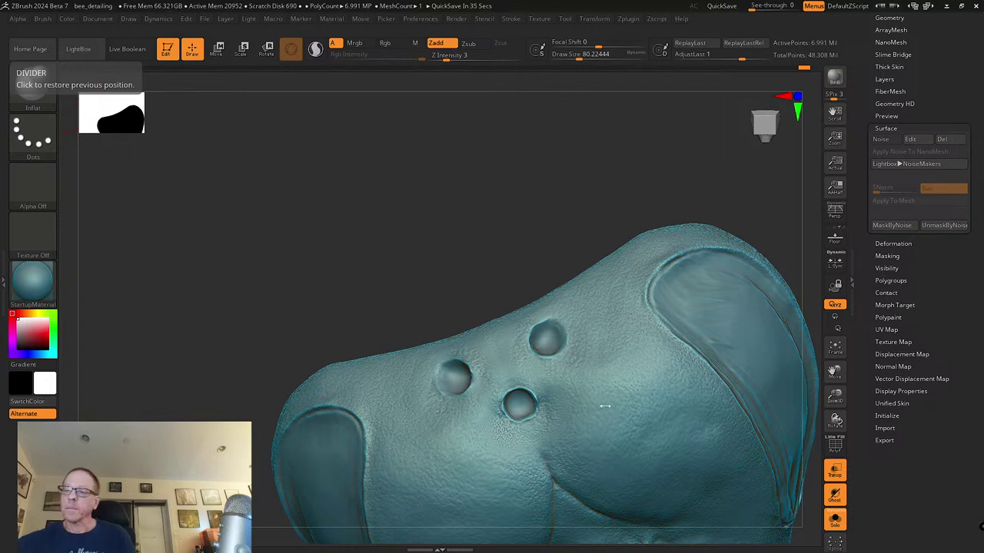
pyautogui.moveTo(520, 377); pyautogui.dragTo(505, 362, button='right')
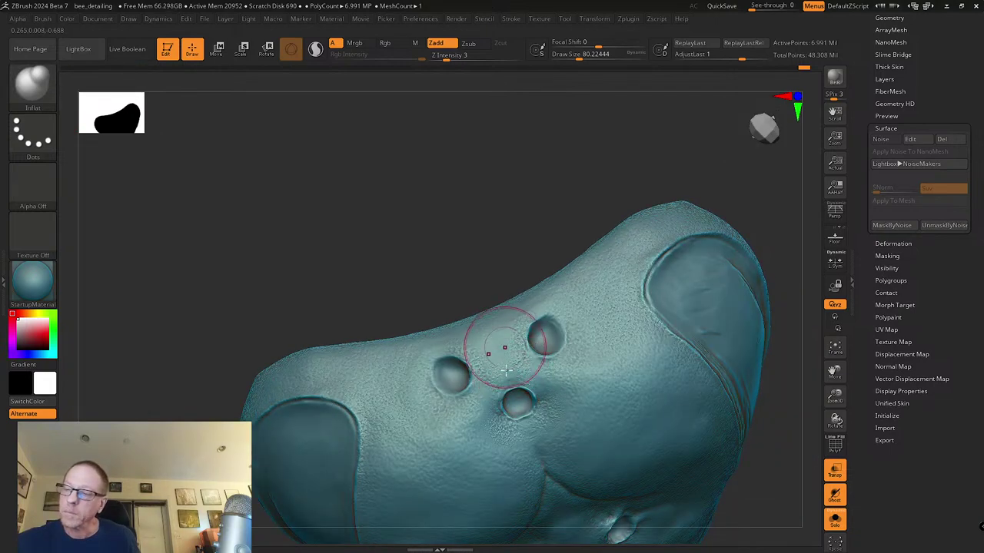
pyautogui.press('shift')
# Step: Raise texture on the cheek near the eye socket's lower end with Inflat and soften it with Smooth
pyautogui.moveTo(503, 450)
pyautogui.mouseDown(button='right')
pyautogui.moveTo(545, 341)
pyautogui.moveTo(516, 322)
pyautogui.moveTo(520, 292)
pyautogui.mouseUp(button='right')
pyautogui.moveTo(466, 517)
pyautogui.mouseDown(button='right')
pyautogui.moveTo(480, 393)
pyautogui.moveTo(473, 398)
pyautogui.moveTo(487, 394)
pyautogui.mouseUp(button='right')
pyautogui.press('shift')
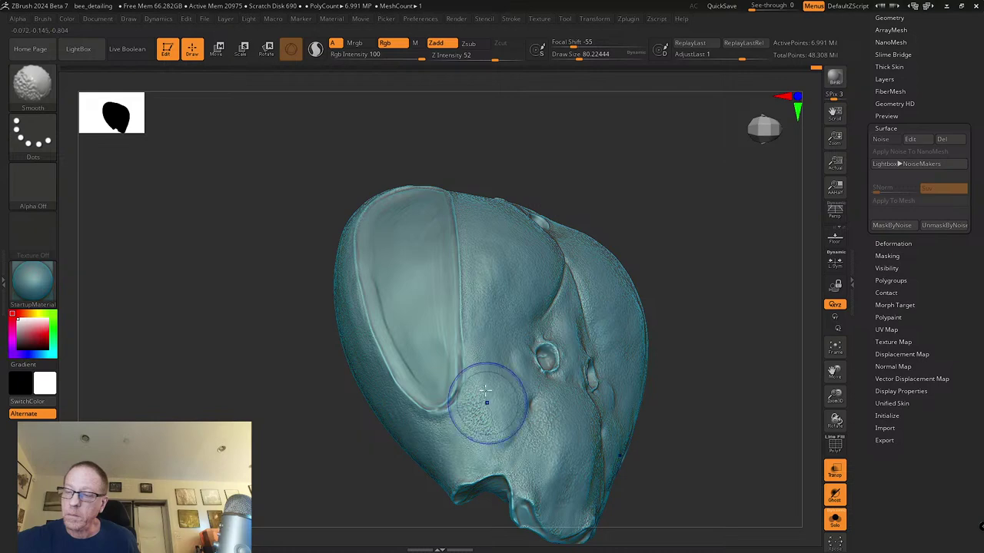
pyautogui.moveTo(458, 468)
pyautogui.mouseDown(button='right')
pyautogui.moveTo(482, 410)
pyautogui.moveTo(490, 447)
pyautogui.mouseUp(button='right')
pyautogui.moveTo(572, 408)
pyautogui.mouseDown(button='right')
pyautogui.moveTo(589, 405)
pyautogui.moveTo(600, 362)
pyautogui.moveTo(650, 333)
pyautogui.moveTo(562, 406)
pyautogui.moveTo(527, 386)
pyautogui.mouseUp(button='right')
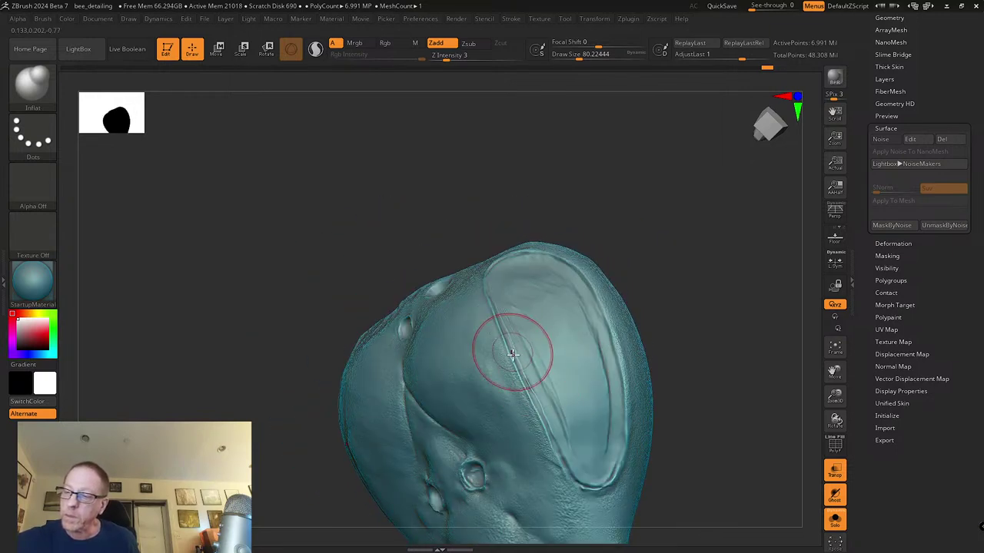
# Step: Build up Inflat texture along the inner edge of the eye socket and blend it toward the forehead with Smooth
pyautogui.keyDown('ctrl'); pyautogui.moveTo(513, 352); pyautogui.dragTo(514, 367, button='right'); pyautogui.keyUp('ctrl')
pyautogui.press('shift')
pyautogui.keyDown('alt'); pyautogui.moveTo(557, 494); pyautogui.dragTo(534, 399, button='right'); pyautogui.keyUp('alt')
pyautogui.moveTo(594, 513)
pyautogui.mouseDown(button='right')
pyautogui.moveTo(557, 407)
pyautogui.moveTo(510, 357)
pyautogui.moveTo(503, 408)
pyautogui.mouseUp(button='right')
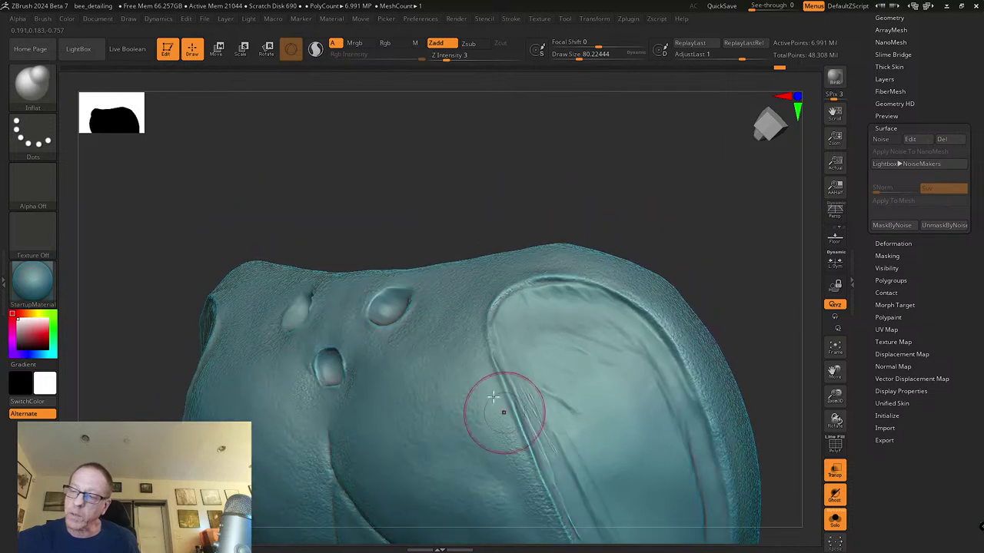
pyautogui.moveTo(496, 352)
pyautogui.mouseDown(button='right')
pyautogui.moveTo(503, 433)
pyautogui.moveTo(510, 356)
pyautogui.mouseUp(button='right')
pyautogui.moveTo(509, 356)
pyautogui.mouseDown()
pyautogui.moveTo(531, 347)
pyautogui.moveTo(487, 403)
pyautogui.moveTo(488, 435)
pyautogui.moveTo(547, 344)
pyautogui.mouseUp()
# Step: Texture the band behind the eye socket's upper rim with Inflat and soften its roughness with Smooth
pyautogui.moveTo(548, 344)
pyautogui.mouseDown(button='right')
pyautogui.moveTo(586, 345)
pyautogui.moveTo(560, 329)
pyautogui.mouseUp(button='right')
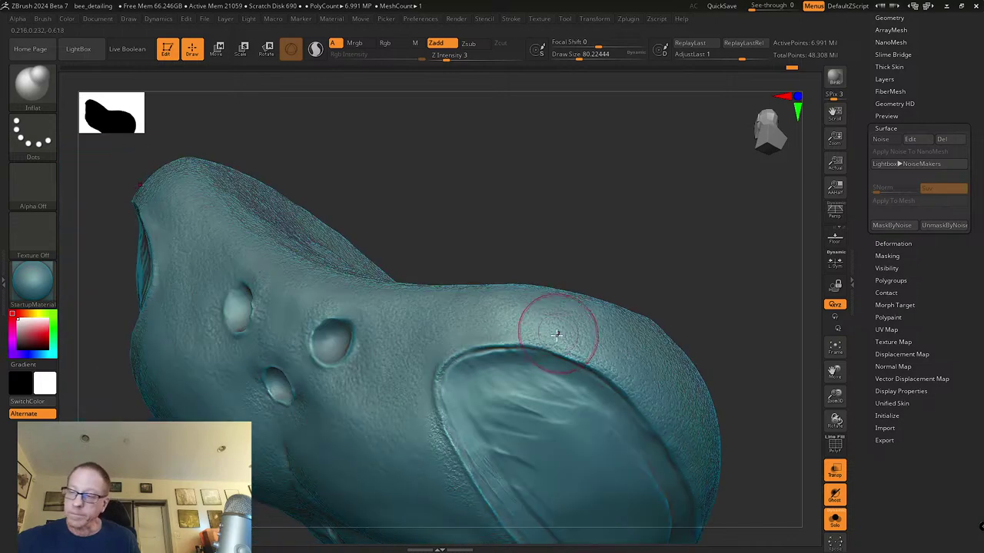
pyautogui.moveTo(667, 428); pyautogui.dragTo(534, 325, button='right')
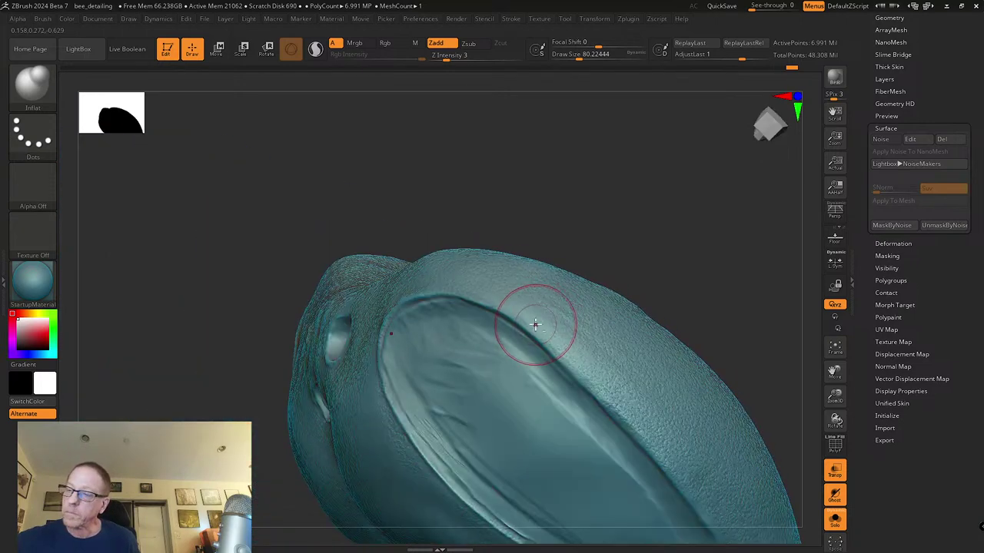
pyautogui.press('shift')
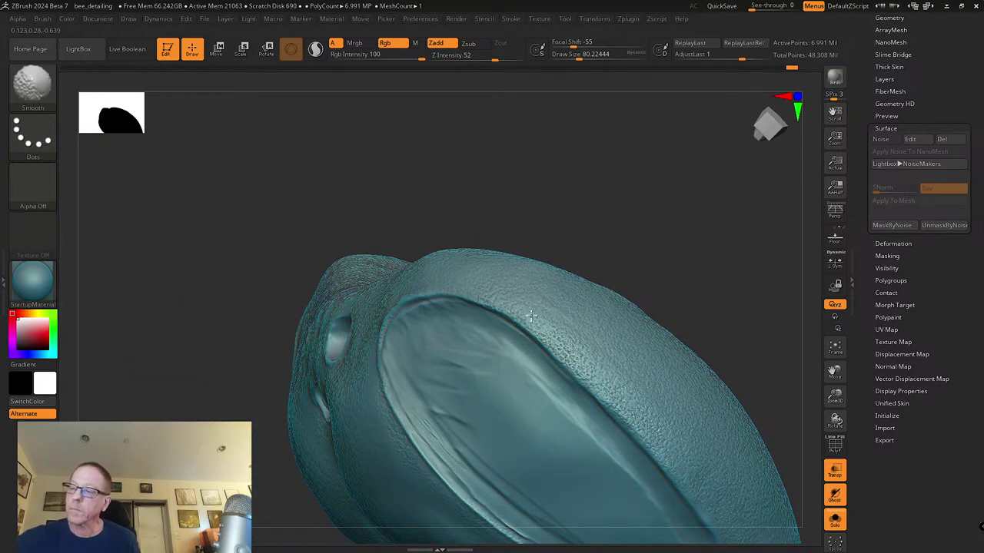
pyautogui.keyDown('shift'); pyautogui.moveTo(505, 341); pyautogui.dragTo(573, 386); pyautogui.keyUp('shift')
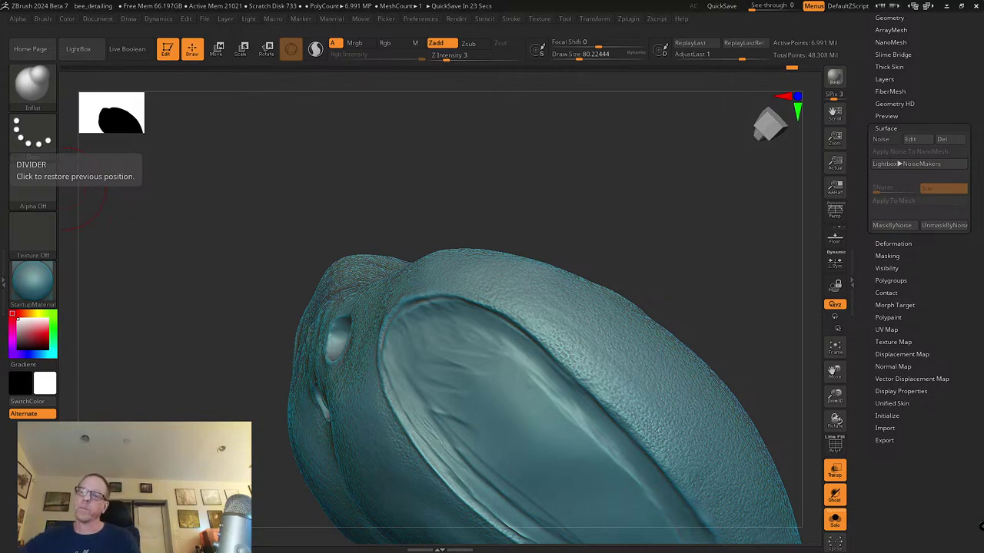
# Step: Raise texture at the eye socket's upper inner corner with Inflat and smooth it toward the round pits and forehead
pyautogui.moveTo(467, 198); pyautogui.dragTo(497, 235)
pyautogui.moveTo(375, 328); pyautogui.dragTo(361, 358)
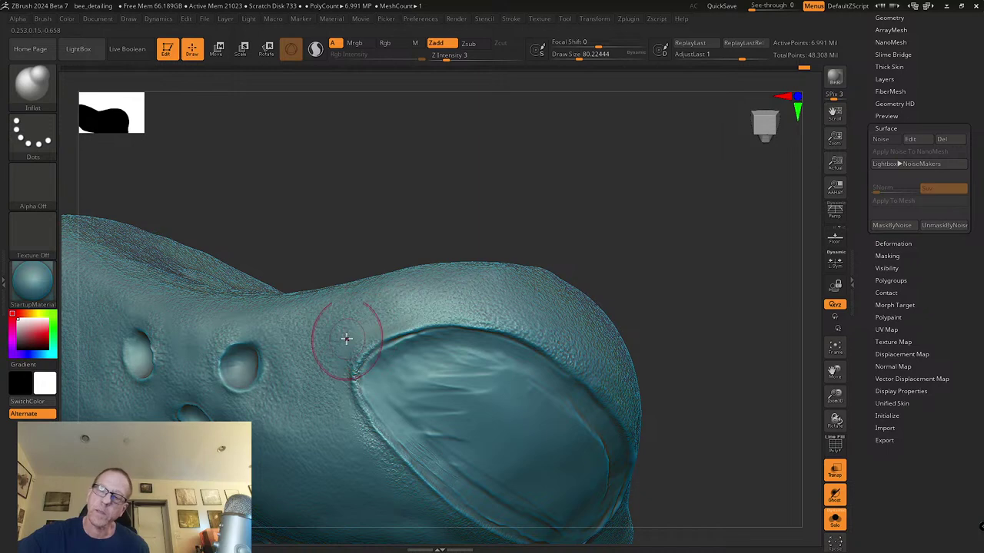
pyautogui.moveTo(371, 373); pyautogui.dragTo(361, 346, button='right')
pyautogui.moveTo(352, 363)
pyautogui.keyDown('shift'); pyautogui.mouseDown()
pyautogui.moveTo(353, 387)
pyautogui.moveTo(380, 335)
pyautogui.moveTo(353, 402)
pyautogui.mouseUp(); pyautogui.keyUp('shift')
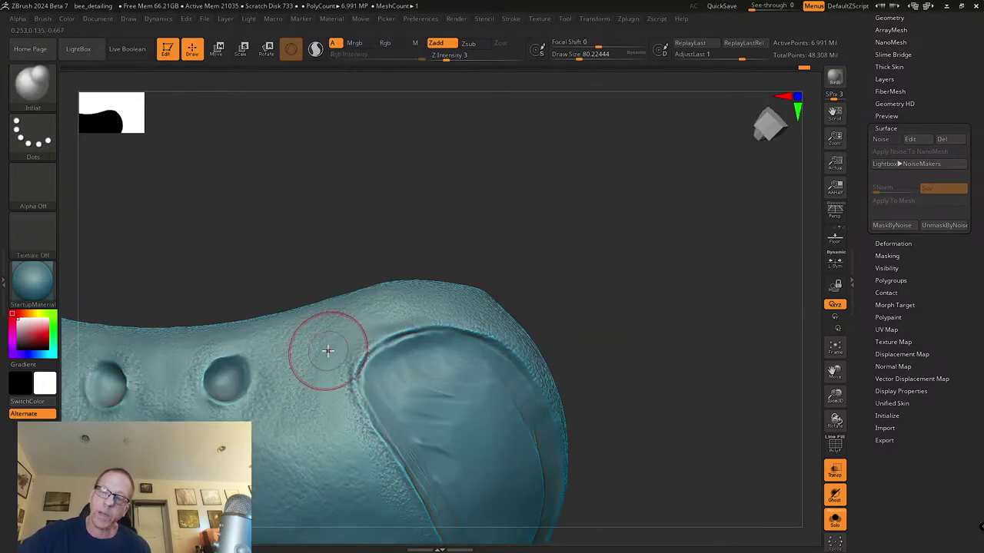
pyautogui.keyDown('shift'); pyautogui.moveTo(297, 395); pyautogui.dragTo(356, 422); pyautogui.keyUp('shift')
pyautogui.moveTo(351, 425)
pyautogui.mouseDown(button='right')
pyautogui.moveTo(326, 395)
pyautogui.moveTo(359, 455)
pyautogui.moveTo(356, 356)
pyautogui.mouseUp(button='right')
pyautogui.press('shift')
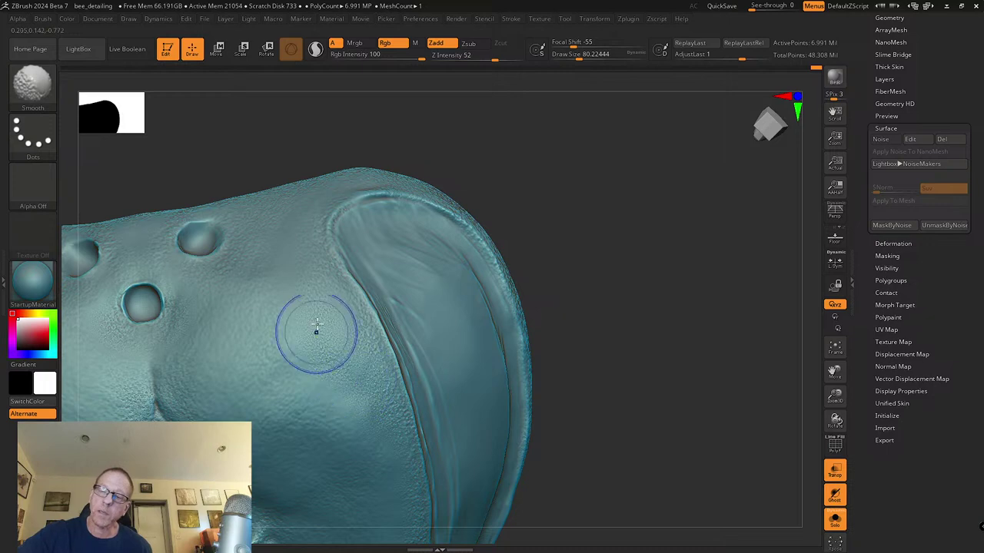
# Step: Add patches of Inflat texture on the forehead bulge beside the eye socket's inner edge
pyautogui.moveTo(377, 402)
pyautogui.mouseDown(button='right')
pyautogui.moveTo(384, 315)
pyautogui.moveTo(410, 376)
pyautogui.mouseUp(button='right')
pyautogui.moveTo(377, 281)
pyautogui.mouseDown(button='right')
pyautogui.moveTo(374, 307)
pyautogui.moveTo(366, 272)
pyautogui.mouseUp(button='right')
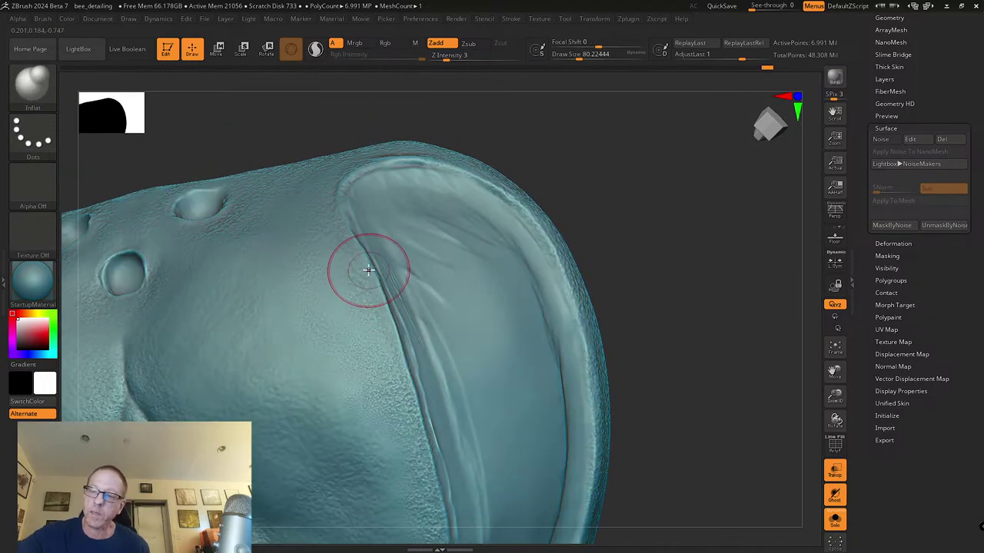
pyautogui.keyDown('alt'); pyautogui.moveTo(450, 477); pyautogui.dragTo(408, 353, button='right'); pyautogui.keyUp('alt')
pyautogui.keyDown('alt'); pyautogui.moveTo(407, 400); pyautogui.dragTo(485, 466, button='right'); pyautogui.keyUp('alt')
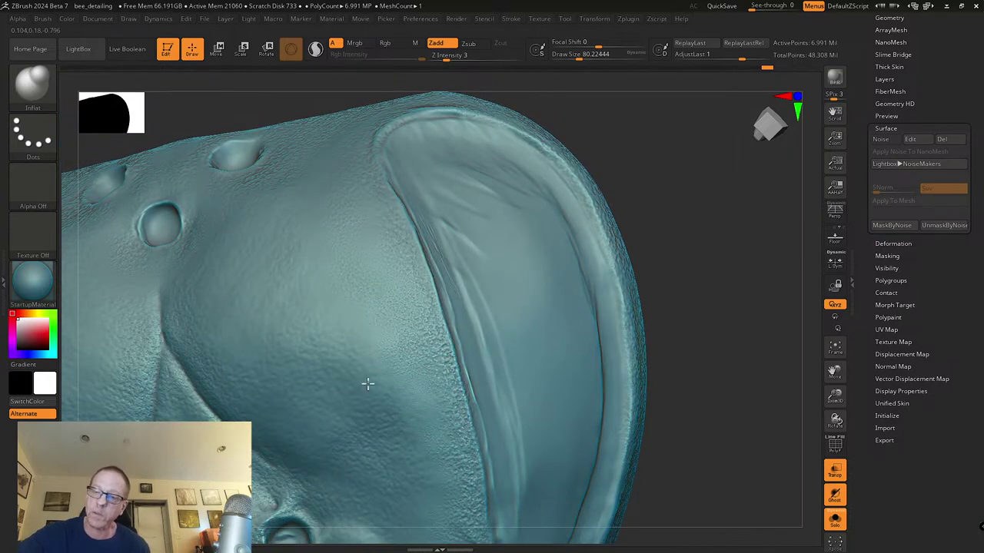
pyautogui.moveTo(328, 270)
pyautogui.mouseDown(button='right')
pyautogui.moveTo(384, 367)
pyautogui.moveTo(378, 312)
pyautogui.mouseUp(button='right')
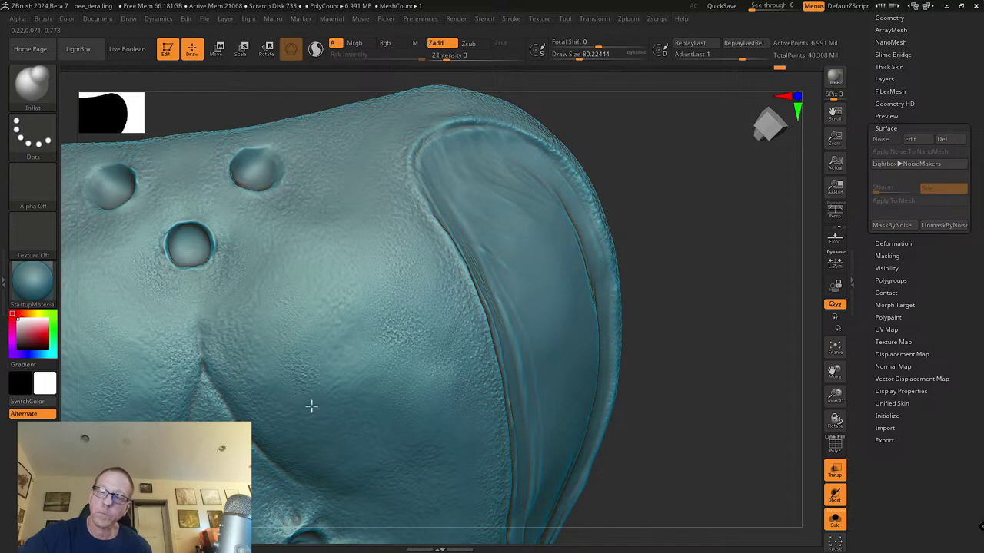
# Step: Switch to the DamStandard brush and reduce its draw size to about 33
pyautogui.keyDown('ctrl'); pyautogui.moveTo(541, 440); pyautogui.dragTo(546, 341, button='right'); pyautogui.keyUp('ctrl')
pyautogui.moveTo(624, 487)
pyautogui.keyDown('alt'); pyautogui.mouseDown(button='right')
pyautogui.moveTo(635, 366)
pyautogui.moveTo(643, 404)
pyautogui.moveTo(633, 431)
pyautogui.mouseUp(button='right'); pyautogui.keyUp('alt')
pyautogui.moveTo(657, 472)
pyautogui.mouseDown(button='right')
pyautogui.moveTo(657, 504)
pyautogui.moveTo(665, 422)
pyautogui.mouseUp(button='right')
pyautogui.press('s')
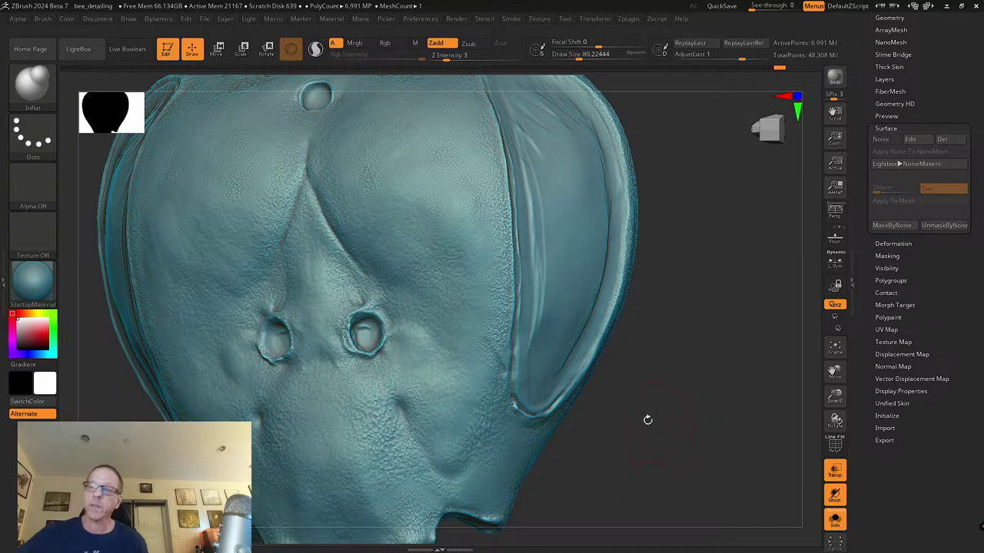
pyautogui.press('b')
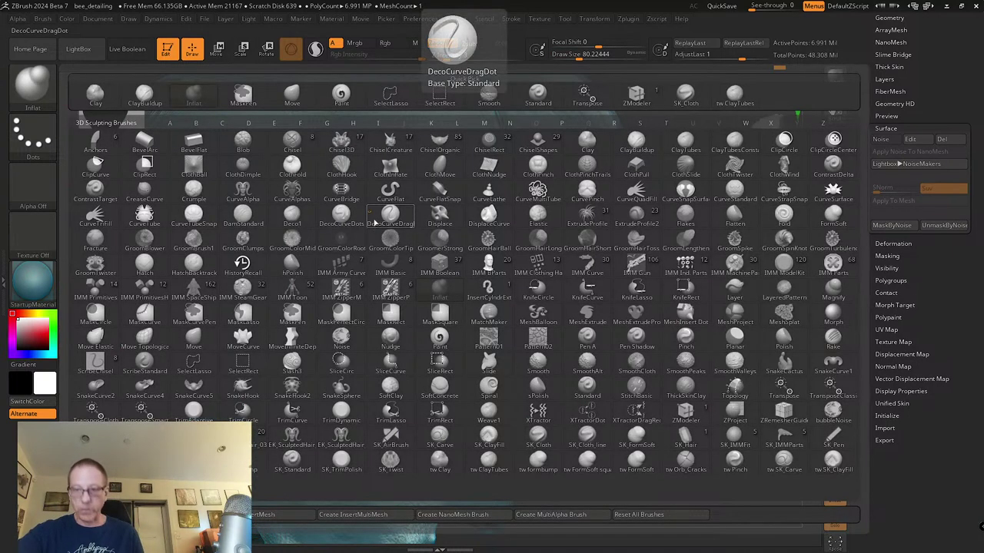
pyautogui.press('d')
pyautogui.press('s')
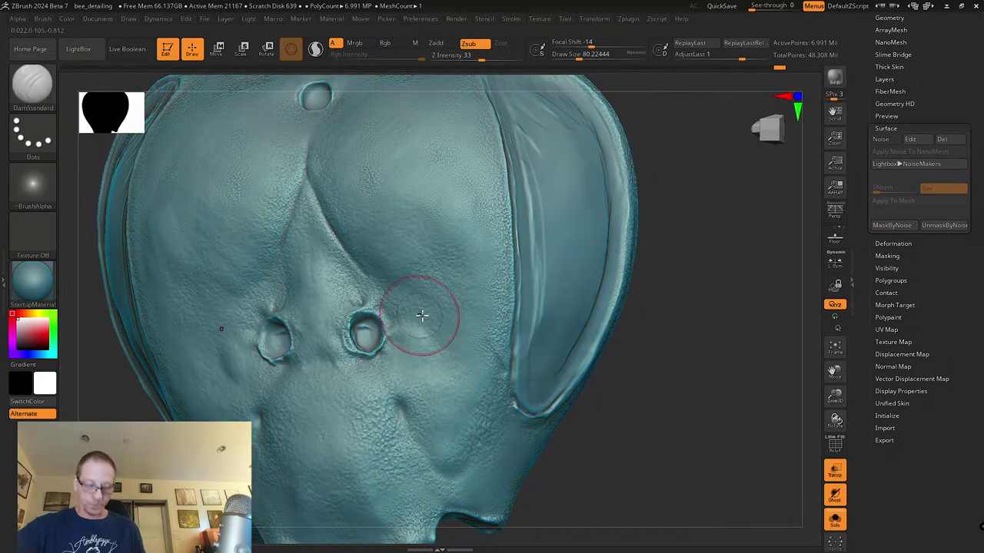
pyautogui.press('s')
pyautogui.moveTo(431, 310); pyautogui.dragTo(422, 307)
pyautogui.moveTo(422, 307)
pyautogui.keyDown('alt'); pyautogui.mouseDown(button='right')
pyautogui.moveTo(448, 358)
pyautogui.moveTo(429, 338)
pyautogui.mouseUp(button='right'); pyautogui.keyUp('alt')
# Step: Carve the V-shaped forehead groove deeper, set Z Intensity to 21, and extend the crease past the antenna socket onto the cheek
pyautogui.moveTo(366, 287); pyautogui.dragTo(403, 342)
pyautogui.press('s')
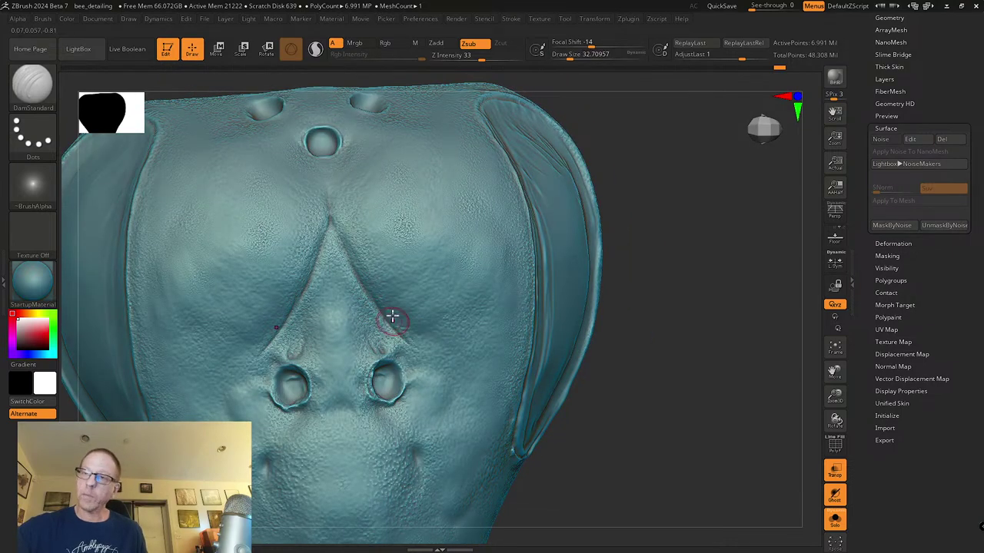
pyautogui.moveTo(473, 58); pyautogui.dragTo(456, 59)
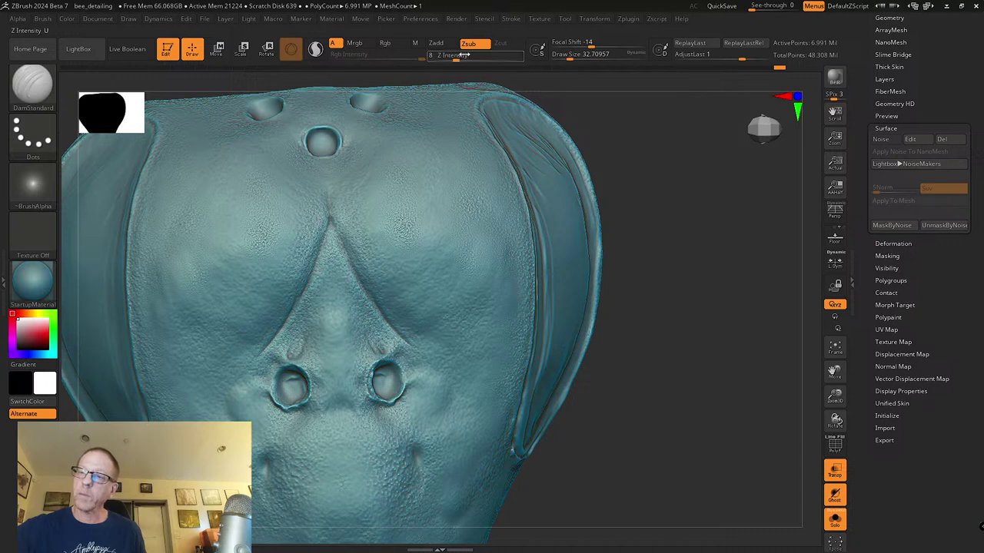
pyautogui.moveTo(459, 56); pyautogui.dragTo(465, 56)
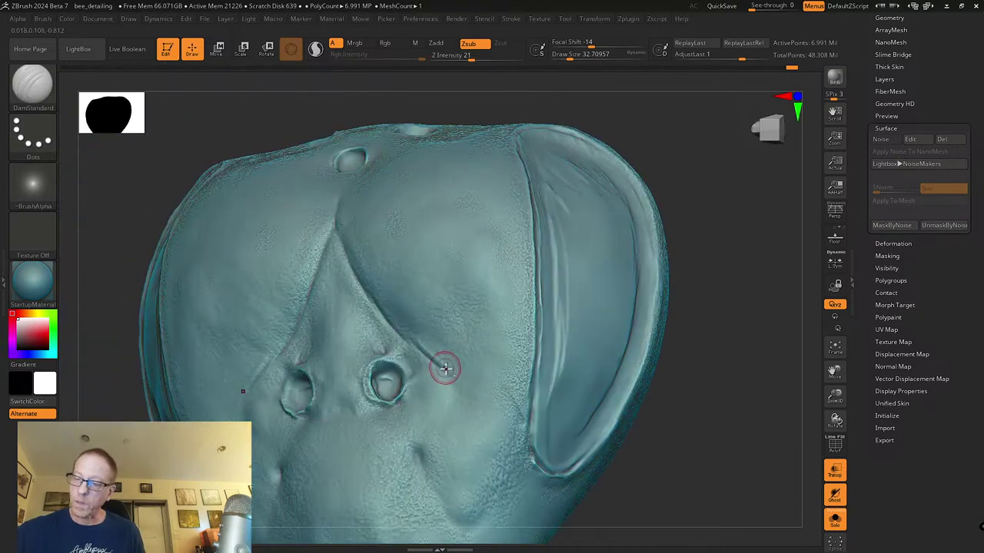
pyautogui.moveTo(485, 413); pyautogui.dragTo(512, 398, button='right')
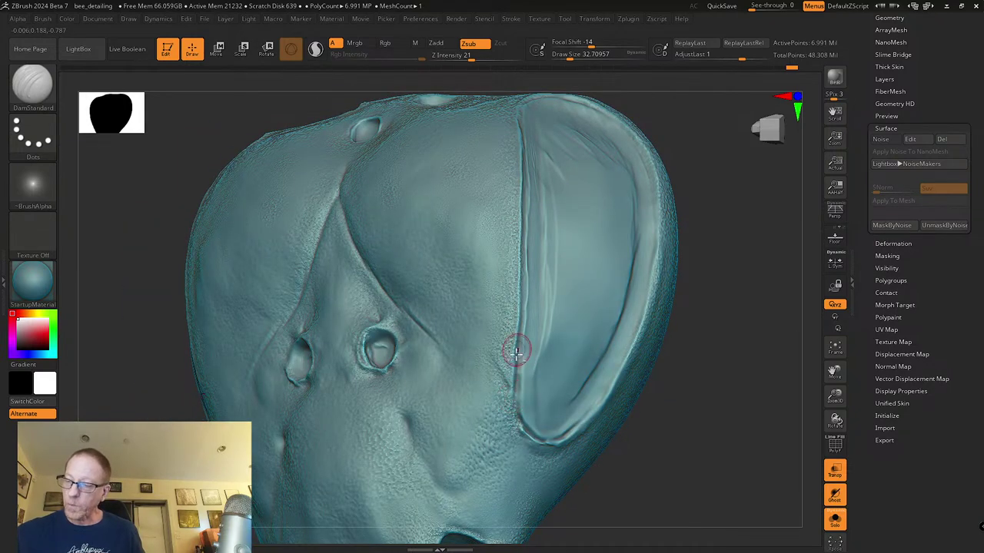
# Step: Deepen the groove along the eye socket's inner edge and around its upper and outer rim with DamStandard
pyautogui.moveTo(521, 283); pyautogui.dragTo(503, 331, button='right')
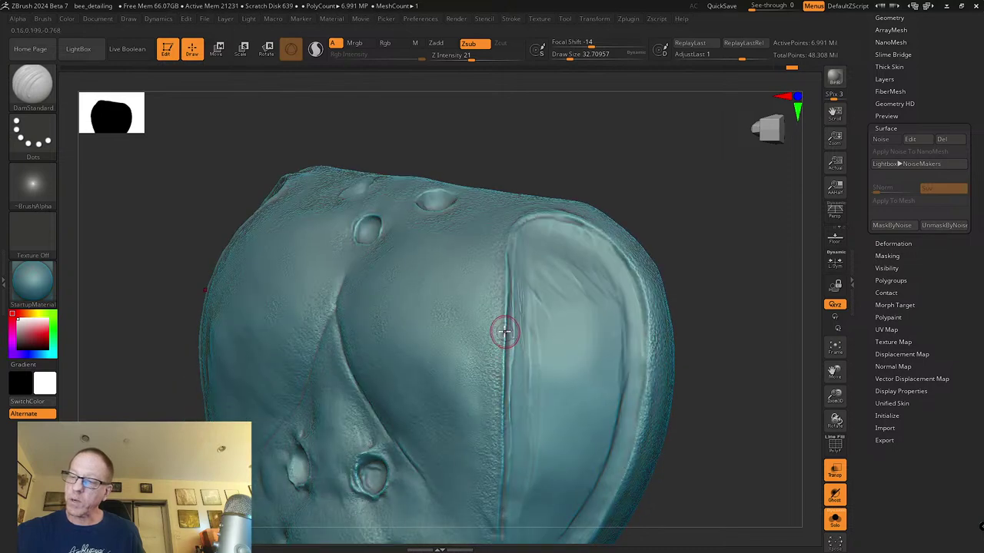
pyautogui.moveTo(529, 220); pyautogui.dragTo(503, 310, button='right')
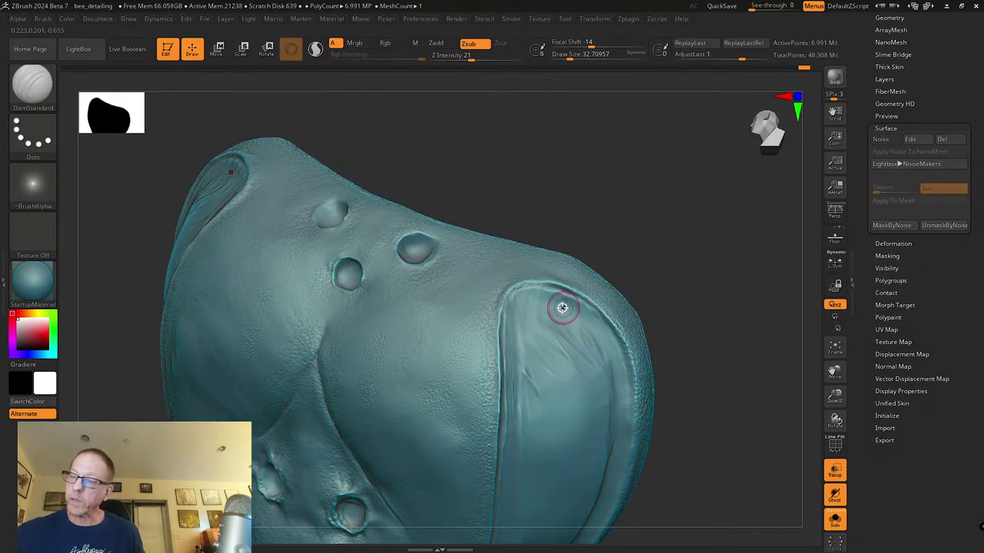
pyautogui.moveTo(564, 306); pyautogui.dragTo(558, 286, button='right')
pyautogui.moveTo(648, 410); pyautogui.dragTo(621, 313, button='right')
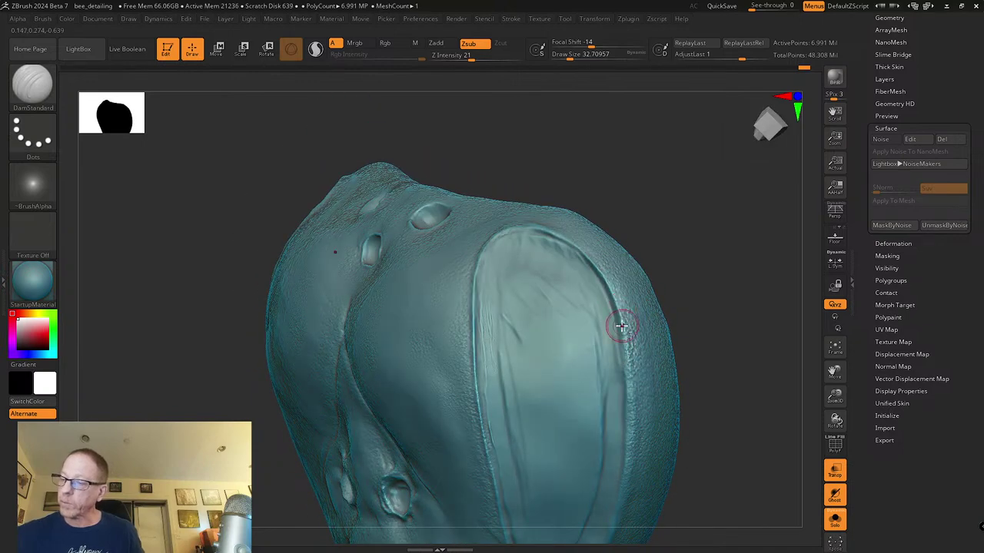
pyautogui.moveTo(633, 449); pyautogui.dragTo(625, 275, button='right')
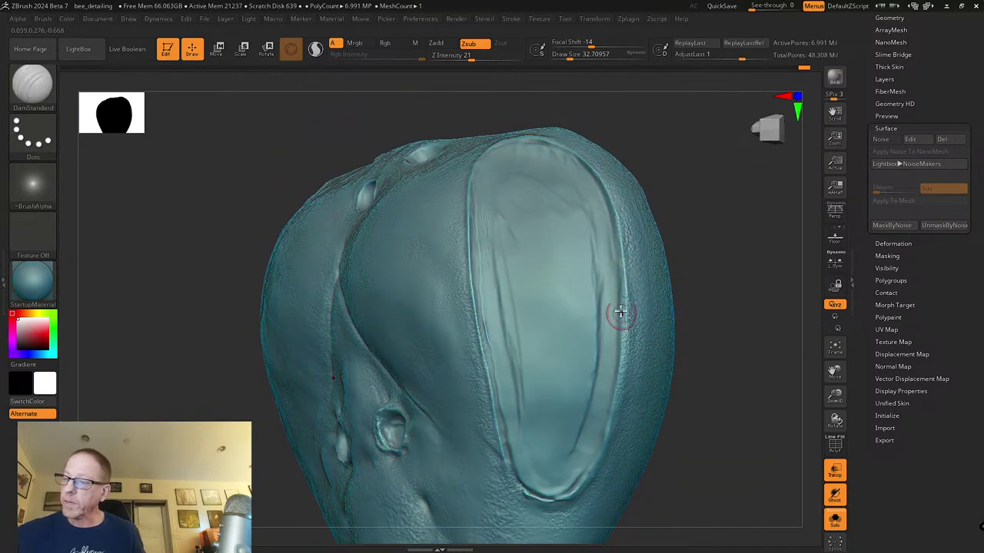
# Step: Turn off Solo and transparency so the eyes, antennae and body show solid around the head
pyautogui.click(835, 520)
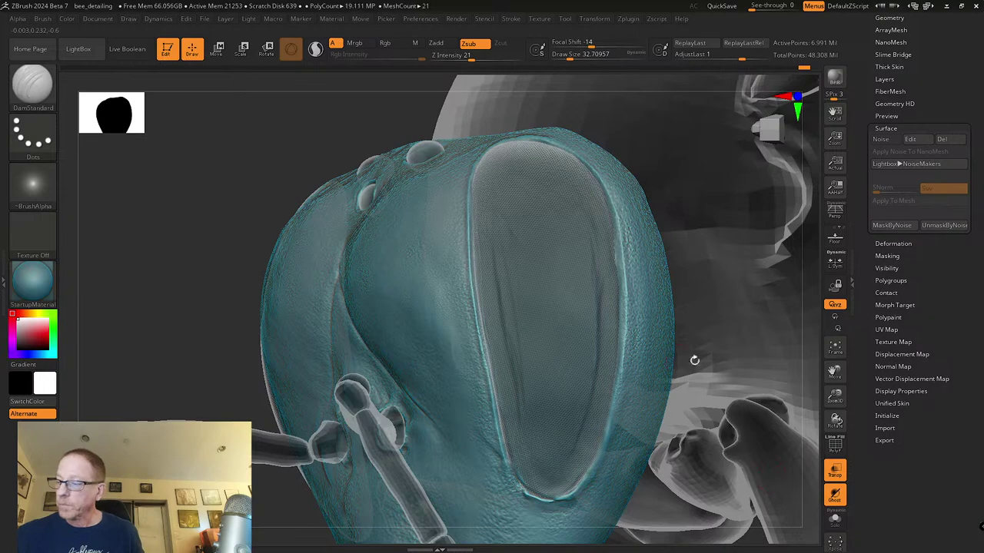
pyautogui.click(835, 469)
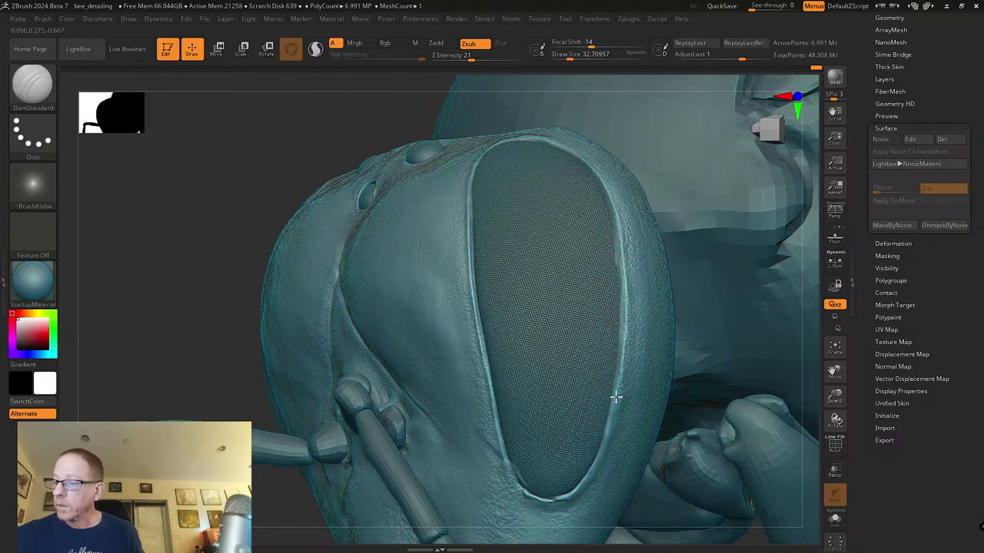
pyautogui.moveTo(600, 461)
pyautogui.mouseDown(button='right')
pyautogui.moveTo(595, 404)
pyautogui.moveTo(582, 457)
pyautogui.mouseUp(button='right')
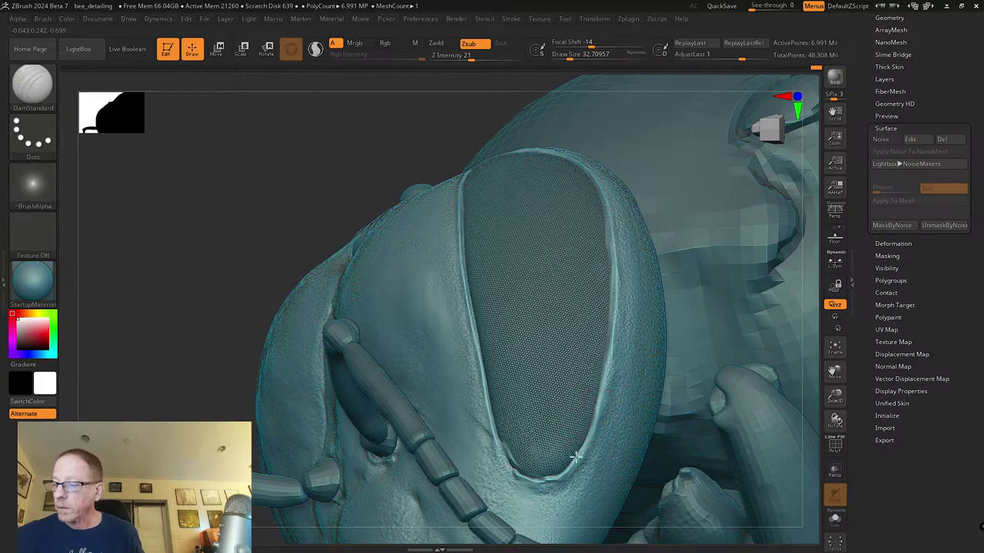
# Step: Reduce the DamStandard draw size to about 25 and sharpen the socket rim around the eye's lower end
pyautogui.press('s')
pyautogui.moveTo(575, 461); pyautogui.dragTo(569, 461)
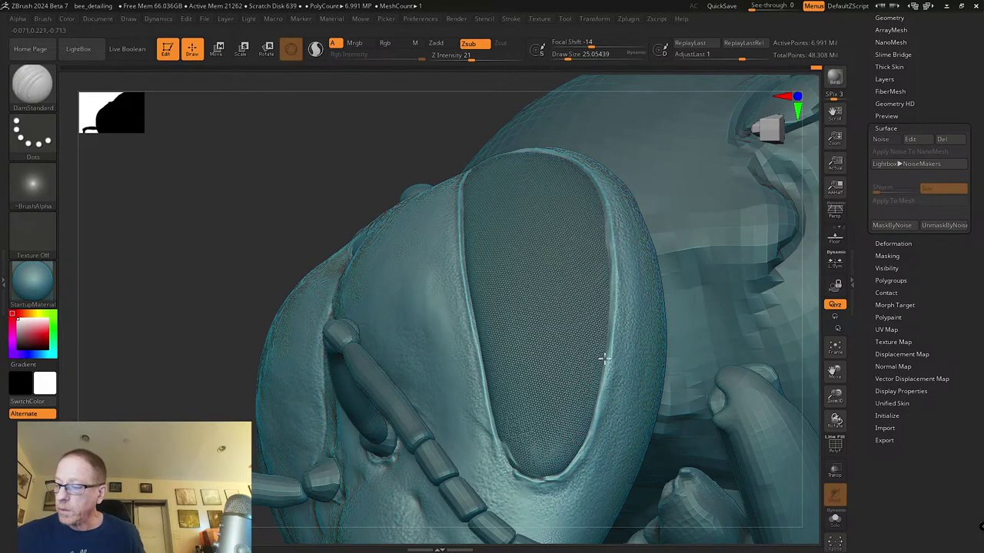
pyautogui.hotkey('ctrl', 'z')
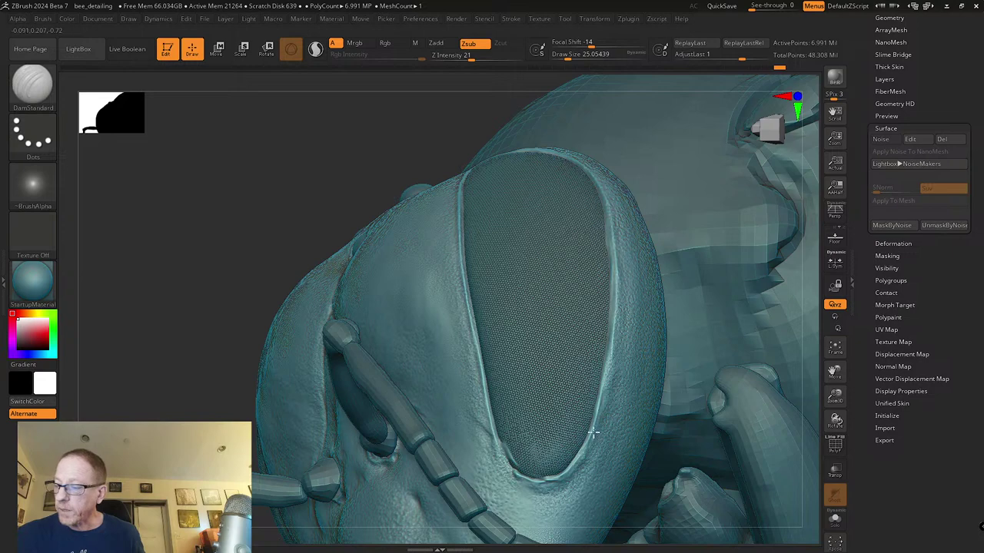
pyautogui.moveTo(559, 482); pyautogui.dragTo(538, 467, button='right')
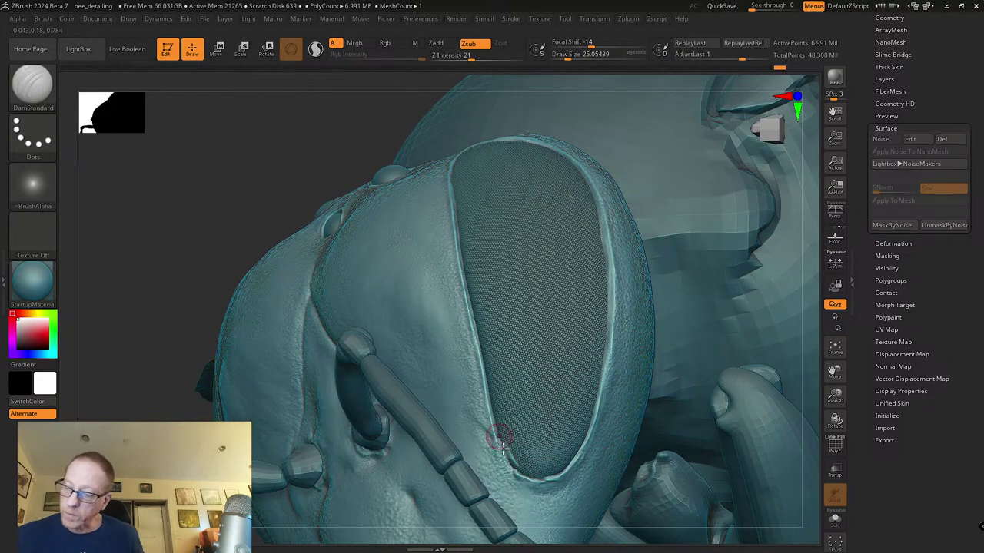
pyautogui.hotkey('ctrl', 'z')
pyautogui.moveTo(503, 441); pyautogui.dragTo(518, 469)
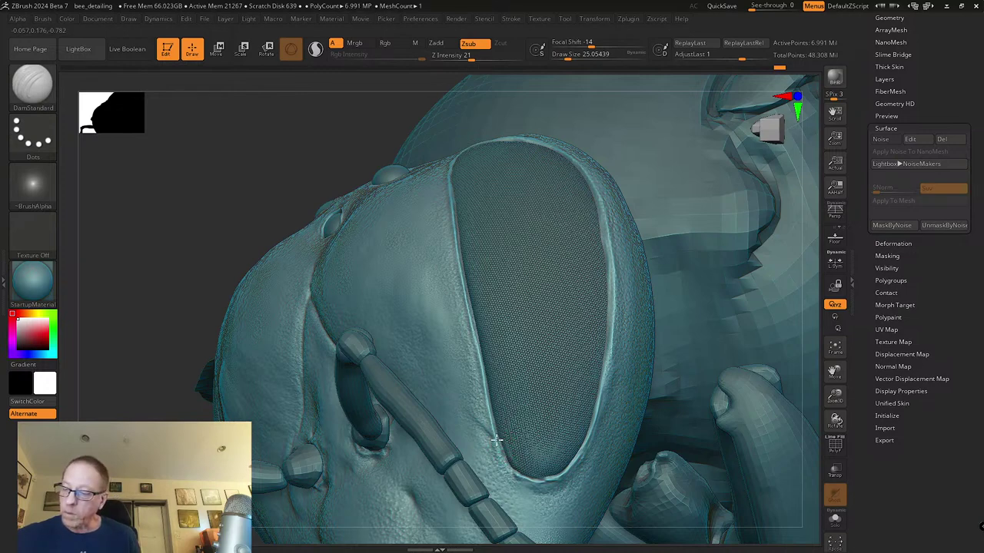
pyautogui.moveTo(501, 457); pyautogui.dragTo(544, 481)
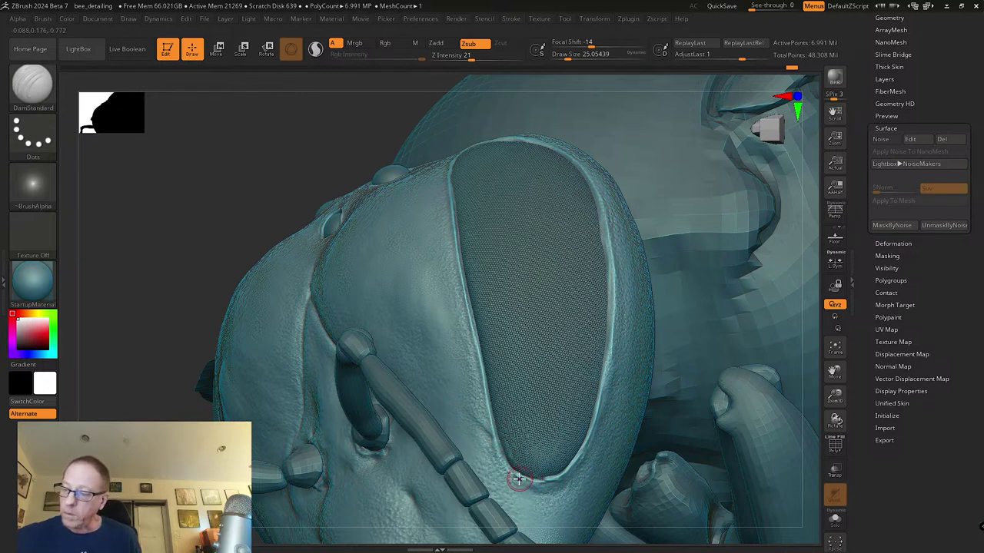
# Step: Reduce the draw size to about 11 and carve a fine crease from the V-shaped groove's peak toward the middle ocellus
pyautogui.moveTo(496, 440); pyautogui.dragTo(497, 306, button='right')
pyautogui.moveTo(521, 386)
pyautogui.mouseDown(button='right')
pyautogui.moveTo(516, 354)
pyautogui.moveTo(479, 342)
pyautogui.moveTo(494, 366)
pyautogui.moveTo(422, 398)
pyautogui.moveTo(362, 358)
pyautogui.mouseUp(button='right')
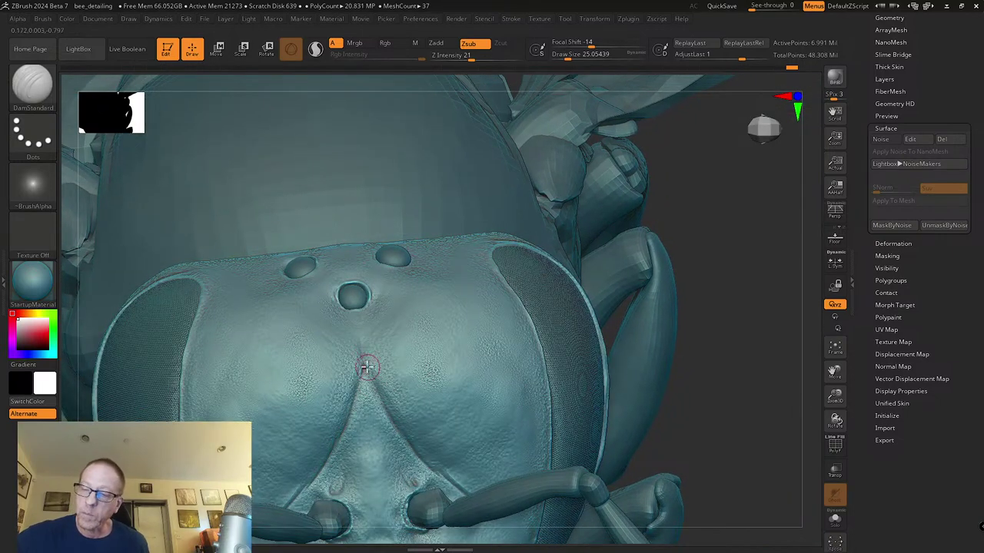
pyautogui.press('s')
pyautogui.moveTo(385, 396); pyautogui.dragTo(379, 395)
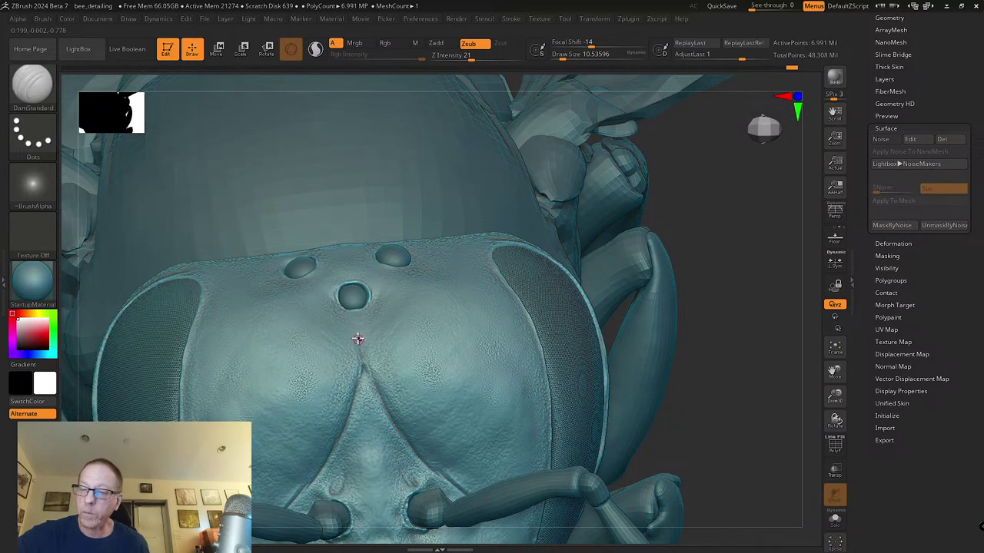
pyautogui.moveTo(362, 362); pyautogui.dragTo(387, 378, button='right')
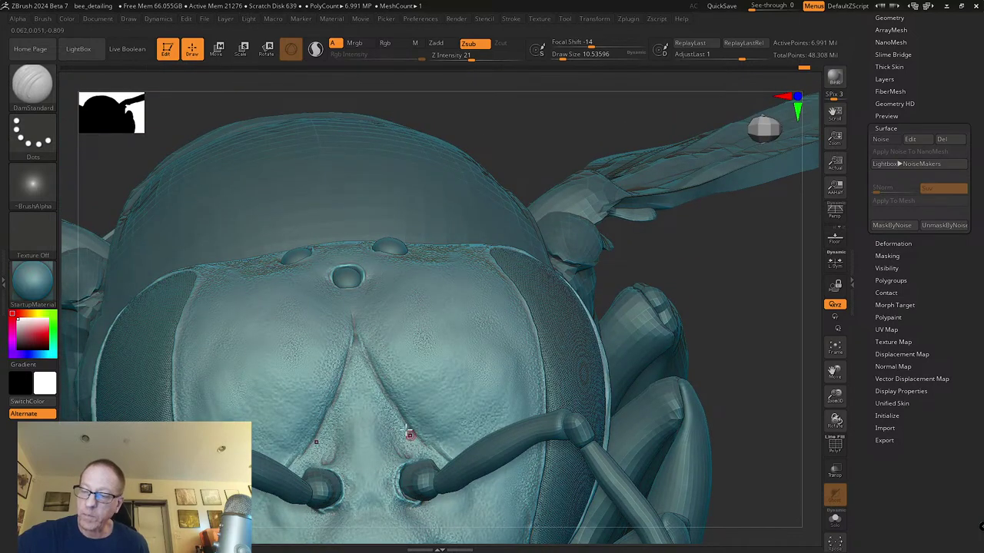
# Step: Increase the draw size to about 18 and deepen the V-shaped groove down past the antenna sockets onto the cheeks
pyautogui.moveTo(405, 425)
pyautogui.mouseDown(button='right')
pyautogui.moveTo(347, 395)
pyautogui.moveTo(358, 358)
pyautogui.mouseUp(button='right')
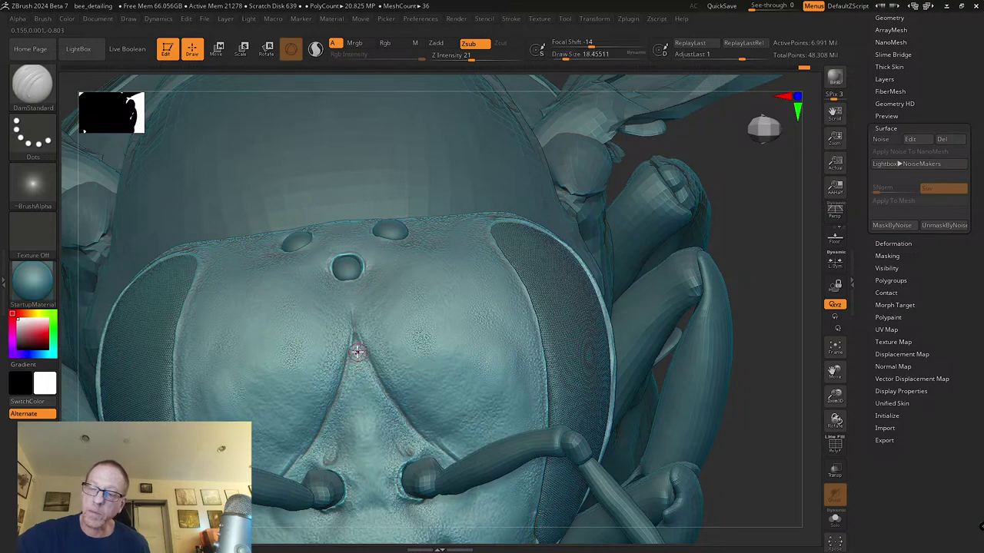
pyautogui.click(342, 389)
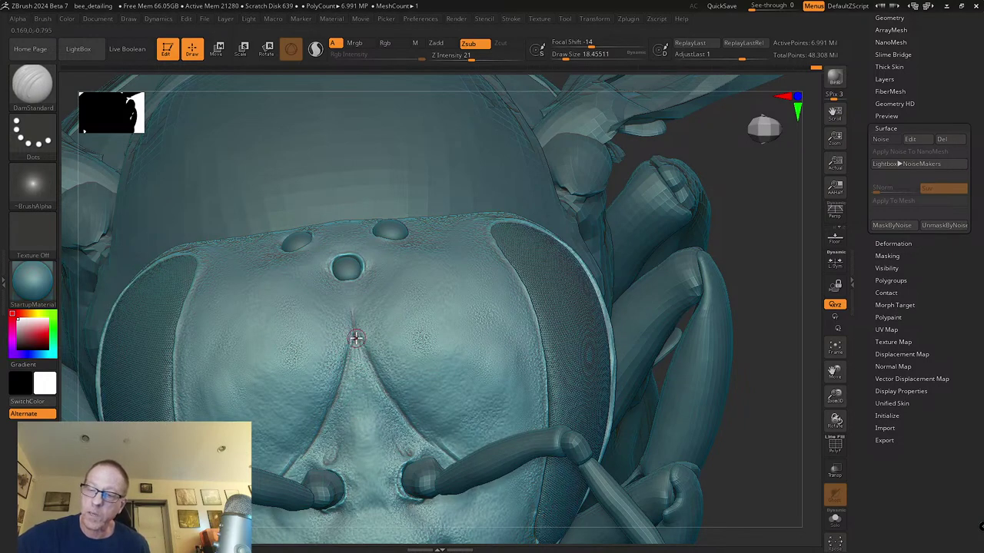
pyautogui.moveTo(356, 338); pyautogui.dragTo(326, 402, button='right')
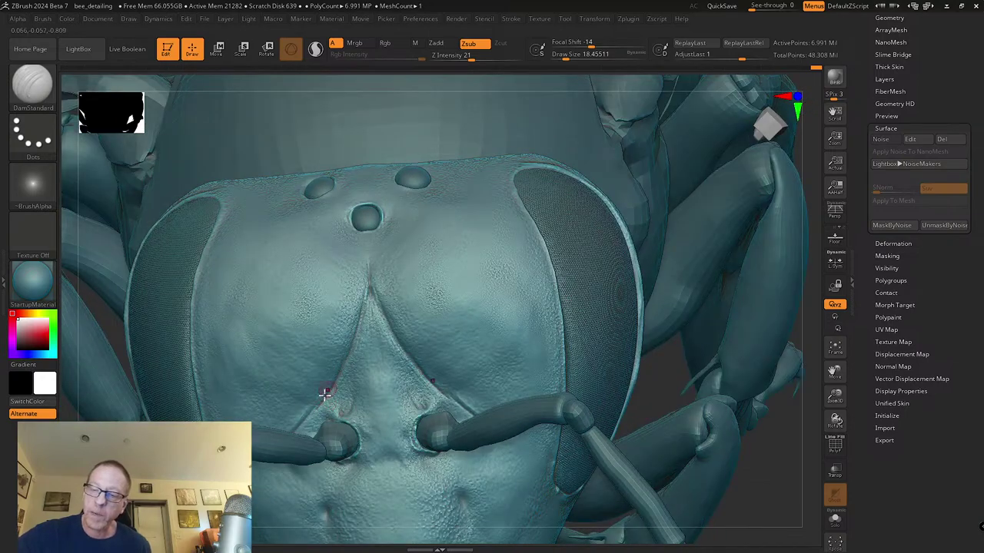
pyautogui.moveTo(356, 326); pyautogui.dragTo(320, 373, button='right')
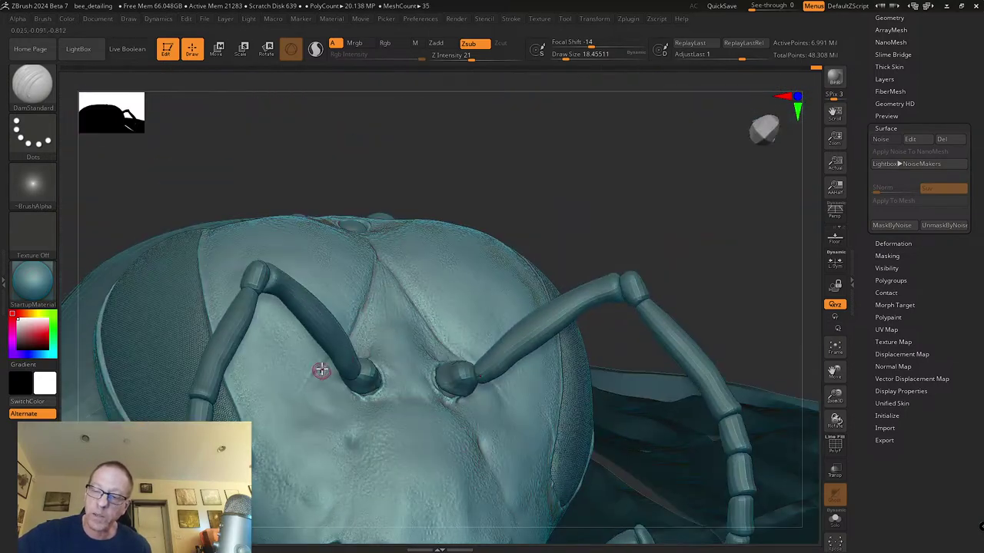
pyautogui.moveTo(307, 406); pyautogui.dragTo(299, 406, button='right')
pyautogui.press('shift')
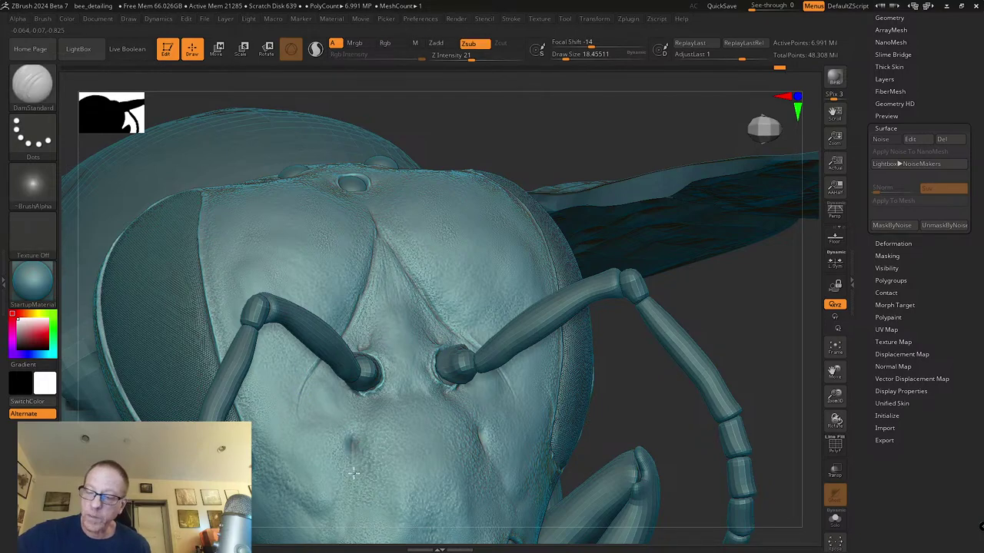
# Step: Refine the peak of the forehead groove below the ocelli and recarve its arm toward the antenna socket
pyautogui.moveTo(431, 392)
pyautogui.mouseDown(button='right')
pyautogui.moveTo(433, 411)
pyautogui.moveTo(481, 430)
pyautogui.moveTo(480, 446)
pyautogui.moveTo(439, 395)
pyautogui.moveTo(411, 332)
pyautogui.moveTo(396, 351)
pyautogui.mouseUp(button='right')
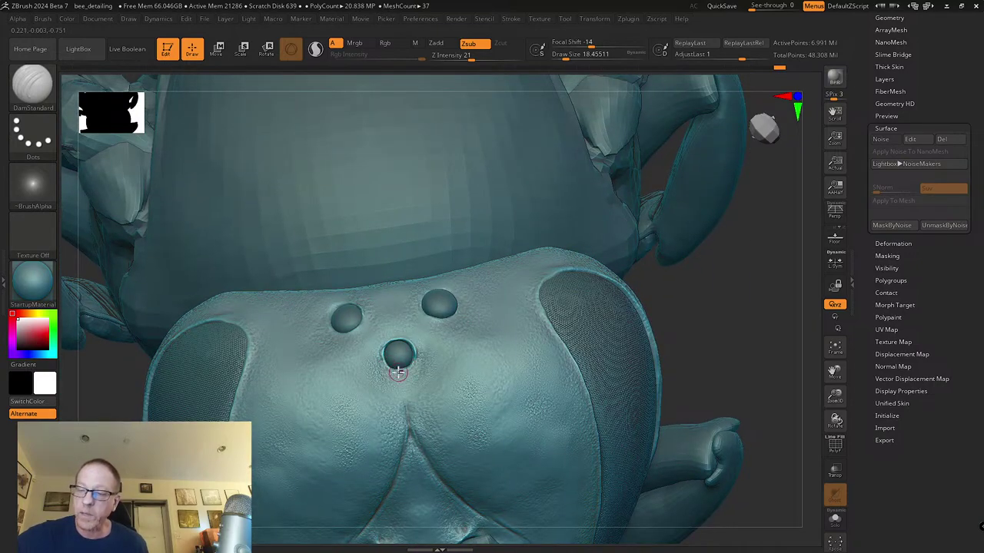
pyautogui.moveTo(423, 395); pyautogui.dragTo(438, 357, button='right')
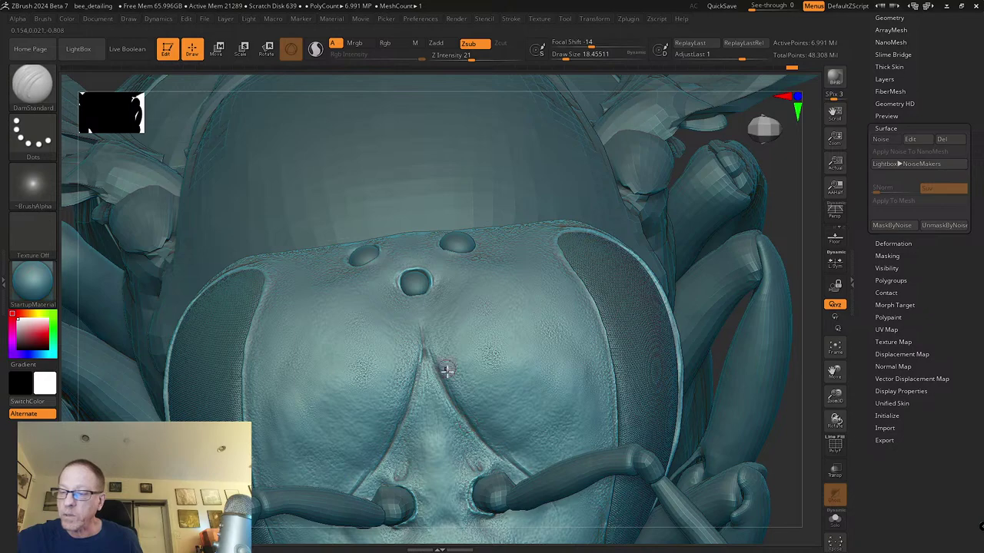
pyautogui.moveTo(464, 421); pyautogui.dragTo(468, 428, button='right')
pyautogui.moveTo(469, 428); pyautogui.dragTo(487, 453)
pyautogui.moveTo(471, 436)
pyautogui.keyDown('alt'); pyautogui.mouseDown(button='right')
pyautogui.moveTo(460, 413)
pyautogui.moveTo(466, 446)
pyautogui.moveTo(450, 416)
pyautogui.moveTo(443, 421)
pyautogui.moveTo(481, 397)
pyautogui.moveTo(492, 433)
pyautogui.mouseUp(button='right'); pyautogui.keyUp('alt')
# Step: Carve the crease below the antenna socket deeper and extend it toward the mandible notch
pyautogui.moveTo(482, 386)
pyautogui.mouseDown()
pyautogui.moveTo(482, 397)
pyautogui.moveTo(472, 383)
pyautogui.mouseUp()
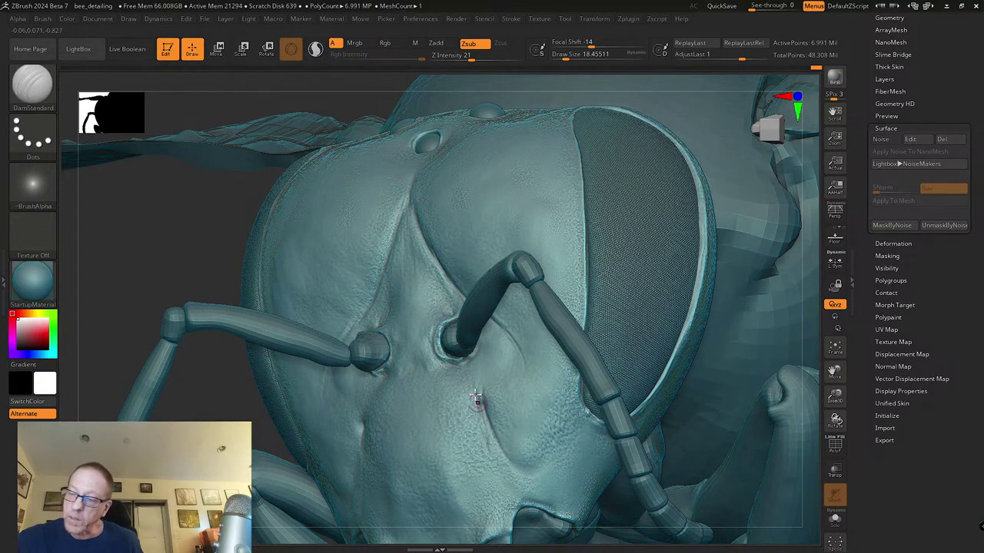
pyautogui.moveTo(474, 389); pyautogui.dragTo(501, 422, button='right')
pyautogui.click(498, 434)
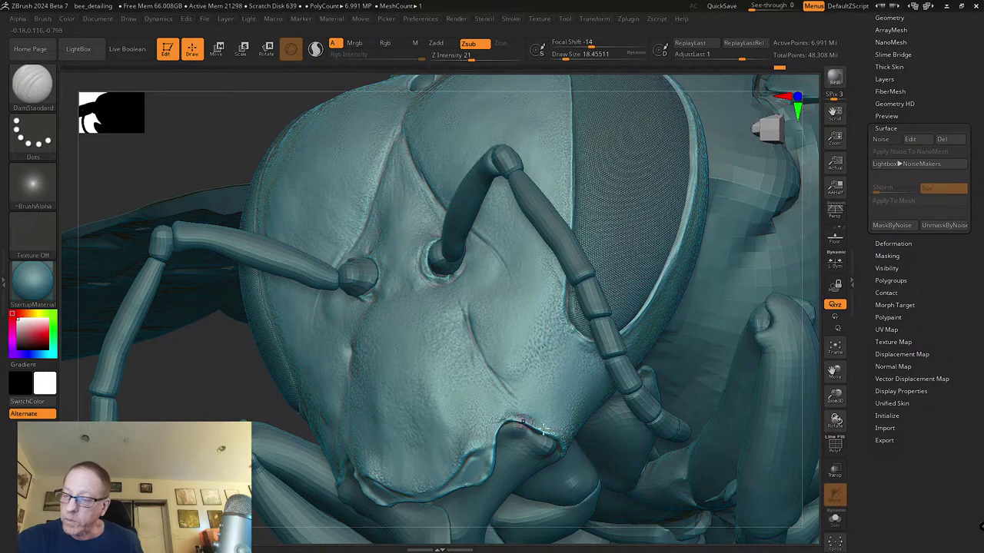
# Step: Sharpen the head's edge above the mandible joint and smooth the outer corner of the notch
pyautogui.scroll(4, 526, 414)
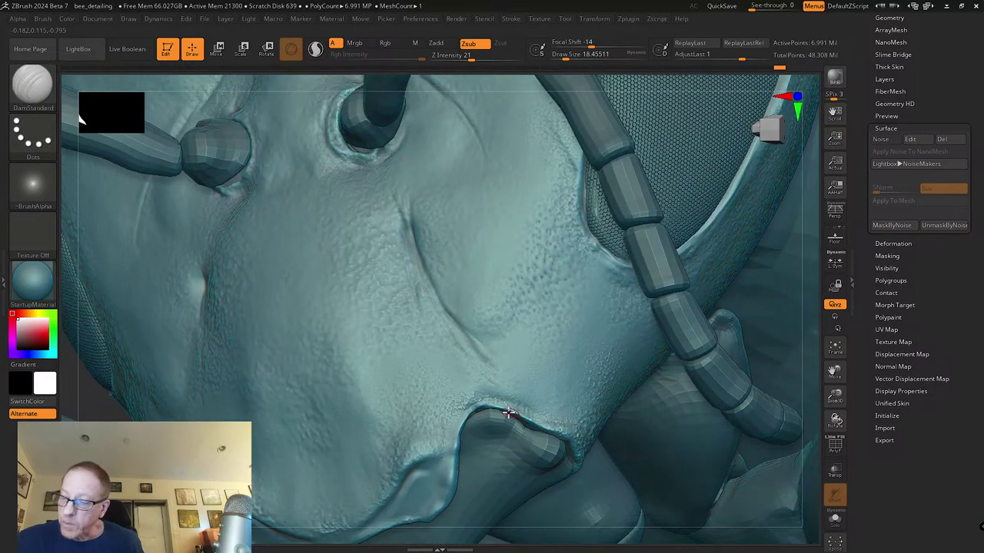
pyautogui.moveTo(564, 419); pyautogui.dragTo(559, 430, button='right')
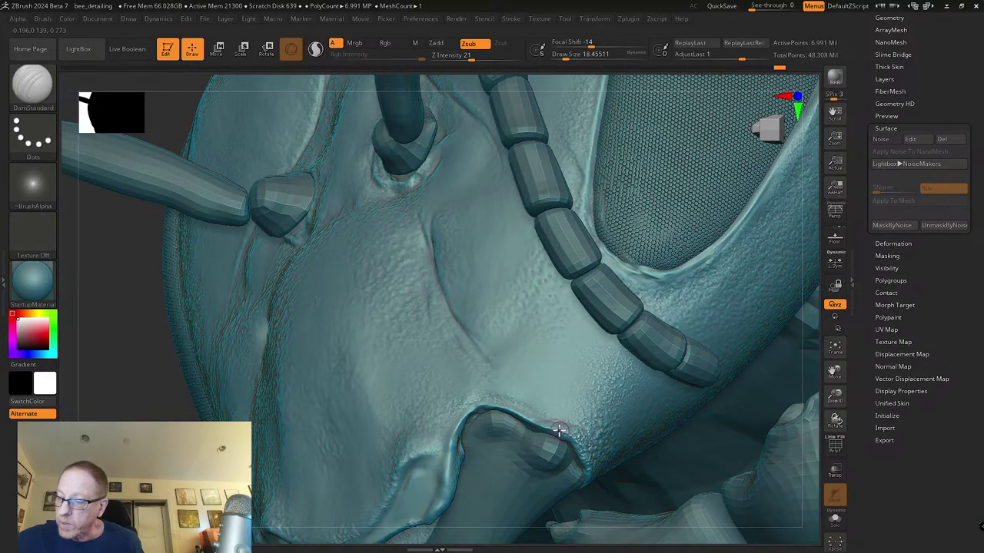
pyautogui.press('shift')
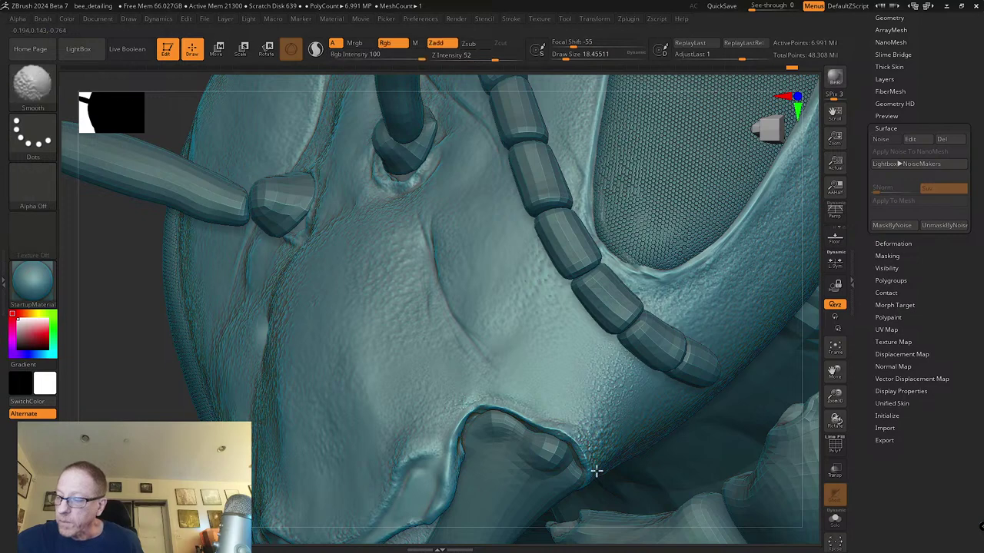
pyautogui.keyDown('shift'); pyautogui.moveTo(567, 428); pyautogui.dragTo(586, 461); pyautogui.keyUp('shift')
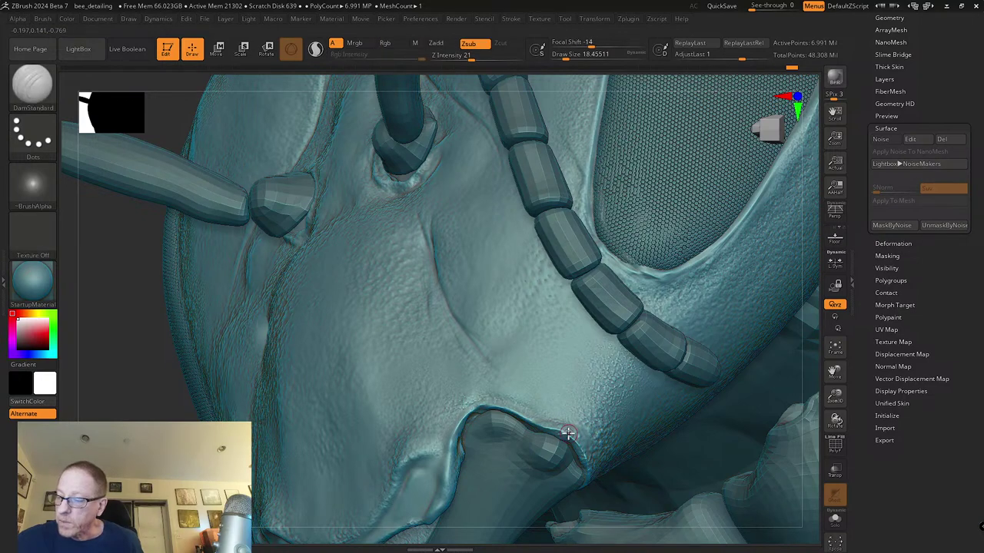
# Step: Carve along the inner edge of the mandible notch and the folds of the face's lower rim
pyautogui.moveTo(504, 423); pyautogui.dragTo(547, 399, button='right')
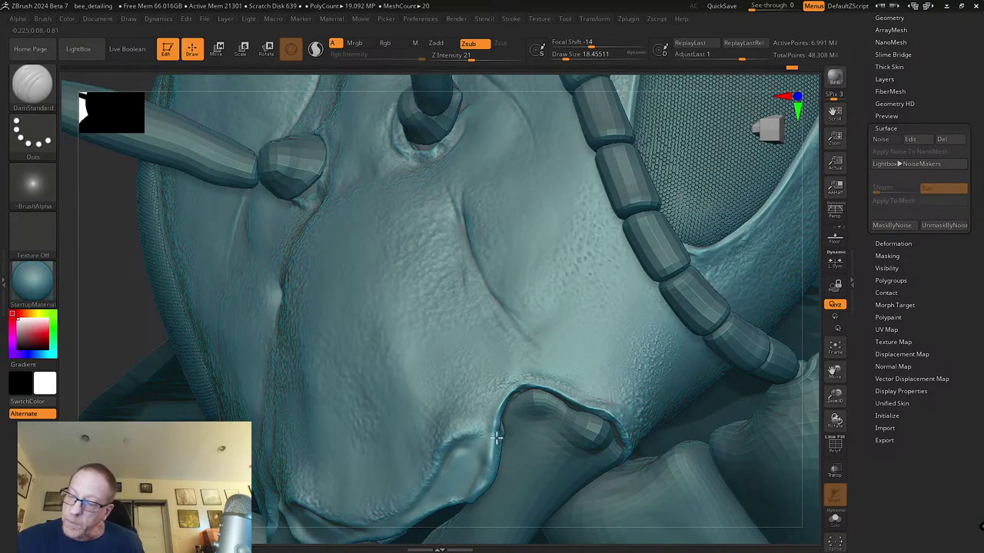
pyautogui.moveTo(511, 396); pyautogui.dragTo(491, 457)
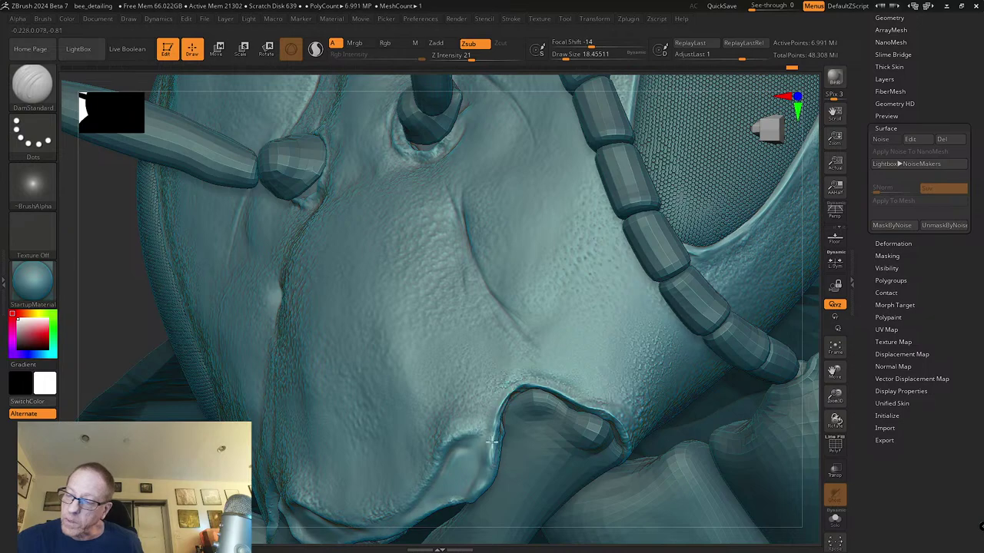
pyautogui.moveTo(510, 390); pyautogui.dragTo(489, 484)
pyautogui.moveTo(496, 461)
pyautogui.mouseDown(button='right')
pyautogui.moveTo(512, 402)
pyautogui.moveTo(463, 421)
pyautogui.moveTo(487, 472)
pyautogui.moveTo(476, 411)
pyautogui.moveTo(445, 409)
pyautogui.mouseUp(button='right')
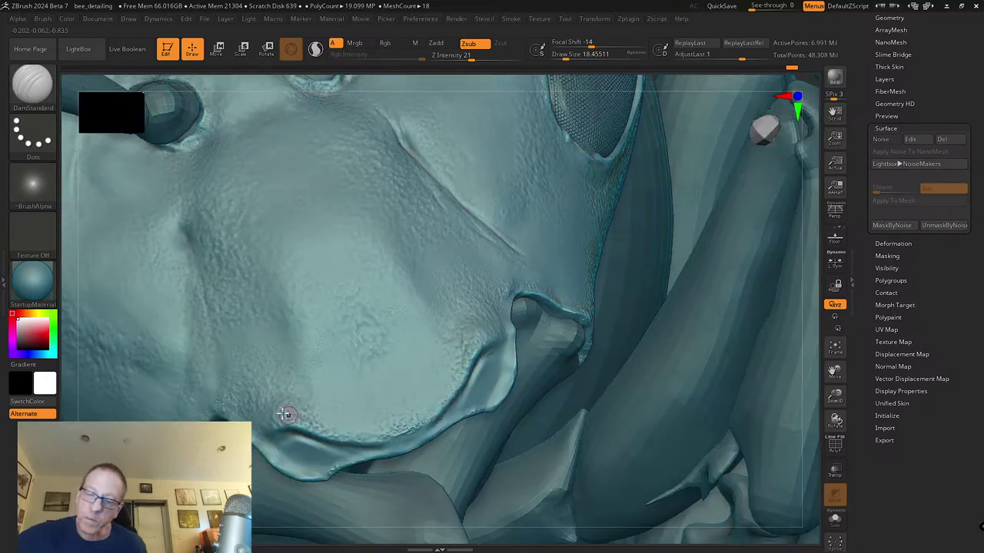
pyautogui.moveTo(317, 439); pyautogui.dragTo(270, 439, button='right')
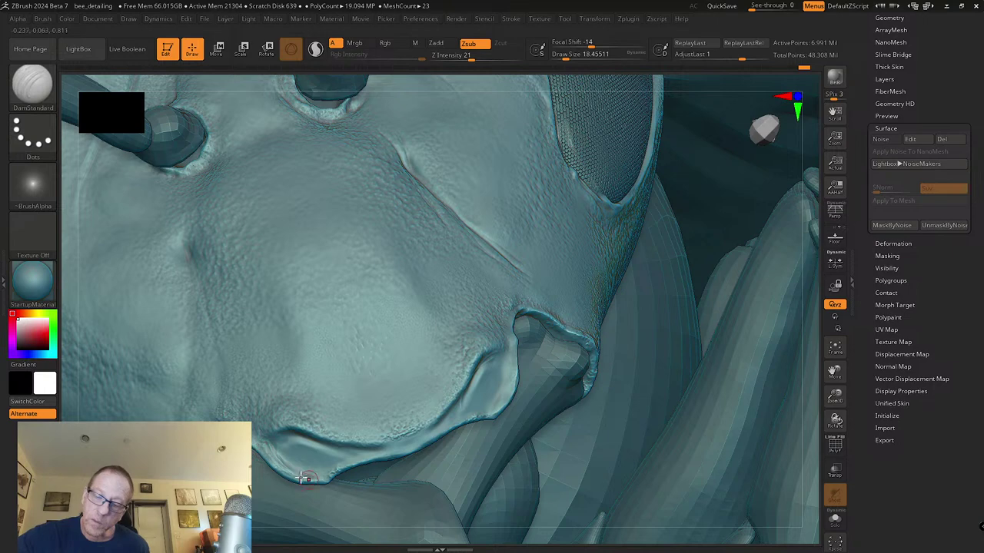
pyautogui.moveTo(506, 365); pyautogui.dragTo(459, 347, button='right')
# Step: Switch to the Bee_from_scan_002 subtool and examine the scan's lower face, mandible joints and antennae up close
pyautogui.click(47, 98)
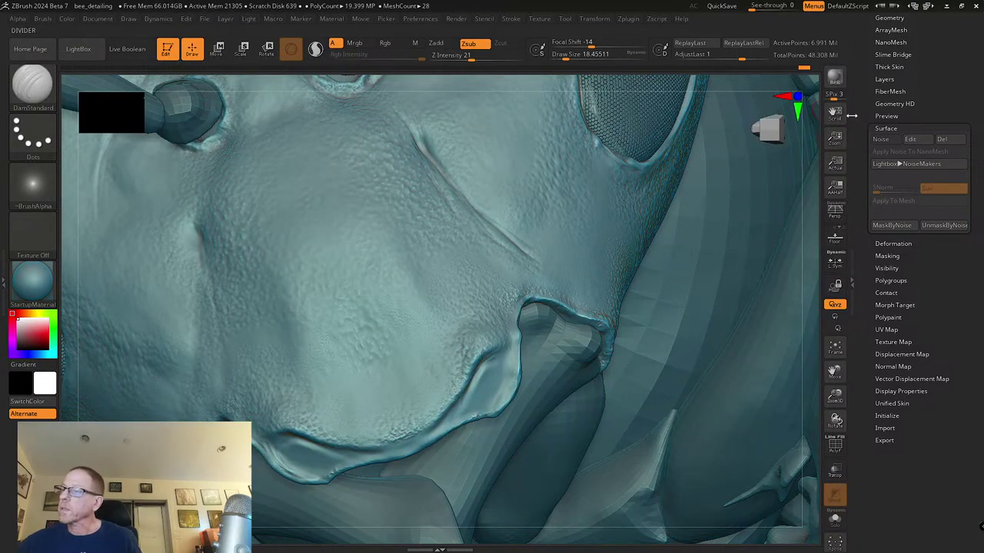
pyautogui.scroll(5, 886, 230)
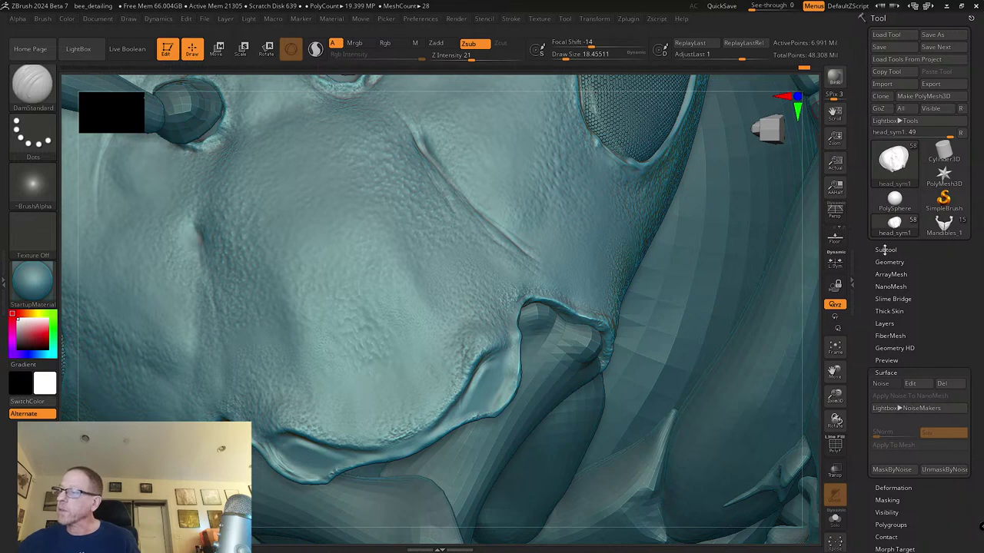
pyautogui.click(886, 250)
pyautogui.moveTo(865, 141); pyautogui.dragTo(870, 210)
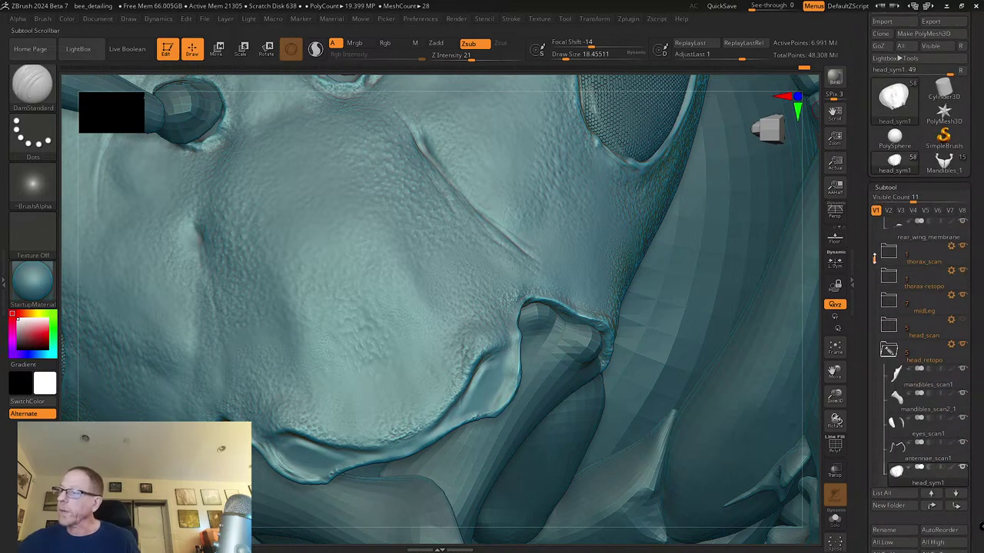
pyautogui.moveTo(874, 258); pyautogui.dragTo(874, 223)
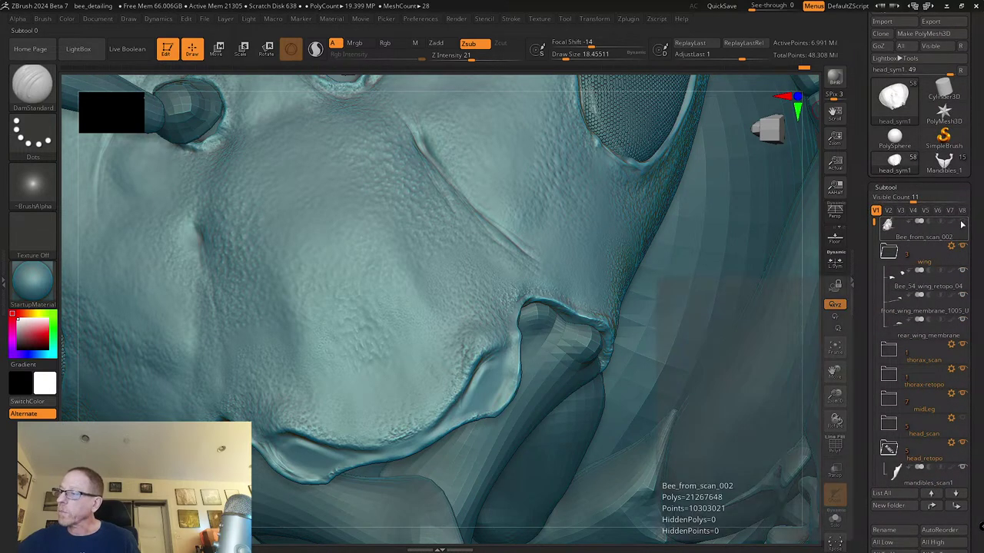
pyautogui.click(937, 236)
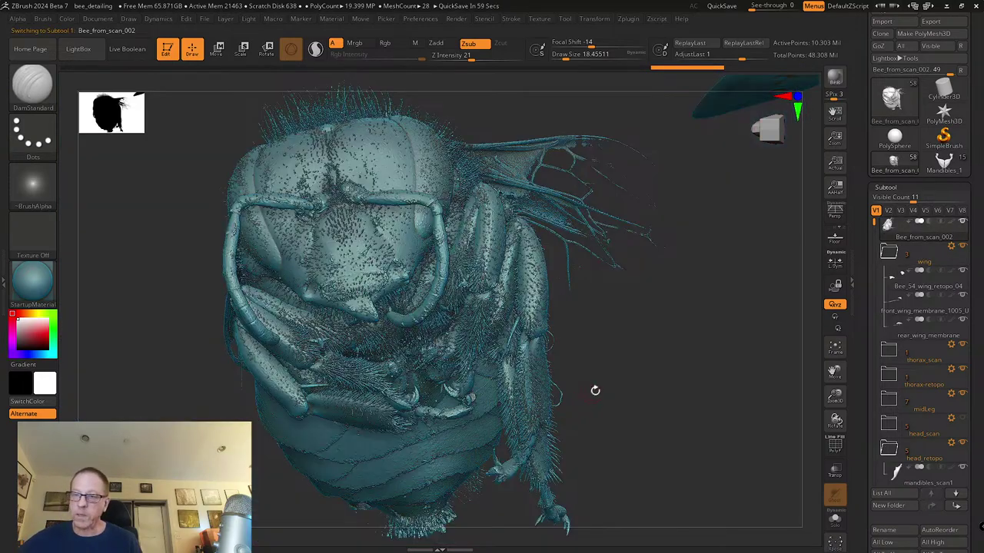
pyautogui.moveTo(627, 362); pyautogui.dragTo(741, 351)
pyautogui.moveTo(740, 351); pyautogui.dragTo(714, 297, button='right')
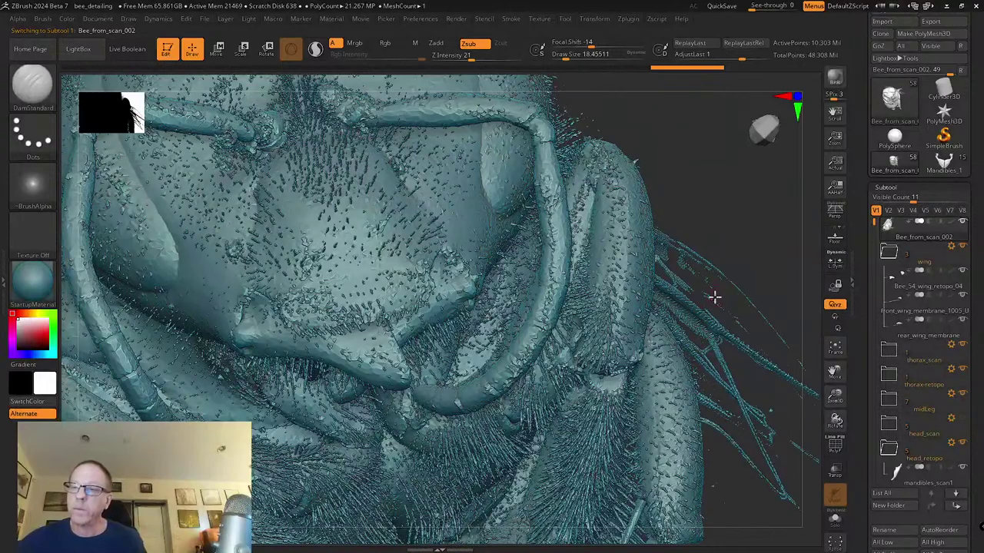
pyautogui.moveTo(737, 225); pyautogui.dragTo(718, 246, button='right')
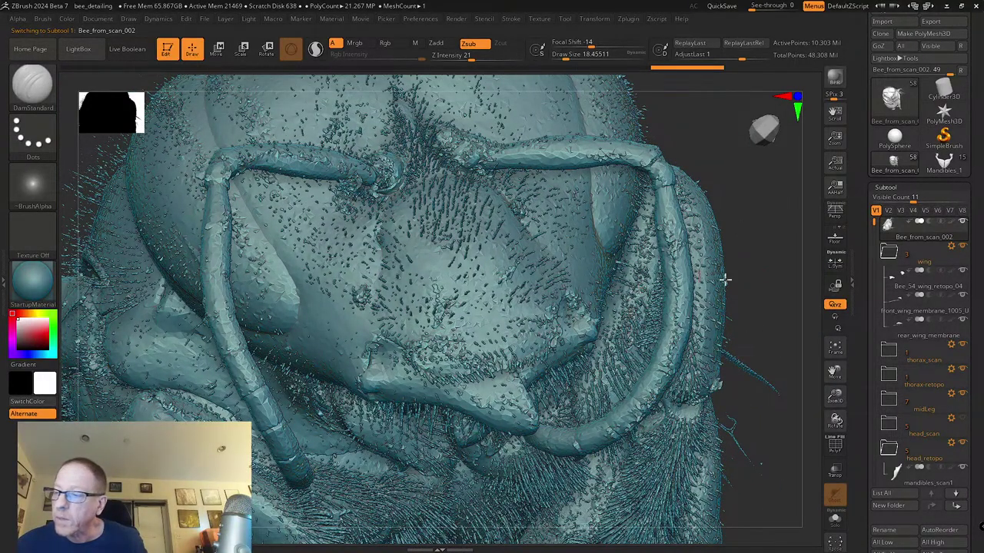
pyautogui.moveTo(760, 278); pyautogui.dragTo(762, 274, button='right')
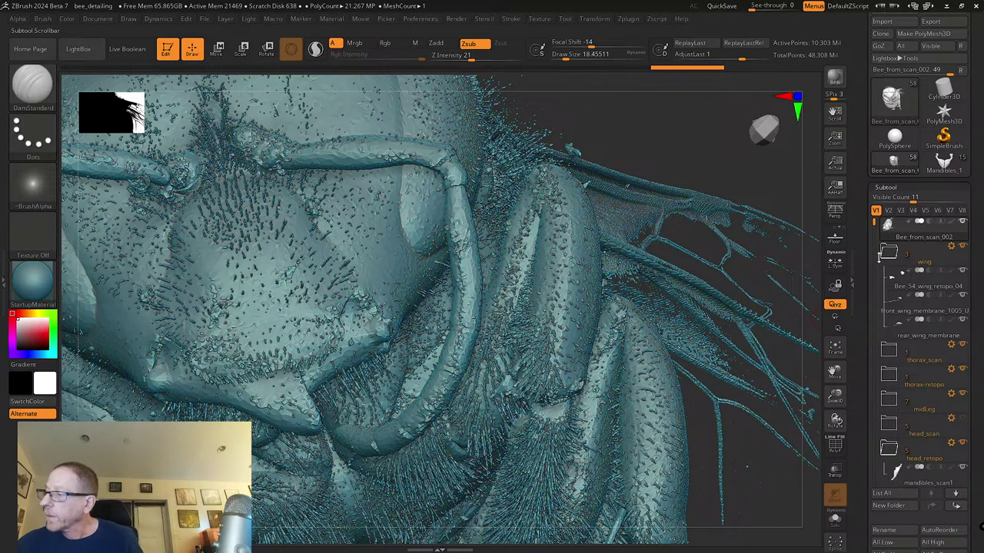
# Step: Reselect the head_sym1 subtool and bring the sculpted head back into full view
pyautogui.moveTo(875, 229); pyautogui.dragTo(864, 303)
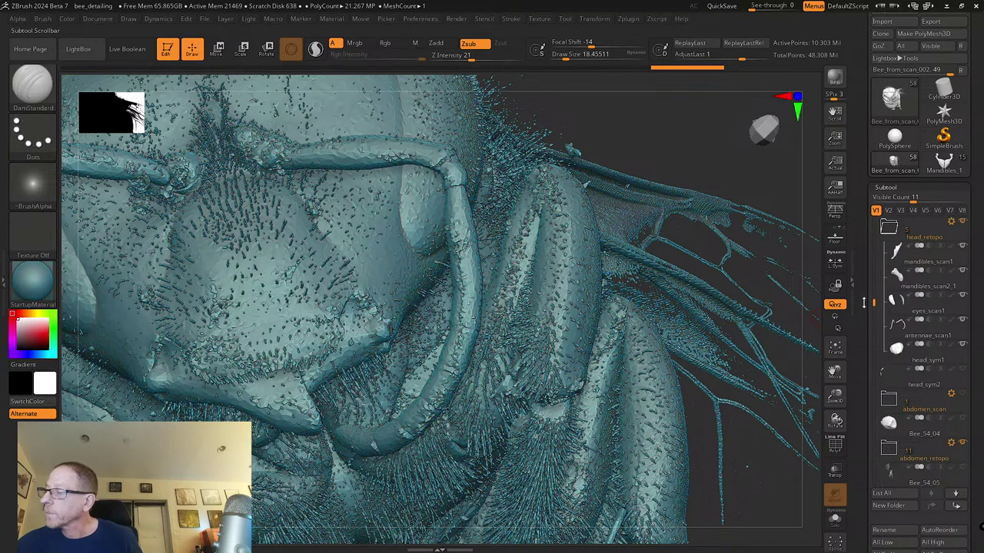
pyautogui.click(937, 370)
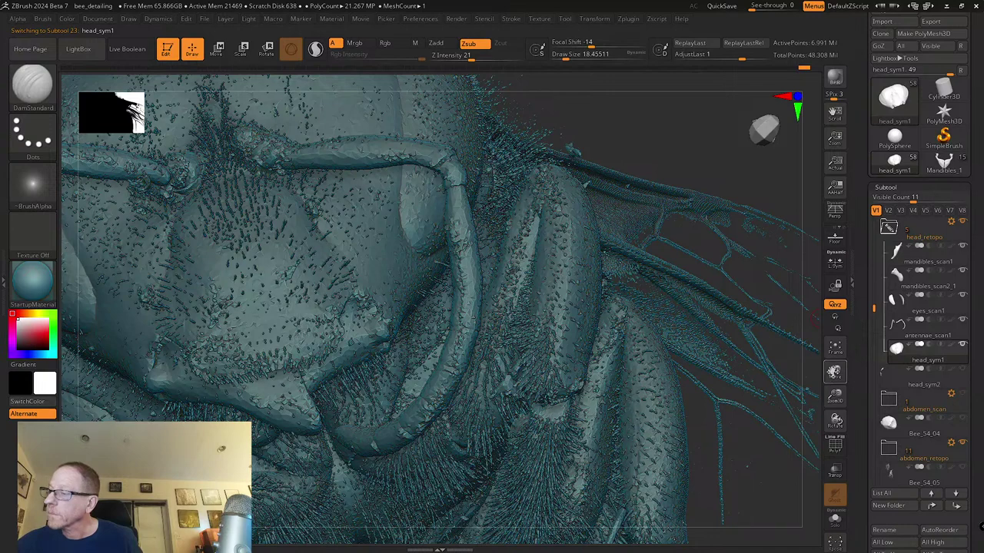
pyautogui.click(836, 348)
pyautogui.moveTo(703, 377); pyautogui.dragTo(615, 336)
pyautogui.moveTo(555, 353); pyautogui.dragTo(687, 304)
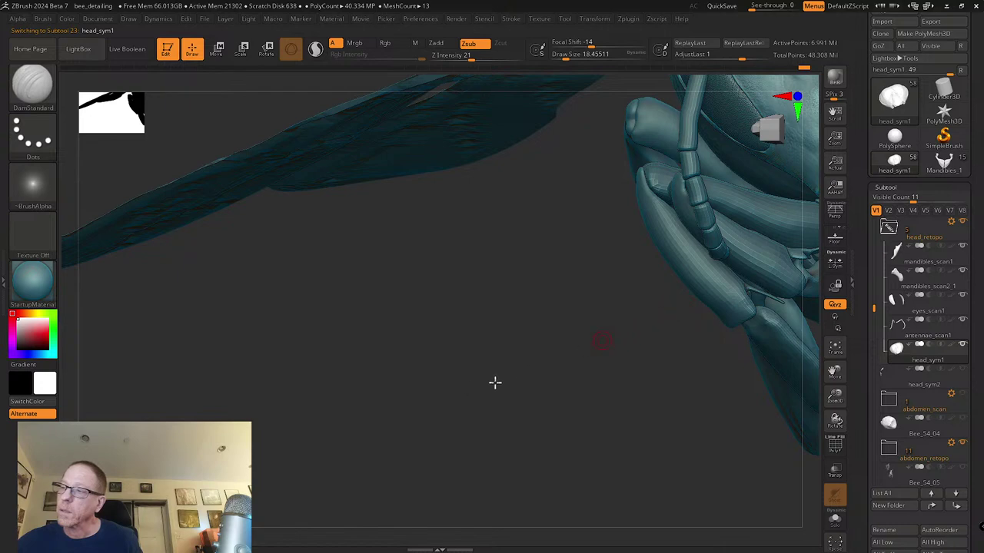
pyautogui.moveTo(507, 378); pyautogui.dragTo(638, 284)
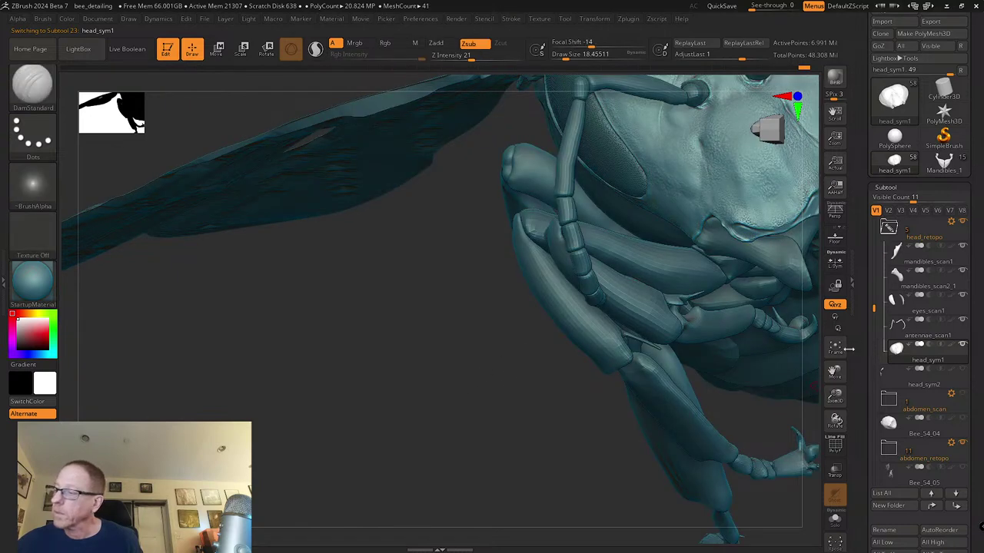
pyautogui.click(836, 348)
pyautogui.moveTo(819, 324); pyautogui.dragTo(248, 343)
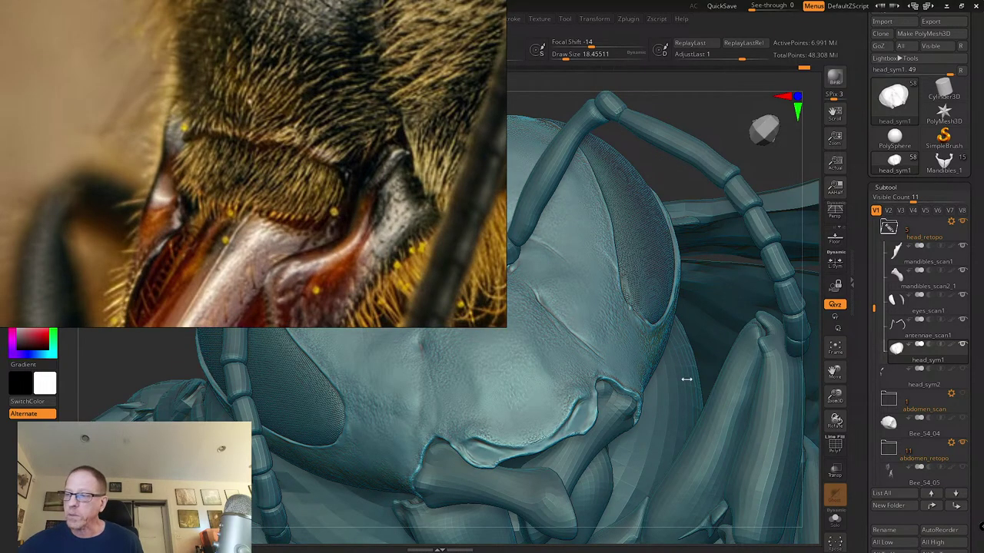
# Step: Examine the plate between the face and mouthparts in the bee reference photo and compare it with the sculpted head
pyautogui.moveTo(770, 165); pyautogui.dragTo(472, 412)
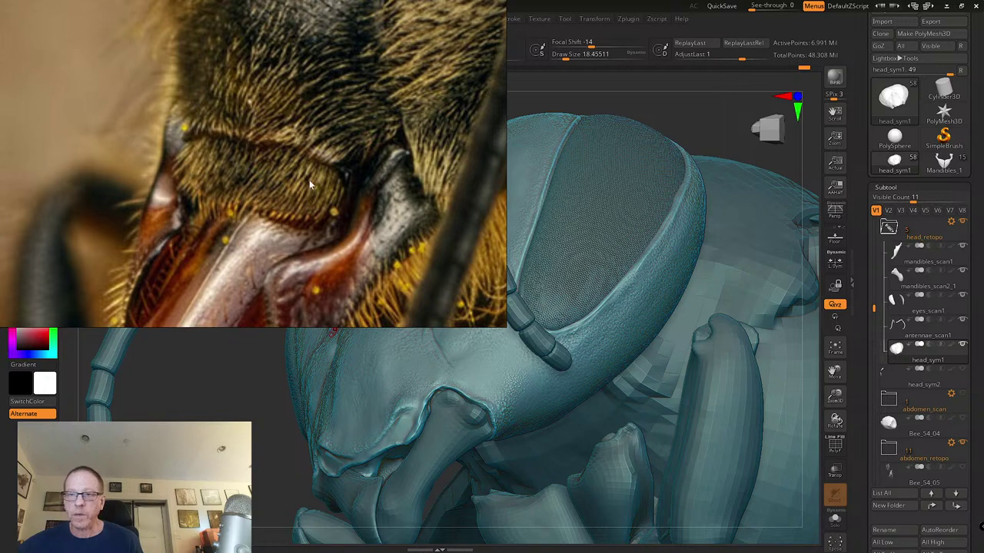
pyautogui.scroll(-10, 310, 184)
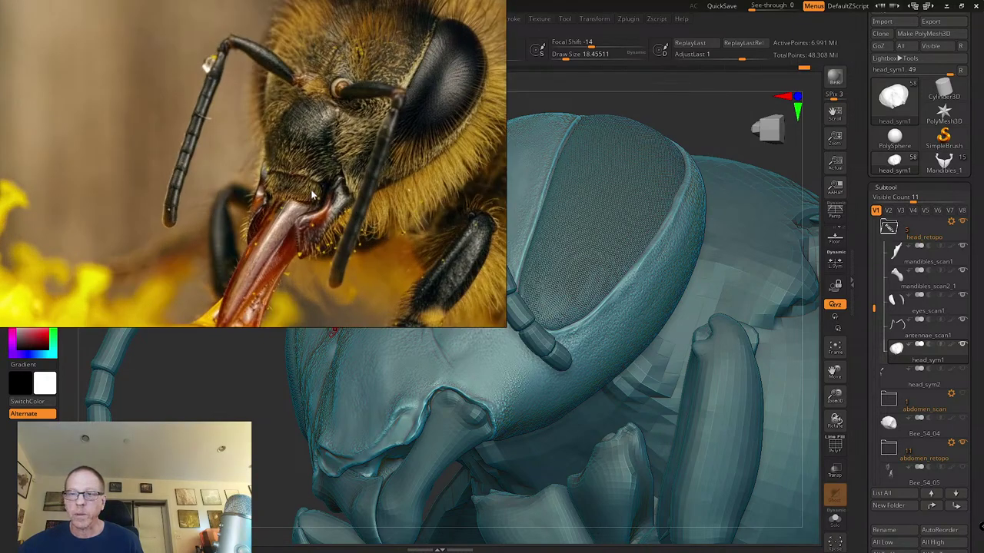
pyautogui.scroll(10, 312, 196)
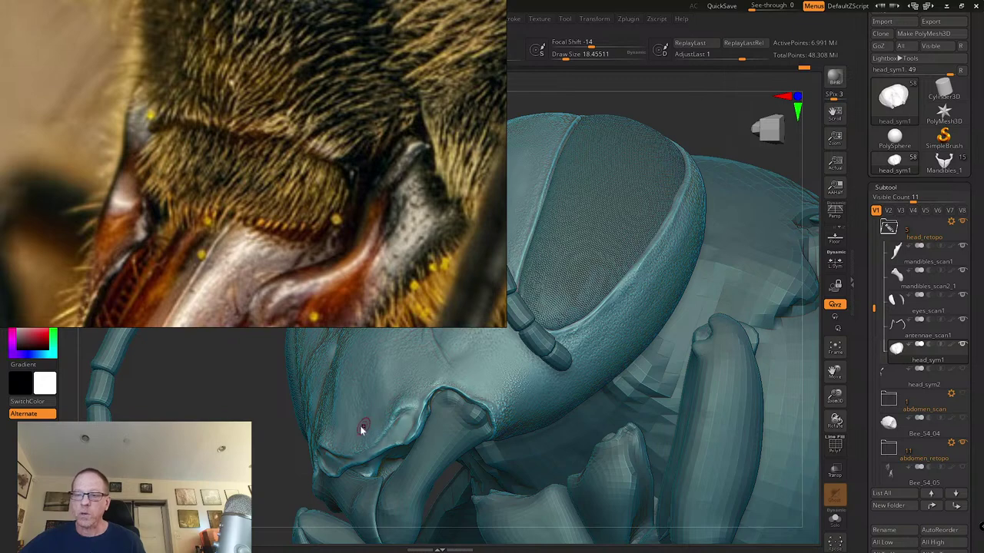
pyautogui.moveTo(219, 421); pyautogui.dragTo(369, 419)
pyautogui.moveTo(331, 392); pyautogui.dragTo(349, 446)
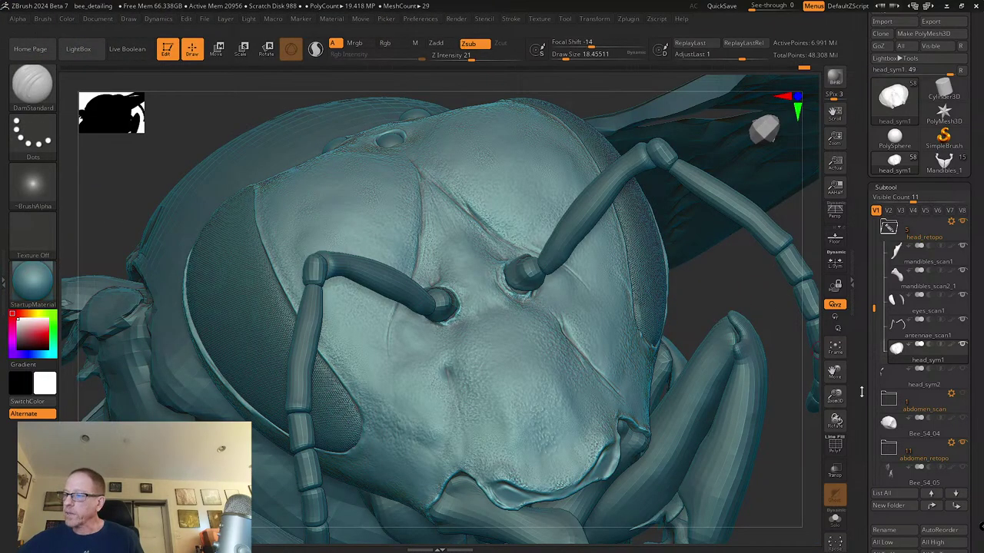
# Step: Drop the head to subdivision level 1 and smooth out the folds along the face's lower rim with a draw size of about 35
pyautogui.moveTo(862, 392); pyautogui.dragTo(862, 35)
pyautogui.moveTo(858, 438); pyautogui.dragTo(856, 365)
pyautogui.click(892, 339)
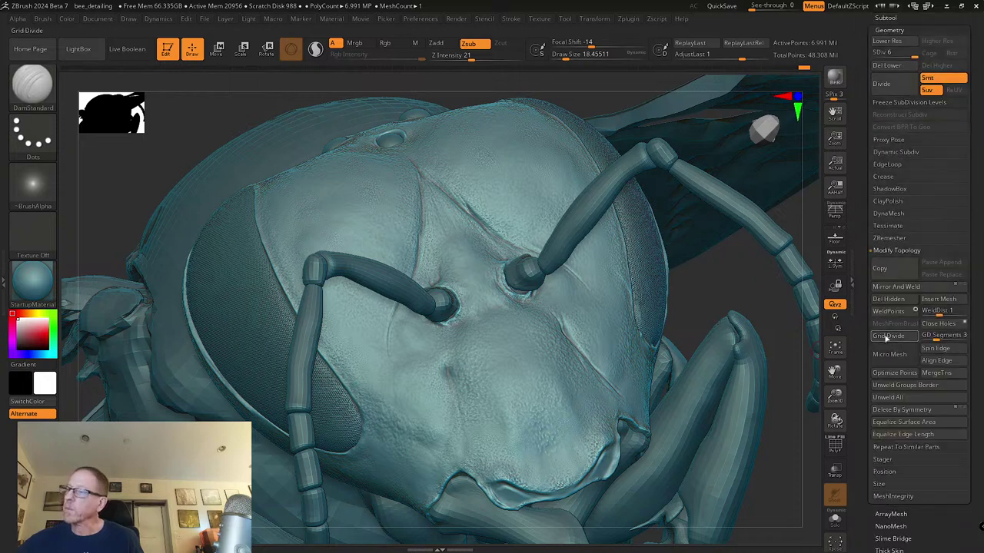
pyautogui.click(875, 51)
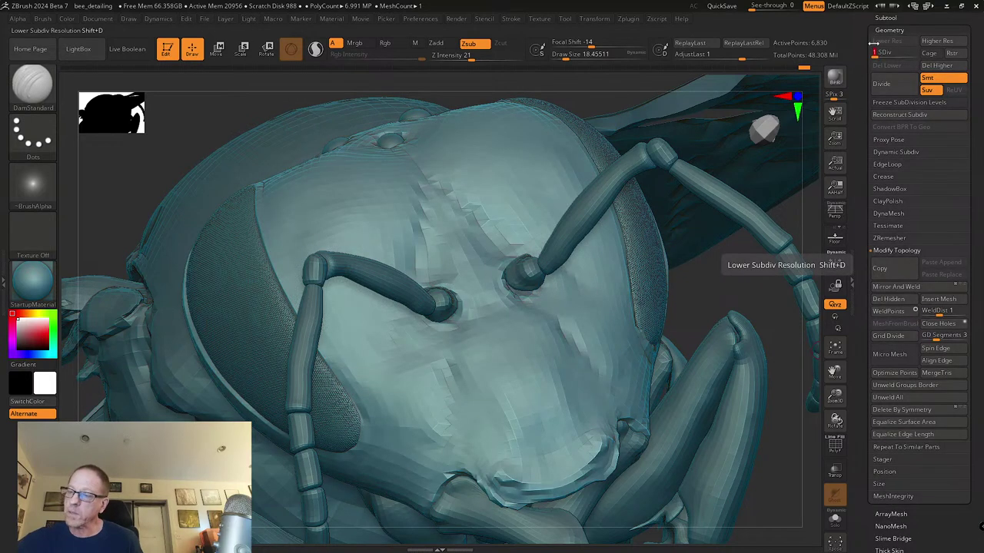
pyautogui.press('s')
pyautogui.moveTo(588, 450); pyautogui.dragTo(595, 449)
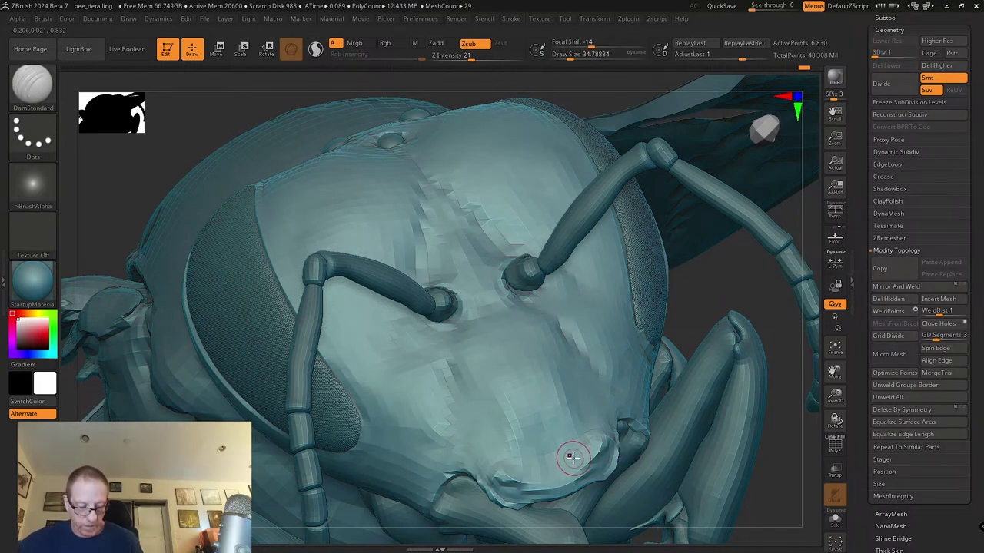
pyautogui.press('shift')
pyautogui.moveTo(582, 465)
pyautogui.keyDown('shift'); pyautogui.mouseDown()
pyautogui.moveTo(507, 477)
pyautogui.moveTo(578, 441)
pyautogui.moveTo(505, 456)
pyautogui.moveTo(494, 469)
pyautogui.moveTo(551, 453)
pyautogui.moveTo(547, 477)
pyautogui.moveTo(599, 439)
pyautogui.moveTo(501, 469)
pyautogui.moveTo(585, 466)
pyautogui.mouseUp(); pyautogui.keyUp('shift')
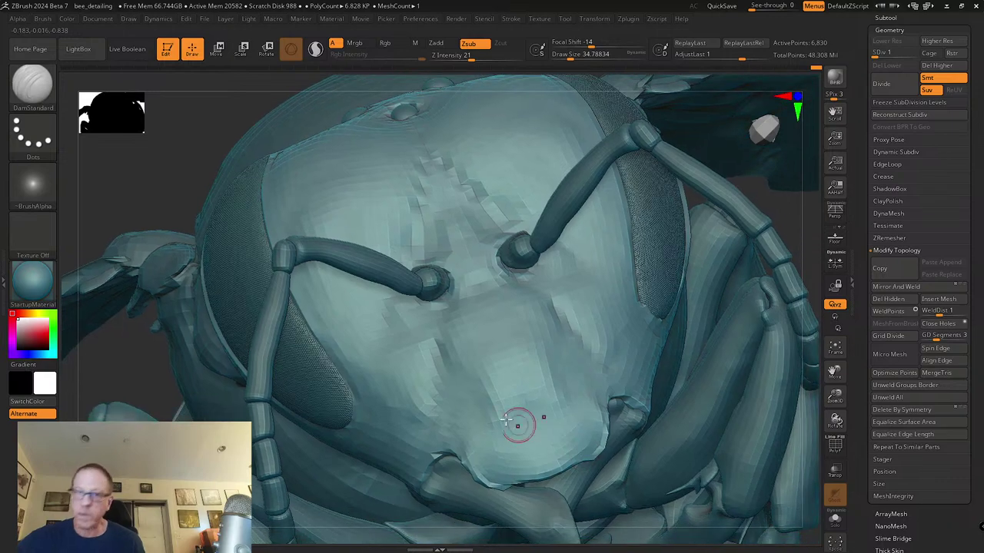
# Step: Reshape the face's lower rim between the mandible notches using the Move brush at a draw size of about 74
pyautogui.press('b')
pyautogui.click(341, 95)
pyautogui.press('s')
pyautogui.moveTo(549, 427); pyautogui.dragTo(562, 426)
pyautogui.moveTo(570, 470)
pyautogui.mouseDown()
pyautogui.moveTo(576, 479)
pyautogui.moveTo(562, 476)
pyautogui.moveTo(602, 443)
pyautogui.moveTo(608, 458)
pyautogui.moveTo(571, 433)
pyautogui.moveTo(576, 475)
pyautogui.moveTo(605, 453)
pyautogui.mouseUp()
pyautogui.press('shift')
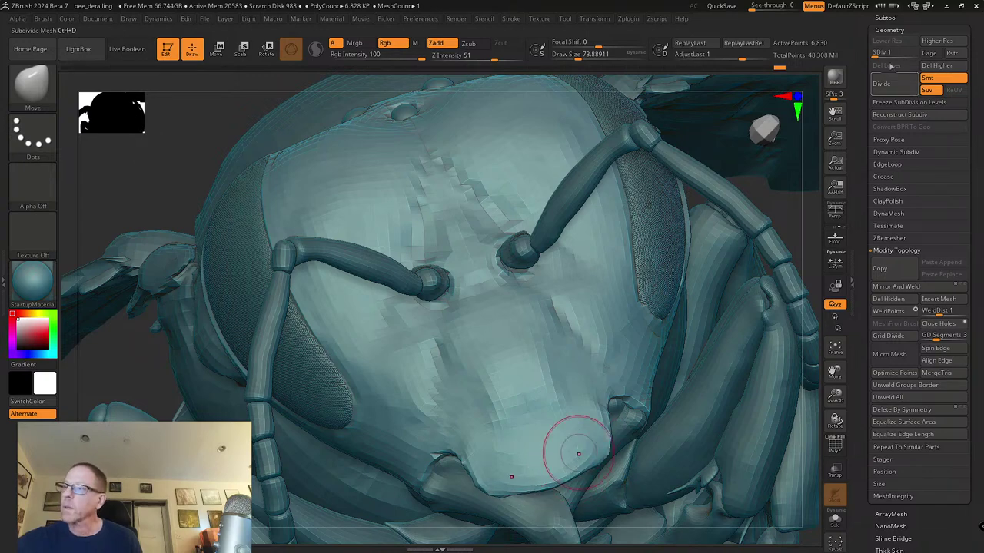
# Step: Raise the head to subdivision level 4 and smooth away the remaining folds and texture above the lower rim
pyautogui.click(896, 55)
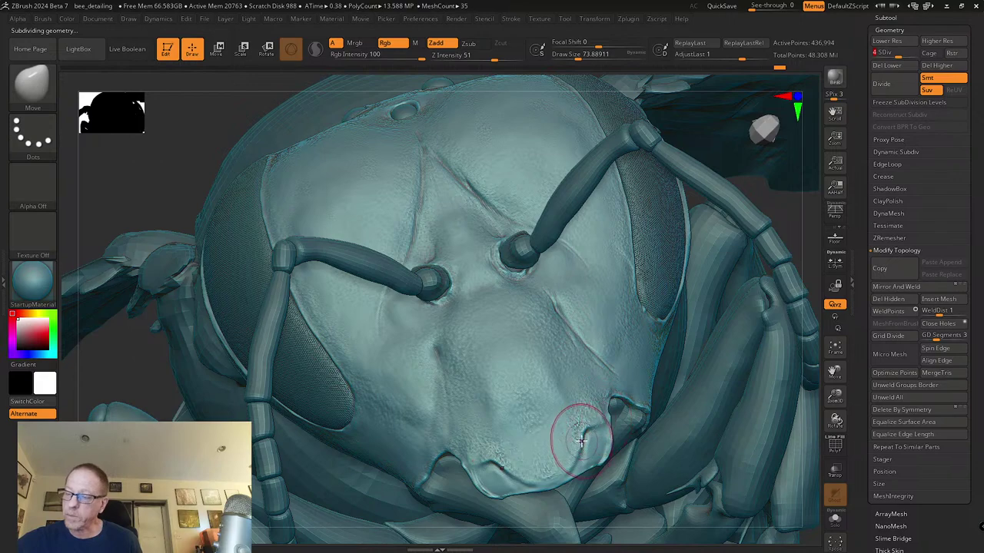
pyautogui.press('shift')
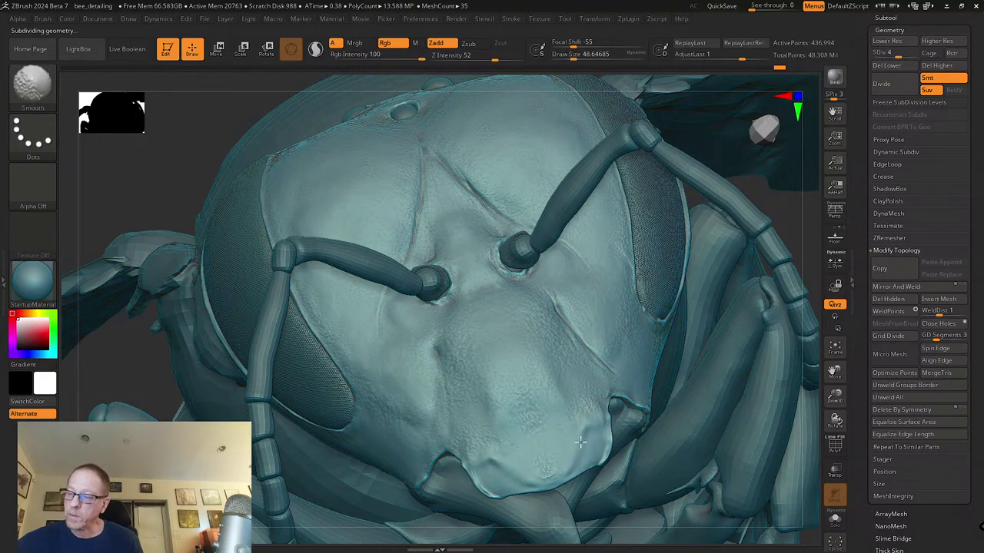
pyautogui.moveTo(591, 437)
pyautogui.keyDown('shift'); pyautogui.mouseDown()
pyautogui.moveTo(583, 446)
pyautogui.moveTo(604, 453)
pyautogui.mouseUp(); pyautogui.keyUp('shift')
# Step: Sculpt a stepped ridge across the lower face between the two mandible notches with the SK_Cloth brush at draw size 20
pyautogui.click(32, 85)
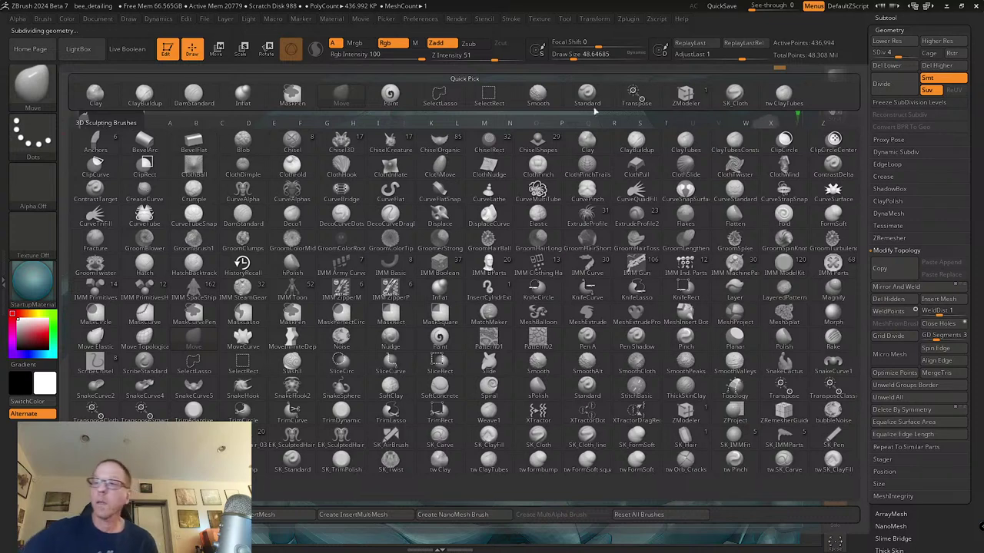
pyautogui.click(735, 94)
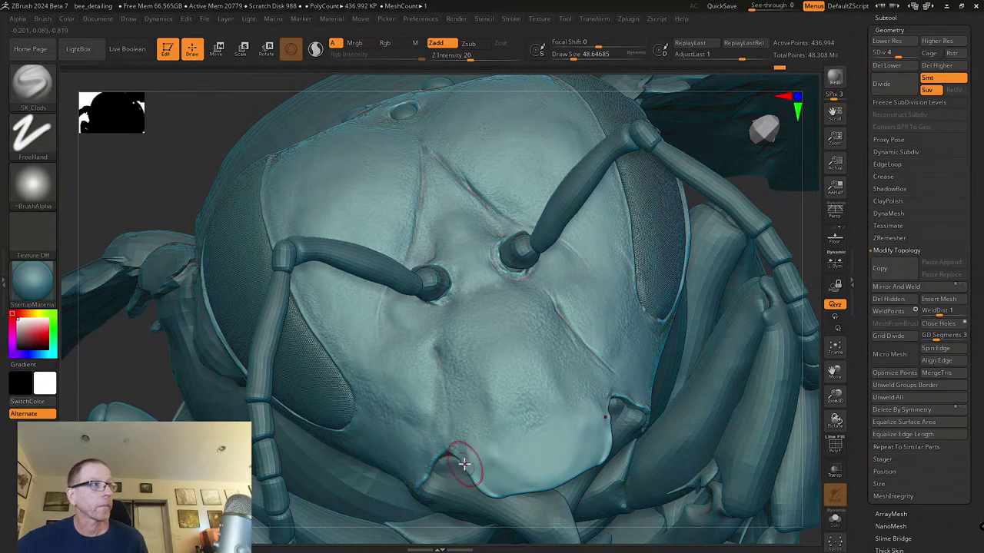
pyautogui.moveTo(621, 402)
pyautogui.mouseDown(button='right')
pyautogui.moveTo(601, 419)
pyautogui.moveTo(597, 402)
pyautogui.mouseUp(button='right')
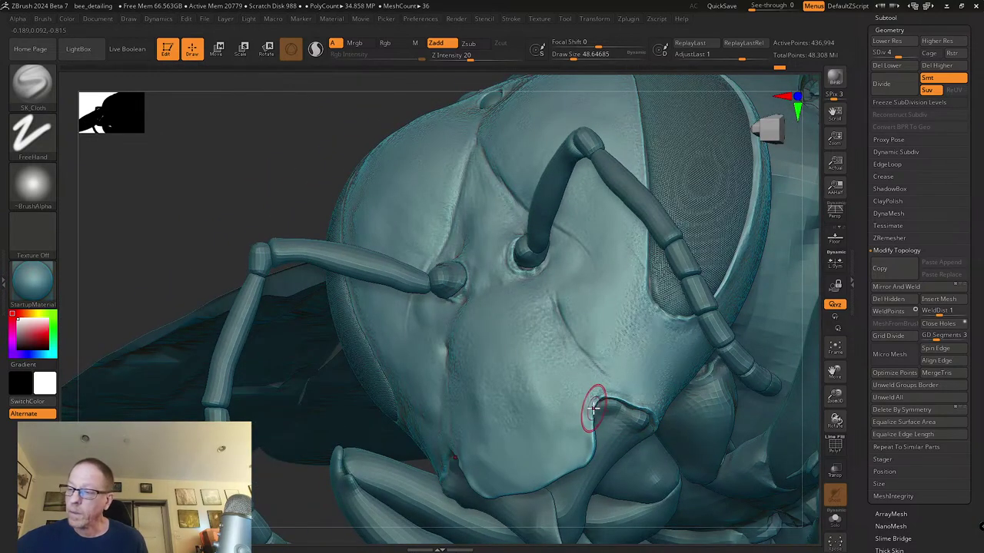
pyautogui.press('s')
pyautogui.moveTo(527, 439)
pyautogui.mouseDown()
pyautogui.moveTo(509, 432)
pyautogui.moveTo(589, 407)
pyautogui.mouseUp()
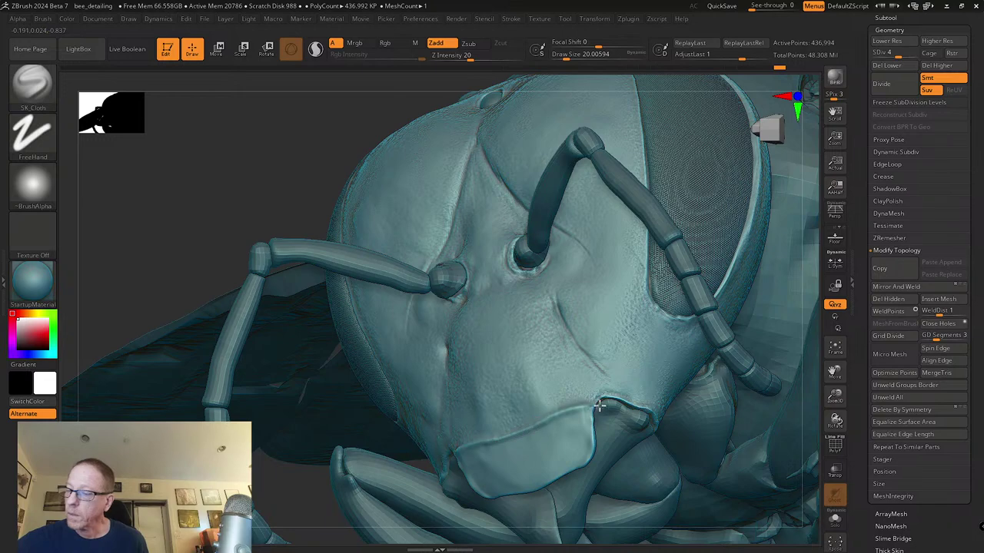
pyautogui.moveTo(584, 404)
pyautogui.mouseDown(button='right')
pyautogui.moveTo(584, 415)
pyautogui.moveTo(603, 418)
pyautogui.moveTo(546, 426)
pyautogui.mouseUp(button='right')
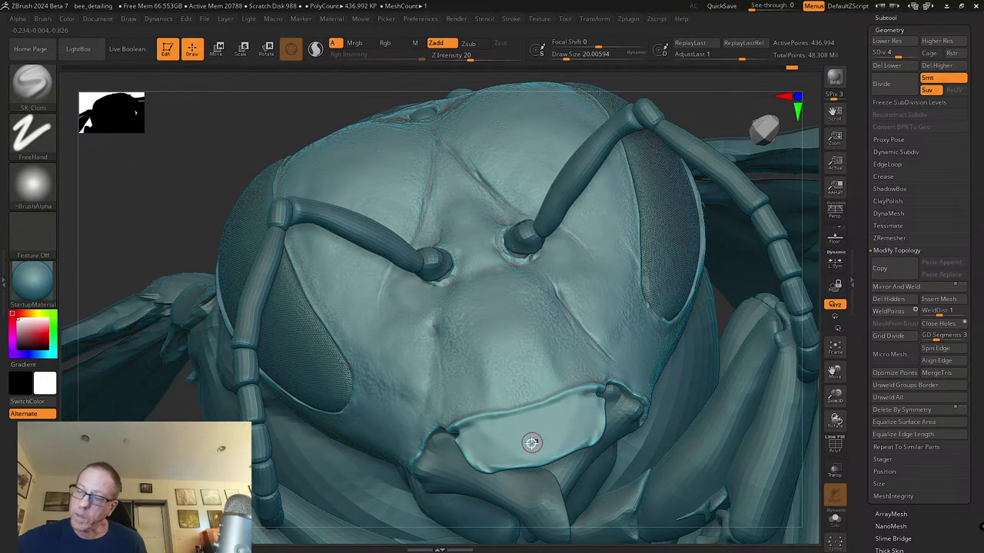
# Step: Build up the face just above the new ridge with the tw ClayTubes brush at a draw size of about 31
pyautogui.press('b')
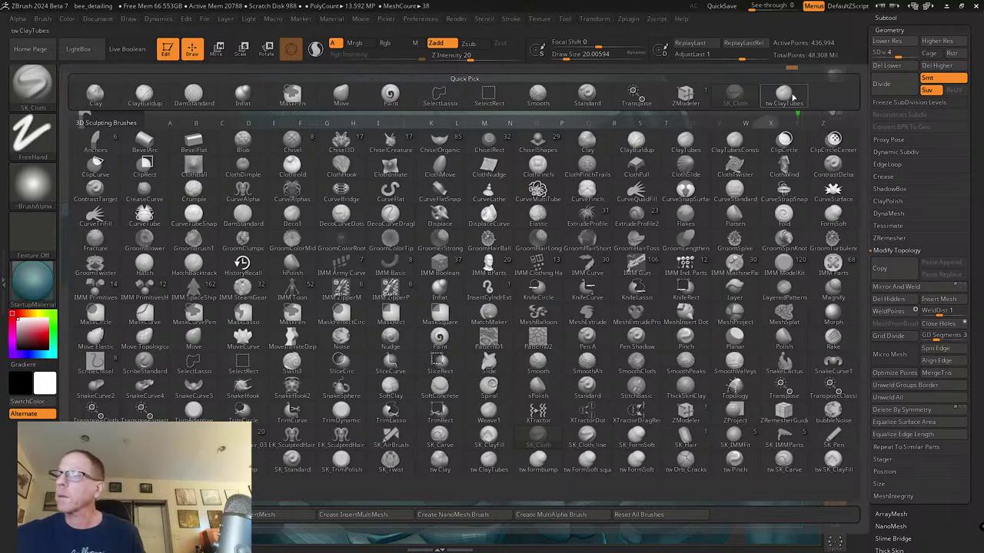
pyautogui.click(783, 94)
pyautogui.press('s')
pyautogui.moveTo(585, 385); pyautogui.dragTo(581, 385)
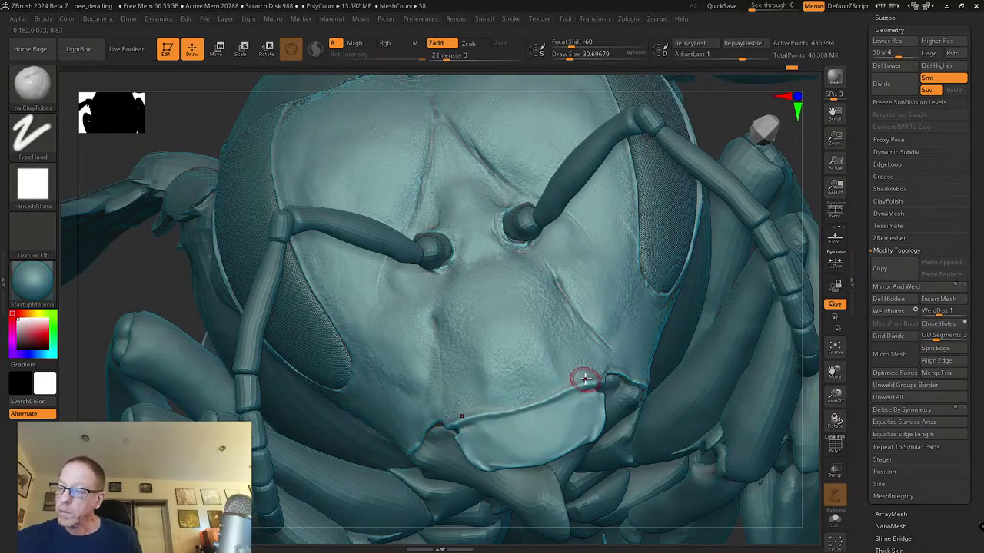
pyautogui.moveTo(582, 377); pyautogui.dragTo(588, 371, button='right')
pyautogui.moveTo(589, 371); pyautogui.dragTo(595, 368)
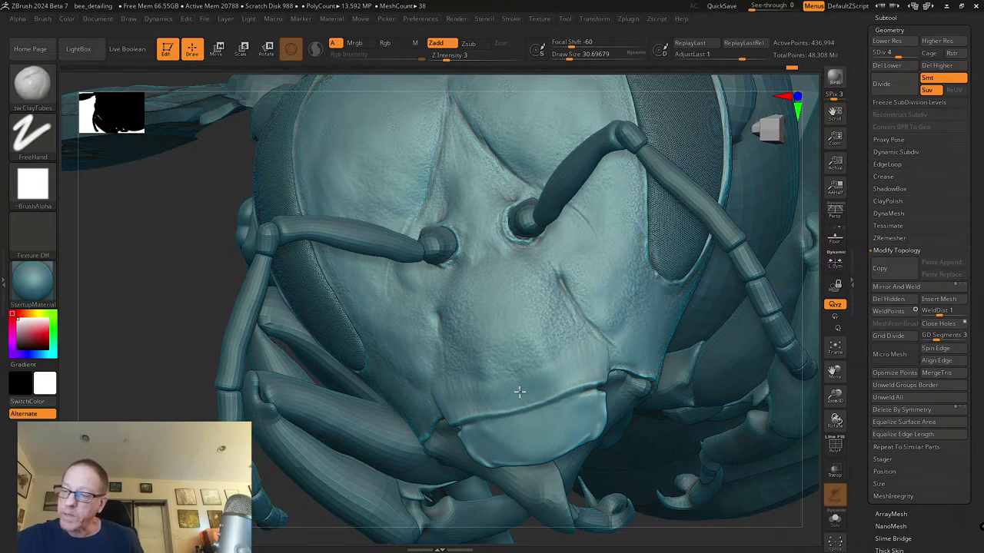
# Step: Add soft clay strokes over the plate below the ridge and out toward its corner at the mandible notch
pyautogui.moveTo(600, 358); pyautogui.dragTo(603, 378, button='right')
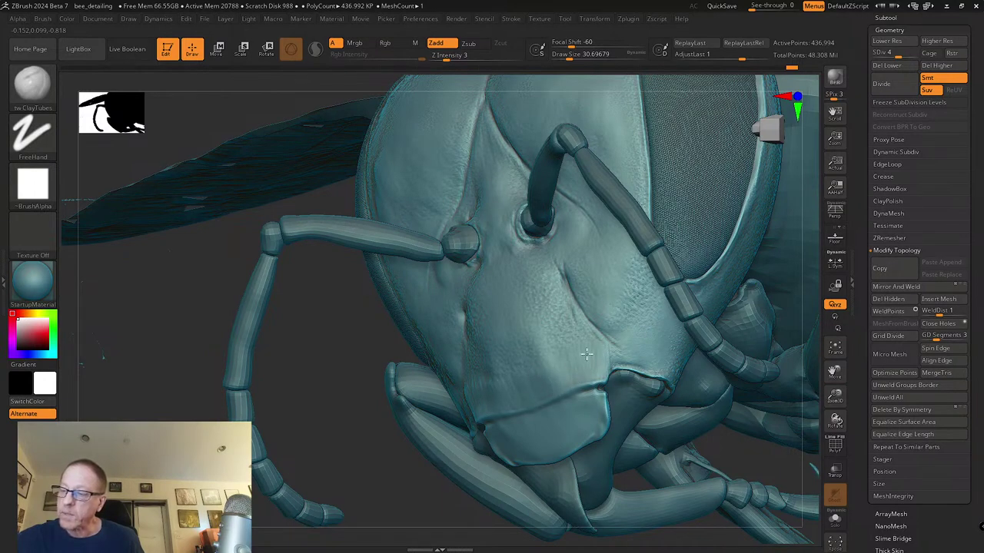
pyautogui.moveTo(593, 373); pyautogui.dragTo(567, 417, button='right')
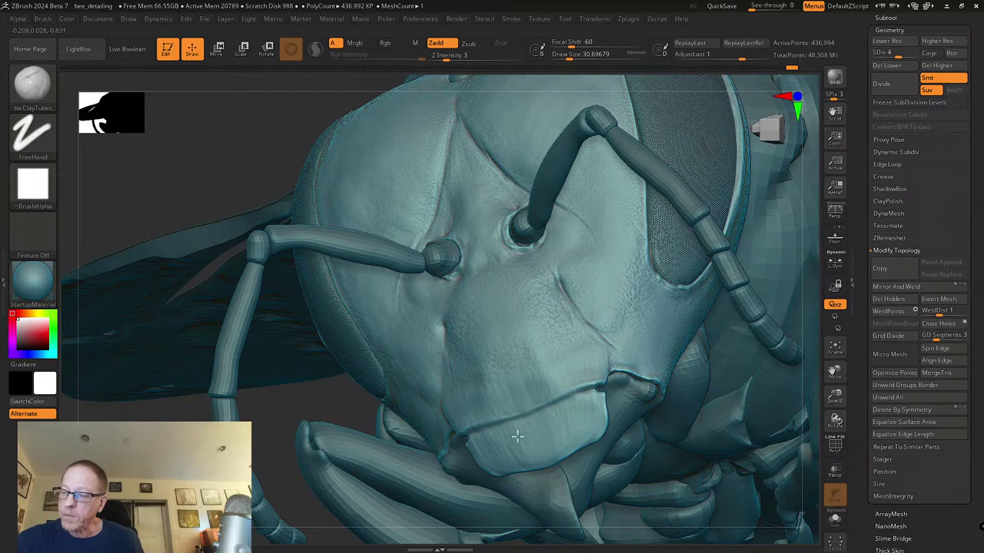
pyautogui.moveTo(502, 444); pyautogui.dragTo(483, 450, button='right')
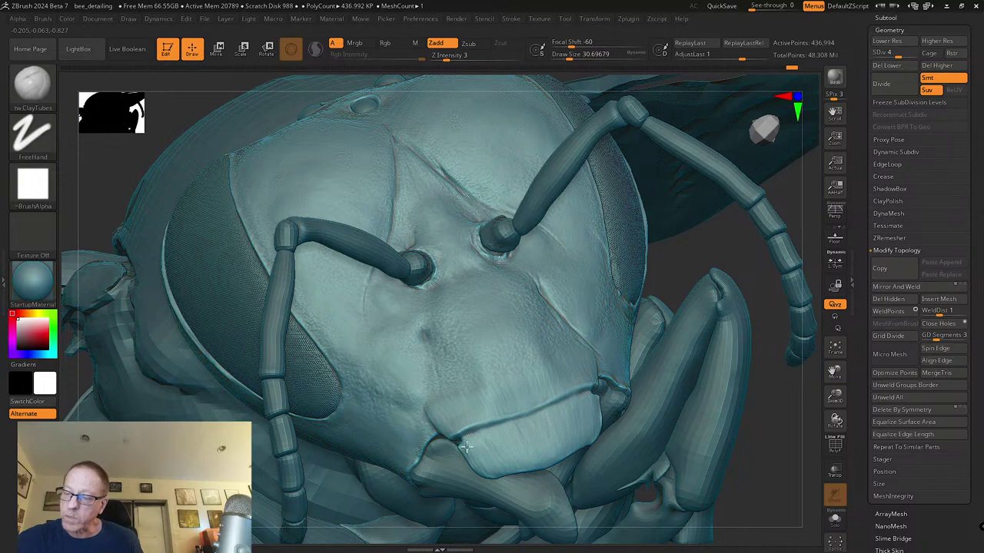
# Step: Refine the surface of the lower plate and the face just above the ridge with more soft tw ClayTubes strokes
pyautogui.moveTo(555, 452); pyautogui.dragTo(554, 423, button='right')
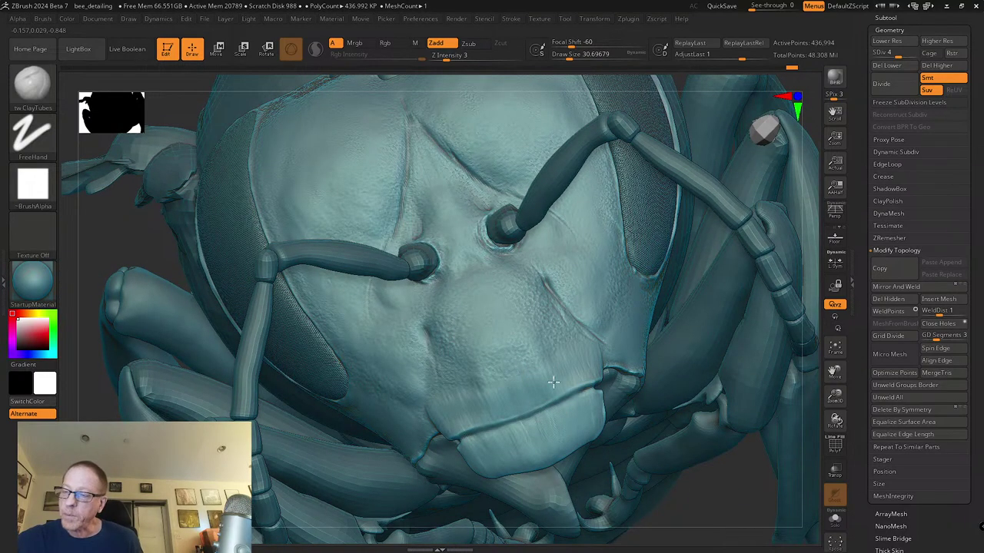
pyautogui.moveTo(584, 344); pyautogui.dragTo(593, 356, button='right')
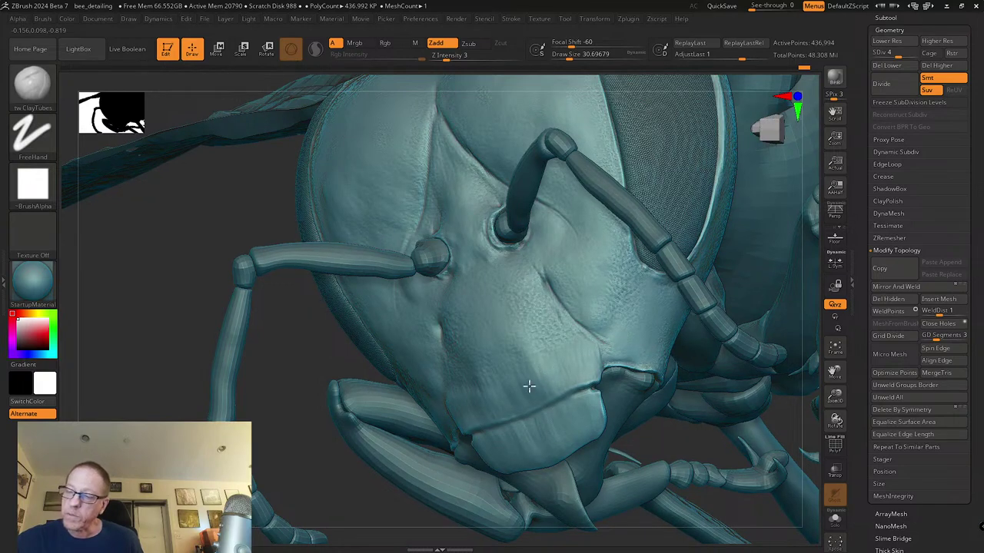
pyautogui.moveTo(687, 340); pyautogui.dragTo(727, 344, button='right')
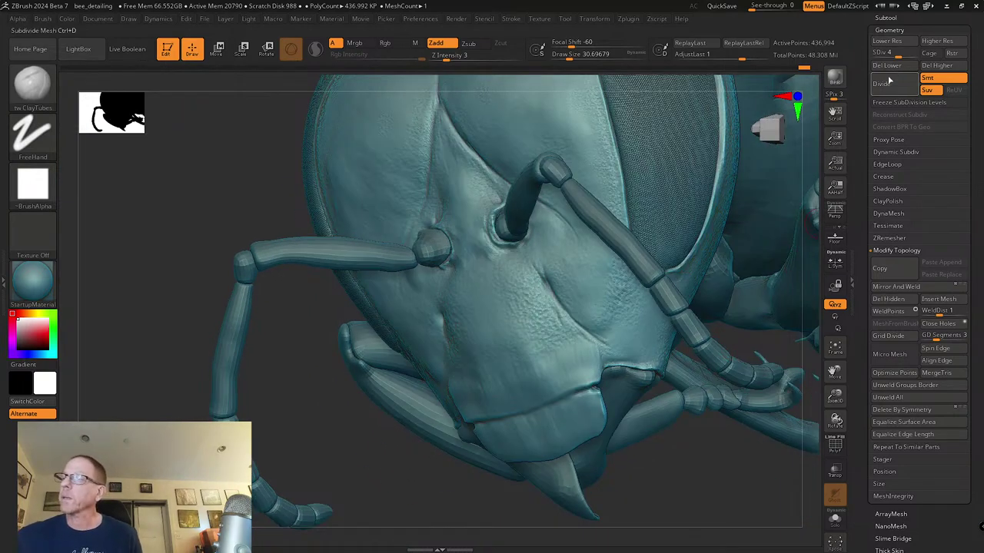
# Step: Raise the head to subdivision level 5 and lay fine lengthwise clay strokes across the lower plate
pyautogui.click(906, 53)
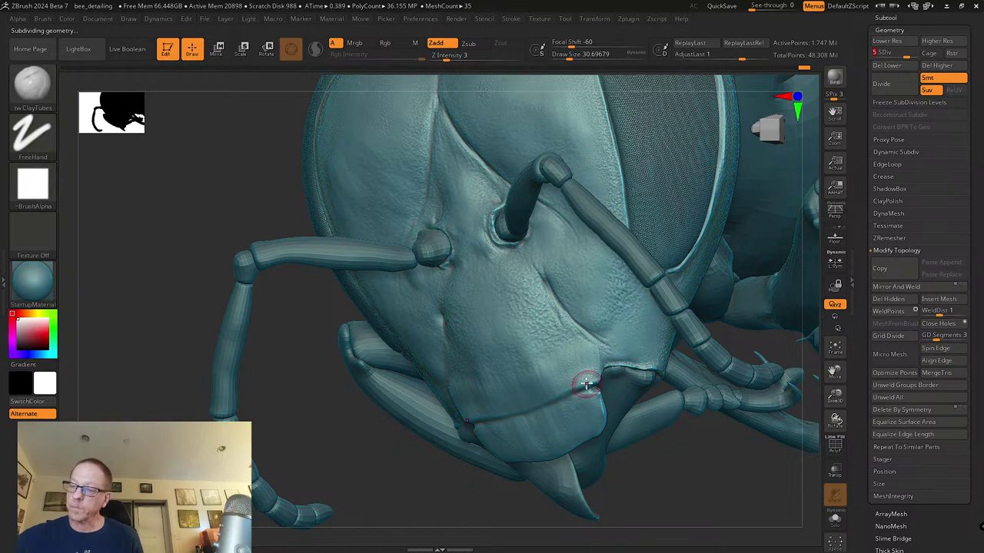
pyautogui.moveTo(582, 380); pyautogui.dragTo(584, 353, button='right')
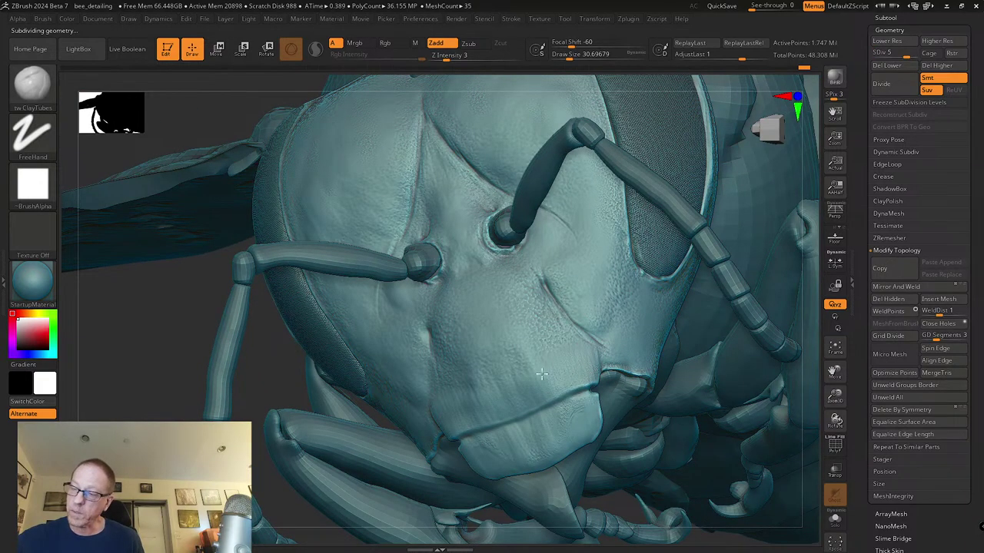
pyautogui.moveTo(504, 386); pyautogui.dragTo(523, 419, button='right')
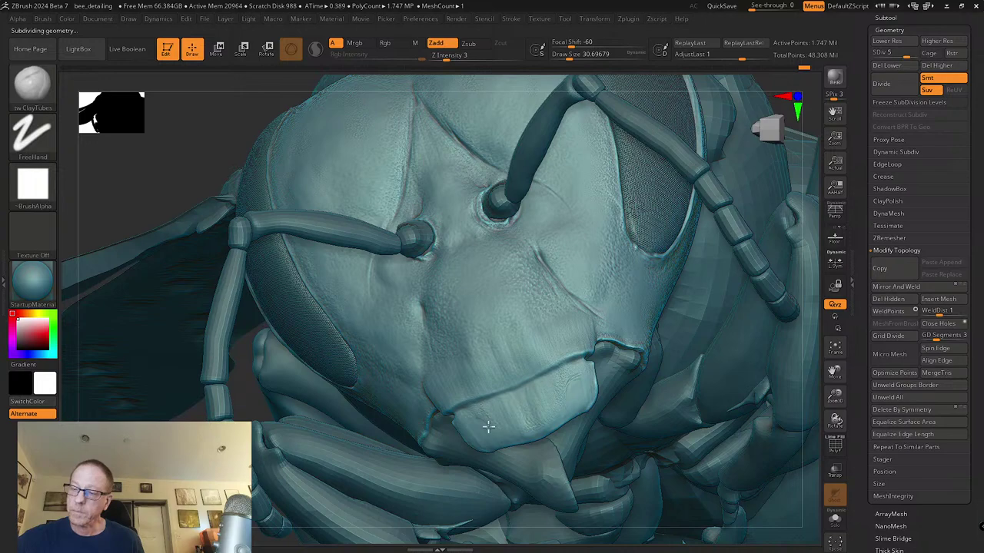
pyautogui.moveTo(483, 423); pyautogui.dragTo(468, 415, button='right')
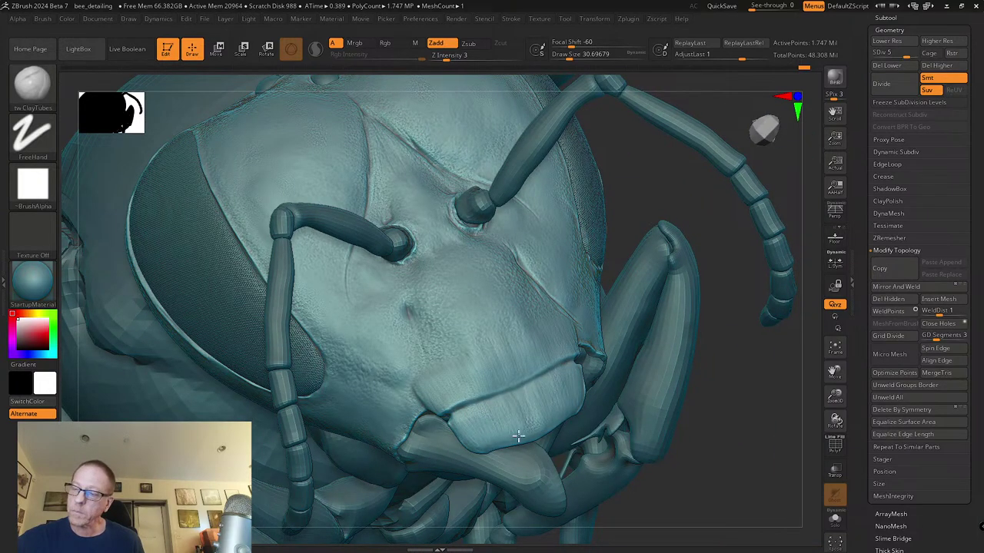
pyautogui.moveTo(554, 410); pyautogui.dragTo(527, 410, button='right')
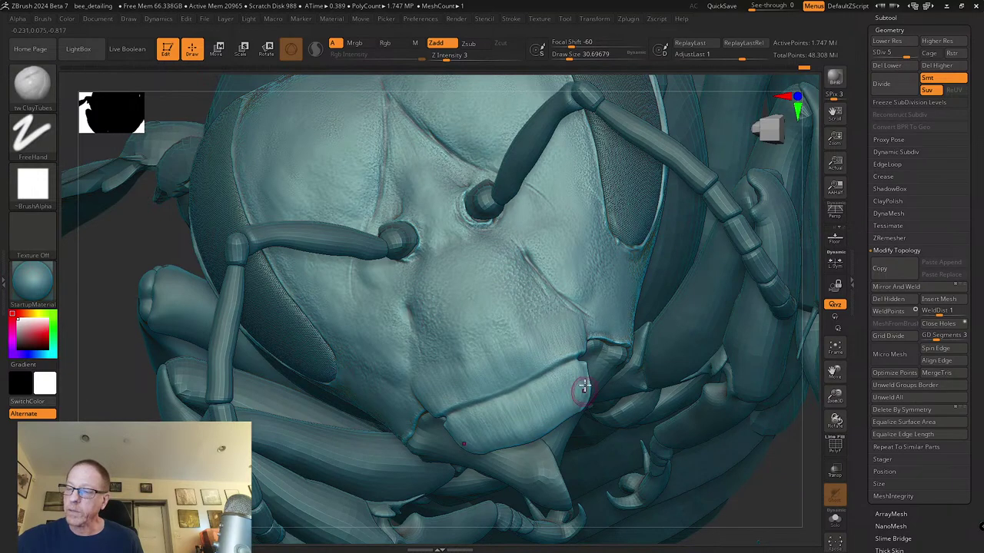
pyautogui.moveTo(584, 391); pyautogui.dragTo(576, 376, button='right')
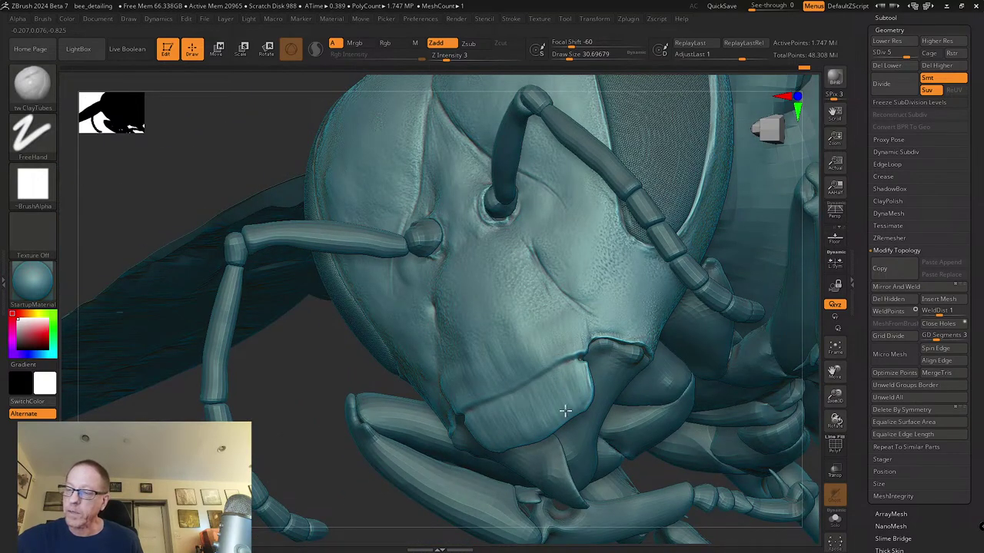
# Step: Smooth the clay strokes on the lower plate and along the face just above the ridge
pyautogui.press('shift')
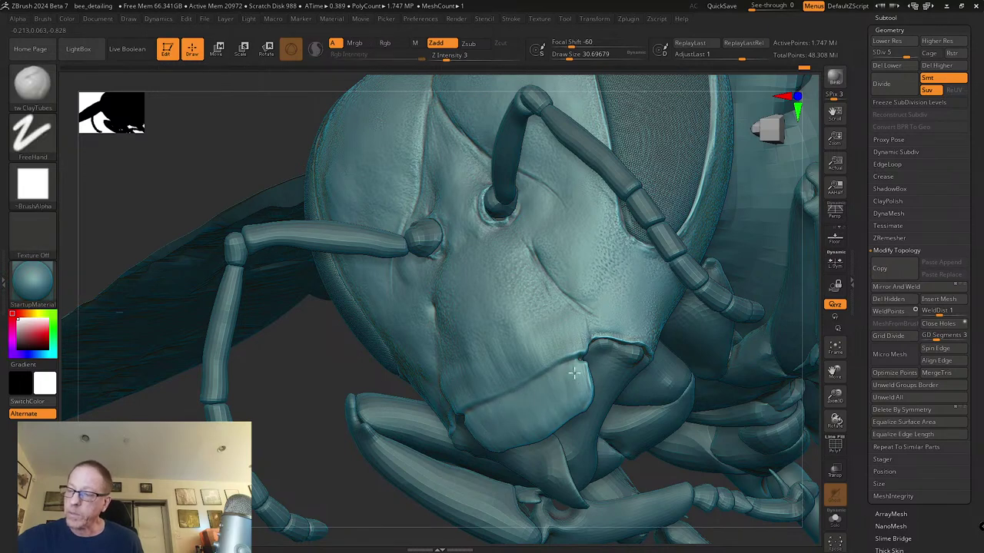
pyautogui.moveTo(562, 420)
pyautogui.mouseDown(button='right')
pyautogui.moveTo(558, 395)
pyautogui.moveTo(545, 391)
pyautogui.mouseUp(button='right')
pyautogui.press('shift')
pyautogui.moveTo(504, 415); pyautogui.dragTo(470, 422, button='right')
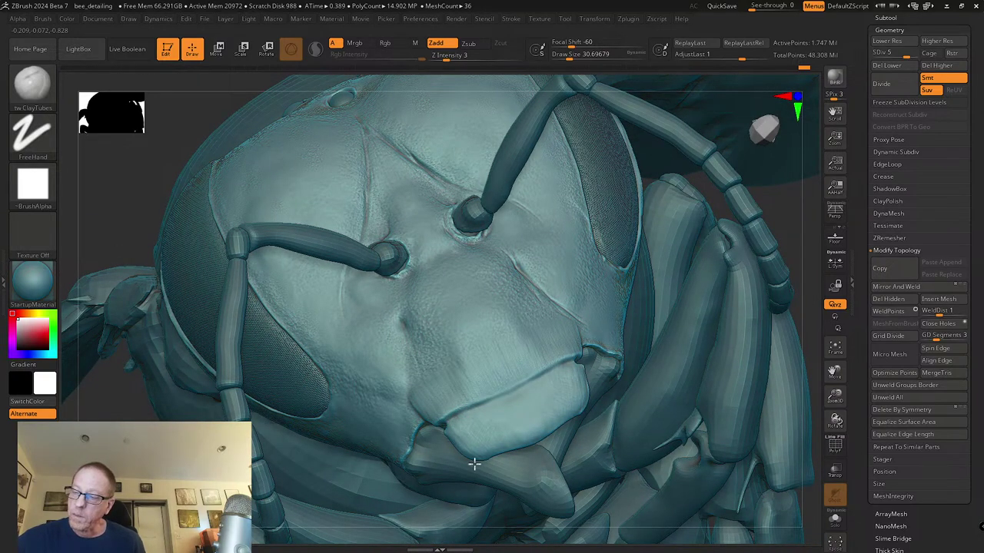
pyautogui.press('shift')
pyautogui.moveTo(530, 442); pyautogui.dragTo(538, 346, button='right')
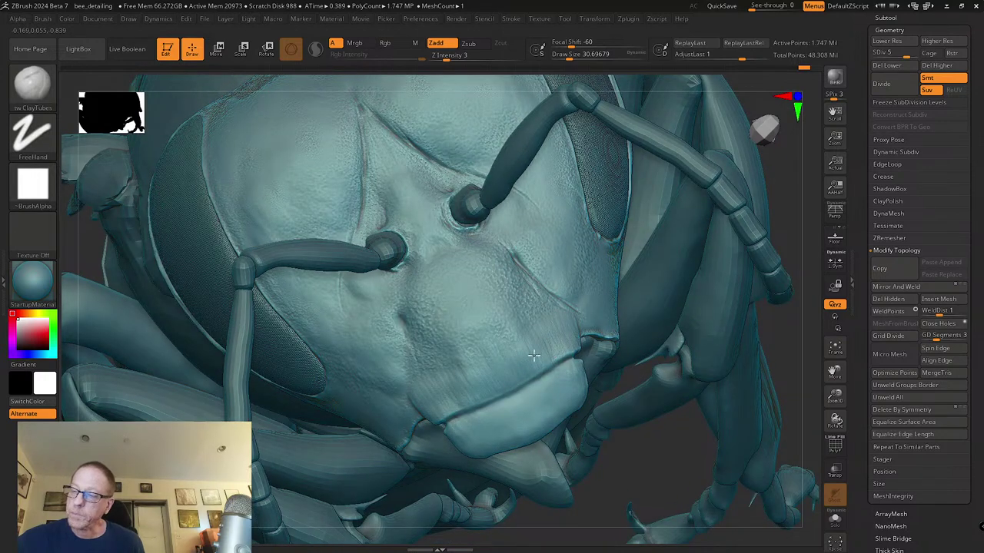
pyautogui.press('shift')
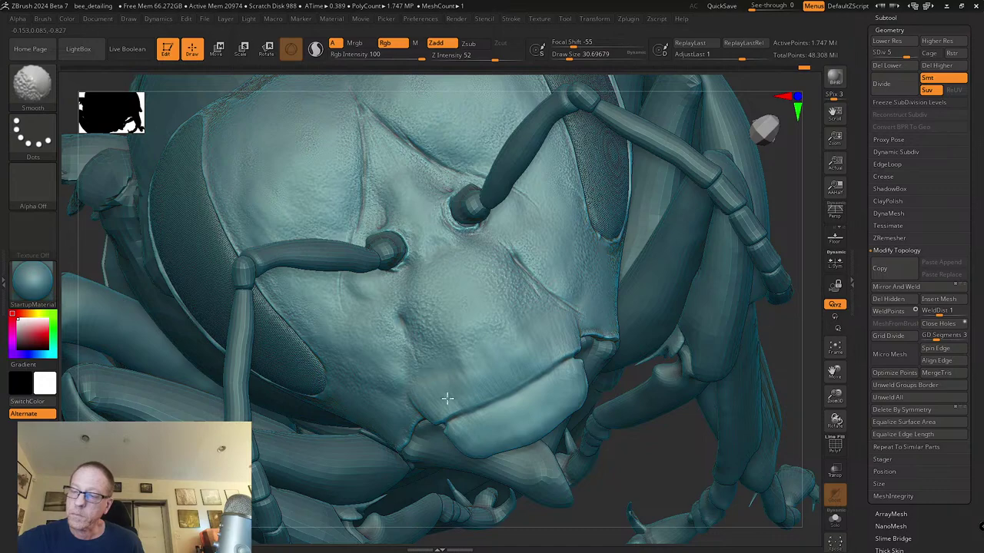
pyautogui.moveTo(551, 351); pyautogui.dragTo(555, 330, button='right')
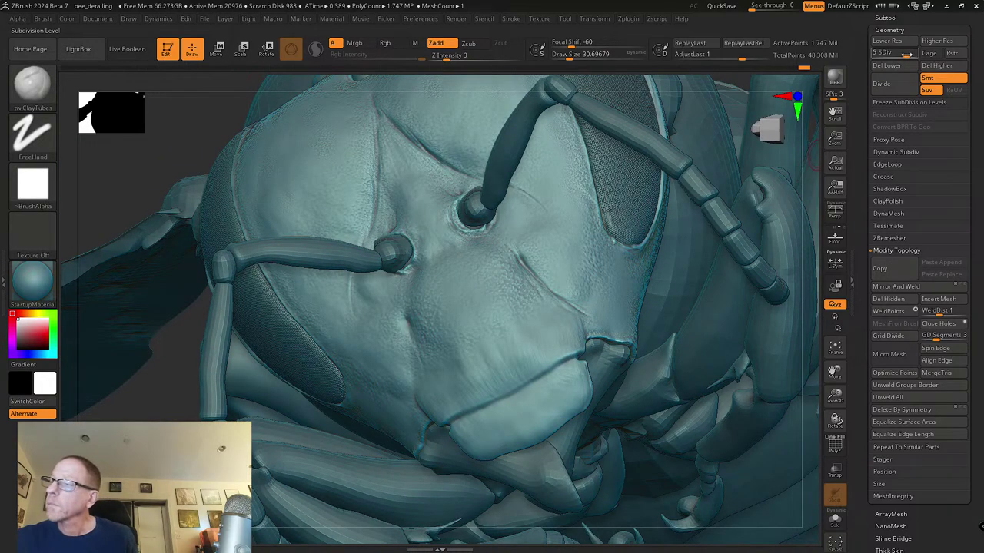
# Step: Divide the head mesh to subdivision level 6
pyautogui.hotkey('ctrl', 'd')
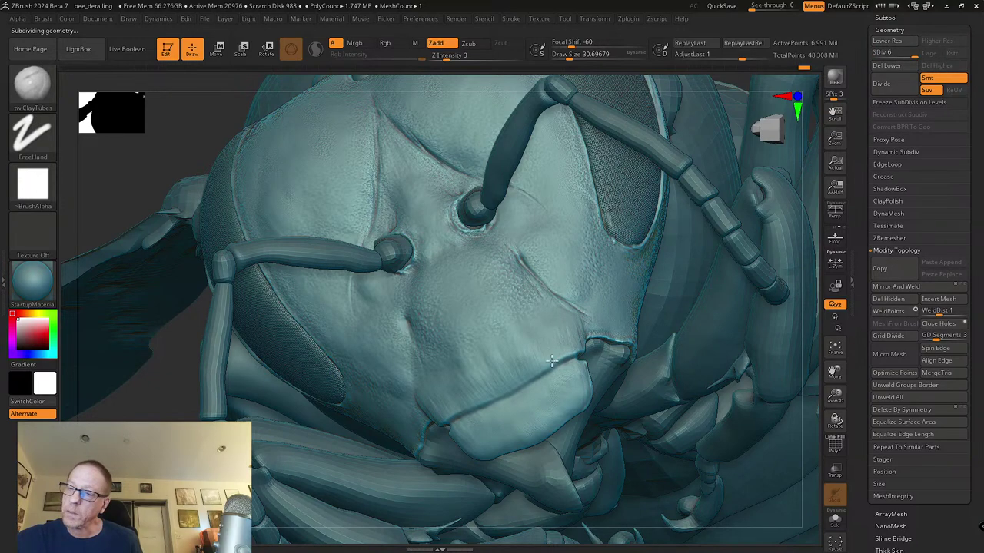
pyautogui.keyDown('alt'); pyautogui.moveTo(564, 368); pyautogui.dragTo(613, 354, button='right'); pyautogui.keyUp('alt')
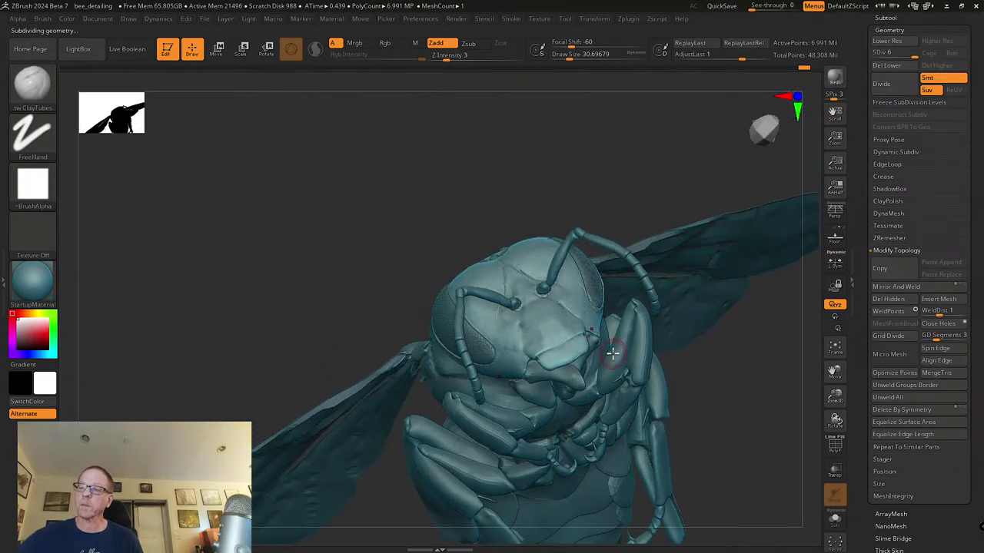
pyautogui.click(6, 177)
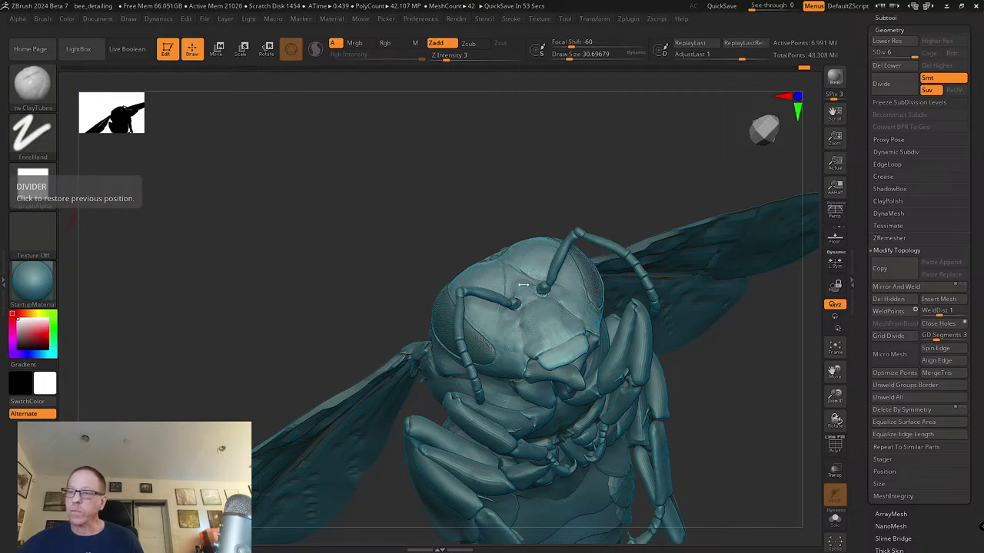
pyautogui.moveTo(750, 399); pyautogui.dragTo(727, 402)
pyautogui.moveTo(531, 331); pyautogui.dragTo(553, 384, button='right')
pyautogui.keyDown('alt'); pyautogui.moveTo(534, 351); pyautogui.dragTo(539, 391, button='right'); pyautogui.keyUp('alt')
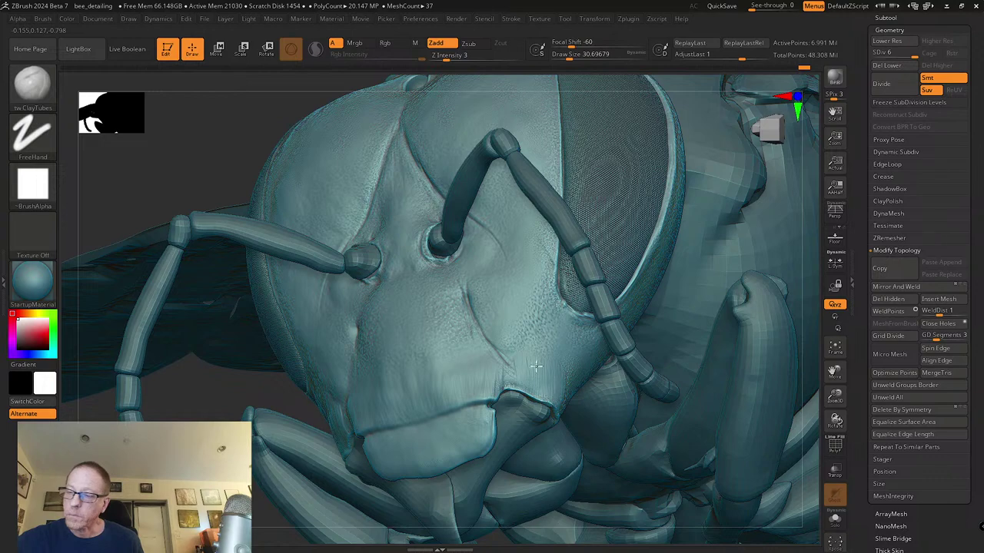
pyautogui.moveTo(507, 351)
pyautogui.keyDown('alt'); pyautogui.mouseDown(button='right')
pyautogui.moveTo(515, 382)
pyautogui.moveTo(464, 327)
pyautogui.moveTo(471, 357)
pyautogui.mouseUp(button='right'); pyautogui.keyUp('alt')
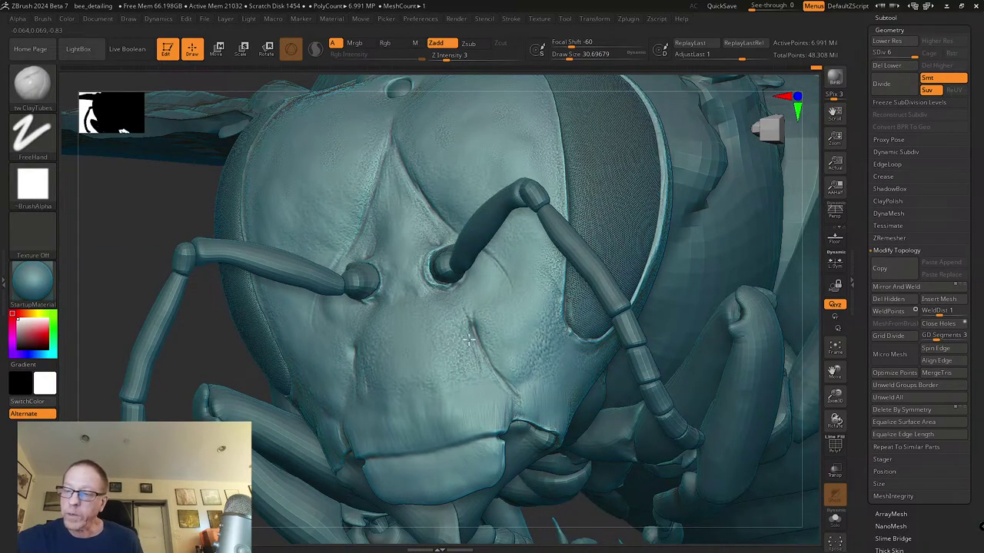
# Step: Lay vertical clay strokes over the central face plate between its side grooves at draw size 28.75, undoing the last stroke
pyautogui.press('s')
pyautogui.moveTo(462, 335); pyautogui.dragTo(459, 334)
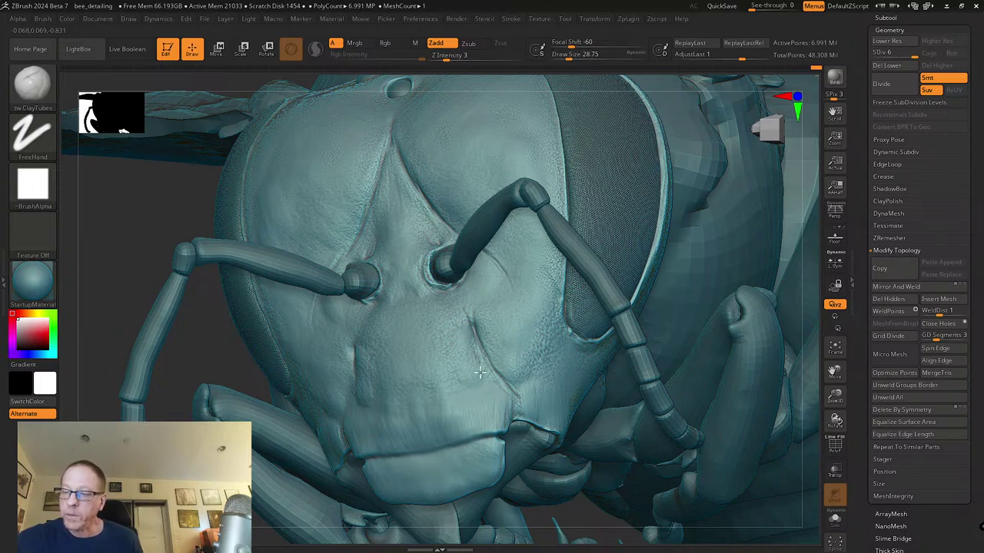
pyautogui.moveTo(448, 370); pyautogui.dragTo(471, 335, button='right')
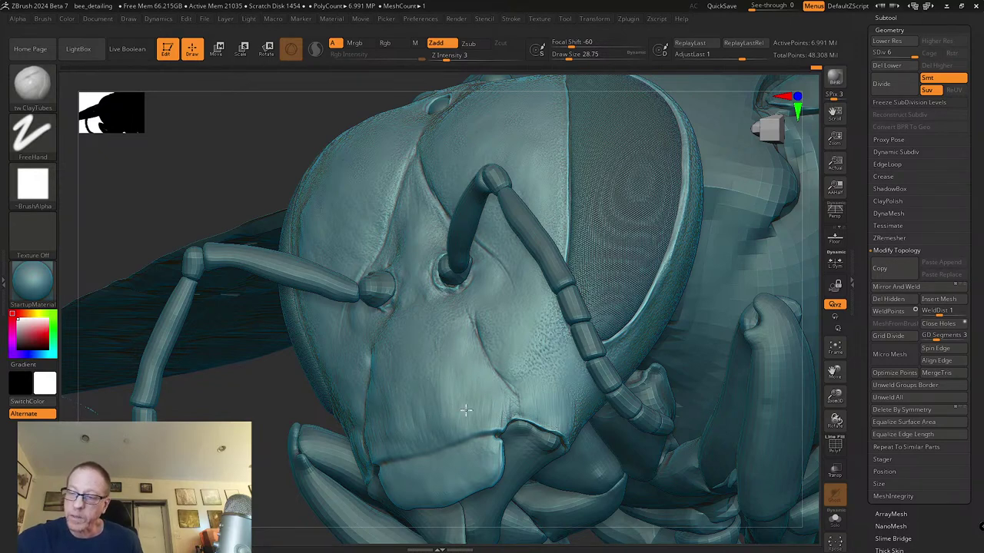
pyautogui.moveTo(474, 372); pyautogui.dragTo(479, 380, button='right')
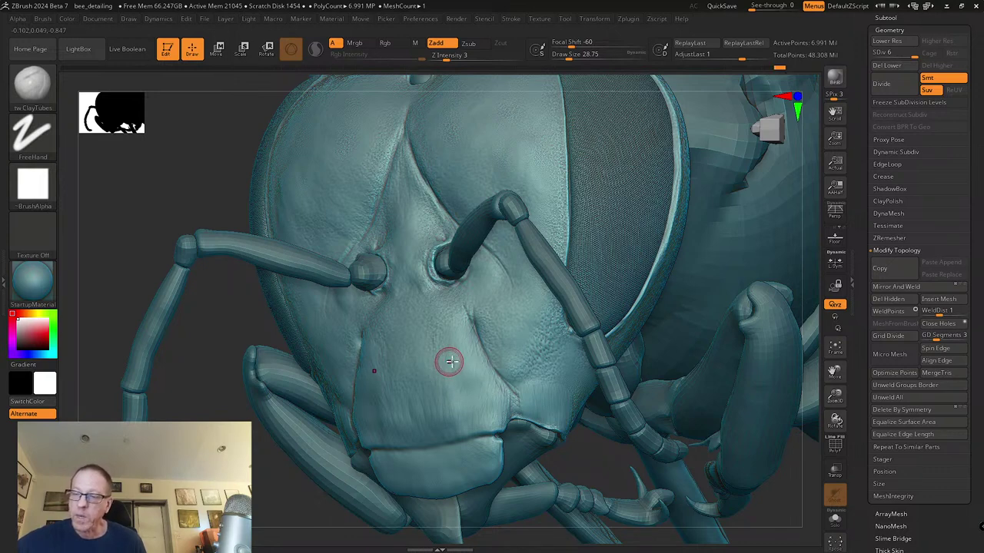
pyautogui.moveTo(439, 362); pyautogui.dragTo(439, 333, button='right')
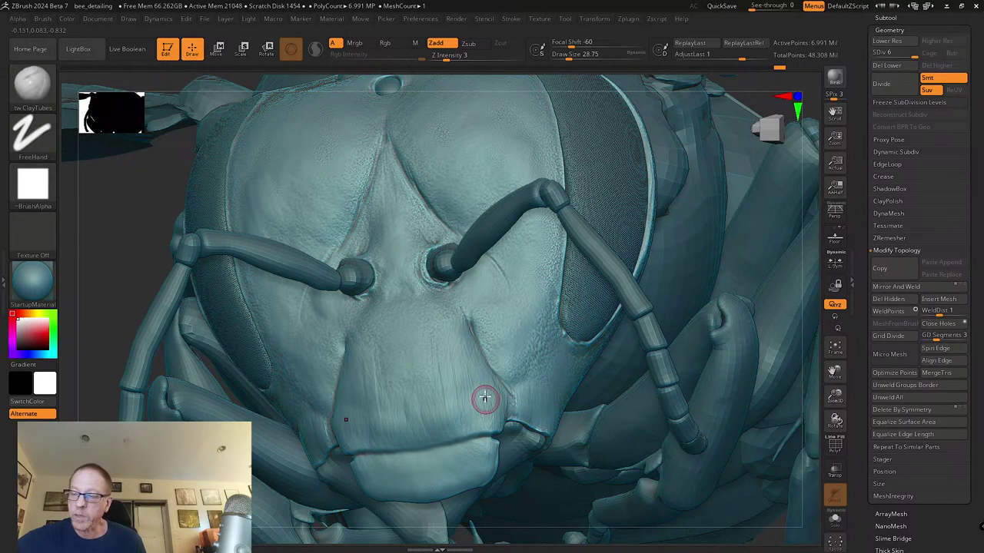
pyautogui.moveTo(485, 406); pyautogui.dragTo(463, 362, button='right')
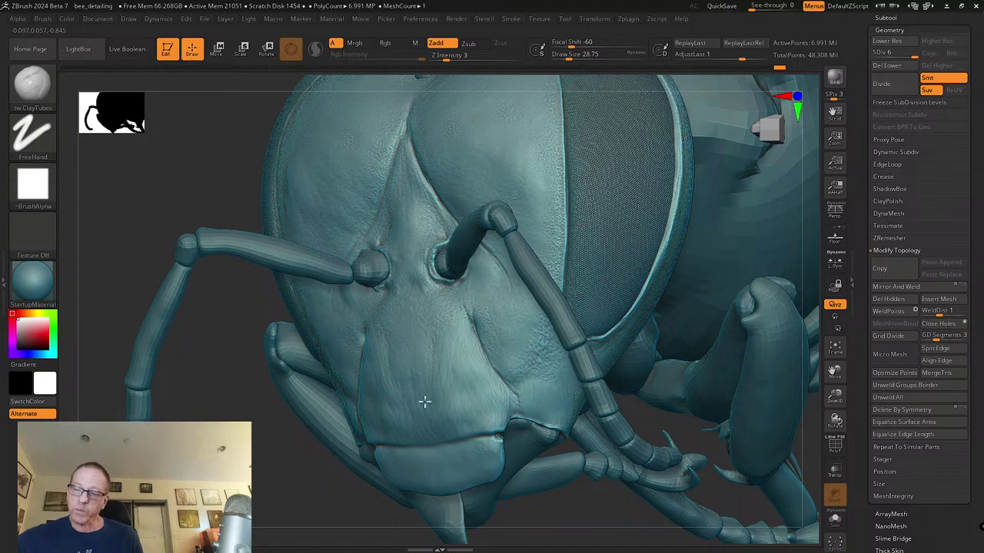
pyautogui.moveTo(494, 400); pyautogui.dragTo(494, 369, button='right')
pyautogui.hotkey('ctrl', 'z')
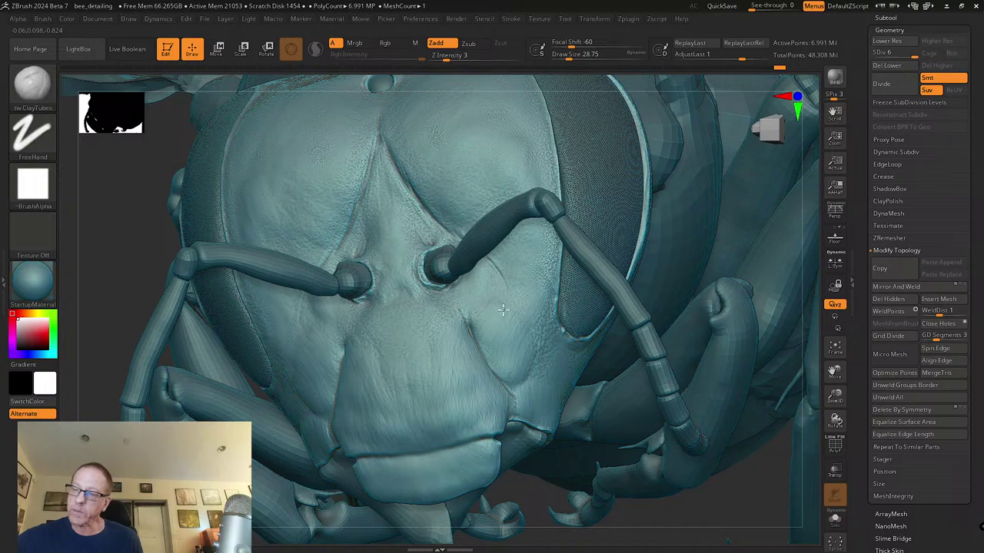
# Step: Shape the cheeks beside the central face plate and add fine vertical clay strokes to the lower plate
pyautogui.moveTo(526, 361); pyautogui.dragTo(511, 371, button='right')
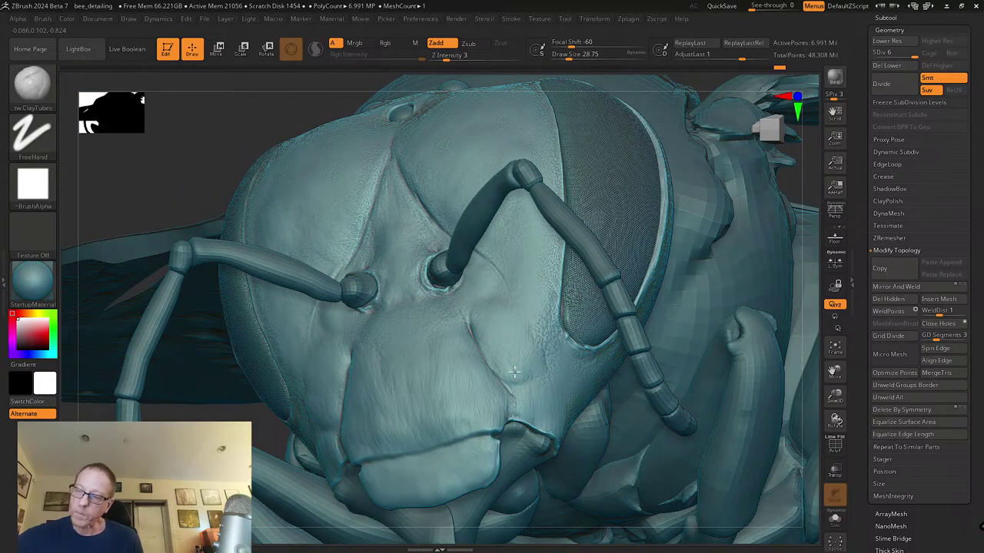
pyautogui.moveTo(500, 353)
pyautogui.mouseDown(button='right')
pyautogui.moveTo(434, 381)
pyautogui.moveTo(467, 393)
pyautogui.moveTo(449, 359)
pyautogui.mouseUp(button='right')
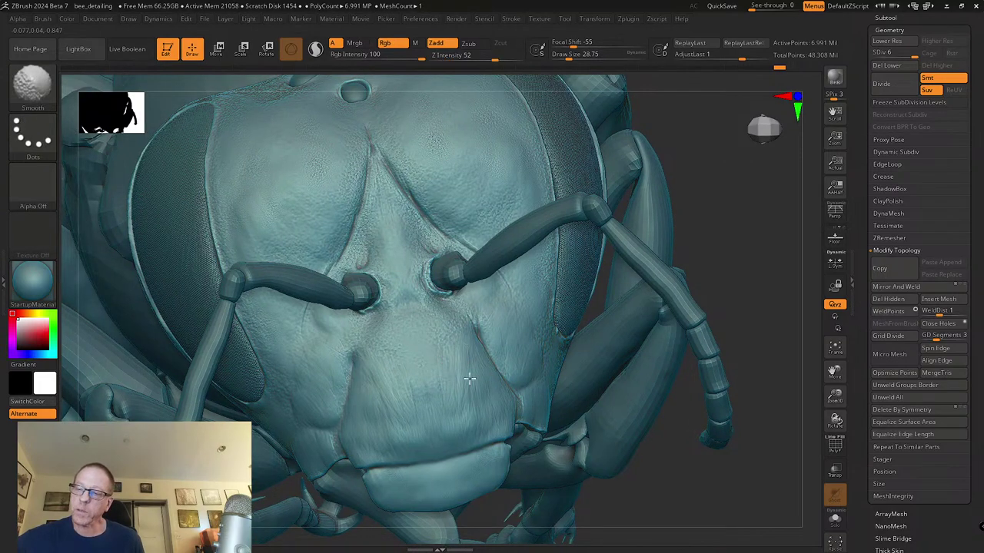
pyautogui.moveTo(443, 415)
pyautogui.mouseDown(button='right')
pyautogui.moveTo(474, 374)
pyautogui.moveTo(479, 410)
pyautogui.moveTo(456, 402)
pyautogui.moveTo(492, 402)
pyautogui.mouseUp(button='right')
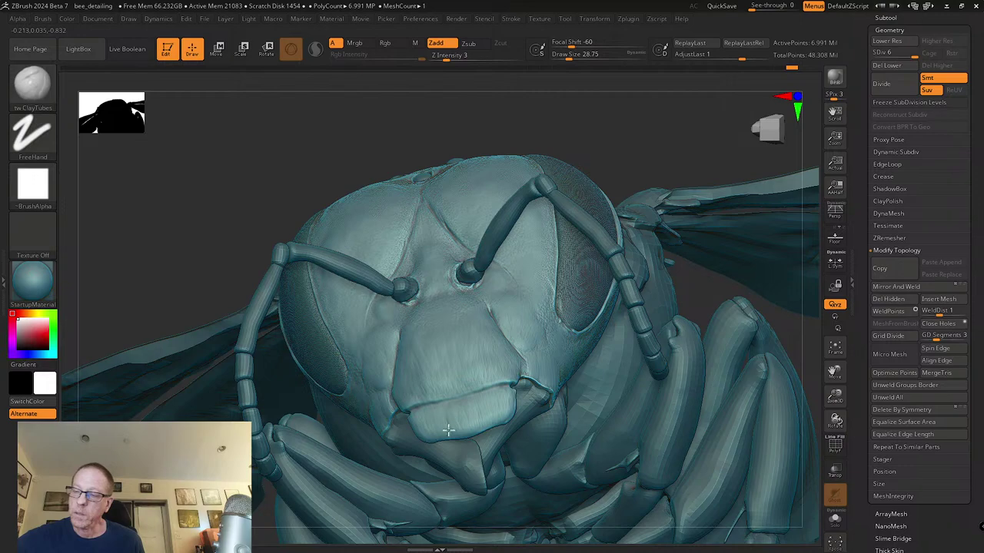
pyautogui.moveTo(447, 427); pyautogui.dragTo(461, 389, button='right')
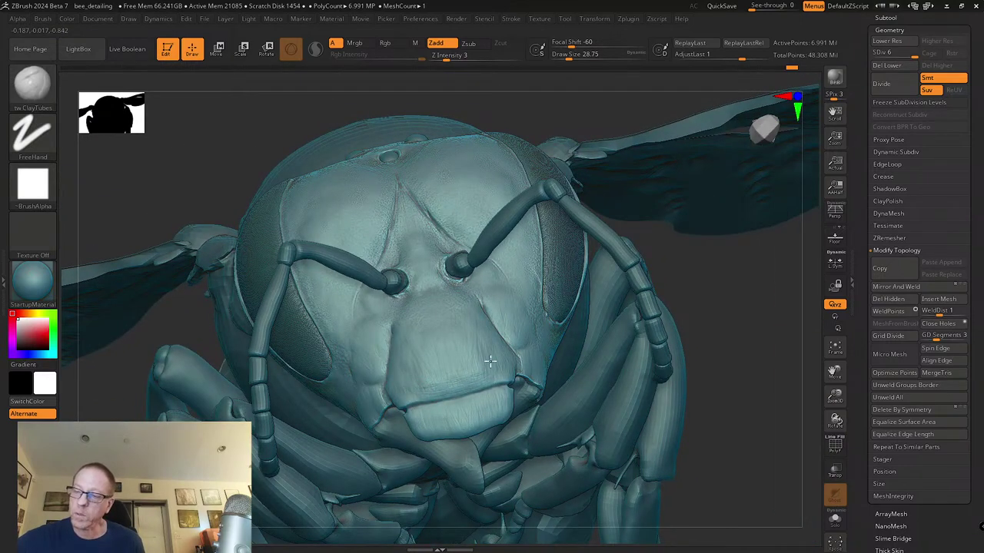
# Step: Smooth the central face plate, the cheeks beside it and the lower plate to soften the clay strokes
pyautogui.press('shift')
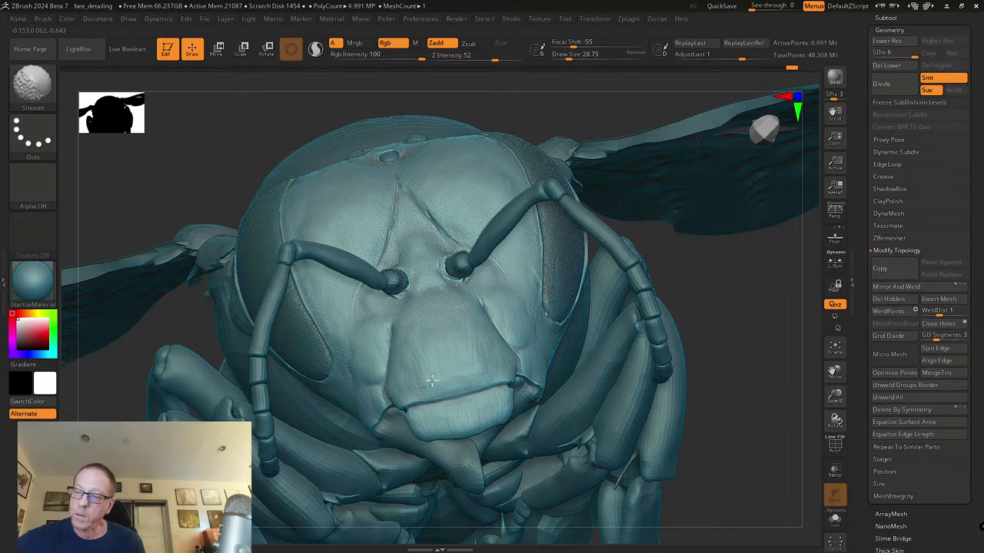
pyautogui.moveTo(418, 382); pyautogui.dragTo(438, 345, button='right')
pyautogui.press('shift')
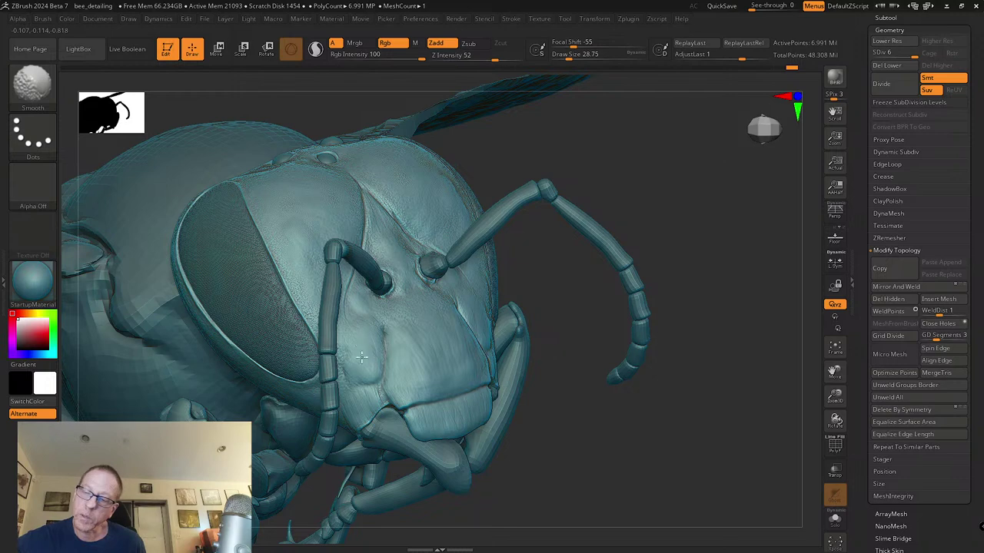
pyautogui.moveTo(368, 375); pyautogui.dragTo(369, 384, button='right')
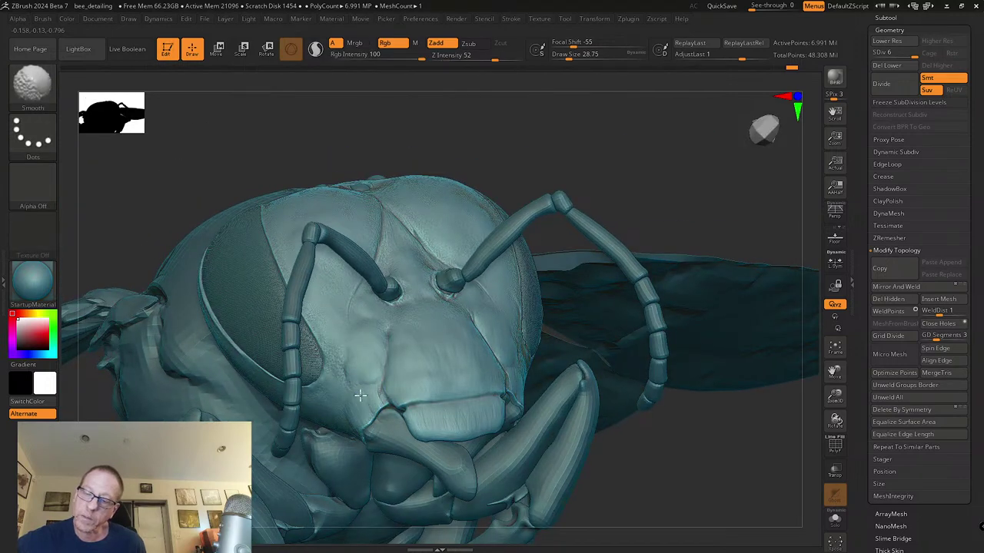
pyautogui.moveTo(465, 413); pyautogui.dragTo(435, 413, button='right')
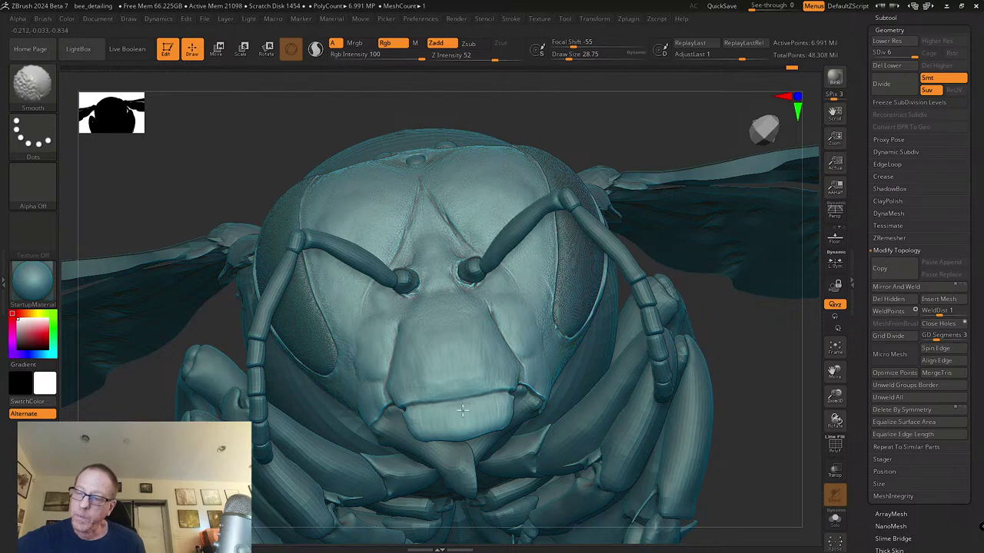
pyautogui.moveTo(498, 419); pyautogui.dragTo(506, 356, button='right')
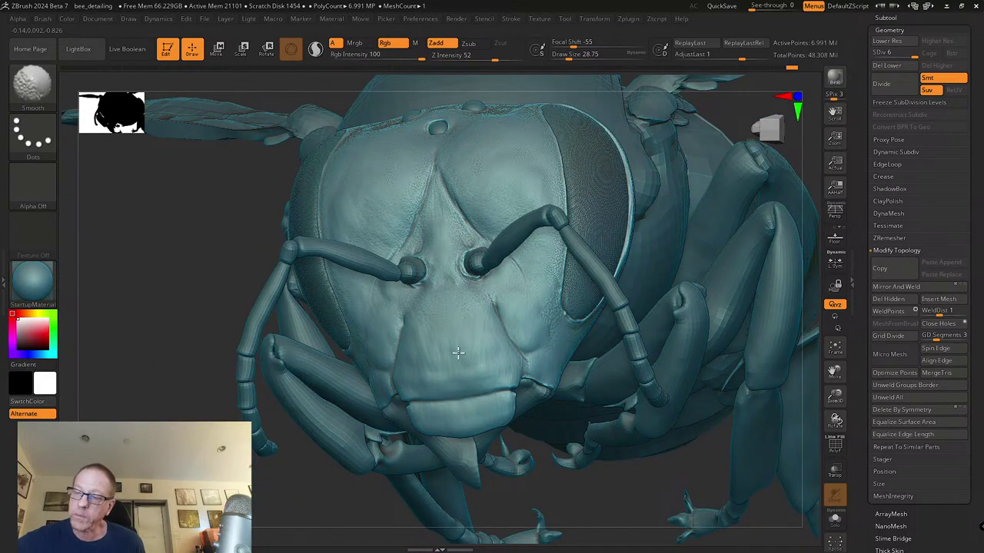
# Step: Lay fine clay strokes around the central face plate's lower corner beside the cheek, smoothing them lightly
pyautogui.moveTo(487, 369)
pyautogui.mouseDown(button='right')
pyautogui.moveTo(466, 358)
pyautogui.moveTo(496, 366)
pyautogui.moveTo(514, 345)
pyautogui.moveTo(543, 400)
pyautogui.moveTo(513, 384)
pyautogui.moveTo(523, 366)
pyautogui.mouseUp(button='right')
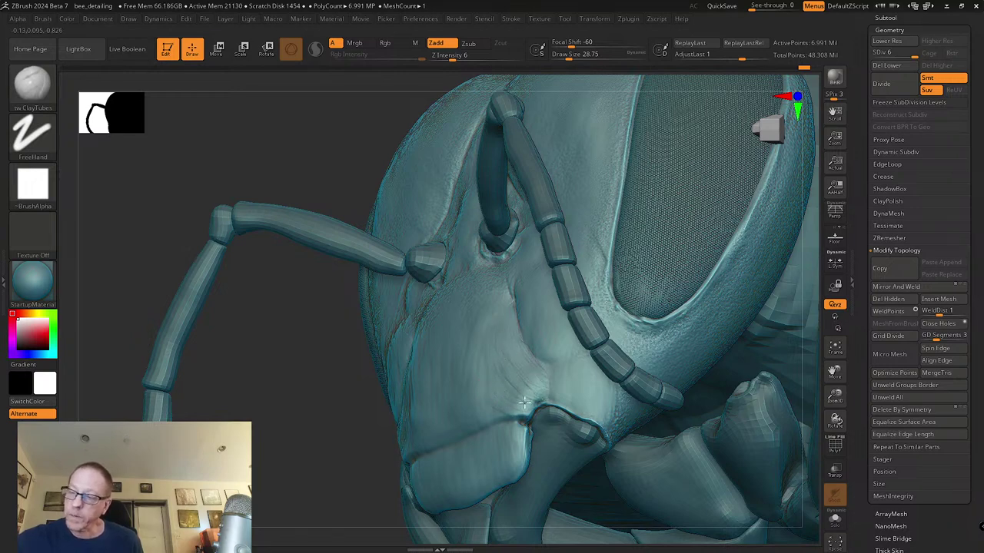
pyautogui.moveTo(514, 395); pyautogui.dragTo(525, 407, button='right')
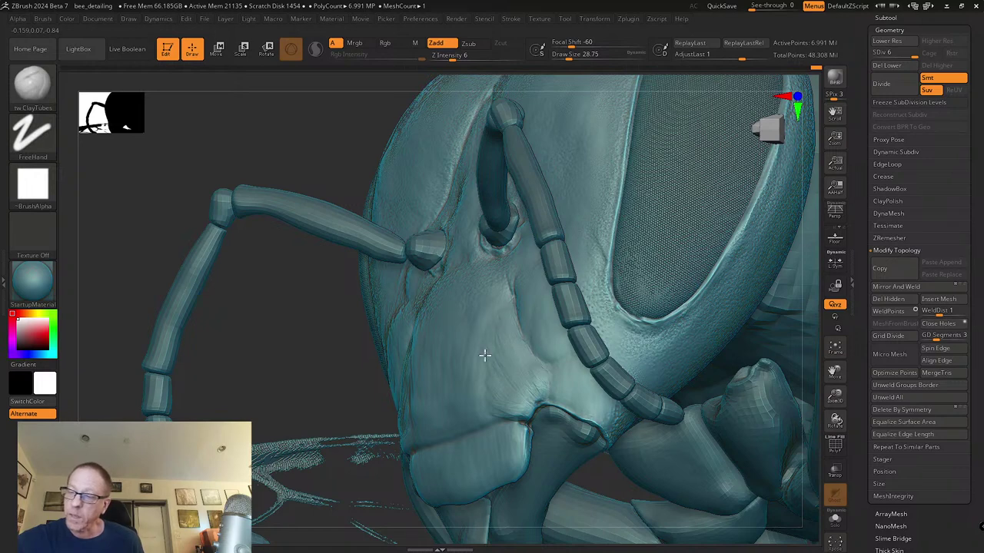
pyautogui.press('shift')
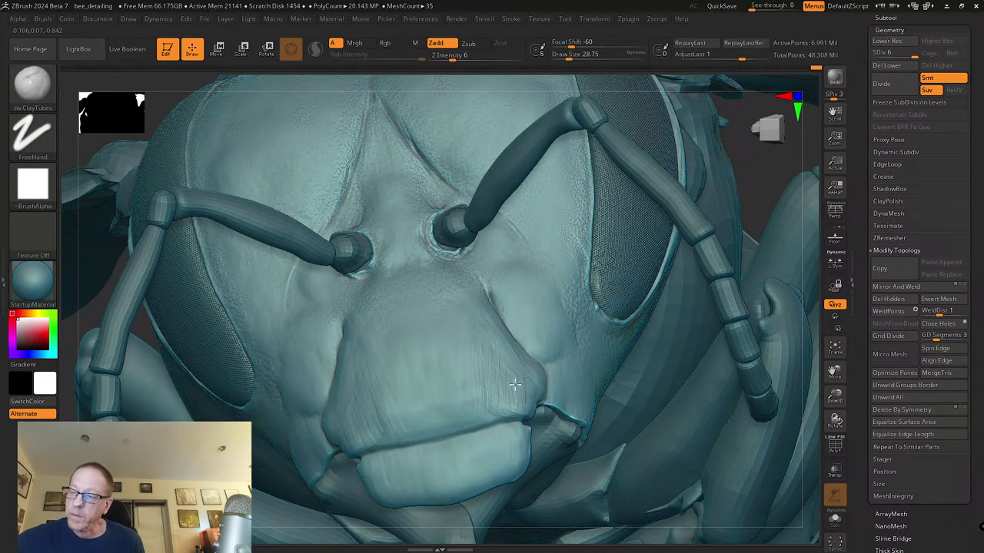
pyautogui.press('shift')
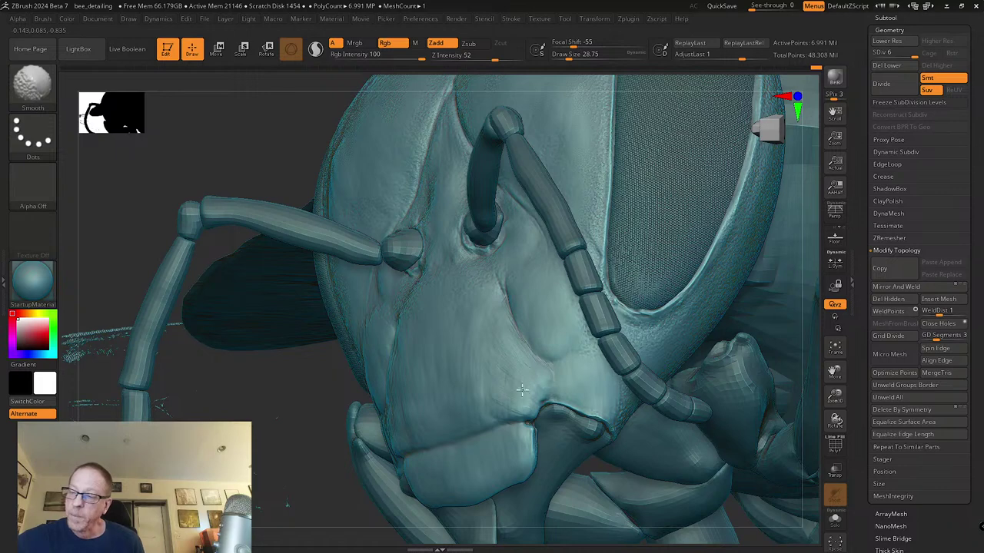
pyautogui.press('shift')
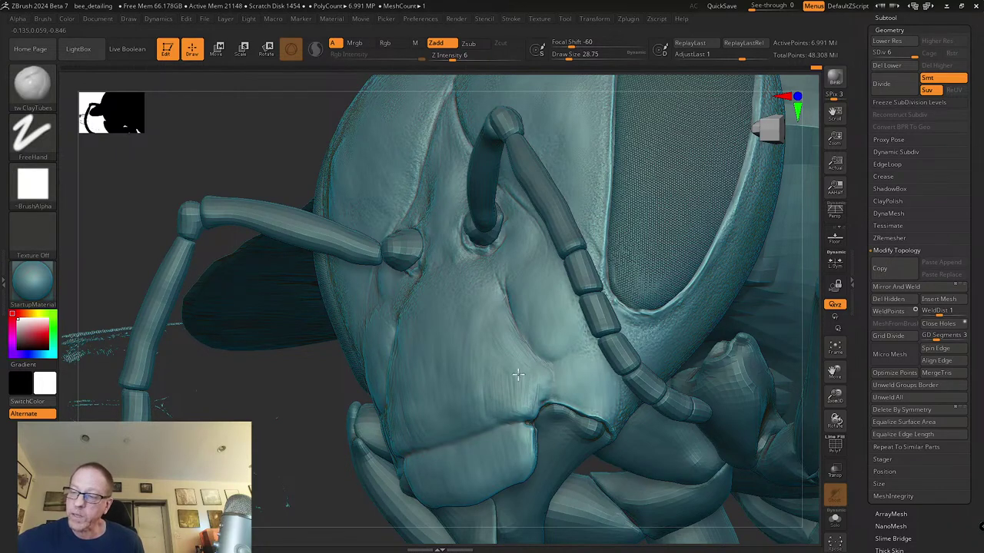
pyautogui.moveTo(496, 389); pyautogui.dragTo(499, 386, button='right')
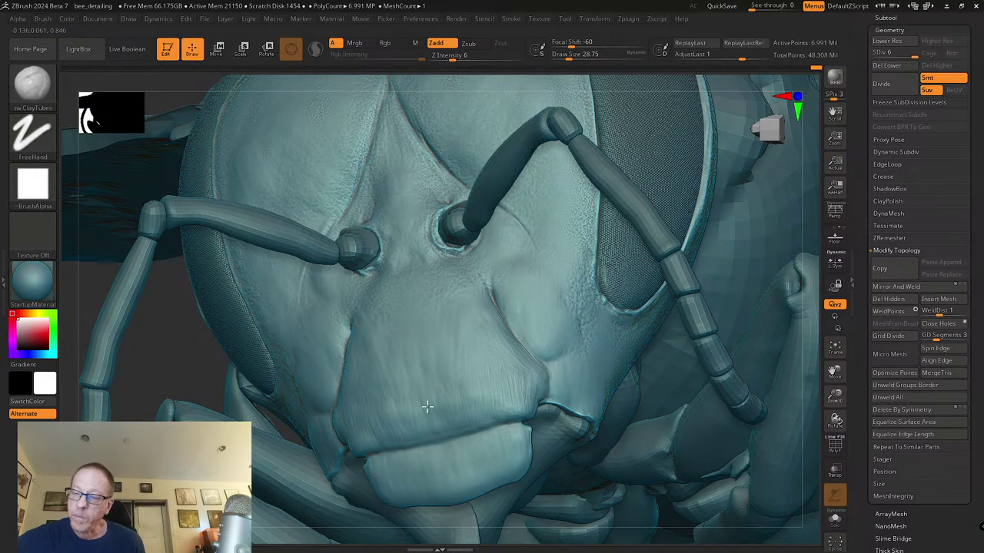
# Step: Work clay strokes along the side of the central face plate next to its groove and soften them by smoothing
pyautogui.press('shift')
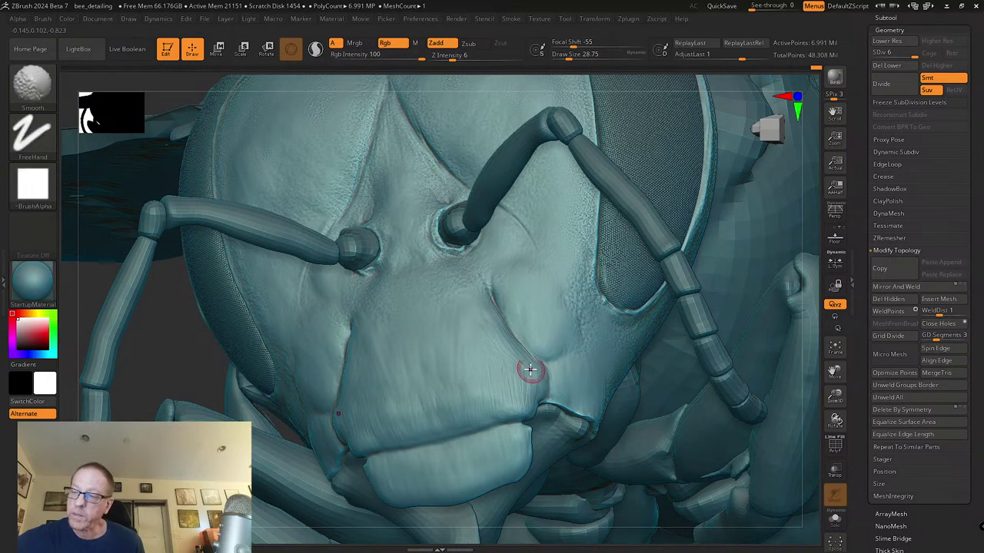
pyautogui.moveTo(529, 376); pyautogui.dragTo(499, 316, button='right')
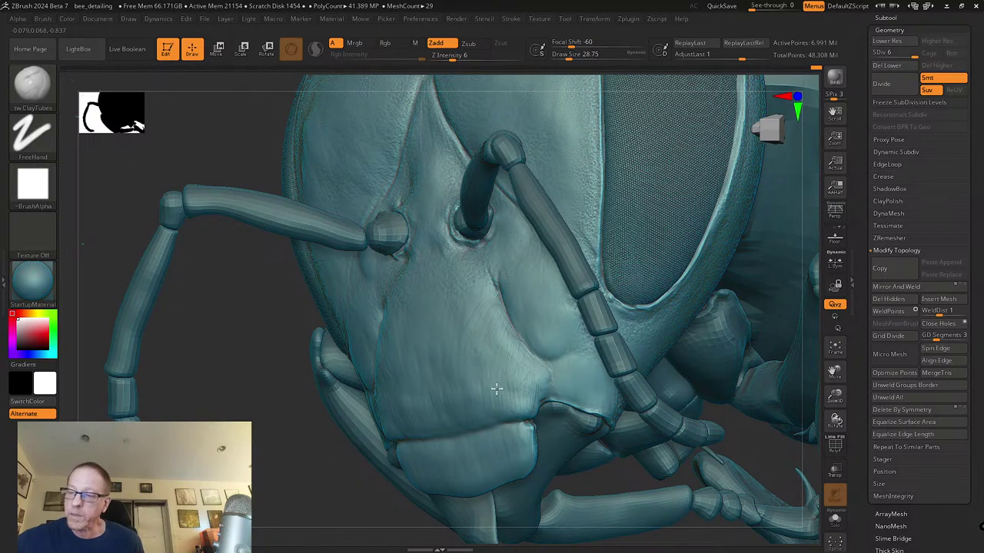
pyautogui.press('shift')
pyautogui.moveTo(523, 338)
pyautogui.mouseDown(button='right')
pyautogui.moveTo(527, 294)
pyautogui.moveTo(516, 280)
pyautogui.mouseUp(button='right')
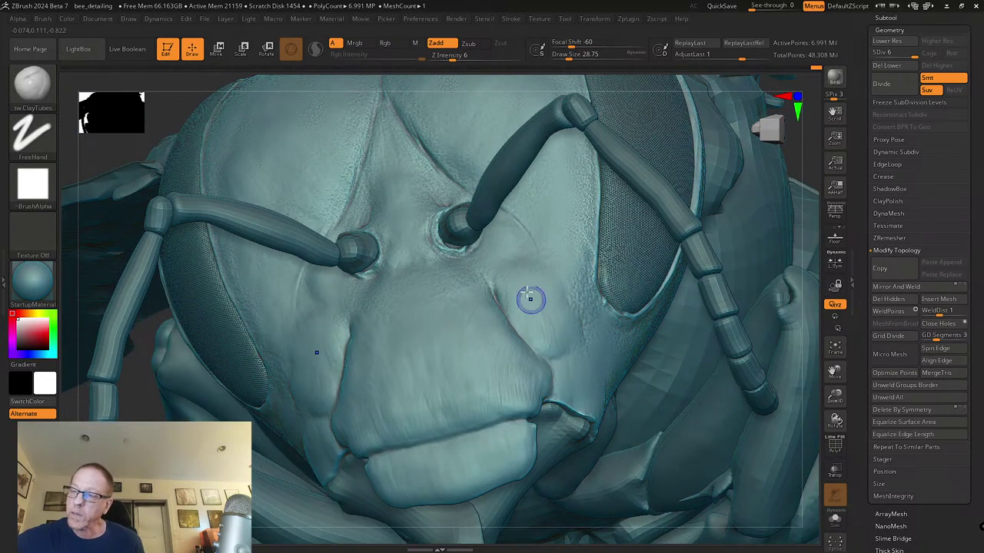
pyautogui.press('shift')
pyautogui.moveTo(521, 356); pyautogui.dragTo(512, 370, button='right')
pyautogui.press('shift')
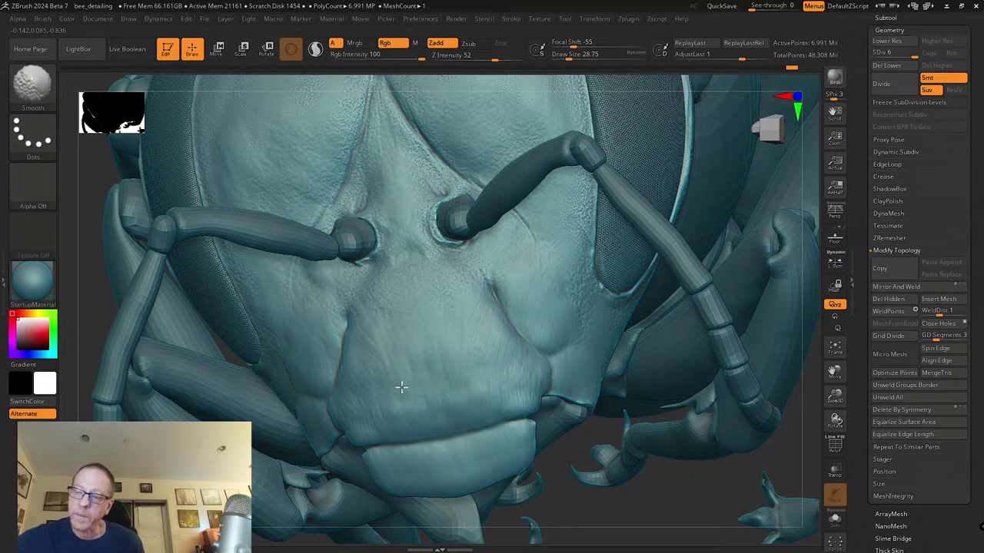
# Step: Add slanted clay strokes to the opposite lower corner of the central face plate and blend them with smoothing
pyautogui.moveTo(374, 391); pyautogui.dragTo(384, 356, button='right')
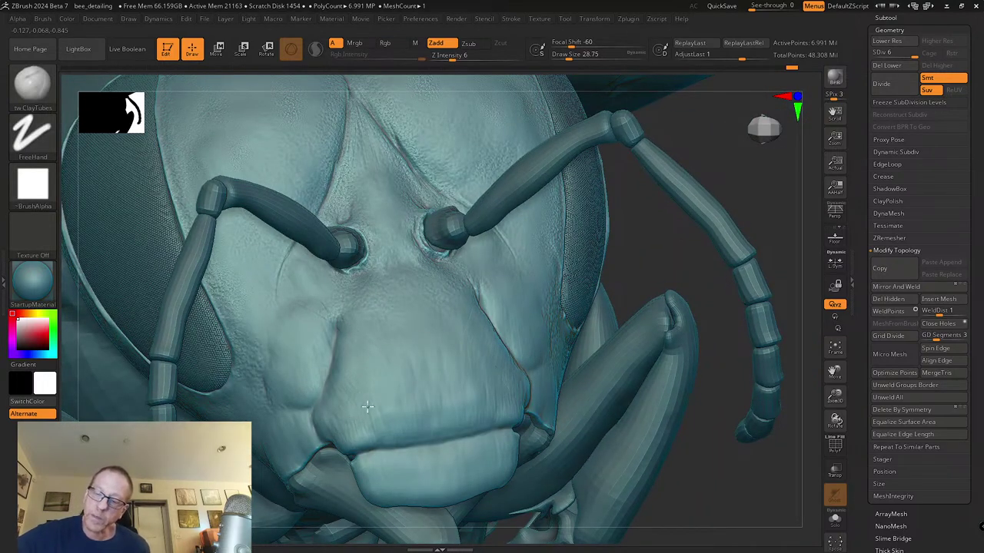
pyautogui.press('shift')
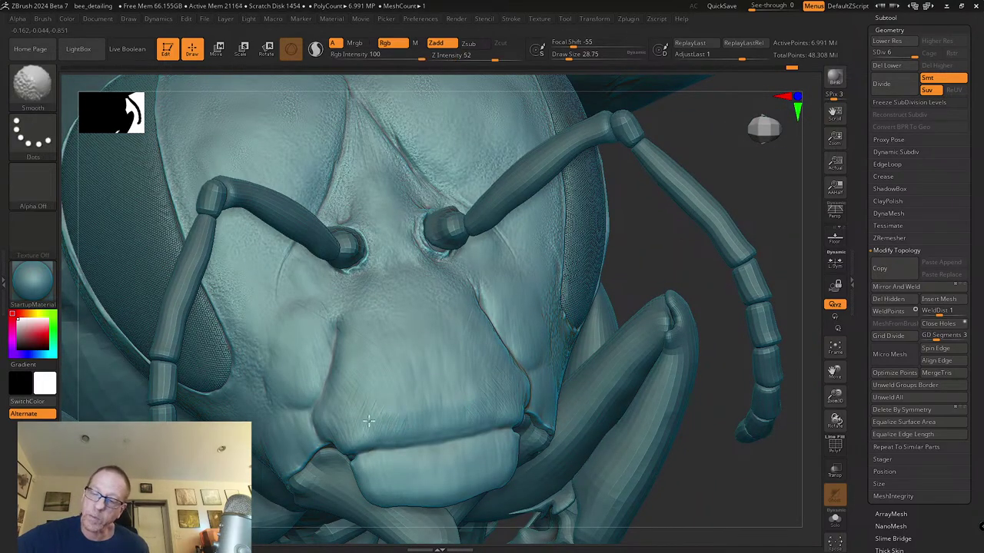
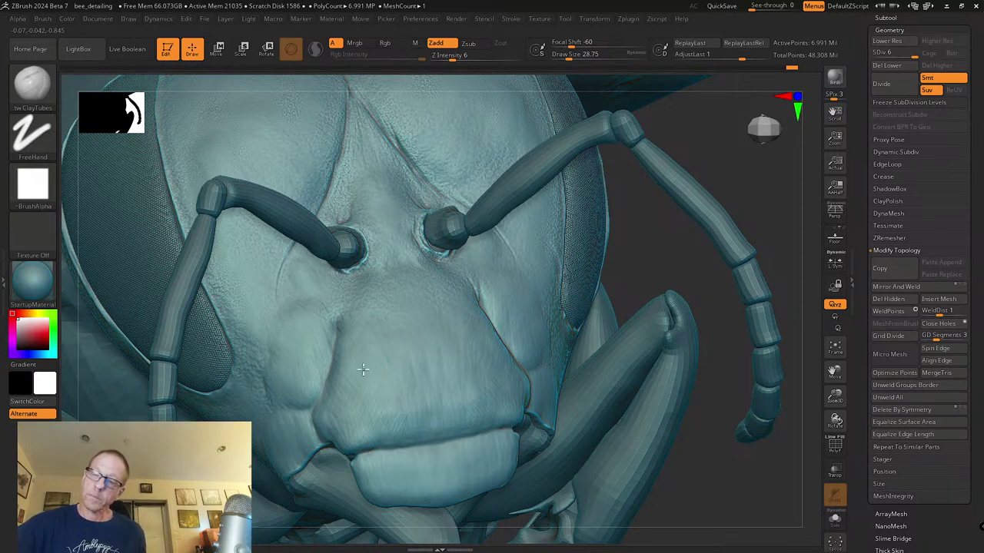
pyautogui.moveTo(358, 404); pyautogui.dragTo(357, 369, button='right')
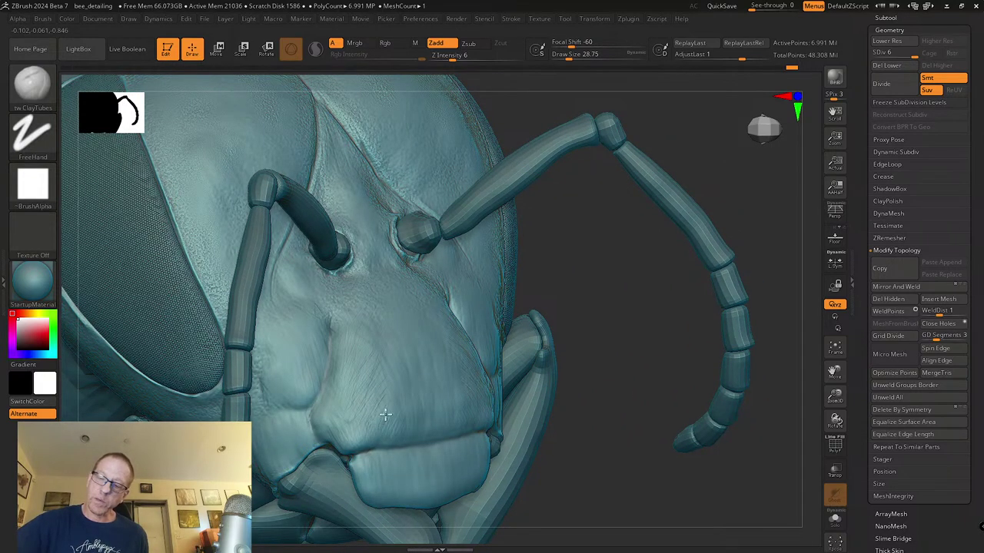
pyautogui.press('shift')
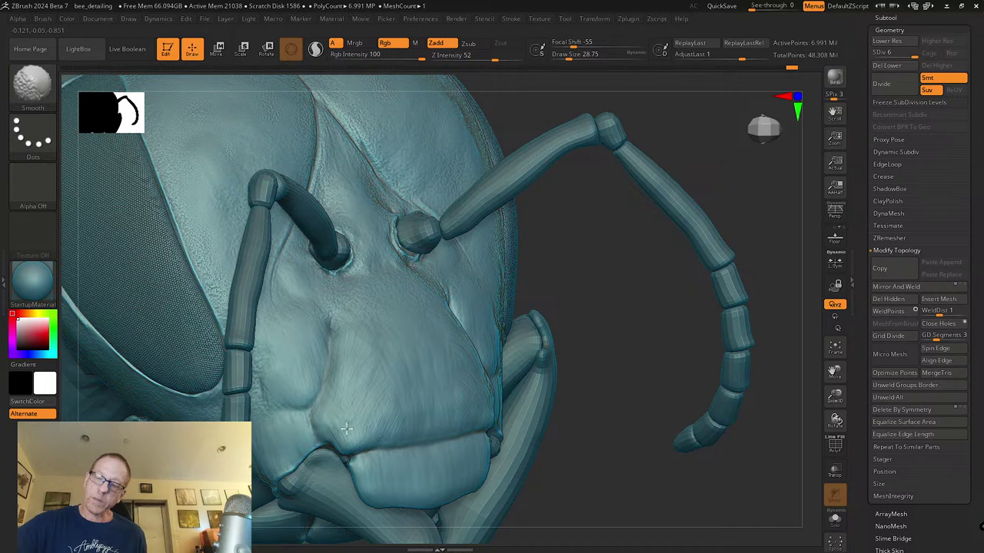
pyautogui.moveTo(345, 395)
pyautogui.mouseDown(button='right')
pyautogui.moveTo(395, 369)
pyautogui.moveTo(342, 393)
pyautogui.mouseUp(button='right')
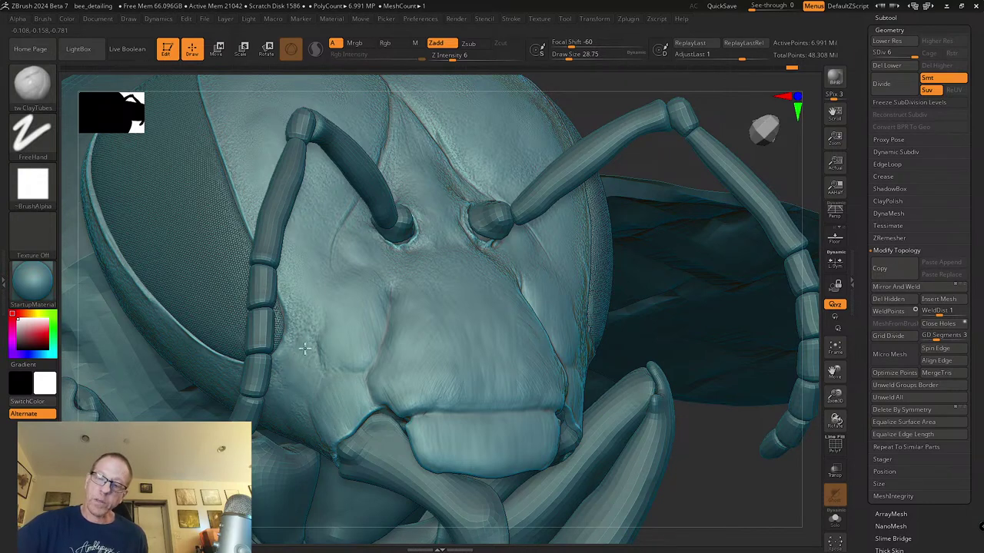
# Step: Add clay strokes to the cheek below the antenna socket and smooth it together with the adjoining upper face plate
pyautogui.moveTo(320, 369); pyautogui.dragTo(328, 318, button='right')
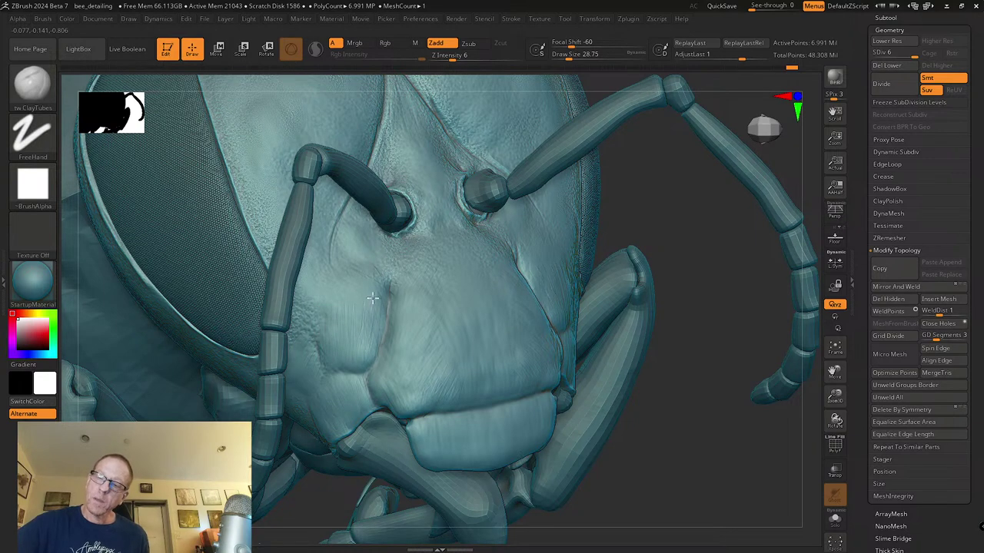
pyautogui.moveTo(329, 318); pyautogui.dragTo(380, 296, button='right')
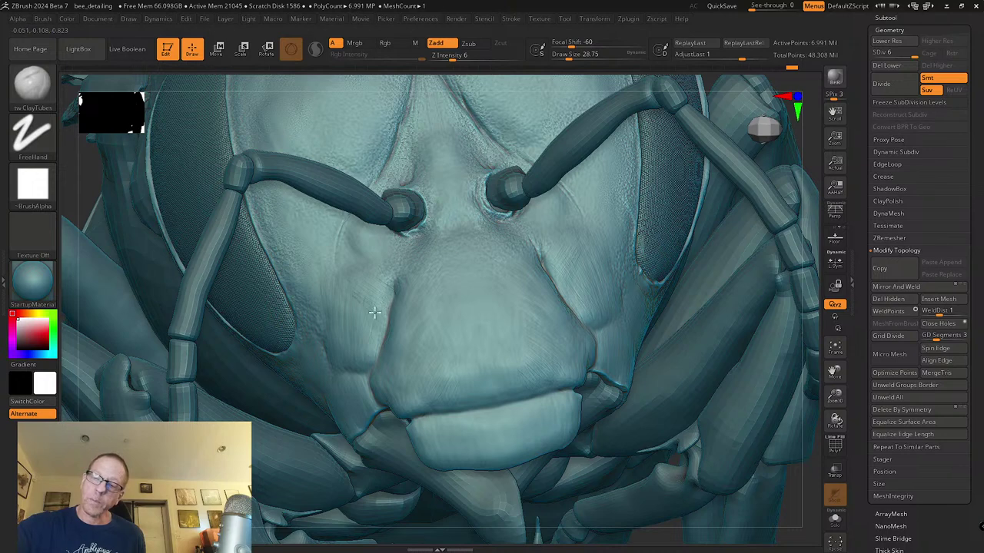
pyautogui.press('shift')
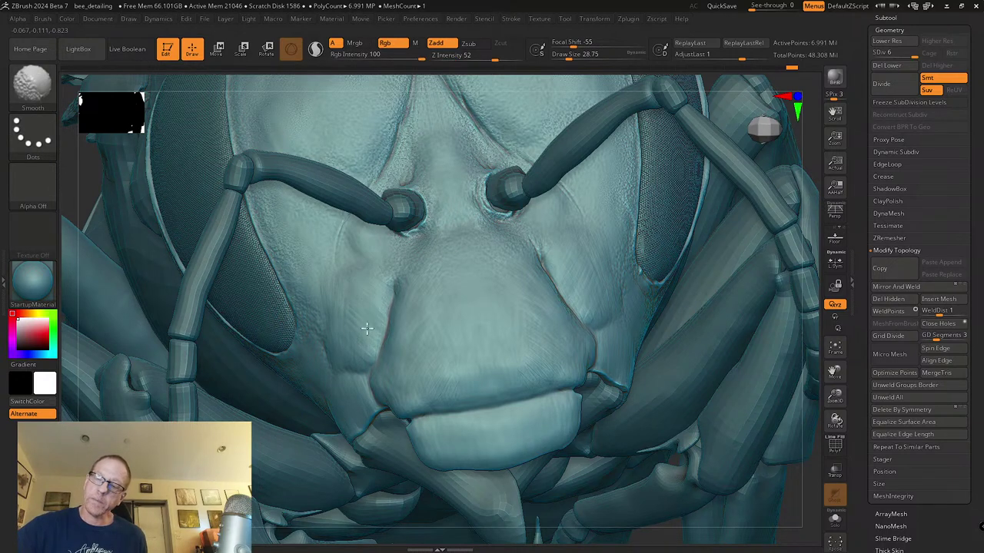
pyautogui.moveTo(372, 322); pyautogui.dragTo(372, 297, button='right')
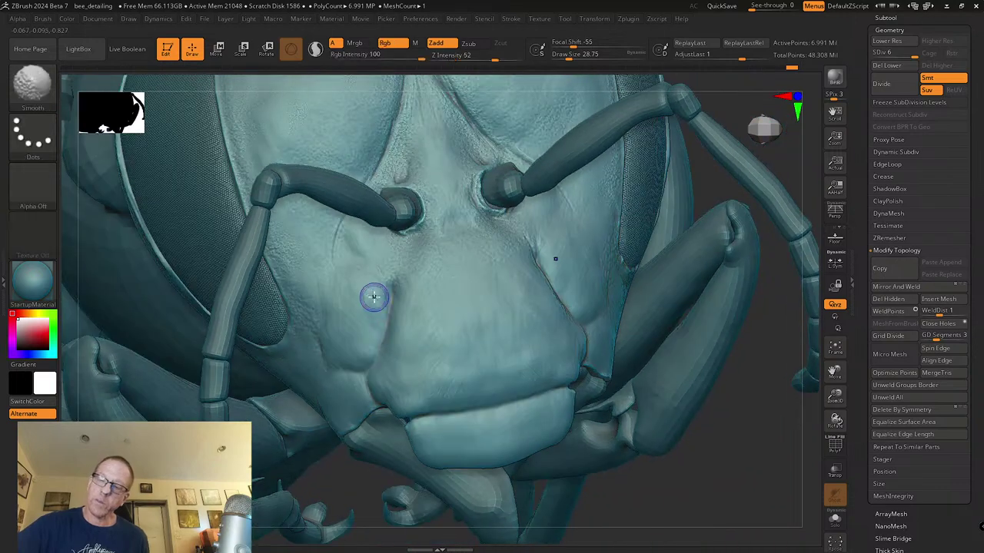
pyautogui.keyDown('shift'); pyautogui.moveTo(433, 286); pyautogui.dragTo(409, 293); pyautogui.keyUp('shift')
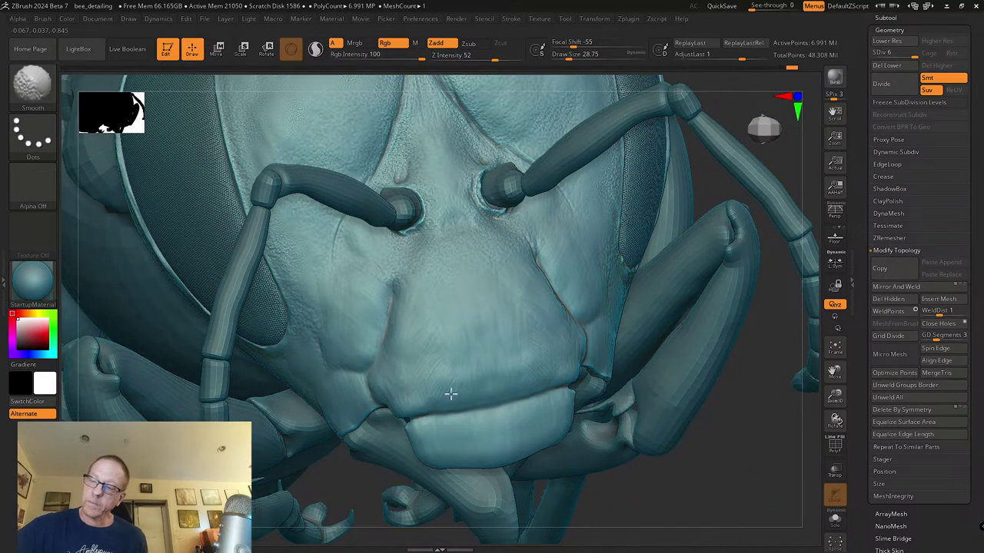
# Step: Refine the lower half of the central face plate with clay strokes and smooth across its middle
pyautogui.moveTo(446, 410); pyautogui.dragTo(518, 283, button='right')
pyautogui.press('shift')
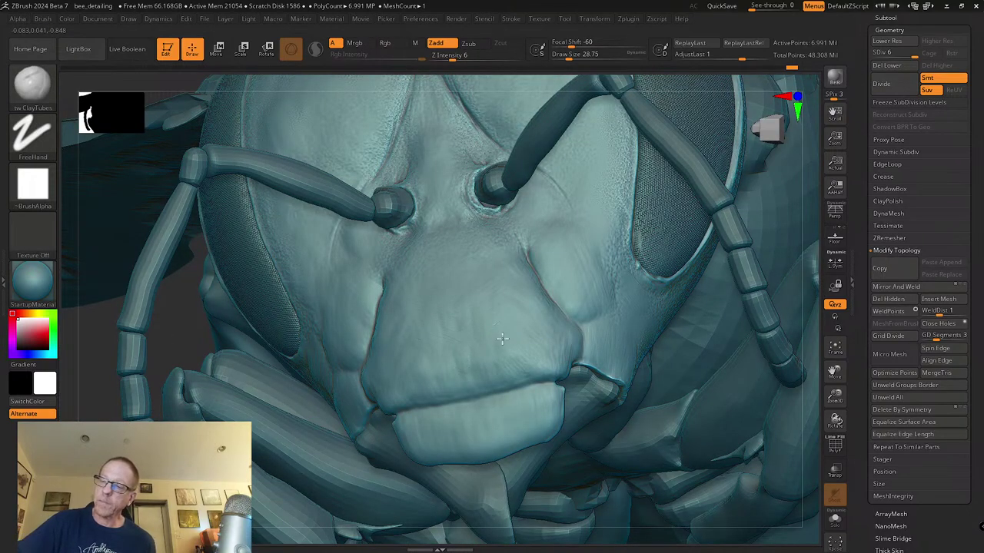
pyautogui.press('shift')
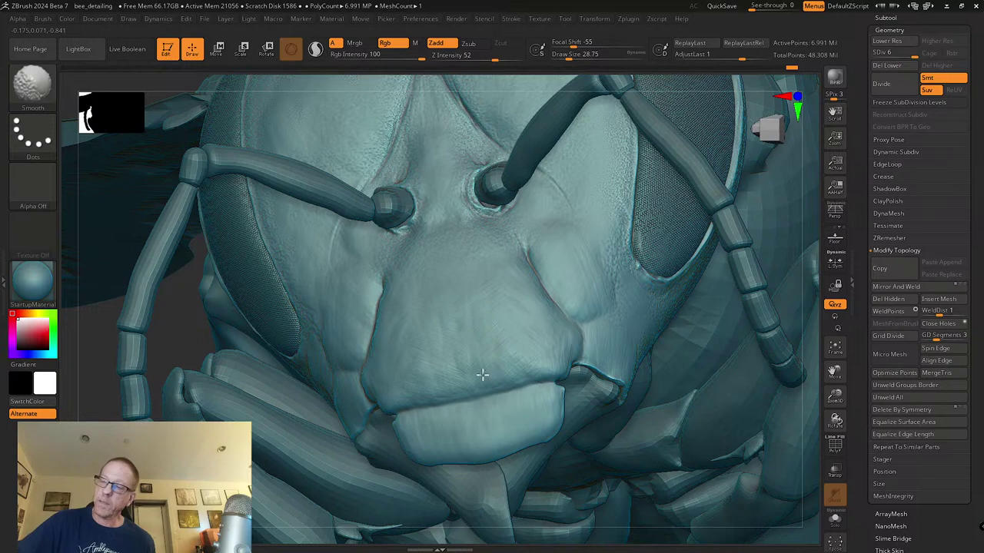
pyautogui.keyDown('shift'); pyautogui.moveTo(415, 324); pyautogui.dragTo(463, 317); pyautogui.keyUp('shift')
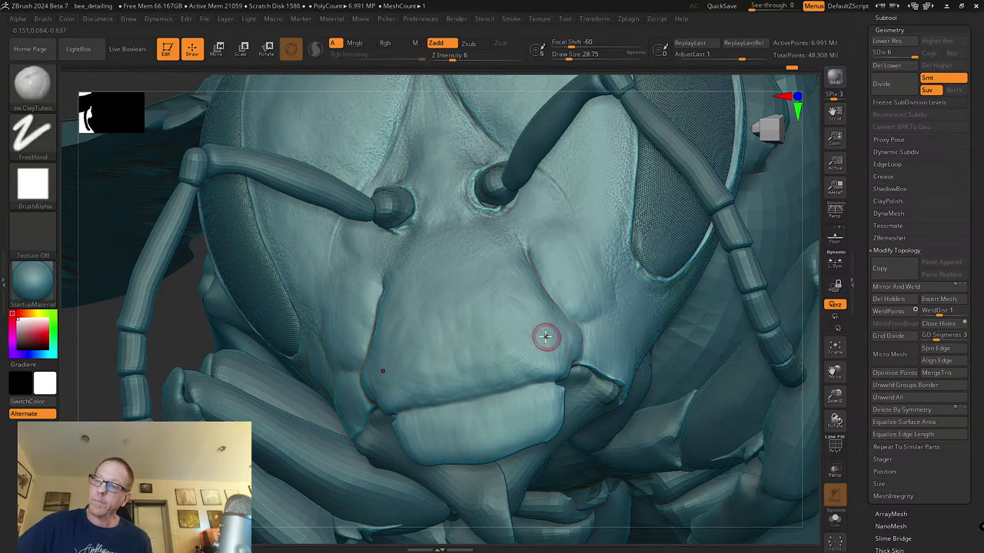
# Step: Lay diagonal clay strokes between the face plate's side groove and lower corner, and smooth them into the surface
pyautogui.moveTo(545, 337); pyautogui.dragTo(525, 281, button='right')
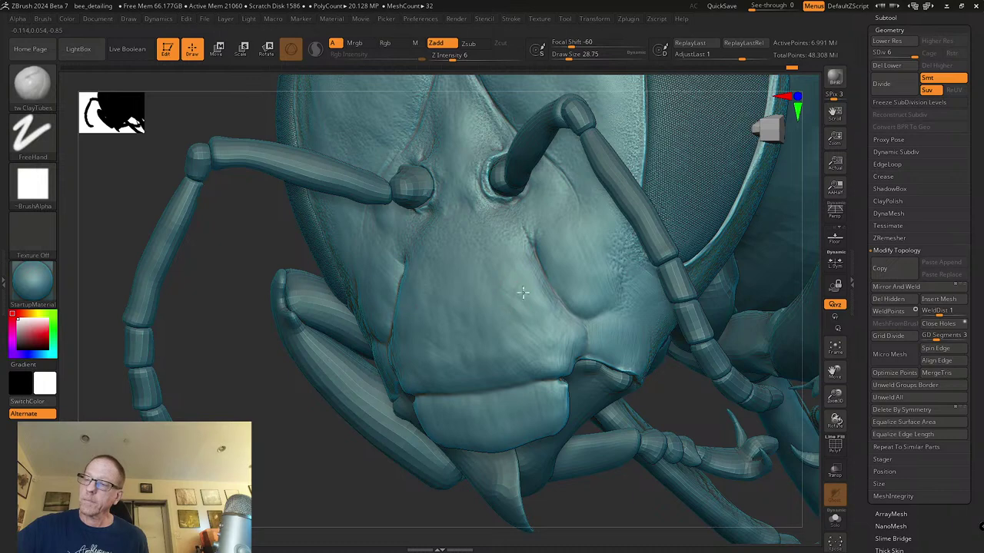
pyautogui.press('shift')
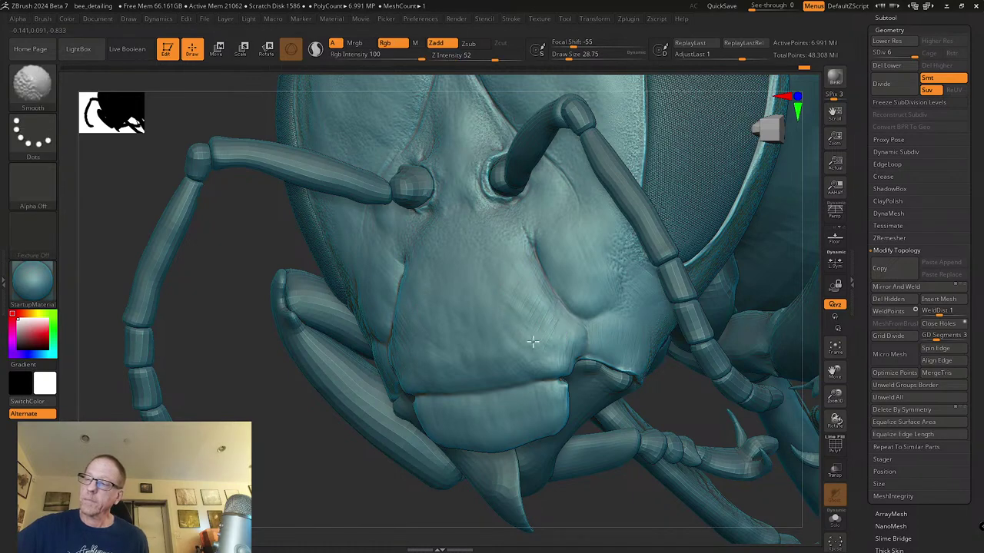
pyautogui.moveTo(546, 341)
pyautogui.keyDown('alt'); pyautogui.mouseDown(button='right')
pyautogui.moveTo(522, 264)
pyautogui.moveTo(531, 307)
pyautogui.moveTo(538, 283)
pyautogui.moveTo(542, 323)
pyautogui.moveTo(518, 406)
pyautogui.moveTo(554, 391)
pyautogui.moveTo(549, 330)
pyautogui.mouseUp(button='right'); pyautogui.keyUp('alt')
pyautogui.press('shift')
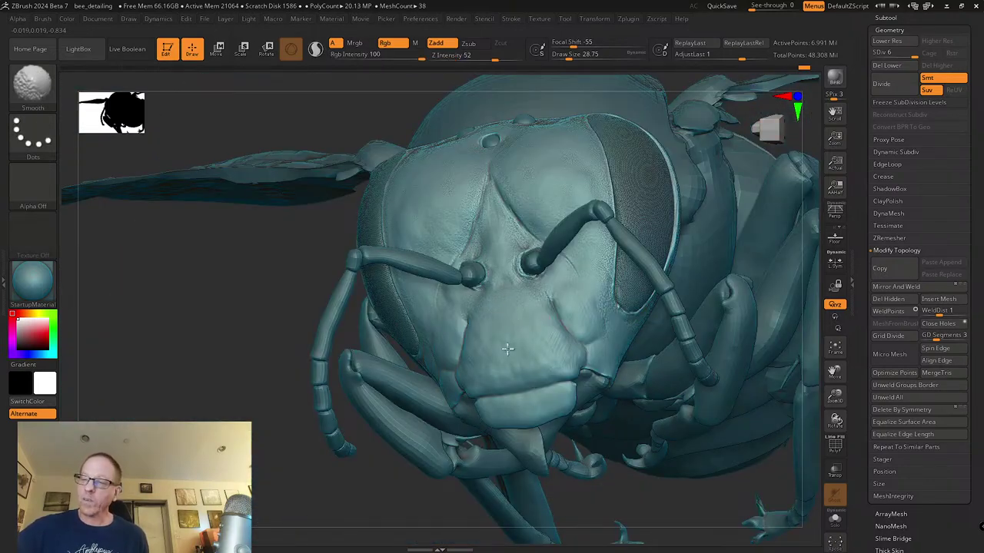
pyautogui.moveTo(569, 346); pyautogui.dragTo(589, 402, button='right')
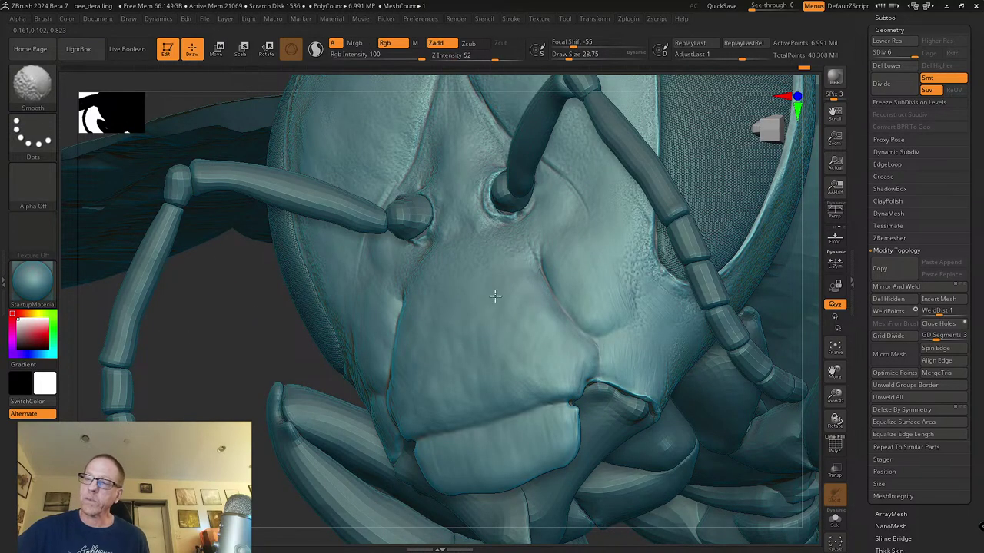
# Step: Copy the head's surface noise settings from NoiseMaker and leave the noise switched off on the head
pyautogui.moveTo(860, 185); pyautogui.dragTo(867, 230)
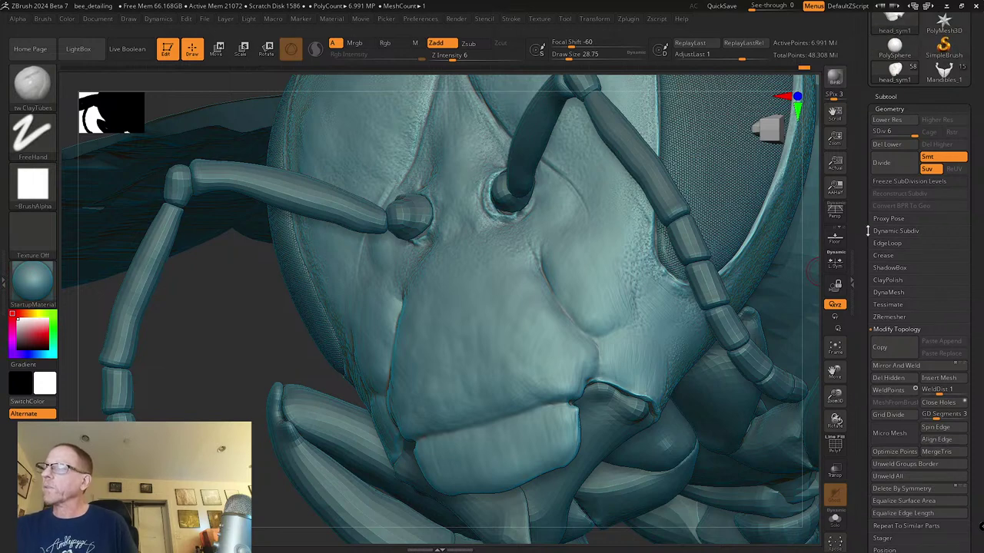
pyautogui.scroll(-3, 865, 395)
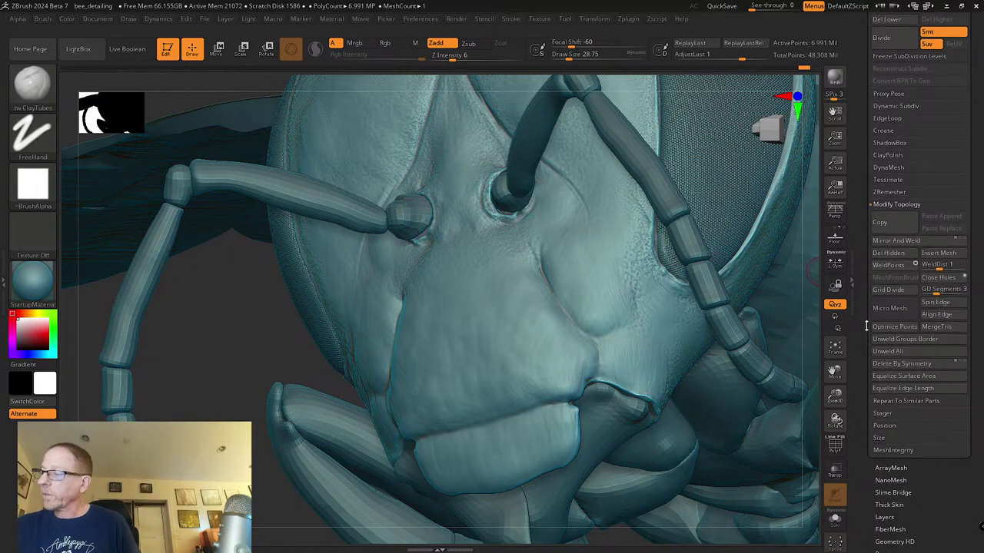
pyautogui.scroll(-5, 874, 473)
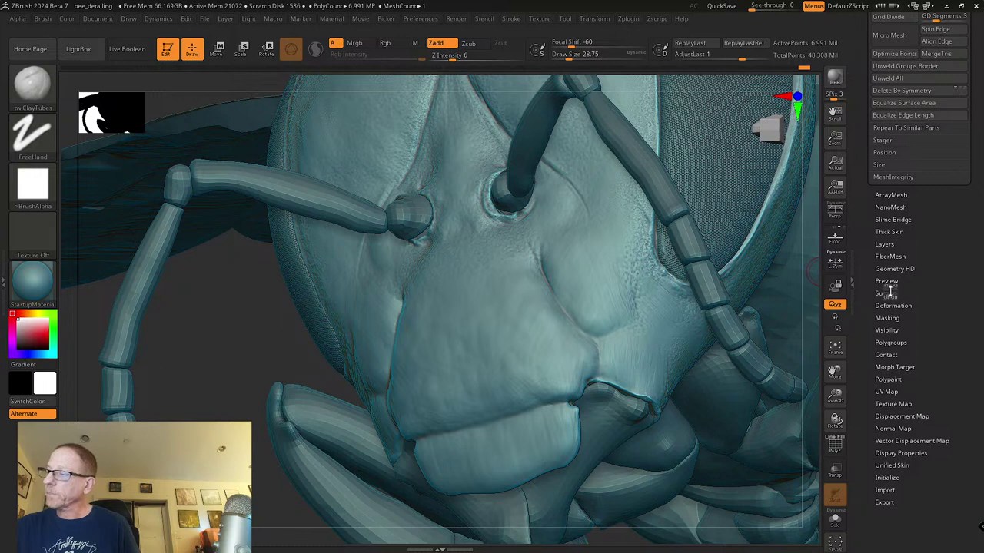
pyautogui.click(887, 293)
pyautogui.click(881, 139)
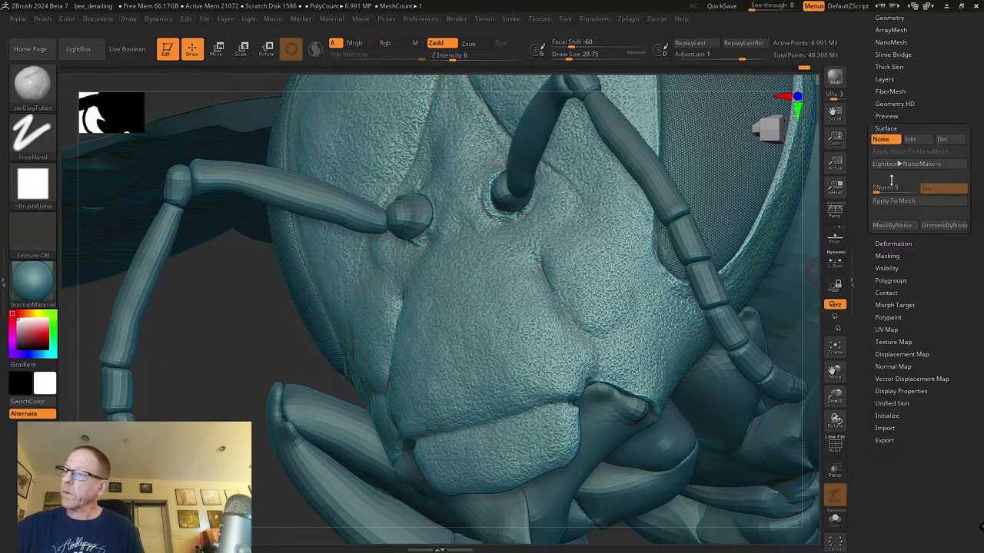
pyautogui.click(916, 140)
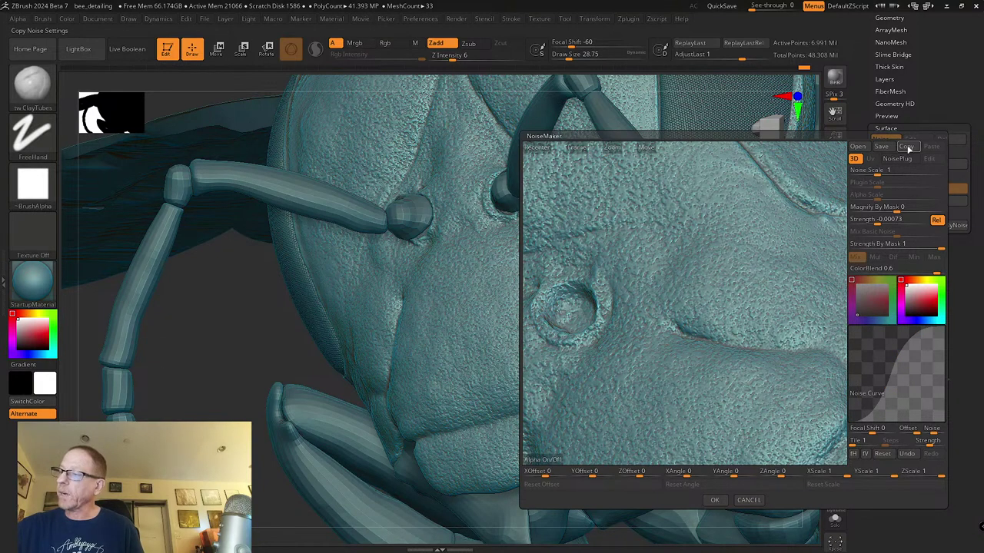
pyautogui.click(715, 500)
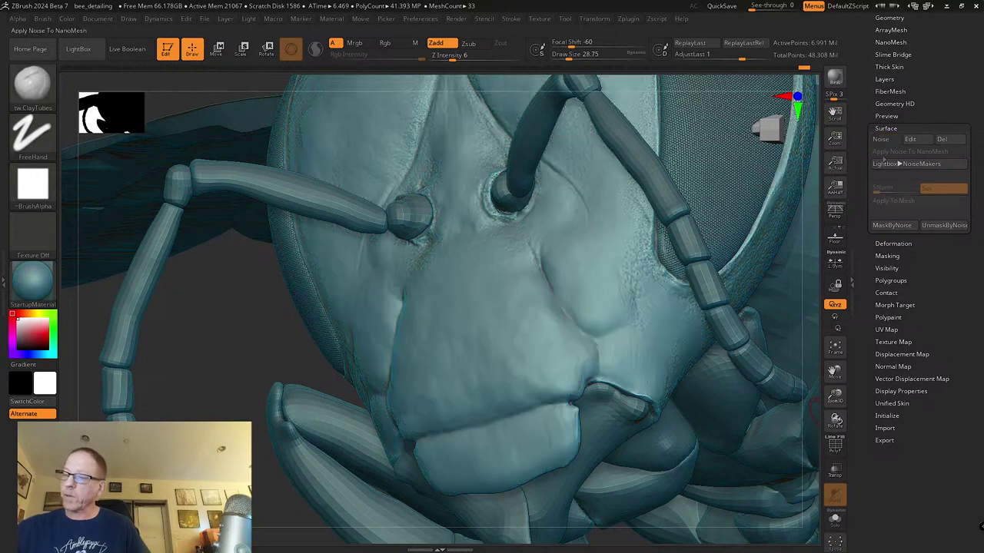
pyautogui.scroll(2, 861, 165)
pyautogui.keyDown('ctrl'); pyautogui.moveTo(583, 446); pyautogui.dragTo(622, 411, button='right'); pyautogui.keyUp('ctrl')
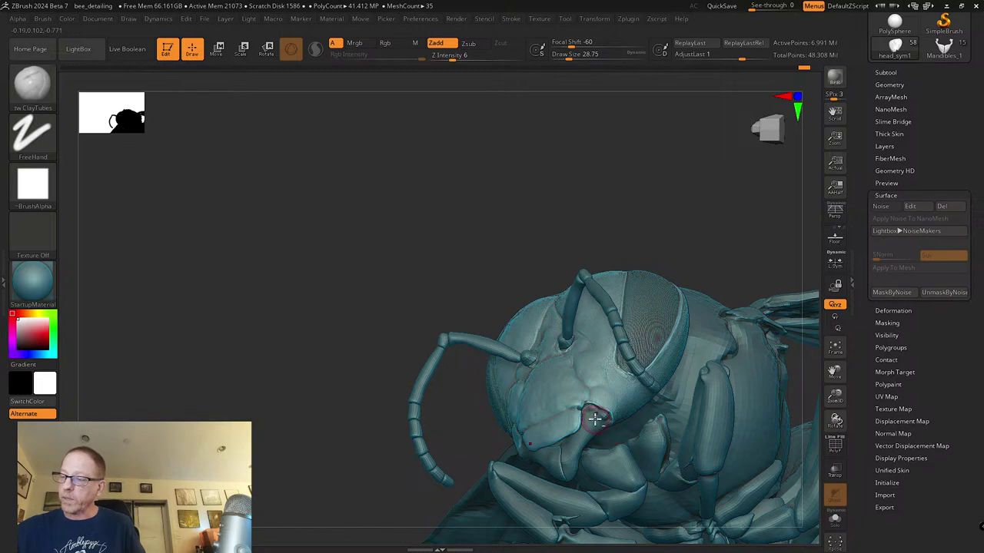
# Step: Select the mandibles_scan2_1 subtool, raise it to its highest subdivision level and subdivide it further to 1.227 million polygons
pyautogui.moveTo(573, 467); pyautogui.dragTo(586, 485, button='right')
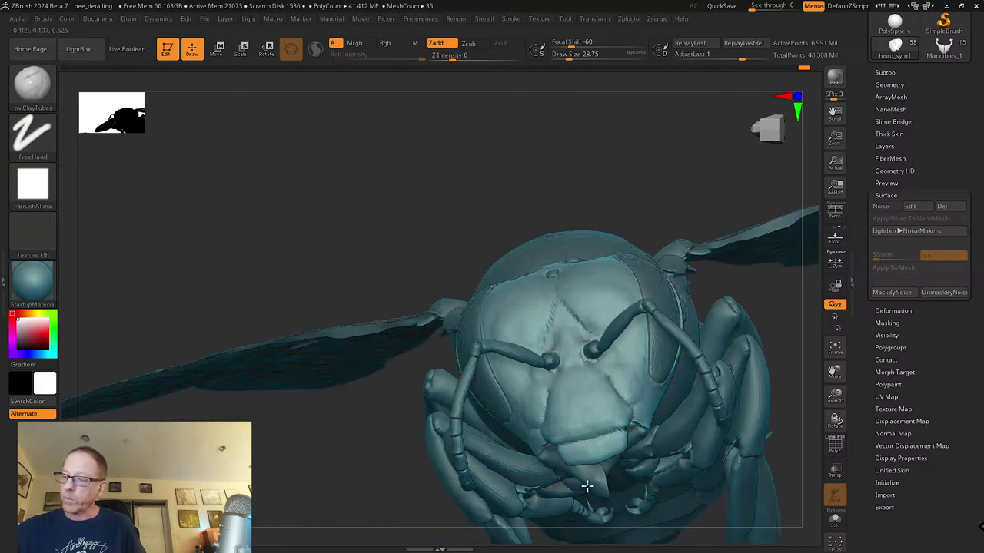
pyautogui.click(886, 72)
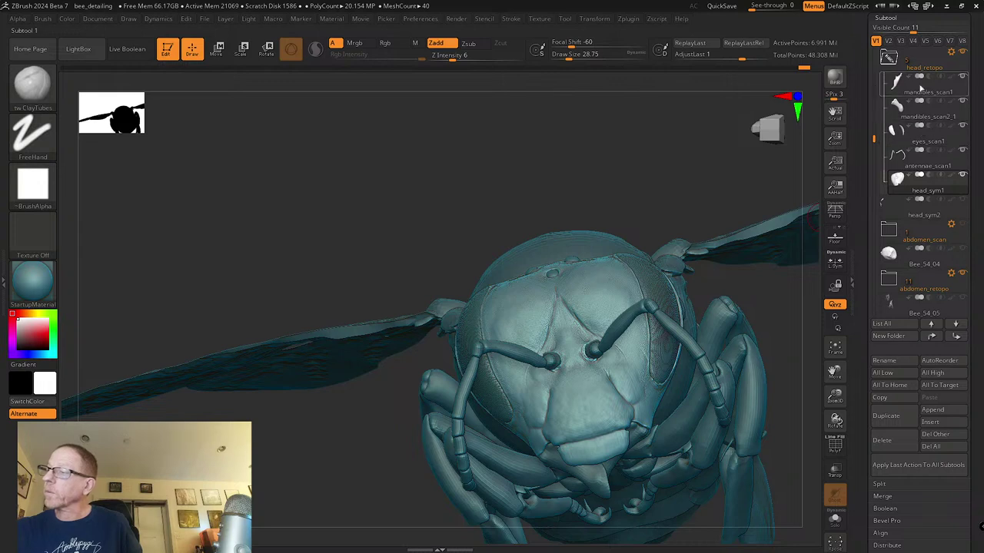
pyautogui.click(926, 116)
pyautogui.moveTo(670, 448); pyautogui.dragTo(674, 342, button='right')
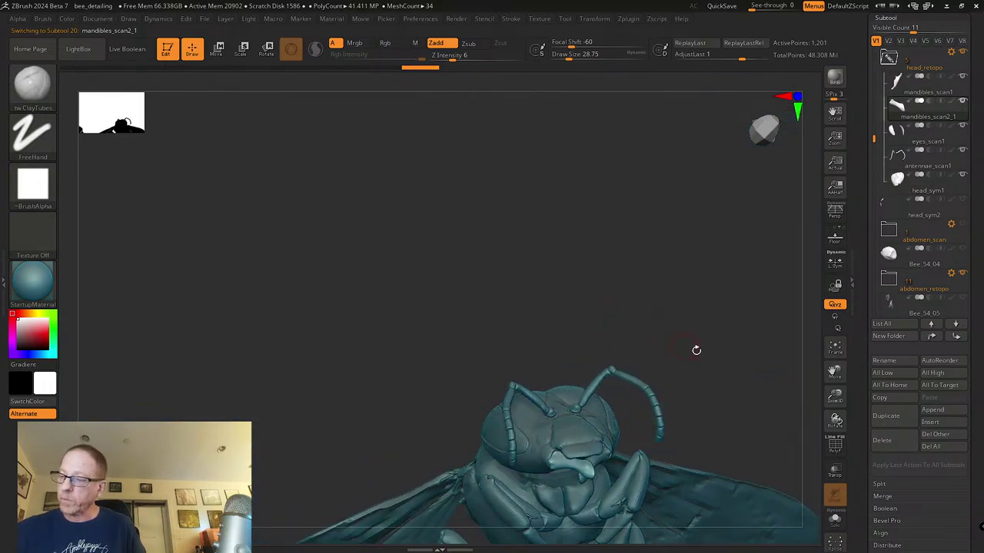
pyautogui.moveTo(834, 396); pyautogui.dragTo(766, 475)
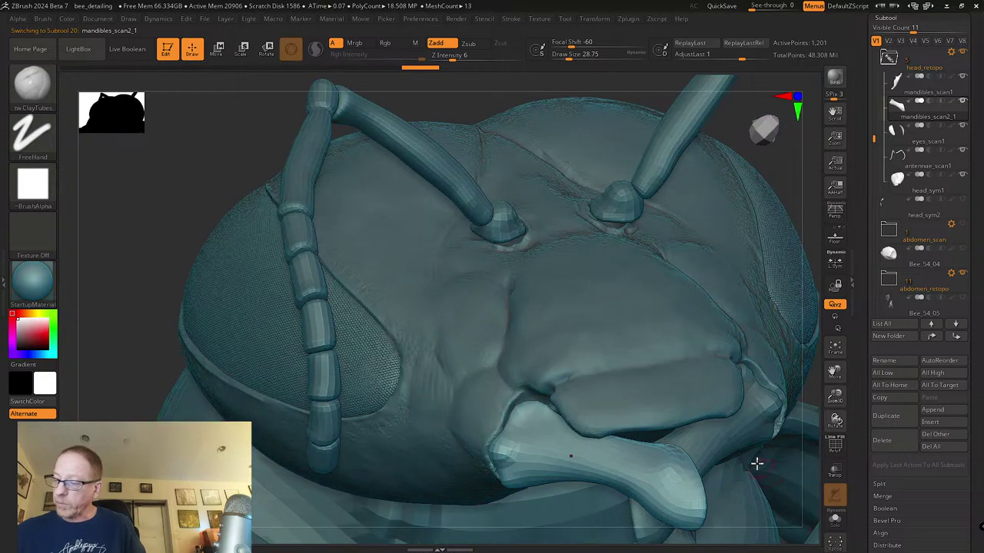
pyautogui.hotkey('ctrl', 'd')
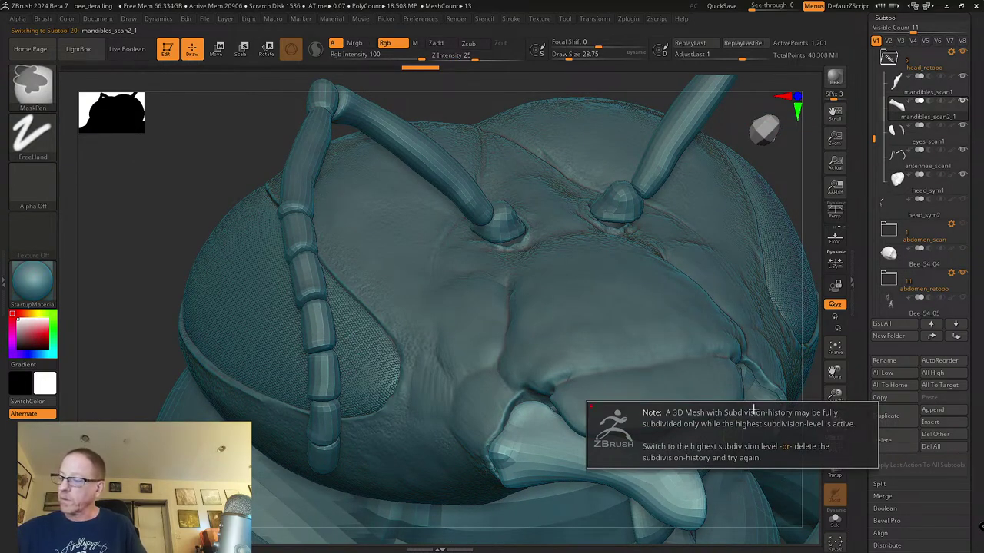
pyautogui.press('d')
pyautogui.press('d')
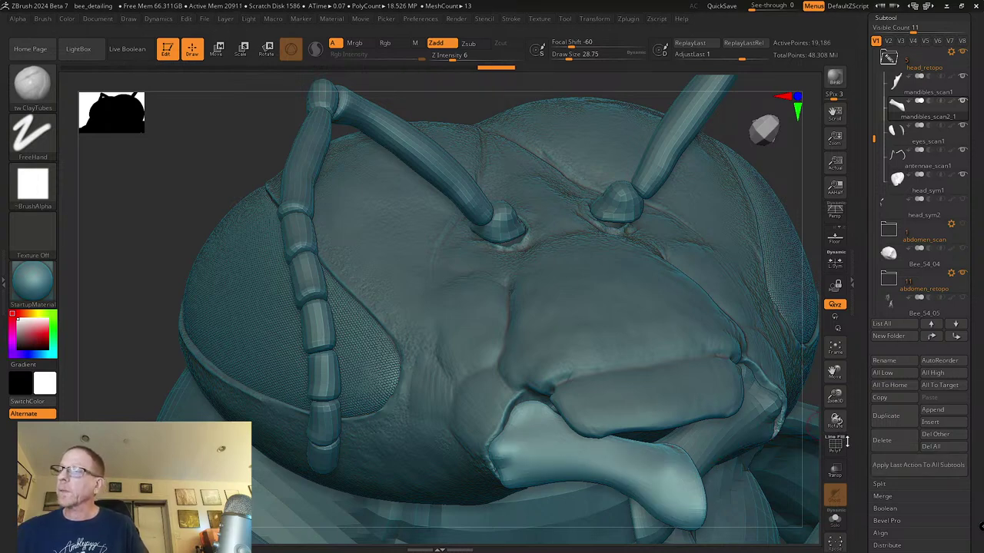
pyautogui.hotkey('ctrl', 'd')
pyautogui.hotkey('ctrl', 'd')
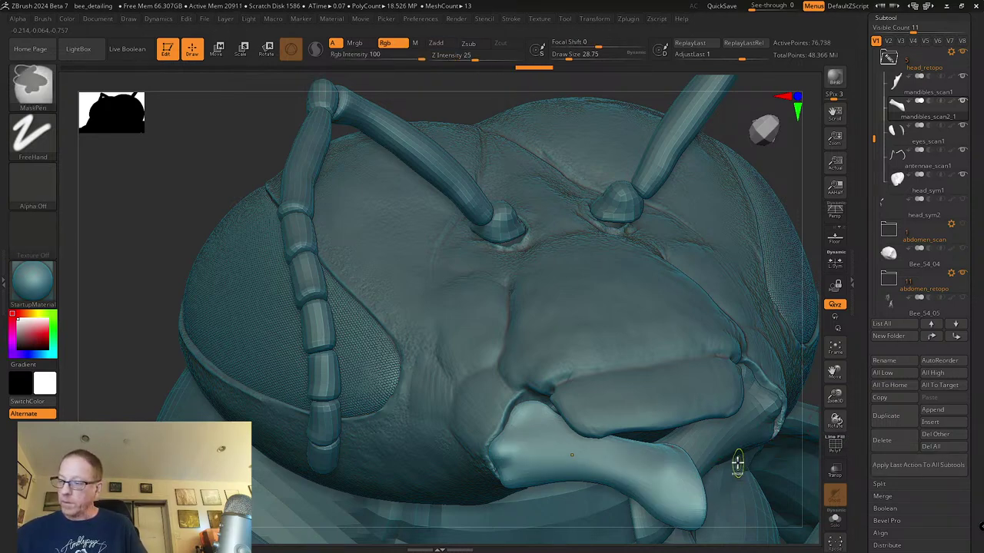
pyautogui.hotkey('ctrl', 'd')
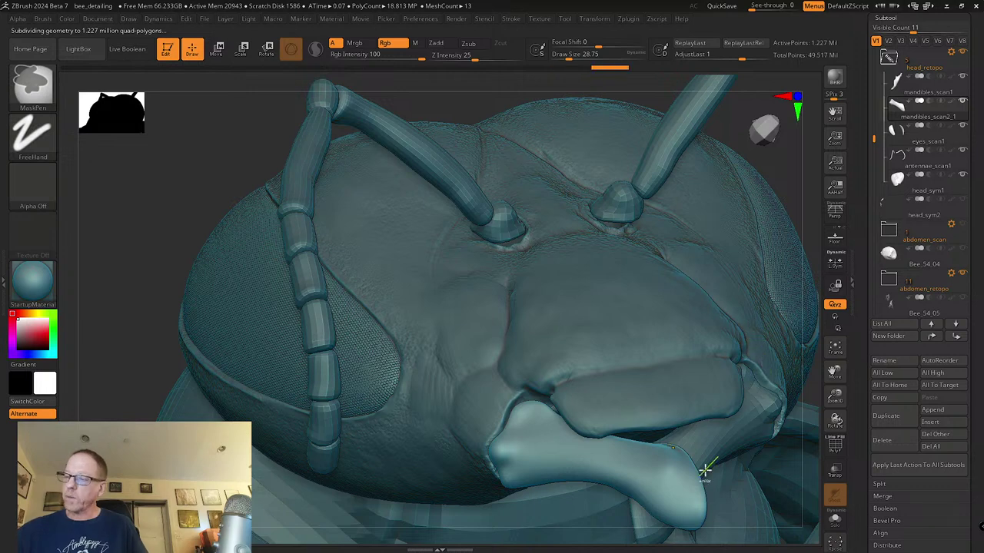
# Step: Paste the copied surface noise settings onto the mandible in NoiseMaker, accept them and leave the noise switched off
pyautogui.scroll(-5, 910, 361)
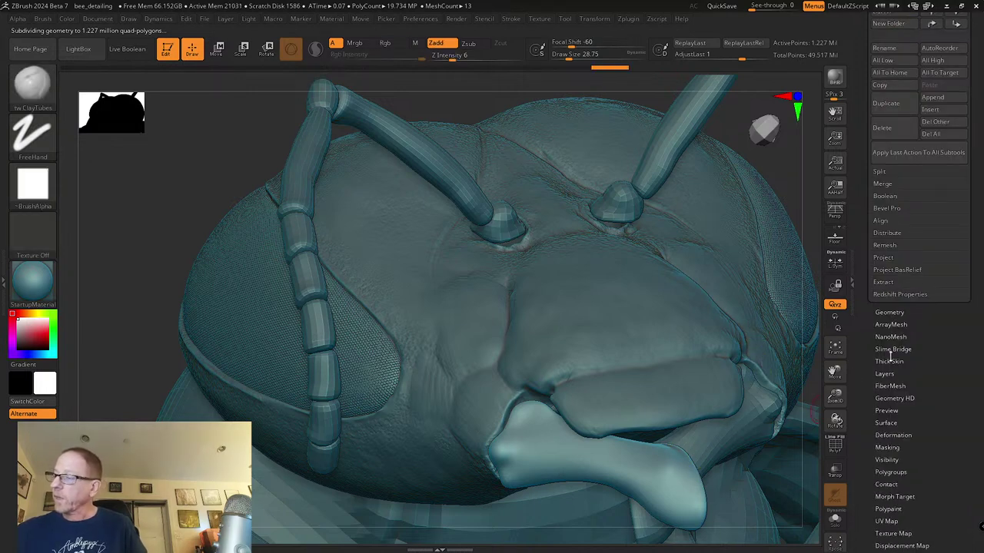
pyautogui.click(888, 422)
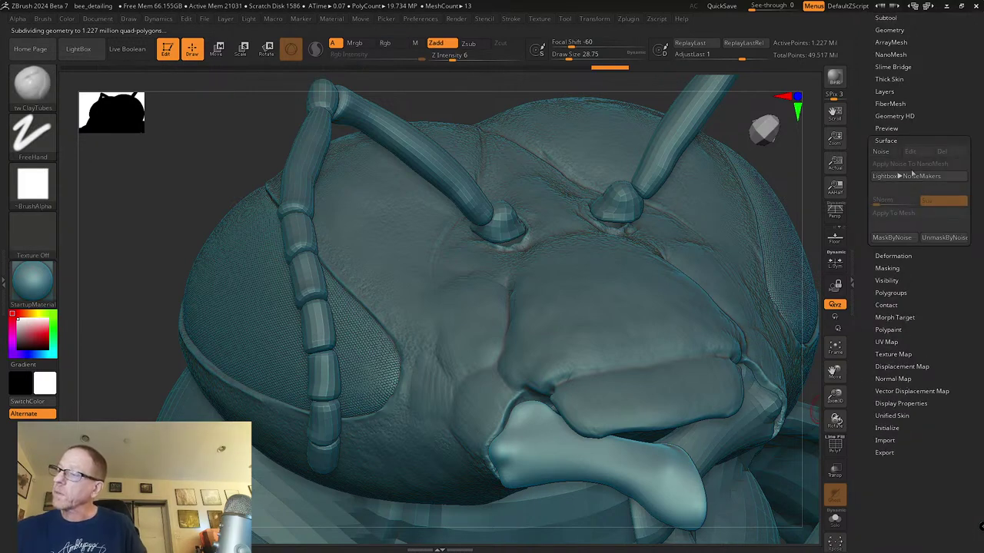
pyautogui.click(881, 152)
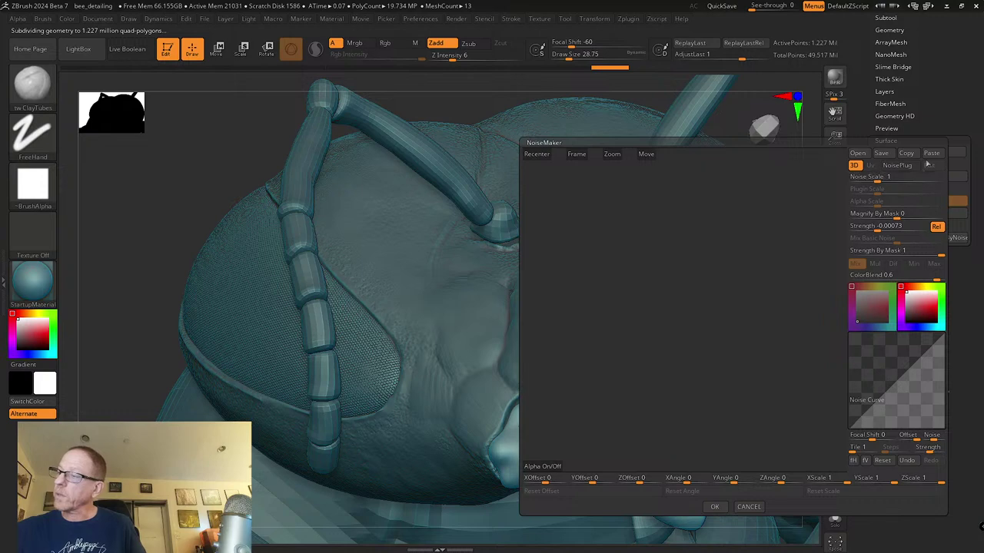
pyautogui.click(931, 154)
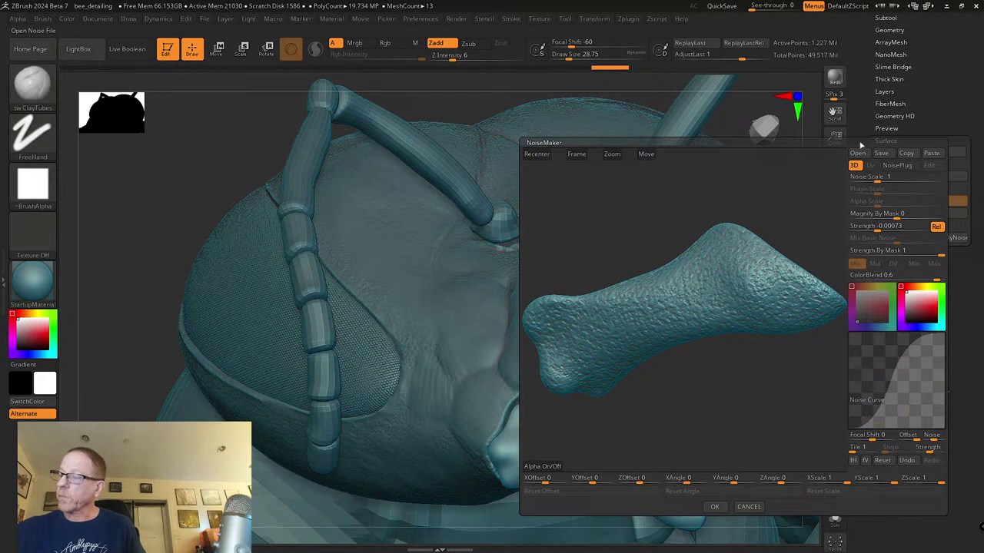
pyautogui.click(716, 508)
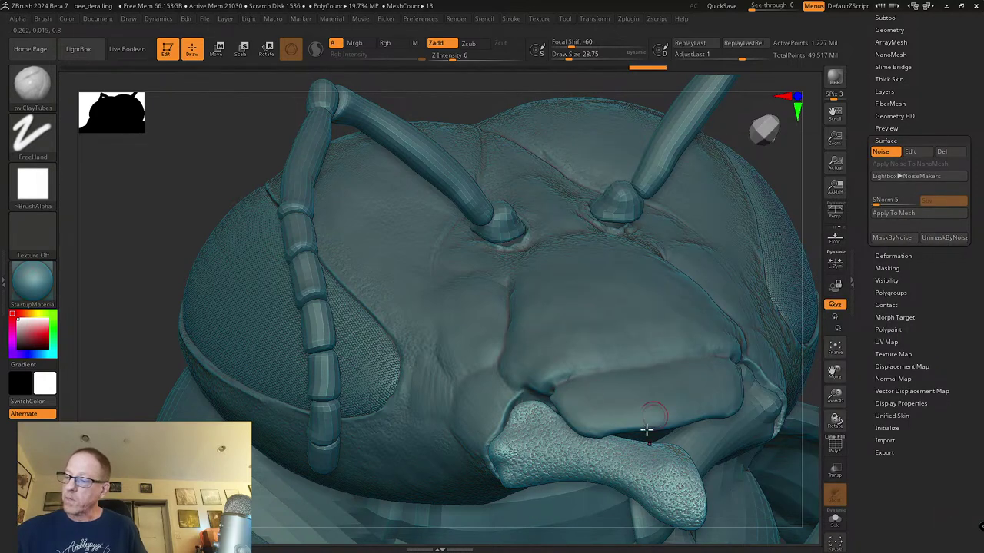
pyautogui.click(880, 151)
# Step: Switch to the head_sym1 subtool, turn its surface noise on and check it in NoiseMaker without changing the settings
pyautogui.moveTo(710, 326); pyautogui.dragTo(650, 323, button='right')
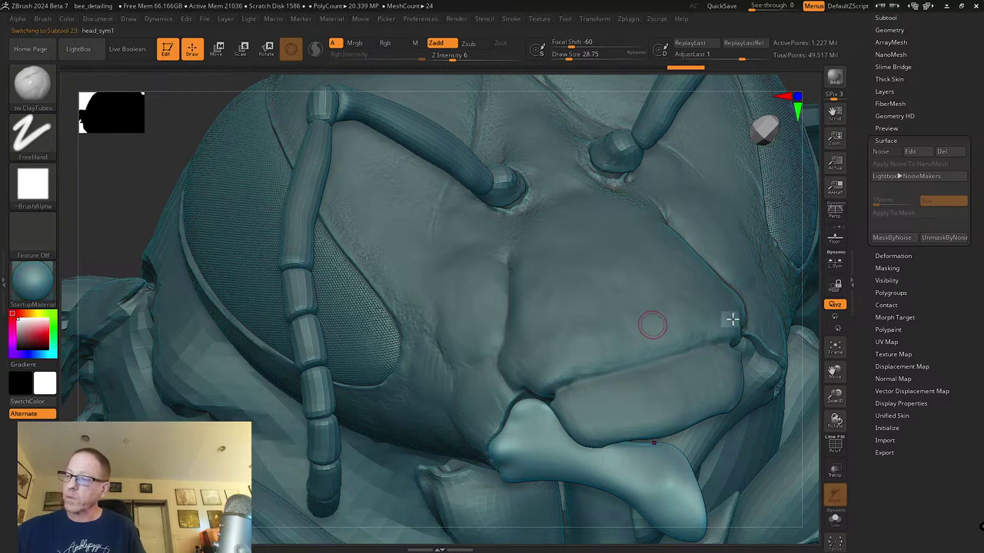
pyautogui.keyDown('alt'); pyautogui.click(723, 327); pyautogui.keyUp('alt')
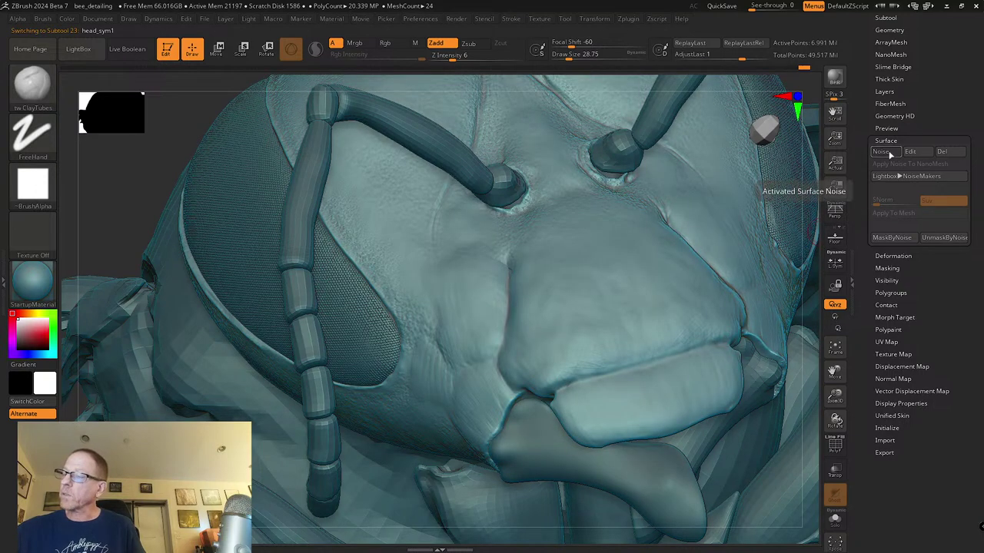
pyautogui.click(892, 153)
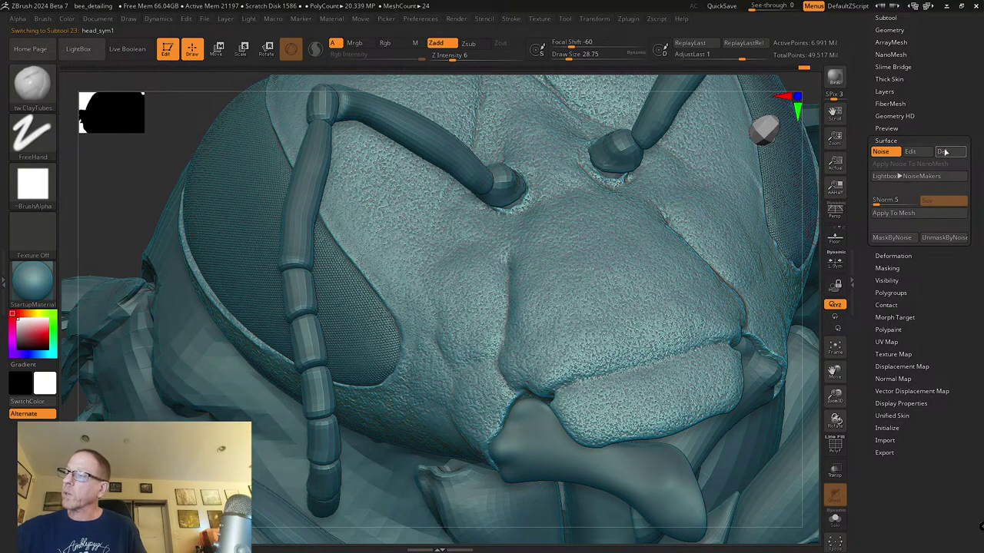
pyautogui.click(912, 152)
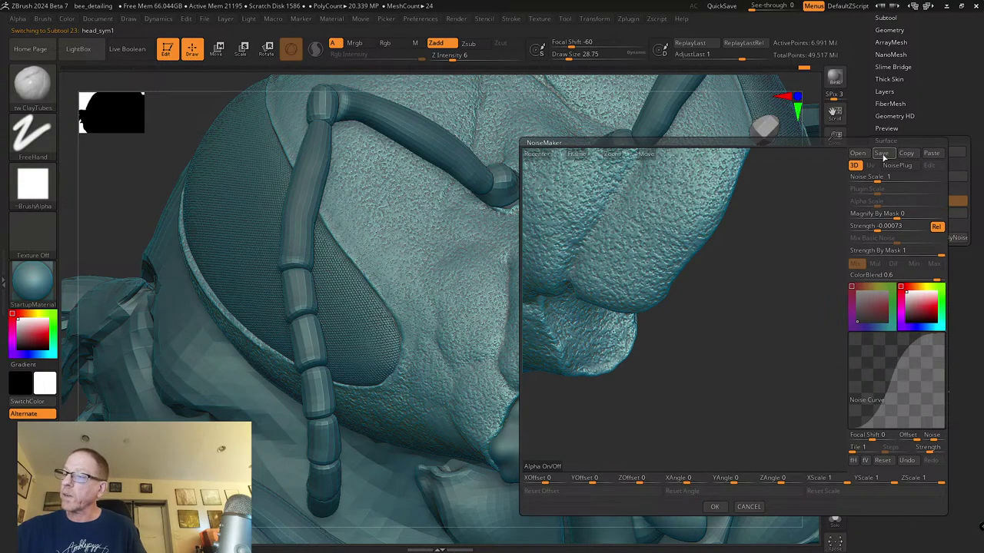
pyautogui.click(747, 506)
# Step: Mask the head by its surface noise and hide the mask display
pyautogui.moveTo(731, 370); pyautogui.dragTo(773, 312, button='right')
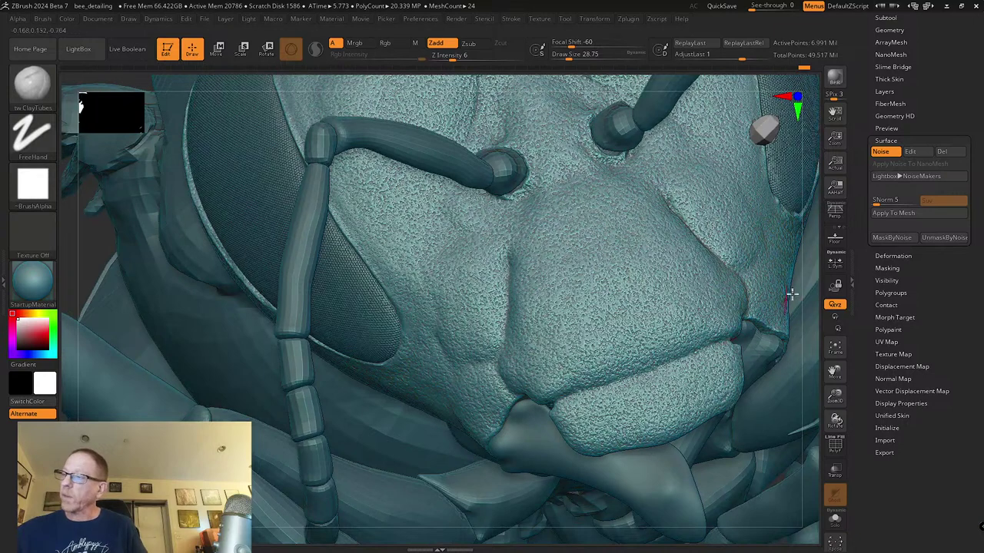
pyautogui.click(894, 239)
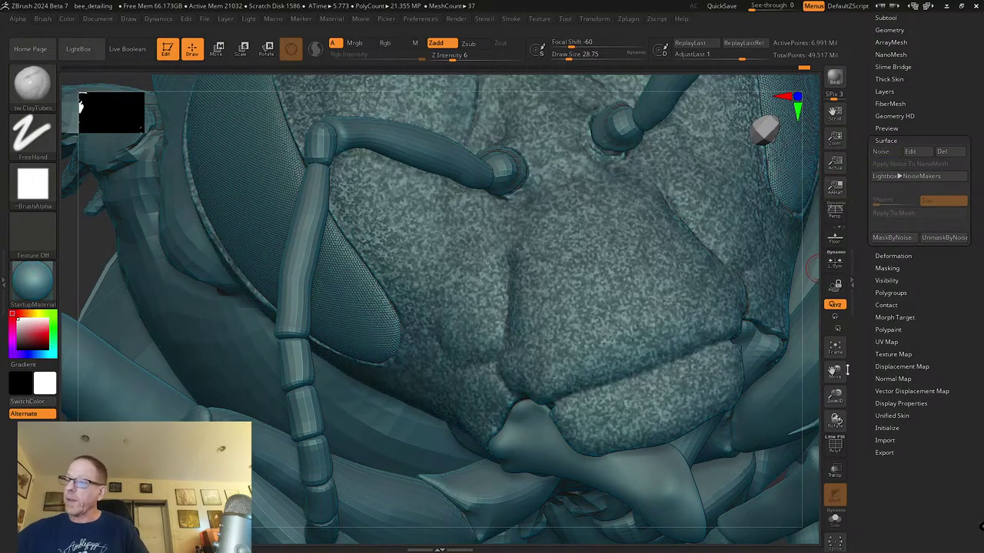
pyautogui.press('ctrl')
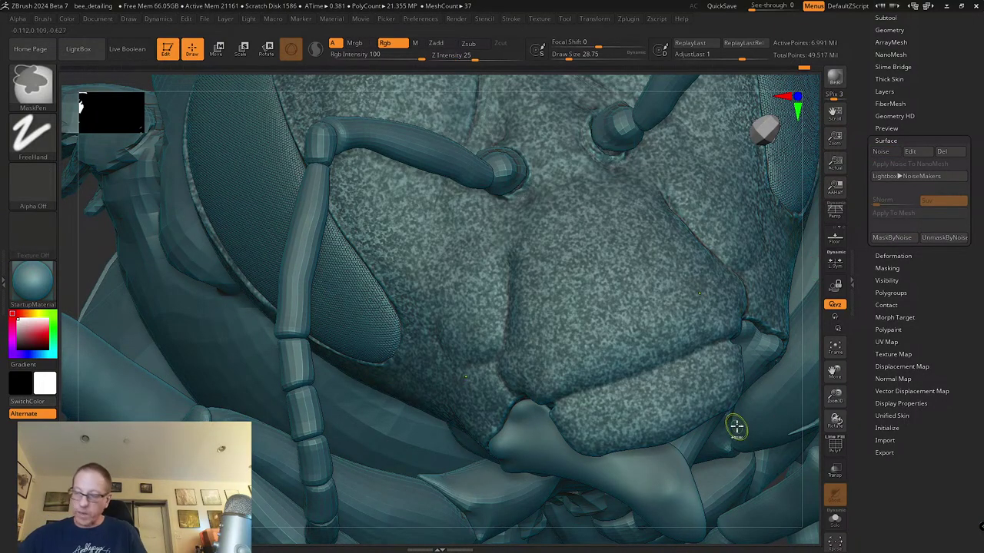
pyautogui.hotkey('ctrl', 'h')
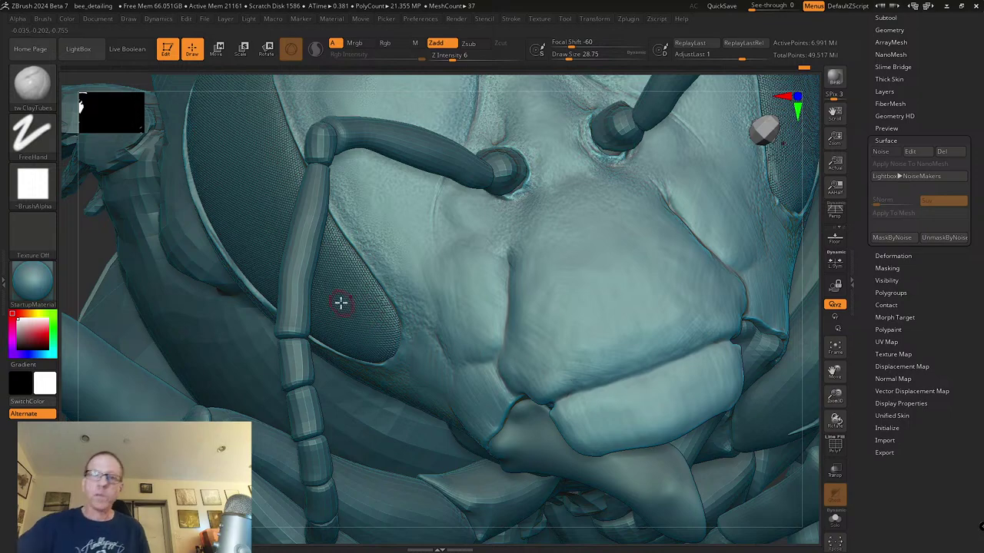
# Step: Inflate the unmasked noise texture along the central face plate's lower edge with the Inflat brush at draw size about 44 and Z intensity 3
pyautogui.press('b')
pyautogui.click(243, 95)
pyautogui.press('s')
pyautogui.moveTo(576, 321); pyautogui.dragTo(580, 321)
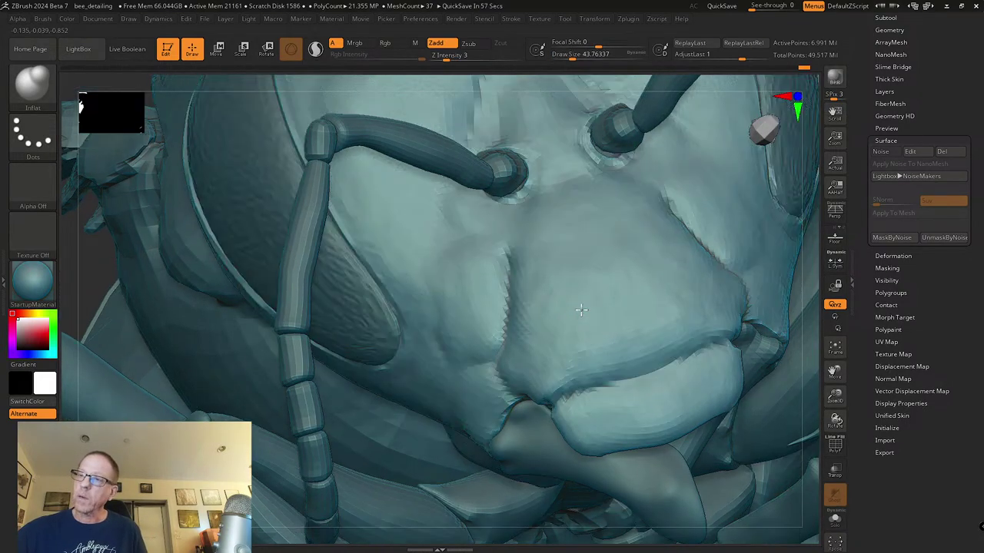
pyautogui.moveTo(579, 309); pyautogui.dragTo(523, 318, button='right')
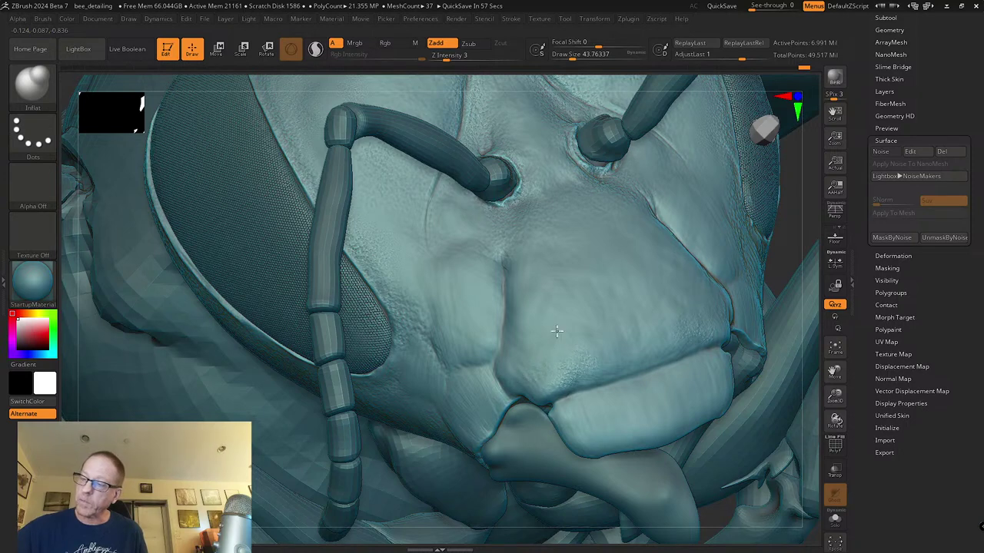
pyautogui.press('shift')
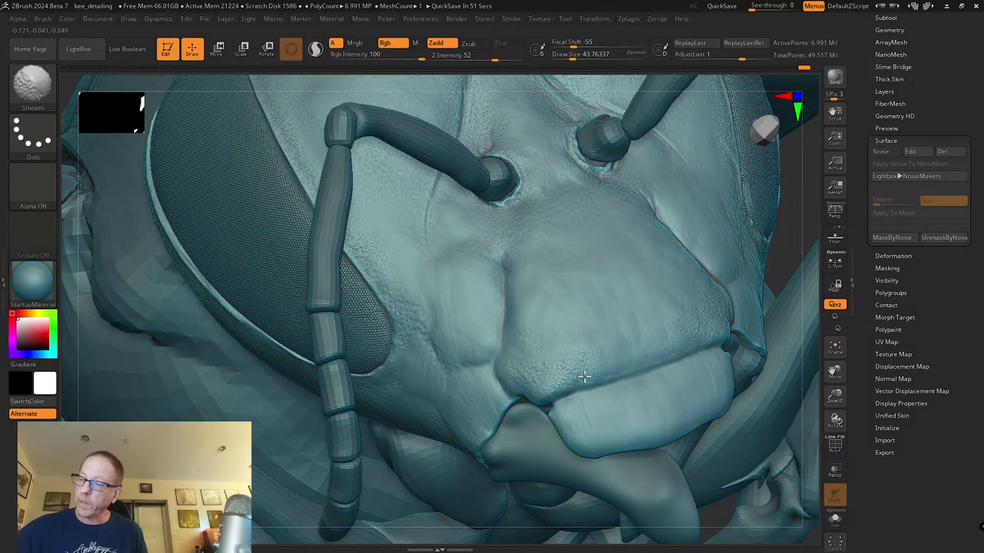
# Step: Extend the inflated noise texture up the central face plate and along its side groove, and soften it with light smoothing
pyautogui.moveTo(531, 325); pyautogui.dragTo(509, 270, button='right')
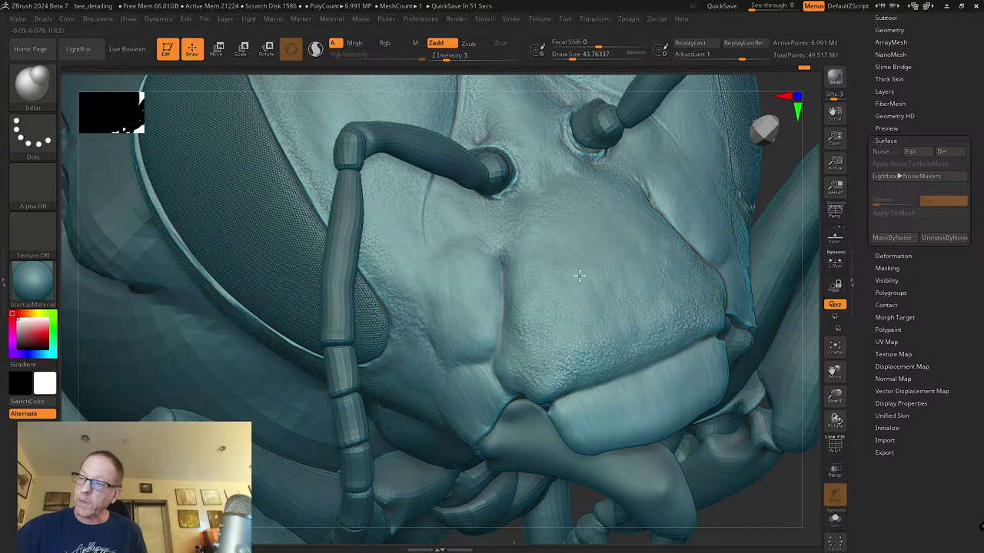
pyautogui.moveTo(587, 254); pyautogui.dragTo(566, 285, button='right')
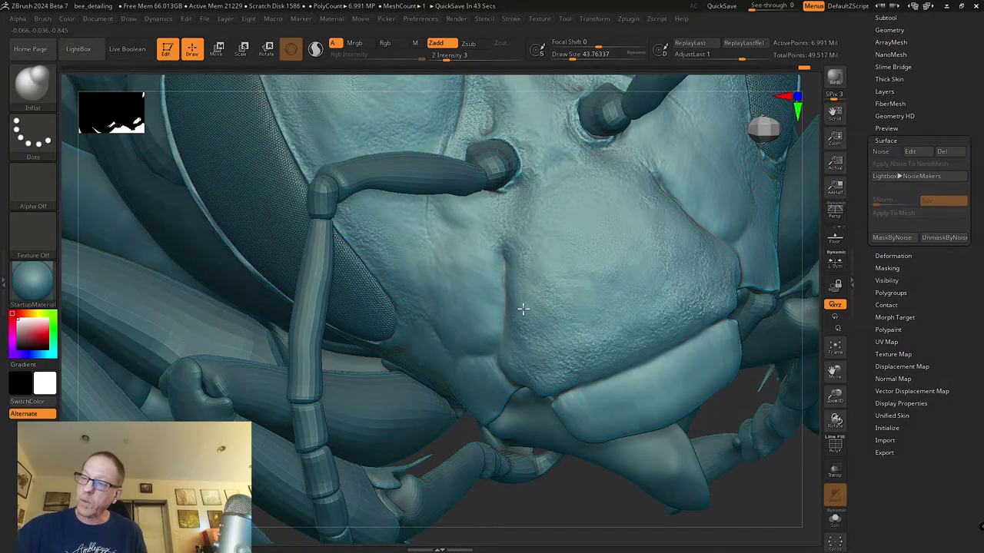
pyautogui.moveTo(523, 334); pyautogui.dragTo(512, 326, button='right')
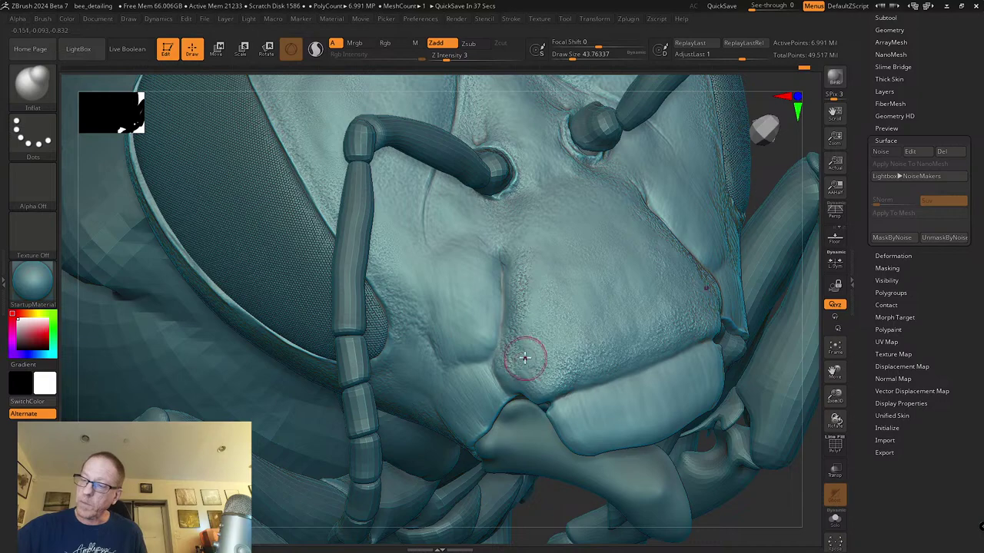
pyautogui.press('shift')
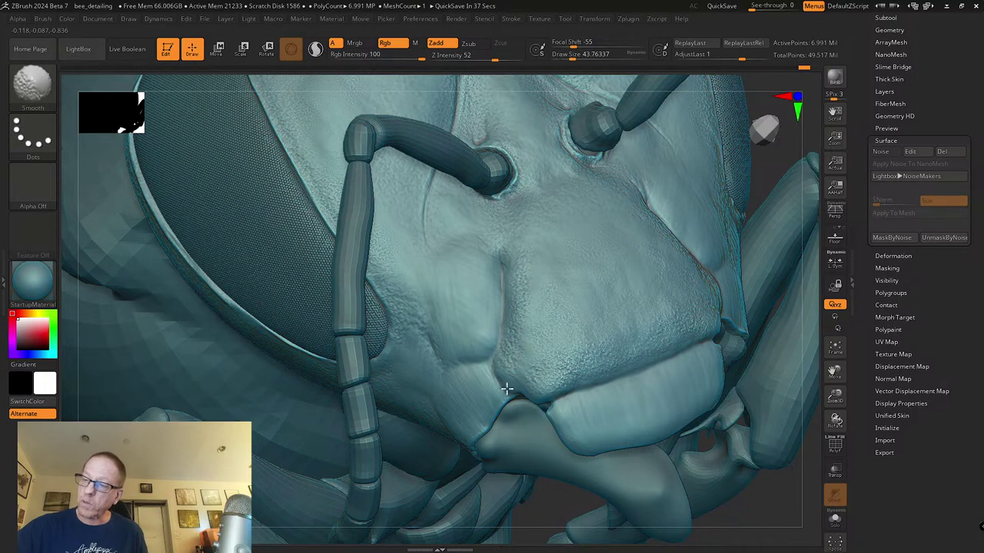
# Step: Inflate the noise texture across the lower plate above the mandibles and smooth it lightly
pyautogui.moveTo(587, 416)
pyautogui.mouseDown(button='right')
pyautogui.moveTo(621, 441)
pyautogui.moveTo(582, 409)
pyautogui.moveTo(565, 428)
pyautogui.mouseUp(button='right')
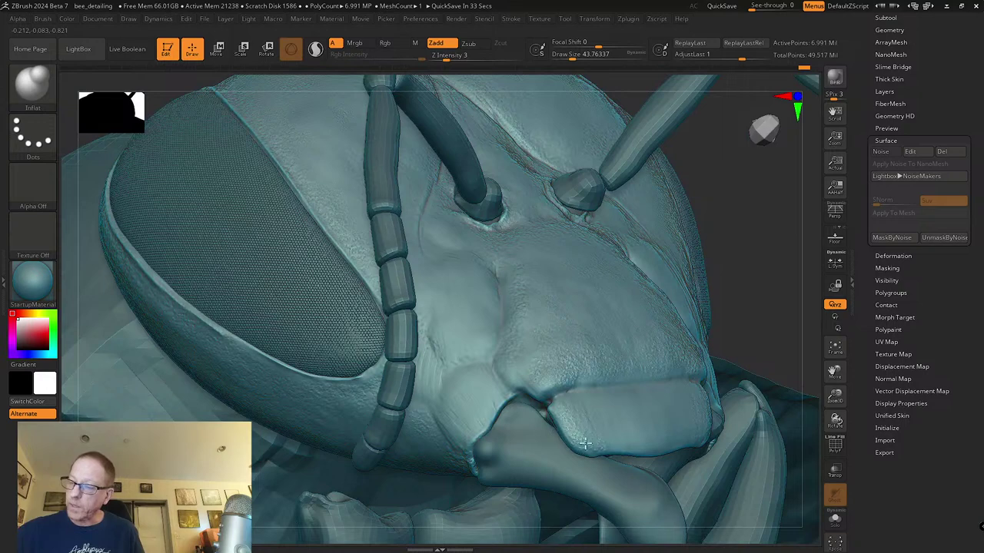
pyautogui.moveTo(654, 446); pyautogui.dragTo(631, 433, button='right')
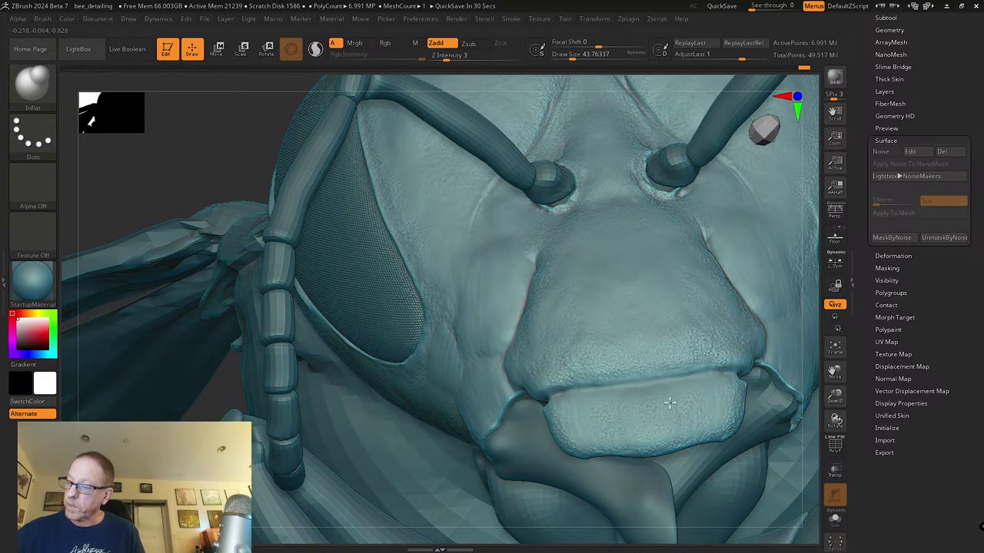
pyautogui.press('shift')
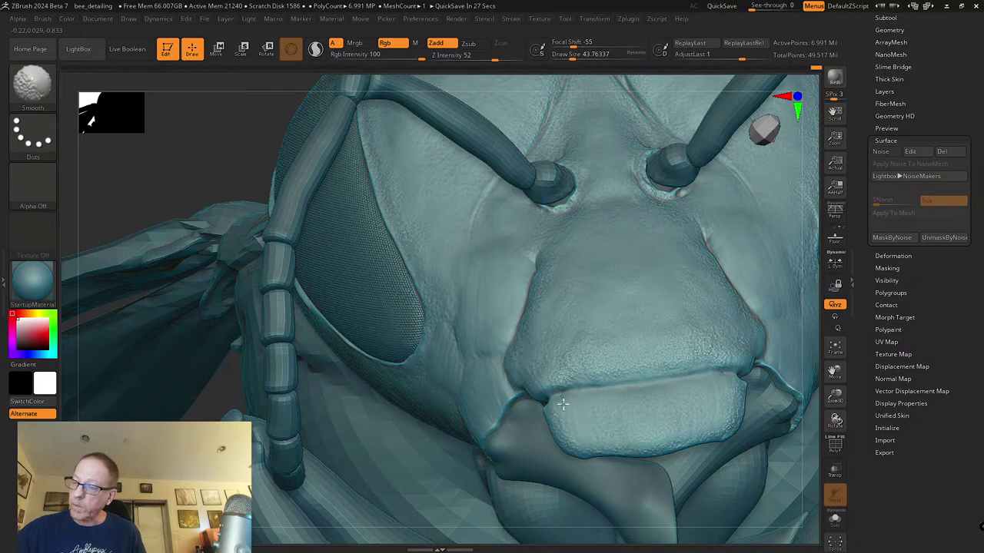
# Step: Inflate the noise texture over the cheek plate beside the central face plate and smooth it lightly
pyautogui.moveTo(707, 411)
pyautogui.mouseDown(button='right')
pyautogui.moveTo(716, 405)
pyautogui.moveTo(666, 430)
pyautogui.moveTo(651, 413)
pyautogui.mouseUp(button='right')
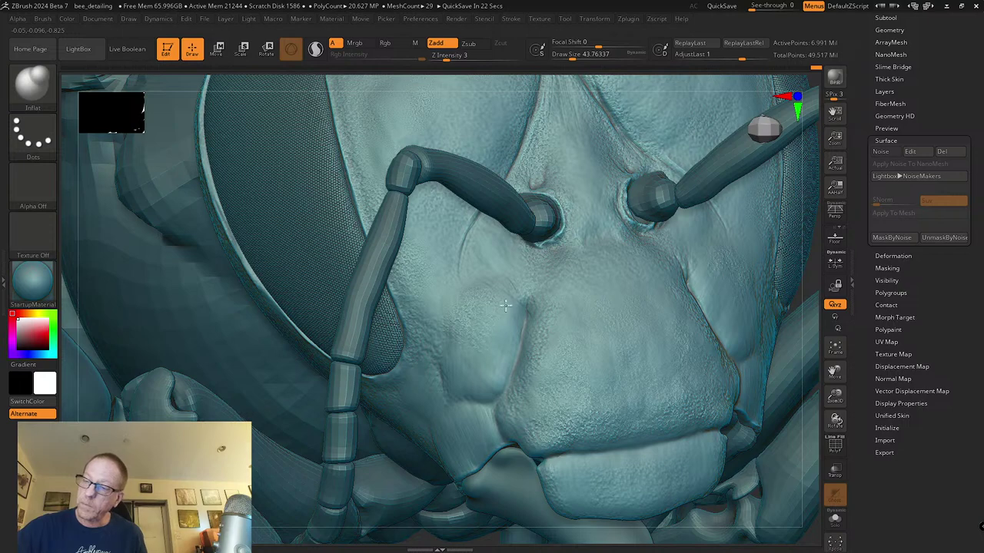
pyautogui.press('shift')
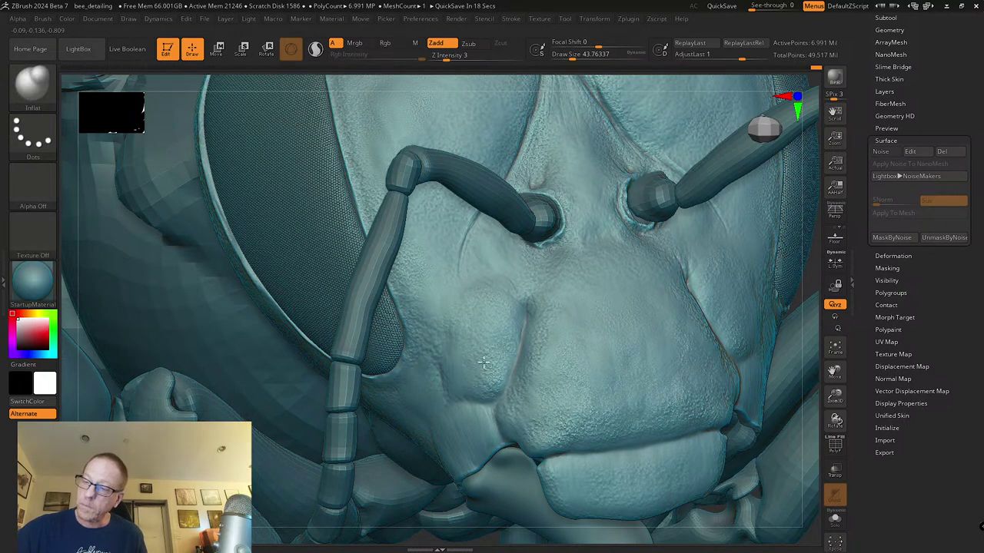
pyautogui.moveTo(453, 368); pyautogui.dragTo(447, 386)
pyautogui.moveTo(455, 308)
pyautogui.keyDown('shift'); pyautogui.mouseDown()
pyautogui.moveTo(427, 306)
pyautogui.moveTo(440, 313)
pyautogui.mouseUp(); pyautogui.keyUp('shift')
pyautogui.moveTo(455, 375); pyautogui.dragTo(494, 321, button='right')
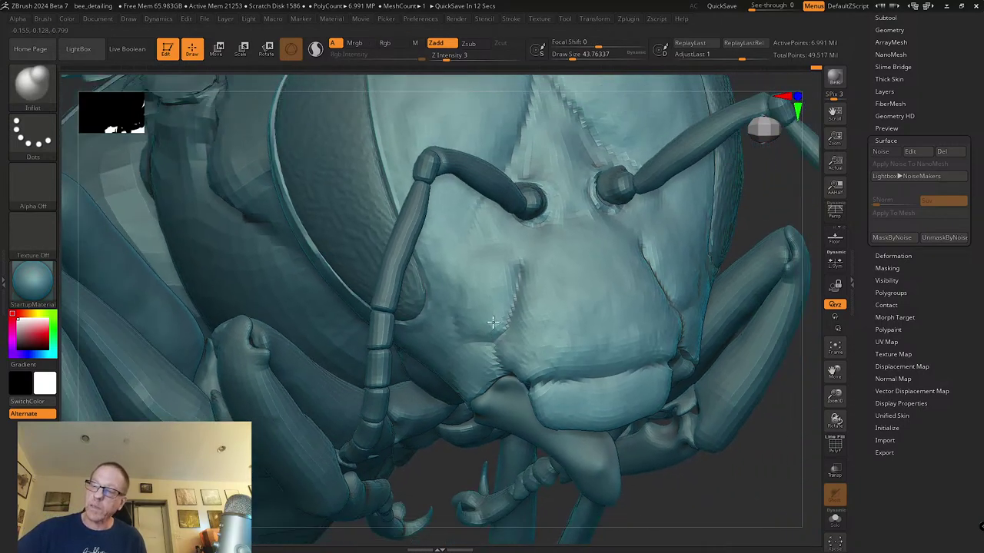
# Step: Extend the inflated noise texture over the cheek area above the mandible joint and up toward the eye, and abort the auto-save
pyautogui.moveTo(487, 359); pyautogui.dragTo(477, 396, button='right')
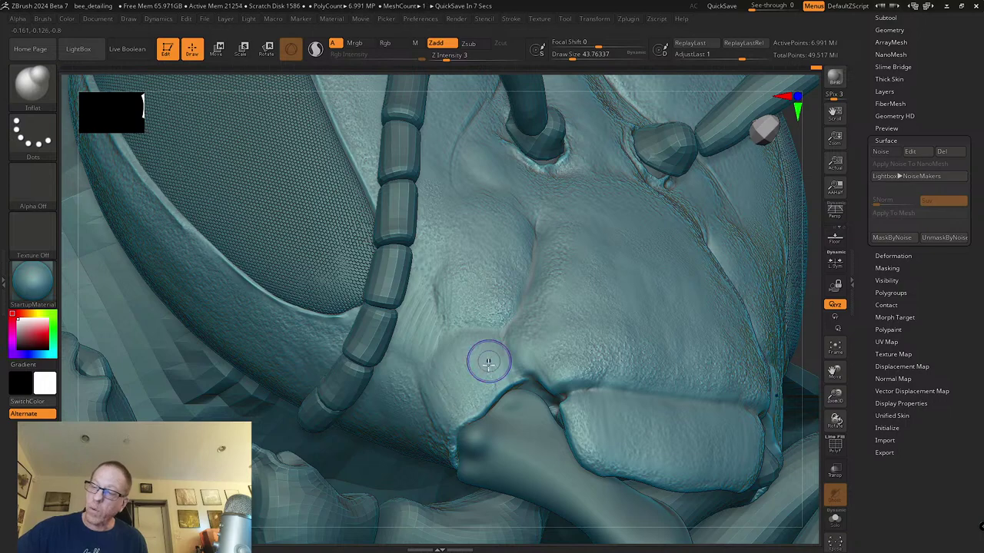
pyautogui.press('shift')
pyautogui.moveTo(467, 416); pyautogui.dragTo(470, 408)
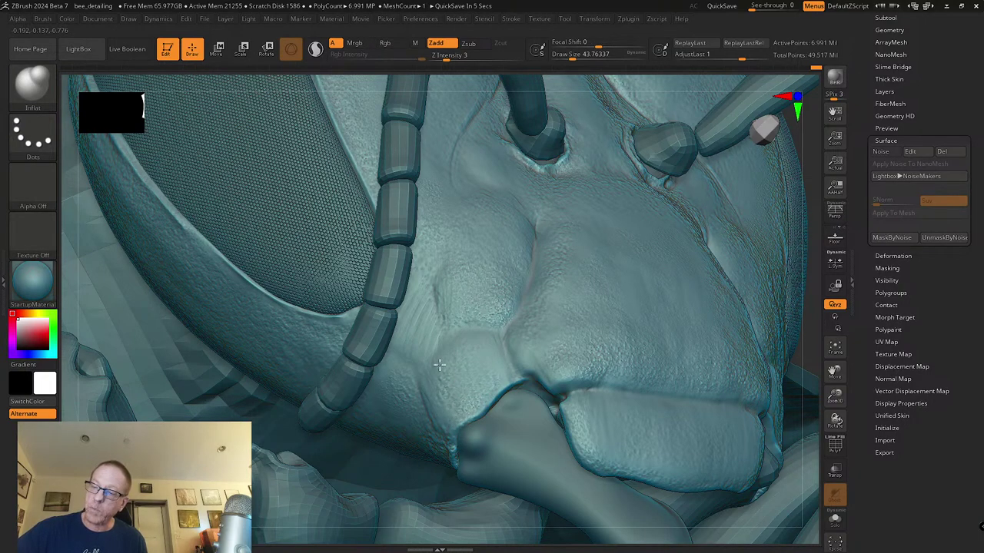
pyautogui.moveTo(422, 310)
pyautogui.mouseDown(button='right')
pyautogui.moveTo(415, 325)
pyautogui.moveTo(431, 323)
pyautogui.mouseUp(button='right')
pyautogui.press('shift')
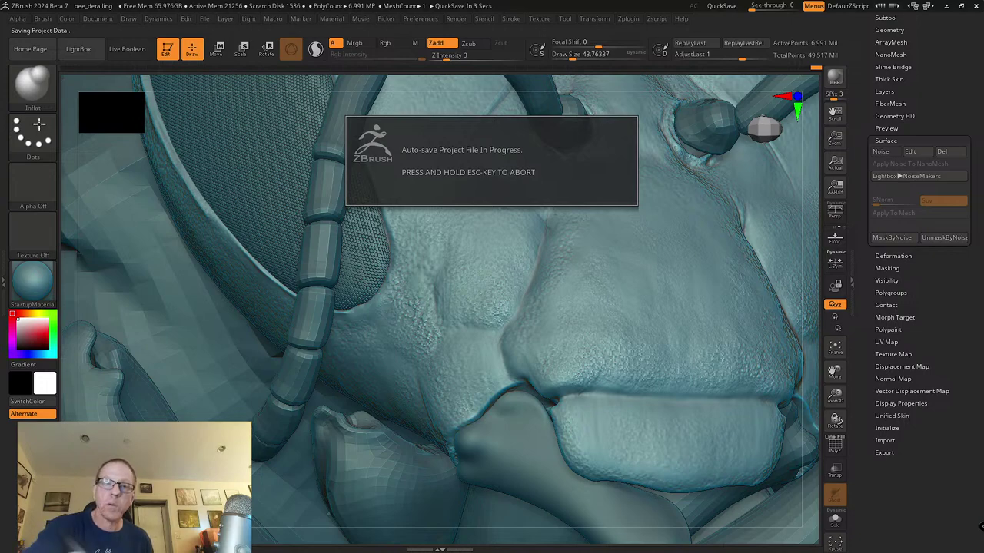
pyautogui.press('Escape')
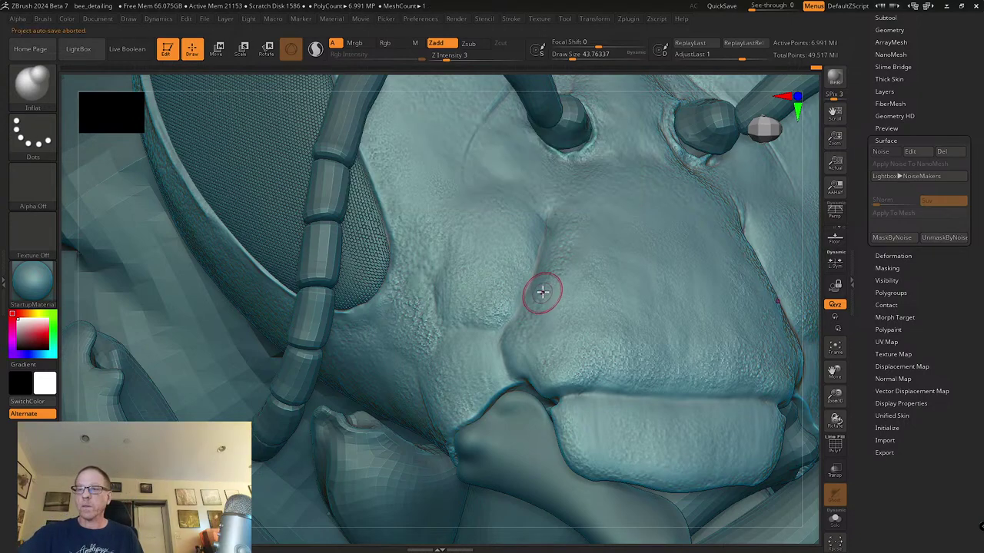
# Step: Switch to the Noise brush and paste the copied noise settings into its own surface noise in NoiseMaker
pyautogui.press('b')
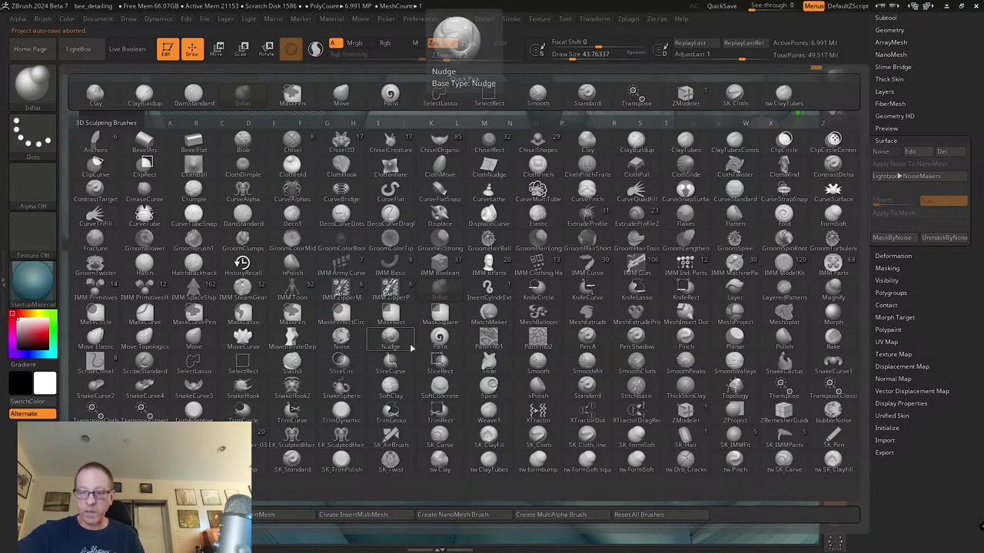
pyautogui.press('n')
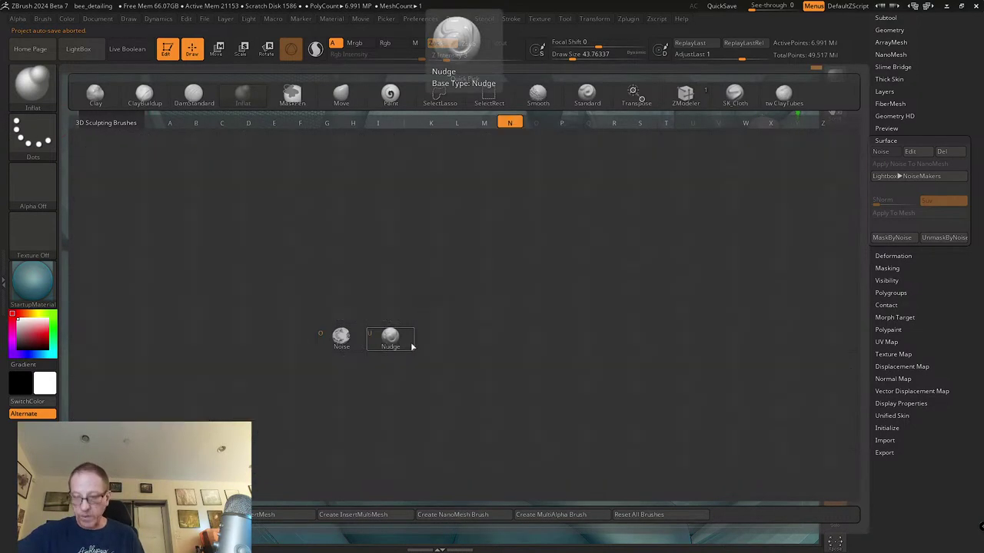
pyautogui.click(351, 340)
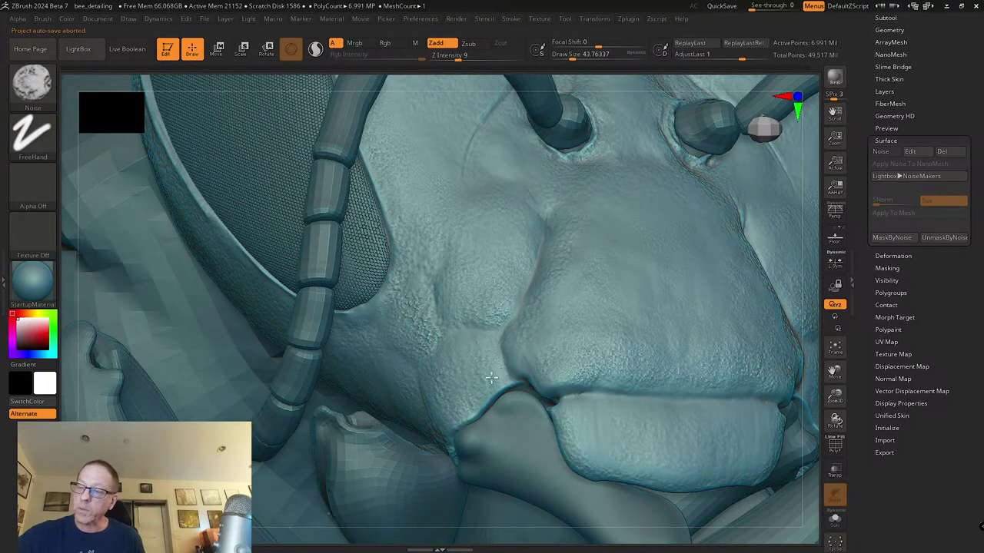
pyautogui.click(42, 19)
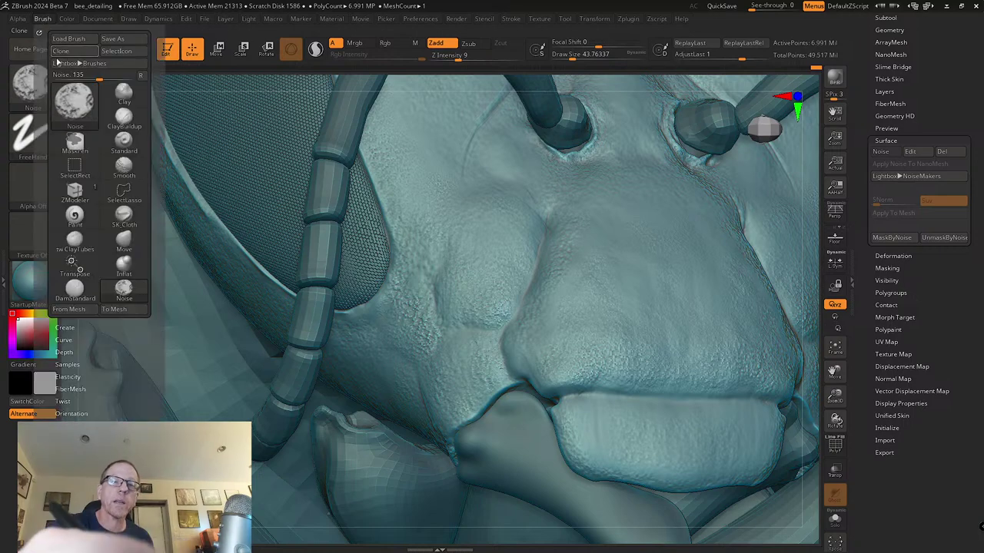
pyautogui.moveTo(117, 384); pyautogui.dragTo(114, 347)
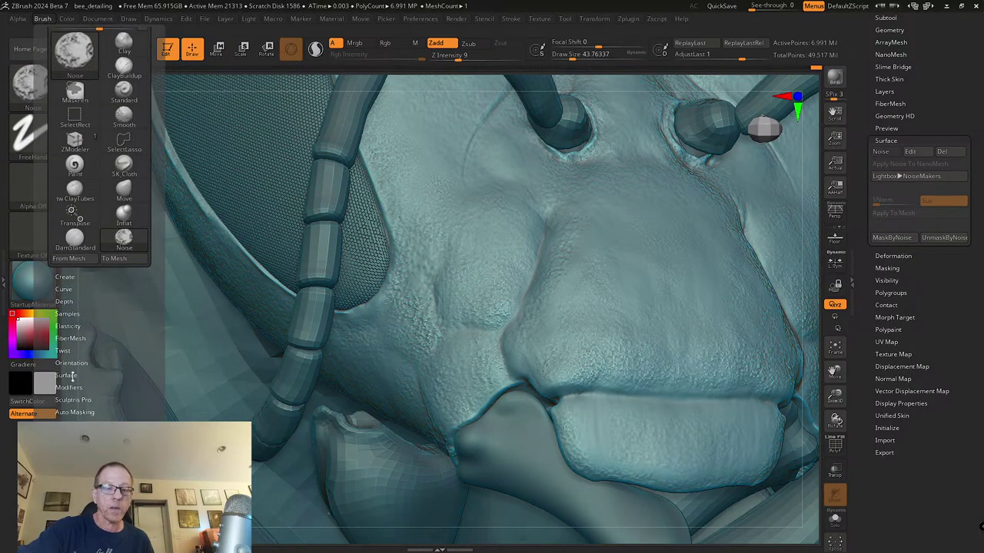
pyautogui.click(72, 376)
pyautogui.click(91, 387)
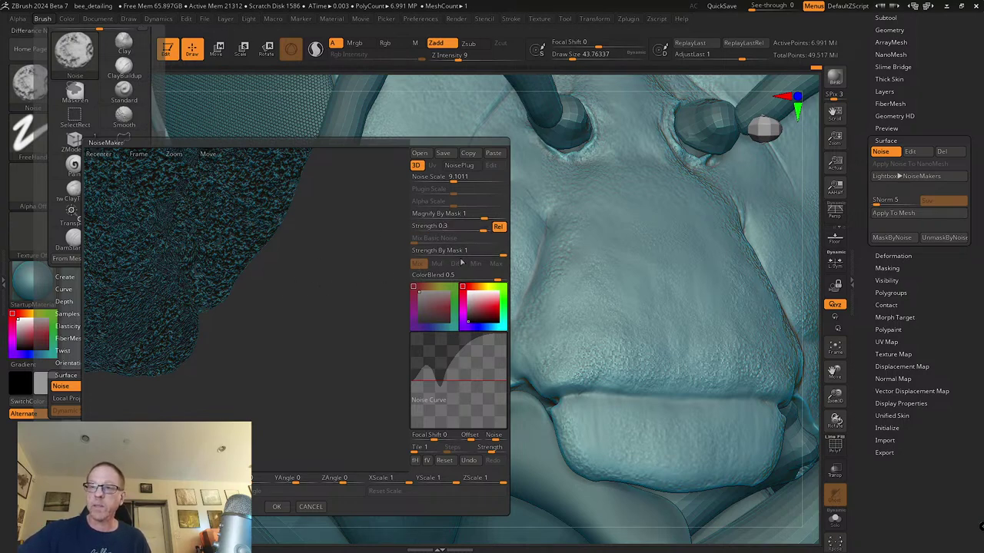
pyautogui.click(492, 154)
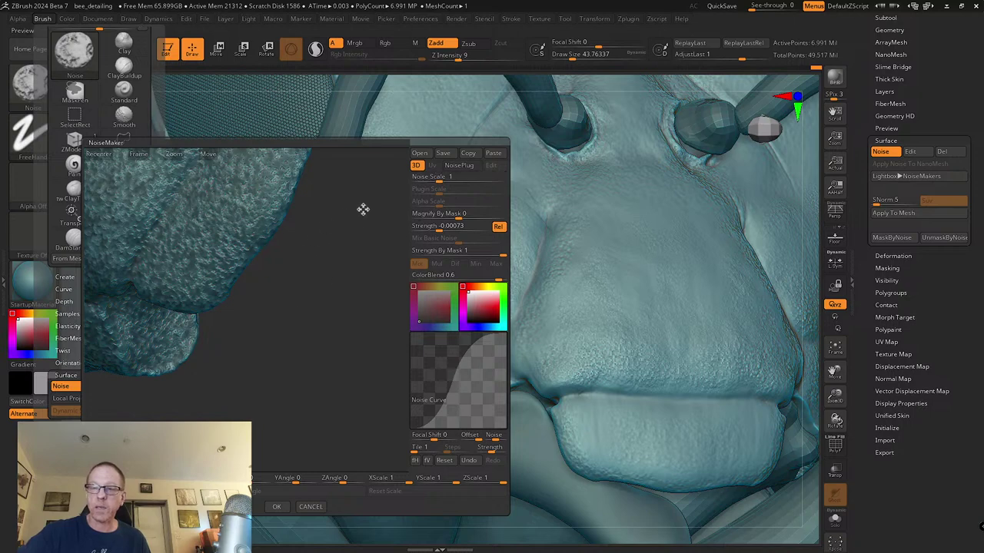
pyautogui.click(275, 507)
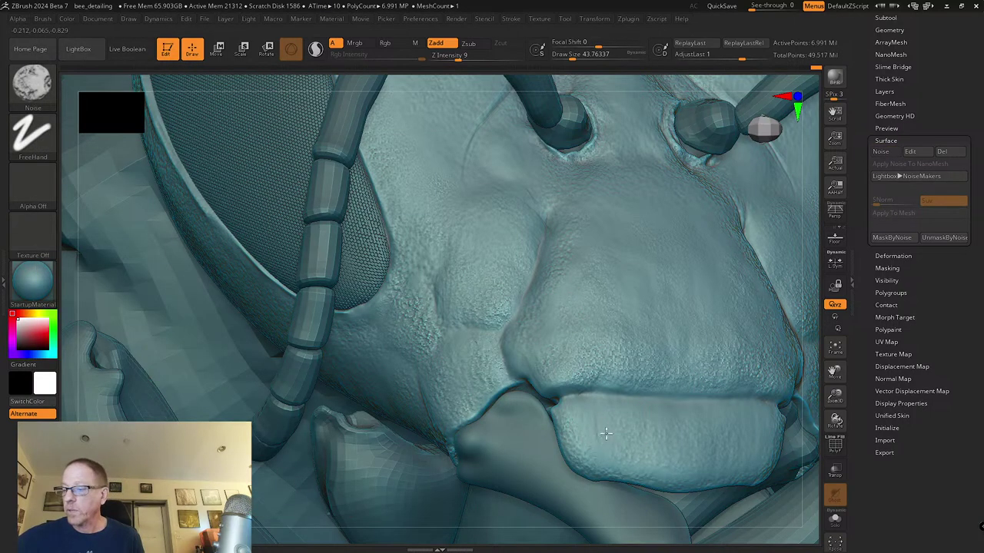
pyautogui.press('shift')
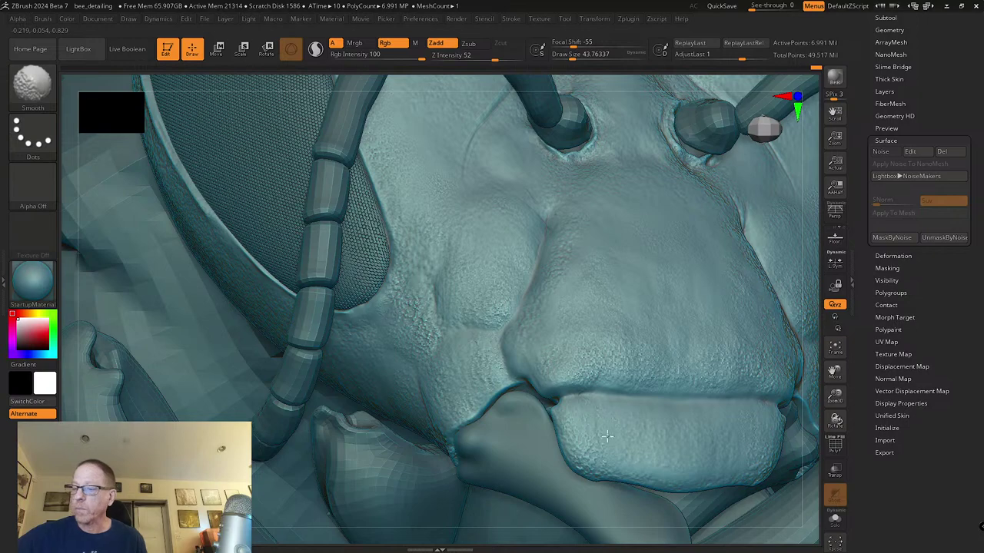
pyautogui.press('b')
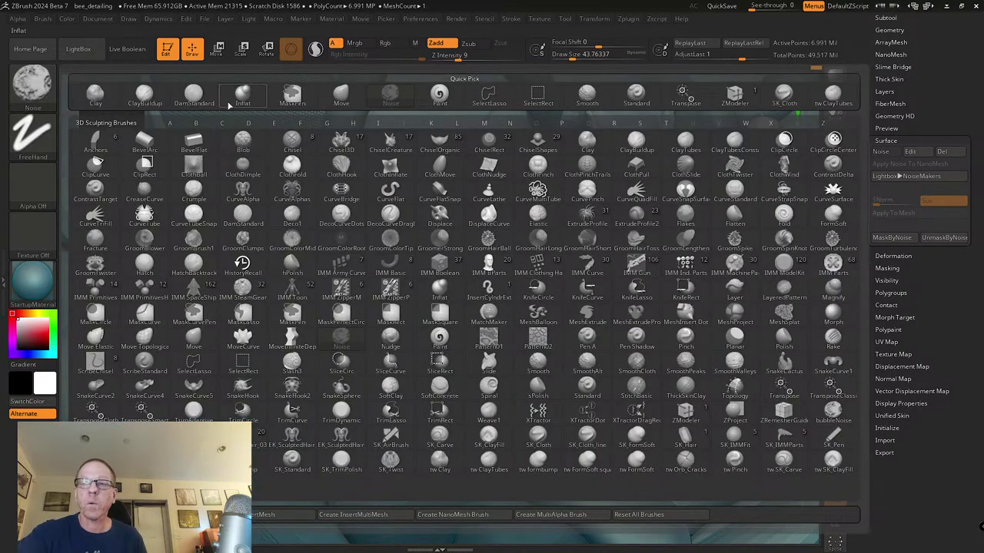
pyautogui.click(244, 96)
pyautogui.moveTo(553, 358)
pyautogui.keyDown('alt'); pyautogui.mouseDown(button='right')
pyautogui.moveTo(531, 333)
pyautogui.moveTo(699, 378)
pyautogui.mouseUp(button='right'); pyautogui.keyUp('alt')
pyautogui.press('ctrl')
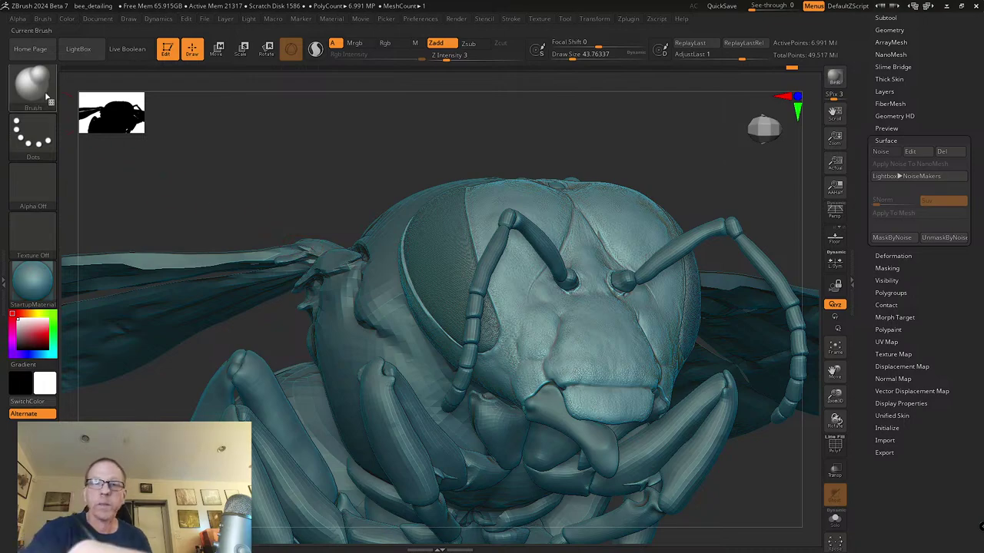
# Step: Carve the groove between the central face plate and the cheek plate with the DamStandard brush at draw size about 22
pyautogui.click(38, 91)
pyautogui.press('d')
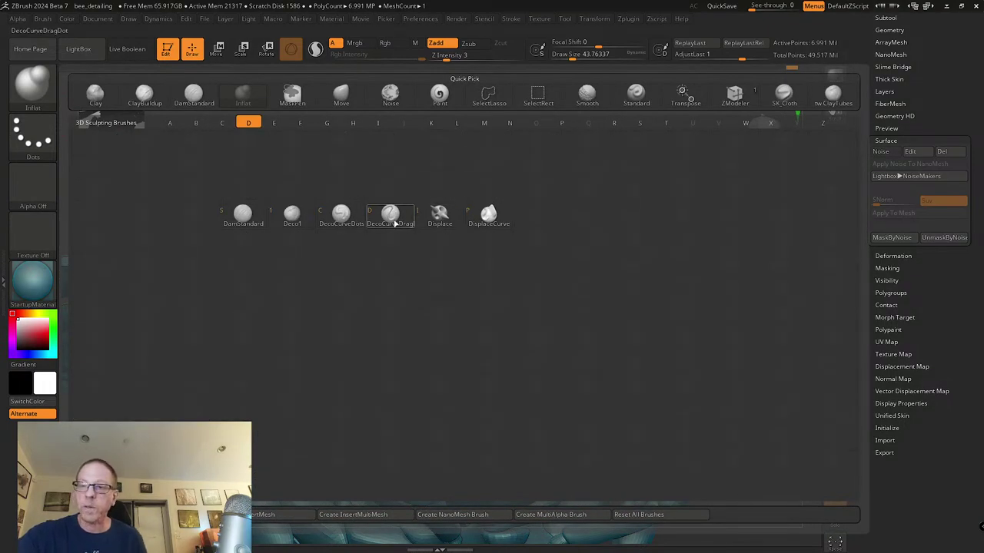
pyautogui.click(245, 223)
pyautogui.keyDown('ctrl'); pyautogui.moveTo(594, 380); pyautogui.dragTo(621, 479, button='right'); pyautogui.keyUp('ctrl')
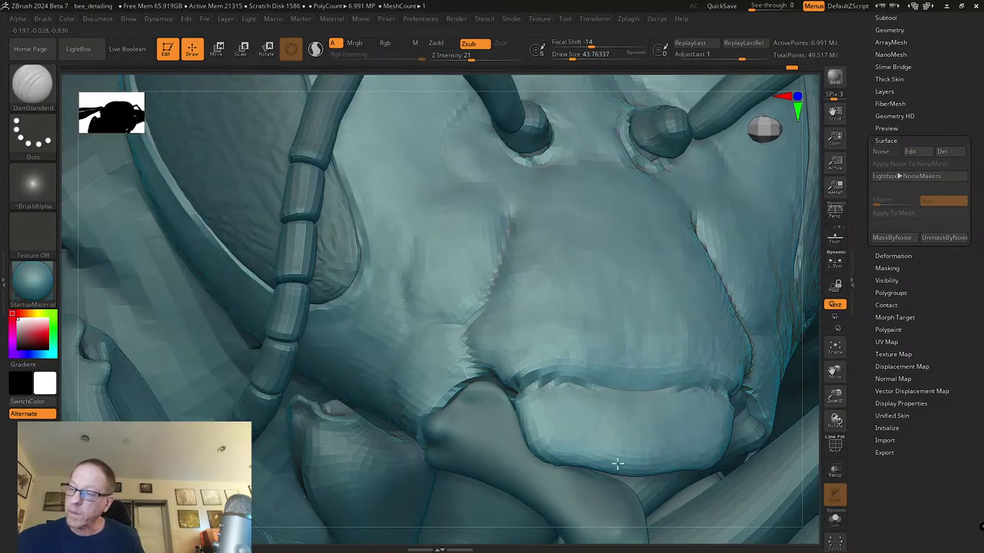
pyautogui.press('s')
pyautogui.moveTo(534, 356); pyautogui.dragTo(483, 340, button='right')
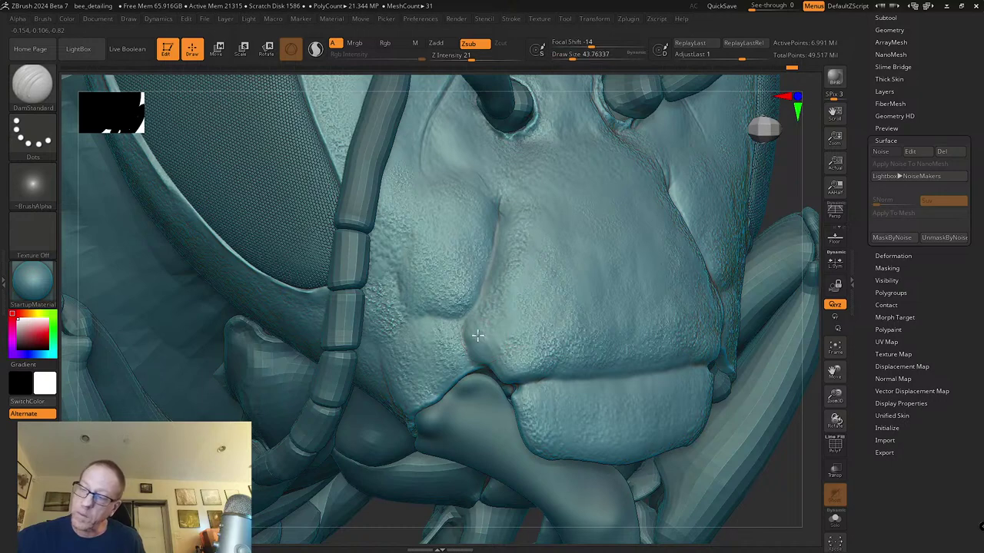
pyautogui.press('s')
pyautogui.moveTo(474, 332); pyautogui.dragTo(486, 274)
pyautogui.moveTo(466, 312); pyautogui.dragTo(496, 254)
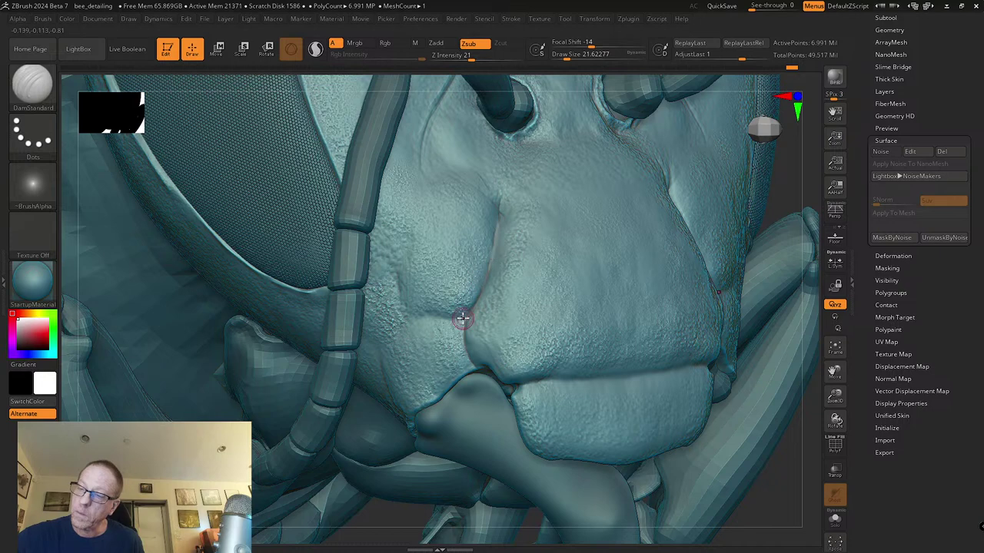
pyautogui.moveTo(455, 323)
pyautogui.mouseDown()
pyautogui.moveTo(485, 283)
pyautogui.moveTo(474, 312)
pyautogui.mouseUp()
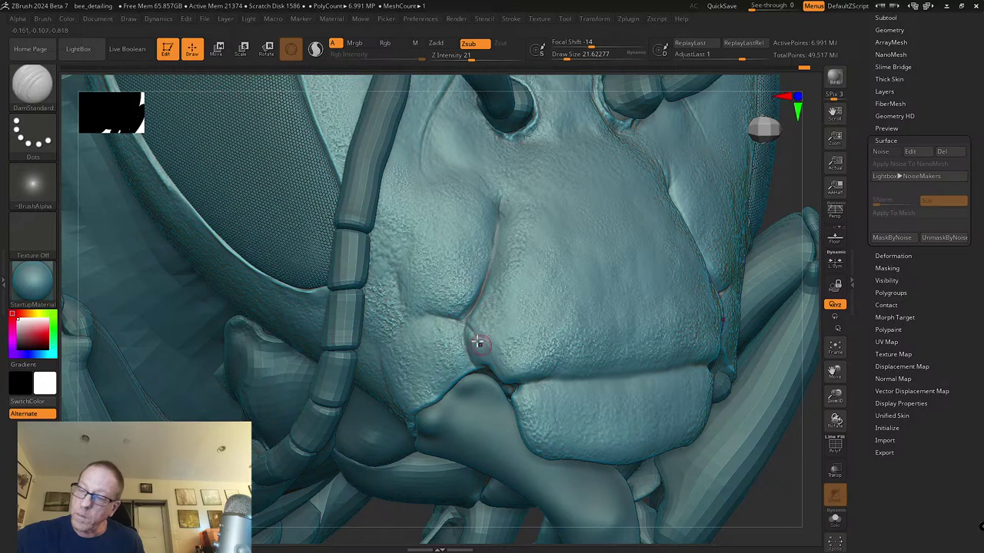
# Step: Carve a sharp crease along the seam between the central face plate and the lower plate with DamStandard
pyautogui.moveTo(475, 338); pyautogui.dragTo(464, 329, button='right')
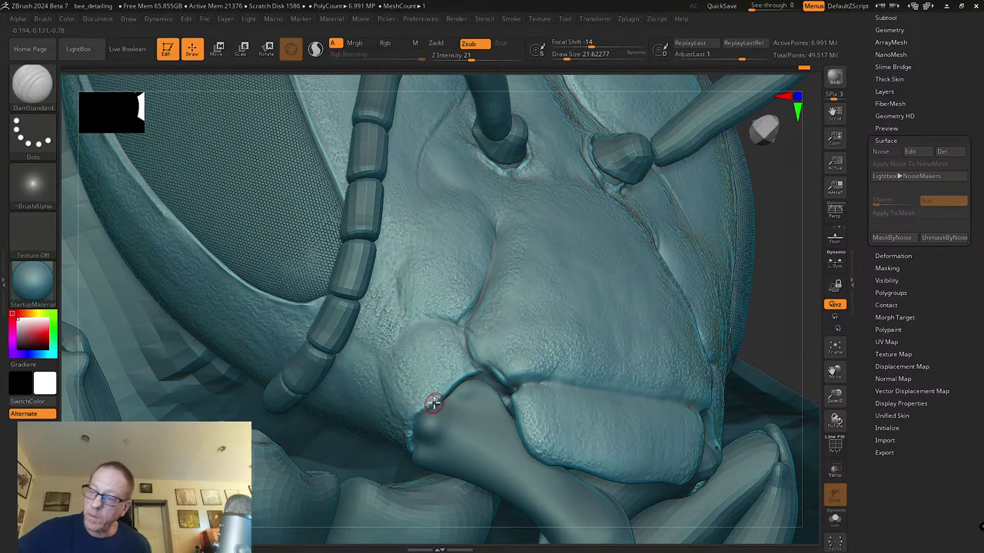
pyautogui.moveTo(450, 406)
pyautogui.mouseDown(button='right')
pyautogui.moveTo(413, 435)
pyautogui.moveTo(479, 410)
pyautogui.moveTo(453, 461)
pyautogui.moveTo(439, 402)
pyautogui.mouseUp(button='right')
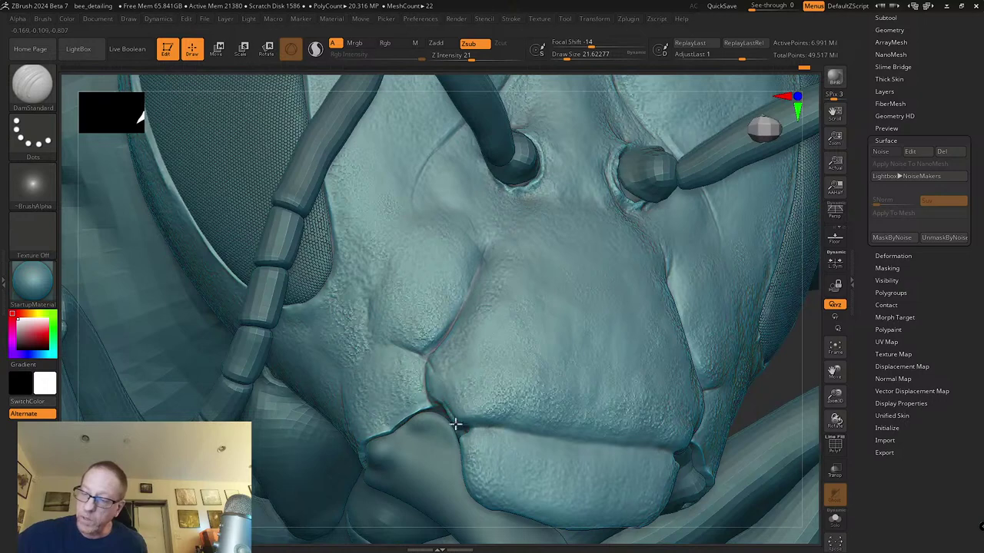
pyautogui.moveTo(453, 417); pyautogui.dragTo(504, 417)
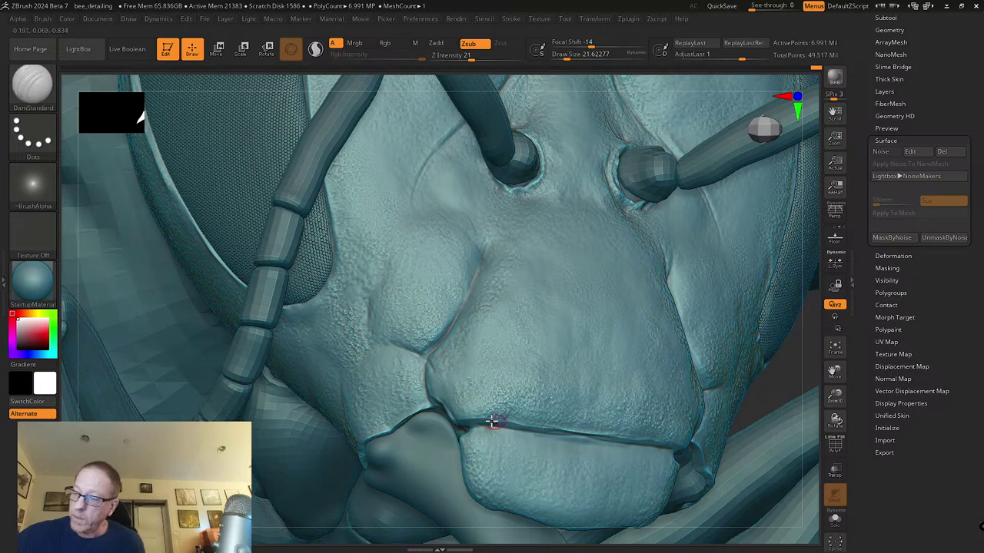
pyautogui.moveTo(531, 429); pyautogui.dragTo(612, 435)
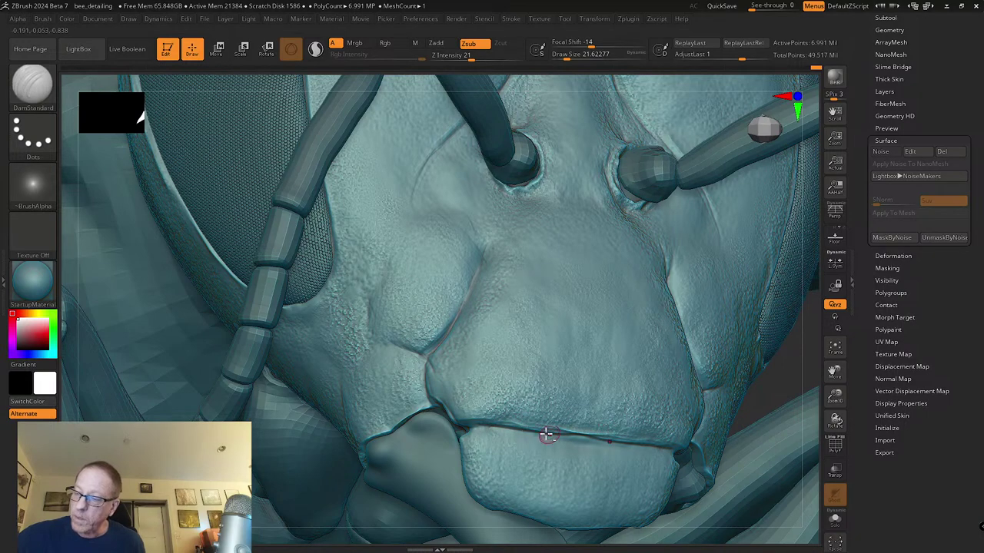
pyautogui.moveTo(488, 422); pyautogui.dragTo(529, 427)
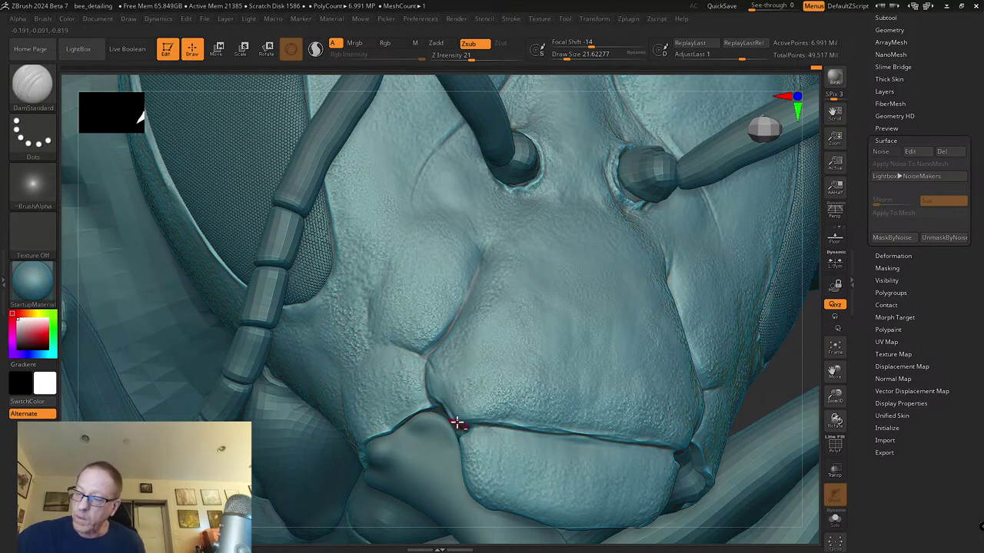
# Step: Undo the last crease stroke and recut the seam above the lower plate along its length from a higher angle
pyautogui.moveTo(493, 410); pyautogui.dragTo(466, 427, button='right')
pyautogui.hotkey('ctrl', 'z')
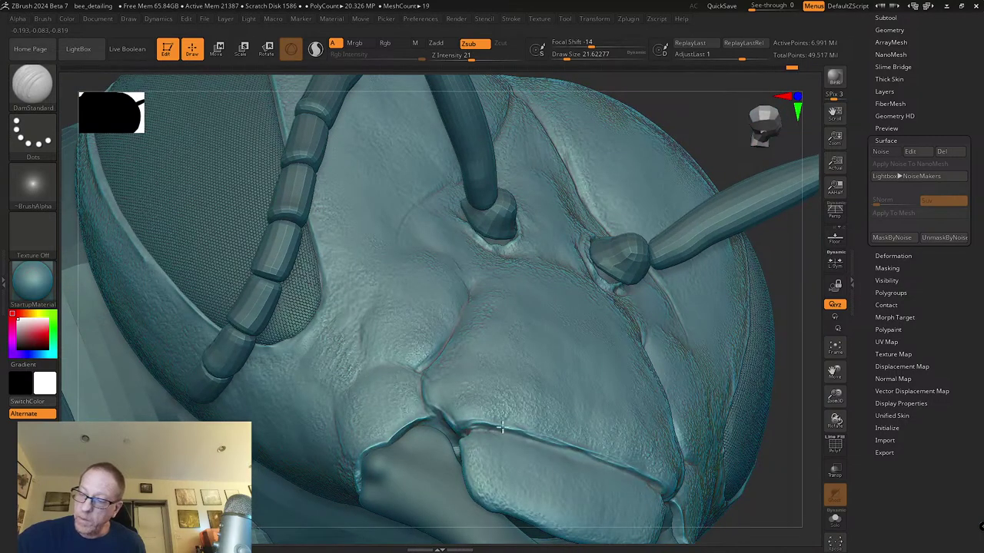
pyautogui.moveTo(492, 426); pyautogui.dragTo(596, 461)
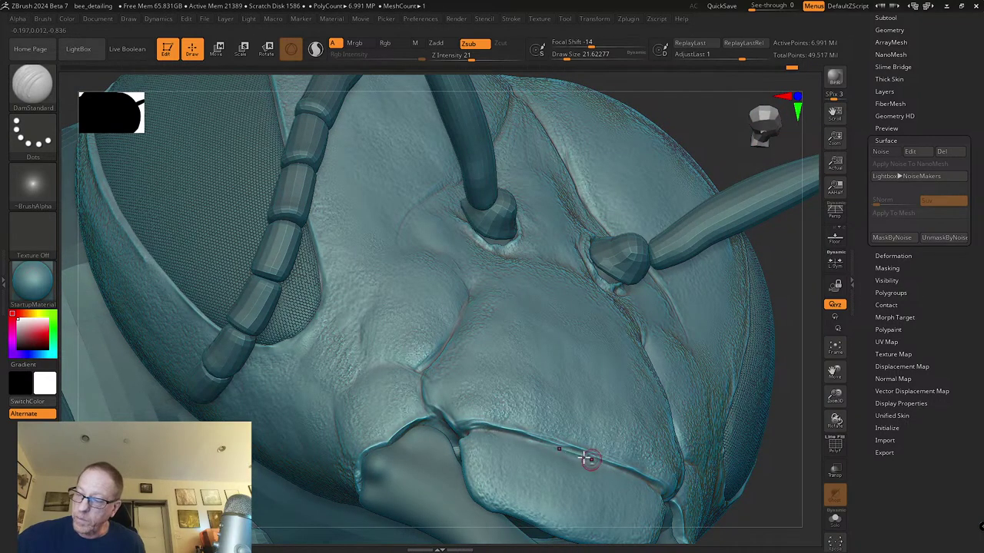
pyautogui.moveTo(483, 428); pyautogui.dragTo(468, 430, button='right')
pyautogui.moveTo(469, 431); pyautogui.dragTo(555, 423)
pyautogui.keyDown('alt'); pyautogui.moveTo(555, 424); pyautogui.dragTo(534, 391, button='right'); pyautogui.keyUp('alt')
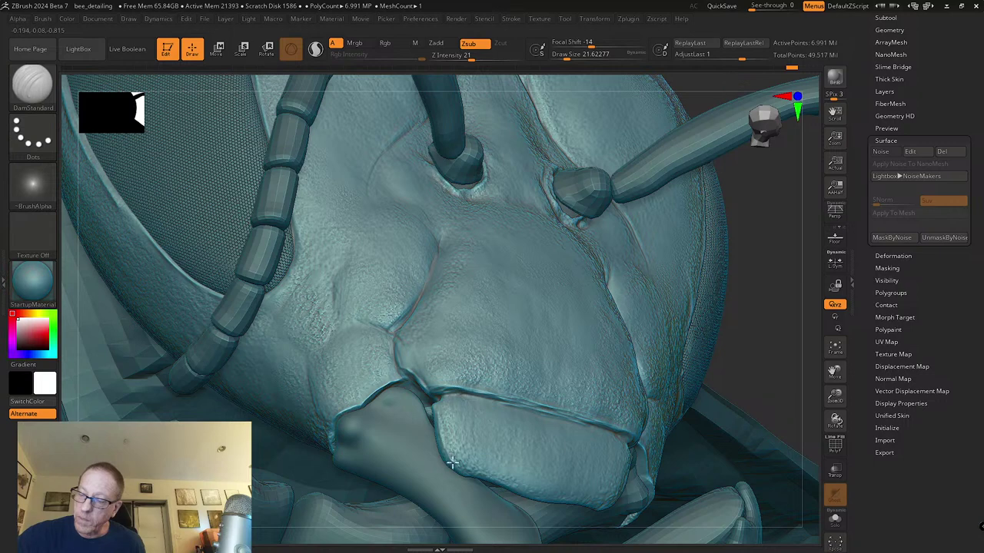
# Step: Define the lower edge of the plate above the mandibles with repeated DamStandard strokes
pyautogui.moveTo(445, 455)
pyautogui.mouseDown()
pyautogui.moveTo(469, 474)
pyautogui.moveTo(564, 504)
pyautogui.mouseUp()
pyautogui.moveTo(486, 475); pyautogui.dragTo(557, 501)
pyautogui.moveTo(483, 470); pyautogui.dragTo(553, 498)
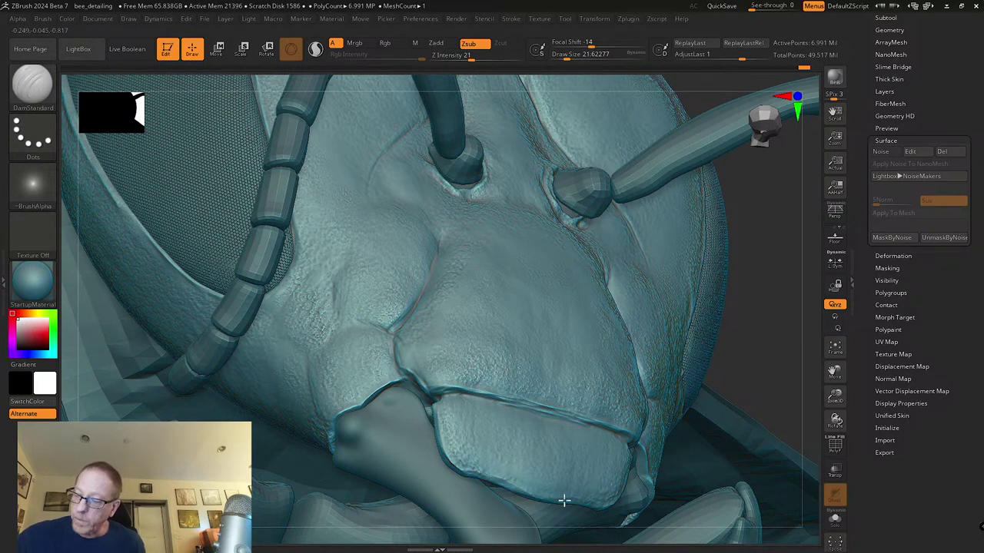
# Step: Carve fine detail along the lower edge of the bee's labrum plate with DamStandard and smooth the strokes
pyautogui.moveTo(484, 476); pyautogui.dragTo(542, 497)
pyautogui.moveTo(527, 478); pyautogui.dragTo(558, 487, button='right')
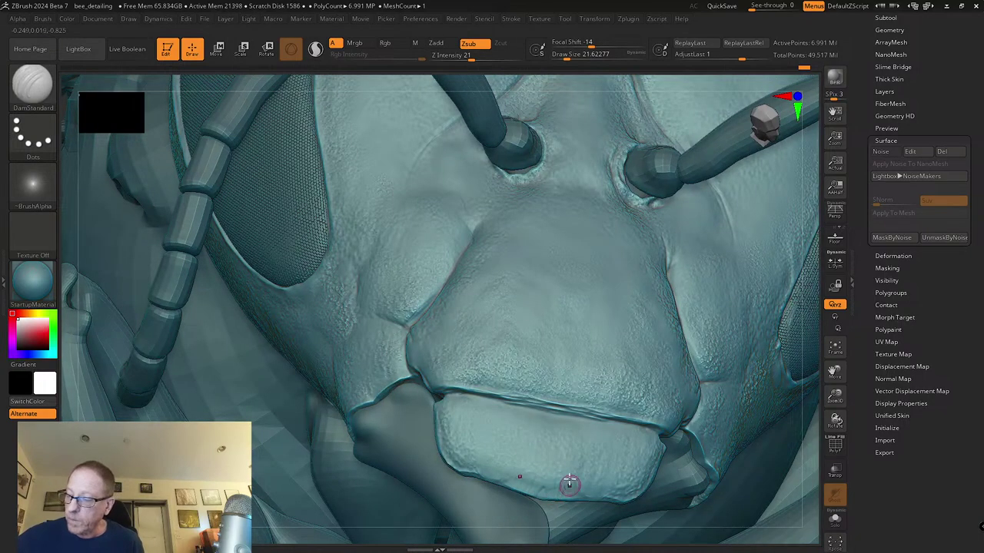
pyautogui.press('shift')
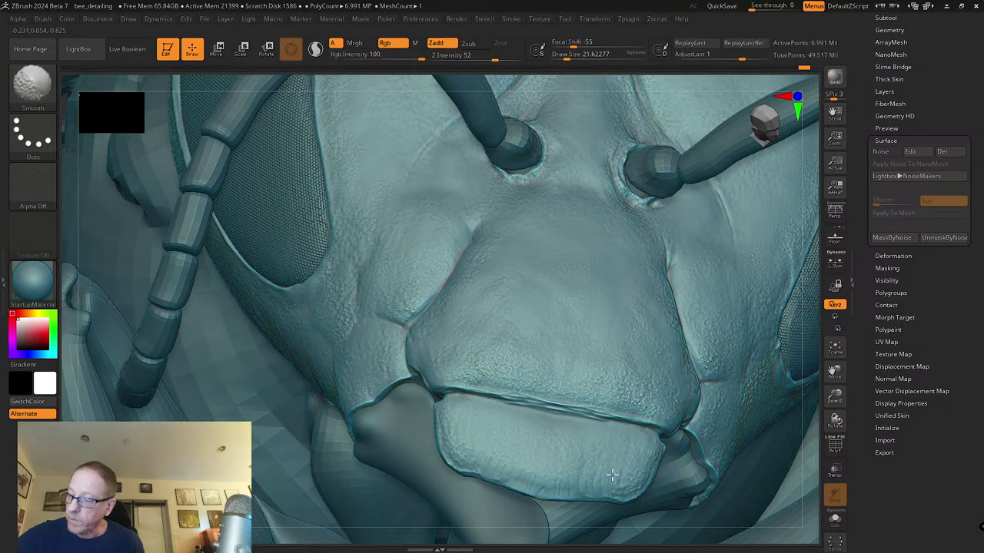
pyautogui.moveTo(514, 487); pyautogui.dragTo(555, 499)
pyautogui.moveTo(532, 496); pyautogui.dragTo(483, 439, button='right')
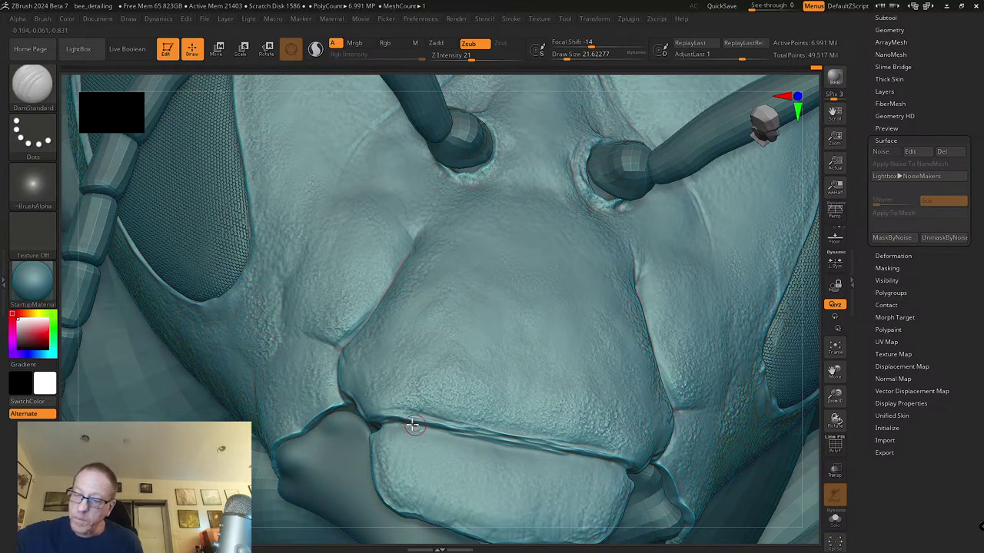
# Step: Deepen the groove between the central face plate and the labrum with DamStandard, including the crease at its outer corner
pyautogui.moveTo(443, 434); pyautogui.dragTo(615, 464)
pyautogui.moveTo(618, 464); pyautogui.dragTo(670, 451, button='right')
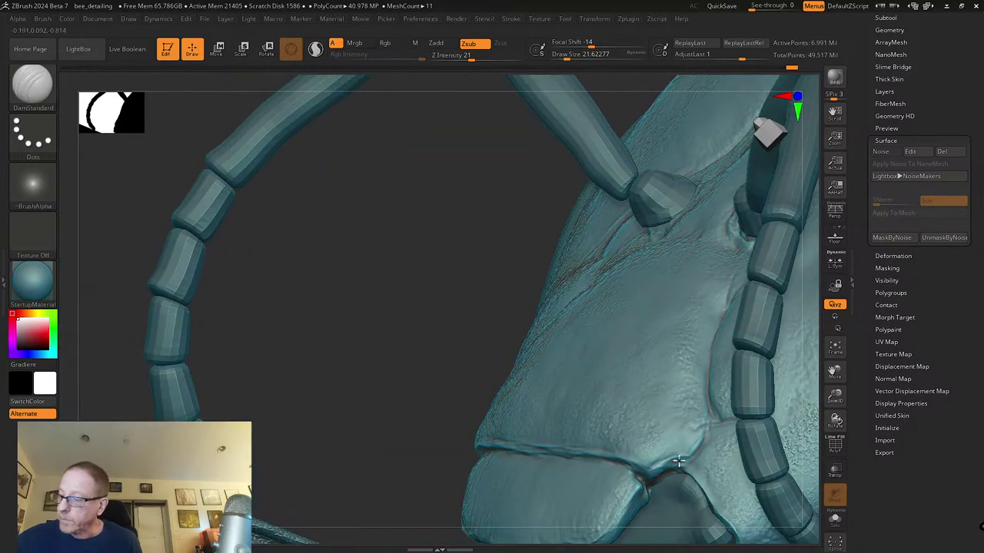
pyautogui.moveTo(676, 468); pyautogui.dragTo(698, 453)
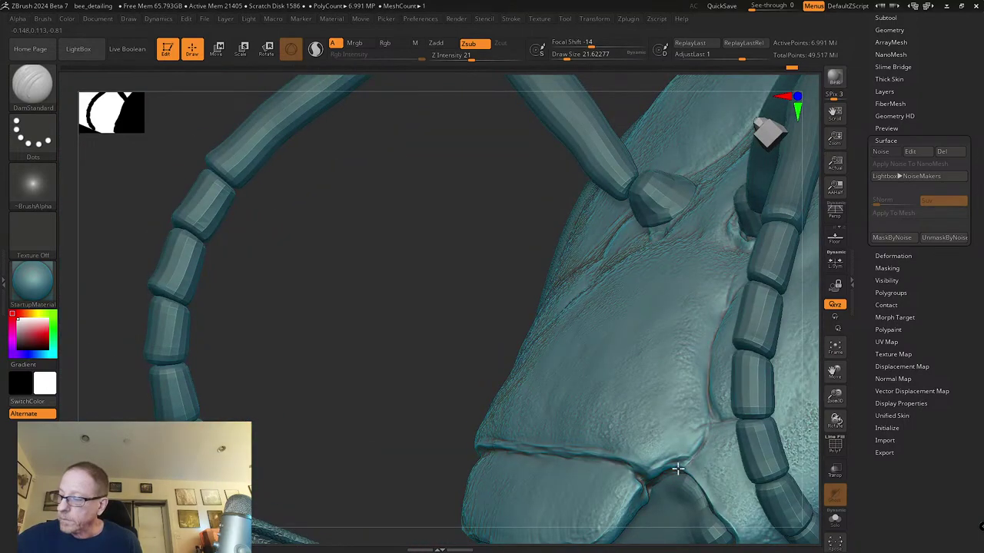
pyautogui.moveTo(663, 478); pyautogui.dragTo(646, 468, button='right')
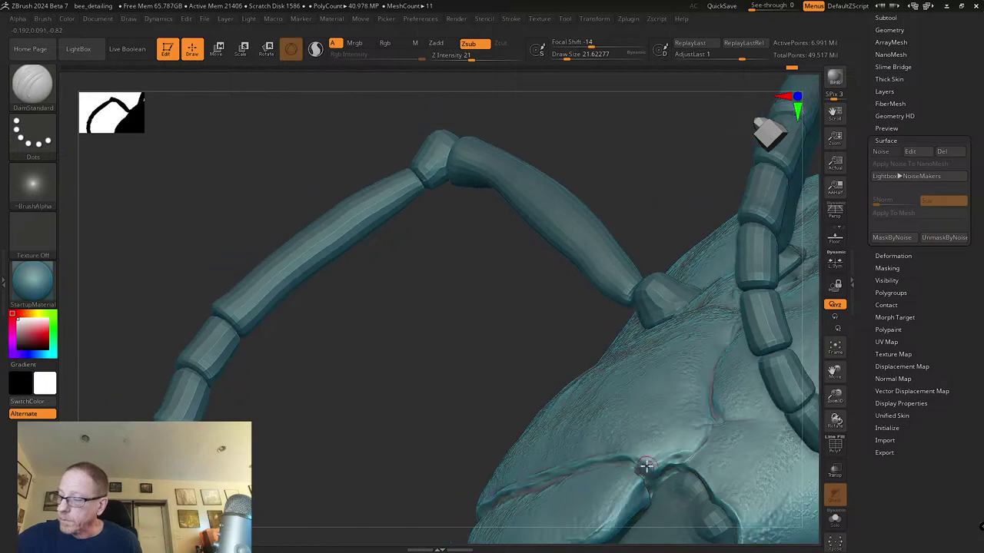
pyautogui.moveTo(691, 448); pyautogui.dragTo(659, 427, button='right')
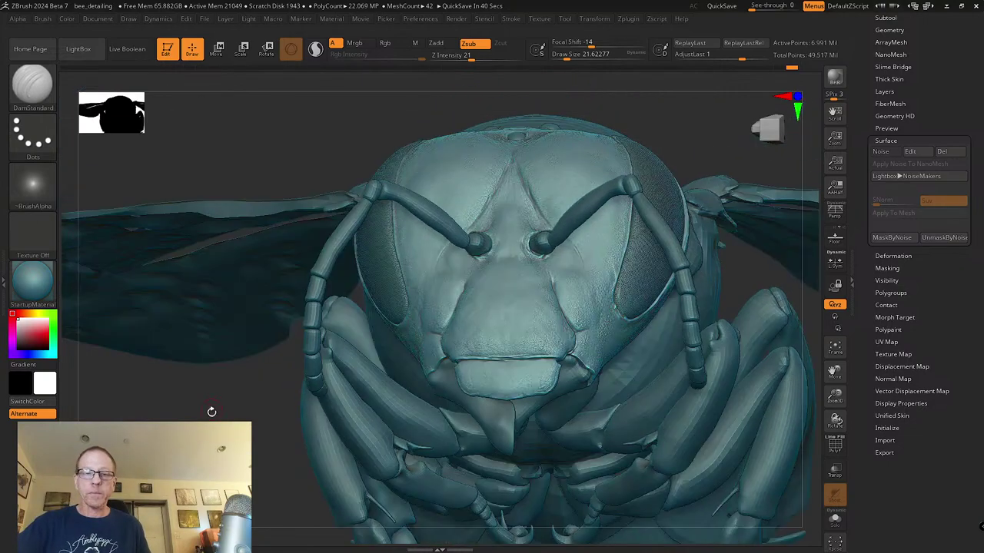
# Step: Apply ClayPolish to the head mesh with Max 25 to refine the sculpted surface
pyautogui.keyDown('ctrl'); pyautogui.moveTo(487, 397); pyautogui.dragTo(634, 382, button='right'); pyautogui.keyUp('ctrl')
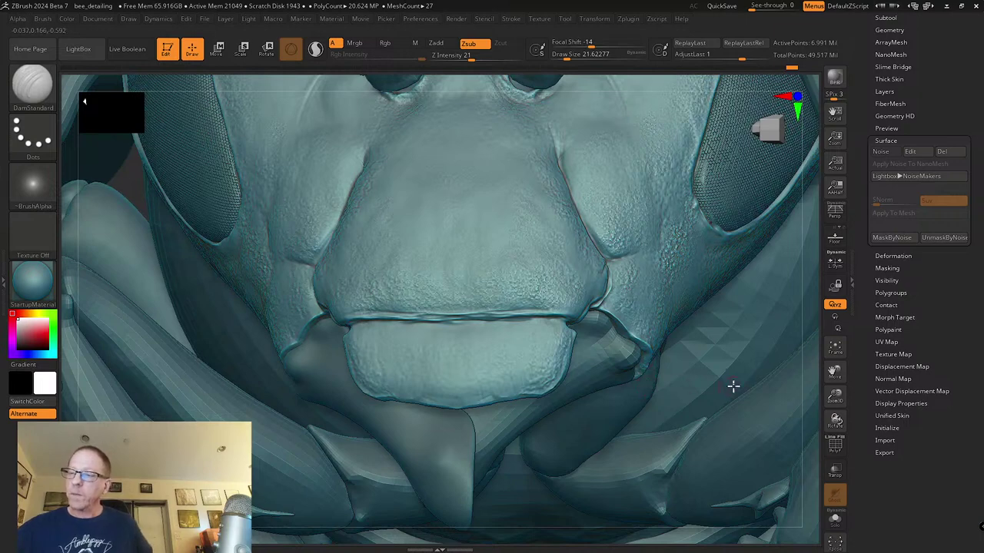
pyautogui.moveTo(862, 132); pyautogui.dragTo(912, 311)
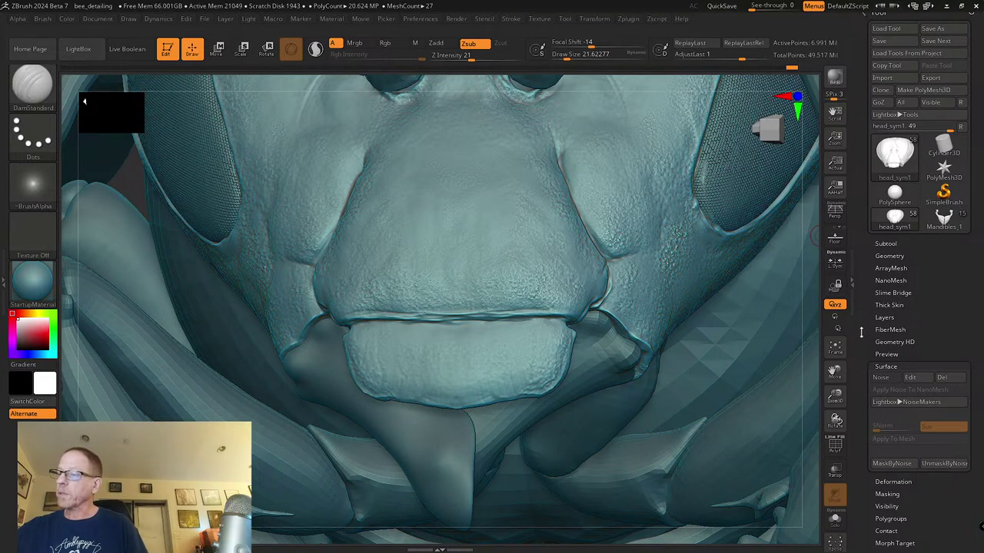
pyautogui.moveTo(861, 332); pyautogui.dragTo(877, 306)
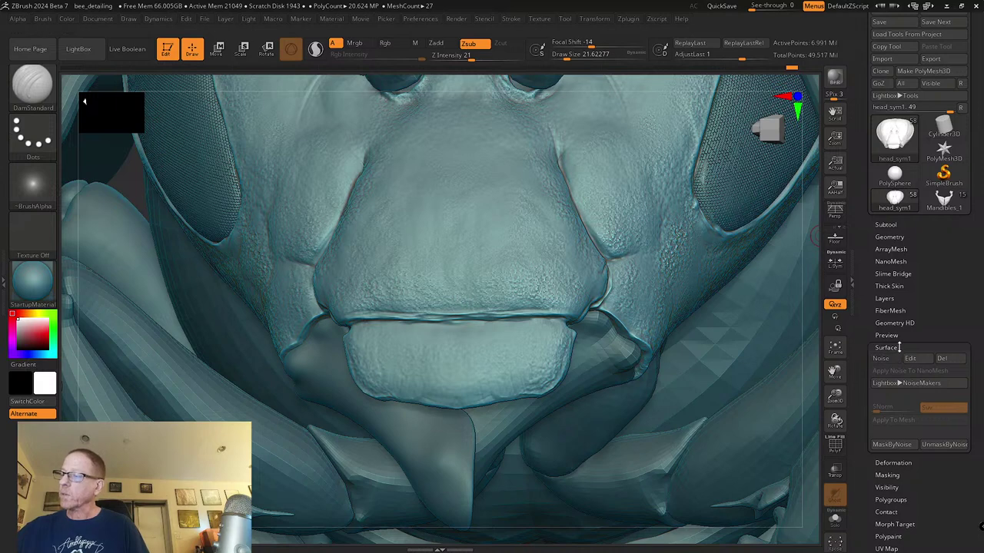
pyautogui.click(896, 348)
pyautogui.scroll(-2, 873, 341)
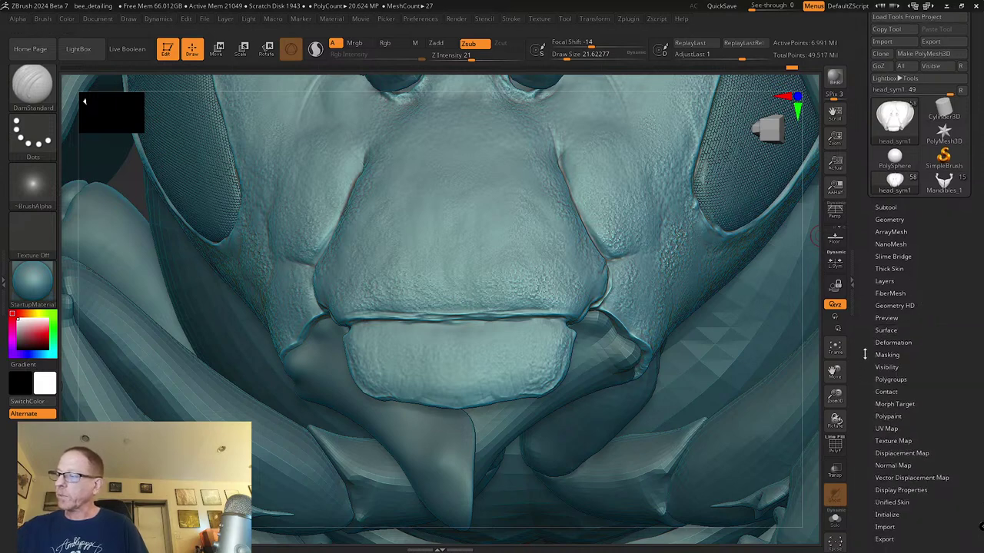
pyautogui.click(894, 210)
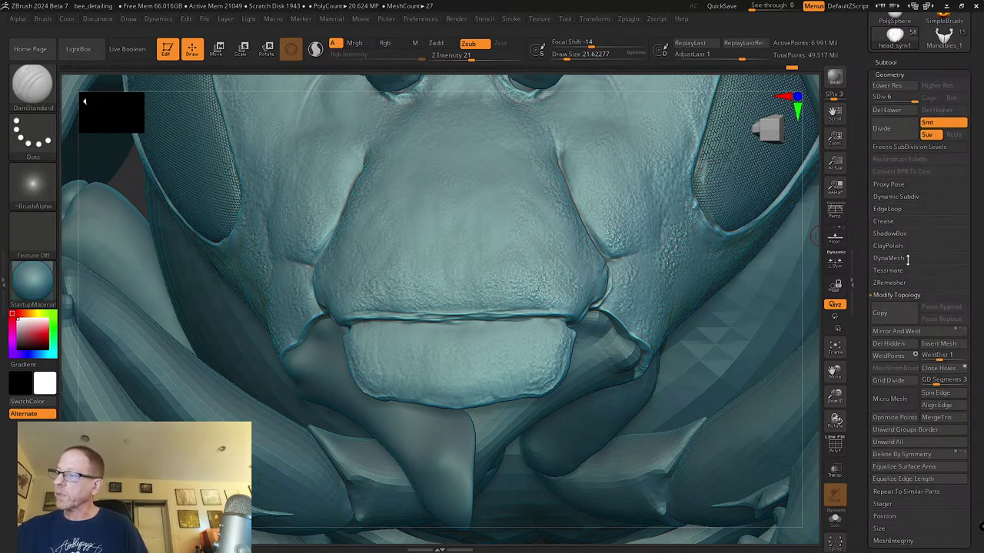
pyautogui.click(888, 245)
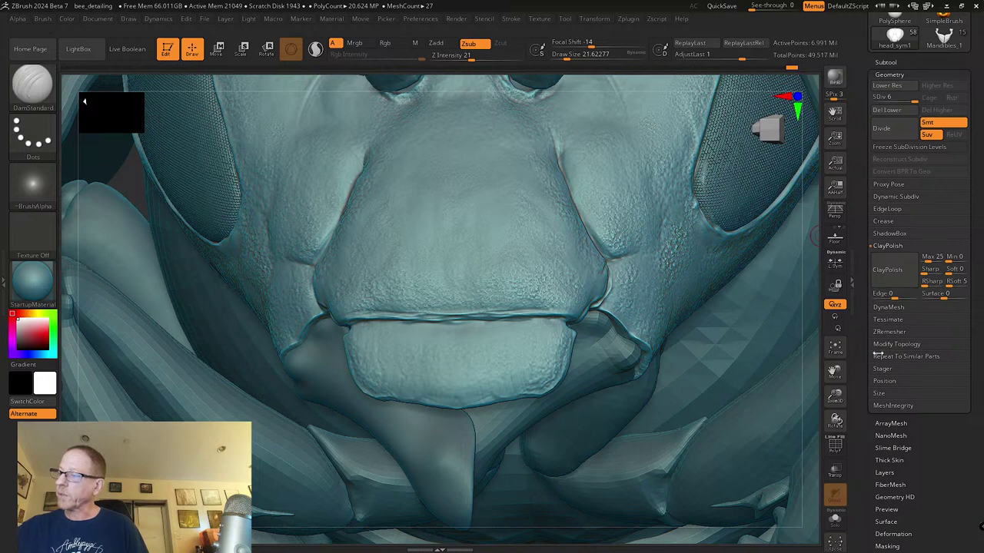
pyautogui.click(892, 279)
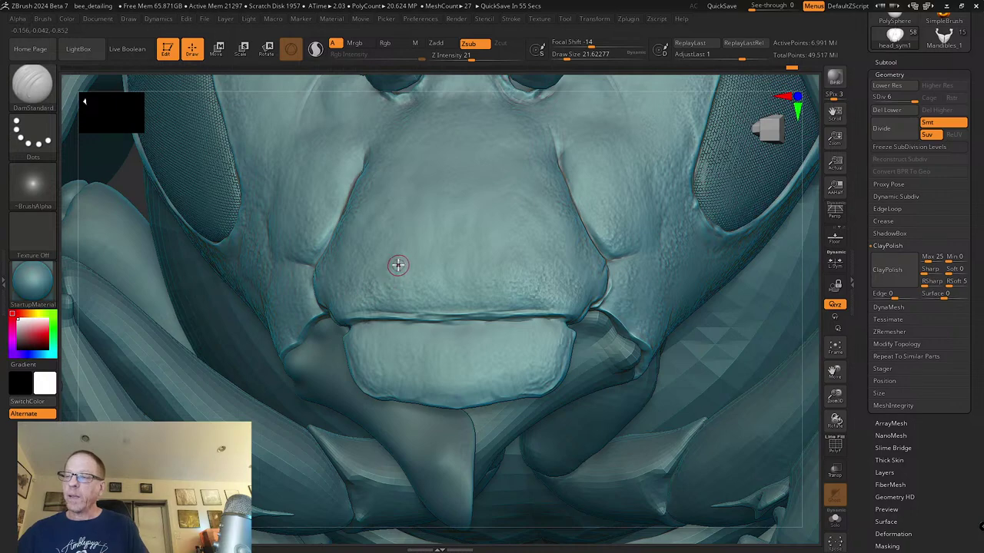
# Step: Examine the polished head from several angles, previewing the Flat Color material before switching back to StartupMaterial
pyautogui.moveTo(835, 400); pyautogui.dragTo(828, 381)
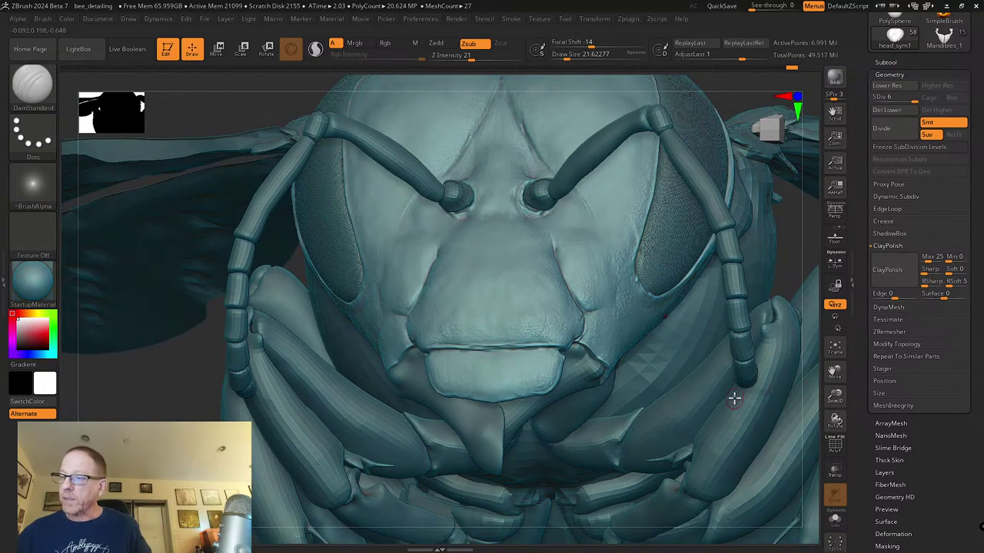
pyautogui.moveTo(781, 243); pyautogui.dragTo(626, 402)
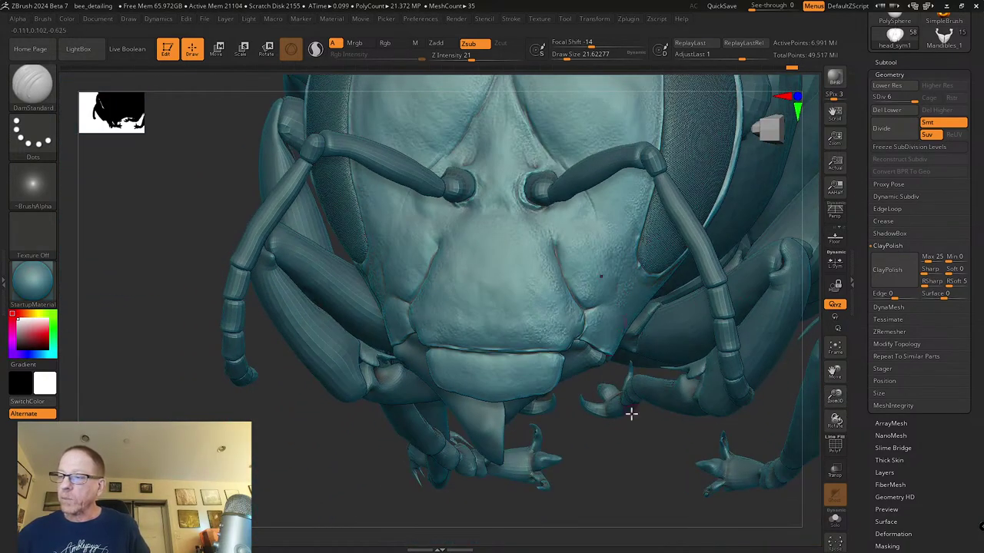
pyautogui.moveTo(653, 454); pyautogui.dragTo(632, 475)
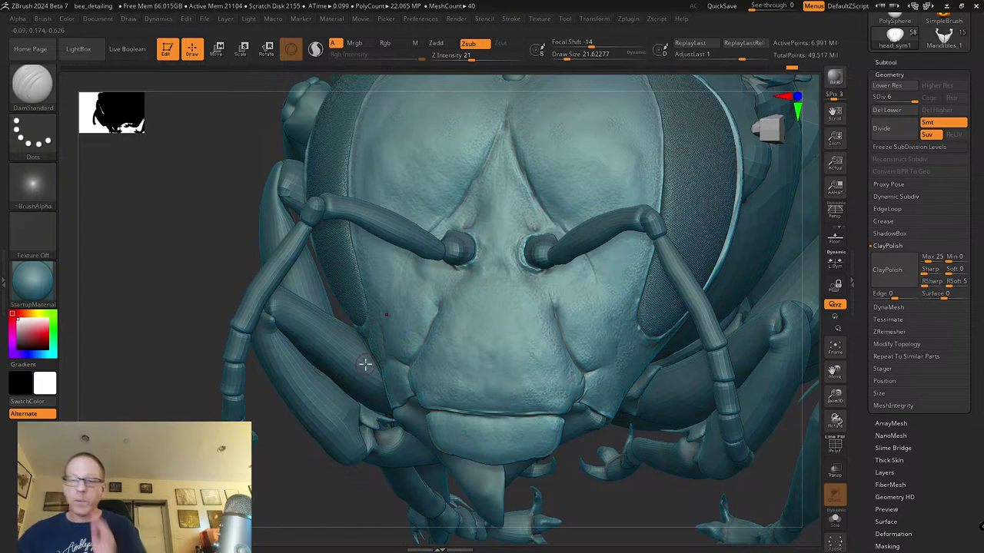
pyautogui.click(38, 282)
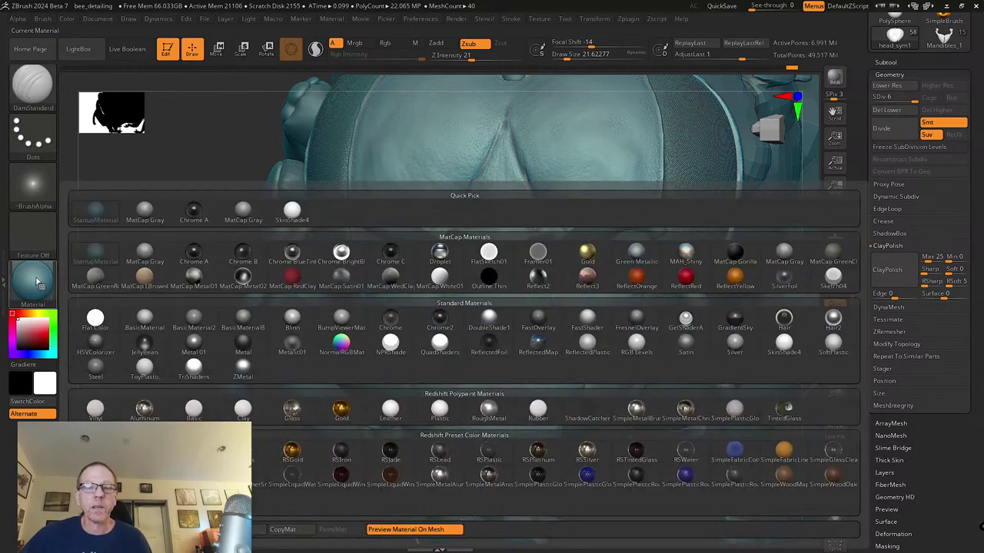
pyautogui.click(98, 320)
pyautogui.moveTo(100, 299)
pyautogui.mouseDown()
pyautogui.moveTo(97, 272)
pyautogui.moveTo(145, 313)
pyautogui.moveTo(230, 332)
pyautogui.moveTo(298, 369)
pyautogui.moveTo(267, 359)
pyautogui.mouseUp()
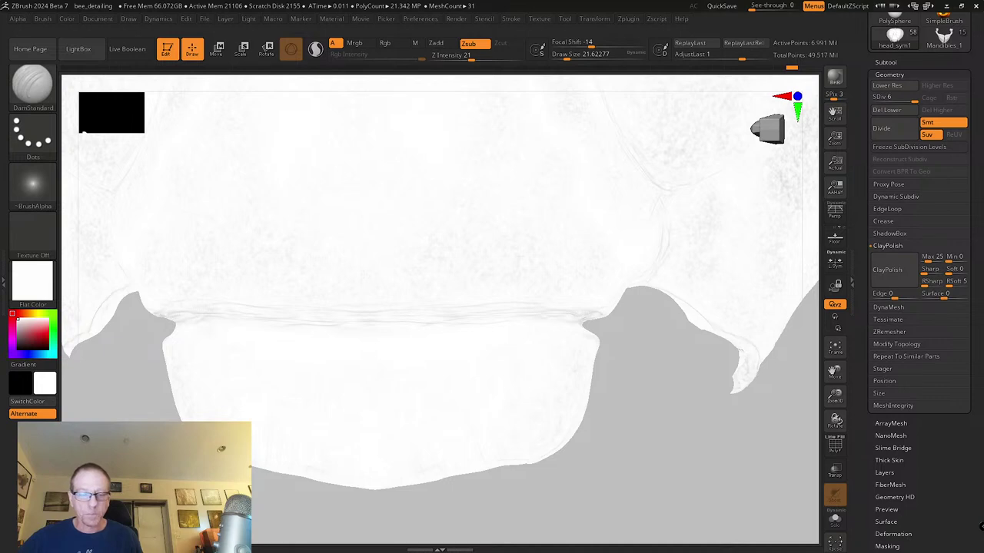
pyautogui.click(43, 290)
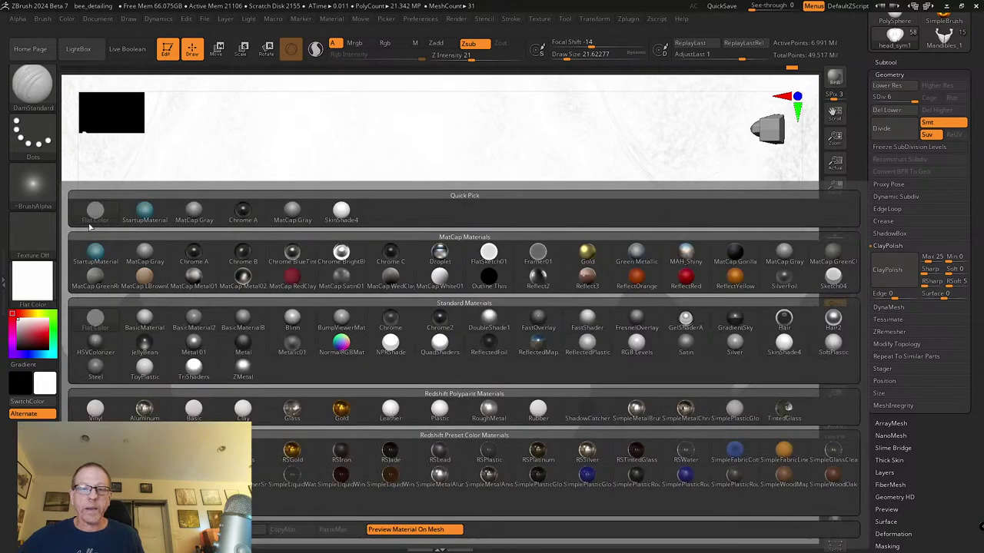
pyautogui.click(143, 209)
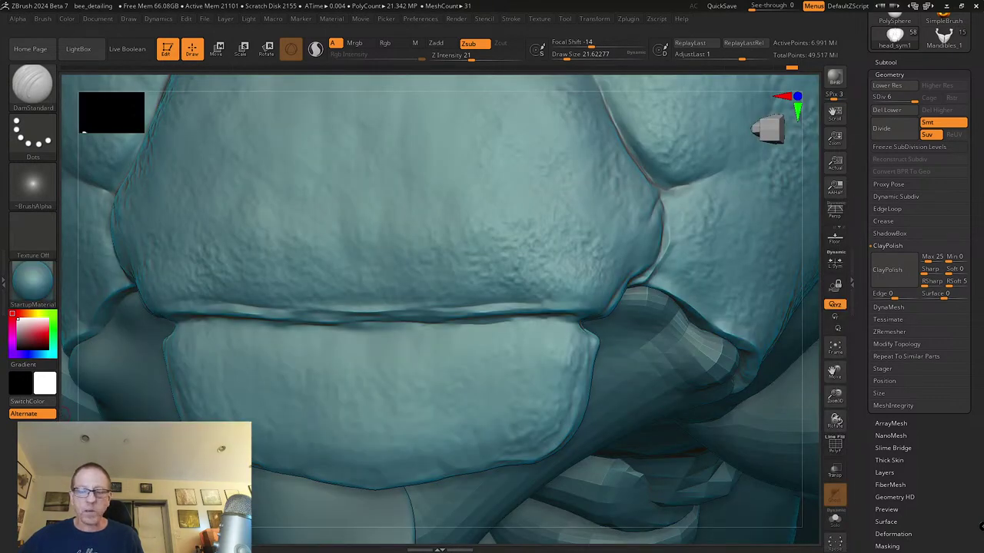
# Step: Invert the head's mask and examine it with the SkinShade4 and Flat Color materials, ending on StartupMaterial
pyautogui.hotkey('ctrl', 'a')
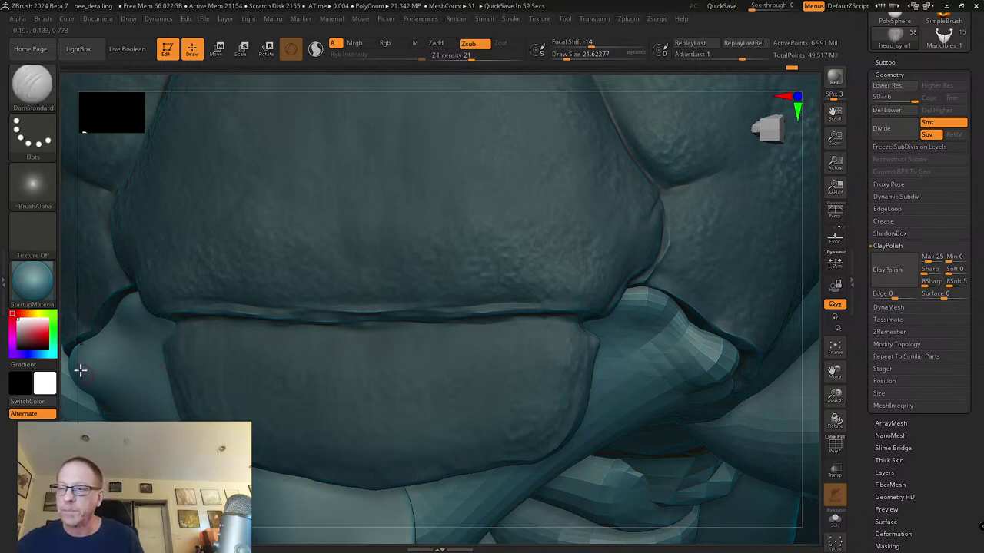
pyautogui.click(33, 280)
pyautogui.click(341, 212)
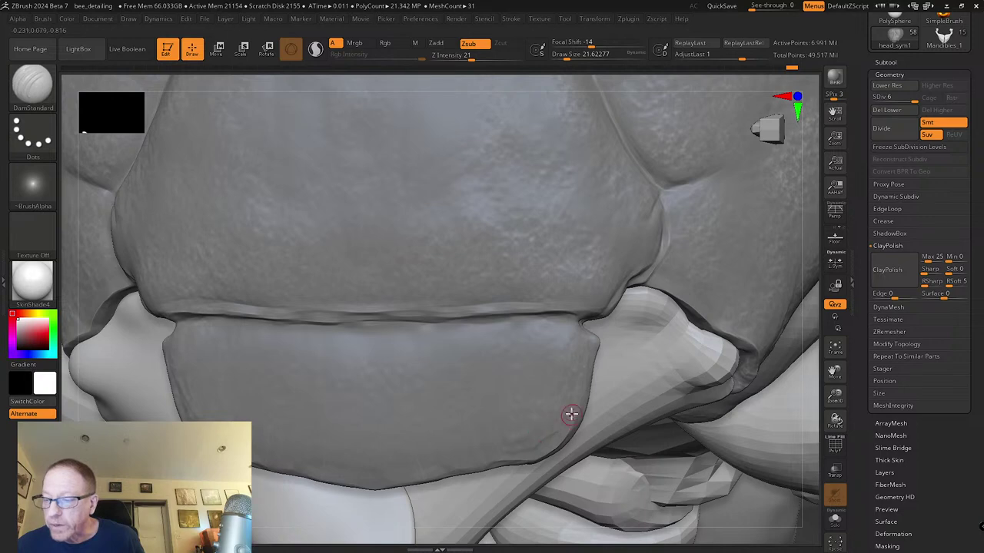
pyautogui.click(32, 280)
pyautogui.click(158, 214)
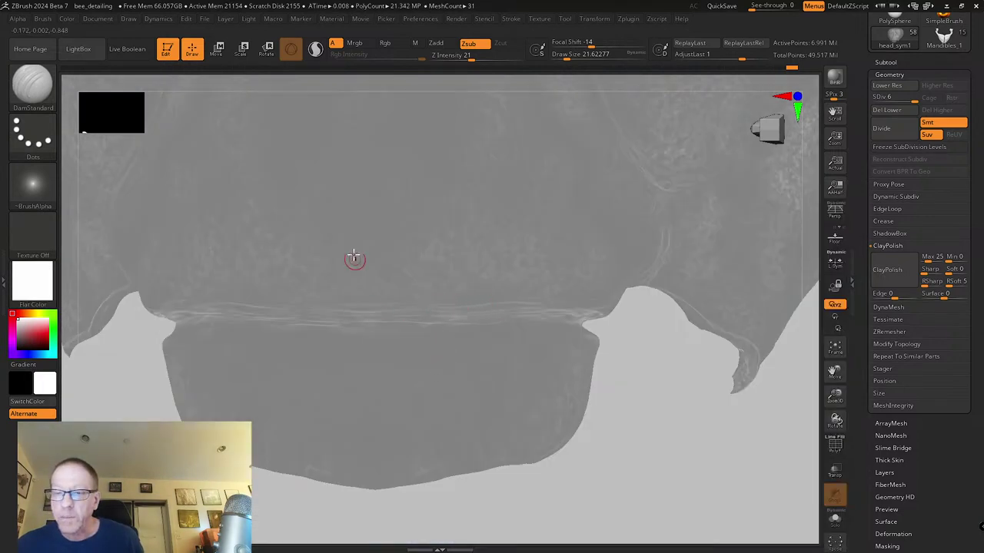
pyautogui.click(32, 280)
pyautogui.click(144, 211)
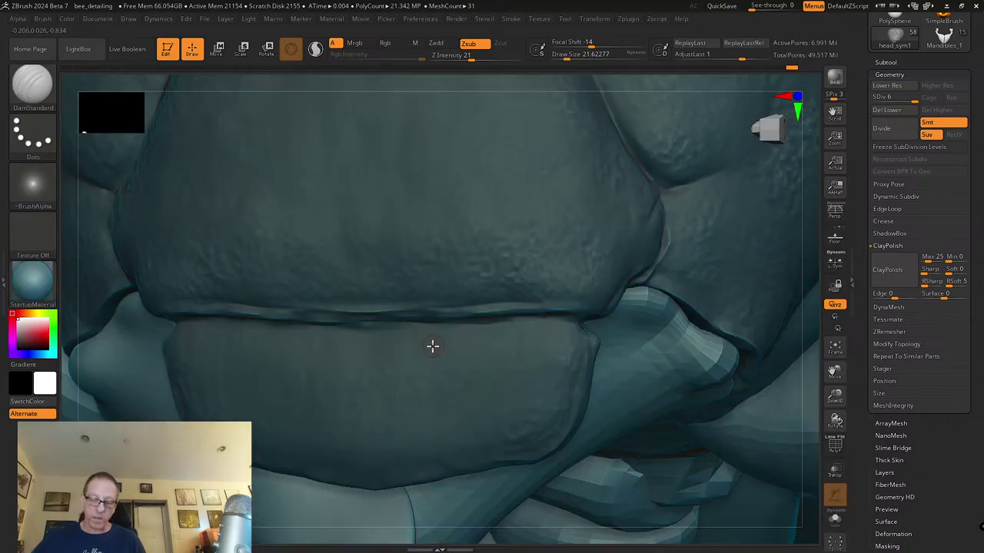
# Step: Clear the head's mask and puff up the lower rim of the central face plate using Inflat at draw size about 54
pyautogui.press('ctrl')
pyautogui.hotkey('ctrl', 'shift', 'a')
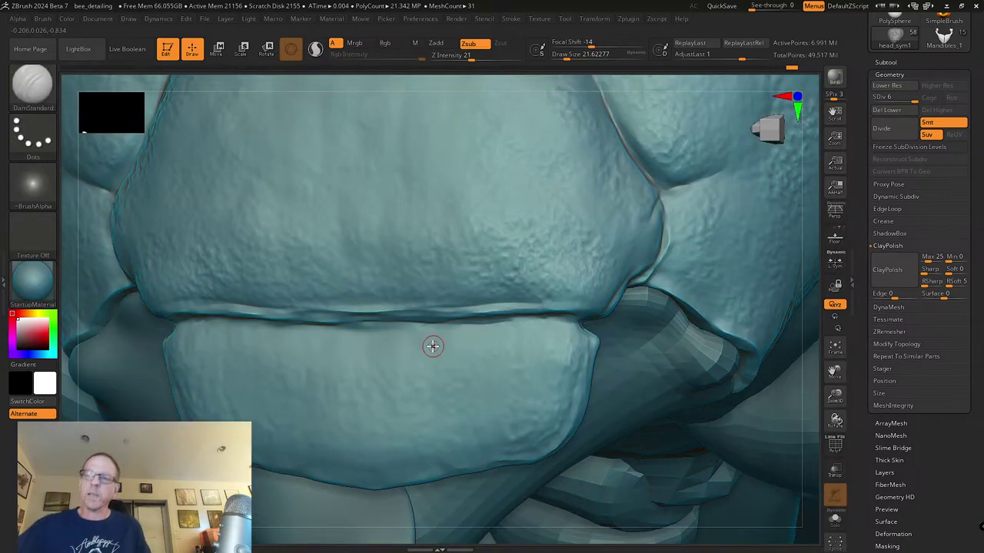
pyautogui.press('b')
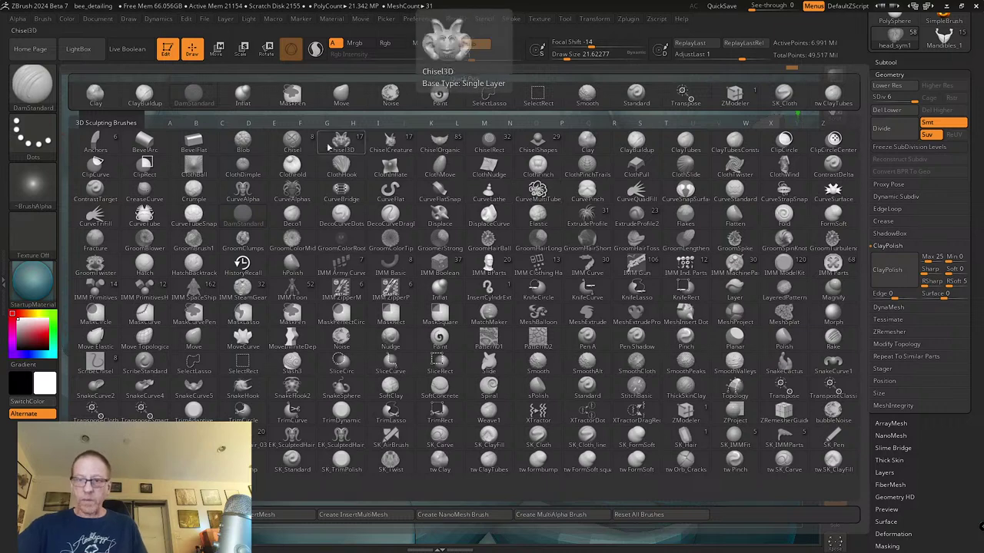
pyautogui.click(243, 97)
pyautogui.keyDown('ctrl'); pyautogui.moveTo(423, 275); pyautogui.dragTo(408, 250, button='right'); pyautogui.keyUp('ctrl')
pyautogui.press('s')
pyautogui.moveTo(409, 255); pyautogui.dragTo(420, 254)
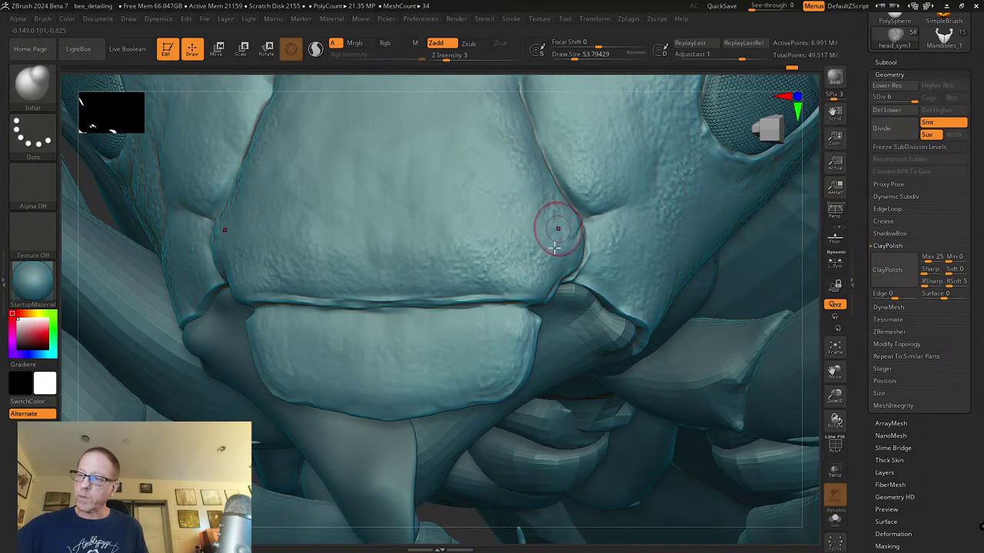
pyautogui.moveTo(463, 295); pyautogui.dragTo(503, 283)
pyautogui.moveTo(433, 297); pyautogui.dragTo(532, 284)
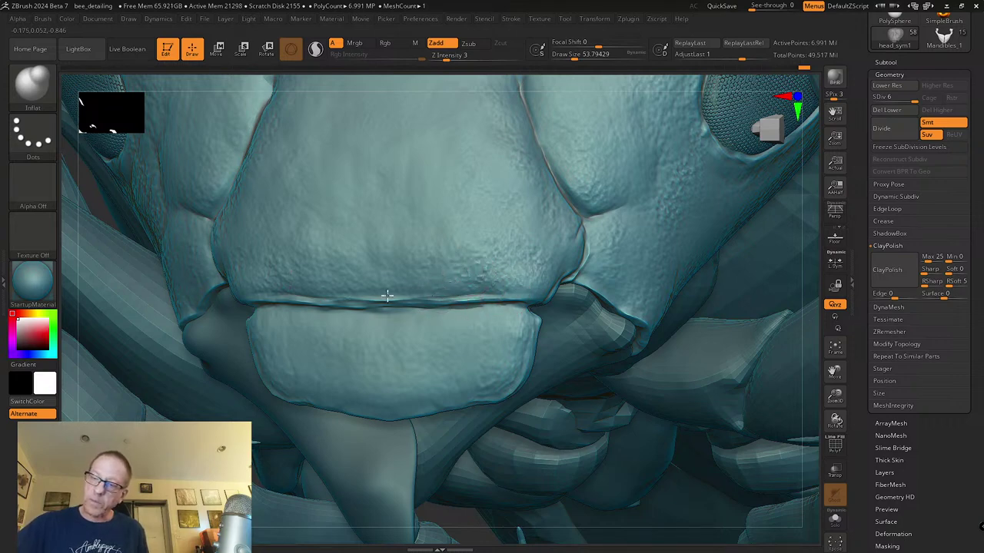
# Step: Set the Inflat brush's Z Intensity to 14 and build up and smooth the surface near the face plate's lower corner
pyautogui.keyDown('ctrl'); pyautogui.moveTo(476, 287); pyautogui.dragTo(482, 315, button='right'); pyautogui.keyUp('ctrl')
pyautogui.press('shift')
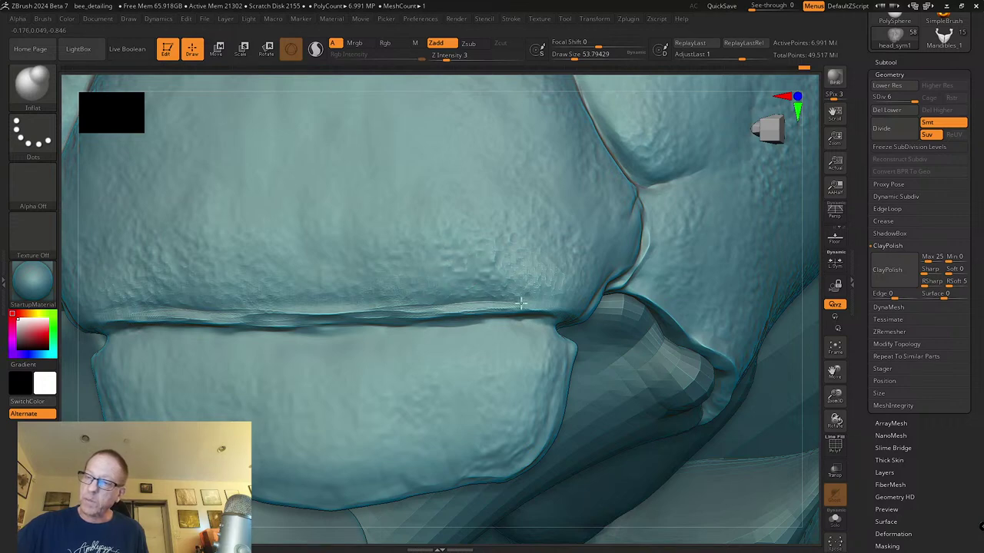
pyautogui.click(465, 58)
pyautogui.moveTo(458, 254)
pyautogui.mouseDown()
pyautogui.moveTo(459, 287)
pyautogui.moveTo(507, 285)
pyautogui.moveTo(470, 252)
pyautogui.mouseUp()
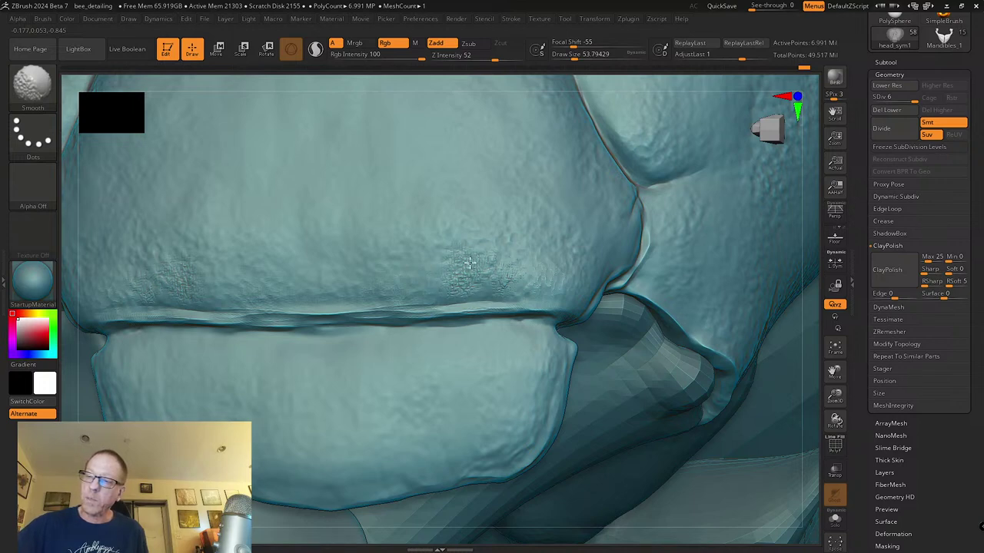
pyautogui.moveTo(515, 263); pyautogui.dragTo(518, 272, button='right')
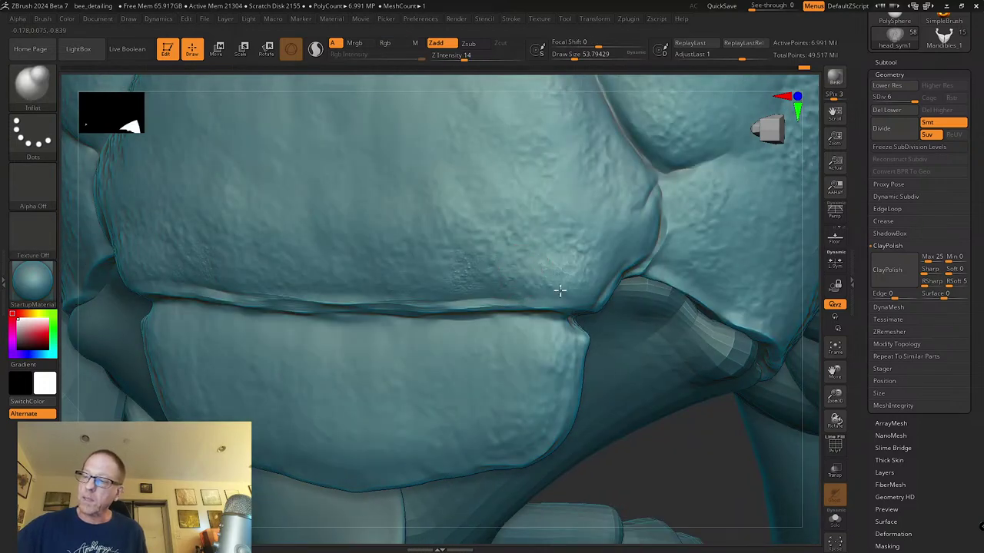
pyautogui.moveTo(596, 263); pyautogui.dragTo(604, 279)
pyautogui.moveTo(602, 277)
pyautogui.mouseDown(button='right')
pyautogui.moveTo(591, 257)
pyautogui.moveTo(597, 269)
pyautogui.mouseUp(button='right')
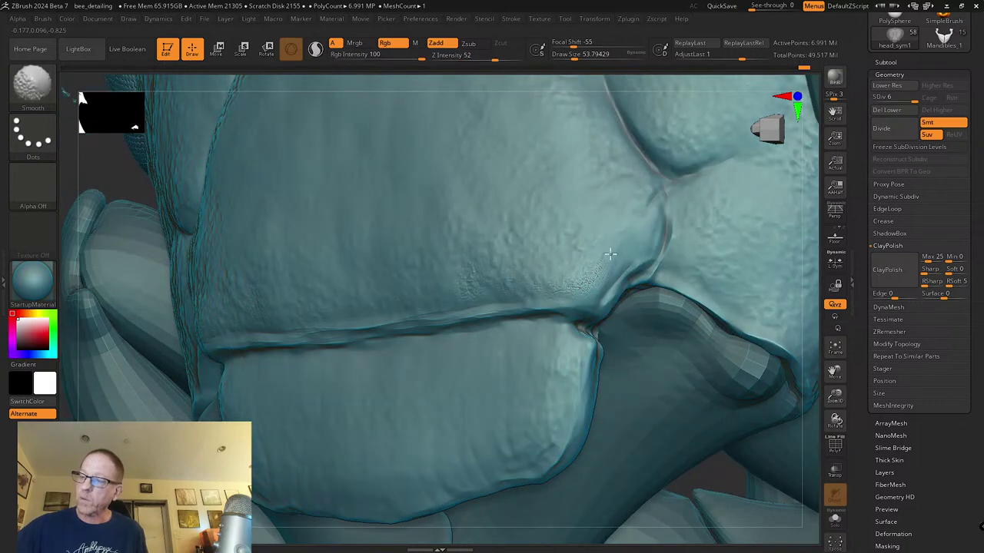
# Step: Inflate the central face plate's edge around its lower corner and smooth the build-up along the seam
pyautogui.moveTo(594, 316); pyautogui.dragTo(603, 300, button='right')
pyautogui.moveTo(630, 258); pyautogui.dragTo(635, 259, button='right')
pyautogui.moveTo(602, 308)
pyautogui.mouseDown()
pyautogui.moveTo(652, 246)
pyautogui.moveTo(650, 224)
pyautogui.mouseUp()
pyautogui.moveTo(641, 245)
pyautogui.mouseDown(button='right')
pyautogui.moveTo(639, 303)
pyautogui.moveTo(631, 287)
pyautogui.moveTo(613, 307)
pyautogui.mouseUp(button='right')
pyautogui.moveTo(617, 222)
pyautogui.mouseDown()
pyautogui.moveTo(623, 282)
pyautogui.moveTo(546, 368)
pyautogui.mouseUp()
pyautogui.keyDown('shift'); pyautogui.moveTo(593, 306); pyautogui.dragTo(546, 322); pyautogui.keyUp('shift')
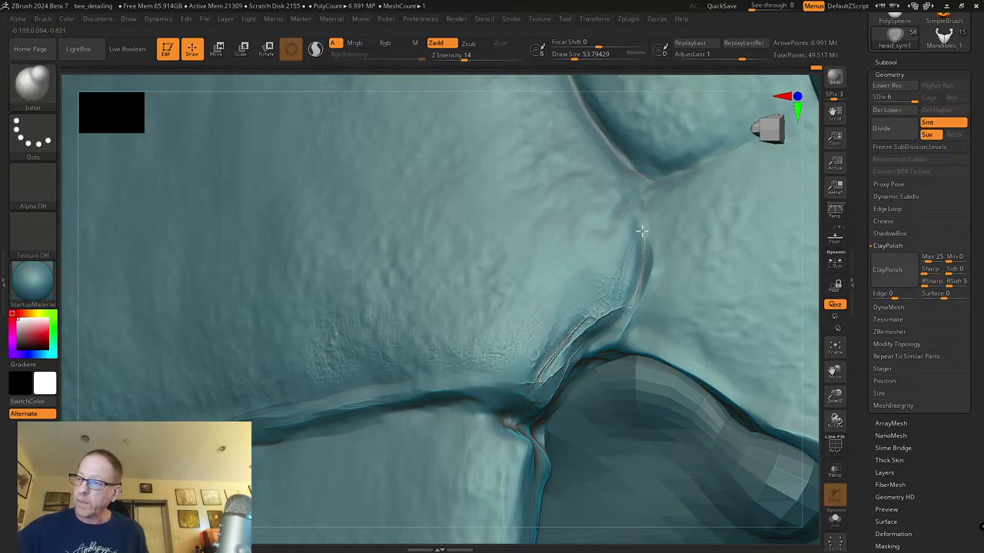
pyautogui.keyDown('shift'); pyautogui.moveTo(637, 213); pyautogui.dragTo(637, 218); pyautogui.keyUp('shift')
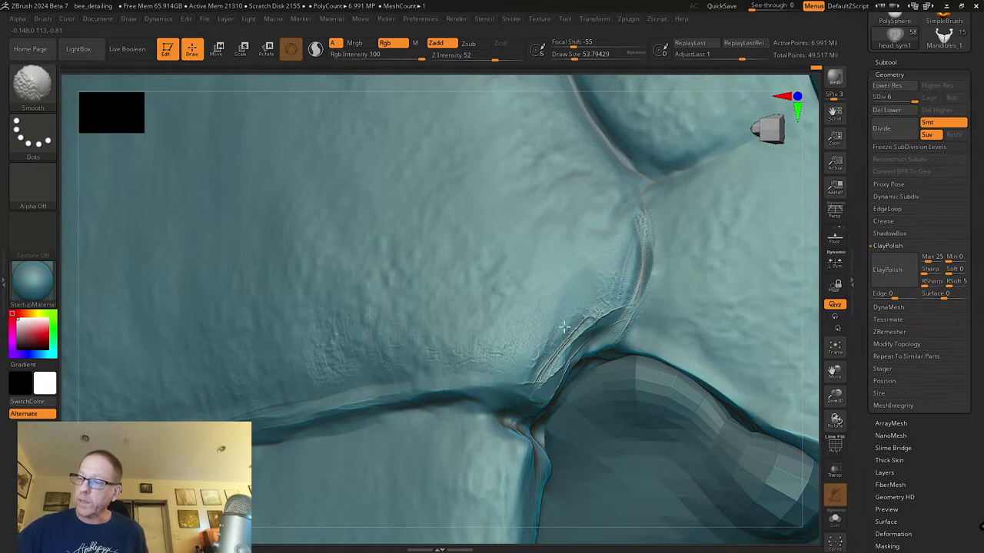
# Step: Smooth the groove beneath the central face plate, then puff up and soften its lower rim at draw size about 120
pyautogui.moveTo(544, 380)
pyautogui.keyDown('alt'); pyautogui.mouseDown(button='right')
pyautogui.moveTo(606, 318)
pyautogui.moveTo(575, 321)
pyautogui.mouseUp(button='right'); pyautogui.keyUp('alt')
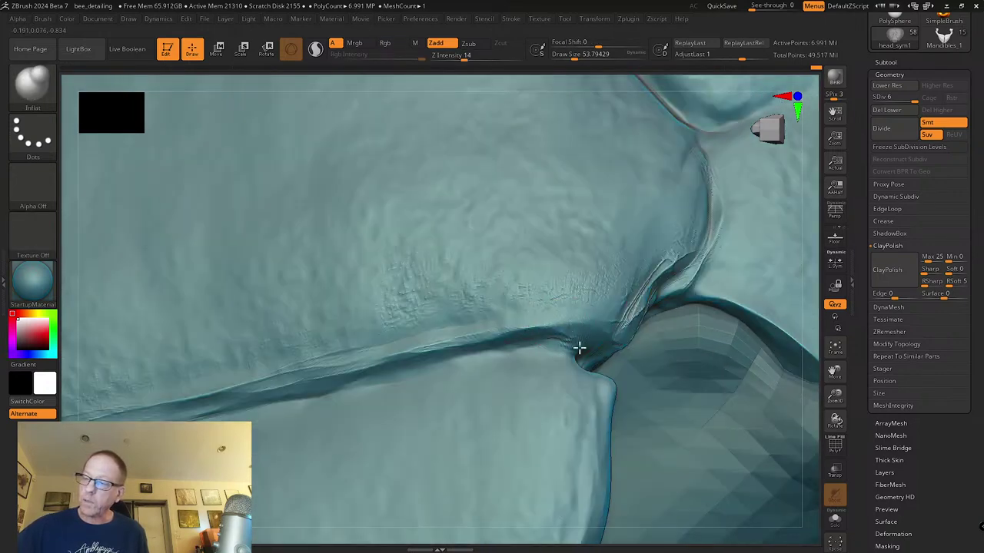
pyautogui.keyDown('shift'); pyautogui.moveTo(550, 320); pyautogui.dragTo(522, 329); pyautogui.keyUp('shift')
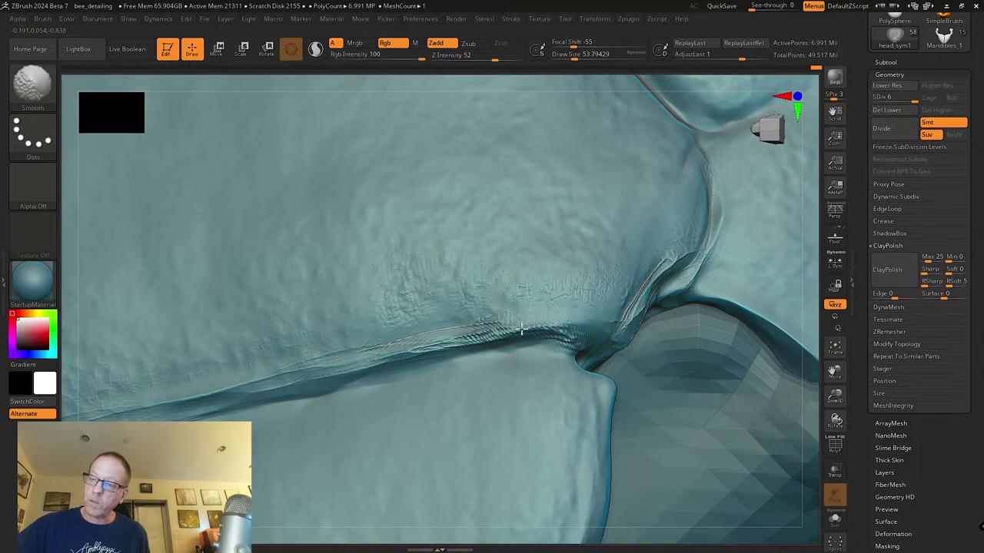
pyautogui.moveTo(355, 348)
pyautogui.mouseDown(button='right')
pyautogui.moveTo(385, 351)
pyautogui.moveTo(384, 369)
pyautogui.mouseUp(button='right')
pyautogui.press('s')
pyautogui.moveTo(347, 362)
pyautogui.mouseDown()
pyautogui.moveTo(483, 320)
pyautogui.moveTo(383, 344)
pyautogui.mouseUp()
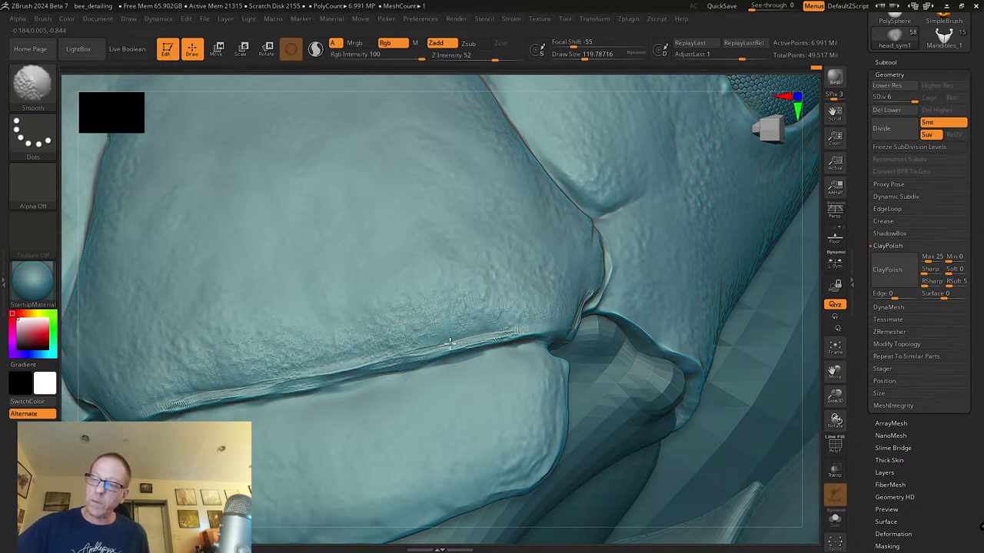
pyautogui.moveTo(373, 334)
pyautogui.mouseDown()
pyautogui.moveTo(384, 351)
pyautogui.moveTo(507, 321)
pyautogui.mouseUp()
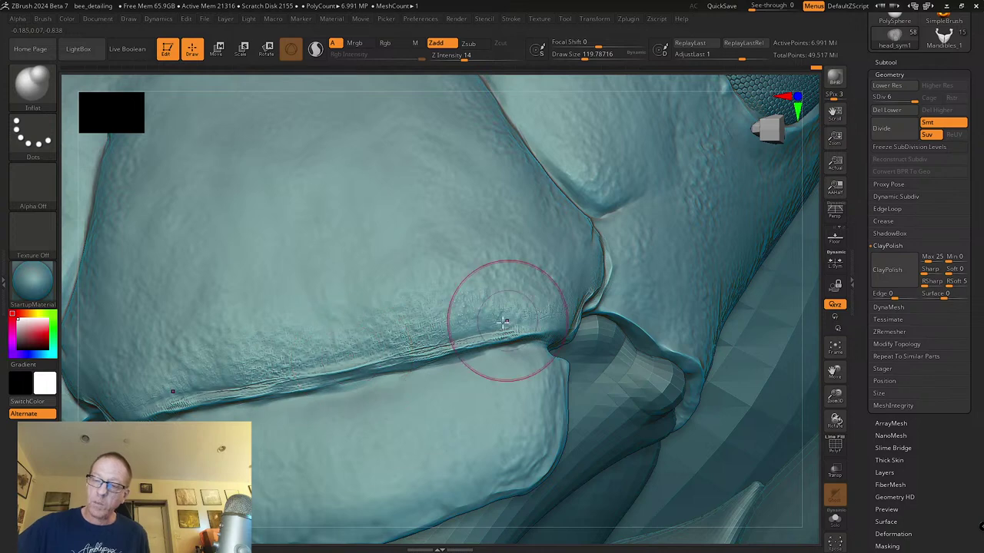
pyautogui.keyDown('shift'); pyautogui.moveTo(378, 354); pyautogui.dragTo(483, 331); pyautogui.keyUp('shift')
pyautogui.hotkey('ctrl', 'z')
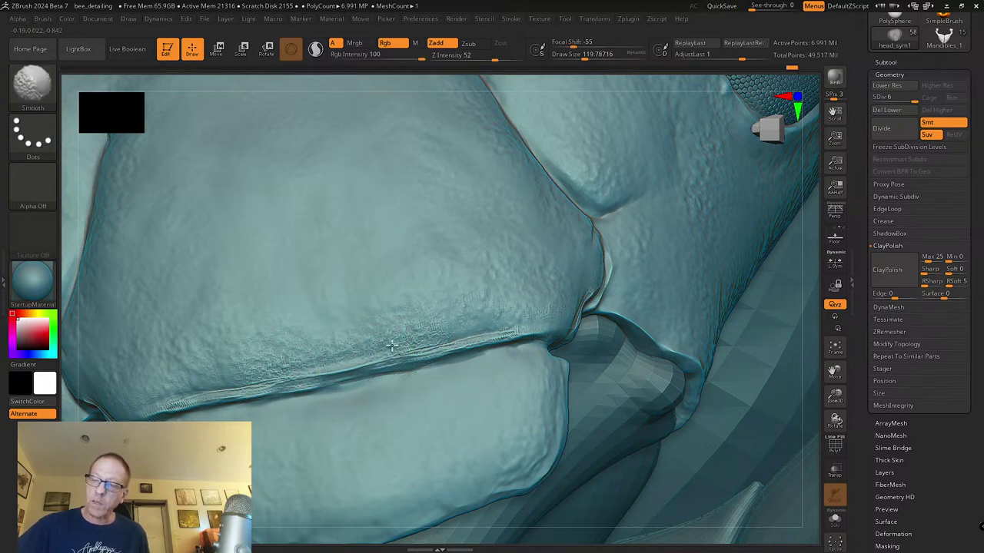
# Step: Inflate and smooth the side and lower edges of the lip plate below the central face plate
pyautogui.moveTo(369, 351)
pyautogui.keyDown('alt'); pyautogui.mouseDown(button='right')
pyautogui.moveTo(430, 294)
pyautogui.moveTo(368, 292)
pyautogui.mouseUp(button='right'); pyautogui.keyUp('alt')
pyautogui.moveTo(327, 288)
pyautogui.mouseDown()
pyautogui.moveTo(252, 305)
pyautogui.moveTo(246, 318)
pyautogui.moveTo(310, 292)
pyautogui.moveTo(320, 348)
pyautogui.mouseUp()
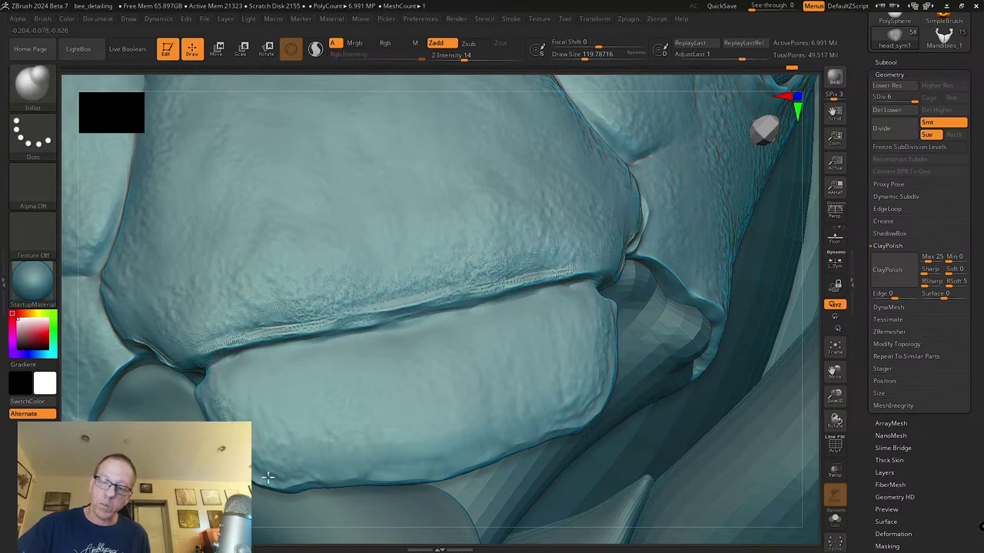
pyautogui.moveTo(300, 468); pyautogui.dragTo(209, 385)
pyautogui.keyDown('shift'); pyautogui.moveTo(274, 472); pyautogui.dragTo(231, 423); pyautogui.keyUp('shift')
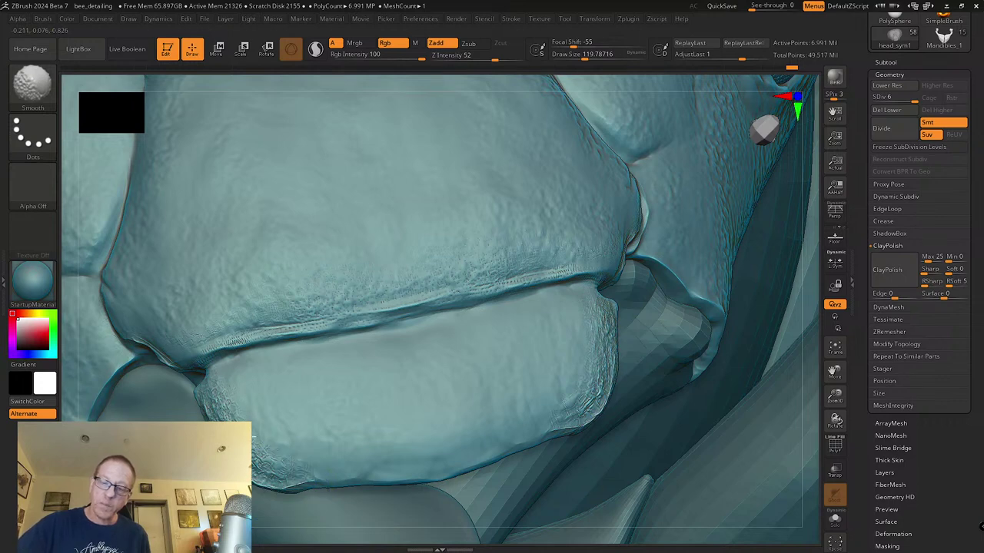
pyautogui.keyDown('shift'); pyautogui.moveTo(297, 460); pyautogui.dragTo(319, 477); pyautogui.keyUp('shift')
pyautogui.moveTo(320, 477); pyautogui.dragTo(310, 460, button='right')
pyautogui.moveTo(274, 490); pyautogui.dragTo(435, 479)
pyautogui.moveTo(329, 483); pyautogui.dragTo(511, 469)
pyautogui.moveTo(421, 456)
pyautogui.mouseDown(button='right')
pyautogui.moveTo(536, 466)
pyautogui.moveTo(538, 417)
pyautogui.mouseUp(button='right')
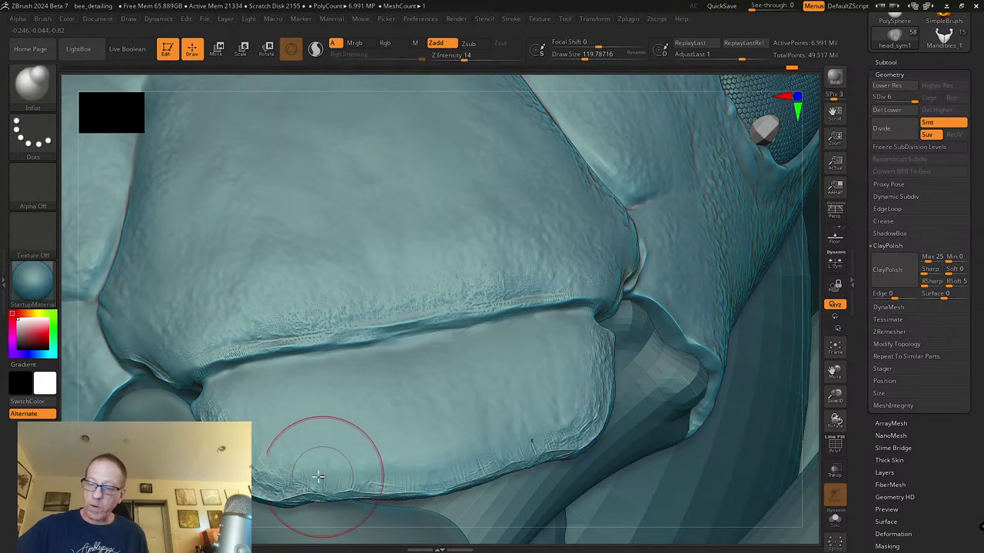
# Step: Build up the lip plate's broad surface with Inflat and smooth out the stroke marks above its lower edge
pyautogui.moveTo(448, 487); pyautogui.dragTo(492, 461, button='right')
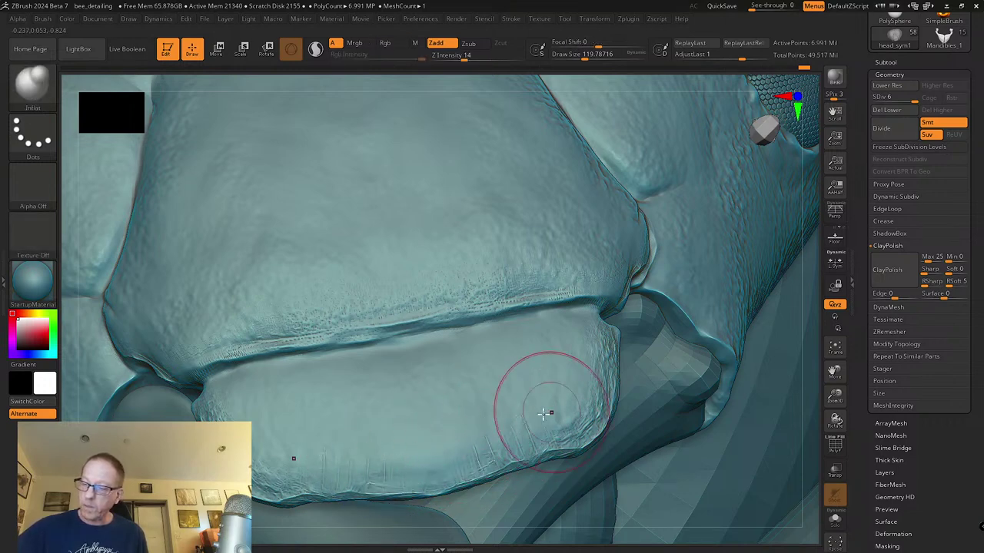
pyautogui.keyDown('shift'); pyautogui.moveTo(531, 443); pyautogui.dragTo(518, 447); pyautogui.keyUp('shift')
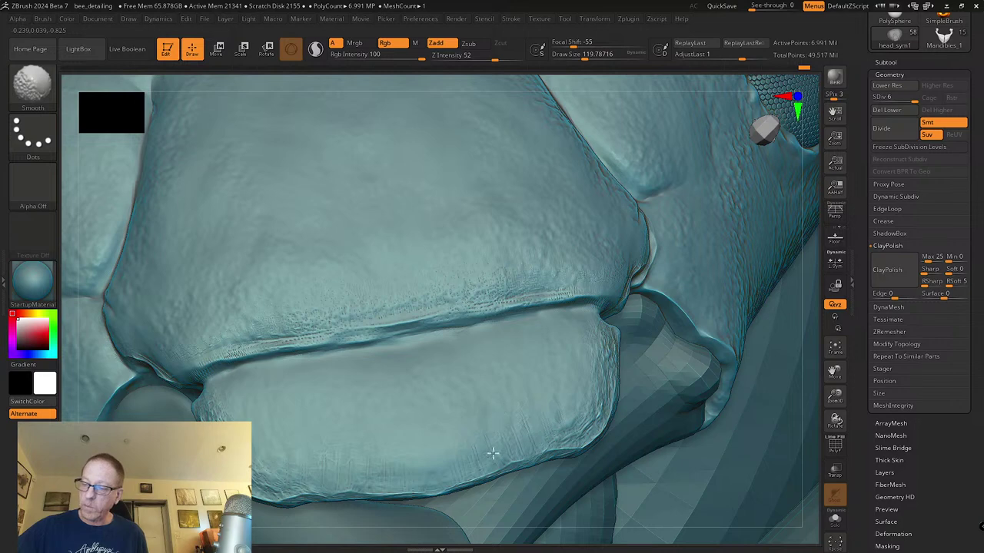
pyautogui.moveTo(397, 440); pyautogui.dragTo(462, 417)
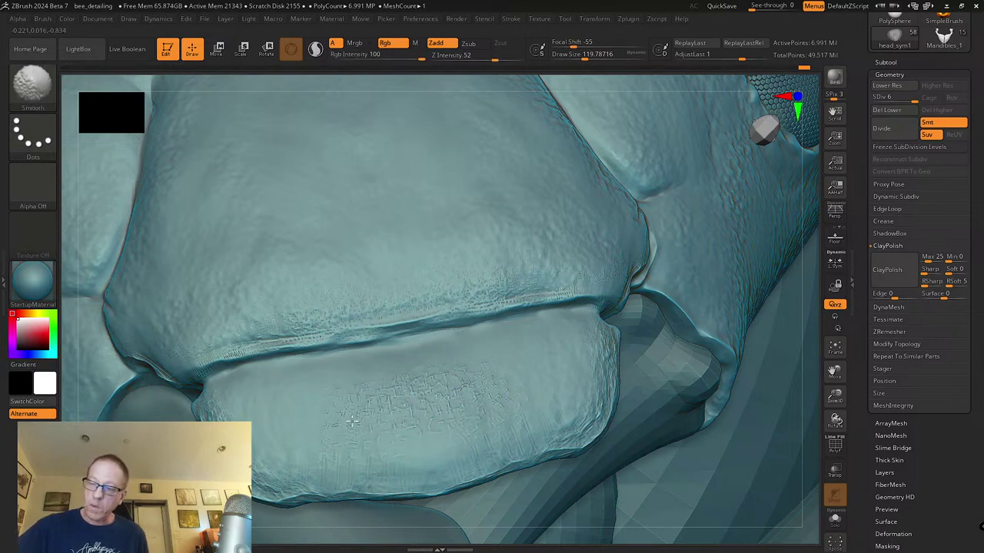
pyautogui.moveTo(296, 396)
pyautogui.mouseDown()
pyautogui.moveTo(301, 440)
pyautogui.moveTo(280, 454)
pyautogui.mouseUp()
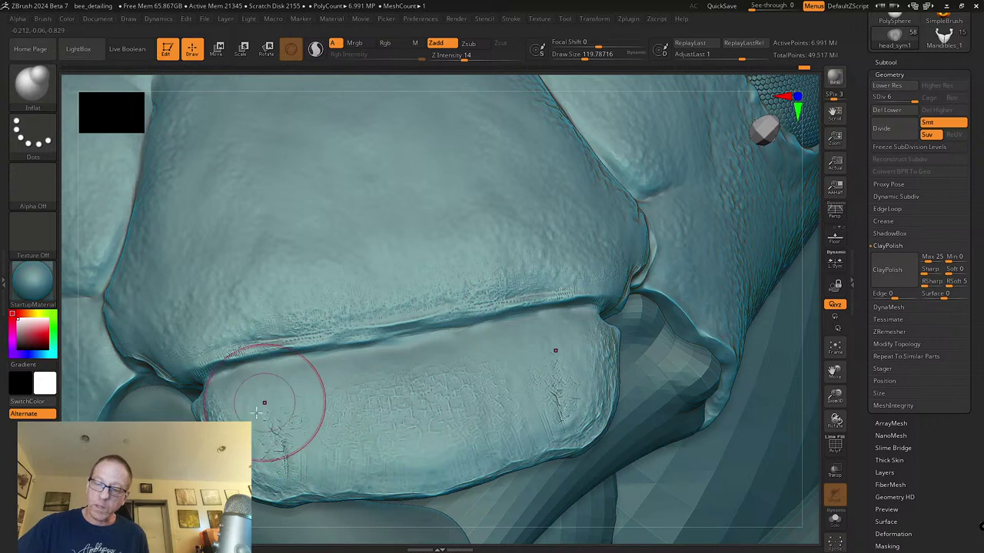
pyautogui.keyDown('shift'); pyautogui.moveTo(261, 410); pyautogui.dragTo(288, 446); pyautogui.keyUp('shift')
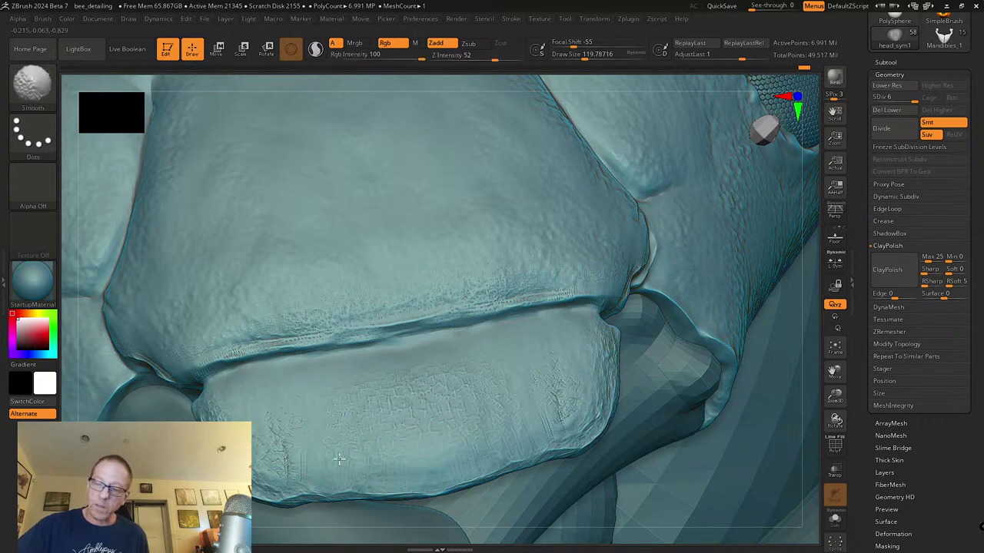
pyautogui.moveTo(457, 385); pyautogui.dragTo(436, 377, button='right')
pyautogui.keyDown('shift'); pyautogui.moveTo(396, 370); pyautogui.dragTo(407, 453); pyautogui.keyUp('shift')
pyautogui.moveTo(442, 448)
pyautogui.keyDown('ctrl'); pyautogui.mouseDown(button='right')
pyautogui.moveTo(450, 412)
pyautogui.moveTo(432, 371)
pyautogui.moveTo(430, 428)
pyautogui.moveTo(408, 388)
pyautogui.moveTo(319, 323)
pyautogui.moveTo(362, 388)
pyautogui.moveTo(402, 380)
pyautogui.mouseUp(button='right'); pyautogui.keyUp('ctrl')
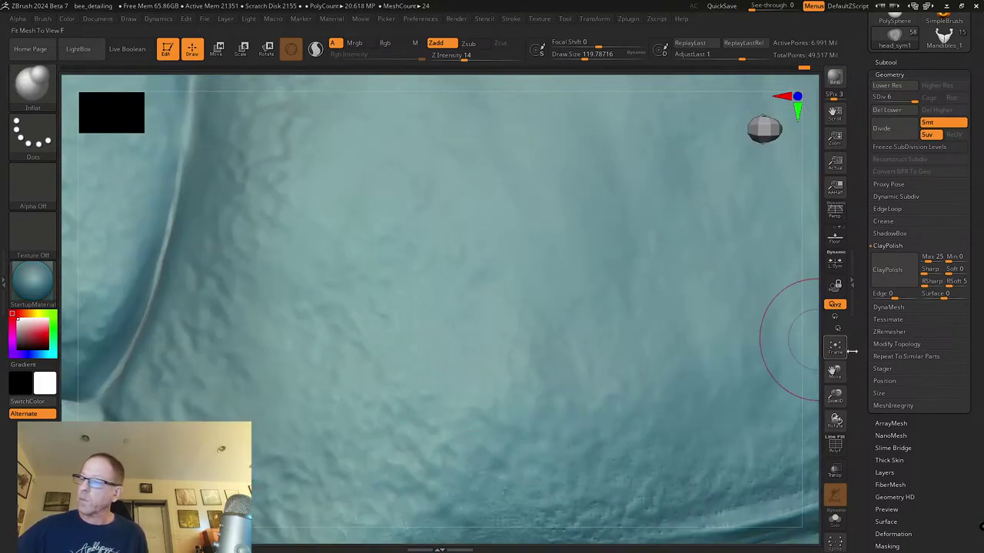
# Step: Reduce the draw size to about 51 and smooth the seam between the central face plate and the neighbouring cheek plate
pyautogui.moveTo(838, 396); pyautogui.dragTo(815, 329)
pyautogui.moveTo(283, 259); pyautogui.dragTo(304, 273, button='right')
pyautogui.moveTo(299, 323)
pyautogui.keyDown('ctrl'); pyautogui.mouseDown(button='right')
pyautogui.moveTo(223, 213)
pyautogui.moveTo(245, 228)
pyautogui.mouseUp(button='right'); pyautogui.keyUp('ctrl')
pyautogui.moveTo(836, 393); pyautogui.dragTo(829, 361)
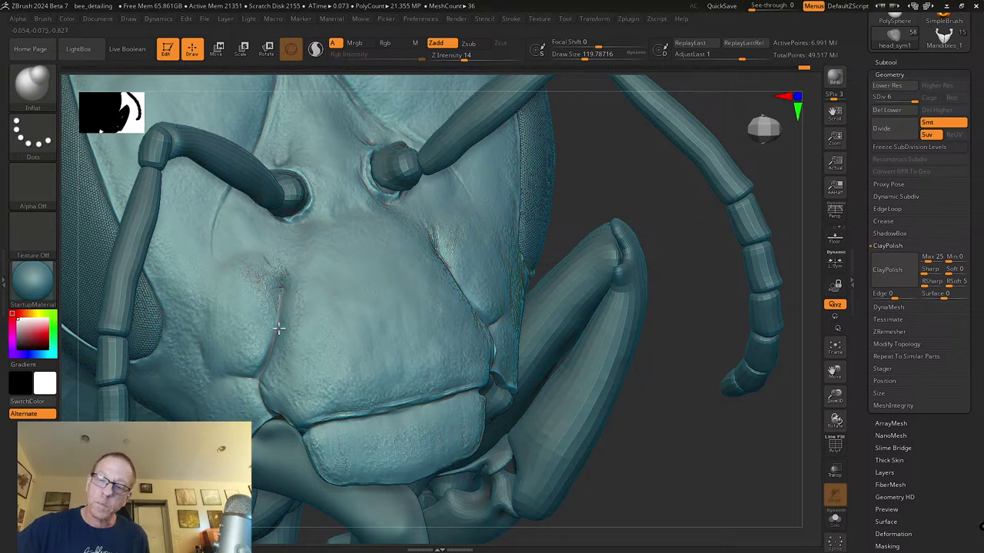
pyautogui.press('shift')
pyautogui.moveTo(275, 289)
pyautogui.keyDown('shift'); pyautogui.mouseDown()
pyautogui.moveTo(283, 272)
pyautogui.moveTo(273, 268)
pyautogui.moveTo(264, 360)
pyautogui.mouseUp(); pyautogui.keyUp('shift')
pyautogui.press('s')
pyautogui.press('shift')
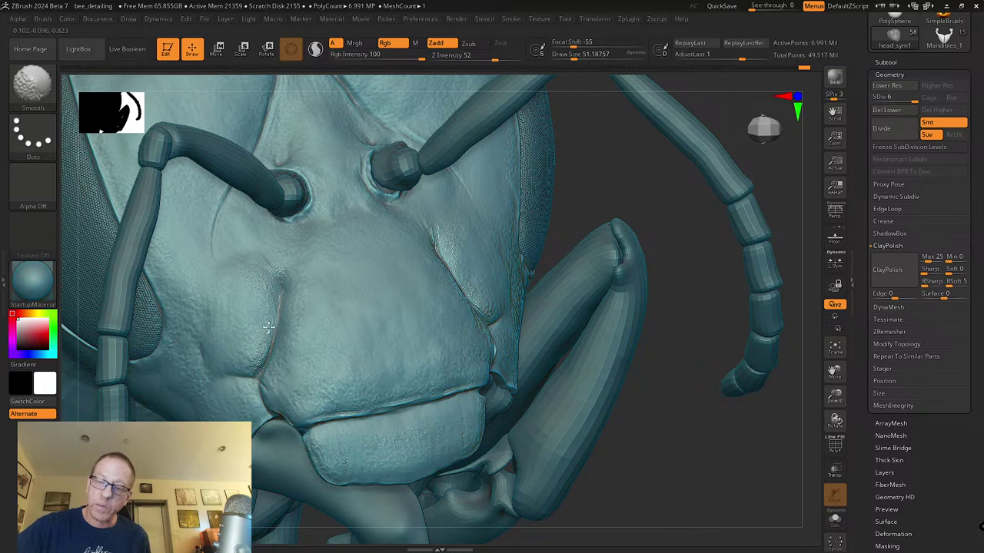
# Step: Inflate and smooth the central face plate's lower corner beside the mandible joint
pyautogui.moveTo(267, 384); pyautogui.dragTo(283, 404)
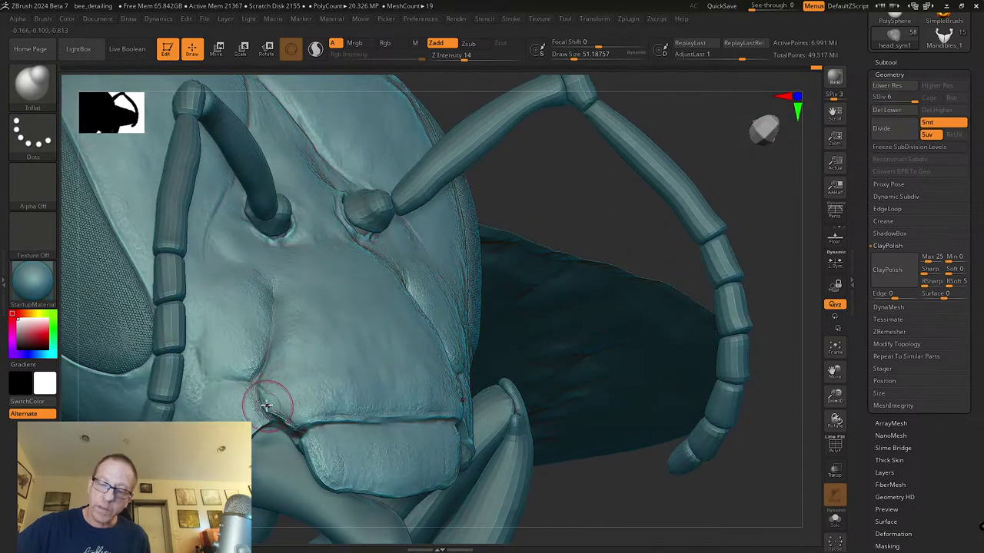
pyautogui.press('shift')
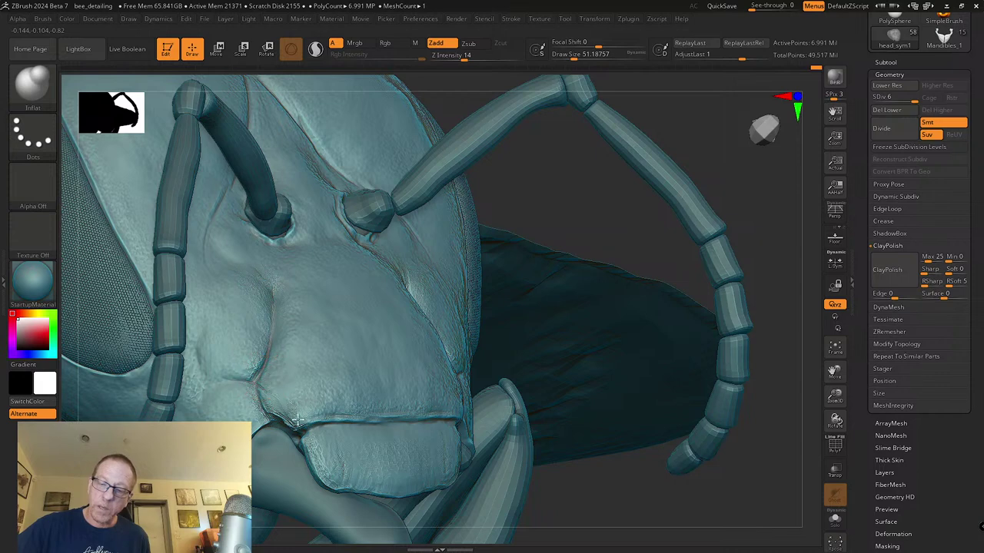
pyautogui.press('shift')
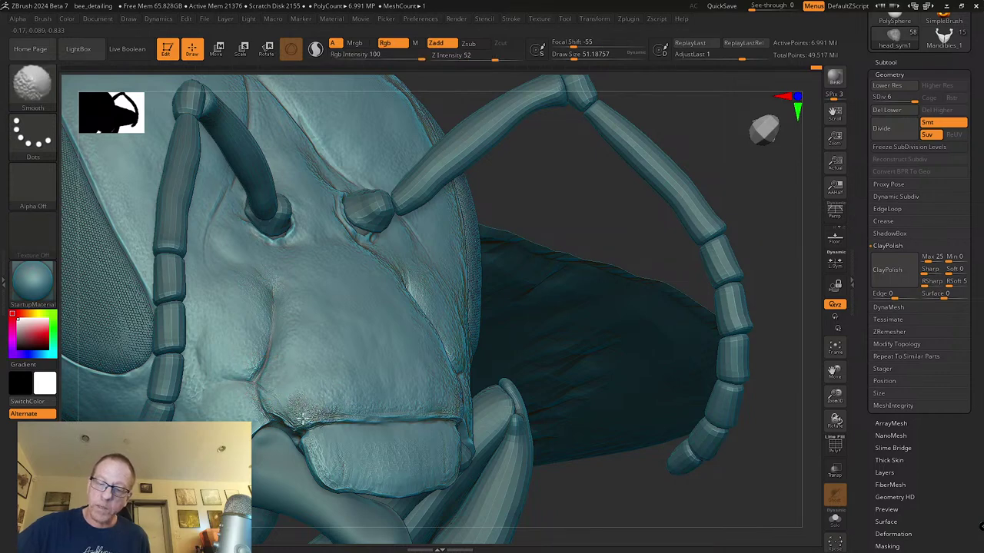
# Step: Puff up and smooth the cheek plate's lower edge where its seams meet beside the central face plate
pyautogui.keyDown('ctrl'); pyautogui.moveTo(254, 417); pyautogui.dragTo(312, 382, button='right'); pyautogui.keyUp('ctrl')
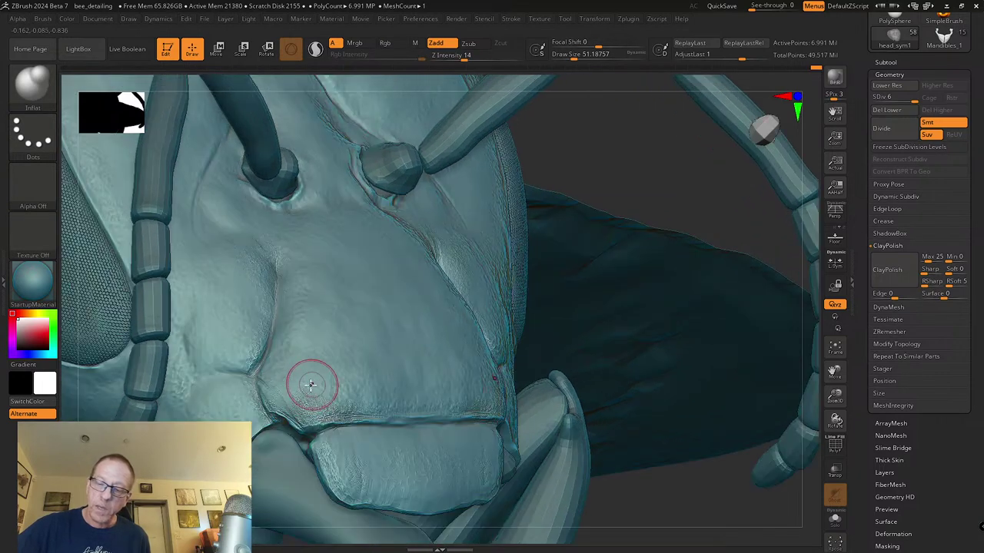
pyautogui.keyDown('alt'); pyautogui.moveTo(229, 420); pyautogui.dragTo(375, 366, button='right'); pyautogui.keyUp('alt')
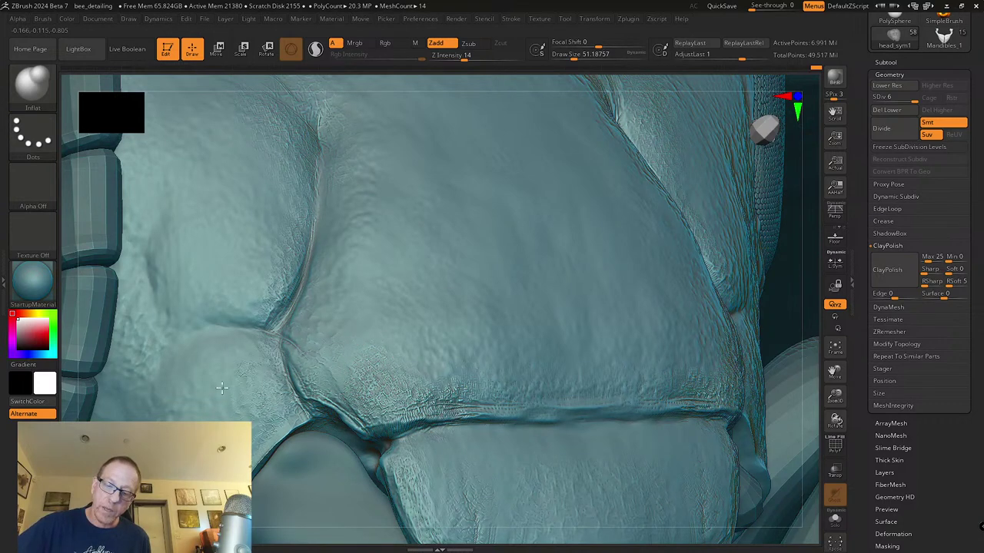
pyautogui.press('shift')
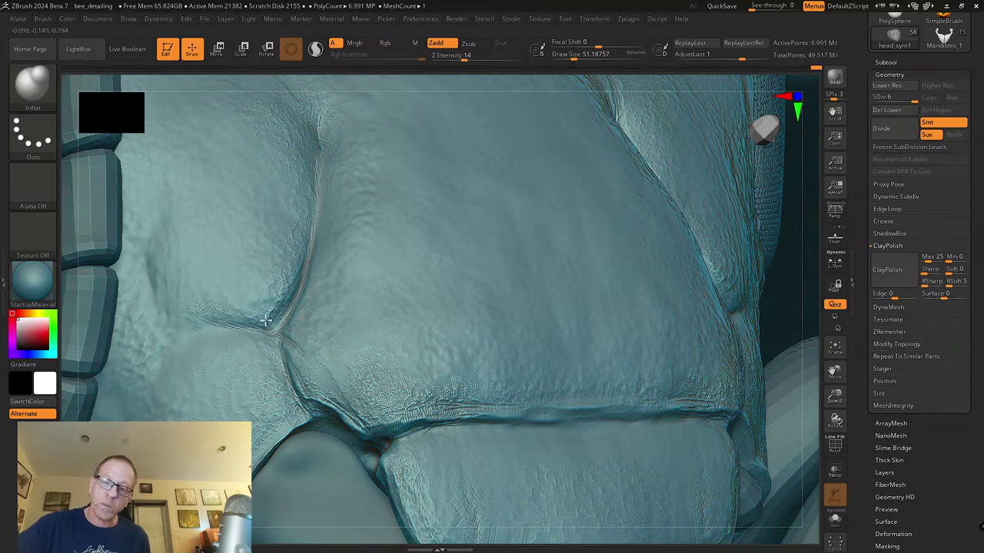
pyautogui.press('shift')
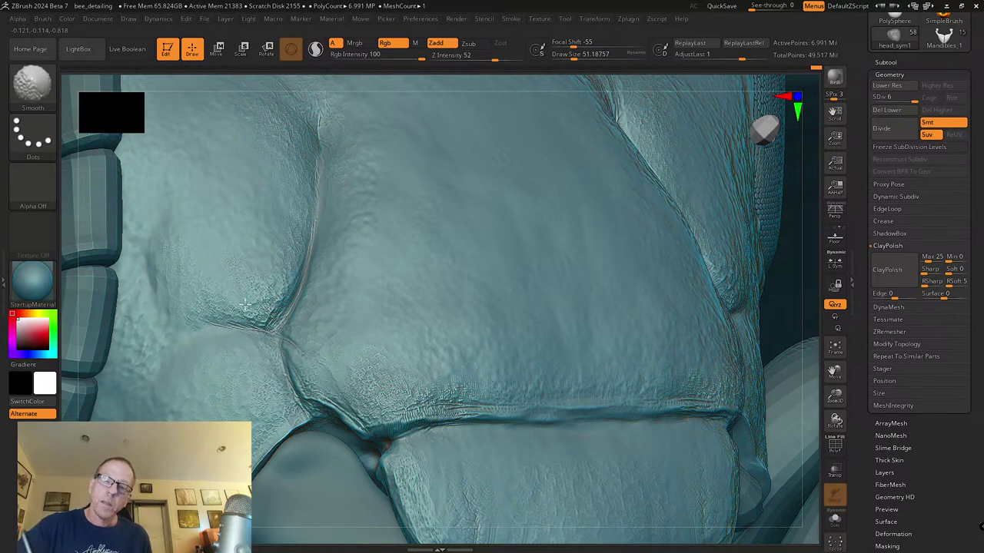
pyautogui.moveTo(376, 318)
pyautogui.keyDown('alt'); pyautogui.mouseDown(button='right')
pyautogui.moveTo(328, 255)
pyautogui.moveTo(325, 226)
pyautogui.mouseUp(button='right'); pyautogui.keyUp('alt')
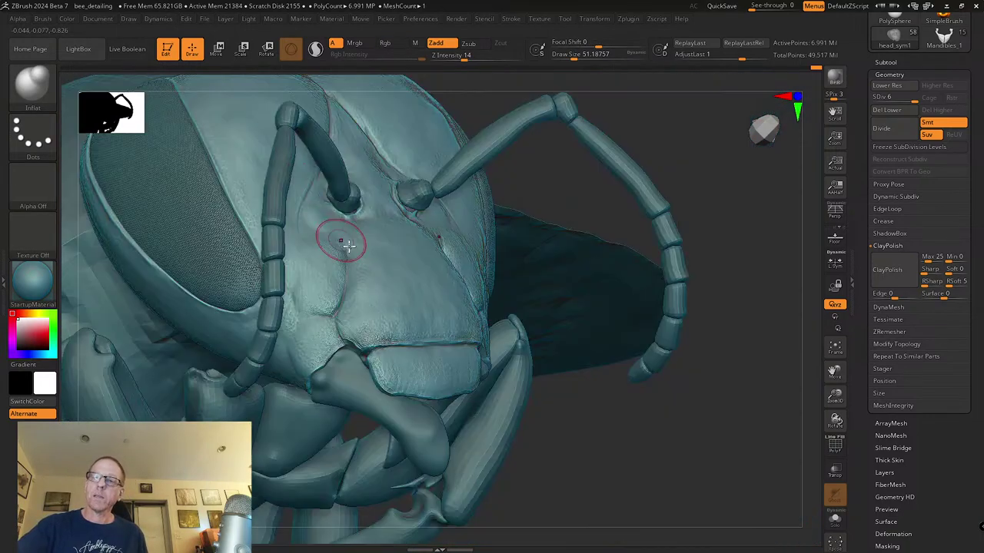
# Step: Examine the face plate seams and cheek edges from close up and at a distance, ending at the forehead
pyautogui.moveTo(555, 350); pyautogui.dragTo(427, 403, button='right')
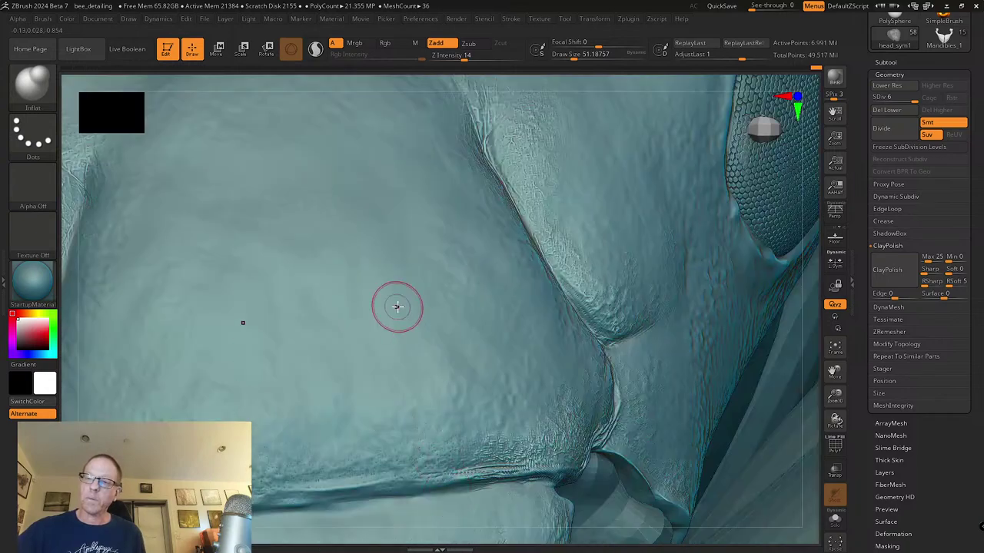
pyautogui.moveTo(834, 399); pyautogui.dragTo(756, 312)
pyautogui.moveTo(474, 197); pyautogui.dragTo(476, 295, button='right')
pyautogui.moveTo(461, 232); pyautogui.dragTo(427, 211)
pyautogui.keyDown('alt'); pyautogui.moveTo(446, 261); pyautogui.dragTo(450, 390, button='right'); pyautogui.keyUp('alt')
pyautogui.moveTo(835, 398); pyautogui.dragTo(753, 284)
pyautogui.moveTo(633, 418); pyautogui.dragTo(614, 403)
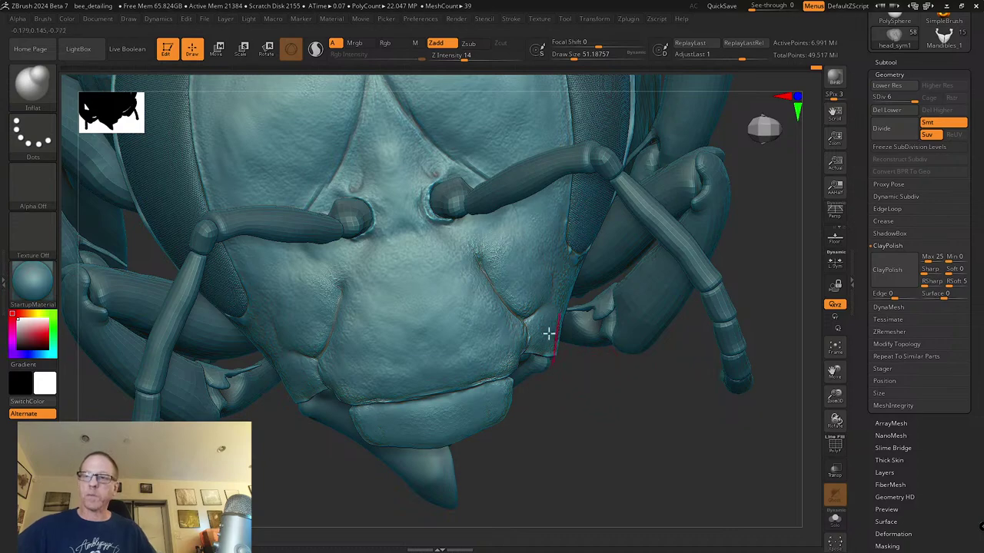
pyautogui.moveTo(471, 263); pyautogui.dragTo(524, 313)
pyautogui.moveTo(594, 390); pyautogui.dragTo(545, 362)
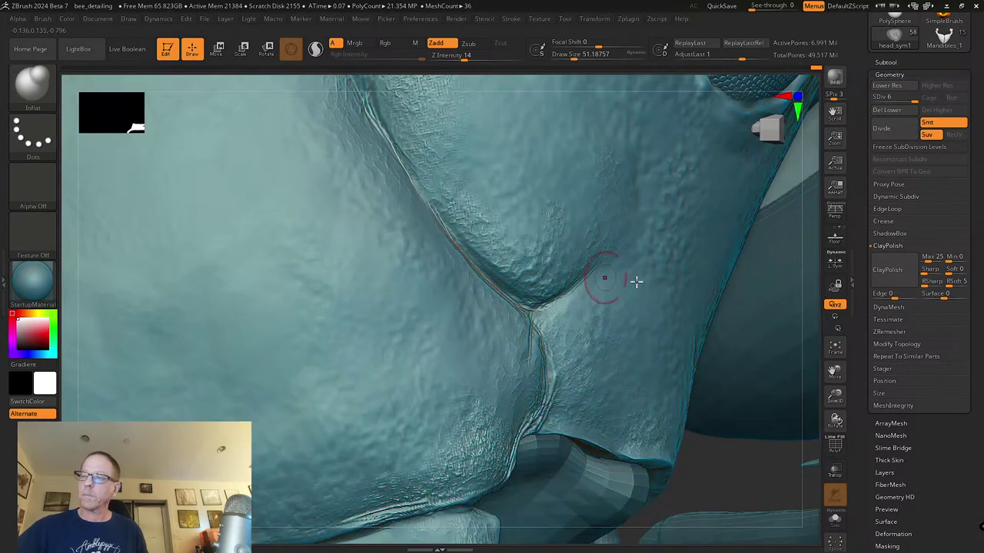
pyautogui.moveTo(834, 395); pyautogui.dragTo(812, 345)
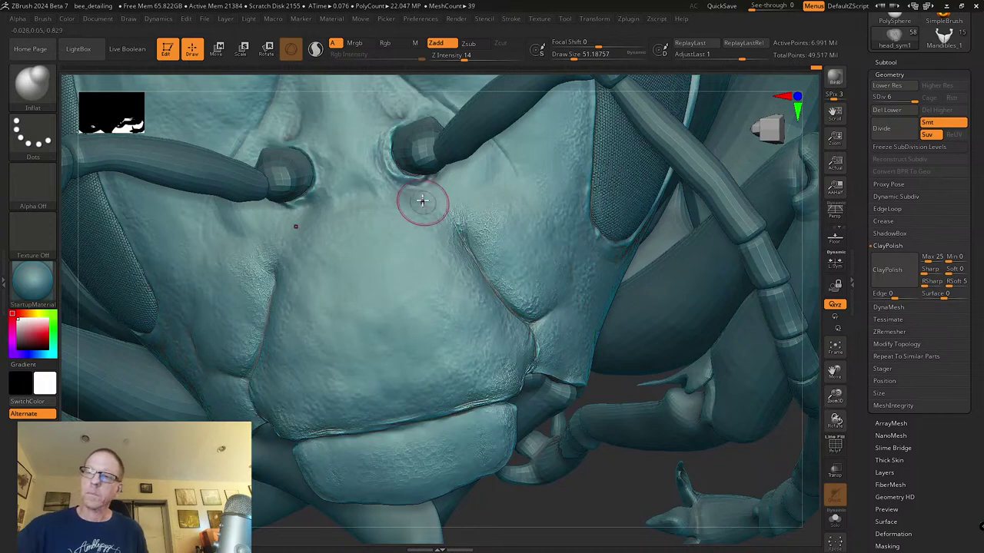
pyautogui.moveTo(835, 421); pyautogui.dragTo(750, 425)
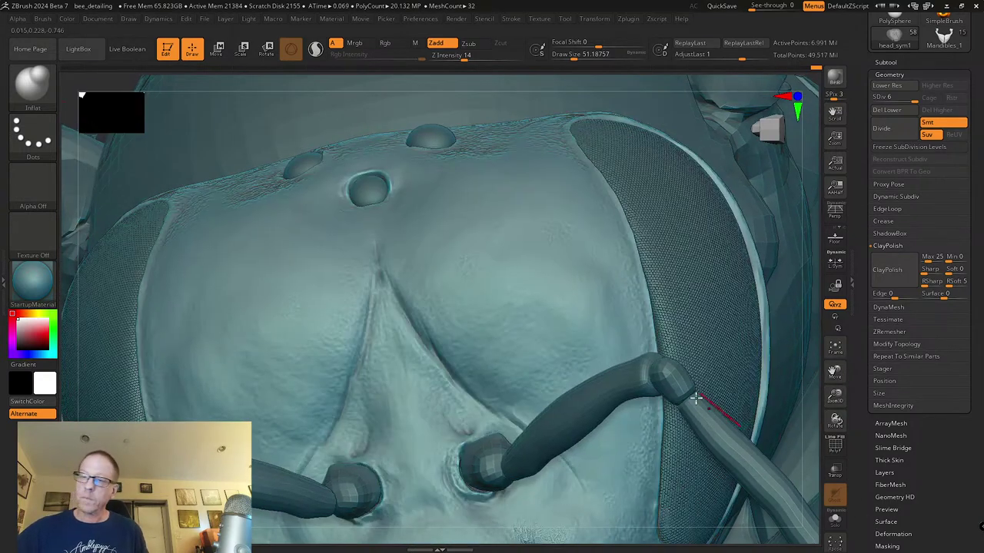
# Step: Inflate and smooth the apex and sides of the forehead's V-shaped seam below the central ocellus at draw size about 104
pyautogui.moveTo(389, 263); pyautogui.dragTo(392, 255)
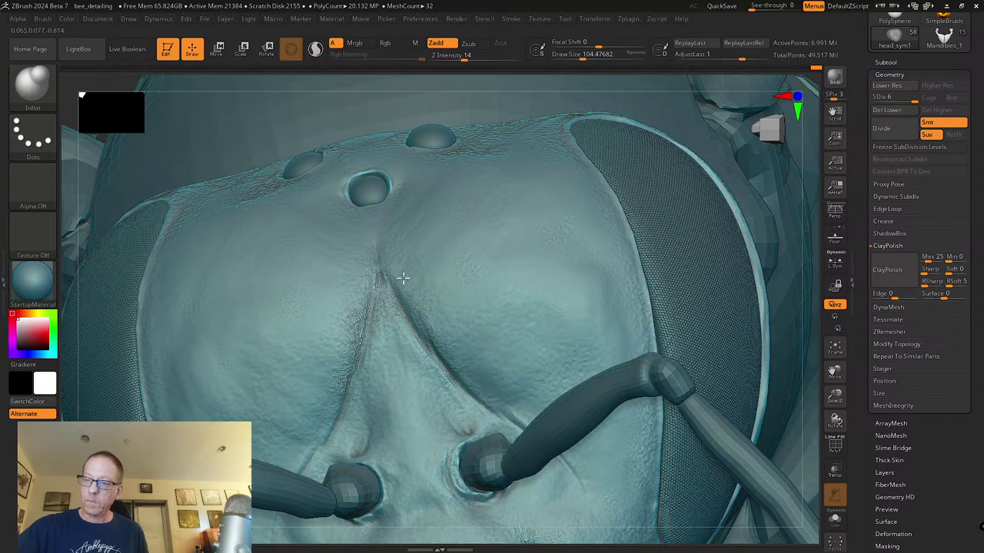
pyautogui.press('shift')
pyautogui.keyDown('shift'); pyautogui.moveTo(415, 309); pyautogui.dragTo(420, 316); pyautogui.keyUp('shift')
pyautogui.keyDown('shift'); pyautogui.moveTo(390, 239); pyautogui.dragTo(362, 368); pyautogui.keyUp('shift')
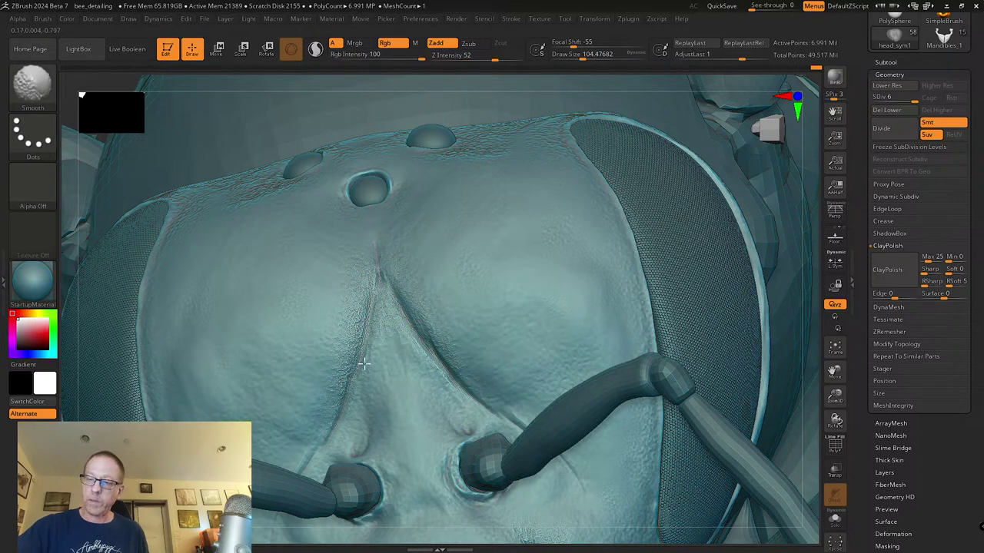
pyautogui.keyDown('shift'); pyautogui.moveTo(370, 254); pyautogui.dragTo(374, 329); pyautogui.keyUp('shift')
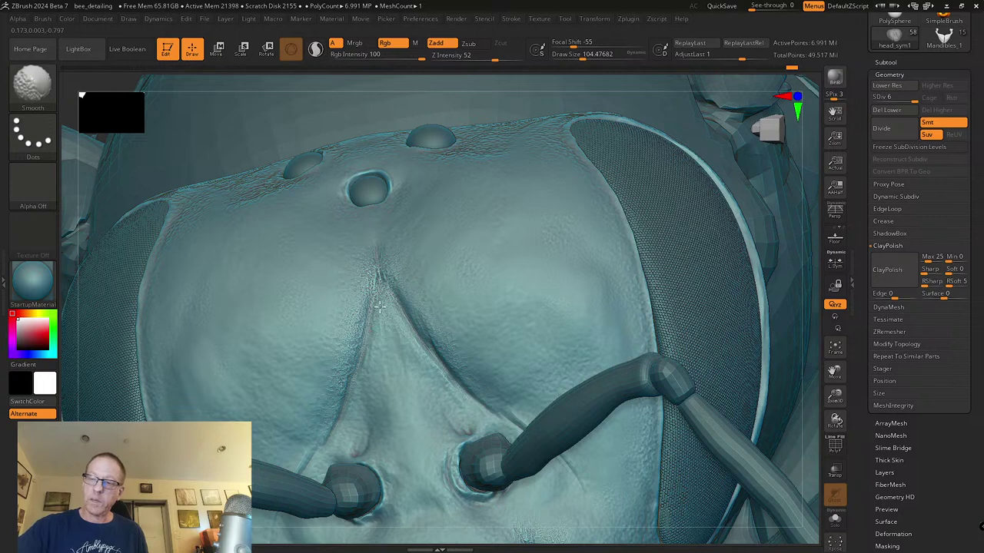
pyautogui.moveTo(377, 325); pyautogui.dragTo(395, 322, button='right')
pyautogui.moveTo(364, 211)
pyautogui.mouseDown()
pyautogui.moveTo(376, 261)
pyautogui.moveTo(374, 248)
pyautogui.mouseUp()
pyautogui.keyDown('shift'); pyautogui.moveTo(367, 290); pyautogui.dragTo(359, 219); pyautogui.keyUp('shift')
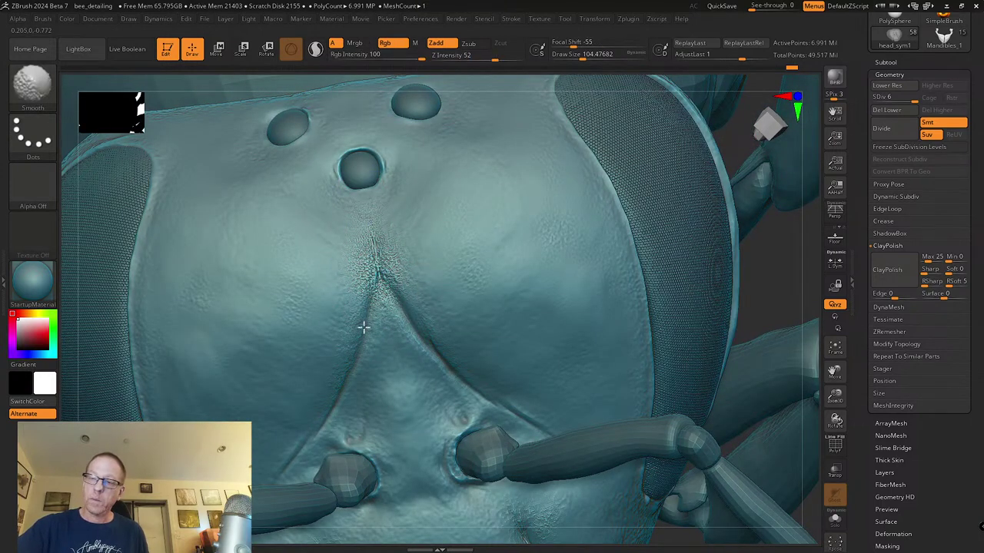
# Step: Inflate and smooth the sides of the forehead's V-shaped seam and the inner edges of the antenna sockets
pyautogui.moveTo(369, 302); pyautogui.dragTo(332, 417)
pyautogui.moveTo(363, 339)
pyautogui.keyDown('shift'); pyautogui.mouseDown()
pyautogui.moveTo(333, 412)
pyautogui.moveTo(385, 484)
pyautogui.mouseUp(); pyautogui.keyUp('shift')
pyautogui.moveTo(363, 435)
pyautogui.mouseDown()
pyautogui.moveTo(398, 498)
pyautogui.moveTo(390, 468)
pyautogui.mouseUp()
pyautogui.press('shift')
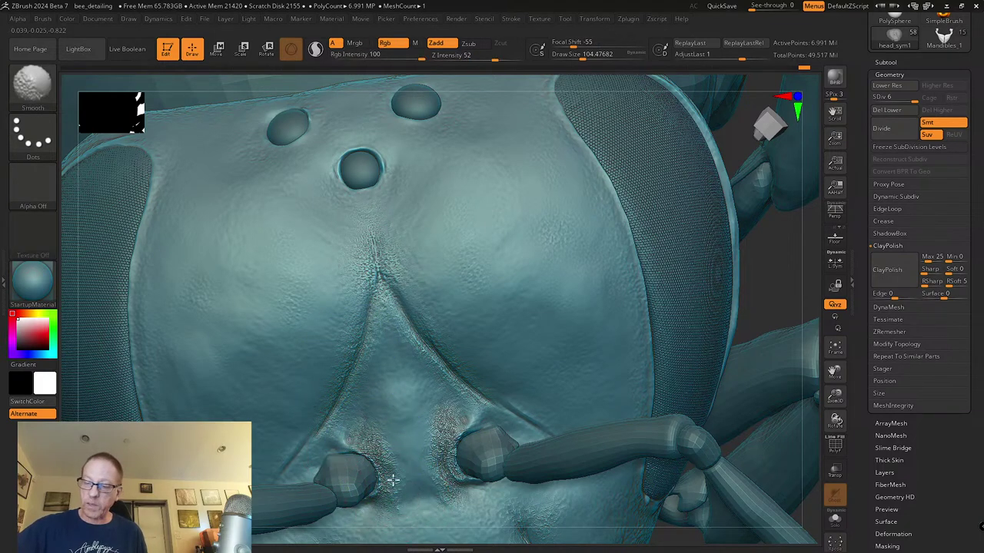
pyautogui.press('ctrl')
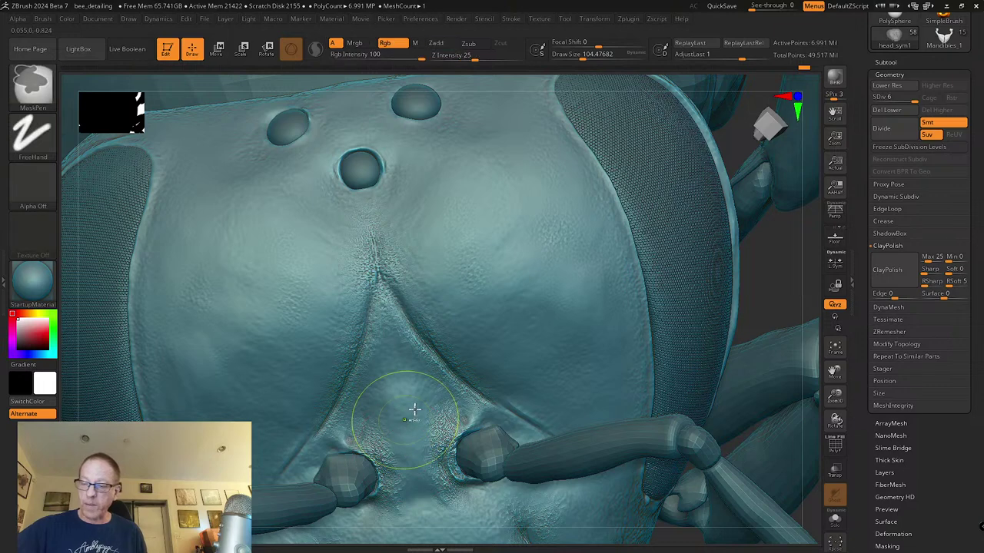
# Step: Undo the last two strokes by the antenna sockets, and rework the sockets' inner edges and the plate between them with Inflat and Smooth
pyautogui.hotkey('ctrl', 'z')
pyautogui.hotkey('ctrl', 'z')
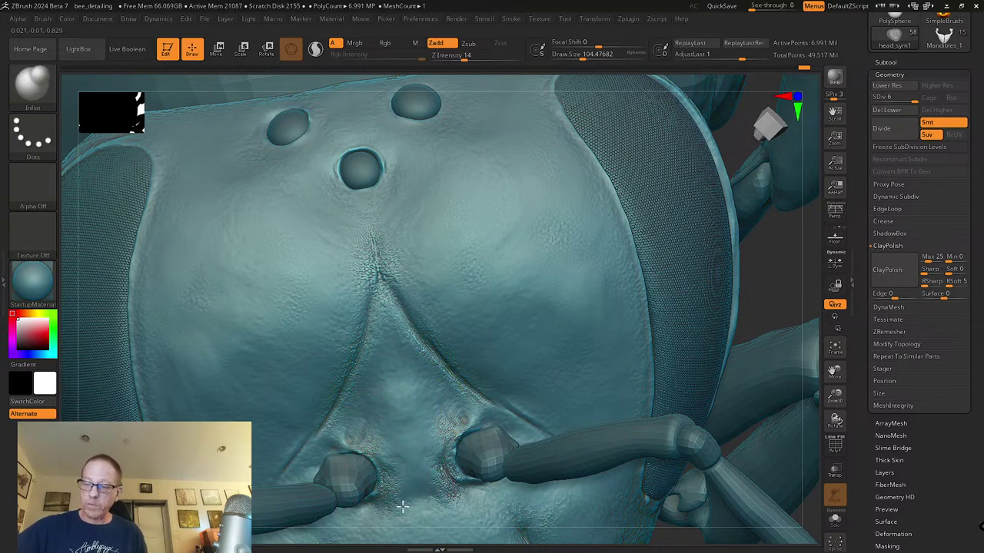
pyautogui.press('shift')
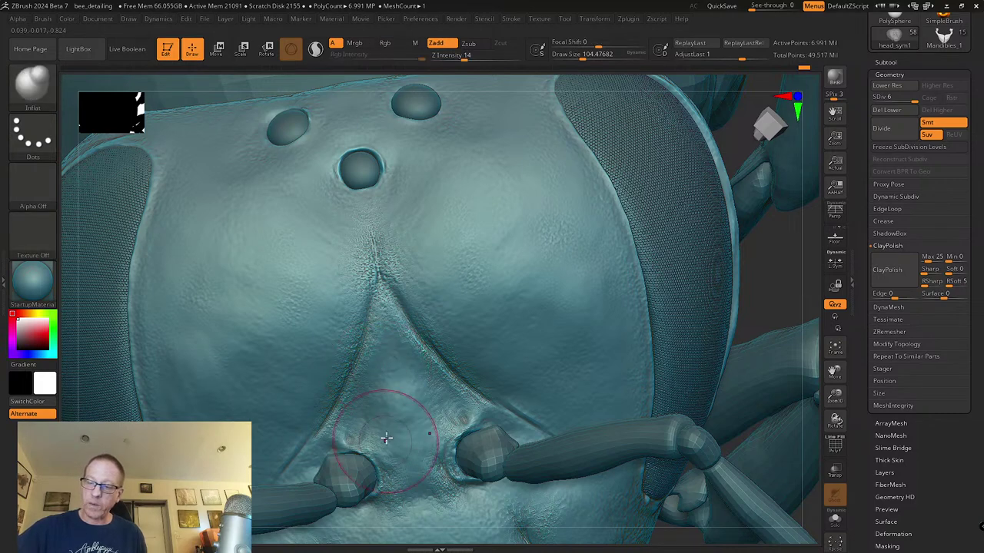
pyautogui.press('shift')
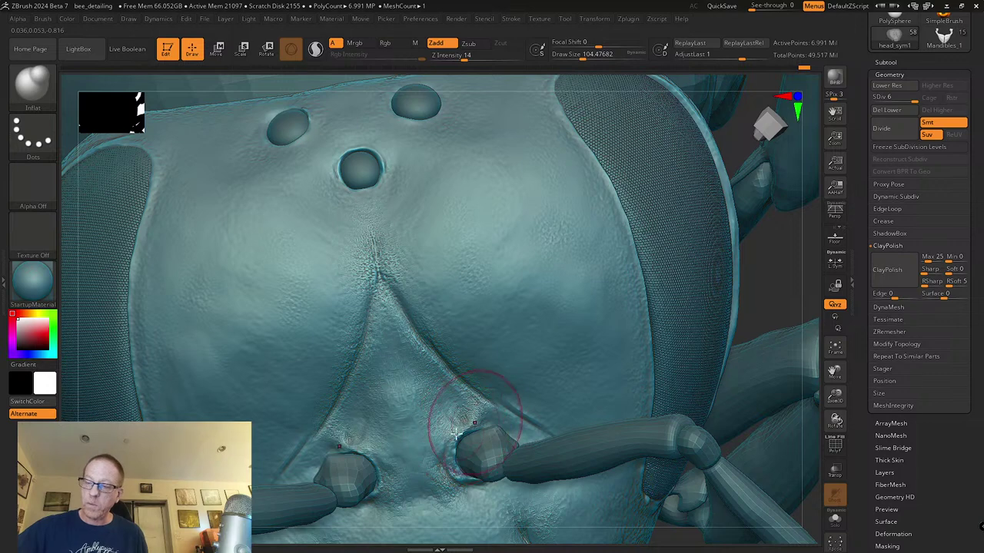
pyautogui.press('shift')
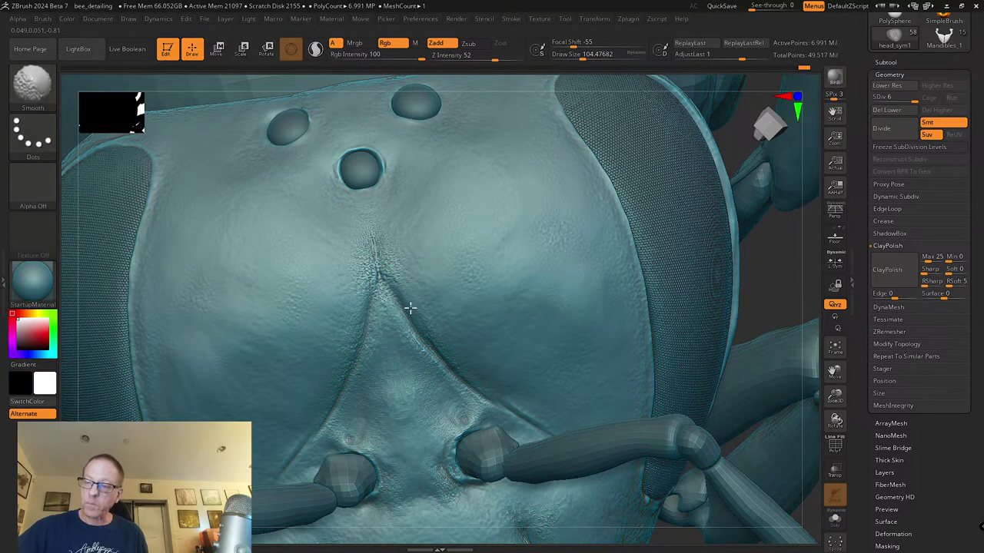
# Step: Inflate and smooth the surface around the central ocellus and below it toward the seam's apex
pyautogui.moveTo(345, 154); pyautogui.dragTo(336, 167)
pyautogui.moveTo(385, 182)
pyautogui.keyDown('alt'); pyautogui.mouseDown(button='right')
pyautogui.moveTo(407, 283)
pyautogui.moveTo(417, 264)
pyautogui.mouseUp(button='right'); pyautogui.keyUp('alt')
pyautogui.press('shift')
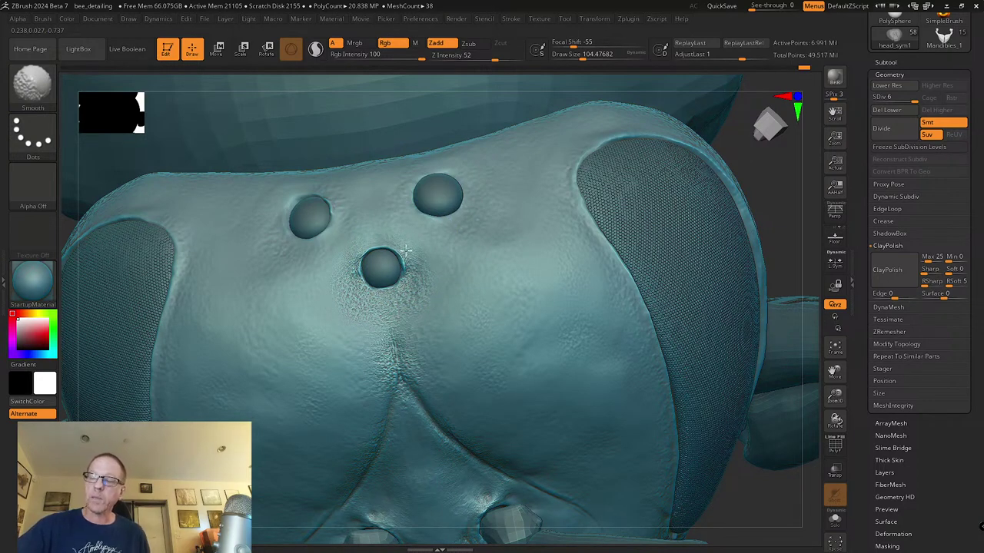
# Step: Inflate and smooth the skin around the two upper ocelli on top of the head
pyautogui.moveTo(402, 261); pyautogui.dragTo(404, 243, button='right')
pyautogui.moveTo(408, 191)
pyautogui.mouseDown()
pyautogui.moveTo(417, 169)
pyautogui.moveTo(451, 164)
pyautogui.moveTo(428, 158)
pyautogui.mouseUp()
pyautogui.press('shift')
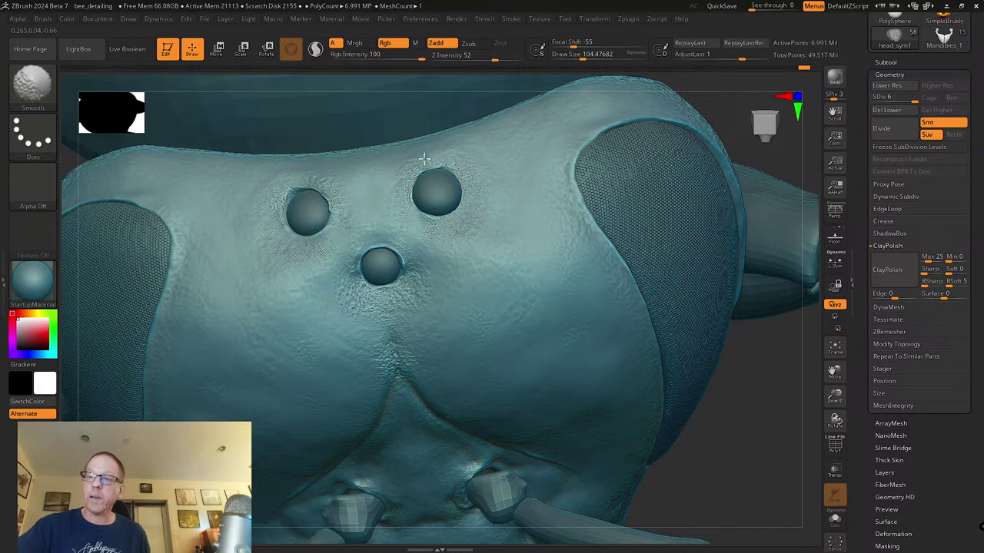
pyautogui.moveTo(379, 212)
pyautogui.keyDown('shift'); pyautogui.mouseDown()
pyautogui.moveTo(387, 171)
pyautogui.moveTo(435, 221)
pyautogui.moveTo(413, 147)
pyautogui.moveTo(394, 208)
pyautogui.mouseUp(); pyautogui.keyUp('shift')
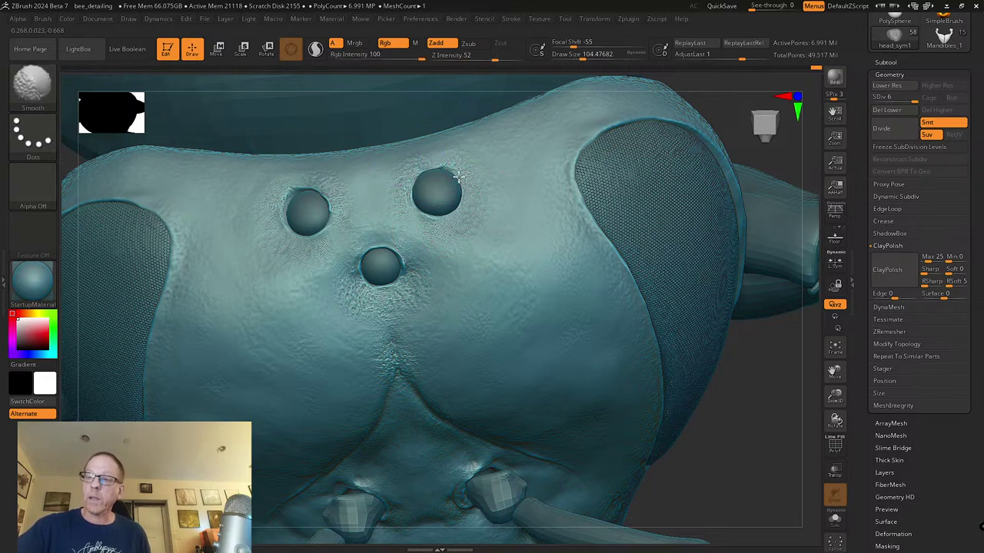
pyautogui.keyDown('shift'); pyautogui.moveTo(472, 226); pyautogui.dragTo(454, 236); pyautogui.keyUp('shift')
pyautogui.moveTo(279, 223)
pyautogui.mouseDown()
pyautogui.moveTo(280, 247)
pyautogui.moveTo(267, 210)
pyautogui.mouseUp()
pyautogui.moveTo(267, 210)
pyautogui.mouseDown()
pyautogui.moveTo(244, 234)
pyautogui.moveTo(266, 261)
pyautogui.moveTo(273, 204)
pyautogui.mouseUp()
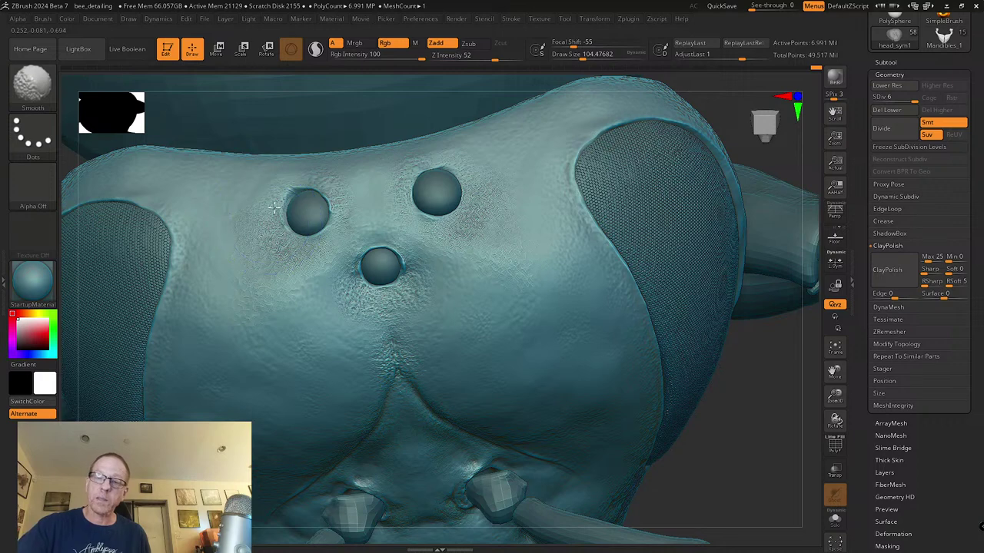
# Step: Try to inflate and smooth the broad forehead lobes on both sides below the ocelli
pyautogui.moveTo(273, 280); pyautogui.dragTo(235, 365)
pyautogui.moveTo(241, 271); pyautogui.dragTo(274, 380)
pyautogui.moveTo(271, 281); pyautogui.dragTo(317, 349)
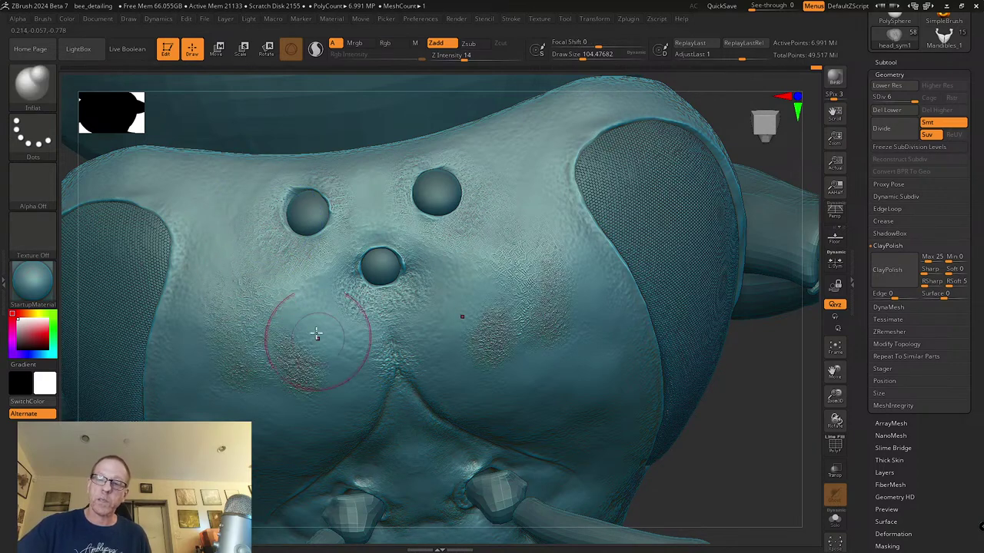
pyautogui.keyDown('shift'); pyautogui.moveTo(275, 282); pyautogui.dragTo(284, 319); pyautogui.keyUp('shift')
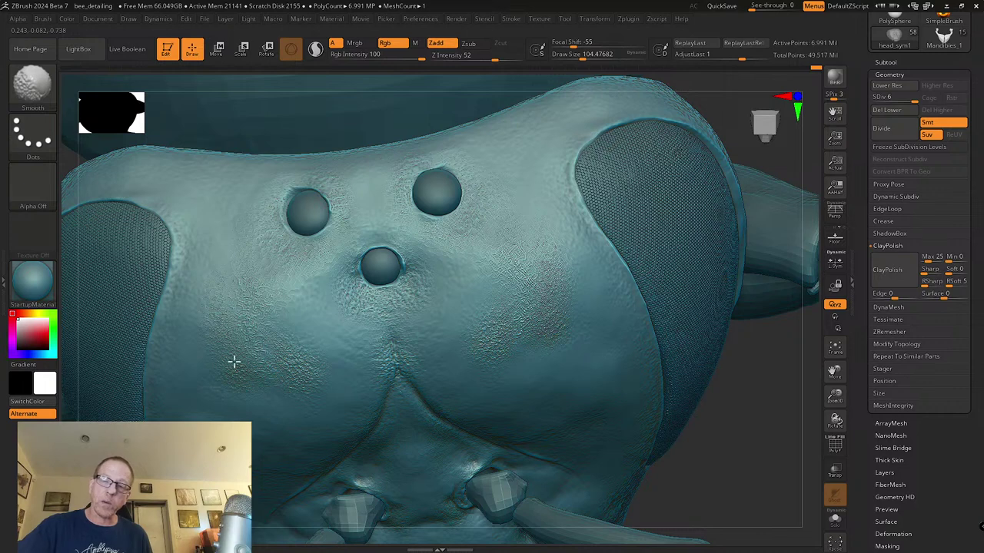
pyautogui.keyDown('shift'); pyautogui.moveTo(221, 353); pyautogui.dragTo(240, 319); pyautogui.keyUp('shift')
pyautogui.moveTo(242, 313); pyautogui.dragTo(252, 253, button='right')
pyautogui.moveTo(251, 314)
pyautogui.keyDown('shift'); pyautogui.mouseDown()
pyautogui.moveTo(243, 388)
pyautogui.moveTo(304, 415)
pyautogui.moveTo(305, 346)
pyautogui.mouseUp(); pyautogui.keyUp('shift')
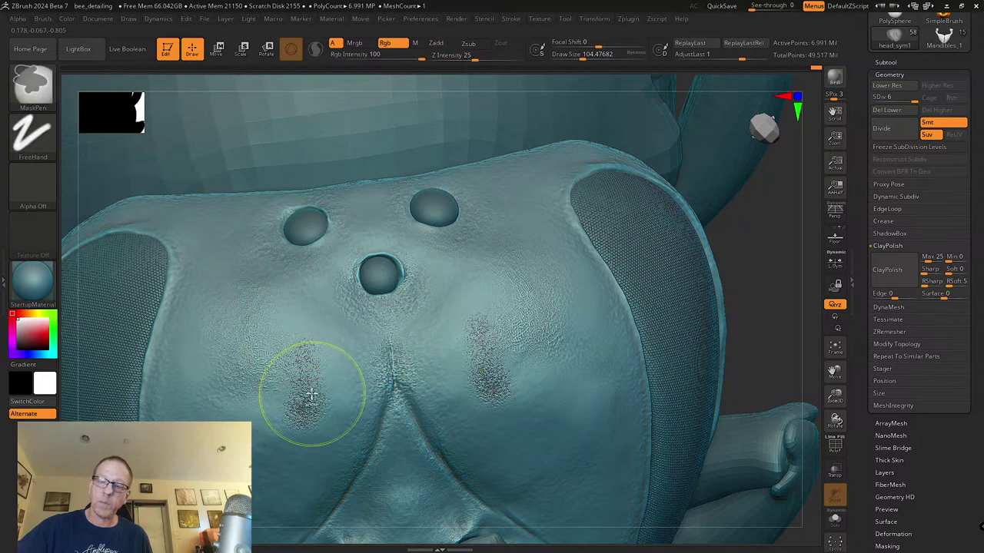
# Step: Undo the inflate and smooth strokes on the forehead lobes, comparing the surface with and without them
pyautogui.hotkey('ctrl', 'z')
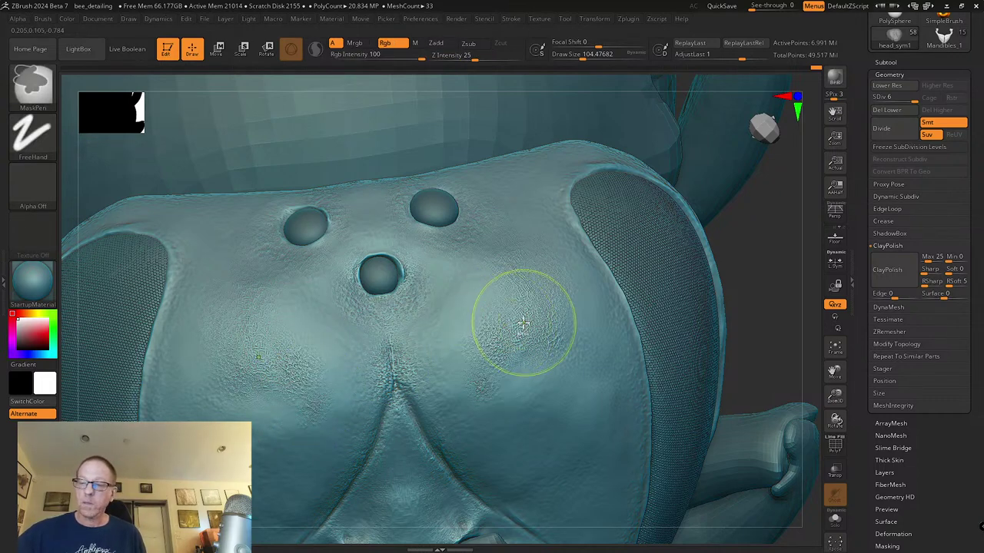
pyautogui.hotkey('ctrl', 'shift', 'z')
pyautogui.hotkey('ctrl', 'shift', 'z')
pyautogui.hotkey('ctrl', 'shift', 'z')
pyautogui.hotkey('ctrl', 'z')
pyautogui.hotkey('ctrl', 'z')
pyautogui.hotkey('ctrl', 'z')
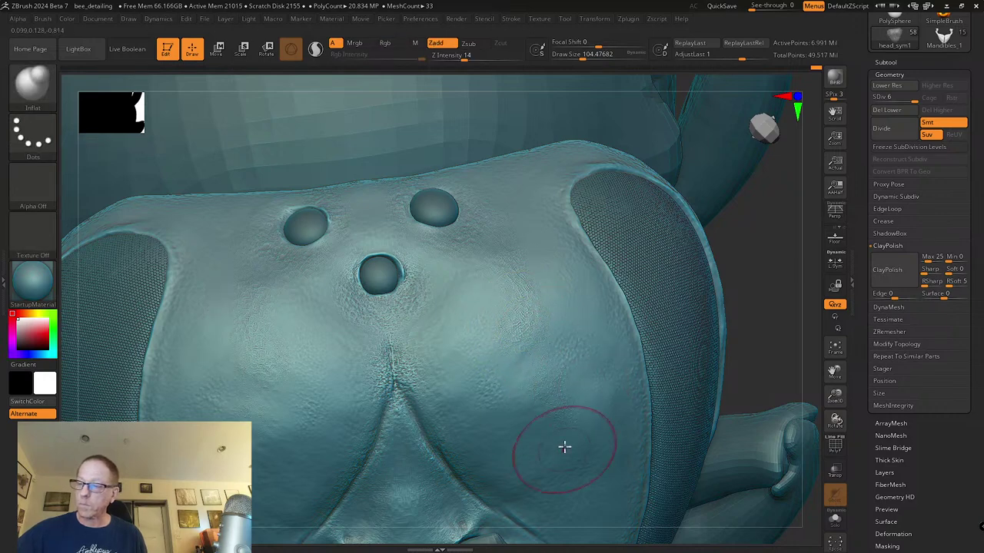
# Step: Inflate and smooth the lower forehead lobe and the face edge bordering the compound eye
pyautogui.moveTo(551, 412); pyautogui.dragTo(538, 358, button='right')
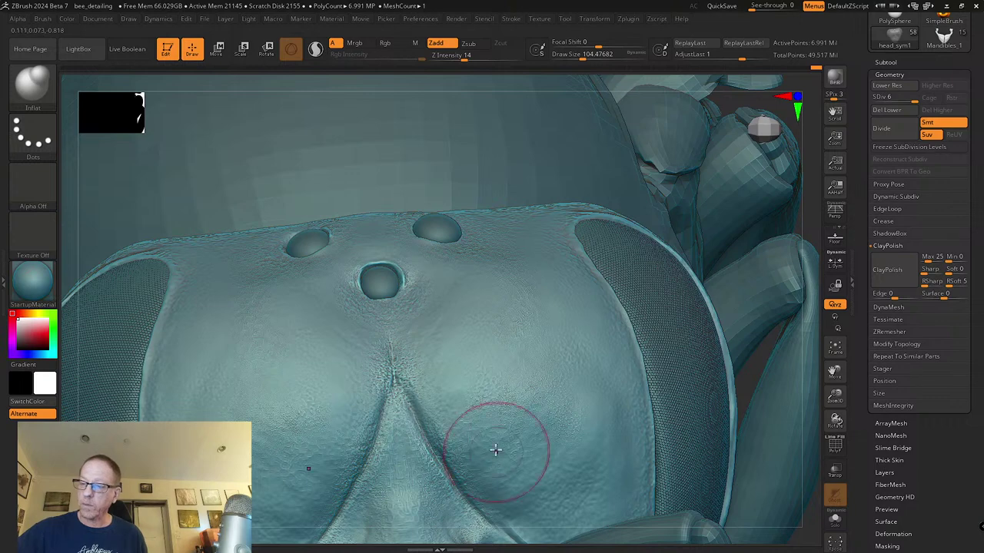
pyautogui.press('shift')
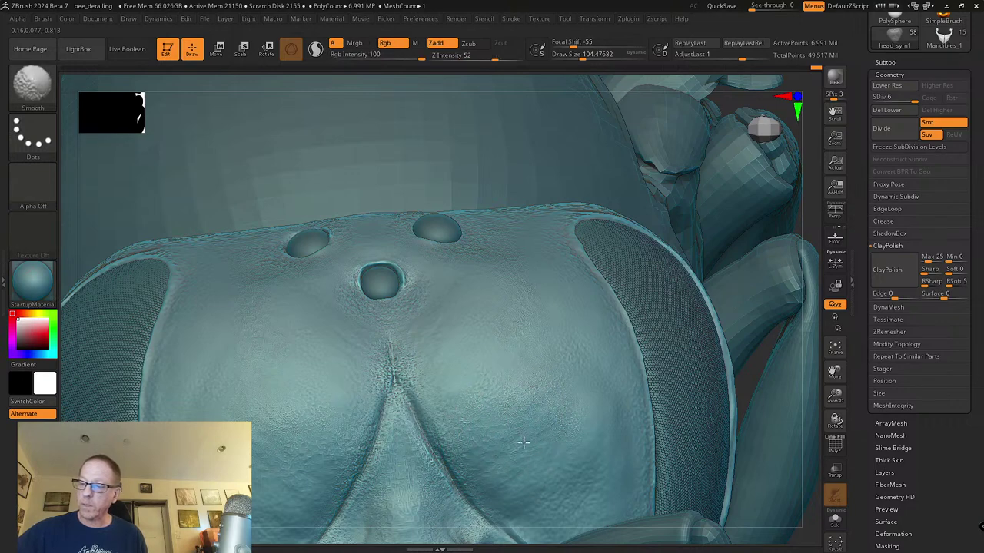
pyautogui.moveTo(566, 341)
pyautogui.mouseDown(button='right')
pyautogui.moveTo(606, 395)
pyautogui.moveTo(624, 463)
pyautogui.mouseUp(button='right')
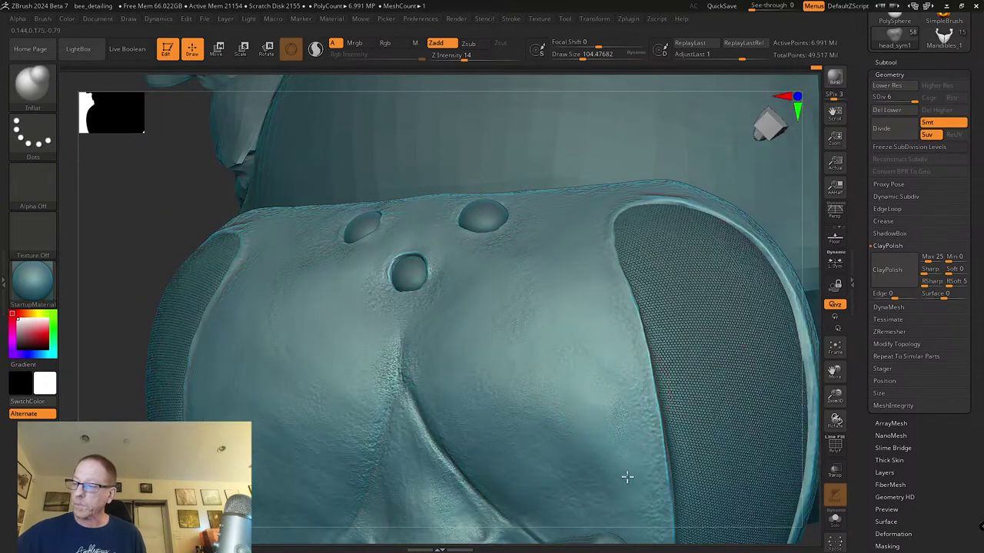
pyautogui.press('shift')
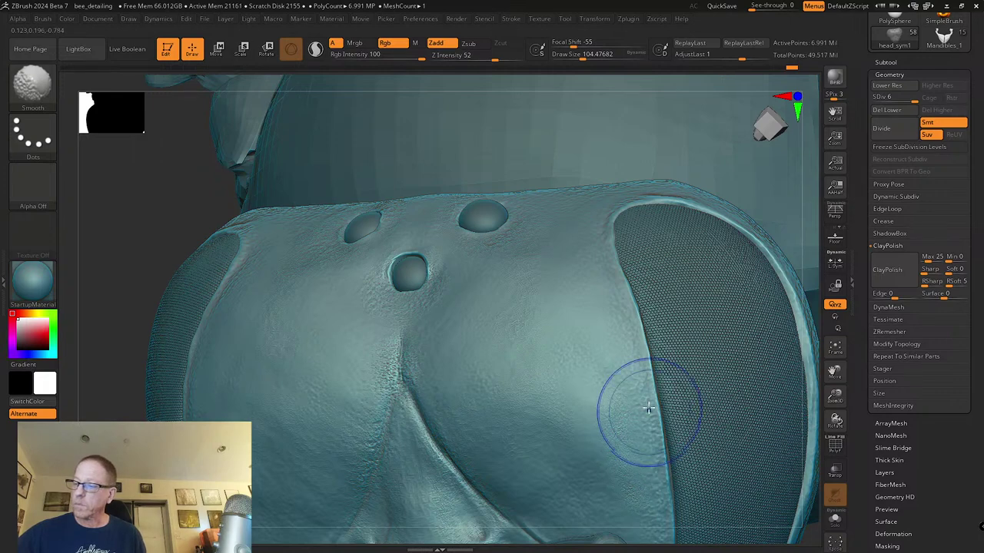
pyautogui.press('shift')
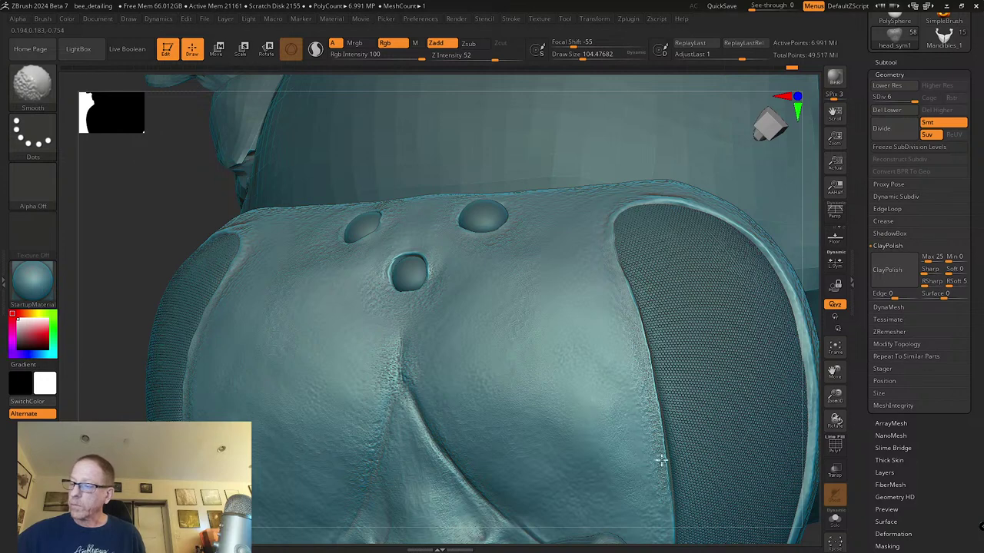
# Step: Set the Smooth brush's Z Intensity to 79 and smooth the face edge along the compound eye
pyautogui.moveTo(497, 59); pyautogui.dragTo(511, 61)
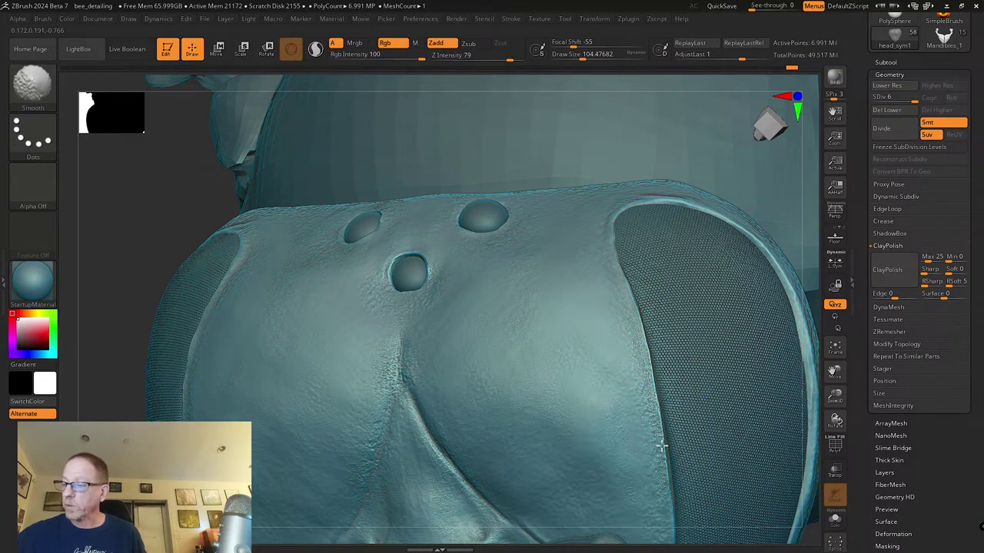
pyautogui.moveTo(659, 407)
pyautogui.mouseDown(button='right')
pyautogui.moveTo(597, 303)
pyautogui.moveTo(608, 336)
pyautogui.mouseUp(button='right')
pyautogui.moveTo(608, 418)
pyautogui.keyDown('shift'); pyautogui.mouseDown()
pyautogui.moveTo(598, 322)
pyautogui.moveTo(609, 410)
pyautogui.mouseUp(); pyautogui.keyUp('shift')
# Step: Isolate the head, and inflate and smooth the eye socket's inner edge down to its lower corner
pyautogui.click(835, 519)
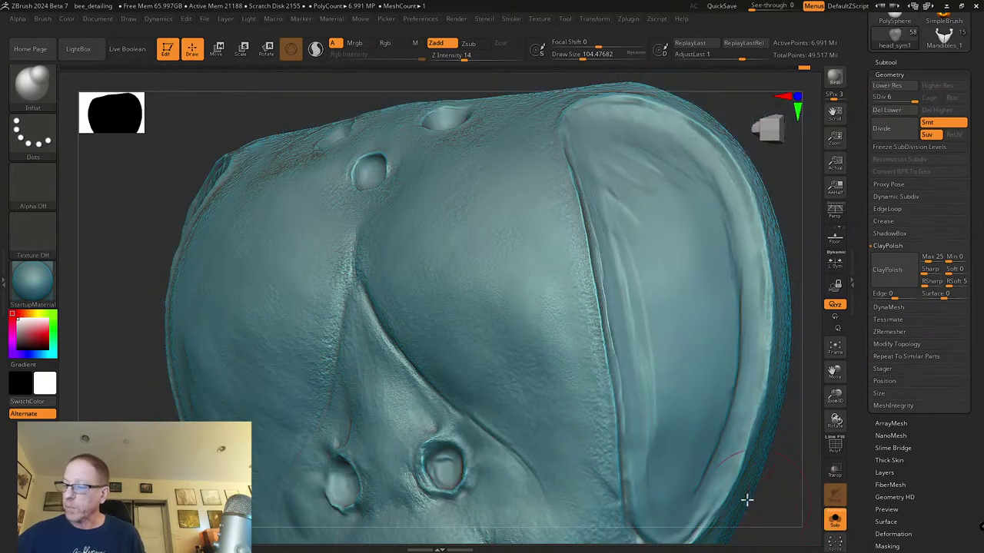
pyautogui.press('shift')
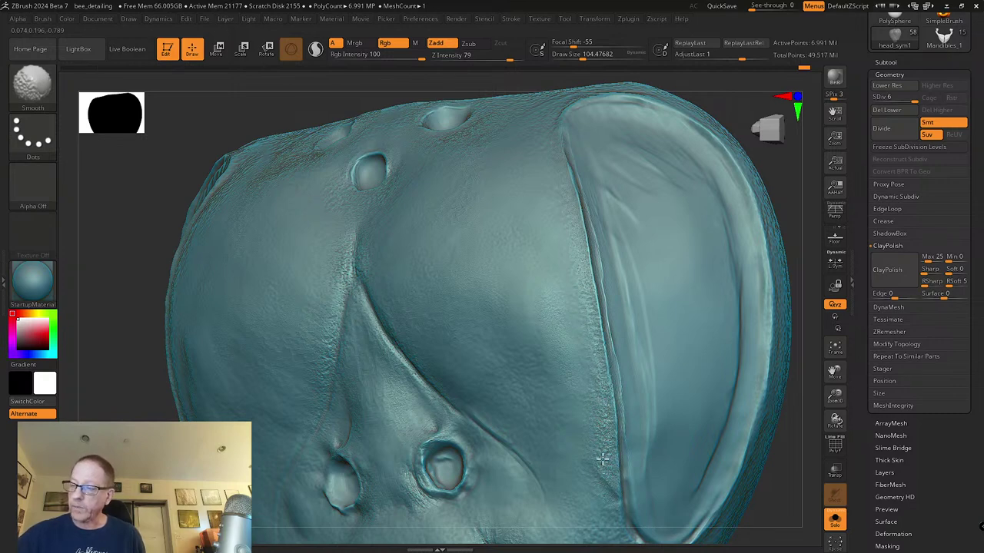
pyautogui.keyDown('ctrl'); pyautogui.moveTo(637, 420); pyautogui.dragTo(653, 511, button='right'); pyautogui.keyUp('ctrl')
pyautogui.keyDown('ctrl'); pyautogui.moveTo(578, 453); pyautogui.dragTo(560, 352, button='right'); pyautogui.keyUp('ctrl')
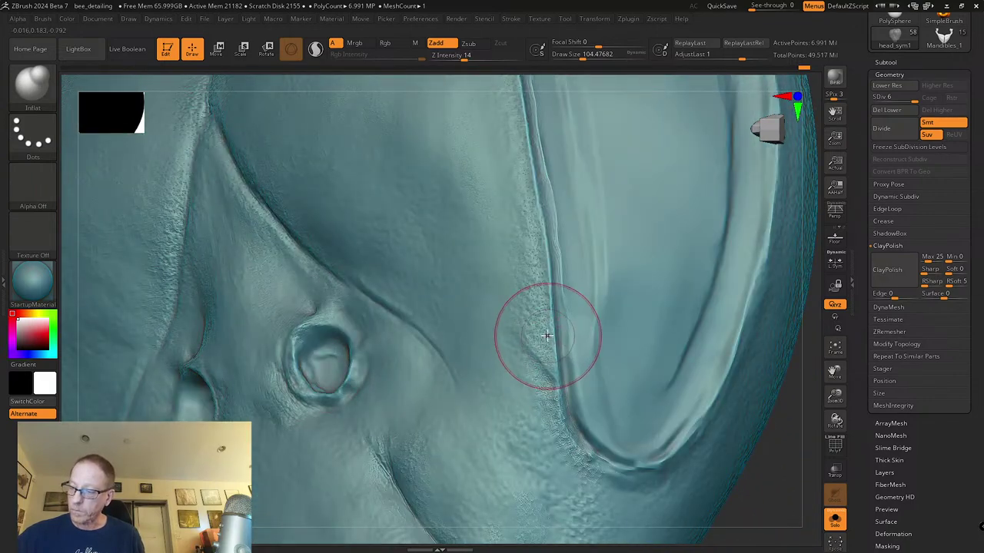
pyautogui.press('shift')
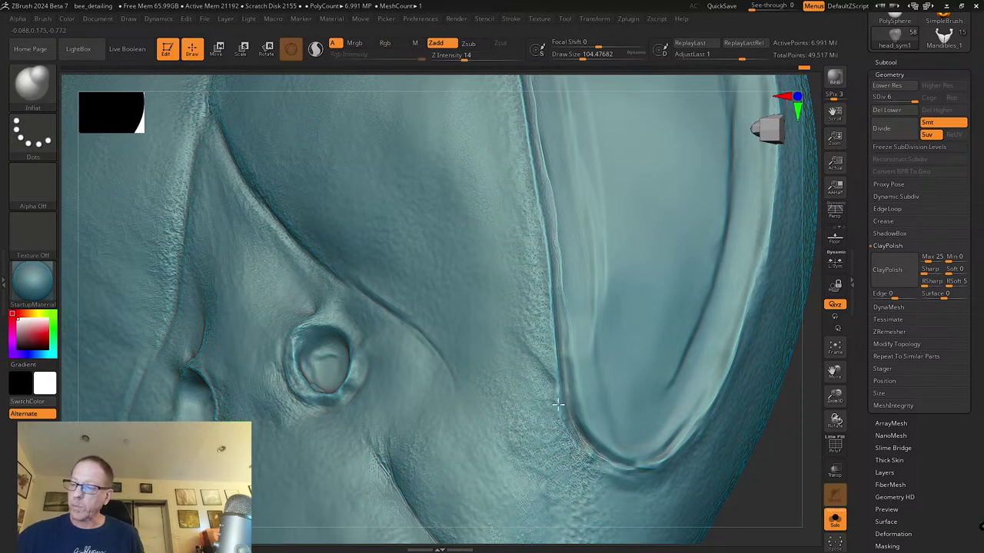
pyautogui.press('shift')
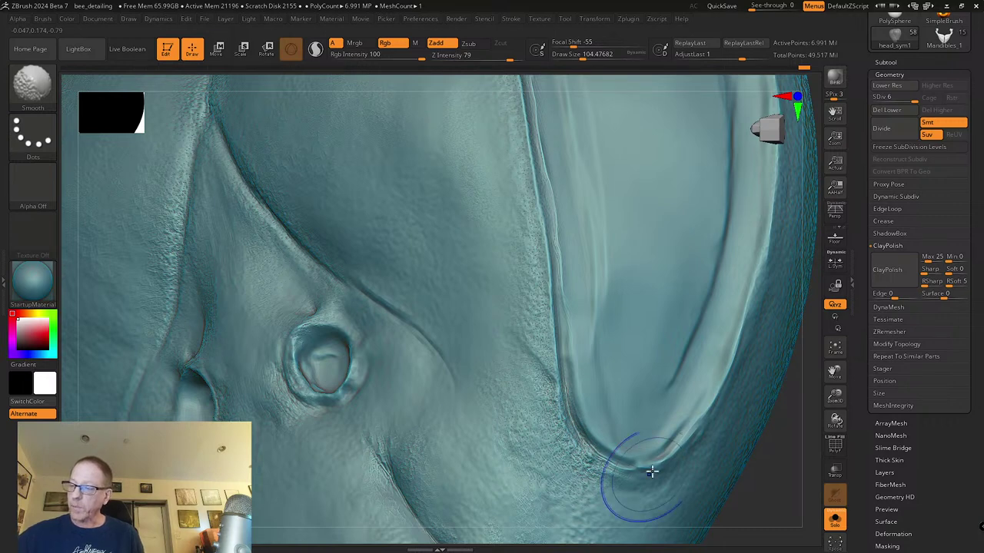
# Step: Inflate and smooth the rim around the lower end of the eye socket
pyautogui.moveTo(604, 472)
pyautogui.mouseDown()
pyautogui.moveTo(691, 434)
pyautogui.moveTo(719, 397)
pyautogui.mouseUp()
pyautogui.press('shift')
pyautogui.moveTo(652, 470)
pyautogui.mouseDown()
pyautogui.moveTo(722, 398)
pyautogui.moveTo(730, 374)
pyautogui.moveTo(701, 447)
pyautogui.mouseUp()
pyautogui.moveTo(721, 413)
pyautogui.mouseDown(button='right')
pyautogui.moveTo(722, 383)
pyautogui.moveTo(625, 439)
pyautogui.mouseUp(button='right')
pyautogui.press('shift')
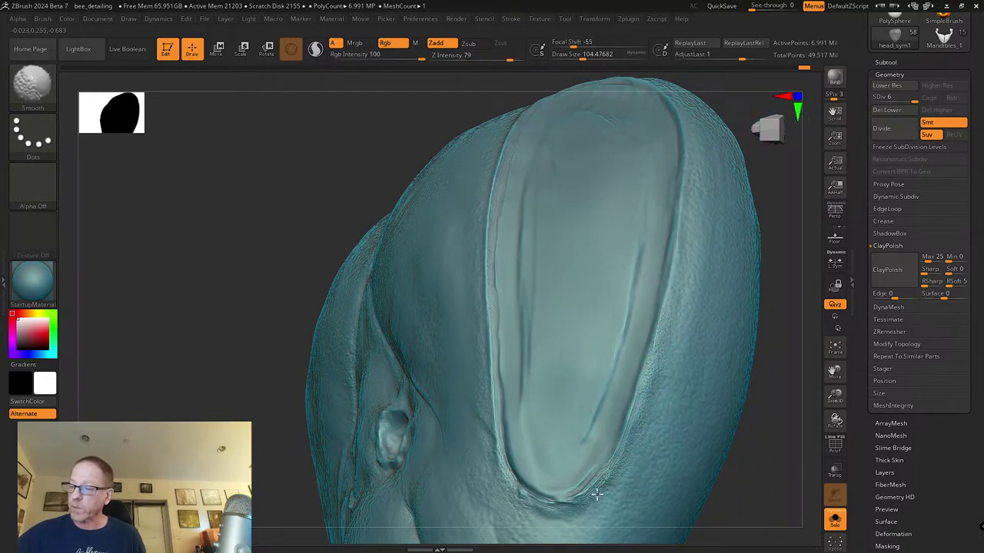
# Step: Inflate and smooth the rear edge of the eye socket along the side of the head
pyautogui.moveTo(669, 341)
pyautogui.mouseDown(button='right')
pyautogui.moveTo(592, 462)
pyautogui.moveTo(606, 413)
pyautogui.mouseUp(button='right')
pyautogui.press('shift')
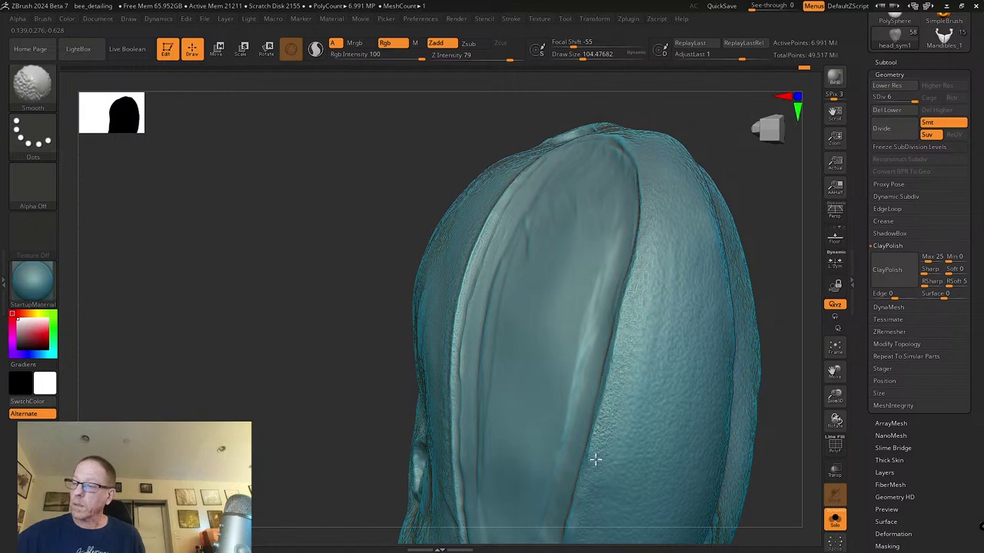
pyautogui.moveTo(602, 458)
pyautogui.mouseDown(button='right')
pyautogui.moveTo(630, 364)
pyautogui.moveTo(641, 400)
pyautogui.mouseUp(button='right')
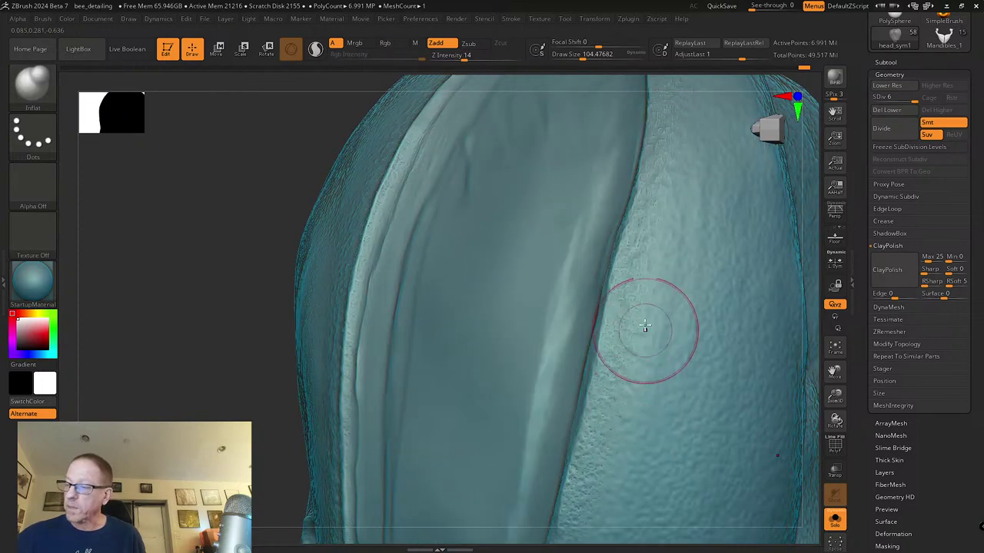
# Step: Inflate and smooth the upper end of the eye socket where its rim curves into the rear edge
pyautogui.keyDown('alt'); pyautogui.moveTo(648, 313); pyautogui.dragTo(598, 429, button='right'); pyautogui.keyUp('alt')
pyautogui.moveTo(618, 303)
pyautogui.mouseDown(button='right')
pyautogui.moveTo(608, 285)
pyautogui.moveTo(587, 297)
pyautogui.moveTo(564, 364)
pyautogui.mouseUp(button='right')
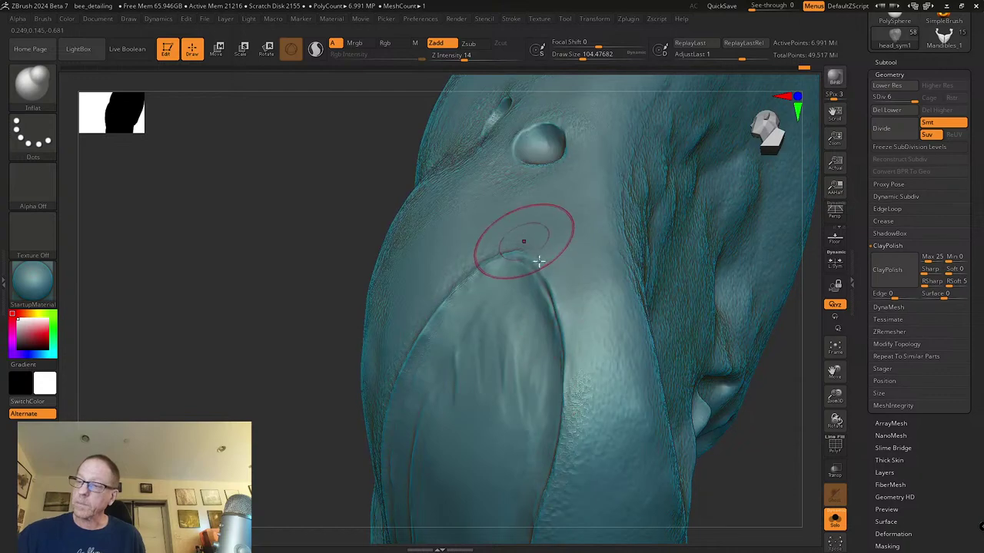
pyautogui.press('shift')
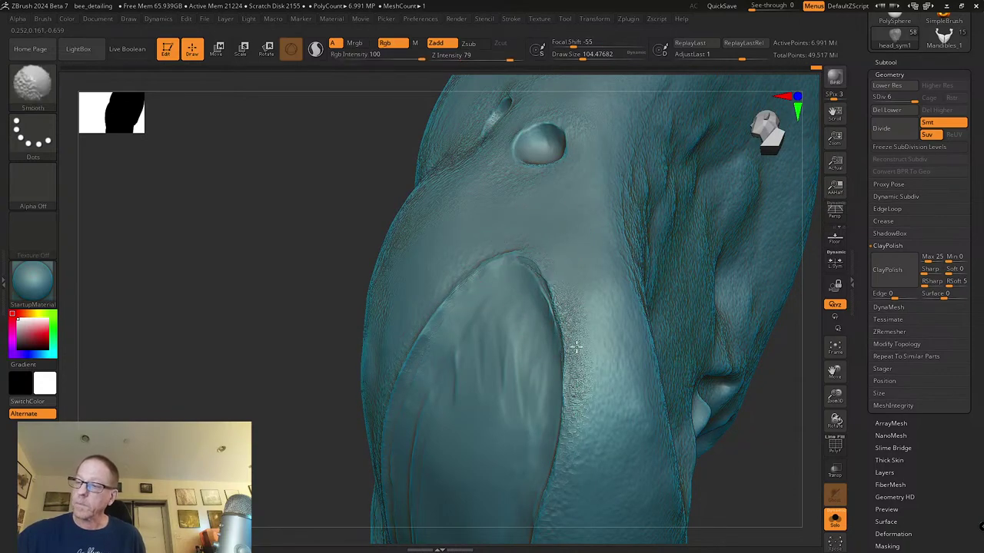
pyautogui.moveTo(569, 305)
pyautogui.mouseDown(button='right')
pyautogui.moveTo(555, 399)
pyautogui.moveTo(529, 372)
pyautogui.mouseUp(button='right')
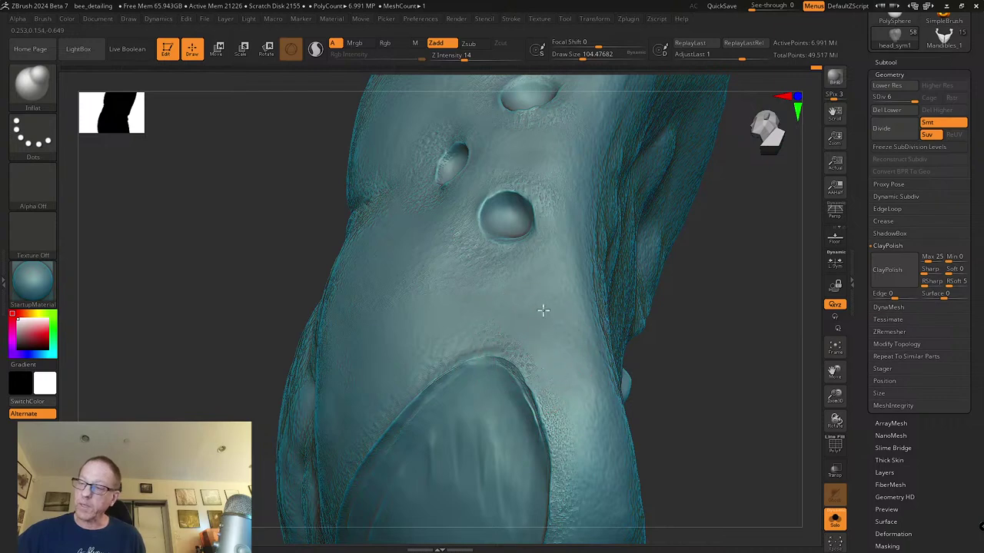
# Step: Inflate and smooth the surface around the rims of the paired ocelli on top of the head
pyautogui.press('shift')
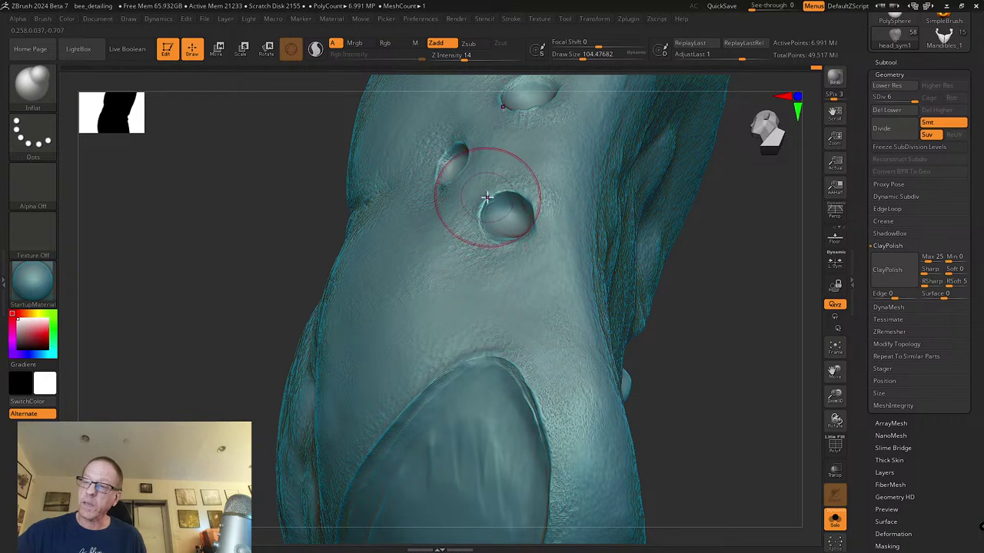
pyautogui.press('shift')
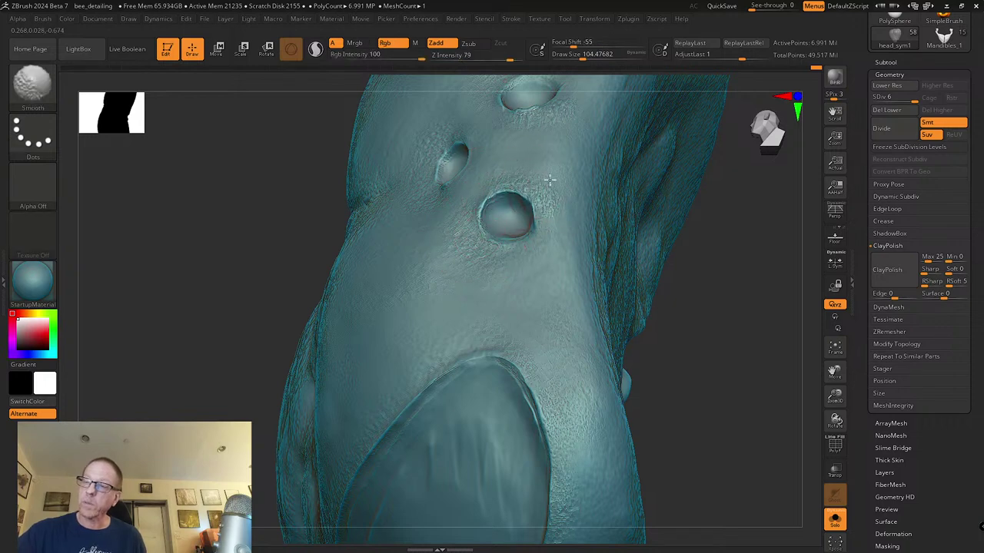
pyautogui.keyDown('alt'); pyautogui.moveTo(546, 193); pyautogui.dragTo(563, 315, button='right'); pyautogui.keyUp('alt')
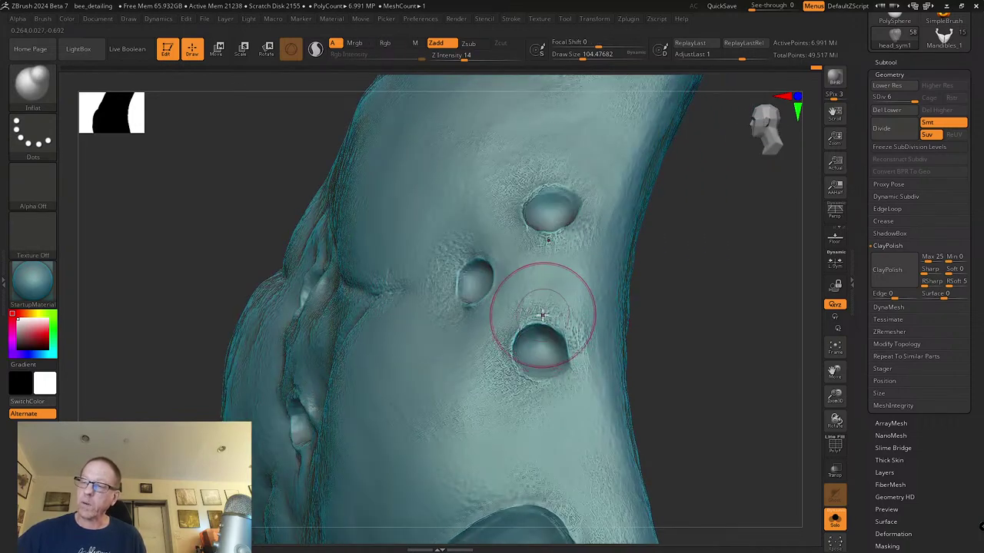
pyautogui.press('shift')
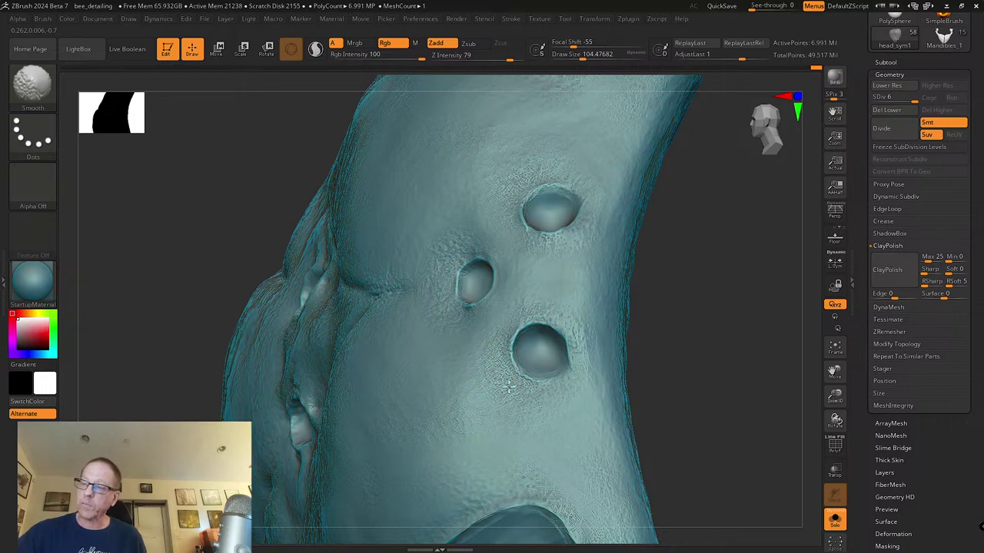
pyautogui.keyDown('shift'); pyautogui.moveTo(495, 399); pyautogui.dragTo(561, 375); pyautogui.keyUp('shift')
# Step: Inflate and smooth the area between the three ocelli and the strip behind them along the head's rear edge
pyautogui.moveTo(551, 304)
pyautogui.mouseDown(button='right')
pyautogui.moveTo(542, 309)
pyautogui.moveTo(555, 287)
pyautogui.mouseUp(button='right')
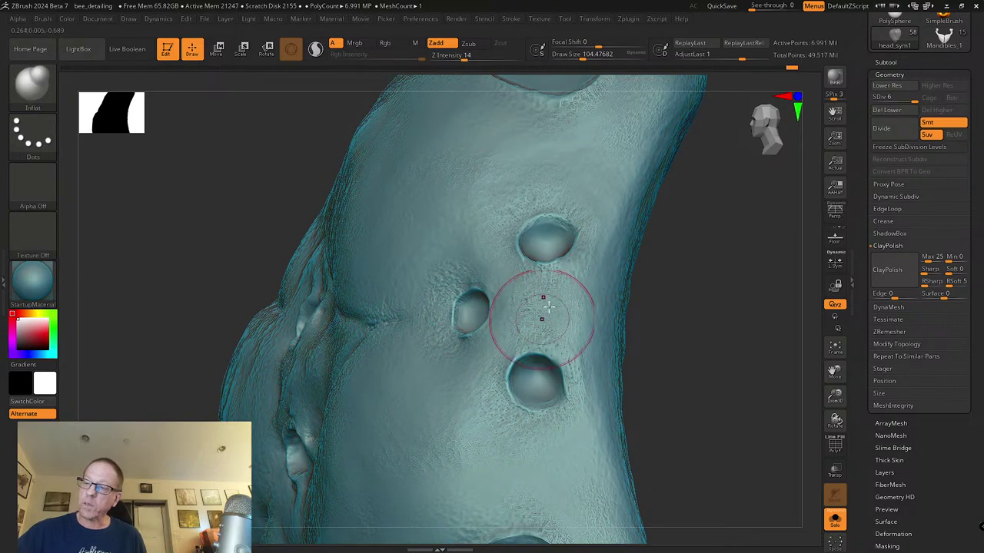
pyautogui.press('shift')
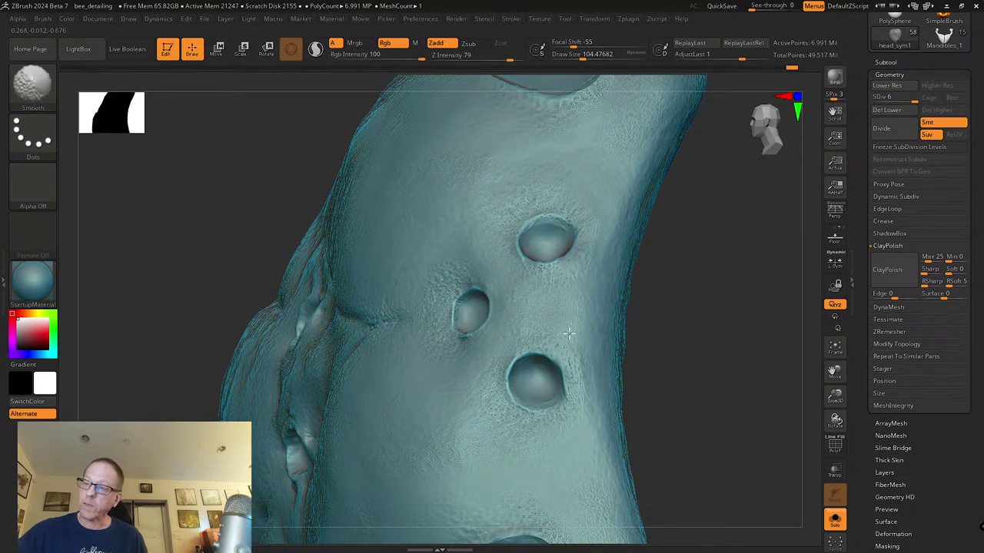
pyautogui.moveTo(596, 286); pyautogui.dragTo(610, 411)
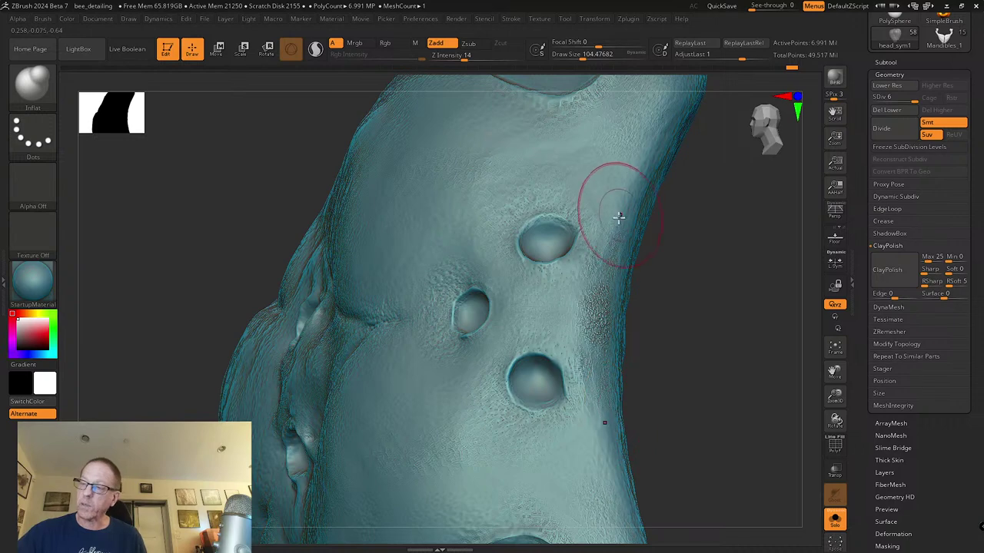
pyautogui.keyDown('shift'); pyautogui.moveTo(590, 354); pyautogui.dragTo(597, 280); pyautogui.keyUp('shift')
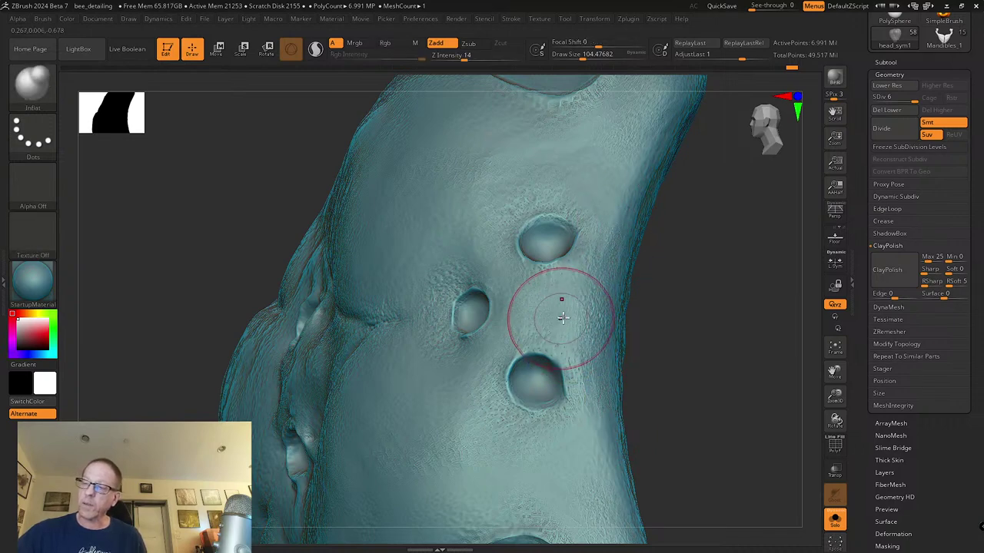
# Step: Inflate and smooth the forehead bulges beside the central ocellus, up towards the compound eye
pyautogui.moveTo(549, 314); pyautogui.dragTo(487, 285, button='right')
pyautogui.press('shift')
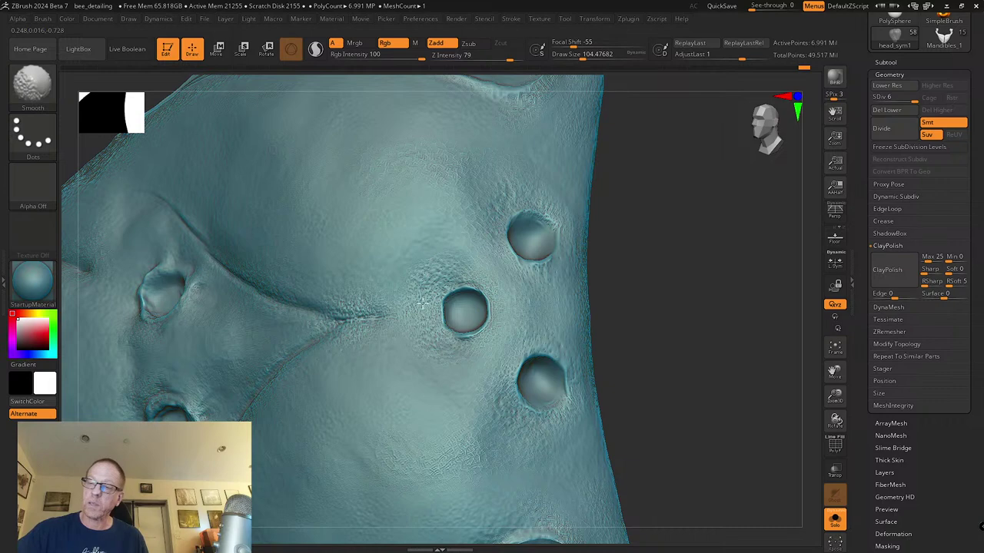
pyautogui.moveTo(417, 248)
pyautogui.mouseDown(button='right')
pyautogui.moveTo(399, 220)
pyautogui.moveTo(464, 273)
pyautogui.mouseUp(button='right')
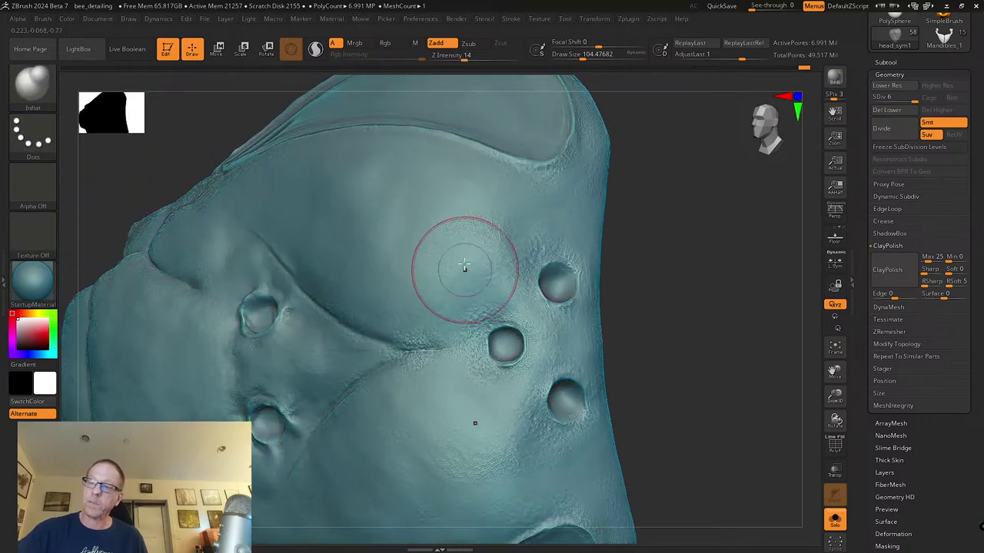
pyautogui.moveTo(461, 268)
pyautogui.mouseDown()
pyautogui.moveTo(408, 303)
pyautogui.moveTo(415, 296)
pyautogui.mouseUp()
pyautogui.moveTo(435, 261); pyautogui.dragTo(461, 276)
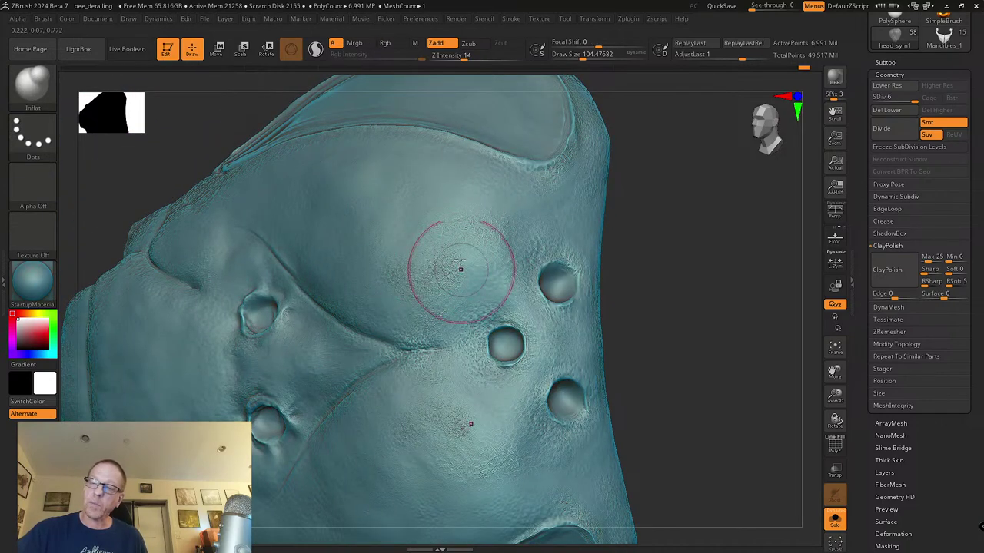
pyautogui.press('shift')
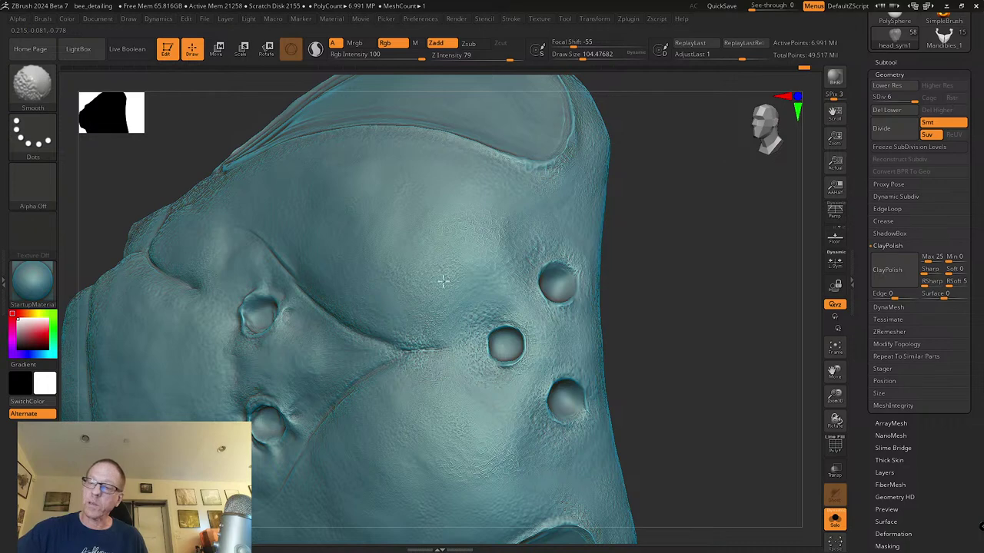
pyautogui.moveTo(484, 250)
pyautogui.keyDown('shift'); pyautogui.mouseDown()
pyautogui.moveTo(492, 243)
pyautogui.moveTo(472, 279)
pyautogui.moveTo(486, 223)
pyautogui.mouseUp(); pyautogui.keyUp('shift')
pyautogui.press('shift')
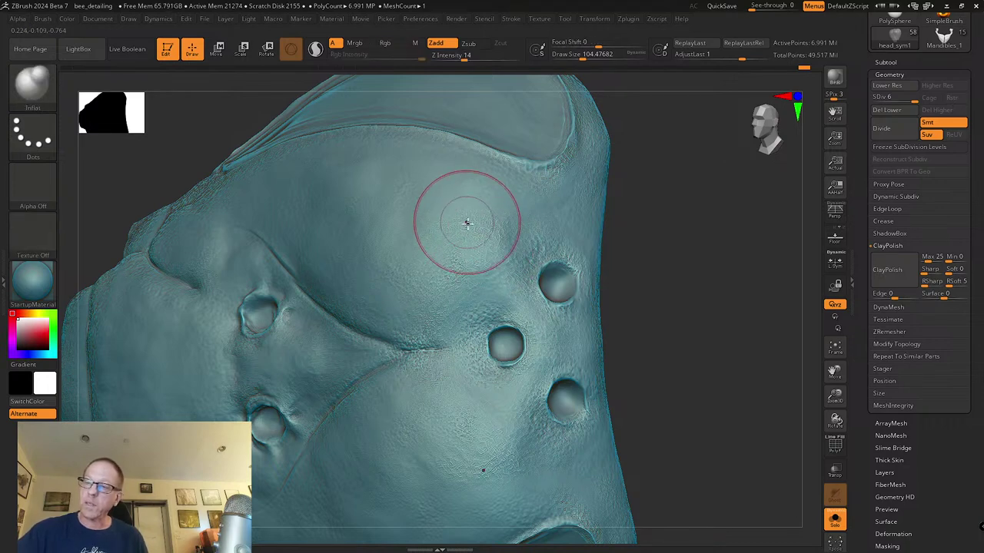
pyautogui.moveTo(522, 220); pyautogui.dragTo(561, 254, button='right')
pyautogui.moveTo(499, 230)
pyautogui.keyDown('ctrl'); pyautogui.mouseDown(button='right')
pyautogui.moveTo(511, 300)
pyautogui.moveTo(468, 242)
pyautogui.mouseUp(button='right'); pyautogui.keyUp('ctrl')
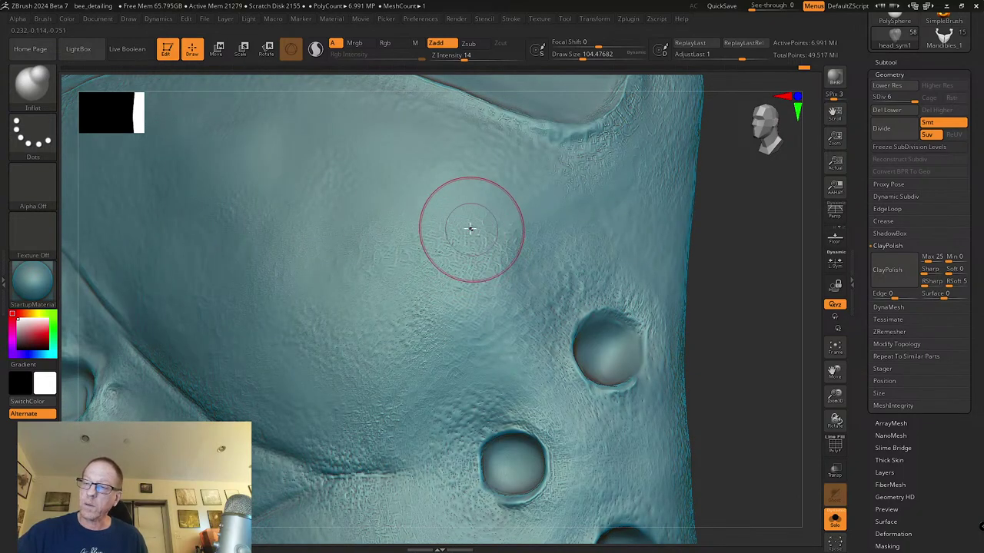
pyautogui.press('shift')
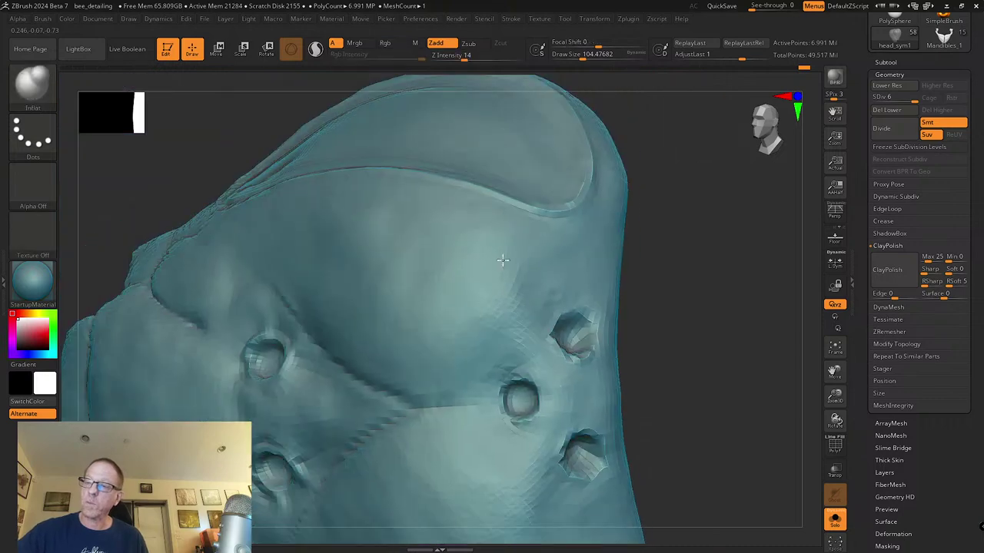
# Step: Polish the forehead bulges between the ocelli and the compound eyes with the hPolish brush
pyautogui.moveTo(615, 292); pyautogui.dragTo(625, 336)
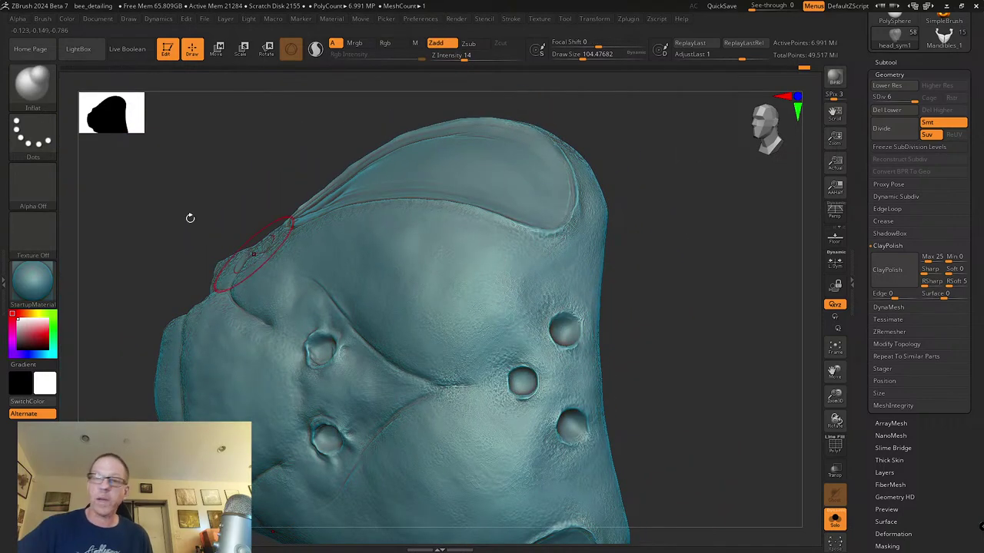
pyautogui.press('b')
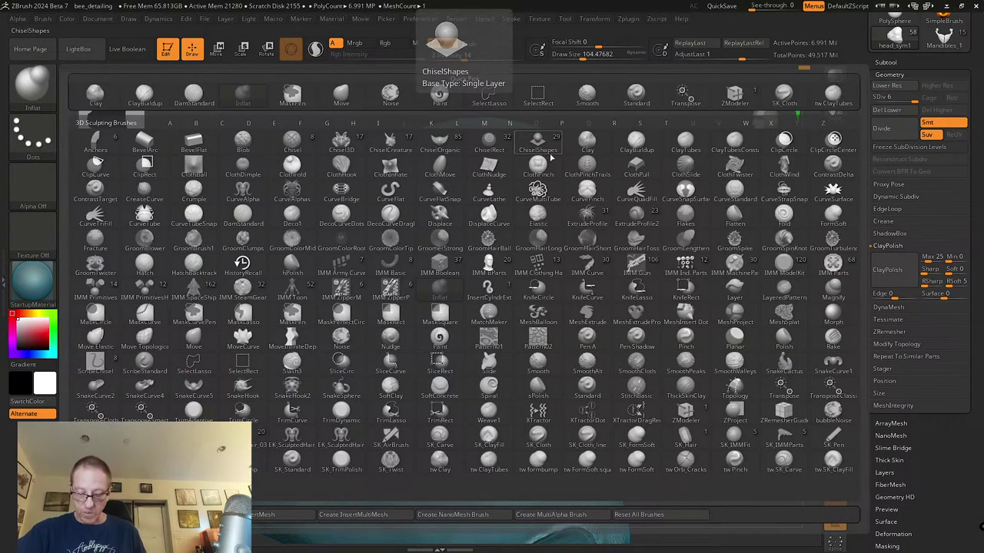
pyautogui.press('h')
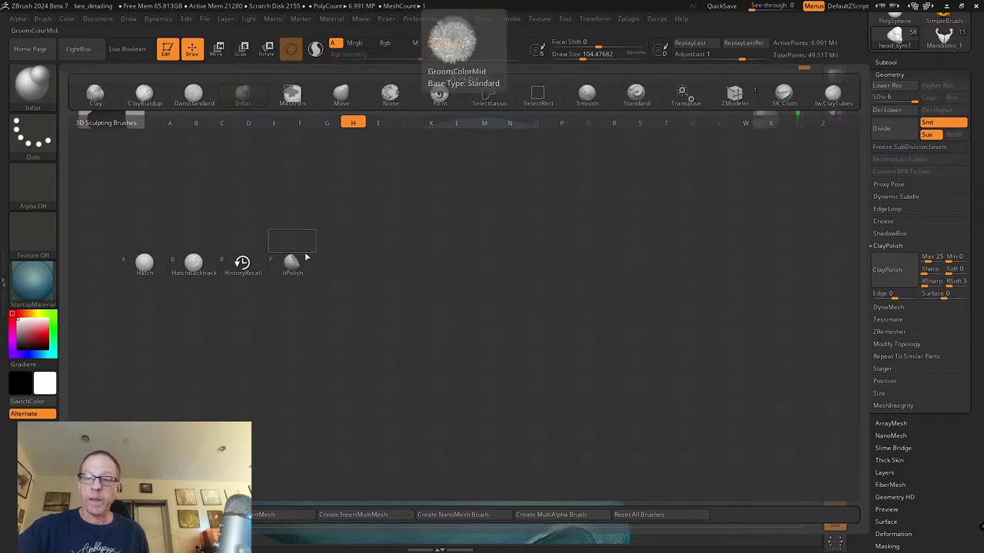
pyautogui.press('p')
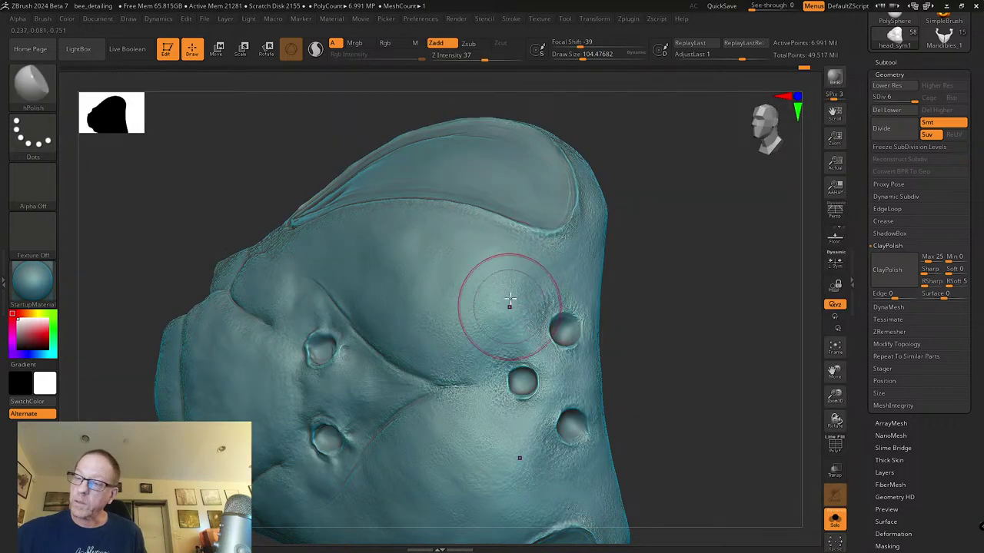
pyautogui.keyDown('shift'); pyautogui.moveTo(472, 312); pyautogui.dragTo(422, 279, button='right'); pyautogui.keyUp('shift')
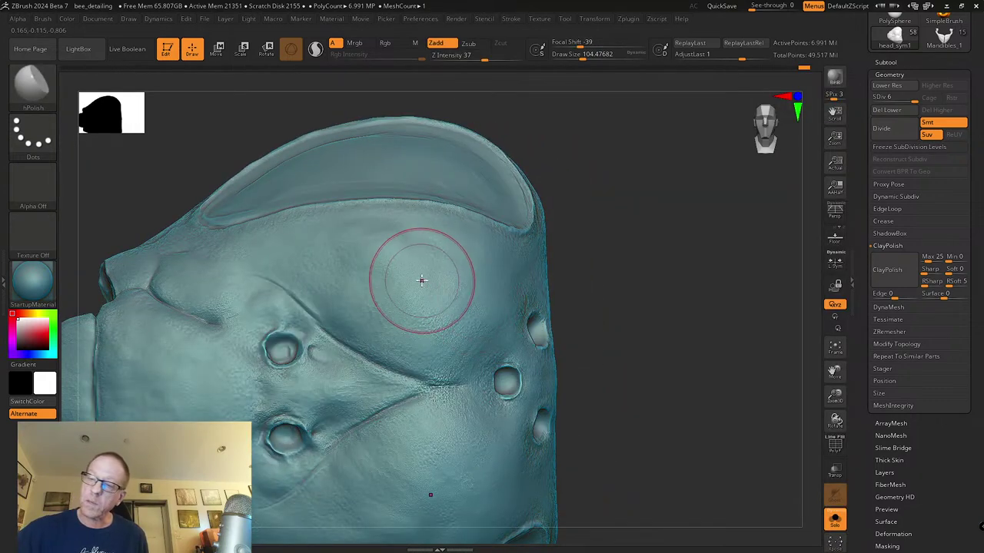
# Step: Show all parts of the bee again and examine the lower face plates and mandibles up close, with the draw size reduced to 28.75
pyautogui.moveTo(369, 307); pyautogui.dragTo(667, 380, button='right')
pyautogui.click(835, 520)
pyautogui.moveTo(753, 474); pyautogui.dragTo(573, 432, button='right')
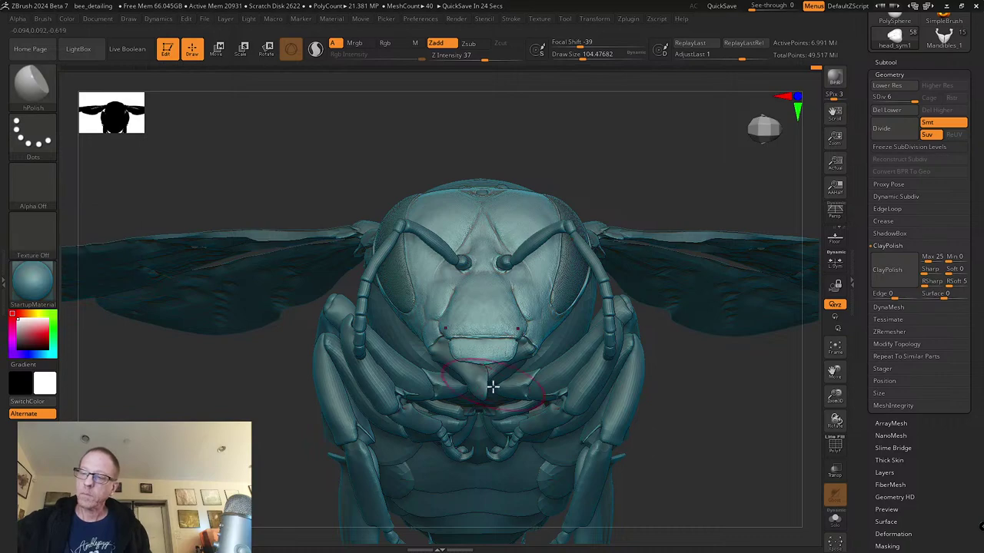
pyautogui.moveTo(492, 385); pyautogui.dragTo(483, 367, button='right')
pyautogui.press('s')
pyautogui.moveTo(482, 367); pyautogui.dragTo(466, 369)
pyautogui.keyDown('ctrl'); pyautogui.moveTo(478, 370); pyautogui.dragTo(516, 468, button='right'); pyautogui.keyUp('ctrl')
pyautogui.keyDown('ctrl'); pyautogui.moveTo(486, 403); pyautogui.dragTo(311, 356, button='right'); pyautogui.keyUp('ctrl')
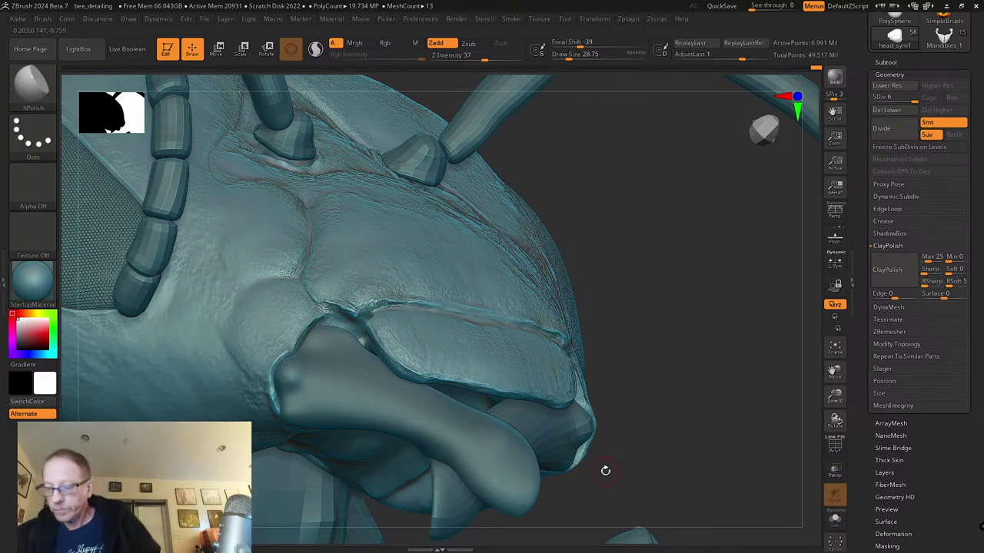
pyautogui.moveTo(637, 438); pyautogui.dragTo(573, 421, button='right')
pyautogui.moveTo(527, 382); pyautogui.dragTo(610, 362, button='right')
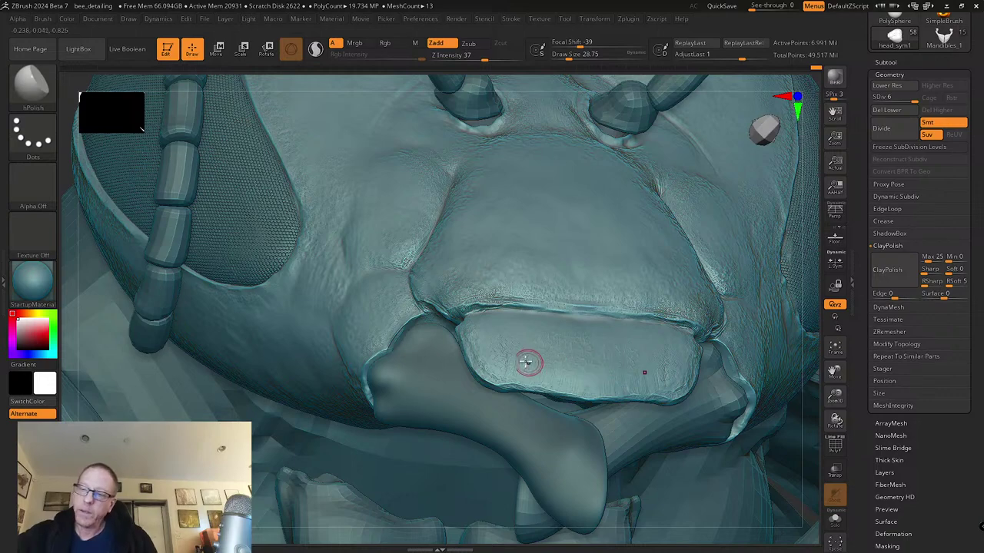
pyautogui.moveTo(426, 356); pyautogui.dragTo(433, 323, button='right')
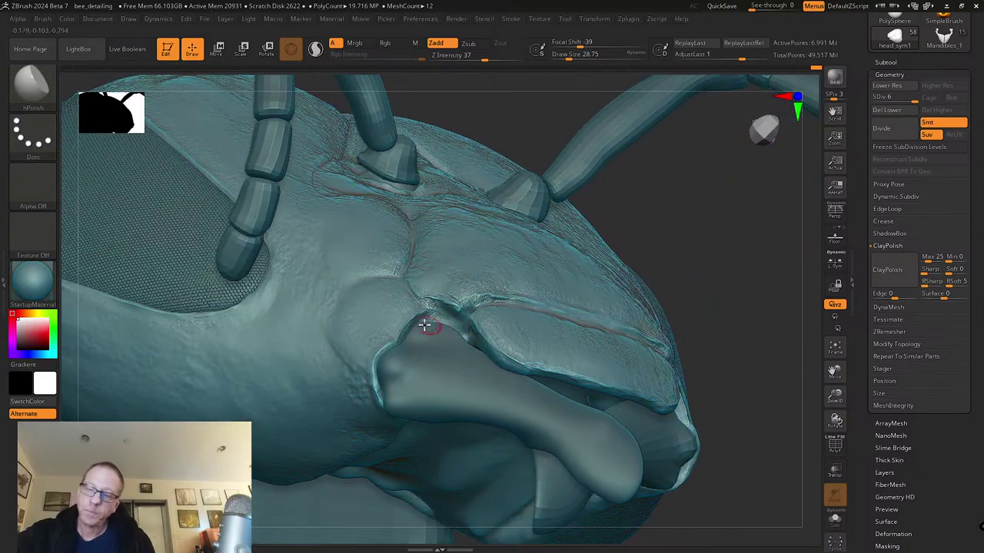
# Step: Isolate the scanned mandible for sculpting with the SK_Cloth brush at a draw size of 28.75
pyautogui.click(31, 84)
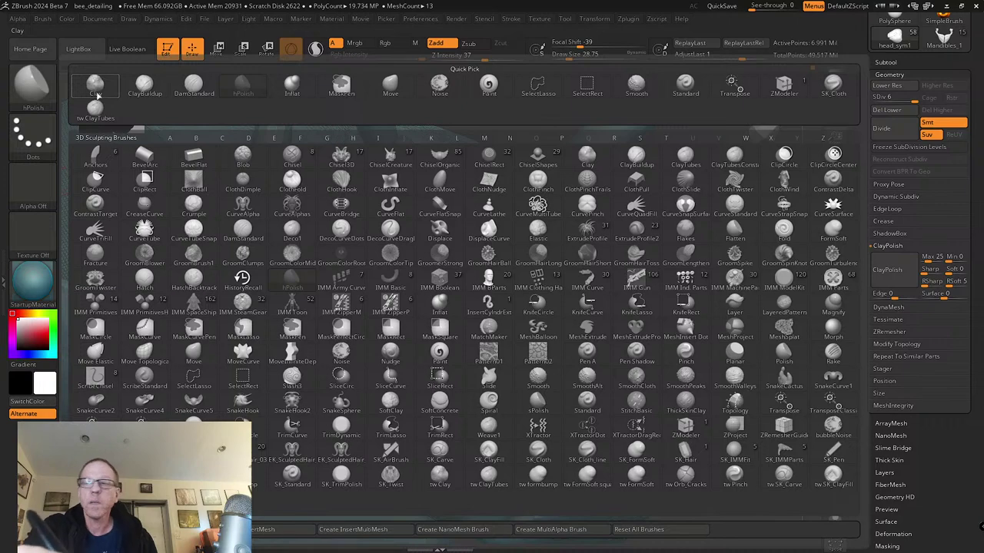
pyautogui.click(843, 87)
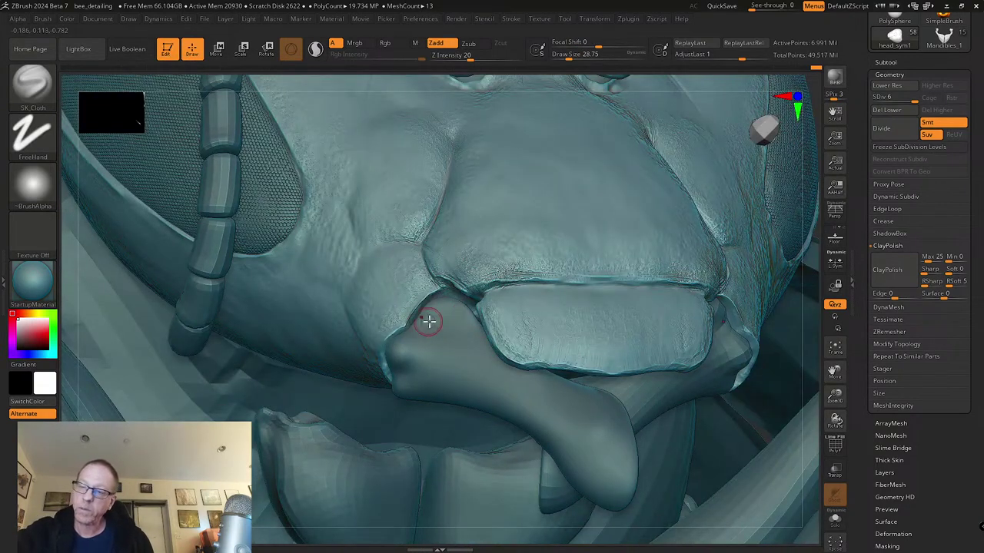
pyautogui.keyDown('alt'); pyautogui.click(446, 345); pyautogui.keyUp('alt')
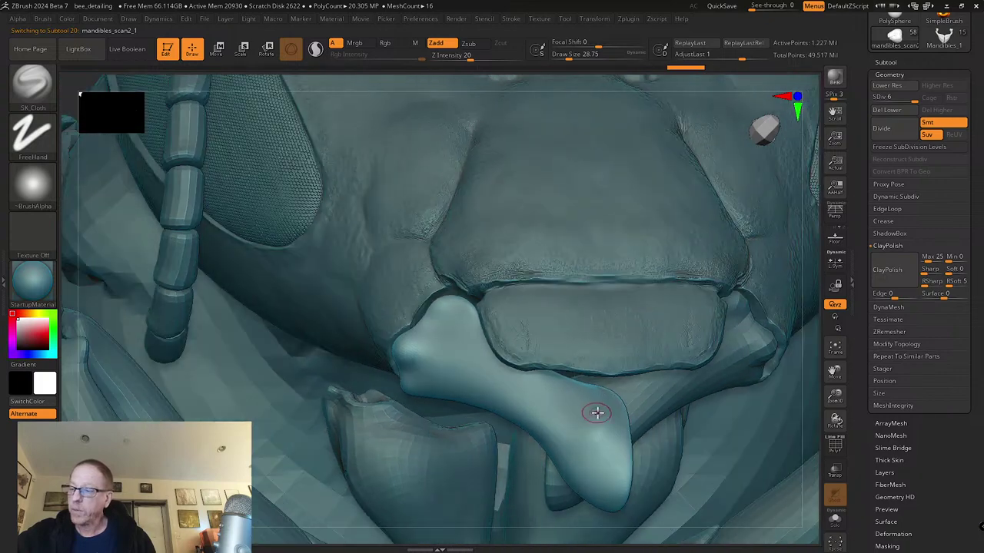
pyautogui.moveTo(619, 413)
pyautogui.mouseDown(button='right')
pyautogui.moveTo(610, 381)
pyautogui.moveTo(607, 415)
pyautogui.moveTo(622, 334)
pyautogui.mouseUp(button='right')
pyautogui.click(835, 520)
pyautogui.press('s')
pyautogui.moveTo(622, 334); pyautogui.dragTo(628, 335)
pyautogui.moveTo(626, 329); pyautogui.dragTo(617, 312, button='right')
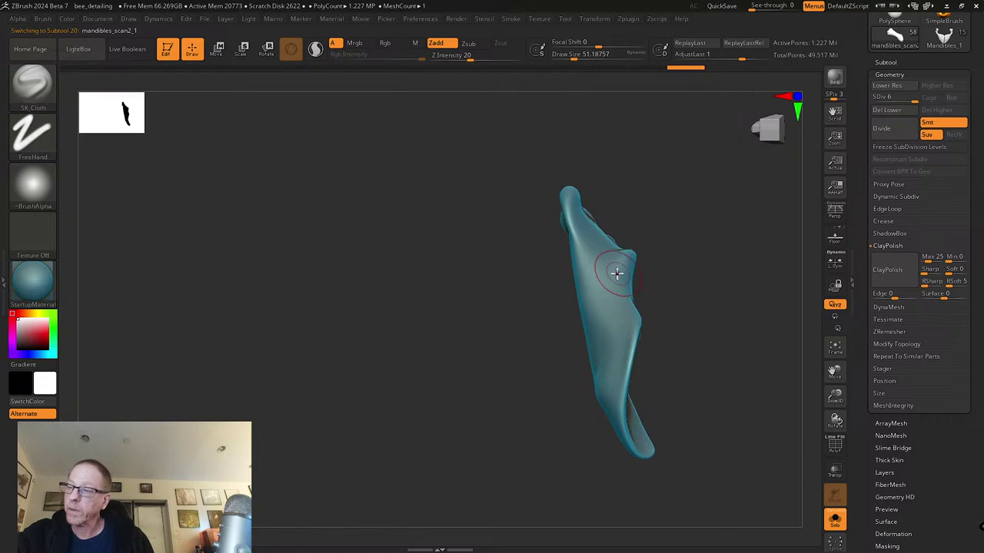
pyautogui.press('s')
pyautogui.click(654, 266)
pyautogui.moveTo(654, 264); pyautogui.dragTo(646, 286, button='right')
# Step: Reshape the mandible's broad biting end with SK_Cloth strokes
pyautogui.hotkey('ctrl', 'shift', 'z')
pyautogui.hotkey('ctrl', 'shift', 'z')
pyautogui.moveTo(630, 328); pyautogui.dragTo(622, 417)
pyautogui.moveTo(693, 396)
pyautogui.mouseDown()
pyautogui.moveTo(653, 353)
pyautogui.moveTo(616, 351)
pyautogui.mouseUp()
pyautogui.moveTo(562, 380)
pyautogui.mouseDown()
pyautogui.moveTo(571, 443)
pyautogui.moveTo(596, 390)
pyautogui.mouseUp()
pyautogui.moveTo(569, 435); pyautogui.dragTo(577, 459)
pyautogui.moveTo(581, 344); pyautogui.dragTo(556, 390)
pyautogui.moveTo(571, 296); pyautogui.dragTo(522, 377)
pyautogui.moveTo(497, 291); pyautogui.dragTo(521, 369)
# Step: Build up and carve the rim of the mandible's biting end, undoing the last stroke
pyautogui.moveTo(563, 302); pyautogui.dragTo(538, 323)
pyautogui.keyDown('alt'); pyautogui.moveTo(512, 300); pyautogui.dragTo(499, 299); pyautogui.keyUp('alt')
pyautogui.moveTo(521, 243); pyautogui.dragTo(517, 263)
pyautogui.moveTo(498, 314); pyautogui.dragTo(535, 384)
pyautogui.moveTo(566, 458)
pyautogui.mouseDown()
pyautogui.moveTo(610, 354)
pyautogui.moveTo(597, 358)
pyautogui.moveTo(584, 336)
pyautogui.moveTo(553, 375)
pyautogui.moveTo(581, 444)
pyautogui.mouseUp()
pyautogui.moveTo(569, 391)
pyautogui.keyDown('alt'); pyautogui.mouseDown()
pyautogui.moveTo(573, 379)
pyautogui.moveTo(567, 409)
pyautogui.mouseUp(); pyautogui.keyUp('alt')
pyautogui.moveTo(535, 329)
pyautogui.mouseDown()
pyautogui.moveTo(567, 407)
pyautogui.moveTo(571, 303)
pyautogui.mouseUp()
pyautogui.moveTo(597, 437); pyautogui.dragTo(578, 362, button='right')
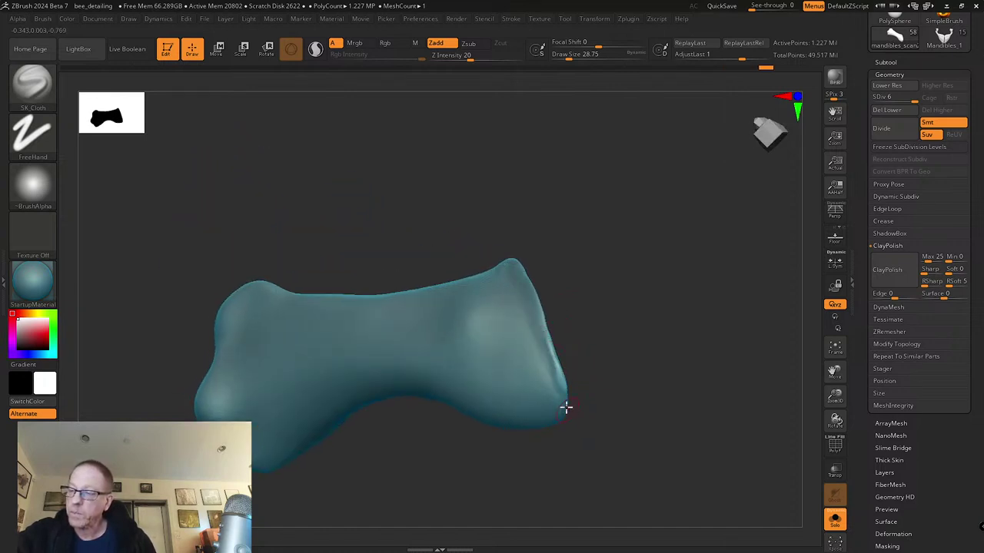
pyautogui.hotkey('ctrl', 'z')
# Step: Raise a thin ridge along the mandible's biting edge, from its outer corner towards the middle of the rim
pyautogui.moveTo(580, 328)
pyautogui.mouseDown(button='right')
pyautogui.moveTo(606, 288)
pyautogui.moveTo(625, 290)
pyautogui.moveTo(633, 323)
pyautogui.moveTo(623, 310)
pyautogui.mouseUp(button='right')
pyautogui.moveTo(575, 334); pyautogui.dragTo(557, 361)
pyautogui.moveTo(510, 478); pyautogui.dragTo(531, 403)
pyautogui.keyDown('alt'); pyautogui.moveTo(628, 312); pyautogui.dragTo(587, 262, button='right'); pyautogui.keyUp('alt')
pyautogui.moveTo(484, 427)
pyautogui.mouseDown()
pyautogui.moveTo(507, 470)
pyautogui.moveTo(486, 401)
pyautogui.mouseUp()
pyautogui.moveTo(529, 320)
pyautogui.mouseDown(button='right')
pyautogui.moveTo(577, 282)
pyautogui.moveTo(546, 295)
pyautogui.moveTo(481, 404)
pyautogui.moveTo(474, 457)
pyautogui.mouseUp(button='right')
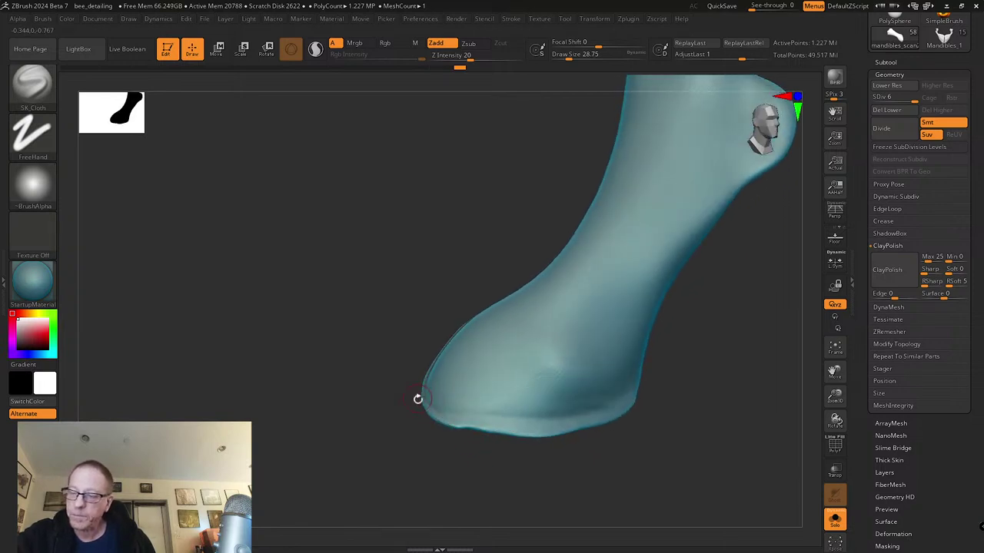
pyautogui.moveTo(432, 420); pyautogui.dragTo(538, 427)
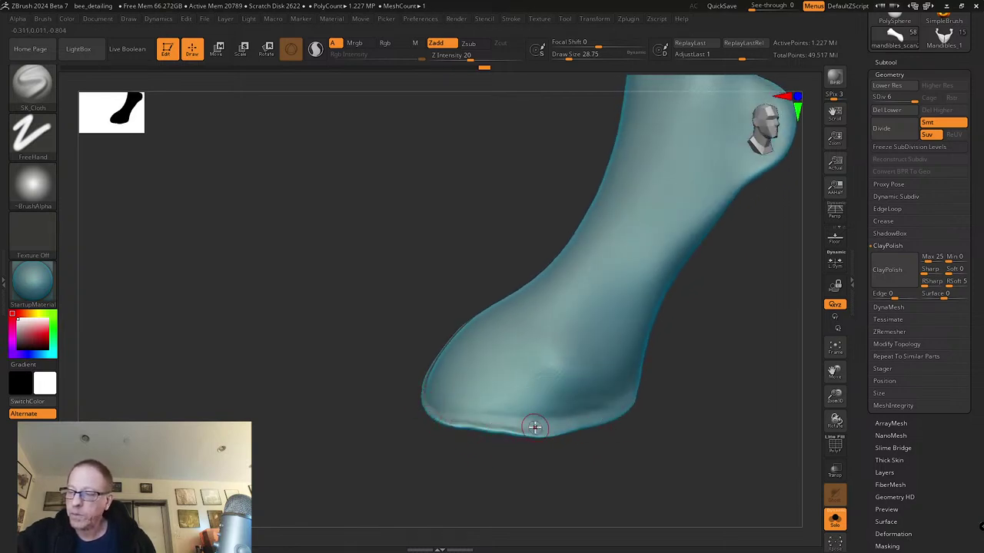
pyautogui.moveTo(689, 389); pyautogui.dragTo(597, 402, button='right')
pyautogui.moveTo(636, 374); pyautogui.dragTo(619, 383, button='right')
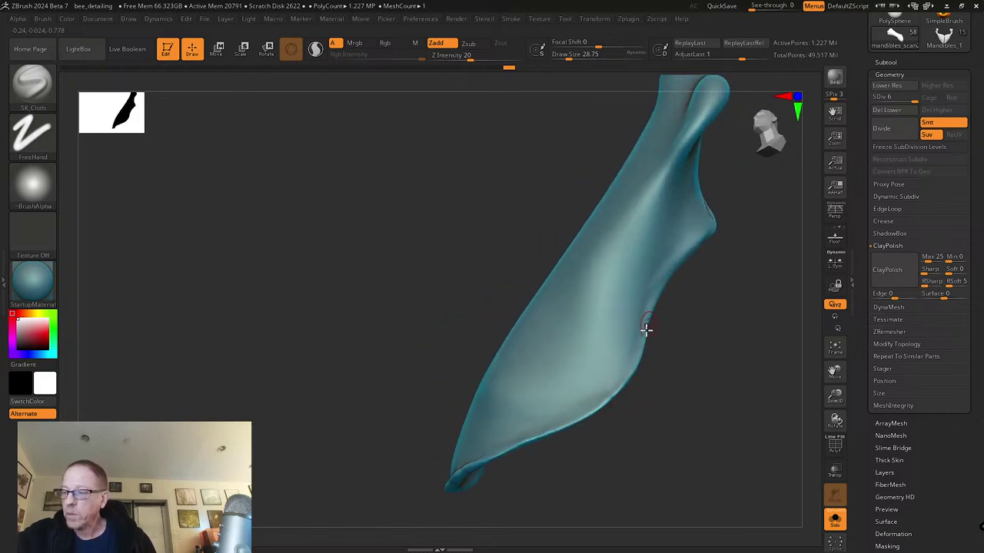
pyautogui.moveTo(679, 254); pyautogui.dragTo(642, 313, button='right')
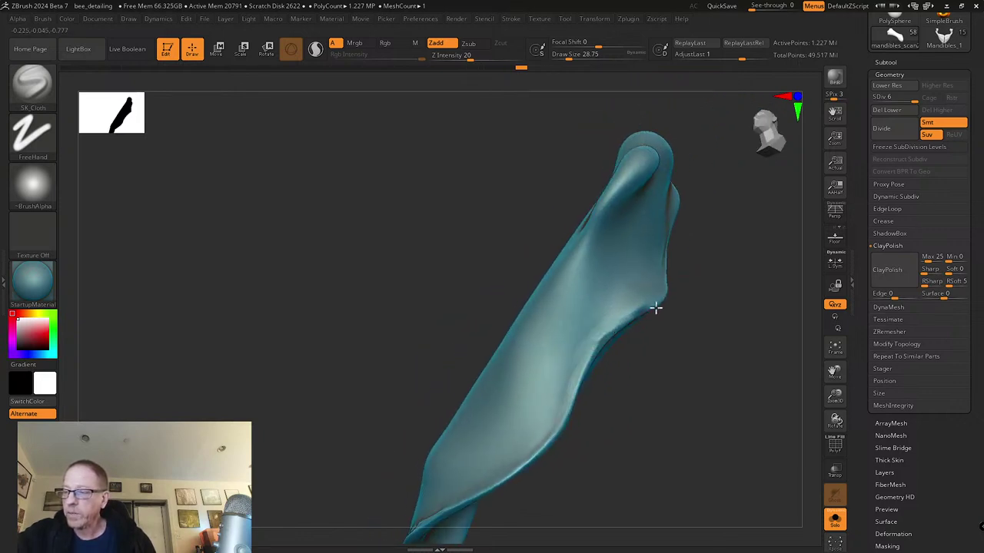
# Step: Sculpt the knobbed base of the mandible with SK_Cloth strokes around the groove, and smooth the transitions
pyautogui.moveTo(576, 423)
pyautogui.mouseDown(button='right')
pyautogui.moveTo(650, 391)
pyautogui.moveTo(637, 395)
pyautogui.moveTo(589, 257)
pyautogui.mouseUp(button='right')
pyautogui.press('s')
pyautogui.moveTo(586, 256)
pyautogui.mouseDown()
pyautogui.moveTo(566, 245)
pyautogui.moveTo(569, 281)
pyautogui.moveTo(605, 253)
pyautogui.moveTo(617, 300)
pyautogui.moveTo(623, 266)
pyautogui.moveTo(639, 280)
pyautogui.mouseUp()
pyautogui.moveTo(639, 280)
pyautogui.mouseDown(button='right')
pyautogui.moveTo(617, 268)
pyautogui.moveTo(626, 333)
pyautogui.moveTo(604, 301)
pyautogui.mouseUp(button='right')
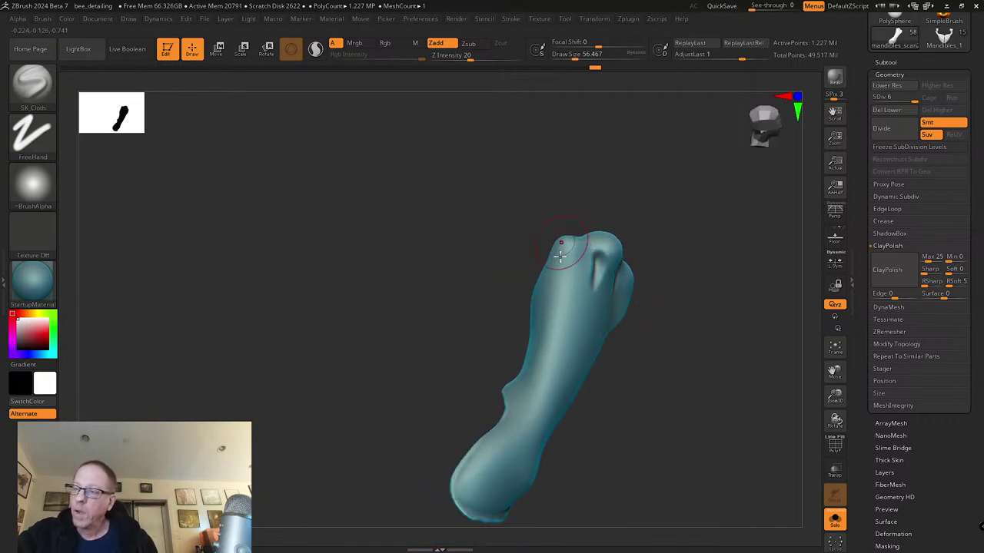
pyautogui.press('s')
pyautogui.moveTo(558, 283)
pyautogui.mouseDown()
pyautogui.moveTo(549, 281)
pyautogui.moveTo(529, 374)
pyautogui.moveTo(570, 236)
pyautogui.mouseUp()
pyautogui.moveTo(584, 256); pyautogui.dragTo(568, 255, button='right')
pyautogui.moveTo(560, 283); pyautogui.dragTo(563, 312)
pyautogui.moveTo(565, 272); pyautogui.dragTo(543, 272, button='right')
pyautogui.keyDown('shift'); pyautogui.moveTo(545, 325); pyautogui.dragTo(574, 253); pyautogui.keyUp('shift')
pyautogui.moveTo(617, 251)
pyautogui.keyDown('alt'); pyautogui.mouseDown(button='right')
pyautogui.moveTo(571, 294)
pyautogui.moveTo(550, 296)
pyautogui.mouseUp(button='right'); pyautogui.keyUp('alt')
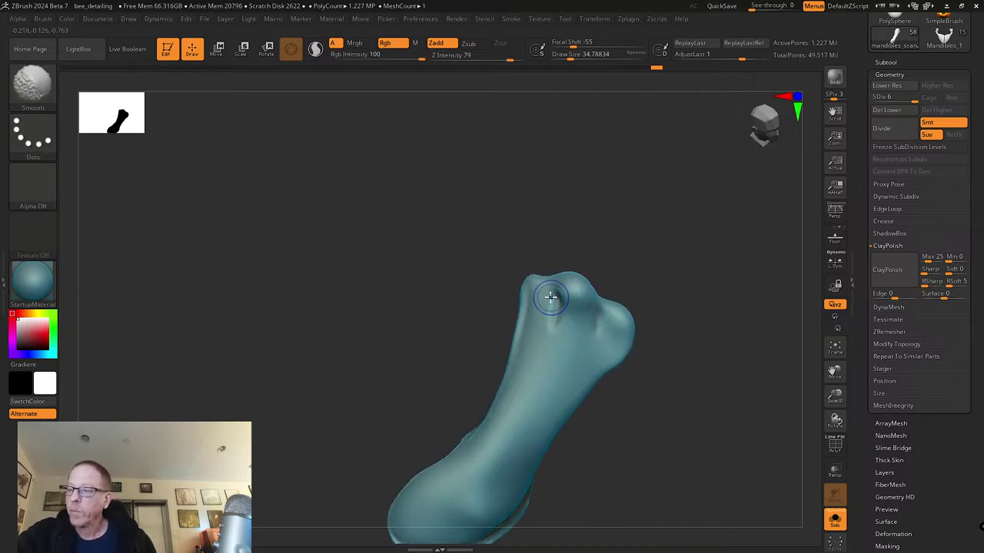
# Step: Carve SK_Cloth grooves running along the mandible's side to its knobbed base at draw size about 27, smoothing the surrounding surface
pyautogui.keyDown('shift'); pyautogui.moveTo(558, 296); pyautogui.dragTo(571, 362); pyautogui.keyUp('shift')
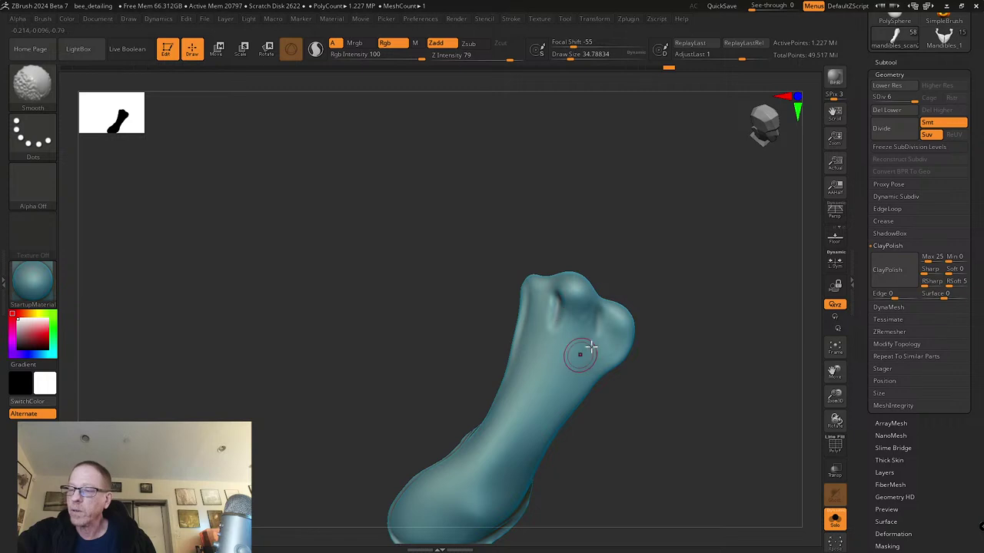
pyautogui.moveTo(571, 362); pyautogui.dragTo(608, 307, button='right')
pyautogui.moveTo(594, 347)
pyautogui.mouseDown()
pyautogui.moveTo(587, 380)
pyautogui.moveTo(604, 340)
pyautogui.mouseUp()
pyautogui.moveTo(646, 359)
pyautogui.keyDown('alt'); pyautogui.mouseDown(button='right')
pyautogui.moveTo(626, 318)
pyautogui.moveTo(555, 427)
pyautogui.moveTo(592, 369)
pyautogui.mouseUp(button='right'); pyautogui.keyUp('alt')
pyautogui.press('s')
pyautogui.moveTo(551, 453)
pyautogui.mouseDown()
pyautogui.moveTo(541, 485)
pyautogui.moveTo(615, 332)
pyautogui.mouseUp()
pyautogui.moveTo(556, 422); pyautogui.dragTo(608, 335)
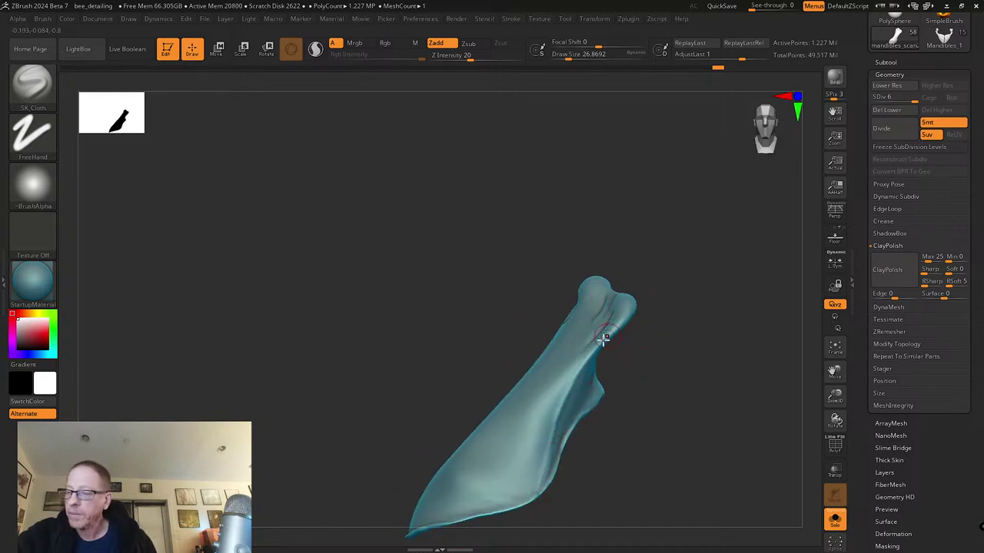
pyautogui.press('shift')
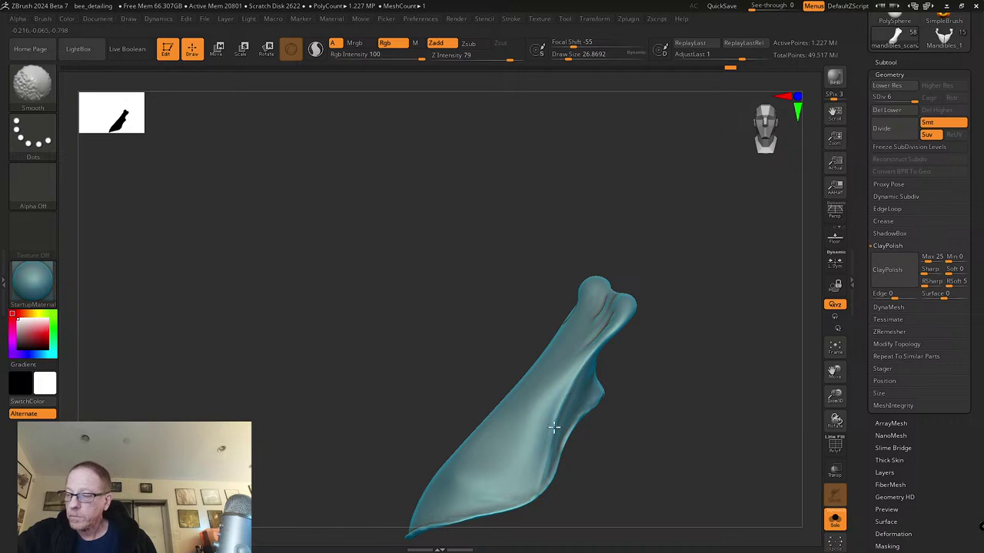
# Step: Carve narrow parallel grooves below the base knobs with SK_Cloth at draw size about 22, and soften them
pyautogui.moveTo(543, 455)
pyautogui.mouseDown(button='right')
pyautogui.moveTo(606, 470)
pyautogui.moveTo(593, 373)
pyautogui.mouseUp(button='right')
pyautogui.press('s')
pyautogui.moveTo(570, 326)
pyautogui.mouseDown()
pyautogui.moveTo(541, 406)
pyautogui.moveTo(562, 392)
pyautogui.moveTo(592, 343)
pyautogui.moveTo(578, 382)
pyautogui.mouseUp()
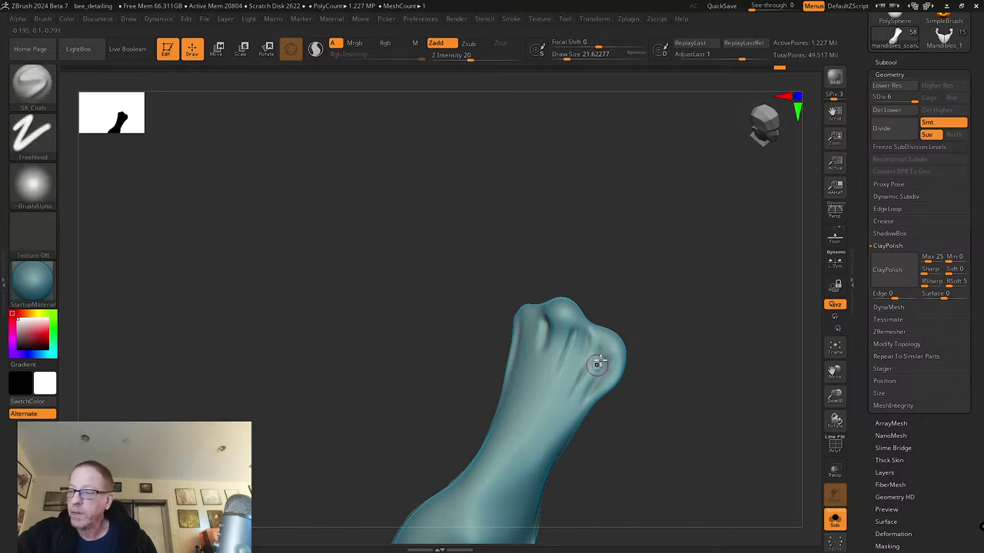
pyautogui.keyDown('alt'); pyautogui.moveTo(598, 355); pyautogui.dragTo(605, 323, button='right'); pyautogui.keyUp('alt')
pyautogui.moveTo(623, 324); pyautogui.dragTo(585, 382)
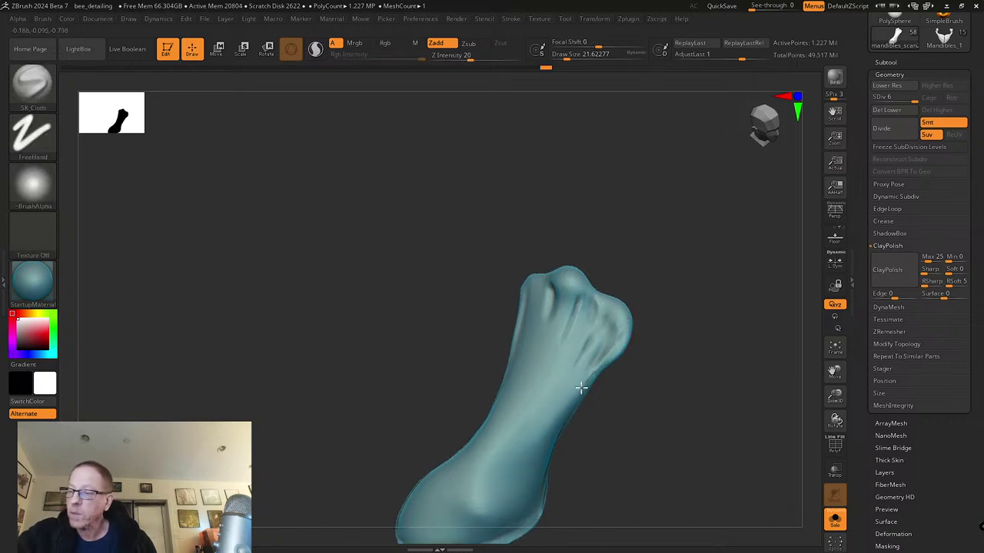
pyautogui.moveTo(634, 355); pyautogui.dragTo(617, 326, button='right')
pyautogui.press('shift')
pyautogui.moveTo(650, 308)
pyautogui.mouseDown()
pyautogui.moveTo(631, 330)
pyautogui.moveTo(576, 343)
pyautogui.mouseUp()
pyautogui.press('shift')
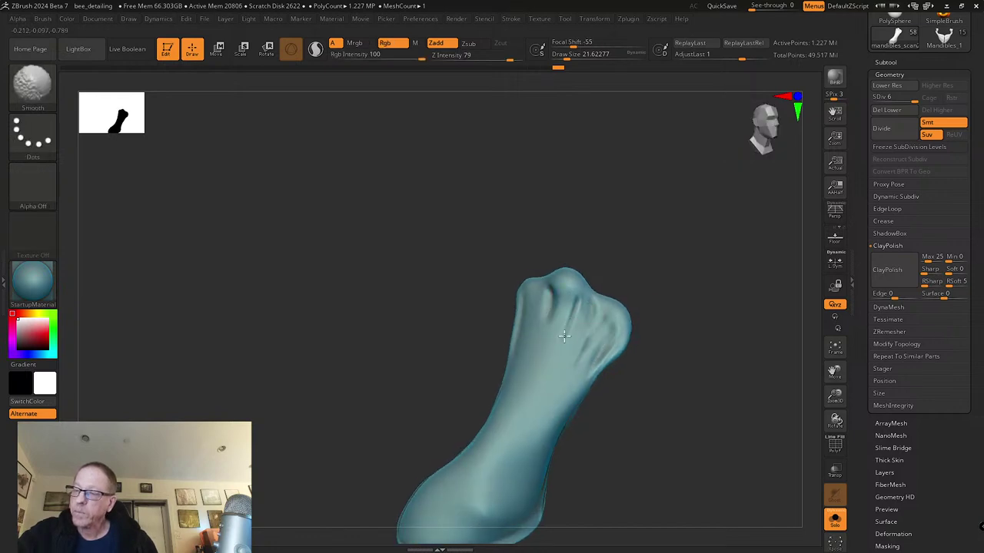
# Step: Refine the groove below the middle knob and the long ridge down the mandible's side, smoothing the ridge
pyautogui.moveTo(576, 315)
pyautogui.mouseDown(button='right')
pyautogui.moveTo(632, 259)
pyautogui.moveTo(578, 292)
pyautogui.mouseUp(button='right')
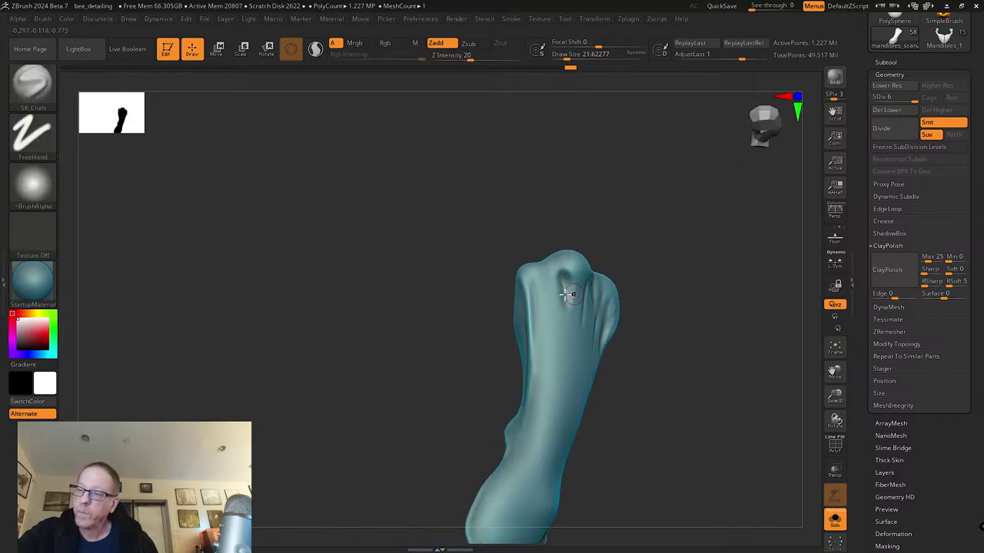
pyautogui.moveTo(533, 363); pyautogui.dragTo(519, 443, button='right')
pyautogui.moveTo(548, 341); pyautogui.dragTo(525, 408, button='right')
pyautogui.moveTo(532, 353); pyautogui.dragTo(523, 392, button='right')
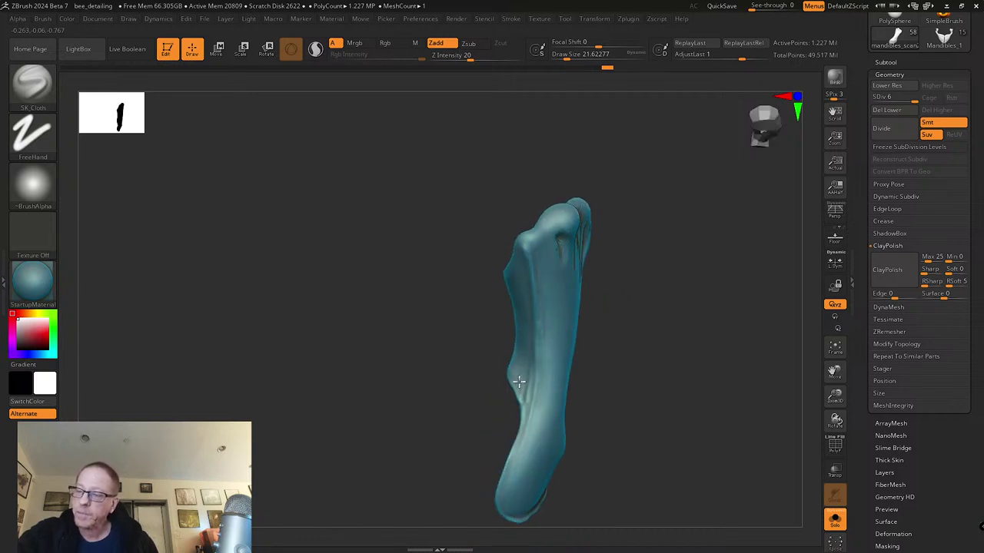
pyautogui.moveTo(512, 441); pyautogui.dragTo(520, 350, button='right')
pyautogui.press('shift')
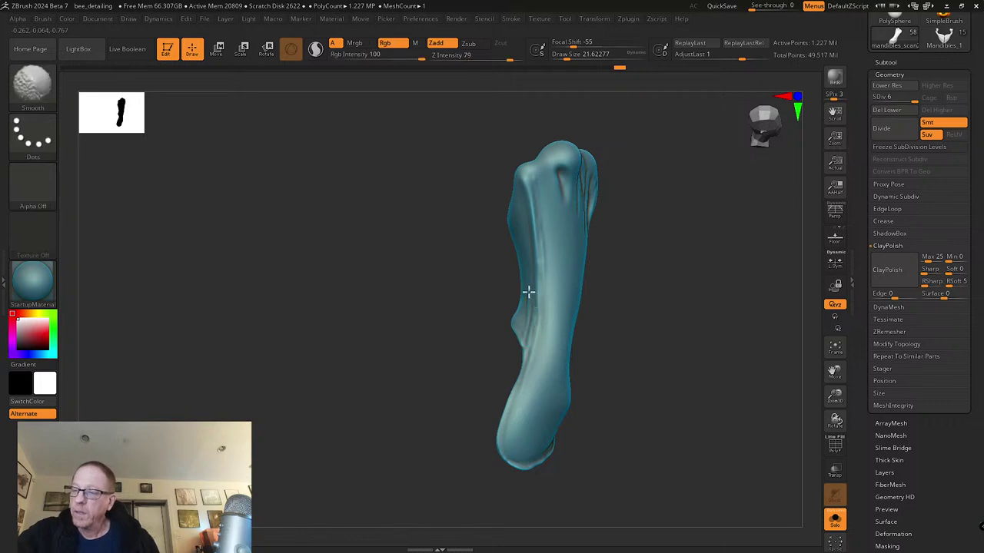
pyautogui.moveTo(490, 435); pyautogui.dragTo(482, 446, button='right')
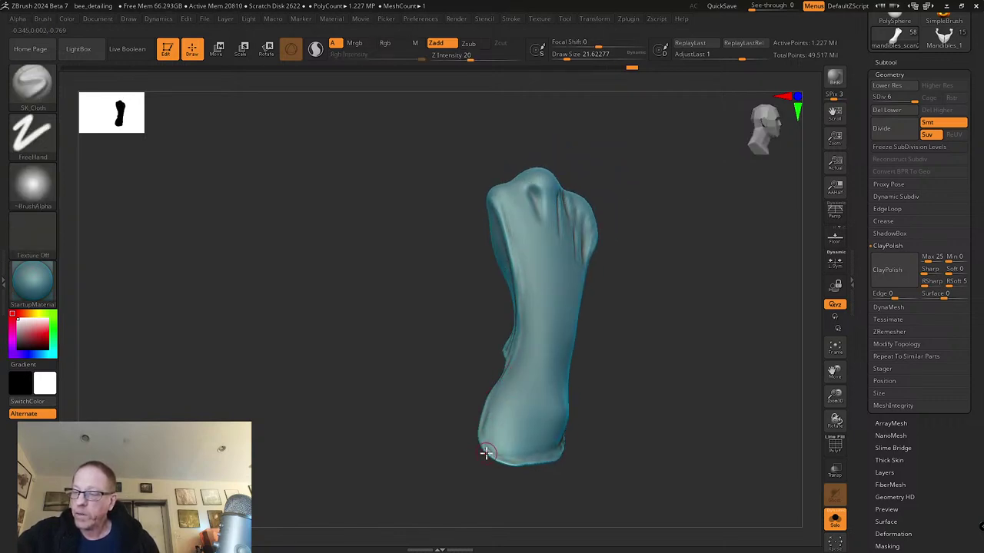
# Step: Smooth the outer corner of the mandible's biting end, raising the Smooth brush's Z Intensity to 100
pyautogui.press('shift')
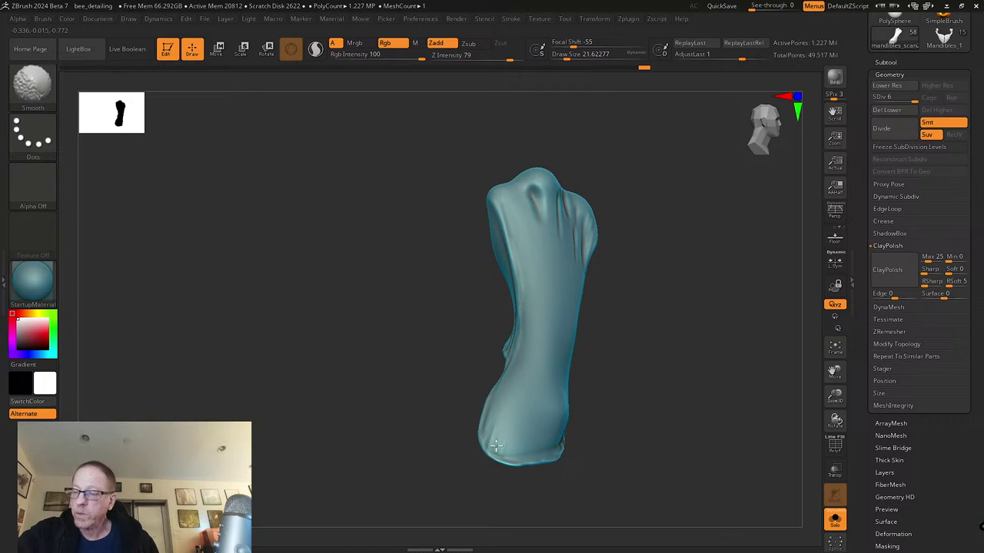
pyautogui.moveTo(512, 466)
pyautogui.mouseDown(button='right')
pyautogui.moveTo(584, 408)
pyautogui.moveTo(499, 435)
pyautogui.mouseUp(button='right')
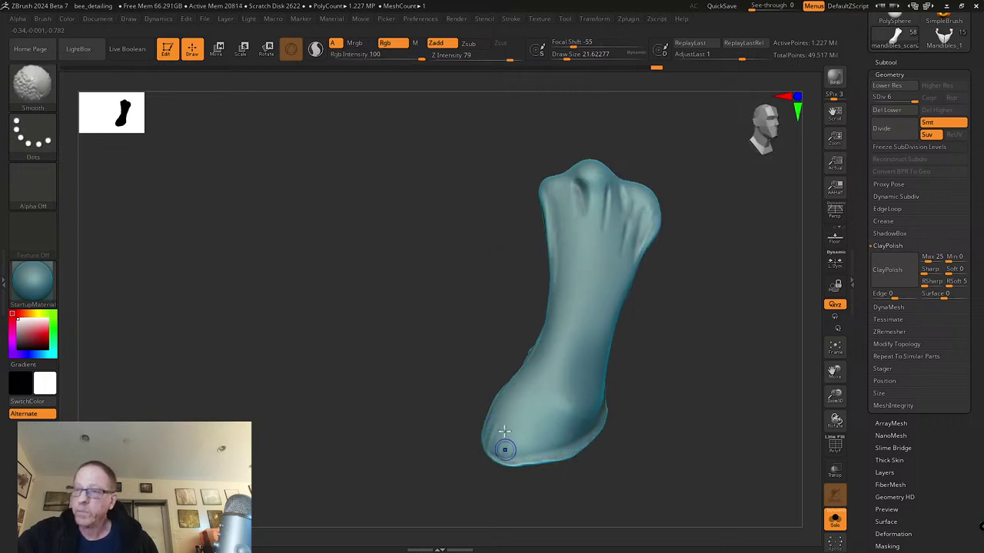
pyautogui.keyDown('shift'); pyautogui.moveTo(508, 57); pyautogui.dragTo(530, 57); pyautogui.keyUp('shift')
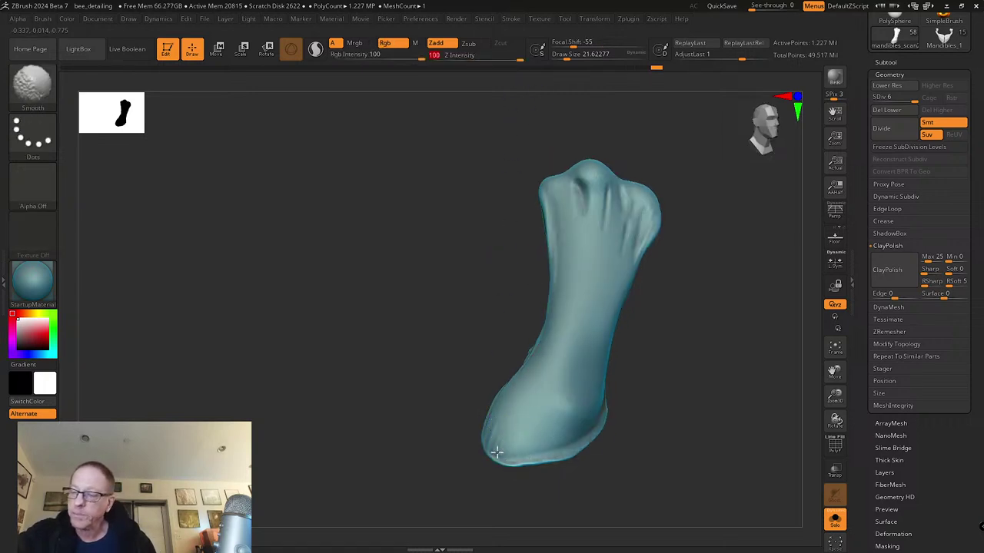
pyautogui.moveTo(520, 437)
pyautogui.mouseDown(button='right')
pyautogui.moveTo(630, 352)
pyautogui.moveTo(604, 371)
pyautogui.mouseUp(button='right')
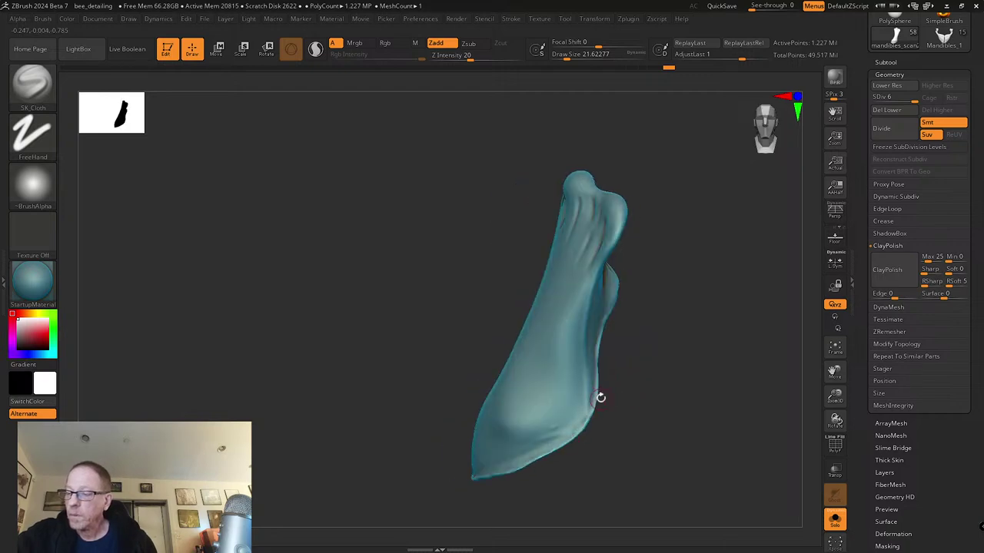
pyautogui.moveTo(600, 429)
pyautogui.mouseDown(button='right')
pyautogui.moveTo(630, 416)
pyautogui.moveTo(617, 408)
pyautogui.mouseUp(button='right')
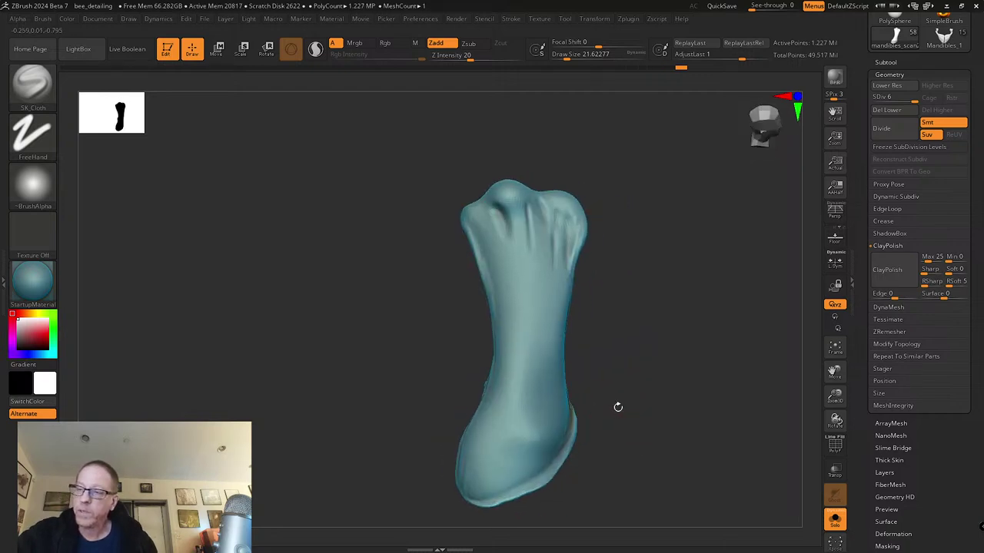
# Step: Add the first streaks to the concave inner face of the biting end with tw ClayTubes at draw size about 31
pyautogui.click(34, 85)
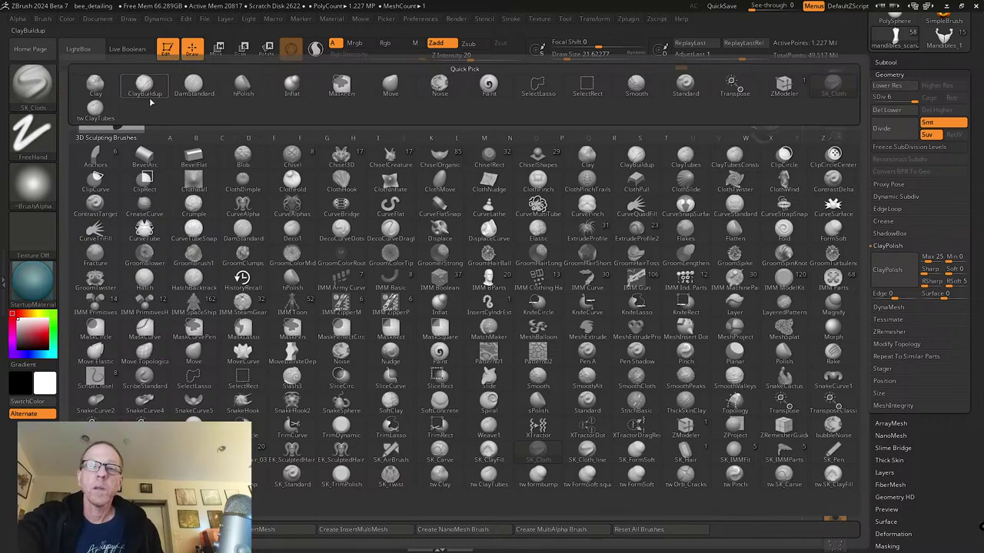
pyautogui.click(94, 107)
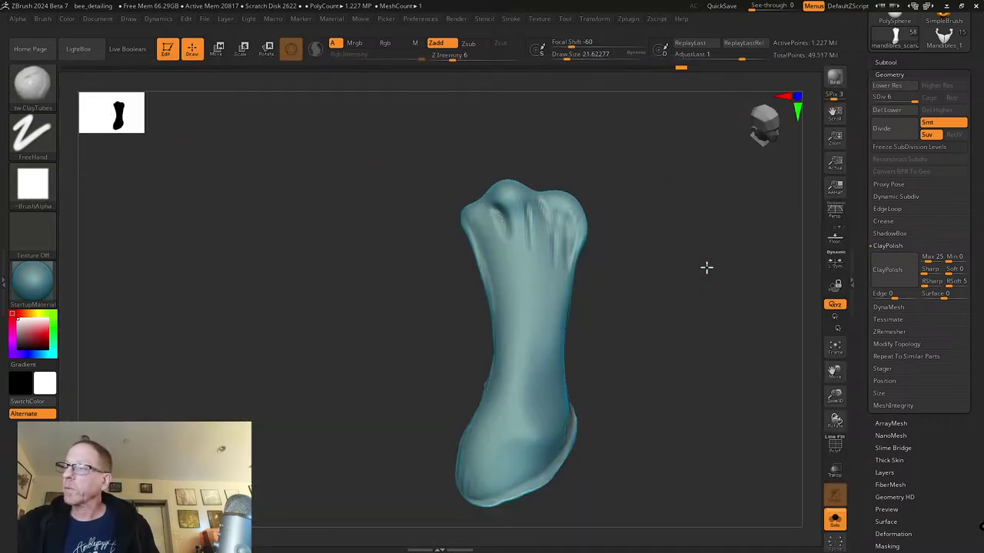
pyautogui.keyDown('ctrl'); pyautogui.moveTo(709, 277); pyautogui.dragTo(703, 252, button='right'); pyautogui.keyUp('ctrl')
pyautogui.moveTo(676, 286)
pyautogui.mouseDown(button='right')
pyautogui.moveTo(636, 307)
pyautogui.moveTo(646, 422)
pyautogui.mouseUp(button='right')
pyautogui.press('f')
pyautogui.press('s')
pyautogui.moveTo(642, 409); pyautogui.dragTo(643, 411)
pyautogui.moveTo(643, 411)
pyautogui.mouseDown(button='right')
pyautogui.moveTo(709, 393)
pyautogui.moveTo(644, 357)
pyautogui.moveTo(659, 348)
pyautogui.moveTo(635, 373)
pyautogui.moveTo(643, 428)
pyautogui.moveTo(642, 399)
pyautogui.mouseUp(button='right')
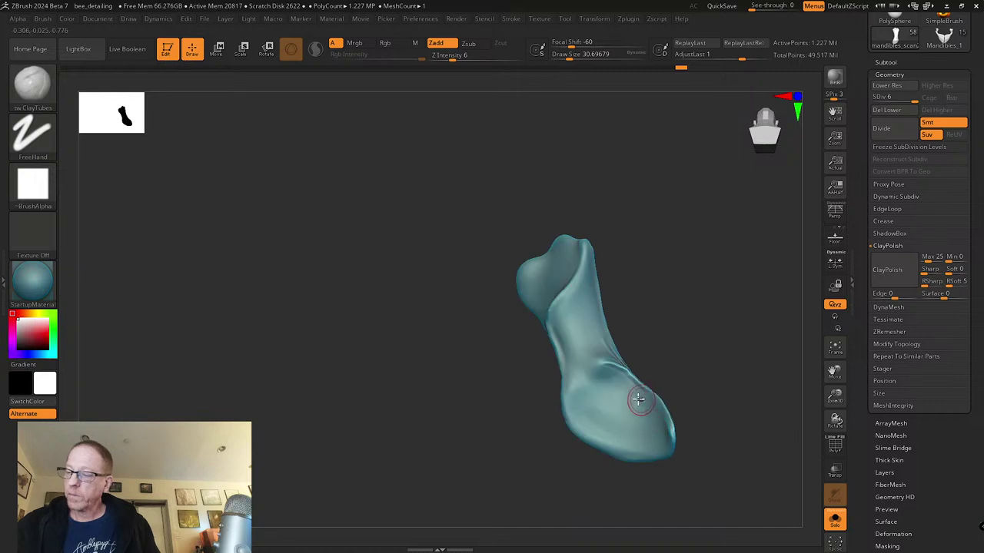
pyautogui.moveTo(608, 377)
pyautogui.mouseDown()
pyautogui.moveTo(581, 398)
pyautogui.moveTo(592, 426)
pyautogui.mouseUp()
# Step: Lower the tw ClayTubes Z Intensity to 3 and cover the concave inner face with fine lengthwise streaks
pyautogui.moveTo(453, 56); pyautogui.dragTo(444, 56)
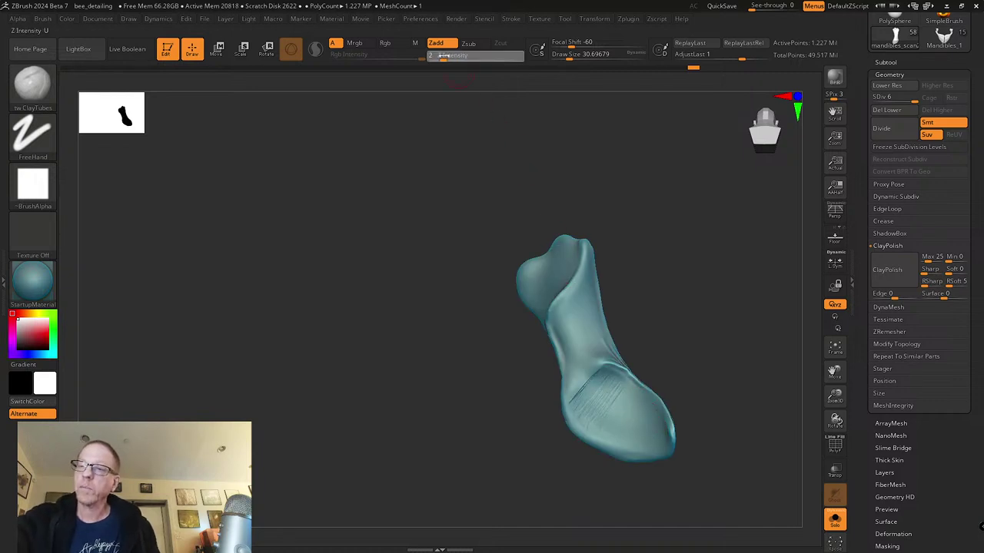
pyautogui.moveTo(694, 367); pyautogui.dragTo(700, 358)
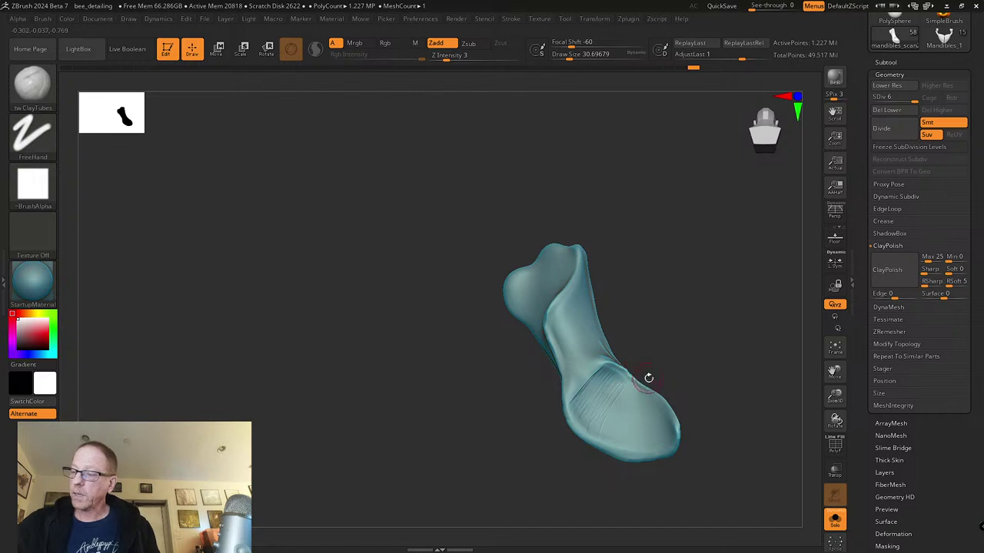
pyautogui.moveTo(587, 398); pyautogui.dragTo(581, 399)
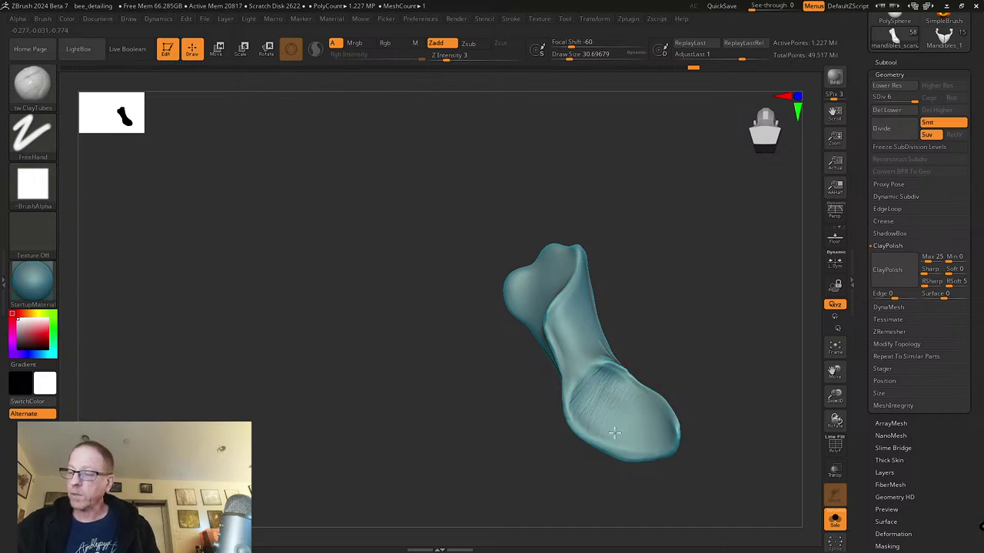
pyautogui.keyDown('alt'); pyautogui.moveTo(720, 402); pyautogui.dragTo(573, 374, button='right'); pyautogui.keyUp('alt')
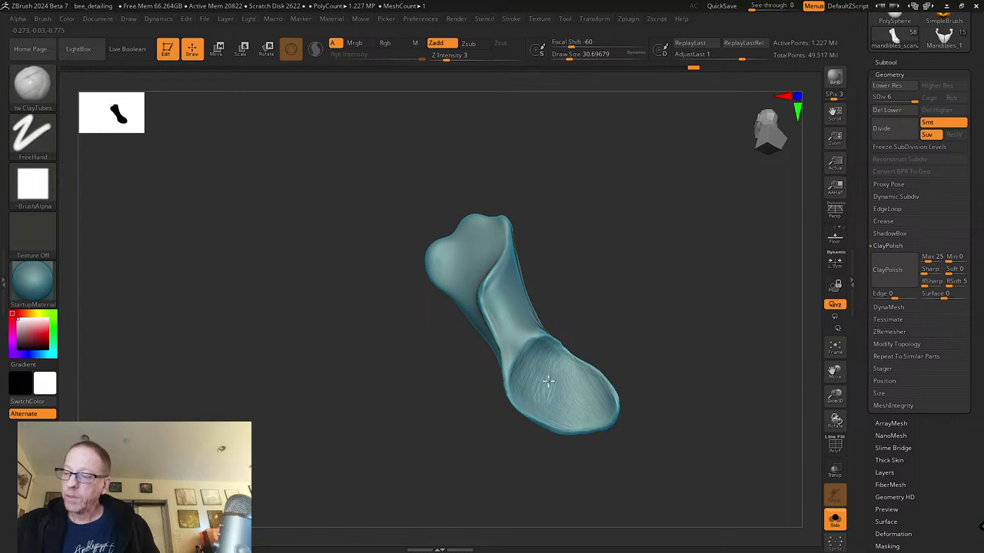
pyautogui.moveTo(606, 345); pyautogui.dragTo(560, 374, button='right')
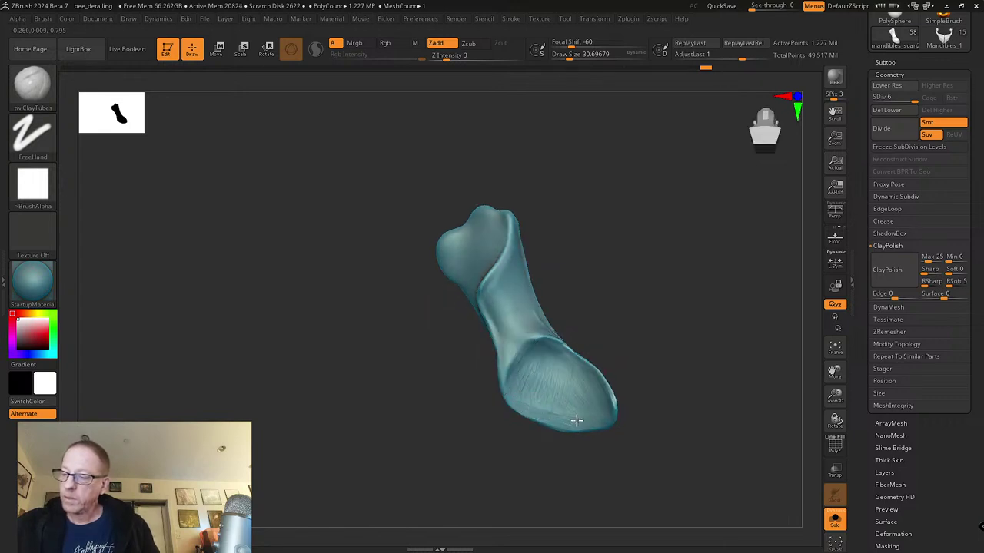
pyautogui.moveTo(545, 433); pyautogui.dragTo(522, 395, button='right')
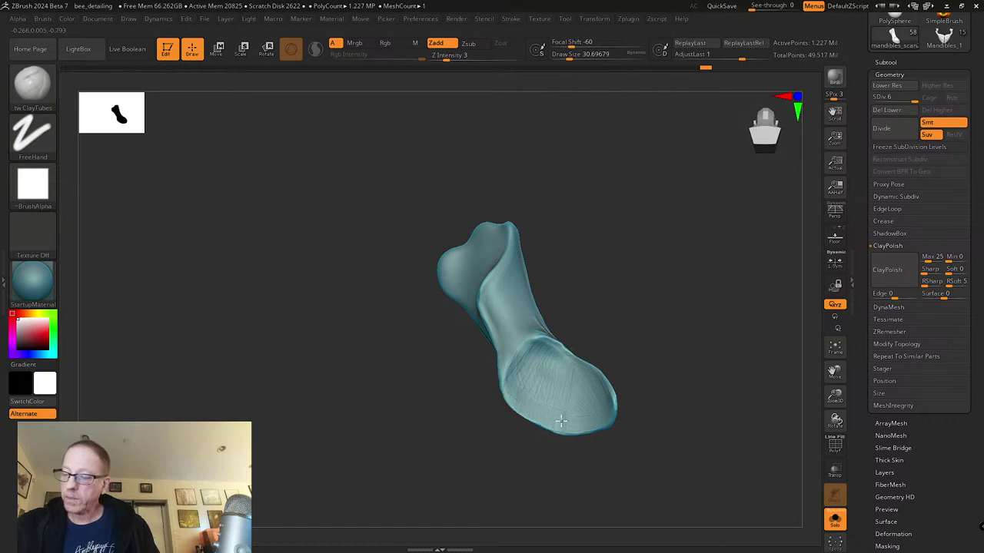
# Step: Extend the fine streaks towards the rim of the concave inner face and lightly smooth them
pyautogui.moveTo(588, 428)
pyautogui.mouseDown(button='right')
pyautogui.moveTo(624, 364)
pyautogui.moveTo(646, 364)
pyautogui.mouseUp(button='right')
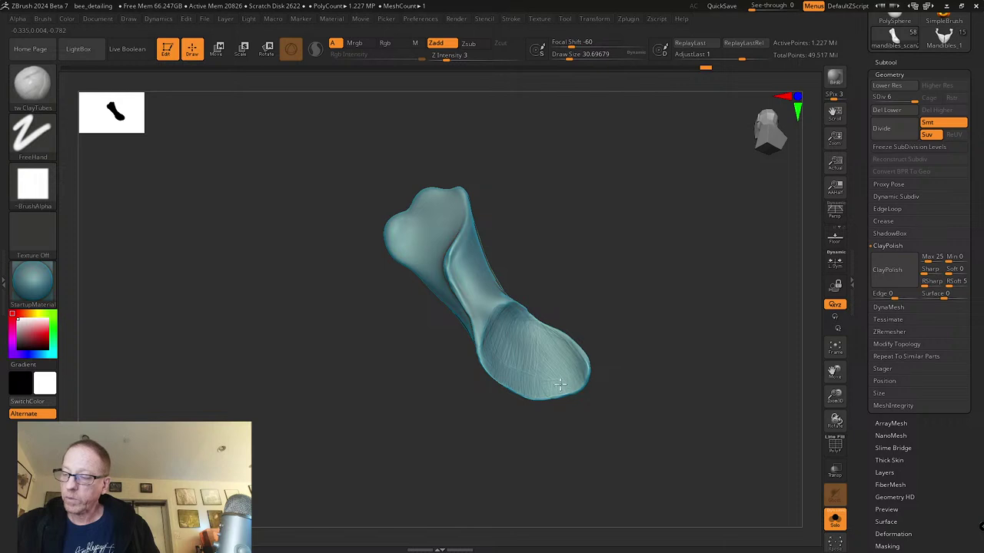
pyautogui.moveTo(549, 377); pyautogui.dragTo(541, 379)
pyautogui.moveTo(616, 351); pyautogui.dragTo(572, 351, button='right')
pyautogui.keyDown('shift'); pyautogui.moveTo(573, 368); pyautogui.dragTo(558, 369); pyautogui.keyUp('shift')
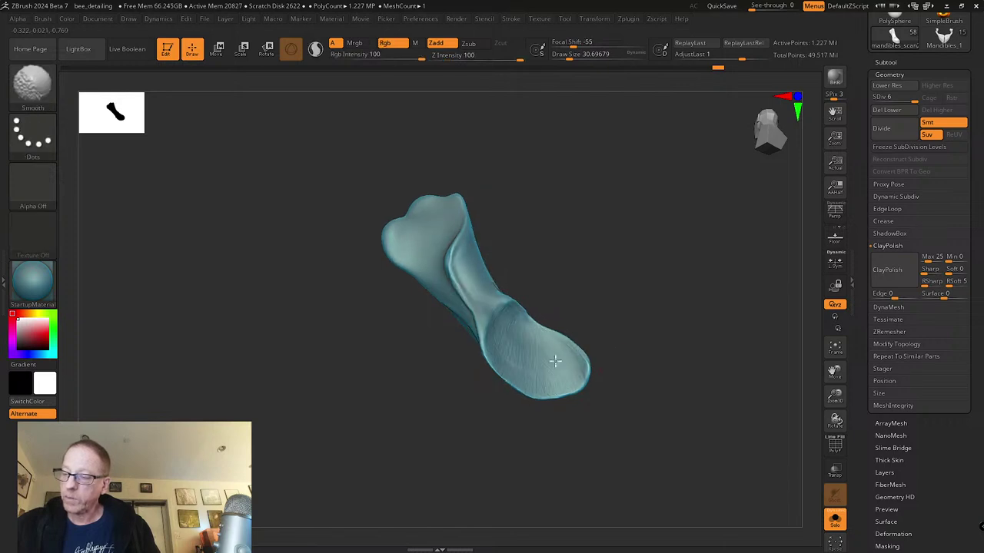
pyautogui.moveTo(589, 301); pyautogui.dragTo(510, 329, button='right')
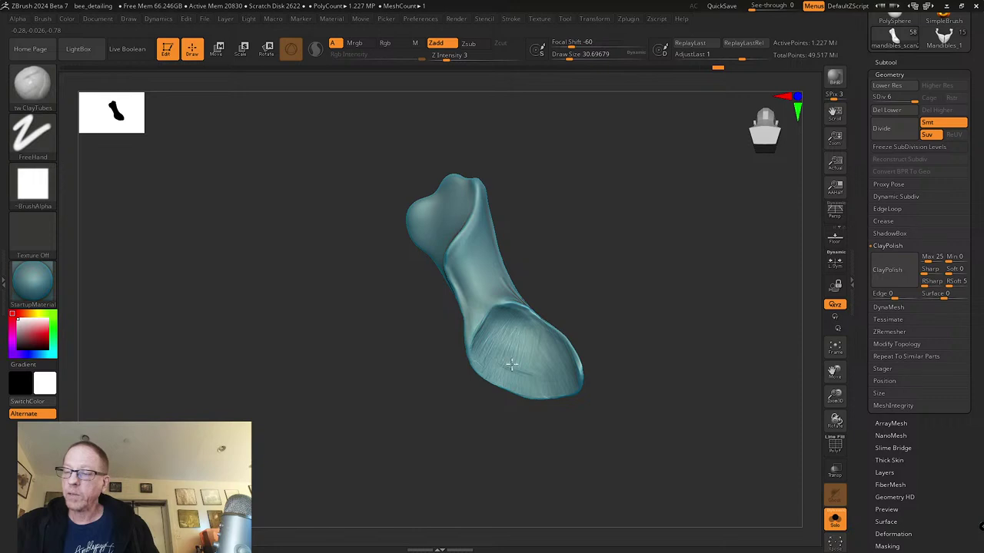
# Step: Add fine lengthwise streaks to the outer face of the mandible's biting end, up into the lower shaft
pyautogui.moveTo(628, 313)
pyautogui.mouseDown(button='right')
pyautogui.moveTo(510, 364)
pyautogui.moveTo(479, 405)
pyautogui.mouseUp(button='right')
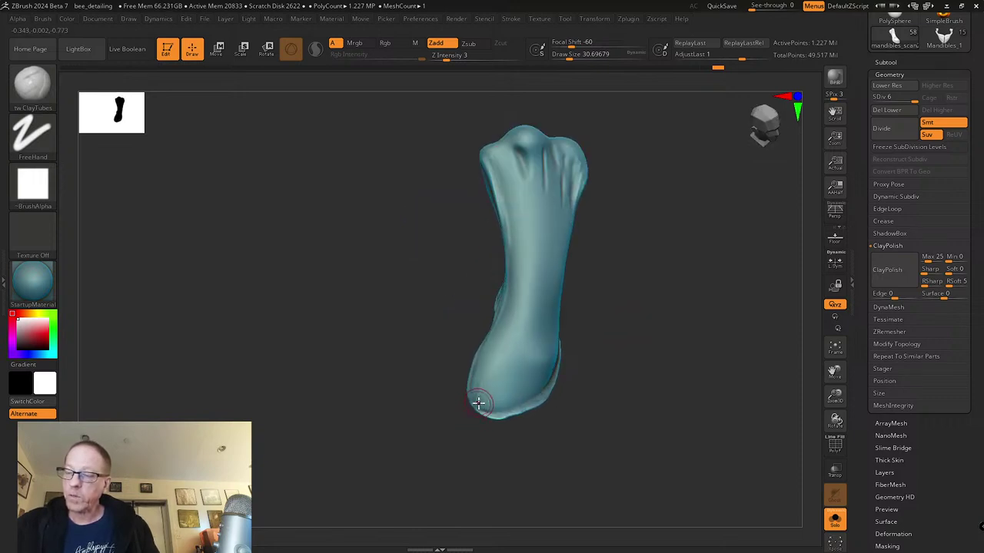
pyautogui.moveTo(477, 388); pyautogui.dragTo(522, 302)
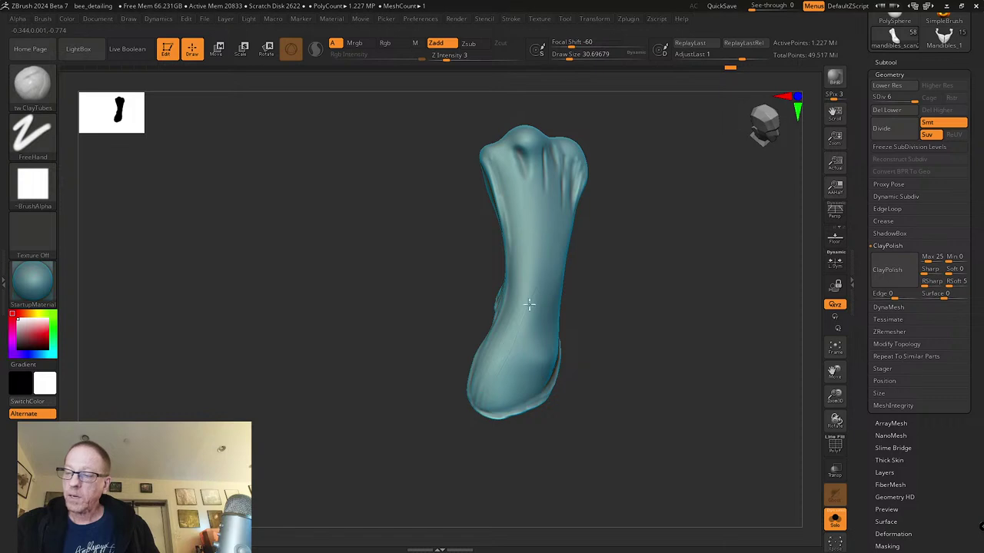
pyautogui.moveTo(508, 403); pyautogui.dragTo(538, 331)
pyautogui.moveTo(591, 323); pyautogui.dragTo(565, 338, button='right')
pyautogui.moveTo(513, 396); pyautogui.dragTo(534, 351)
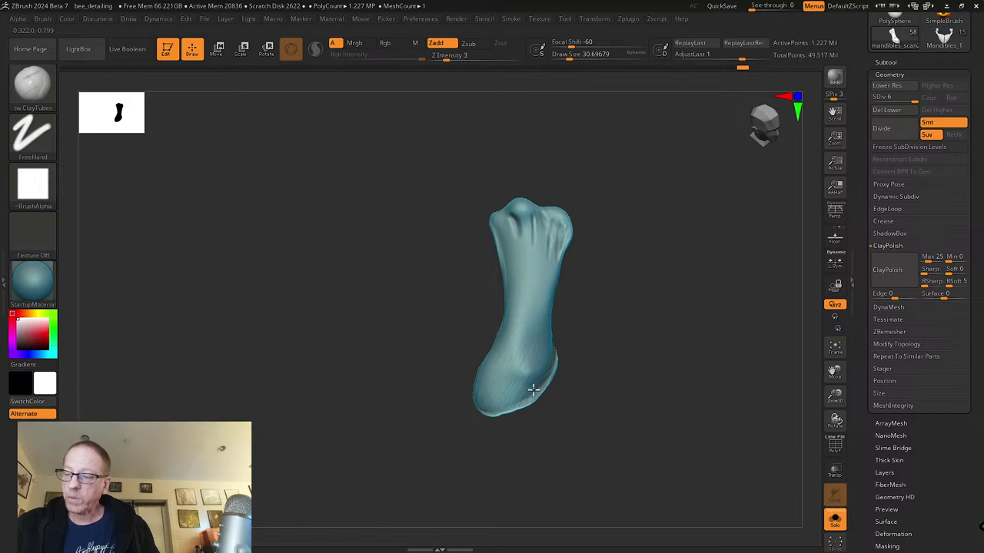
pyautogui.moveTo(584, 313); pyautogui.dragTo(562, 348, button='right')
# Step: Set the draw size to 28.75 and streak the upper shaft lengthwise from the base knobs downwards
pyautogui.moveTo(618, 265); pyautogui.dragTo(584, 274)
pyautogui.press('s')
pyautogui.moveTo(544, 220); pyautogui.dragTo(536, 297)
pyautogui.moveTo(540, 220); pyautogui.dragTo(527, 272)
pyautogui.moveTo(529, 207); pyautogui.dragTo(524, 297)
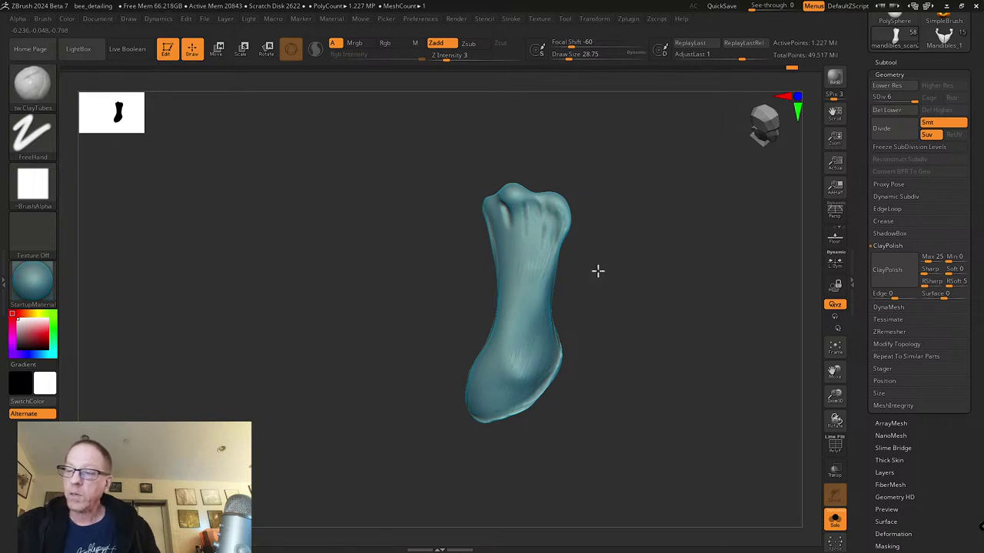
# Step: Undo the last stroke near the middle knob, and add fine streaks below it and along the shaft's side
pyautogui.moveTo(588, 274); pyautogui.dragTo(508, 206, button='right')
pyautogui.hotkey('ctrl', 'z')
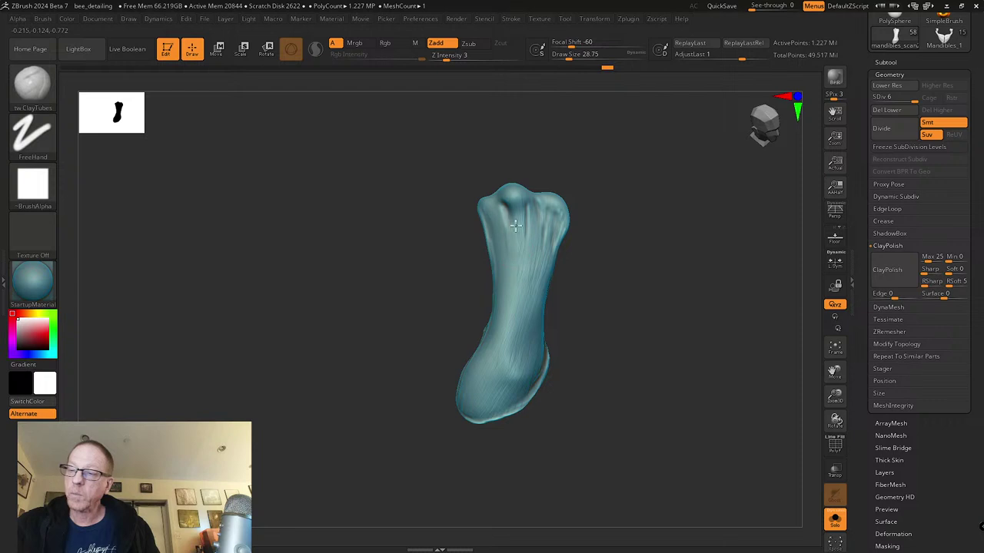
pyautogui.moveTo(513, 219); pyautogui.dragTo(527, 253)
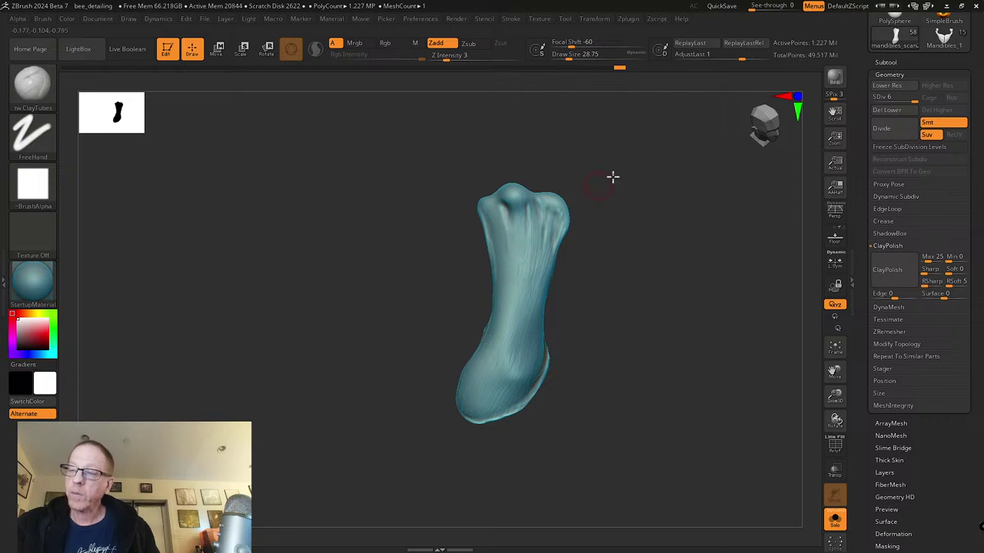
pyautogui.moveTo(598, 184); pyautogui.dragTo(611, 178)
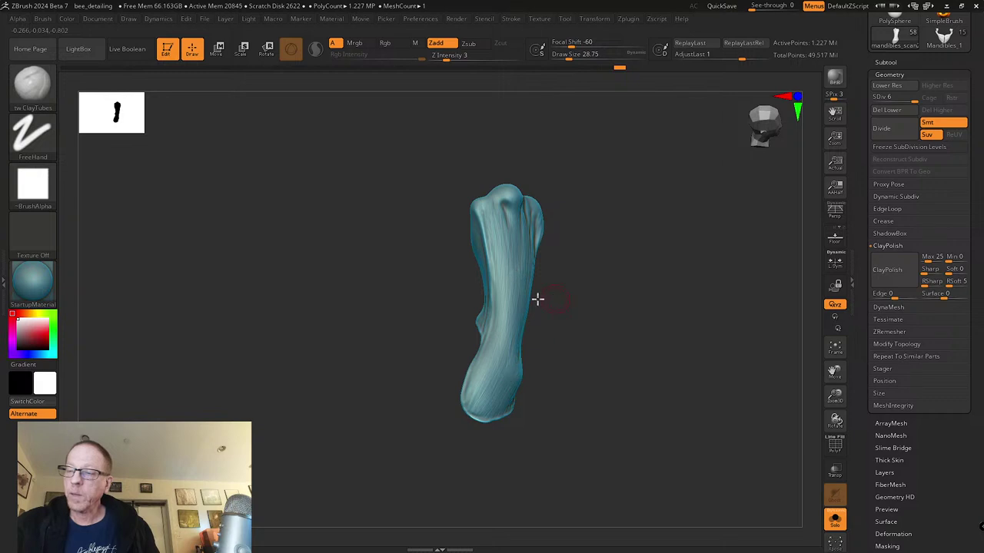
pyautogui.moveTo(555, 297); pyautogui.dragTo(529, 276, button='right')
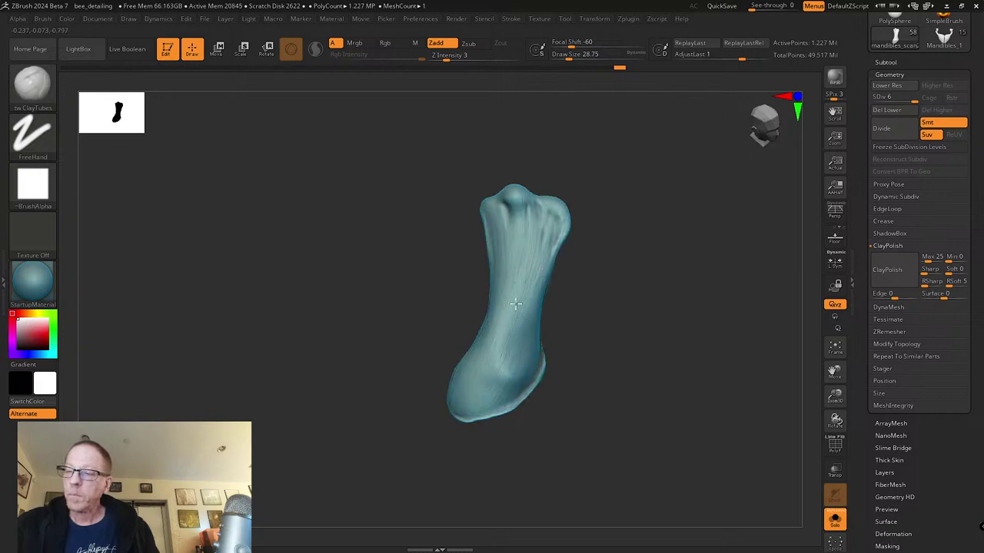
# Step: Add fine lengthwise streaks along the side of the mandible's shaft, running down into the biting end
pyautogui.moveTo(498, 315)
pyautogui.mouseDown(button='right')
pyautogui.moveTo(558, 305)
pyautogui.moveTo(546, 314)
pyautogui.mouseUp(button='right')
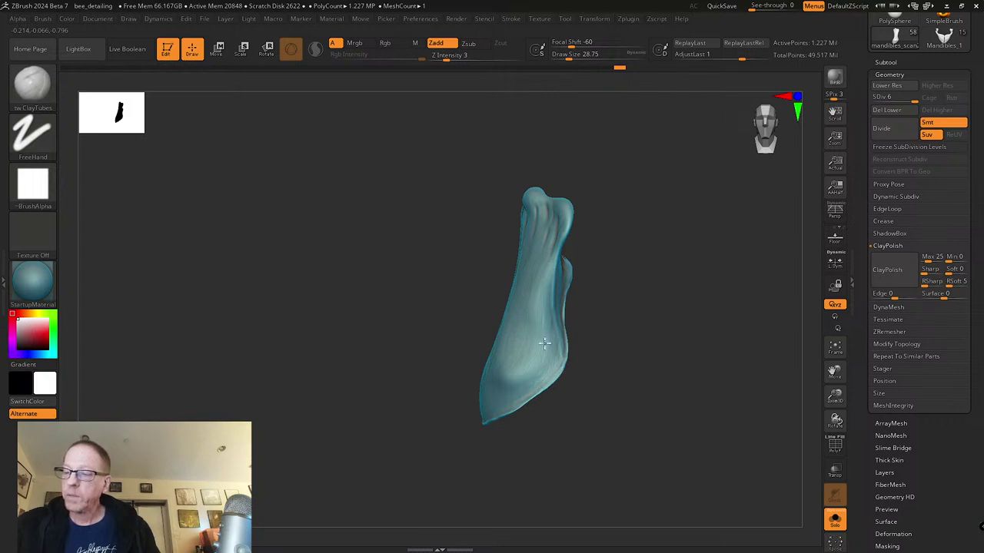
pyautogui.moveTo(551, 299); pyautogui.dragTo(531, 283, button='right')
pyautogui.moveTo(531, 283)
pyautogui.mouseDown()
pyautogui.moveTo(547, 300)
pyautogui.moveTo(539, 313)
pyautogui.mouseUp()
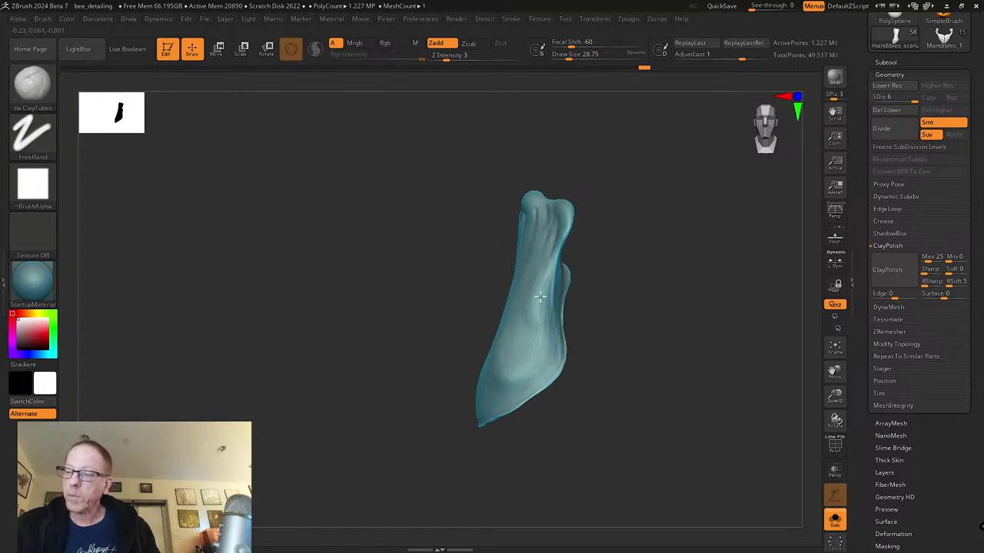
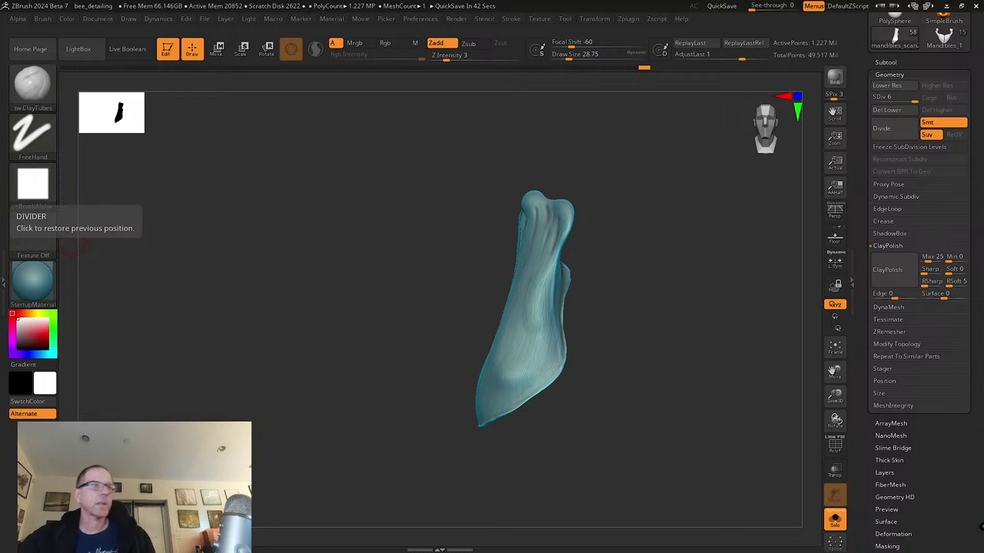
# Step: Show the whole bee to check the streaked mandible in place on the head, and isolate the mandible again
pyautogui.moveTo(642, 381)
pyautogui.mouseDown()
pyautogui.moveTo(661, 398)
pyautogui.moveTo(647, 380)
pyautogui.mouseUp()
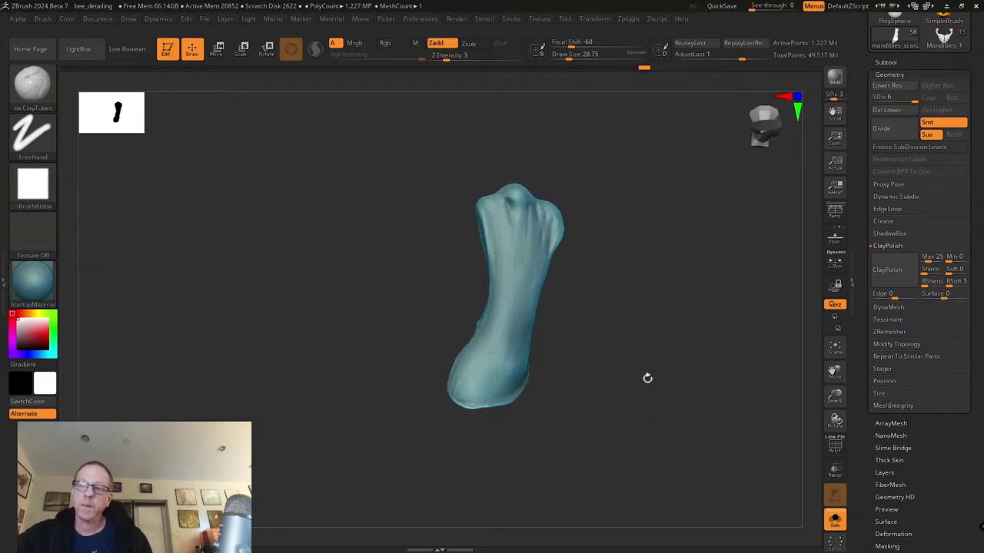
pyautogui.click(835, 517)
pyautogui.moveTo(770, 510); pyautogui.dragTo(749, 499)
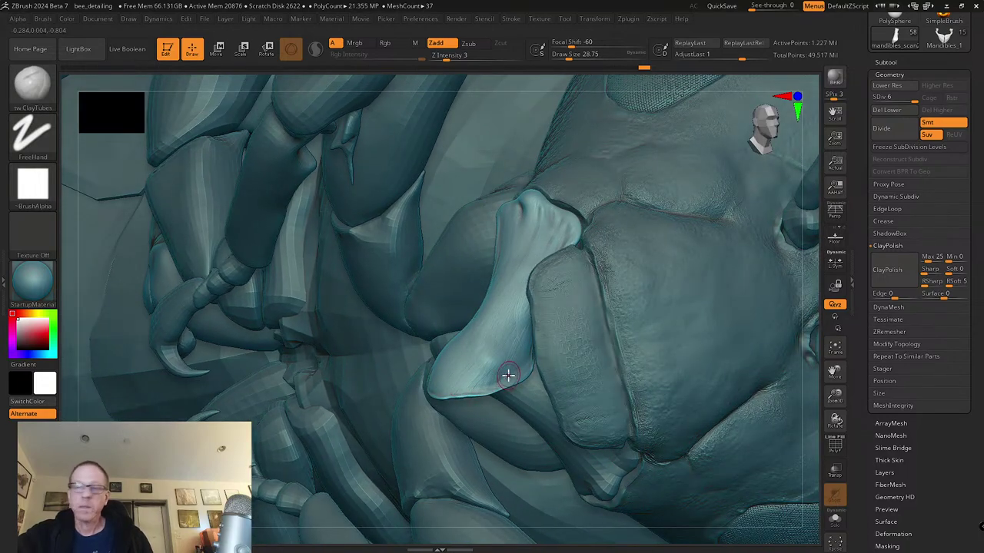
pyautogui.moveTo(531, 358)
pyautogui.mouseDown(button='right')
pyautogui.moveTo(510, 314)
pyautogui.moveTo(698, 424)
pyautogui.moveTo(659, 418)
pyautogui.moveTo(653, 431)
pyautogui.moveTo(543, 392)
pyautogui.moveTo(554, 418)
pyautogui.moveTo(543, 402)
pyautogui.moveTo(547, 369)
pyautogui.mouseUp(button='right')
pyautogui.click(835, 520)
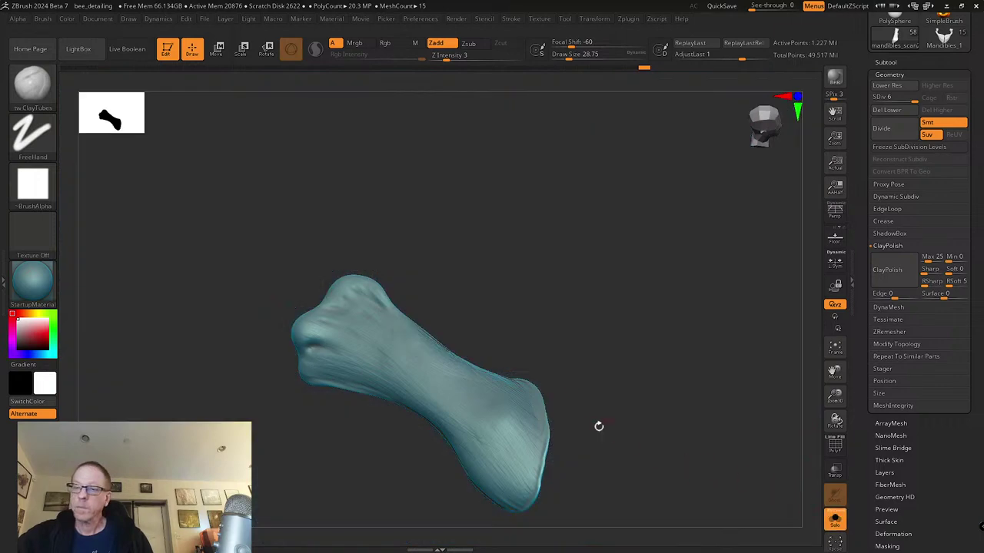
# Step: With SK_Cloth at draw size 25.05, carve long grooves from the base knob along the shaft's edge to the biting end, and lightly smooth them
pyautogui.moveTo(596, 399); pyautogui.dragTo(589, 387, button='right')
pyautogui.press('s')
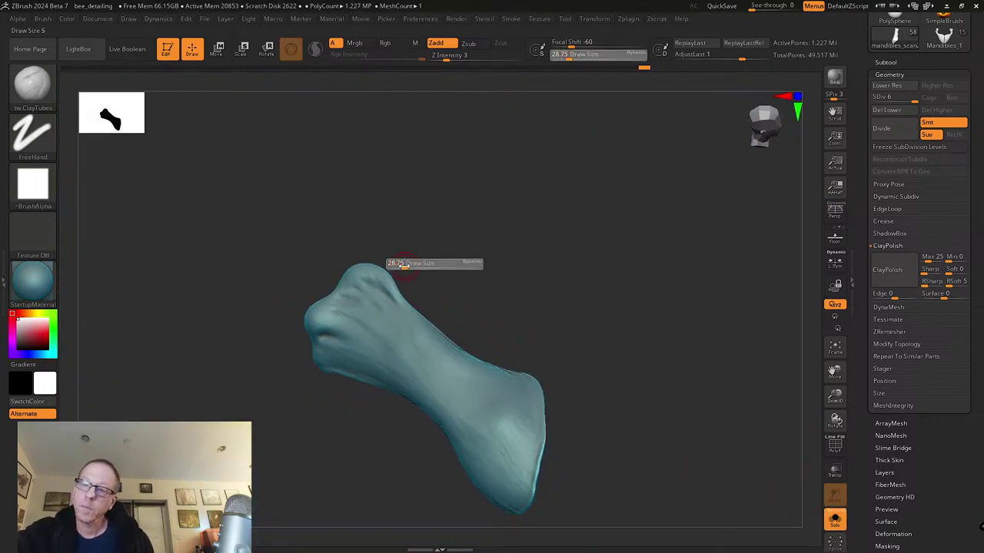
pyautogui.click(32, 82)
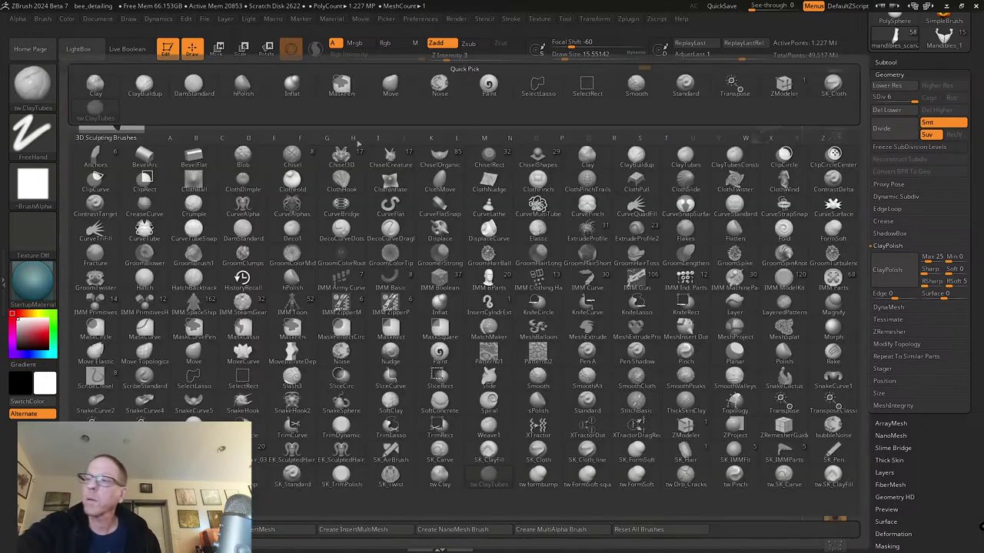
pyautogui.click(833, 87)
pyautogui.press('s')
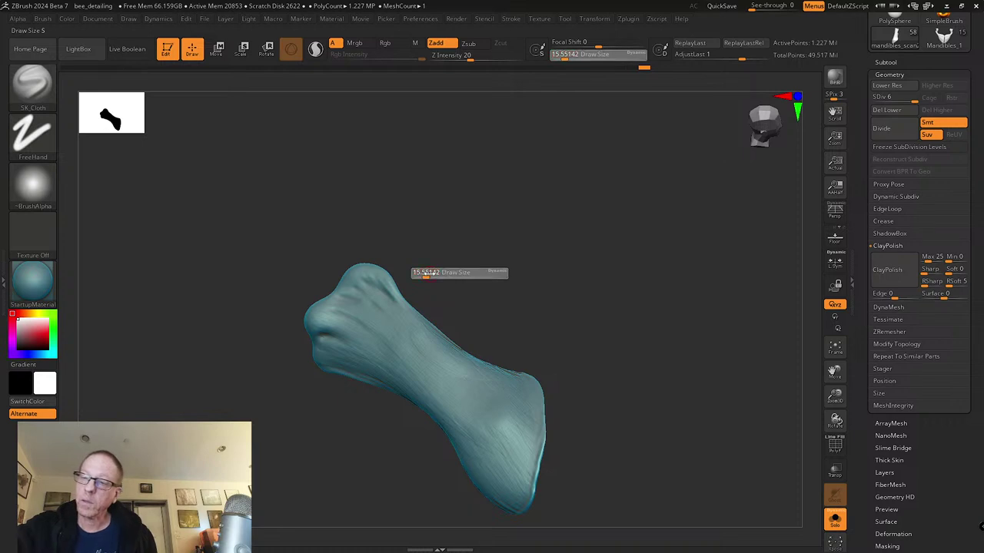
pyautogui.moveTo(431, 274); pyautogui.dragTo(424, 285)
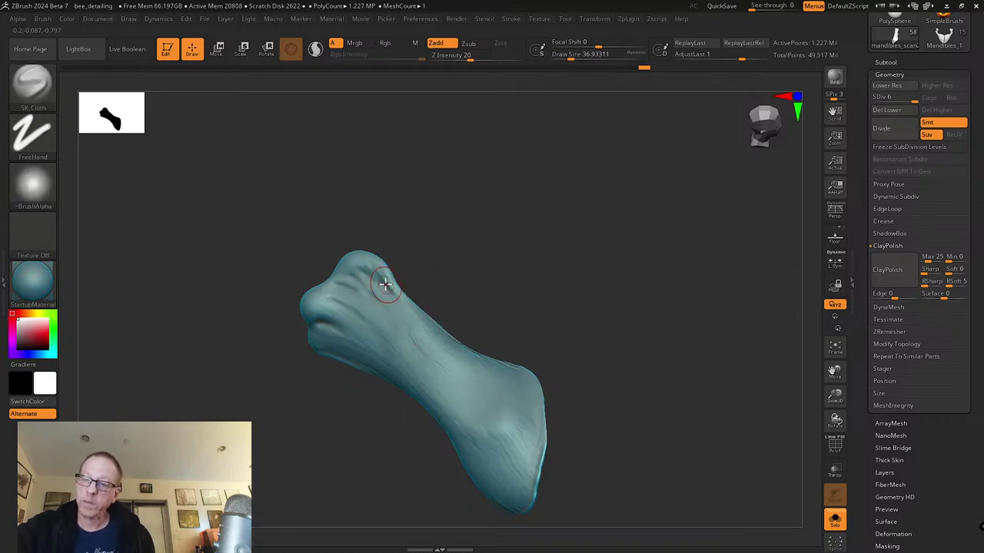
pyautogui.press('s')
pyautogui.moveTo(381, 285); pyautogui.dragTo(474, 367)
pyautogui.moveTo(432, 335)
pyautogui.mouseDown()
pyautogui.moveTo(505, 387)
pyautogui.moveTo(481, 375)
pyautogui.moveTo(496, 380)
pyautogui.mouseUp()
pyautogui.moveTo(390, 288)
pyautogui.mouseDown()
pyautogui.moveTo(492, 374)
pyautogui.moveTo(519, 336)
pyautogui.moveTo(505, 359)
pyautogui.mouseUp()
pyautogui.moveTo(435, 355)
pyautogui.mouseDown()
pyautogui.moveTo(492, 389)
pyautogui.moveTo(478, 378)
pyautogui.mouseUp()
pyautogui.moveTo(477, 331)
pyautogui.mouseDown()
pyautogui.moveTo(443, 330)
pyautogui.moveTo(462, 327)
pyautogui.mouseUp()
pyautogui.moveTo(465, 370)
pyautogui.mouseDown()
pyautogui.moveTo(511, 395)
pyautogui.moveTo(498, 385)
pyautogui.moveTo(518, 387)
pyautogui.mouseUp()
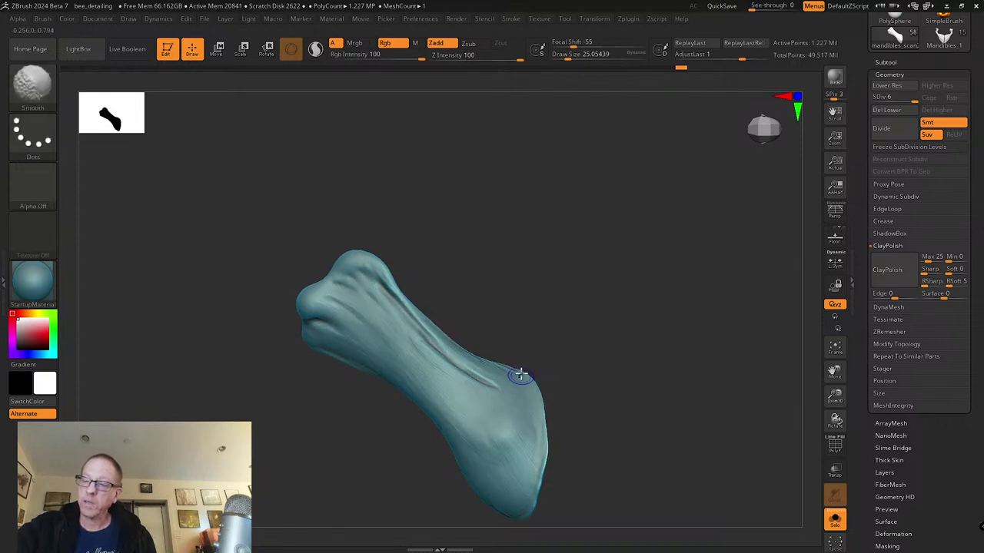
# Step: Shape a shallow groove along the rim of the biting end and deepen the crease below the outer base knob
pyautogui.keyDown('alt'); pyautogui.moveTo(548, 347); pyautogui.dragTo(530, 315); pyautogui.keyUp('alt')
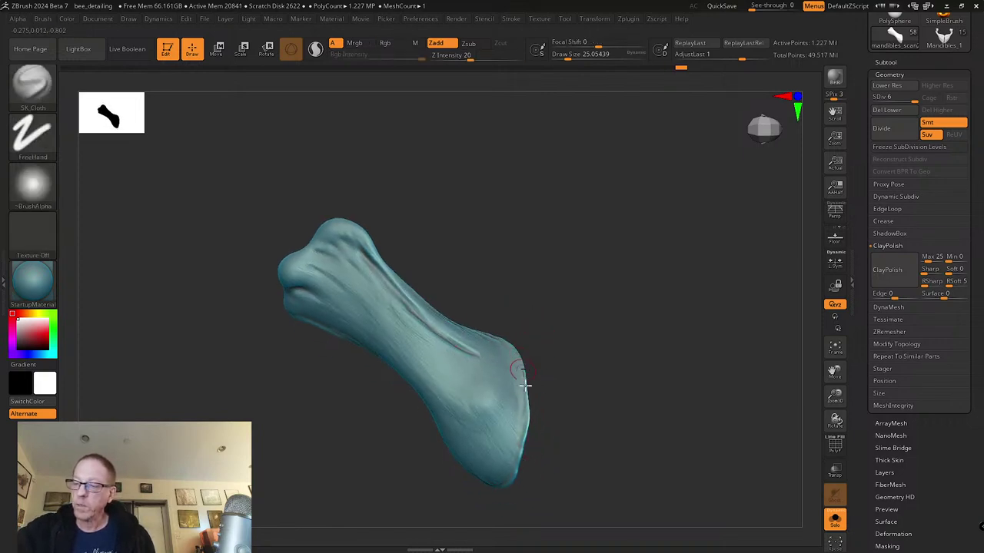
pyautogui.moveTo(558, 439); pyautogui.dragTo(523, 408)
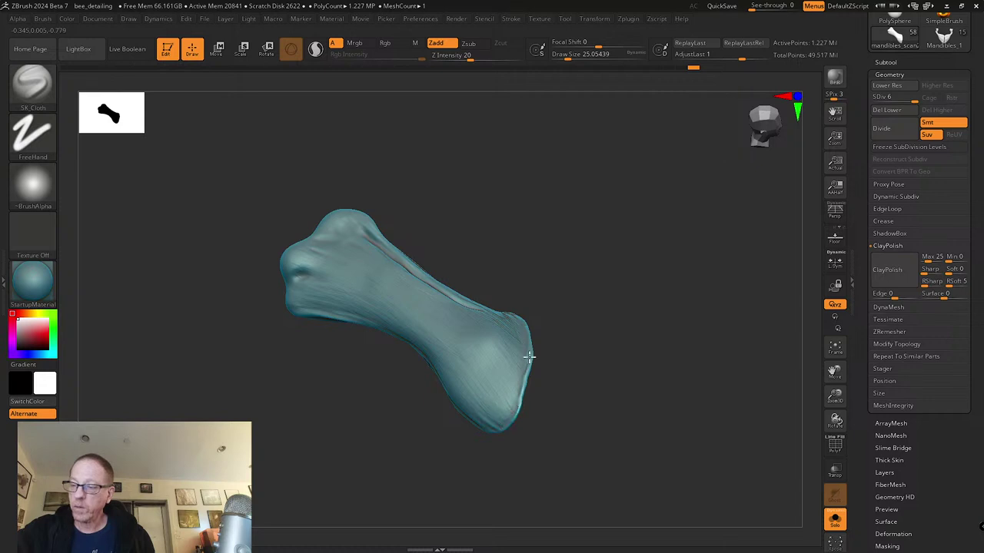
pyautogui.moveTo(547, 357); pyautogui.dragTo(544, 381)
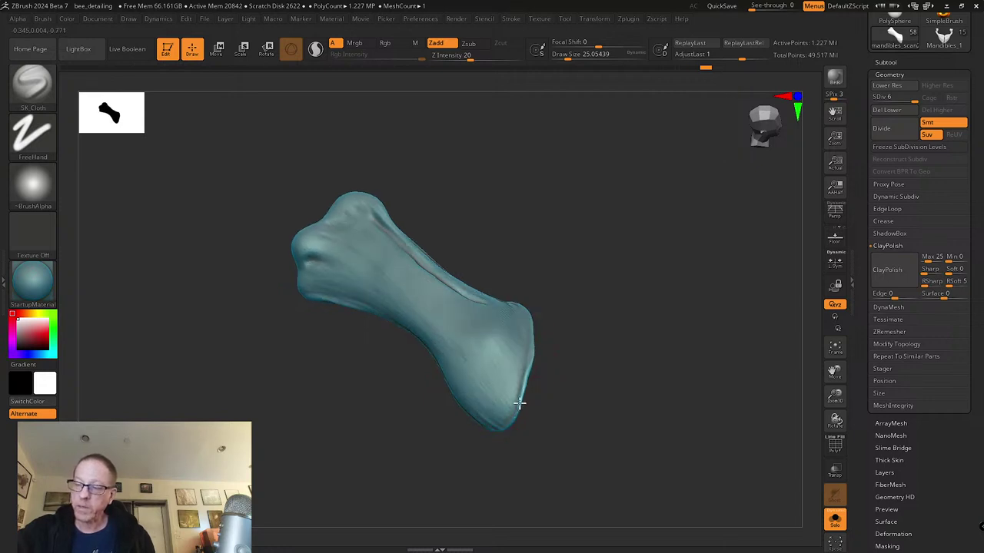
pyautogui.moveTo(558, 299); pyautogui.dragTo(512, 364)
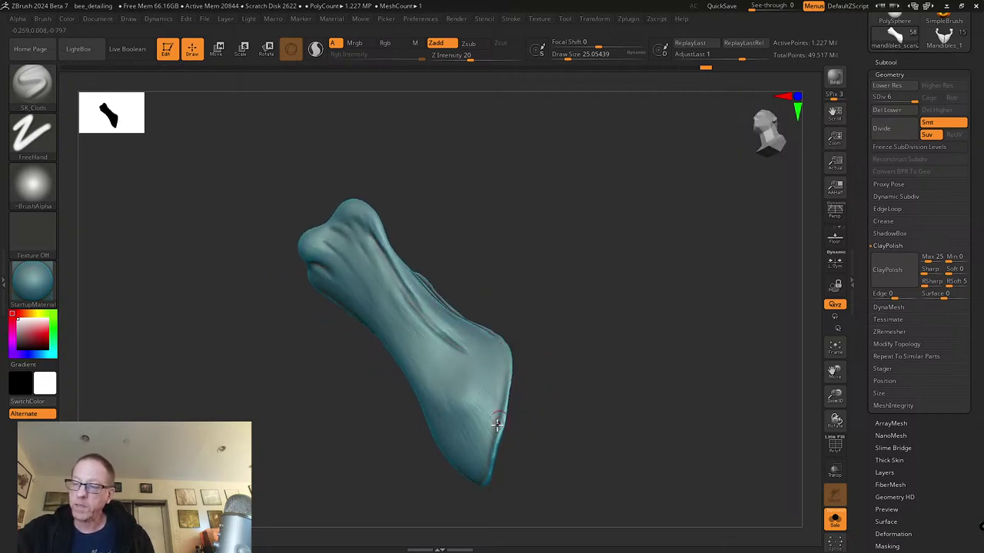
pyautogui.moveTo(507, 428); pyautogui.dragTo(541, 377)
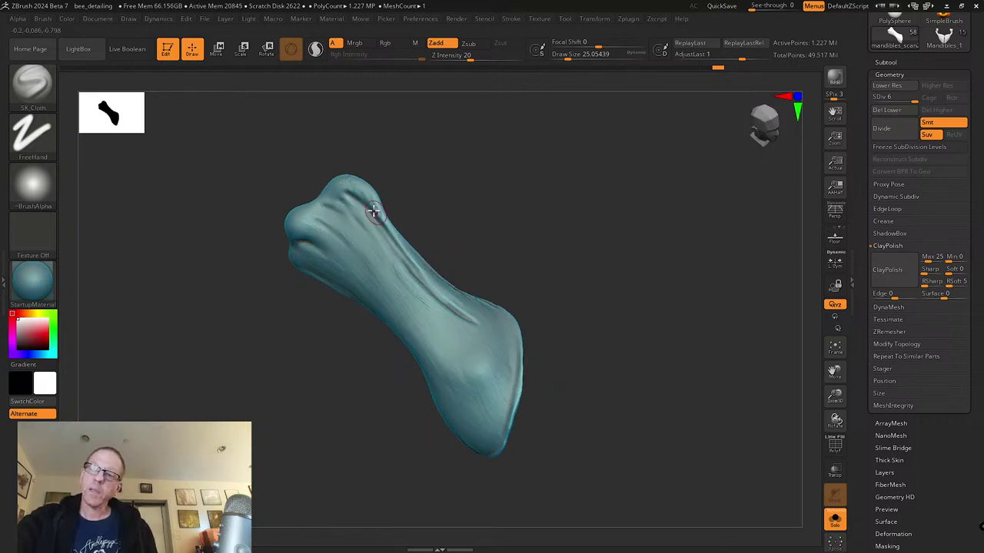
pyautogui.moveTo(362, 205)
pyautogui.mouseDown()
pyautogui.moveTo(332, 187)
pyautogui.moveTo(367, 214)
pyautogui.moveTo(325, 205)
pyautogui.moveTo(371, 223)
pyautogui.mouseUp()
# Step: Using the Move brush at draw size 64.88, pull out the corner of the biting end and reshape its rim down to the tip
pyautogui.moveTo(492, 255)
pyautogui.keyDown('alt'); pyautogui.mouseDown()
pyautogui.moveTo(472, 242)
pyautogui.moveTo(507, 307)
pyautogui.mouseUp(); pyautogui.keyUp('alt')
pyautogui.click(30, 81)
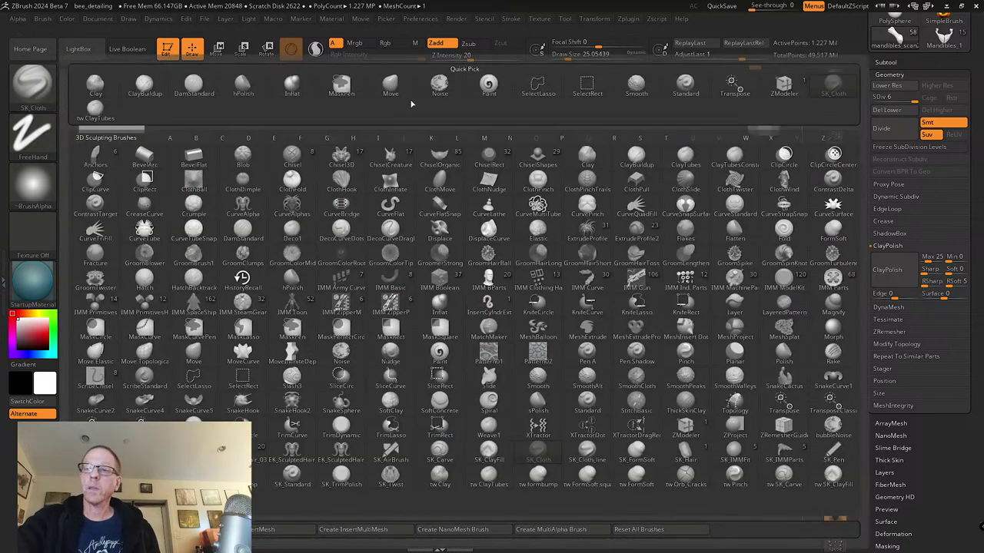
pyautogui.click(391, 86)
pyautogui.press('s')
pyautogui.moveTo(548, 300); pyautogui.dragTo(541, 300)
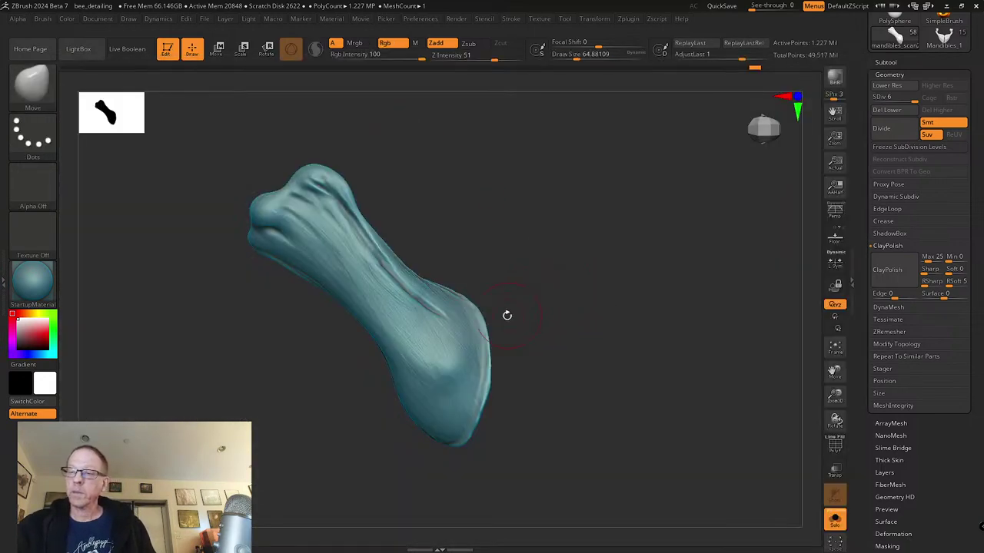
pyautogui.moveTo(484, 318)
pyautogui.mouseDown()
pyautogui.moveTo(492, 333)
pyautogui.moveTo(494, 318)
pyautogui.moveTo(492, 382)
pyautogui.moveTo(486, 375)
pyautogui.mouseUp()
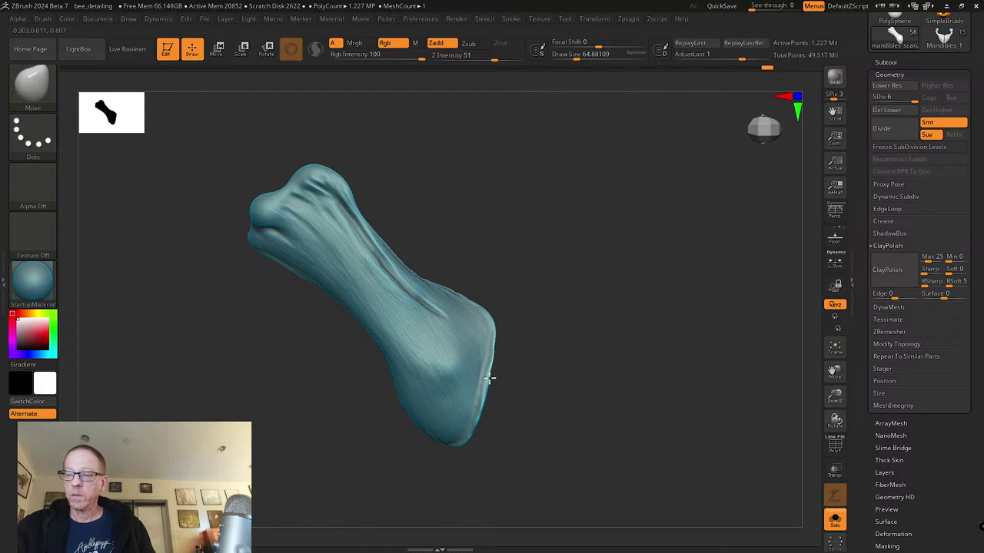
pyautogui.moveTo(505, 438)
pyautogui.mouseDown()
pyautogui.moveTo(501, 398)
pyautogui.moveTo(459, 410)
pyautogui.moveTo(472, 407)
pyautogui.mouseUp()
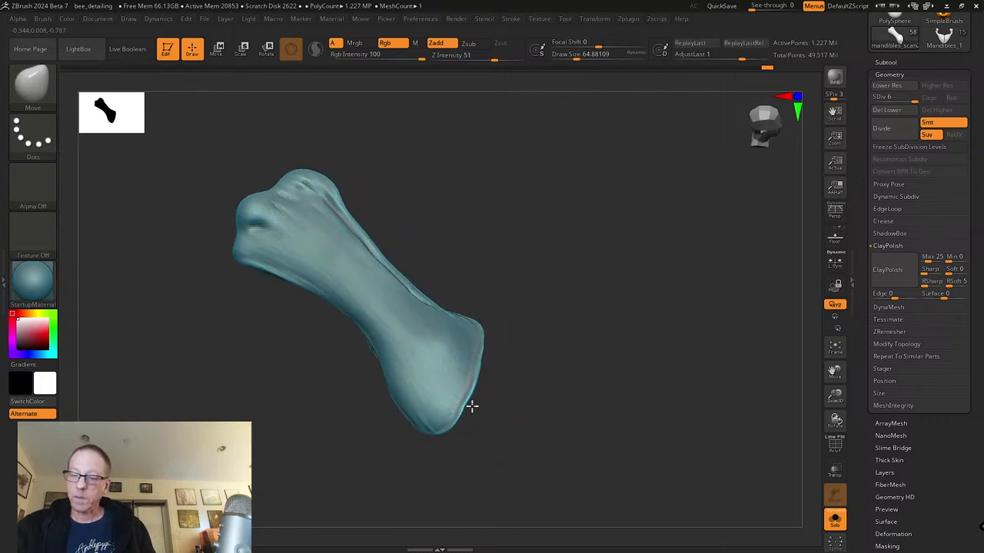
pyautogui.moveTo(437, 435)
pyautogui.mouseDown()
pyautogui.moveTo(465, 411)
pyautogui.moveTo(476, 360)
pyautogui.moveTo(512, 395)
pyautogui.moveTo(527, 349)
pyautogui.moveTo(457, 292)
pyautogui.mouseUp()
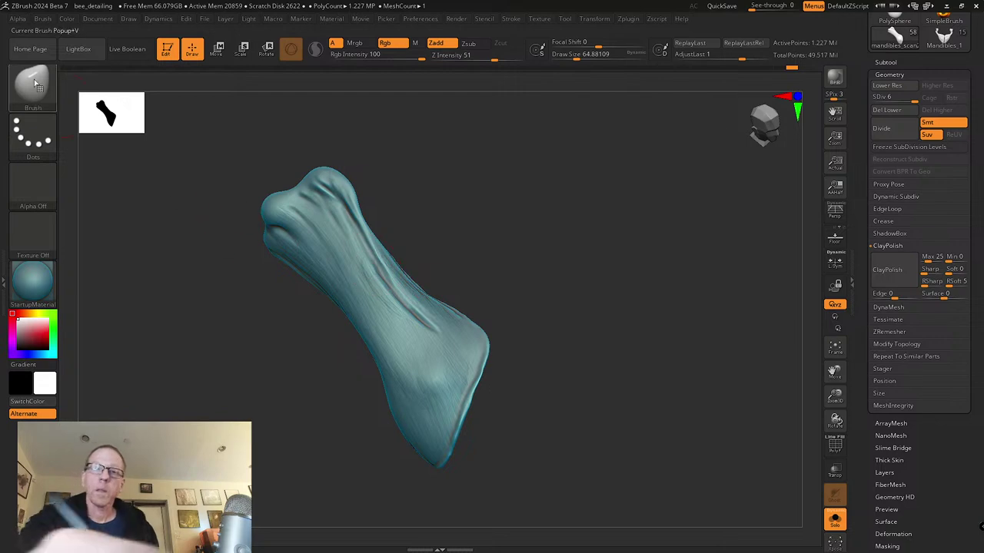
# Step: With tw ClayTubes at draw size 36.93, lay lengthwise streaks over the grooves in the middle of the shaft
pyautogui.press('b')
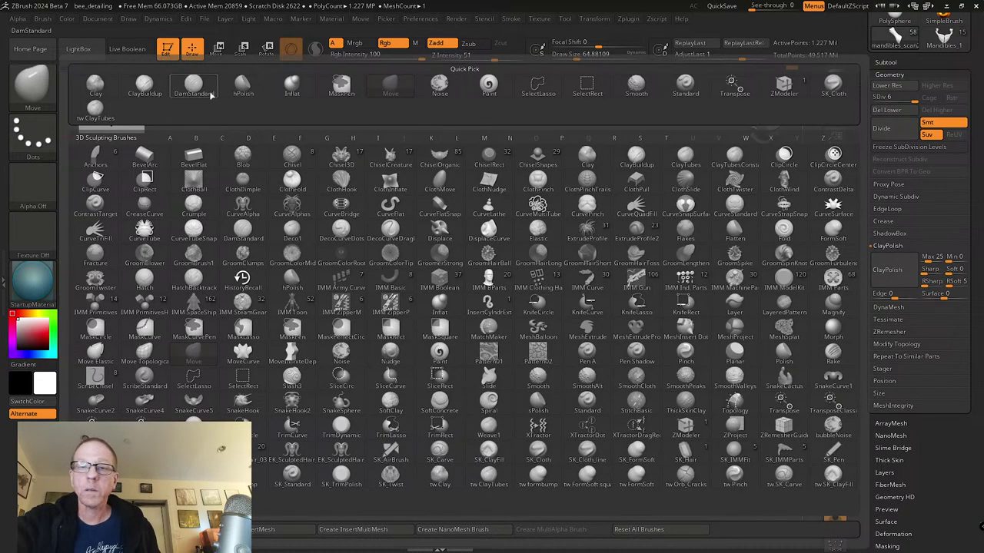
pyautogui.click(100, 113)
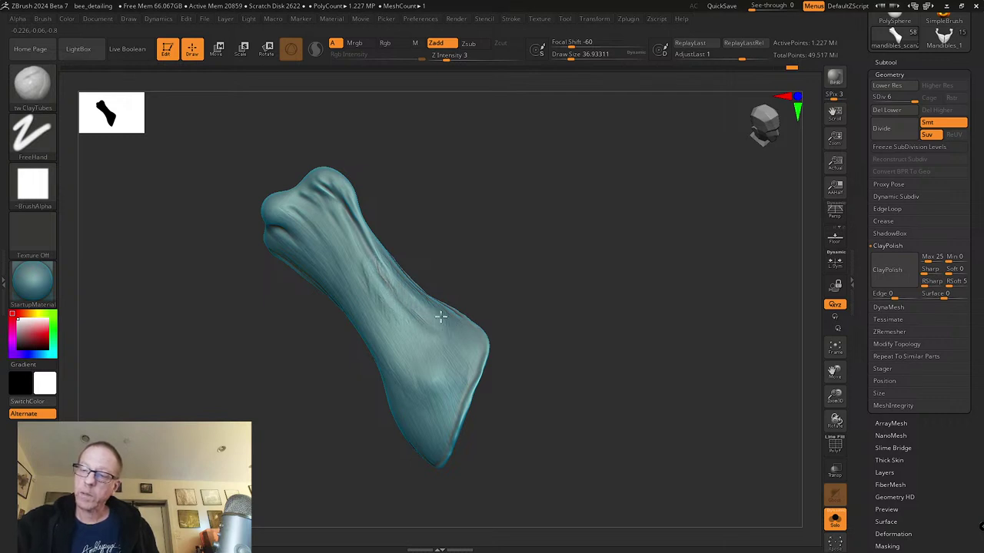
pyautogui.moveTo(362, 267); pyautogui.dragTo(372, 294)
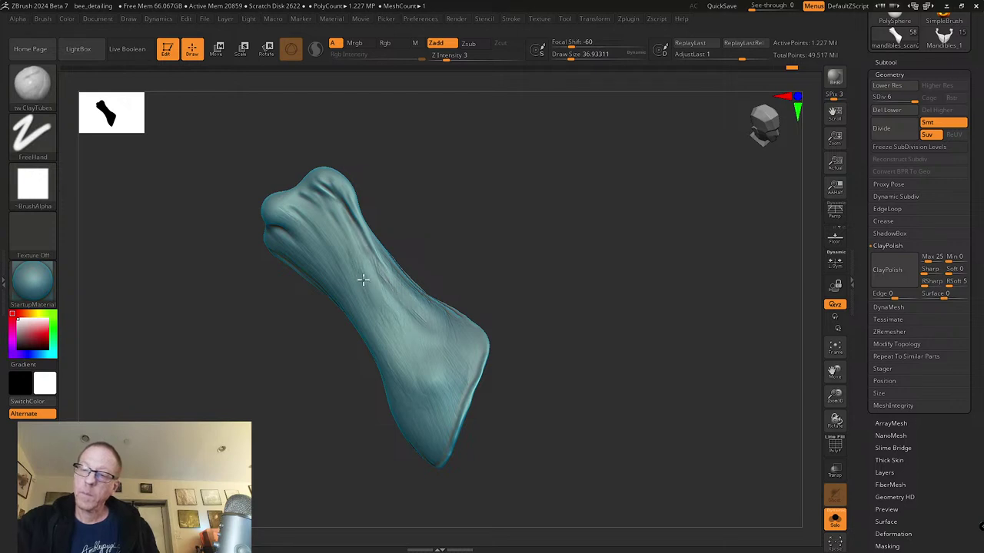
# Step: Step back and forth through the last strokes, and streak the shaft lengthwise from the base knobs towards the biting end
pyautogui.hotkey('ctrl', 'z')
pyautogui.hotkey('ctrl', 'z')
pyautogui.hotkey('ctrl', 'z')
pyautogui.hotkey('ctrl', 'z')
pyautogui.hotkey('ctrl', 'shift', 'z')
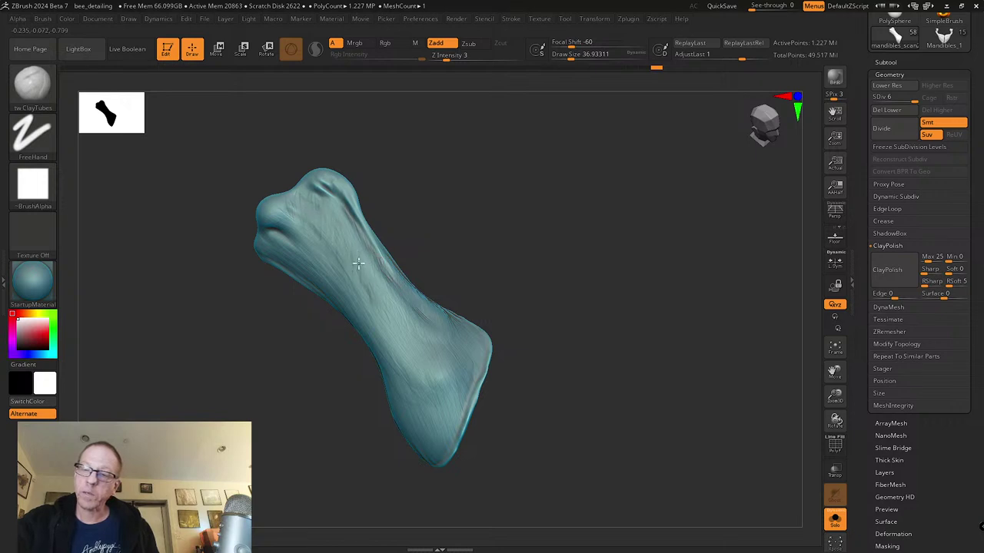
pyautogui.moveTo(405, 255); pyautogui.dragTo(377, 255)
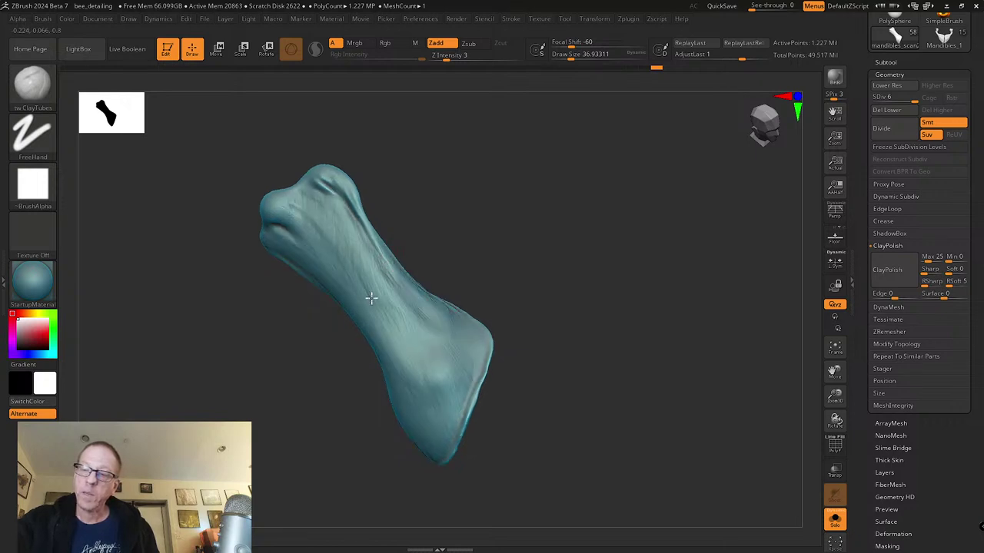
pyautogui.hotkey('ctrl', 'shift', 'z')
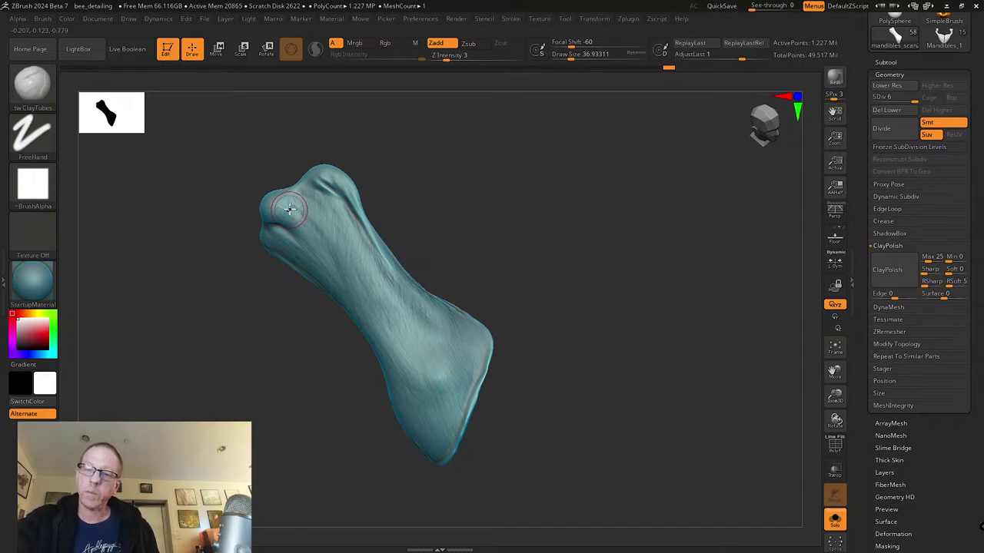
# Step: Set the draw size to 21.62 and add finer streaks around the base of the middle knob
pyautogui.moveTo(288, 205); pyautogui.dragTo(294, 202, button='right')
pyautogui.press('s')
pyautogui.moveTo(292, 202); pyautogui.dragTo(288, 203)
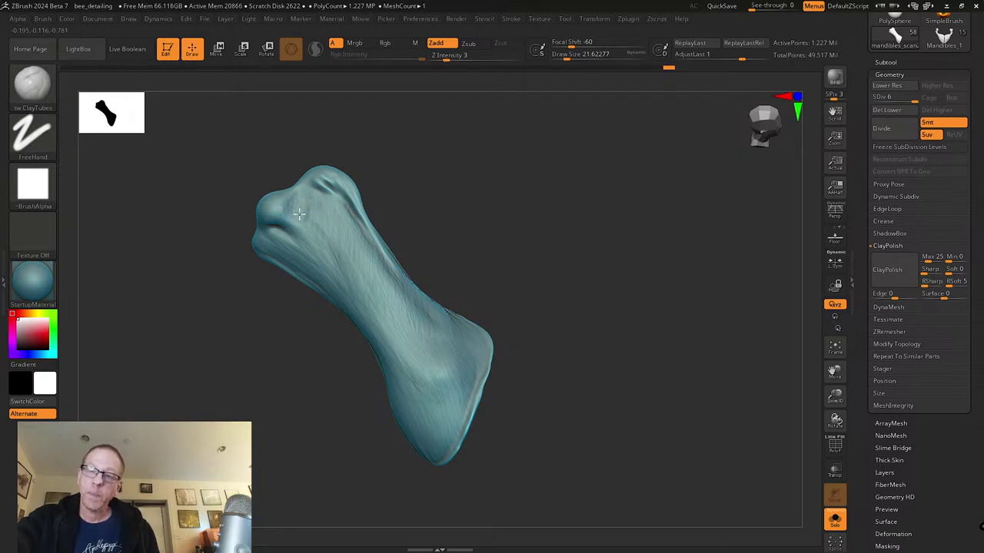
pyautogui.click(628, 19)
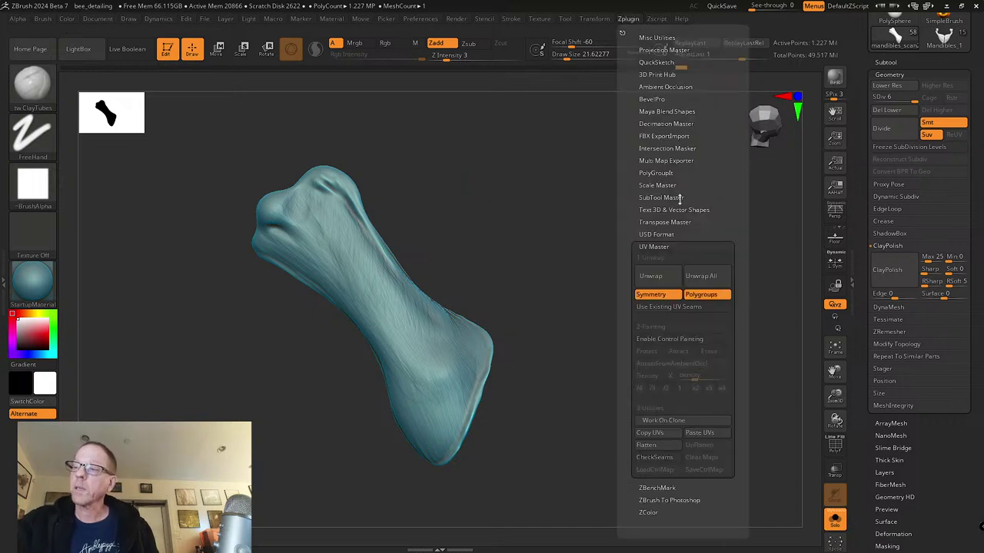
pyautogui.click(660, 246)
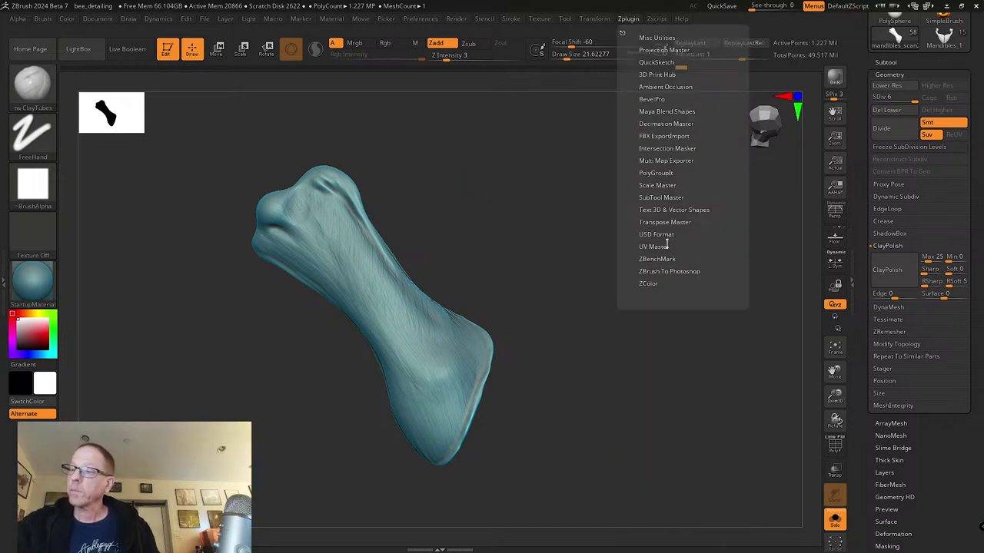
pyautogui.click(661, 197)
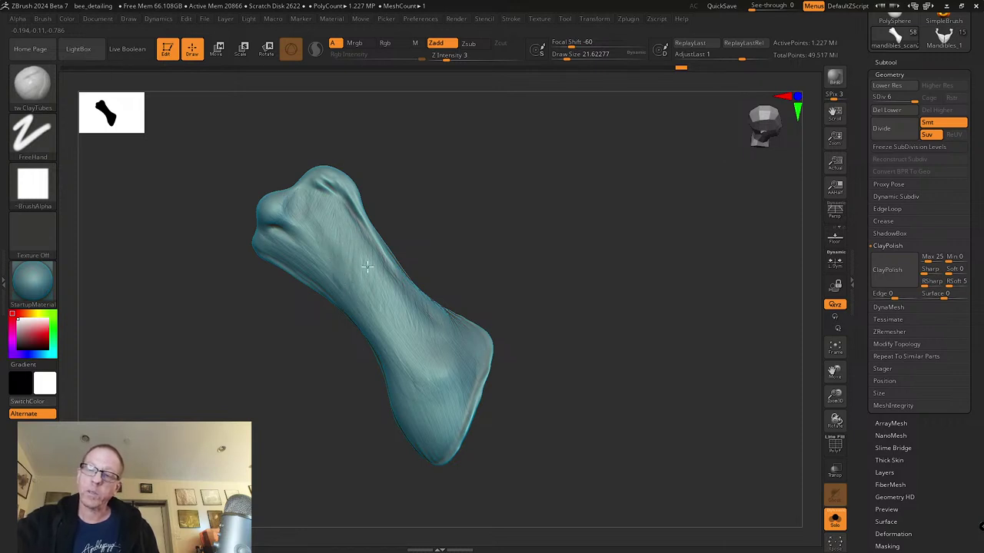
# Step: Add fine lengthwise streaks below the base knobs and down the shaft's faces
pyautogui.moveTo(309, 245); pyautogui.dragTo(318, 217, button='right')
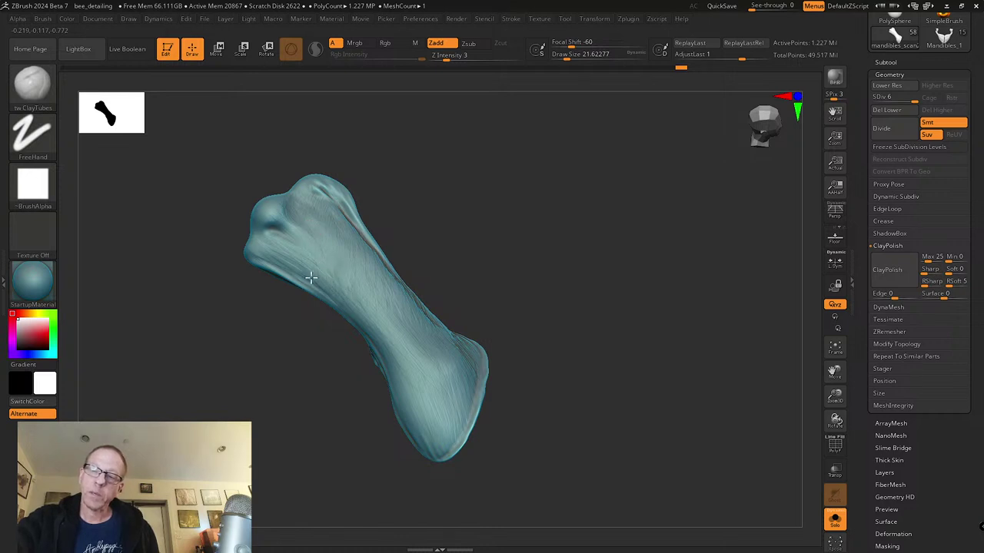
pyautogui.moveTo(463, 220); pyautogui.dragTo(358, 261, button='right')
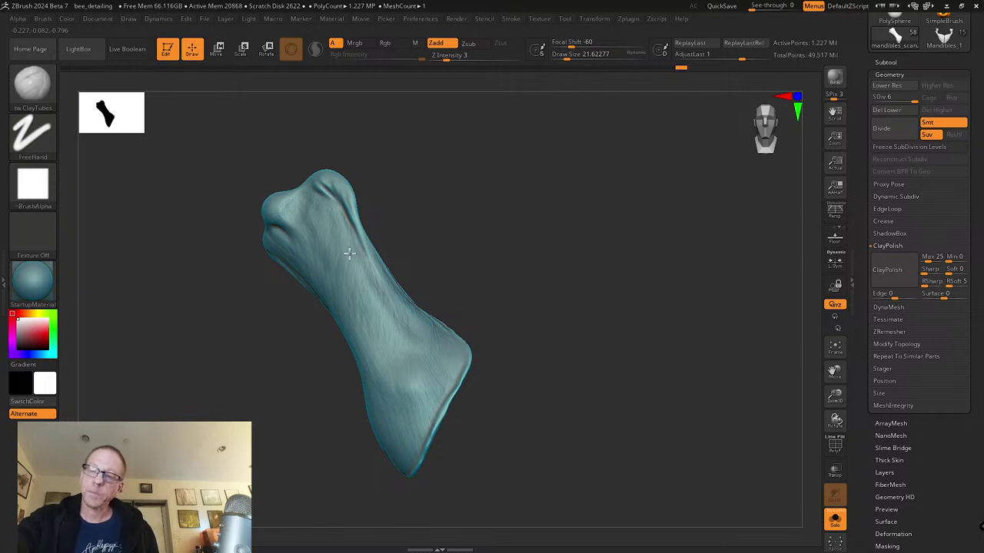
pyautogui.moveTo(399, 319); pyautogui.dragTo(450, 239, button='right')
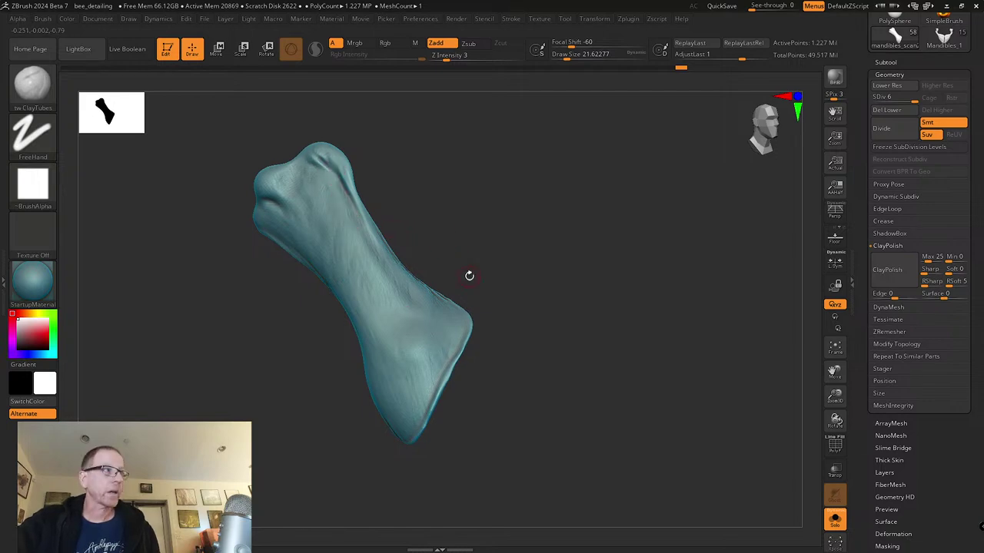
# Step: With the SK_Cloth brush, undo a first short stroke and carve one long groove from the base knob down the shaft to the tip
pyautogui.moveTo(468, 276); pyautogui.dragTo(428, 239, button='right')
pyautogui.click(32, 83)
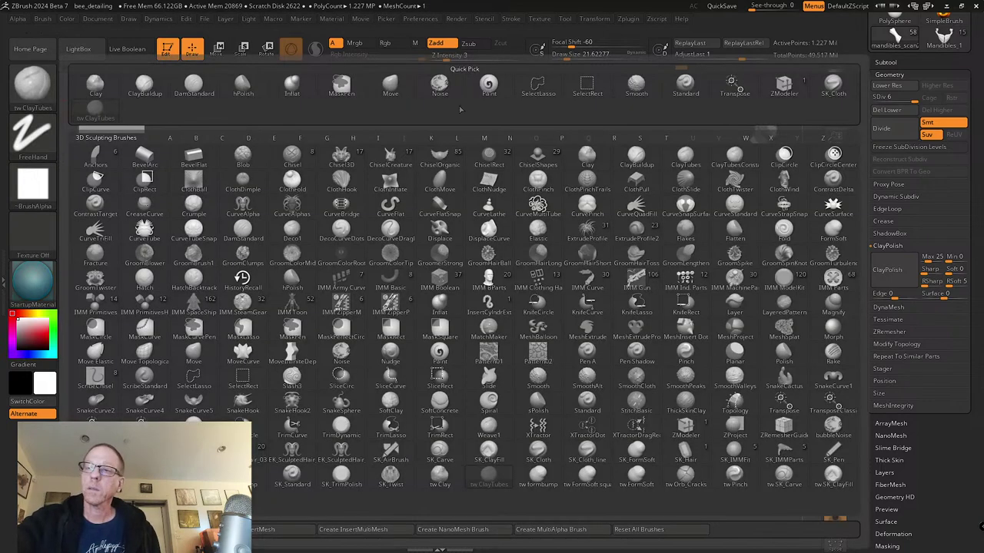
pyautogui.click(835, 86)
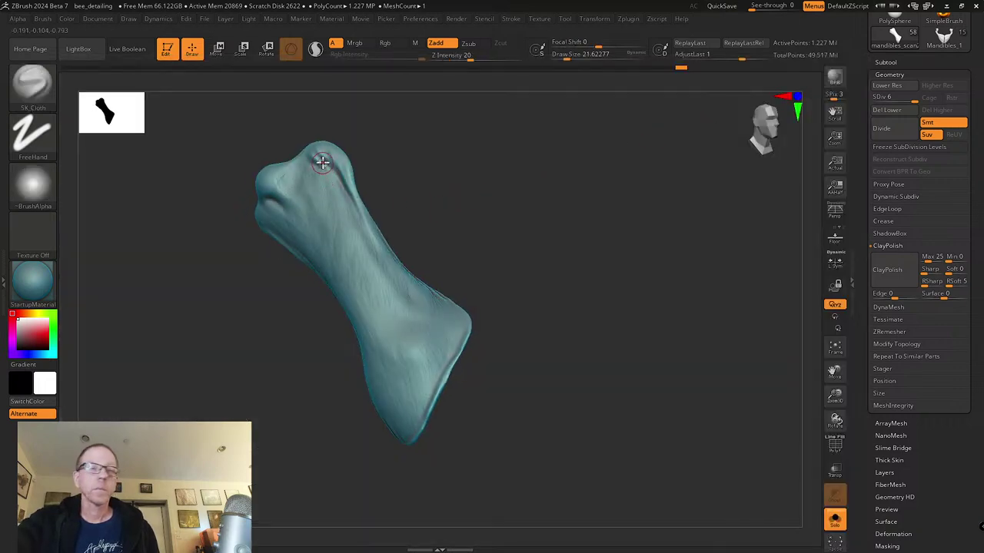
pyautogui.moveTo(326, 162); pyautogui.dragTo(362, 253)
pyautogui.hotkey('ctrl', 'z')
pyautogui.moveTo(327, 167)
pyautogui.mouseDown()
pyautogui.moveTo(364, 262)
pyautogui.moveTo(396, 440)
pyautogui.mouseUp()
pyautogui.moveTo(488, 434); pyautogui.dragTo(497, 423)
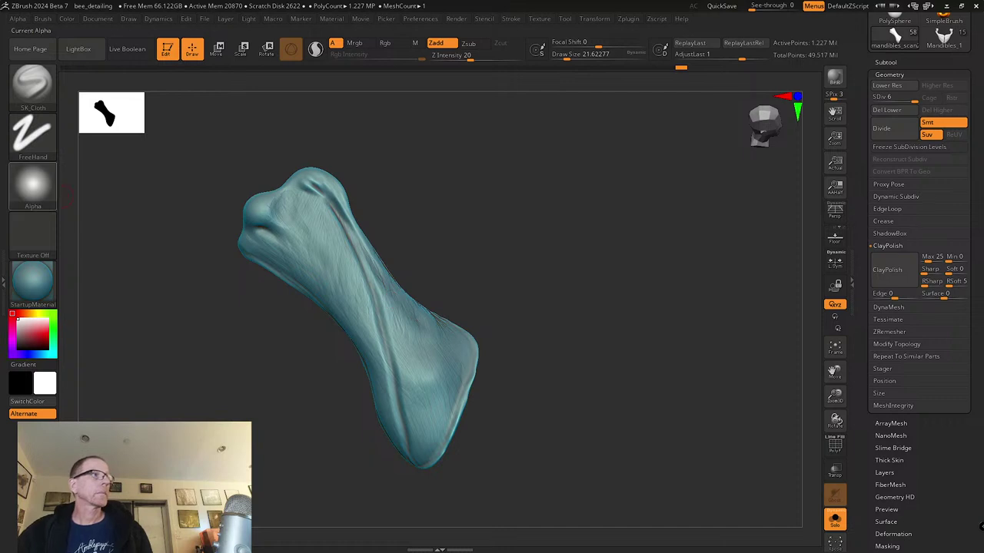
# Step: Check the mandible reference photo, and reshape the shaft's concave edge and flared corner with the Move brush at draw sizes 93.69 and 48.65
pyautogui.moveTo(1, 192); pyautogui.dragTo(274, 206, button='right')
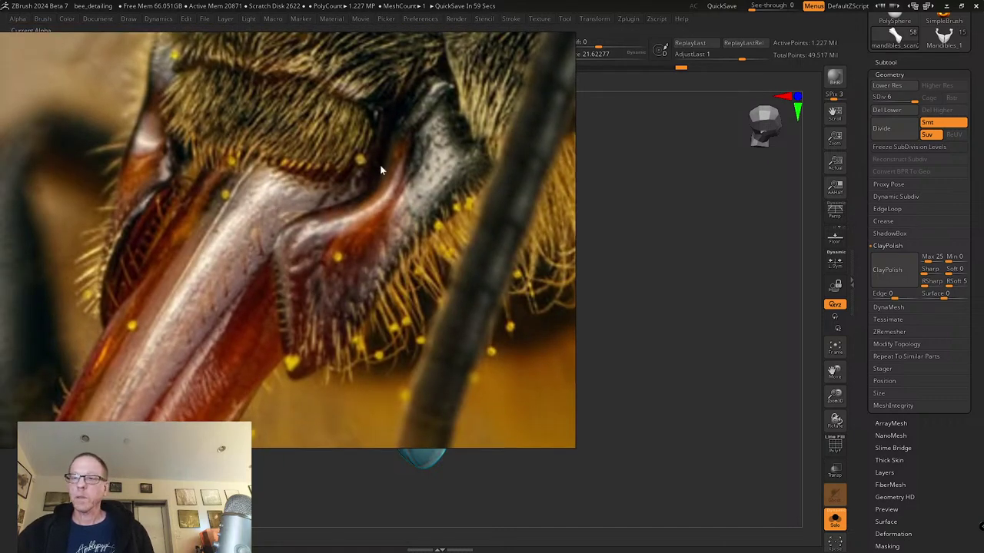
pyautogui.moveTo(398, 244); pyautogui.dragTo(1, 185, button='right')
pyautogui.moveTo(589, 358); pyautogui.dragTo(445, 258)
pyautogui.click(33, 87)
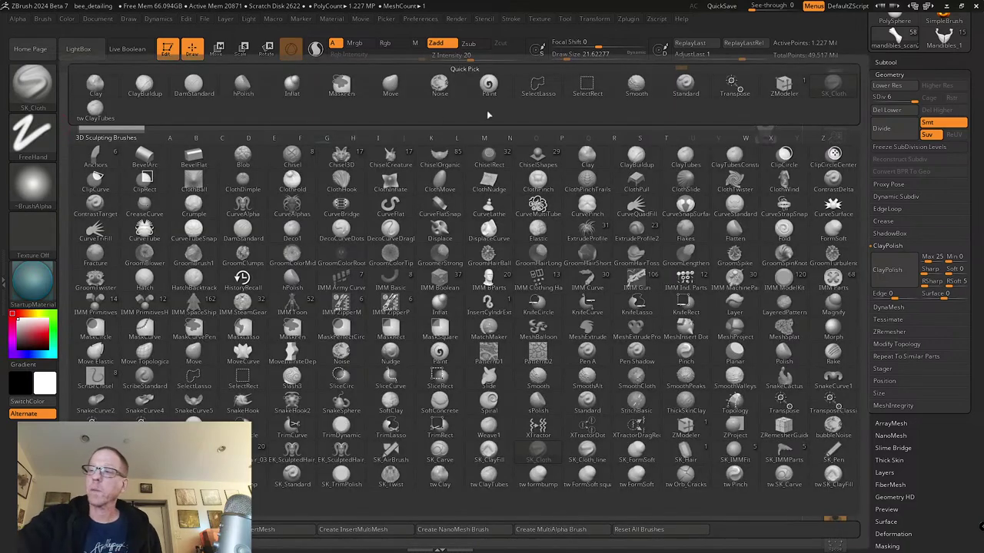
pyautogui.click(396, 87)
pyautogui.press('s')
pyautogui.moveTo(508, 282)
pyautogui.mouseDown()
pyautogui.moveTo(523, 282)
pyautogui.moveTo(514, 272)
pyautogui.mouseUp()
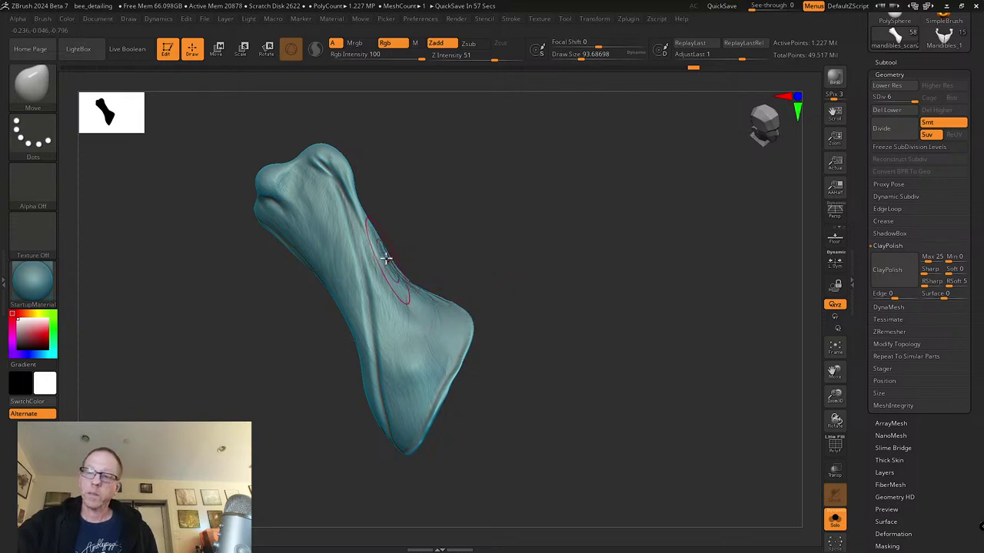
pyautogui.moveTo(377, 239); pyautogui.dragTo(375, 240)
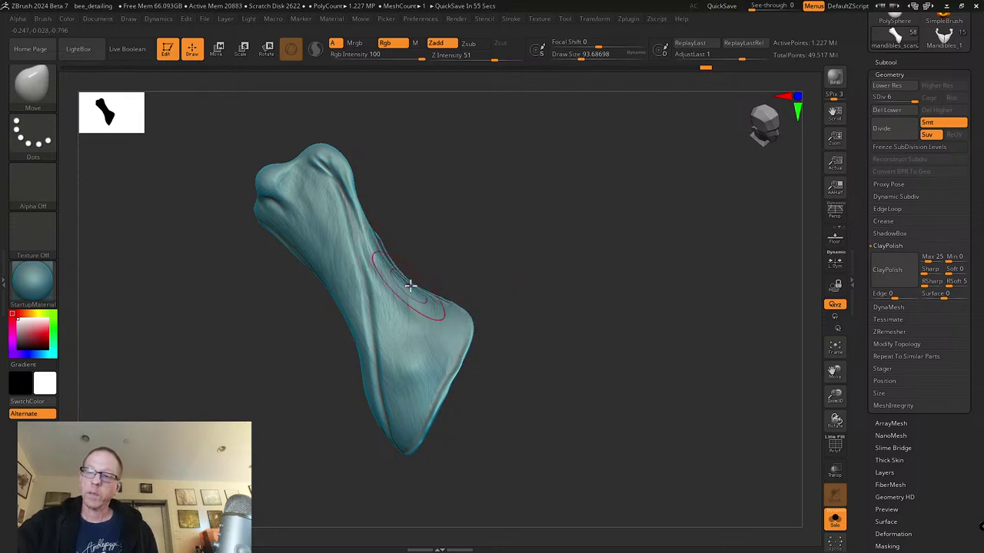
pyautogui.press('s')
pyautogui.moveTo(476, 312); pyautogui.dragTo(468, 323)
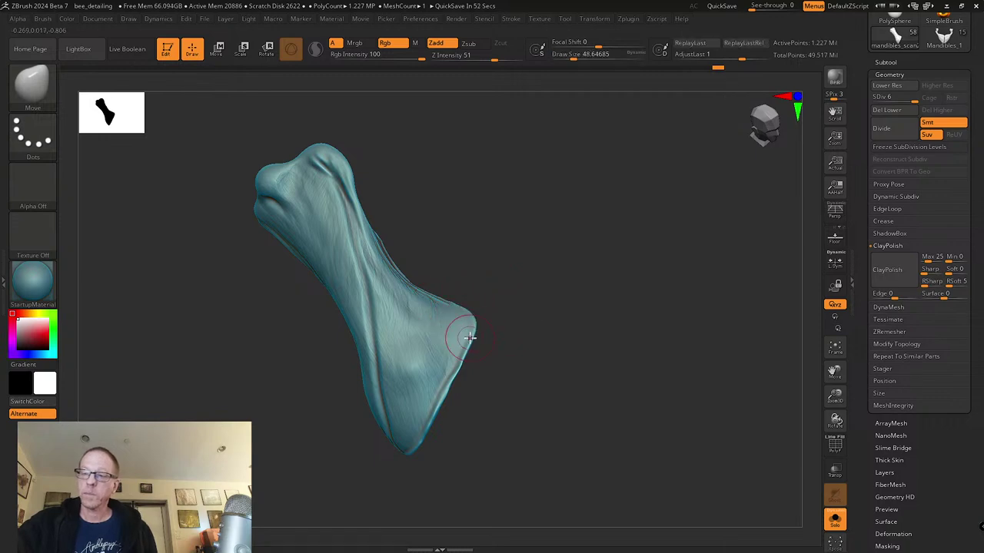
# Step: With tw ClayTubes at draw size 26.87, lay fine streaks along the biting edge and across the hollow face of the flared end
pyautogui.click(32, 77)
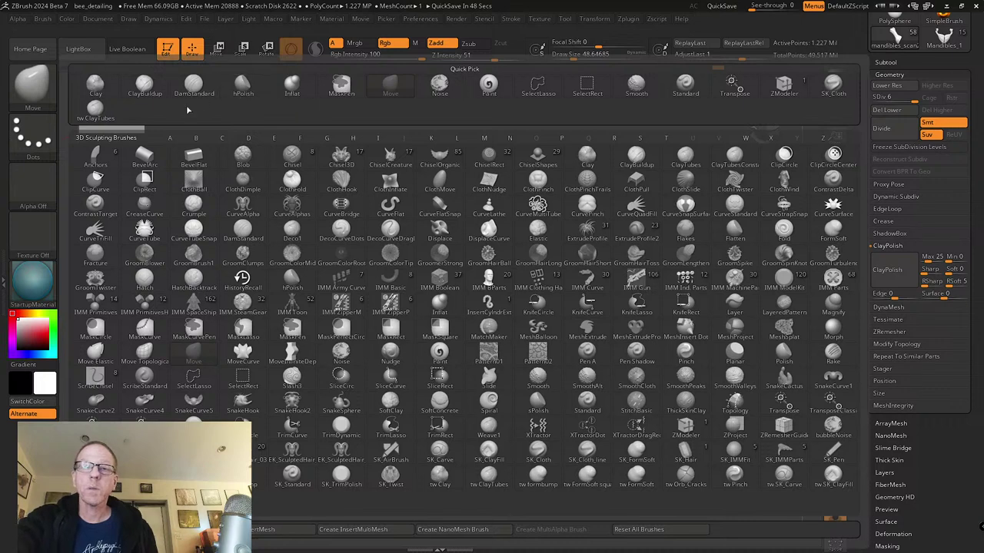
pyautogui.click(96, 108)
pyautogui.press('s')
pyautogui.moveTo(442, 244); pyautogui.dragTo(439, 245)
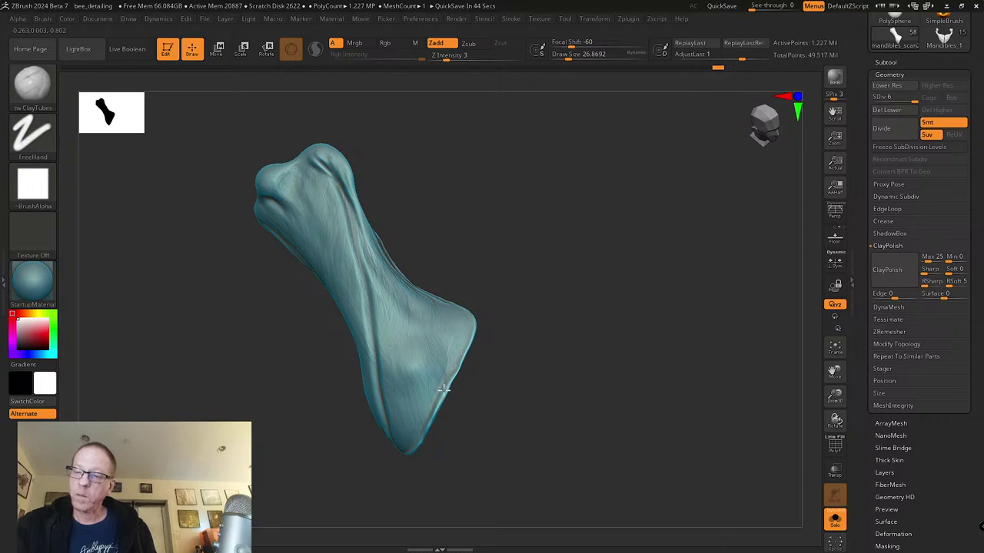
pyautogui.moveTo(510, 346)
pyautogui.mouseDown()
pyautogui.moveTo(435, 341)
pyautogui.moveTo(412, 392)
pyautogui.mouseUp()
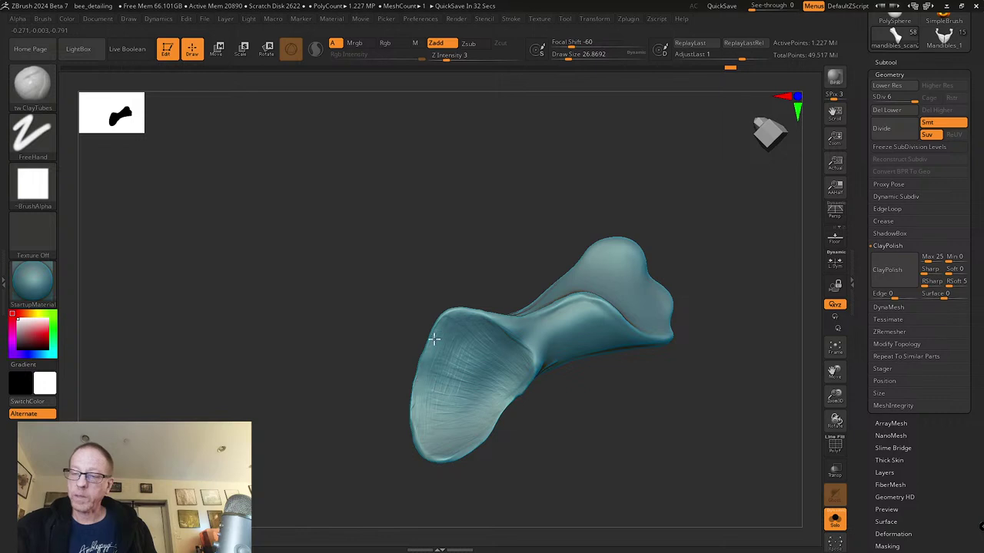
pyautogui.moveTo(429, 361); pyautogui.dragTo(517, 429)
pyautogui.moveTo(538, 364); pyautogui.dragTo(549, 369)
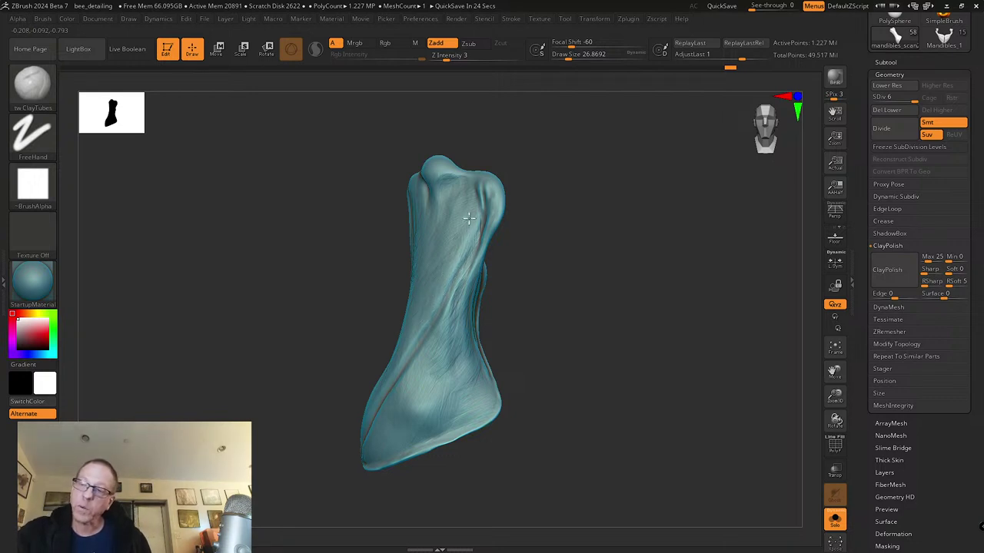
# Step: Streak the shaft lengthwise from the base knobs down to the flared end and along the diagonal groove, aborting the project auto-save
pyautogui.moveTo(426, 323); pyautogui.dragTo(426, 294, button='right')
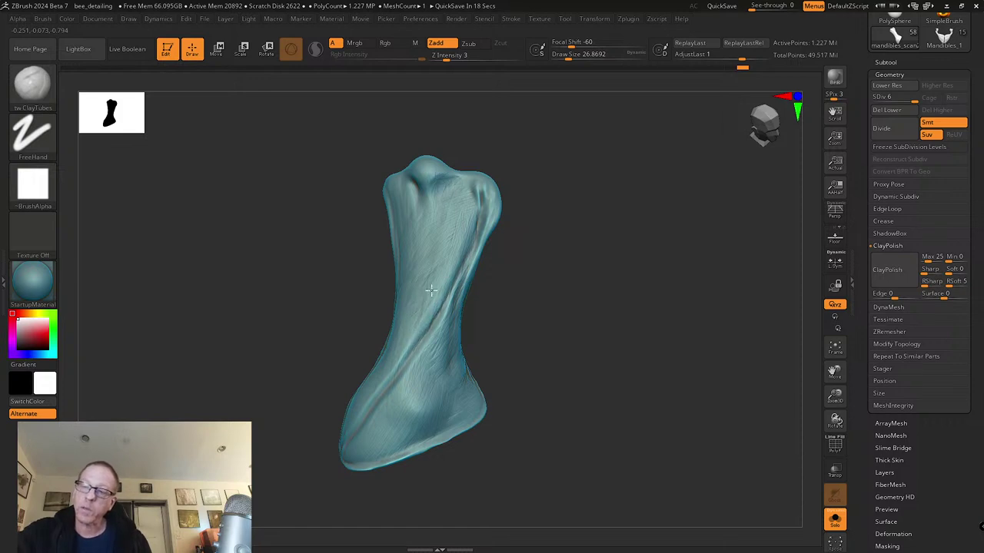
pyautogui.moveTo(386, 356)
pyautogui.mouseDown(button='right')
pyautogui.moveTo(410, 334)
pyautogui.moveTo(372, 413)
pyautogui.mouseUp(button='right')
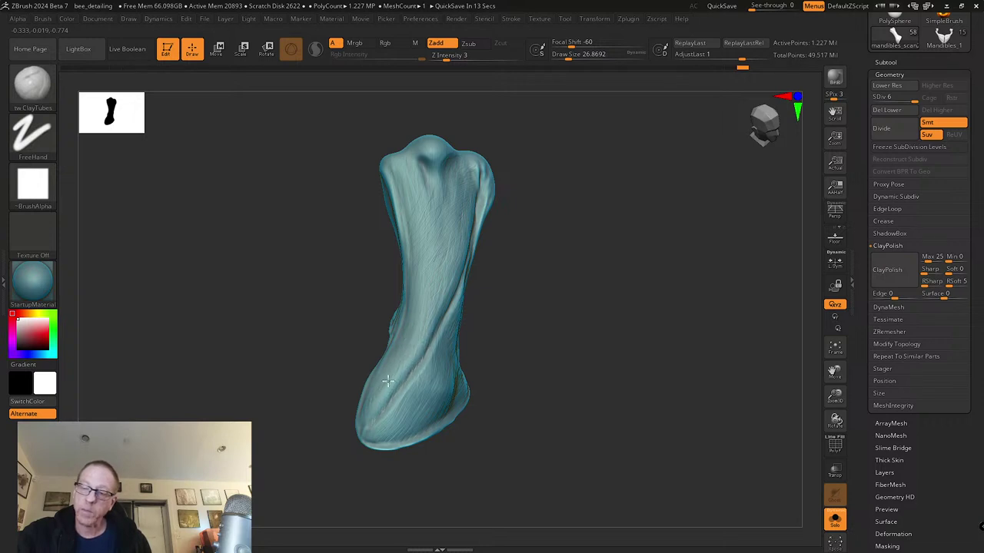
pyautogui.moveTo(367, 428); pyautogui.dragTo(417, 340, button='right')
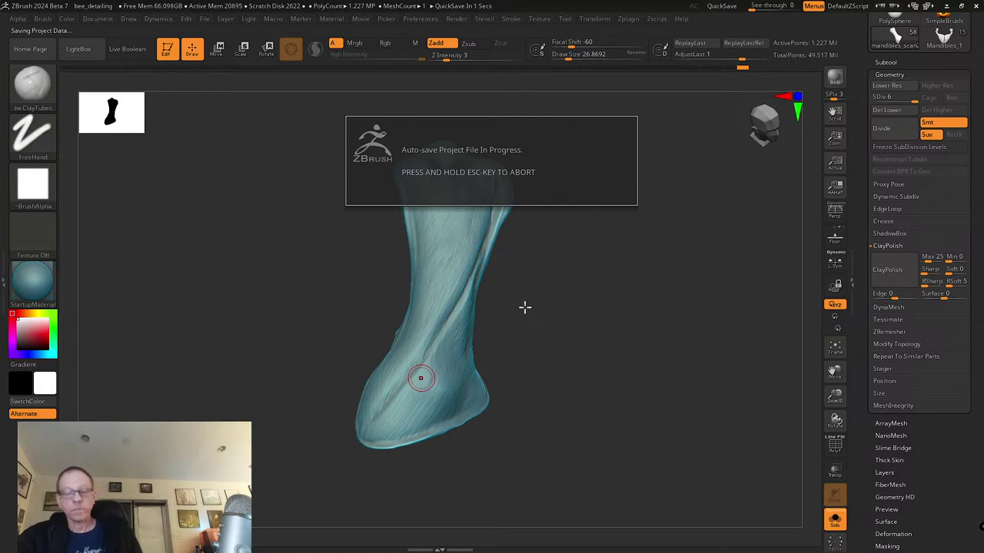
pyautogui.press('Escape')
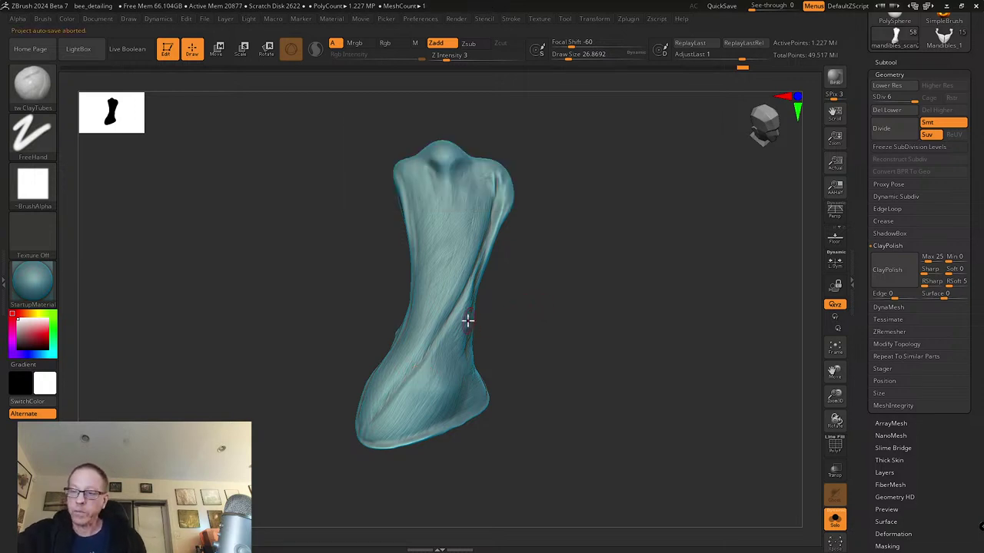
pyautogui.moveTo(464, 297); pyautogui.dragTo(451, 309)
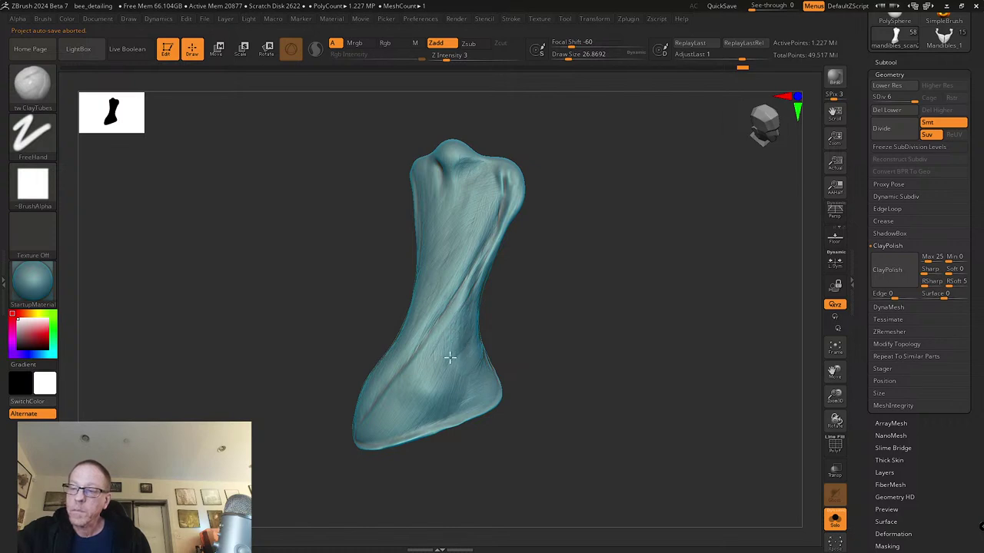
pyautogui.moveTo(430, 351); pyautogui.dragTo(422, 362, button='right')
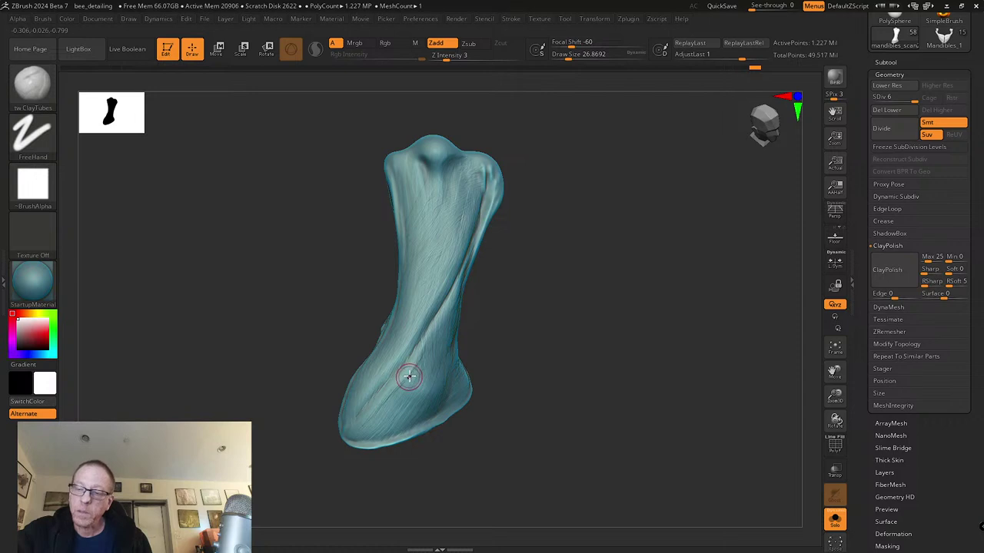
pyautogui.moveTo(407, 377); pyautogui.dragTo(395, 393, button='right')
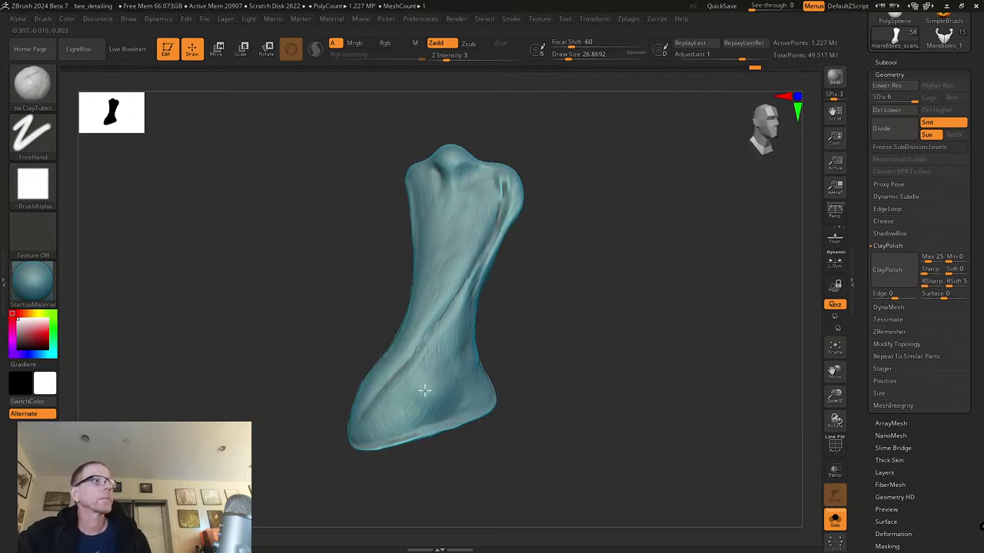
# Step: Soften the streaks along the shaft and flared end with the Smooth brush at draw size 56.47
pyautogui.moveTo(513, 345)
pyautogui.keyDown('alt'); pyautogui.mouseDown(button='right')
pyautogui.moveTo(504, 329)
pyautogui.moveTo(514, 344)
pyautogui.mouseUp(button='right'); pyautogui.keyUp('alt')
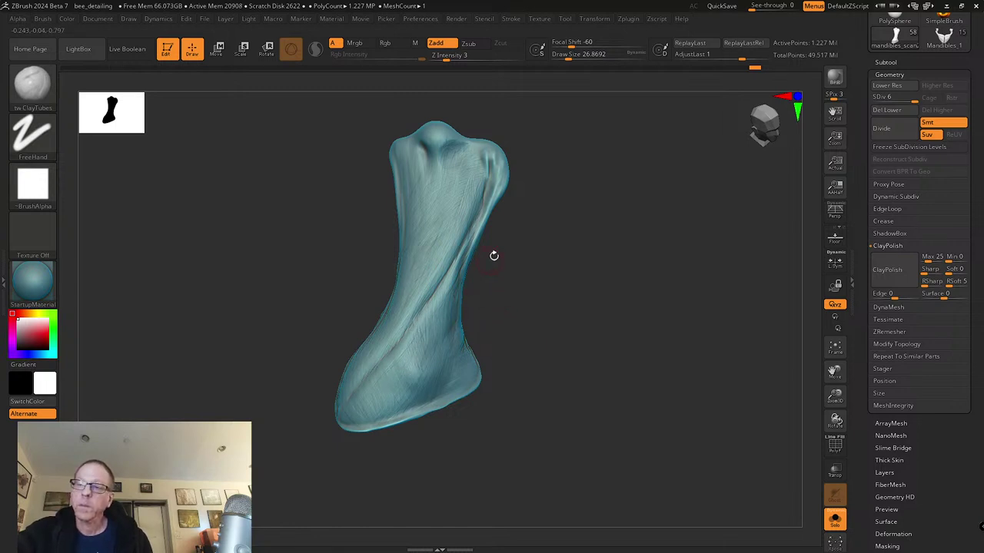
pyautogui.keyDown('alt'); pyautogui.moveTo(485, 268); pyautogui.dragTo(475, 346, button='right'); pyautogui.keyUp('alt')
pyautogui.press('s')
pyautogui.moveTo(453, 255); pyautogui.dragTo(461, 255)
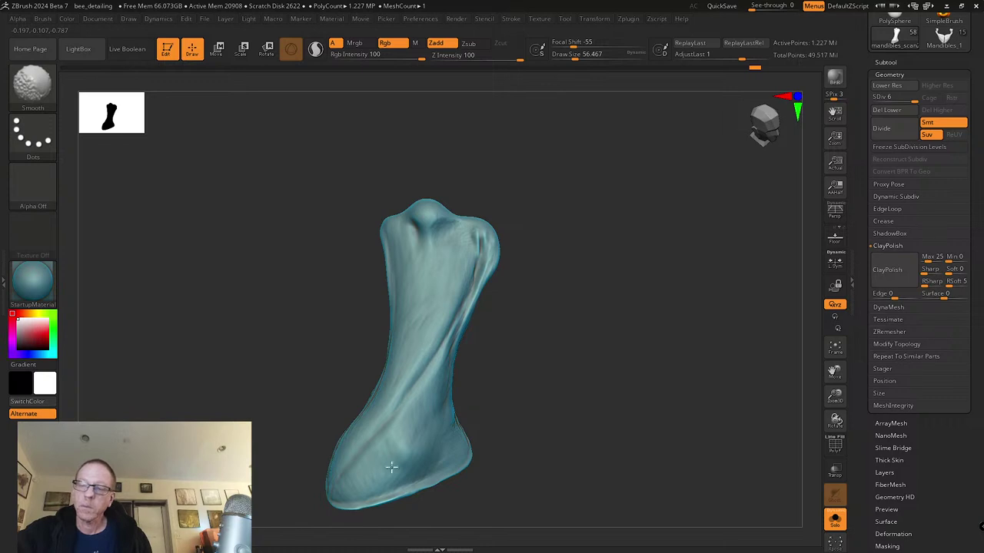
pyautogui.keyDown('alt'); pyautogui.moveTo(491, 378); pyautogui.dragTo(484, 333); pyautogui.keyUp('alt')
pyautogui.keyDown('shift'); pyautogui.moveTo(410, 369); pyautogui.dragTo(376, 368); pyautogui.keyUp('shift')
pyautogui.moveTo(376, 367)
pyautogui.mouseDown(button='right')
pyautogui.moveTo(400, 415)
pyautogui.moveTo(495, 341)
pyautogui.moveTo(370, 309)
pyautogui.mouseUp(button='right')
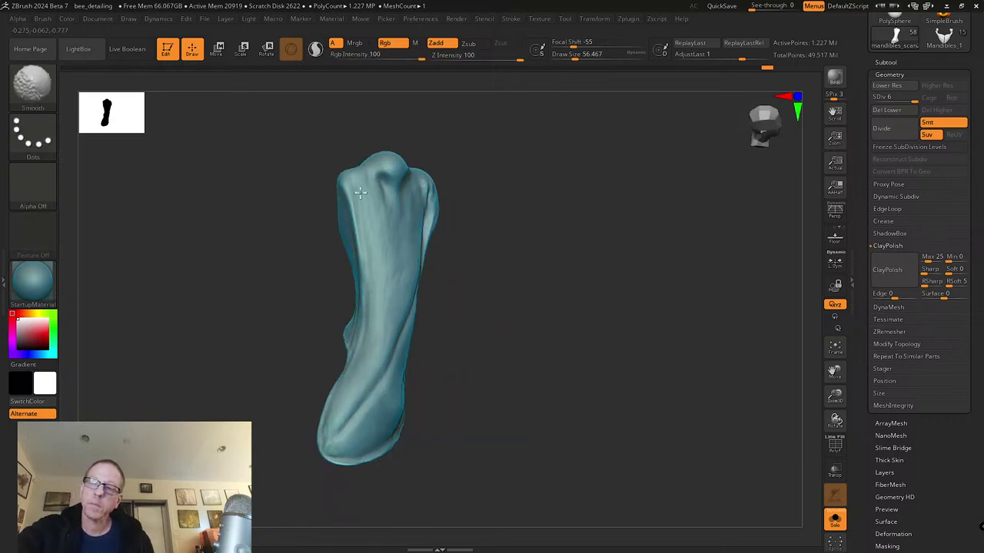
# Step: With SK_Cloth at draw size 25.05, carve lengthwise grooves down the shaft from the small outer base knob, softening their upper ends
pyautogui.press('s')
pyautogui.moveTo(435, 225); pyautogui.dragTo(423, 225)
pyautogui.press('b')
pyautogui.press('Escape')
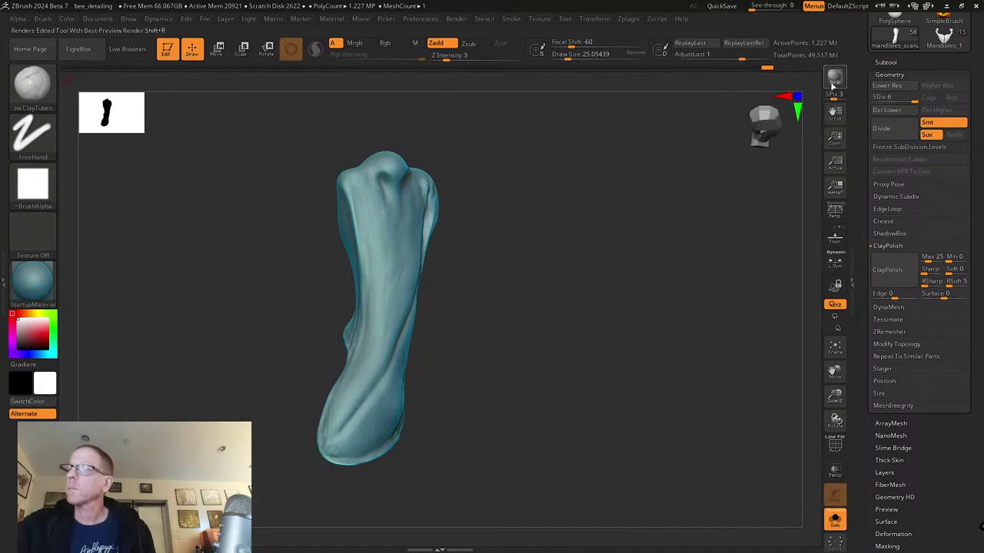
pyautogui.click(34, 88)
pyautogui.click(830, 90)
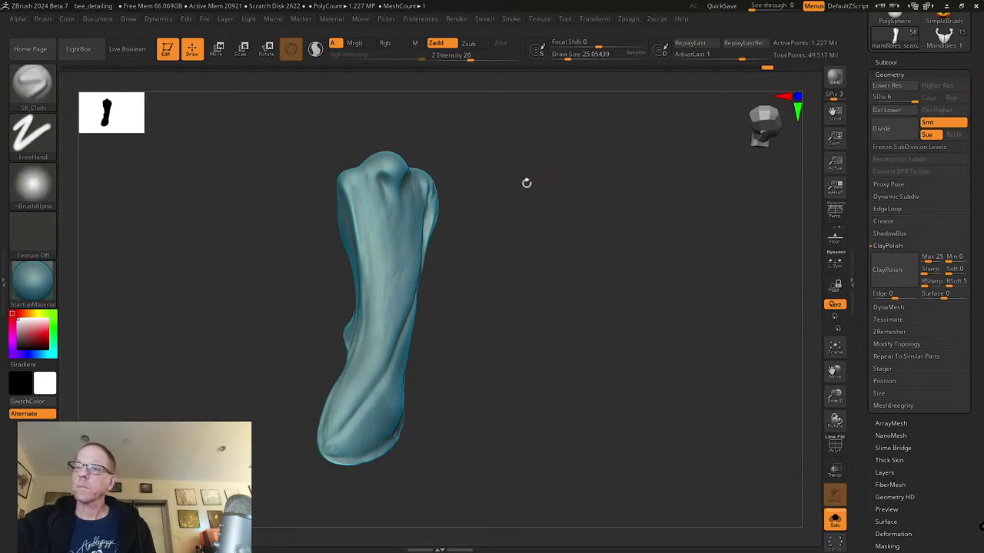
pyautogui.moveTo(358, 188); pyautogui.dragTo(377, 301)
pyautogui.moveTo(352, 213); pyautogui.dragTo(364, 211, button='right')
pyautogui.moveTo(361, 196); pyautogui.dragTo(368, 221)
pyautogui.press('shift')
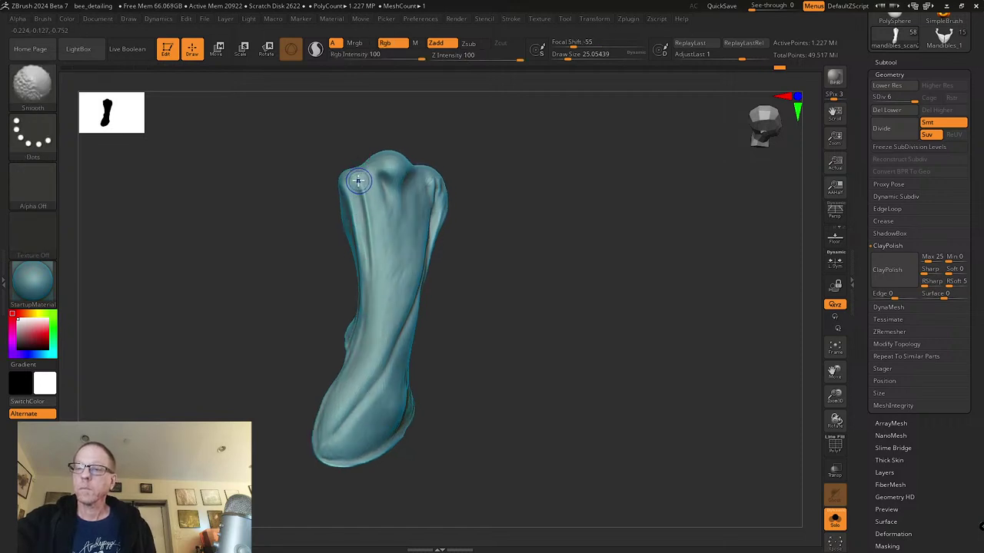
# Step: Carve a lengthwise groove below the middle base knob, and smooth it and the groove on the neighbouring large knob
pyautogui.moveTo(365, 216); pyautogui.dragTo(375, 213, button='right')
pyautogui.moveTo(382, 185); pyautogui.dragTo(392, 273)
pyautogui.keyDown('shift'); pyautogui.moveTo(392, 203); pyautogui.dragTo(390, 220); pyautogui.keyUp('shift')
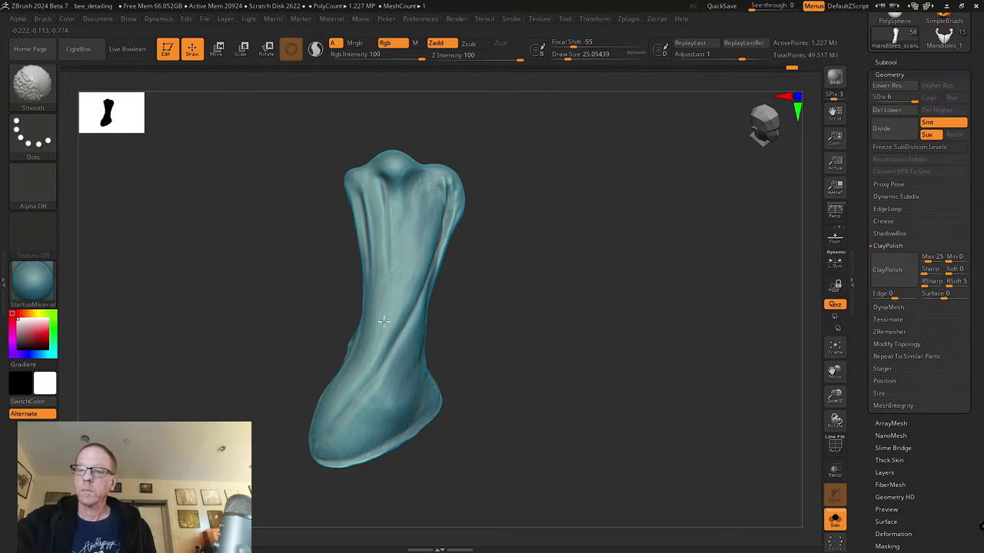
pyautogui.moveTo(404, 358); pyautogui.dragTo(437, 357, button='right')
pyautogui.moveTo(447, 206)
pyautogui.keyDown('shift'); pyautogui.mouseDown()
pyautogui.moveTo(451, 176)
pyautogui.moveTo(439, 182)
pyautogui.mouseUp(); pyautogui.keyUp('shift')
# Step: Set the SK_Cloth draw size to 14.2, and cut fine grooves beside the large base knob and down the shaft's concave side
pyautogui.press('s')
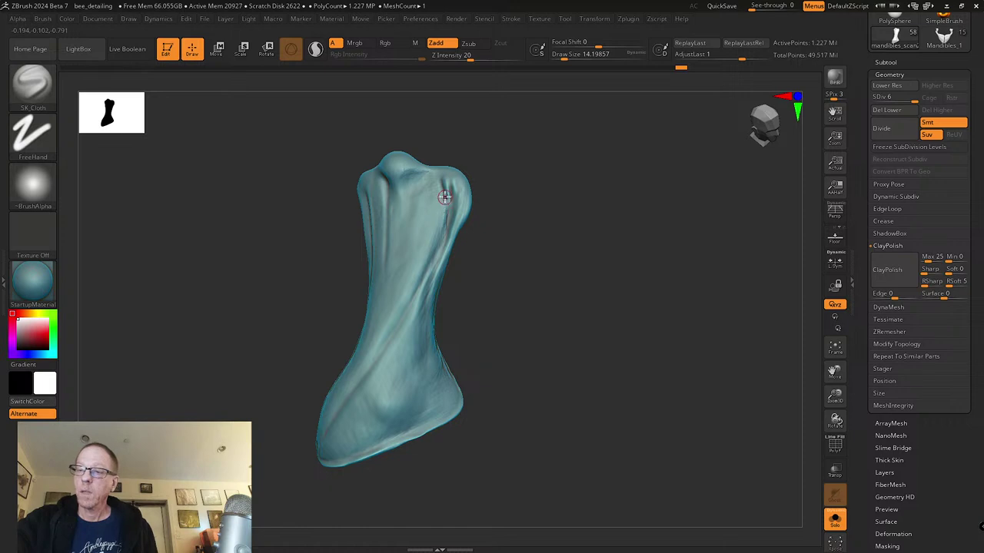
pyautogui.moveTo(450, 193); pyautogui.dragTo(445, 213)
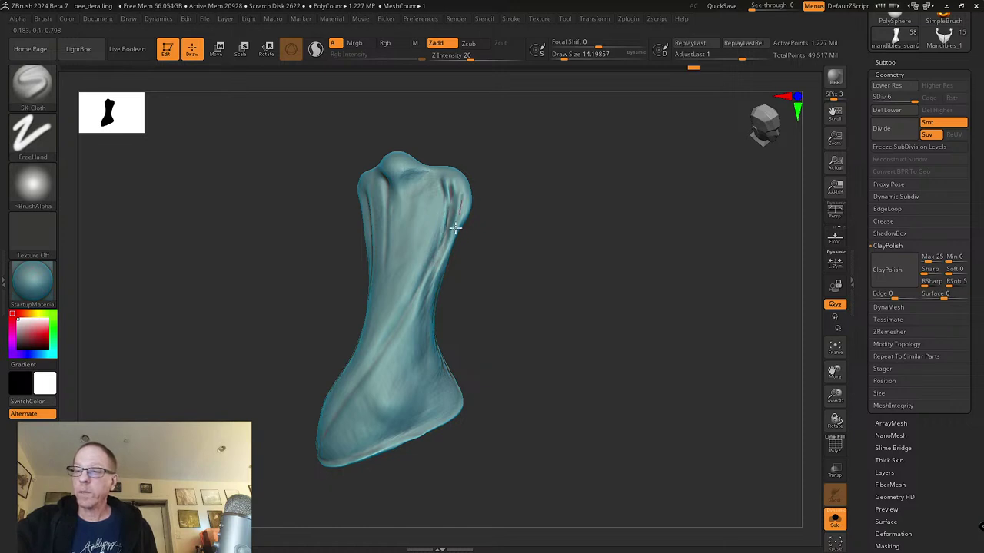
pyautogui.moveTo(438, 283)
pyautogui.mouseDown(button='right')
pyautogui.moveTo(472, 250)
pyautogui.moveTo(444, 238)
pyautogui.mouseUp(button='right')
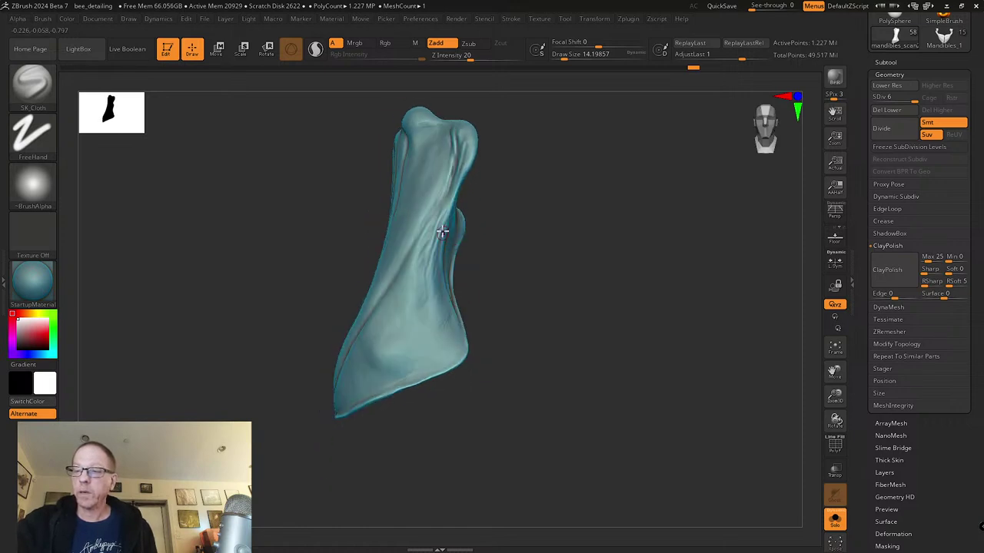
pyautogui.moveTo(435, 249); pyautogui.dragTo(453, 328)
pyautogui.press('shift')
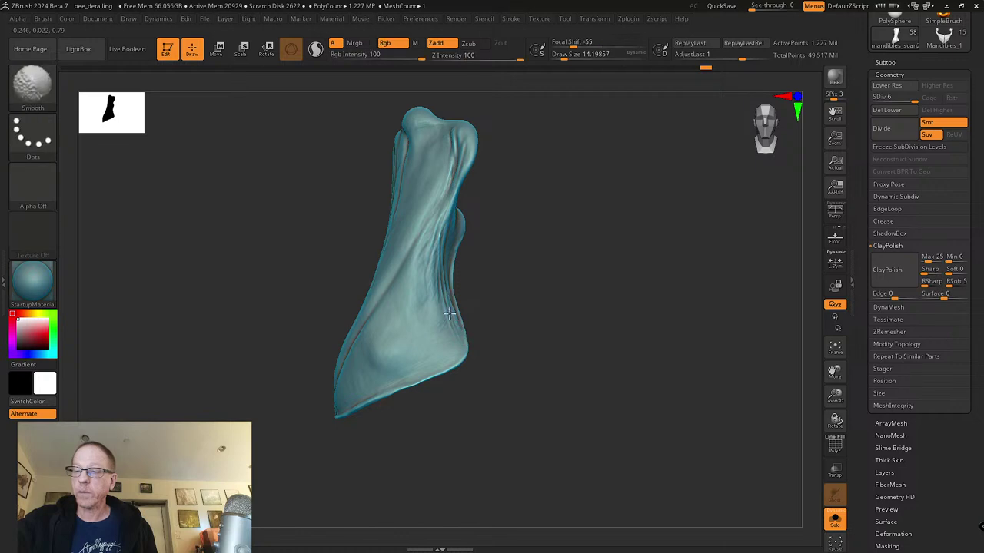
# Step: Set the draw size to 30.7, blend the fine groove ends into the flared corner, and rework the surface near the biting edge
pyautogui.press('s')
pyautogui.moveTo(481, 294); pyautogui.dragTo(488, 292)
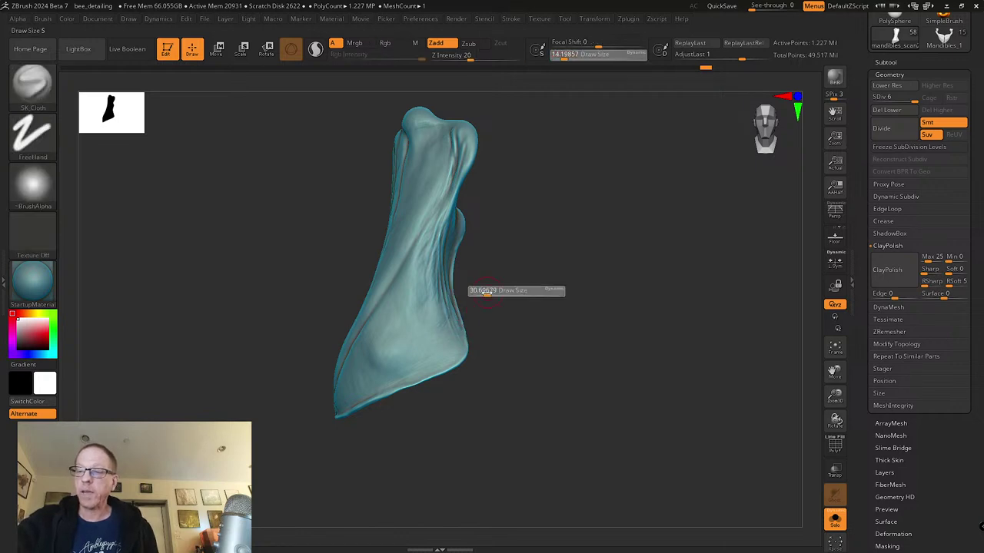
pyautogui.moveTo(487, 293); pyautogui.dragTo(456, 323, button='right')
pyautogui.keyDown('shift'); pyautogui.moveTo(453, 334); pyautogui.dragTo(451, 325); pyautogui.keyUp('shift')
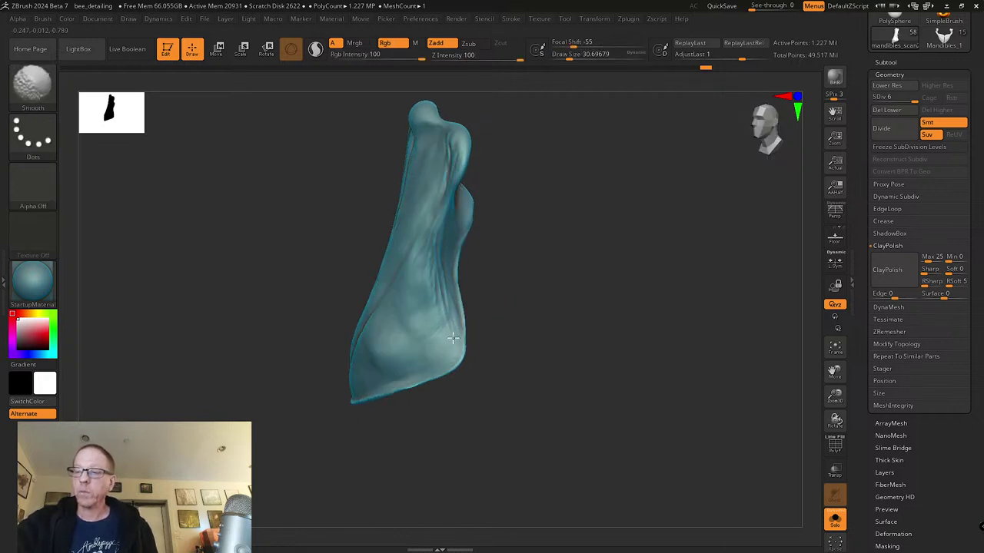
pyautogui.moveTo(435, 298); pyautogui.dragTo(446, 262, button='right')
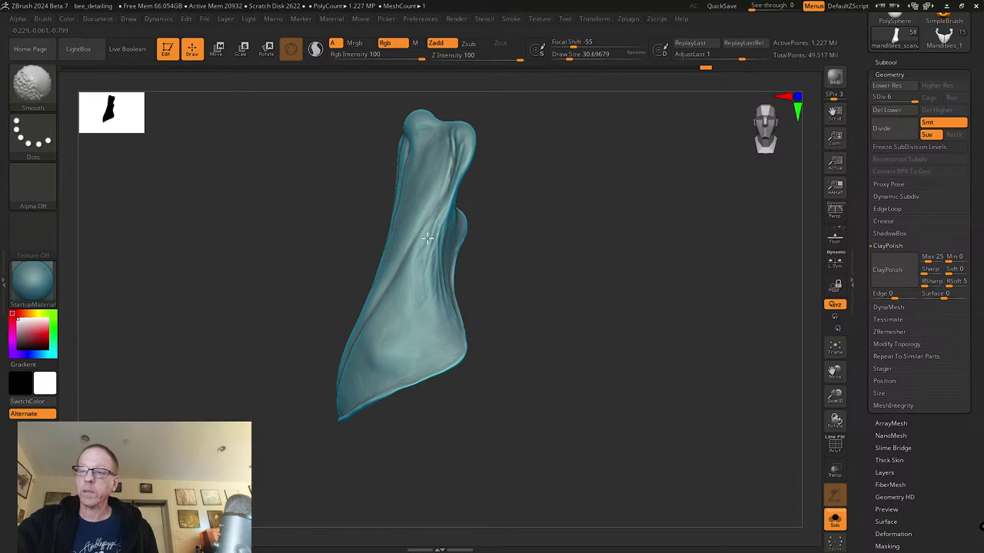
pyautogui.moveTo(434, 271); pyautogui.dragTo(487, 287, button='right')
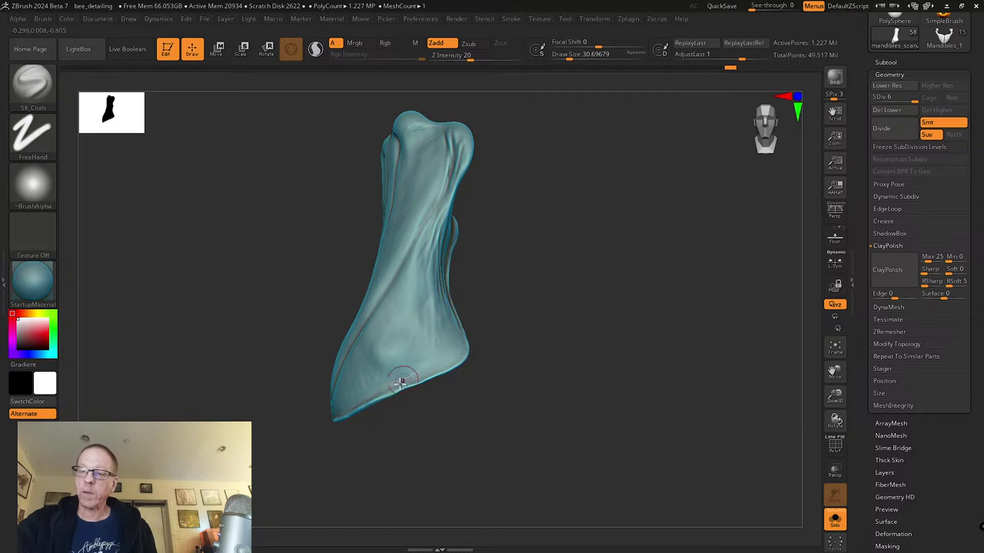
pyautogui.press('shift')
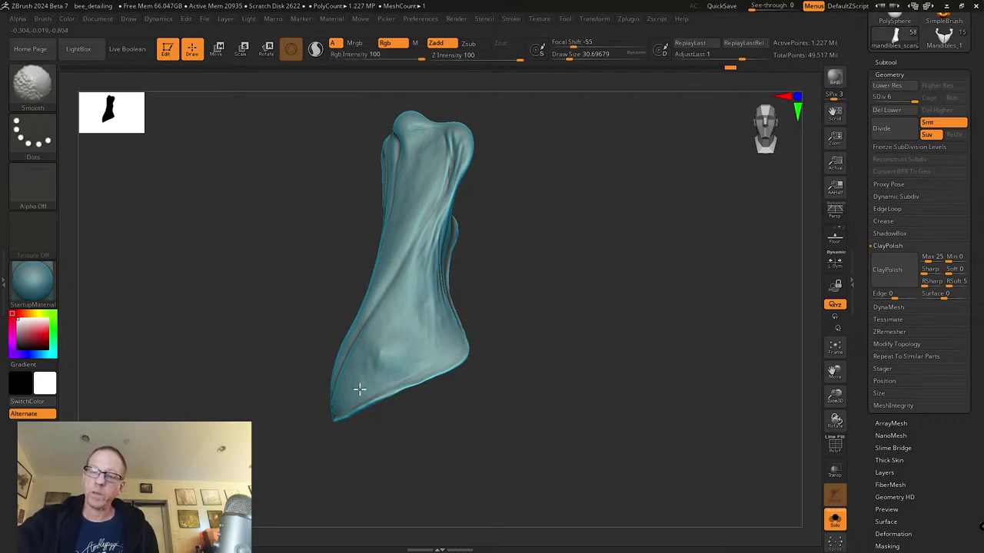
# Step: Switch to the DamStandard brush with a DragRect stroke and stamp tiny pits on the mandible's broad face above the biting edge
pyautogui.moveTo(402, 417)
pyautogui.mouseDown(button='right')
pyautogui.moveTo(412, 417)
pyautogui.moveTo(319, 391)
pyautogui.mouseUp(button='right')
pyautogui.press('shift')
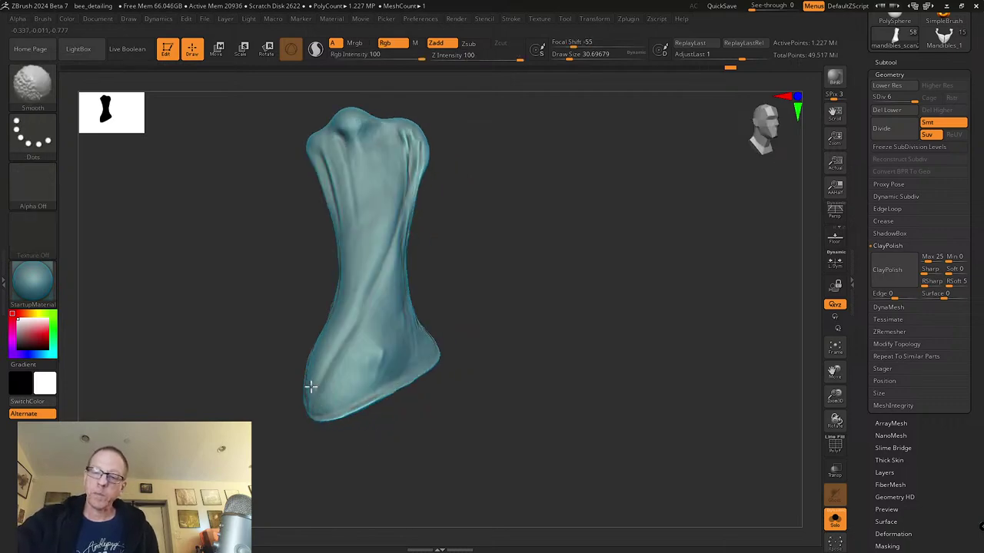
pyautogui.press('b')
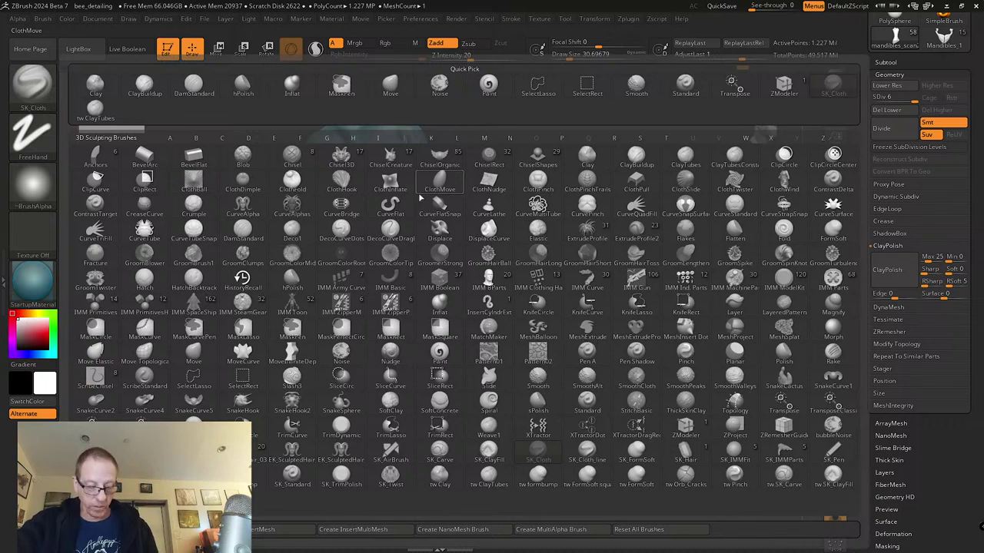
pyautogui.press('d')
pyautogui.click(226, 224)
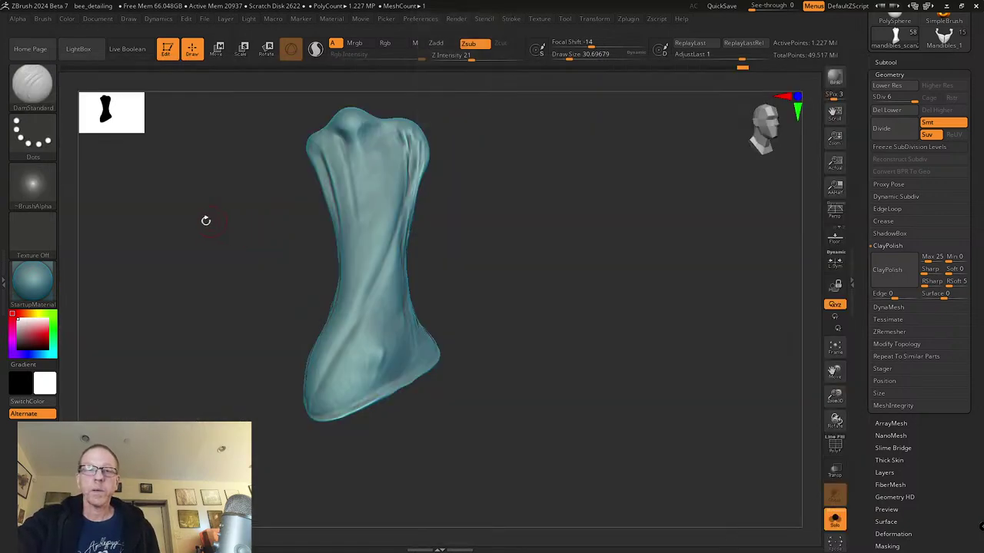
pyautogui.click(33, 134)
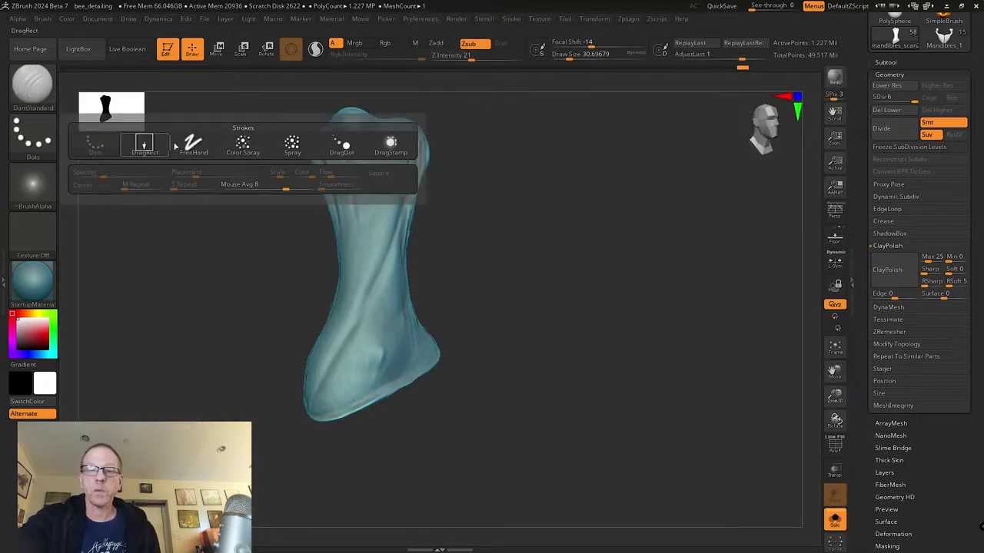
pyautogui.click(149, 147)
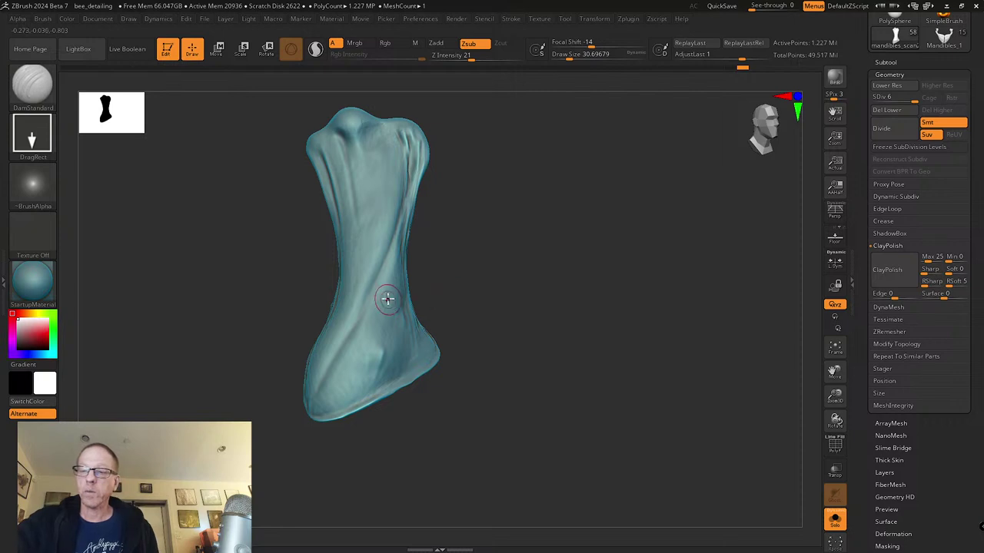
pyautogui.moveTo(437, 277)
pyautogui.mouseDown()
pyautogui.moveTo(396, 307)
pyautogui.moveTo(410, 294)
pyautogui.moveTo(413, 307)
pyautogui.moveTo(395, 329)
pyautogui.moveTo(407, 348)
pyautogui.moveTo(394, 328)
pyautogui.moveTo(408, 365)
pyautogui.mouseUp()
# Step: Set up DamStandard with Alpha 01, a DragDot stroke, draw size 15.55 and Z Intensity 71
pyautogui.click(32, 184)
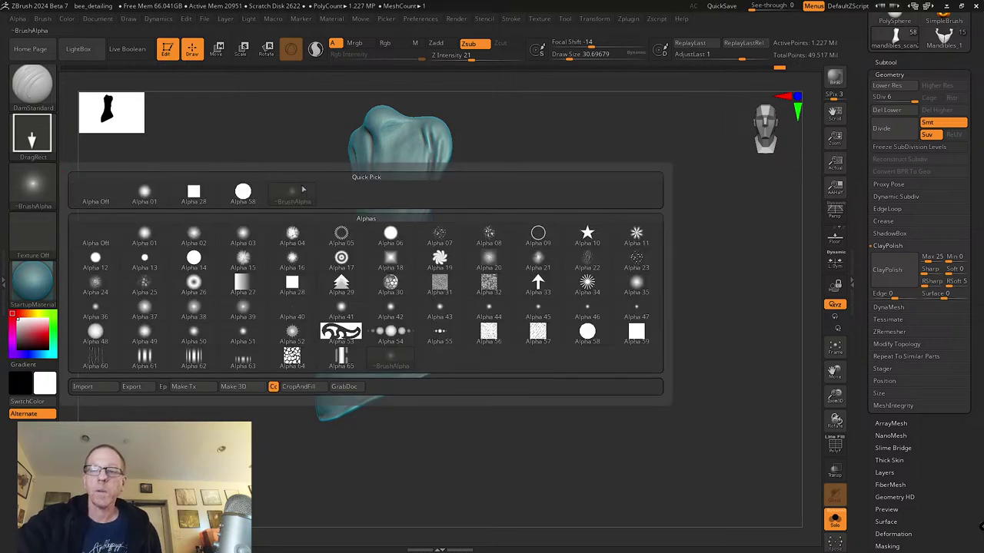
pyautogui.click(146, 233)
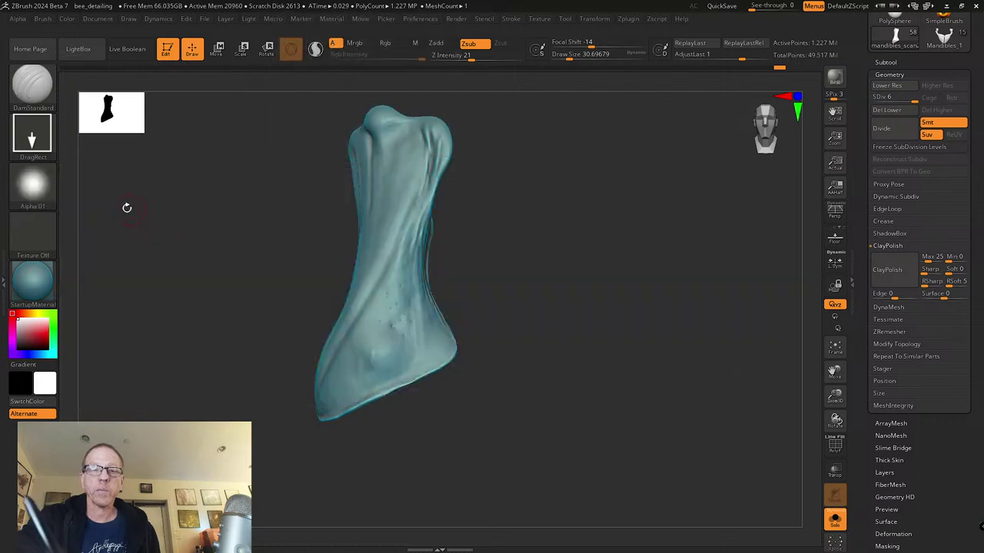
pyautogui.click(32, 134)
pyautogui.click(345, 150)
pyautogui.press('s')
pyautogui.moveTo(393, 302); pyautogui.dragTo(382, 302)
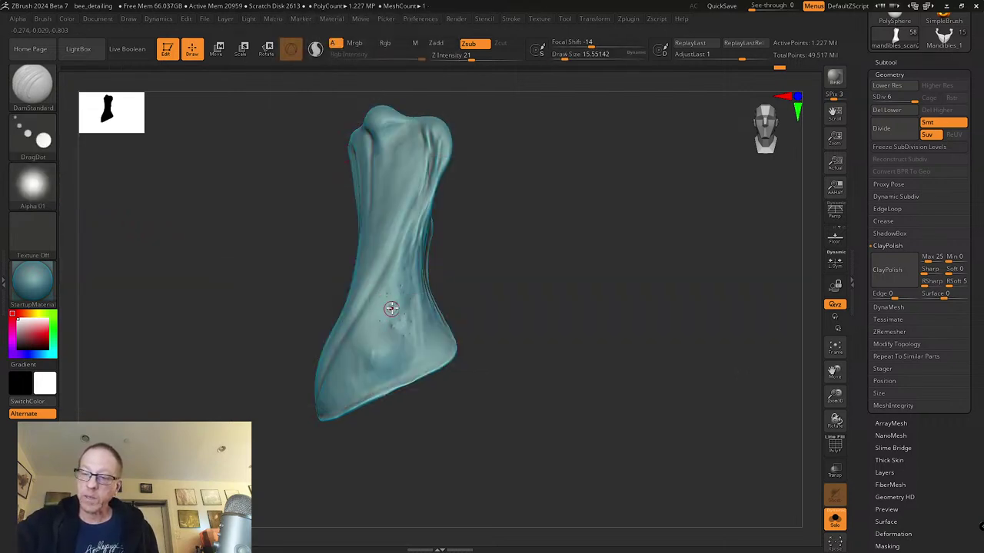
pyautogui.moveTo(468, 57); pyautogui.dragTo(506, 56)
# Step: Try a cluster of larger DragDot pits among the tiny ones above the biting edge
pyautogui.click(379, 308)
pyautogui.click(388, 321)
pyautogui.click(386, 342)
pyautogui.click(403, 322)
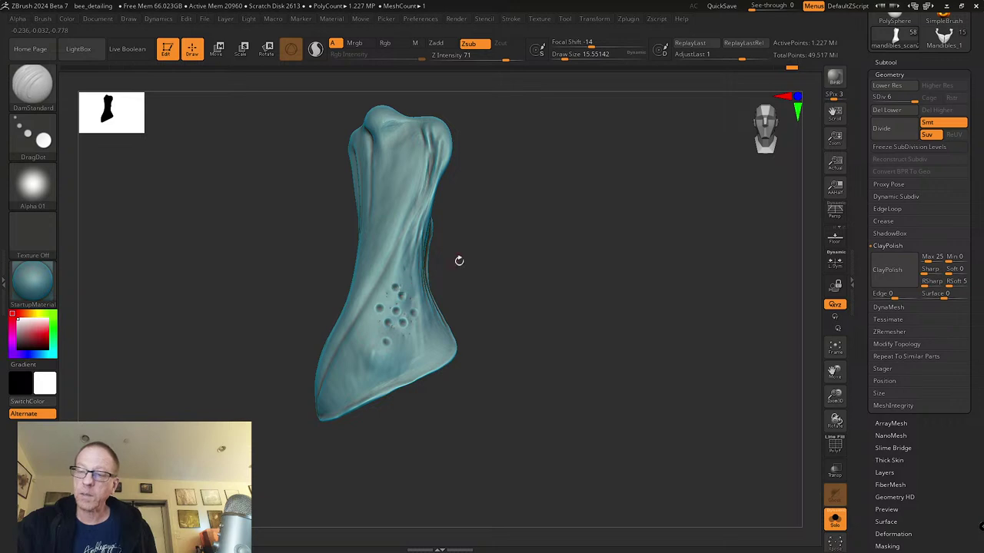
pyautogui.press('ctrl')
pyautogui.hotkey('ctrl', 'z')
pyautogui.hotkey('ctrl', 'z')
pyautogui.hotkey('ctrl', 'z')
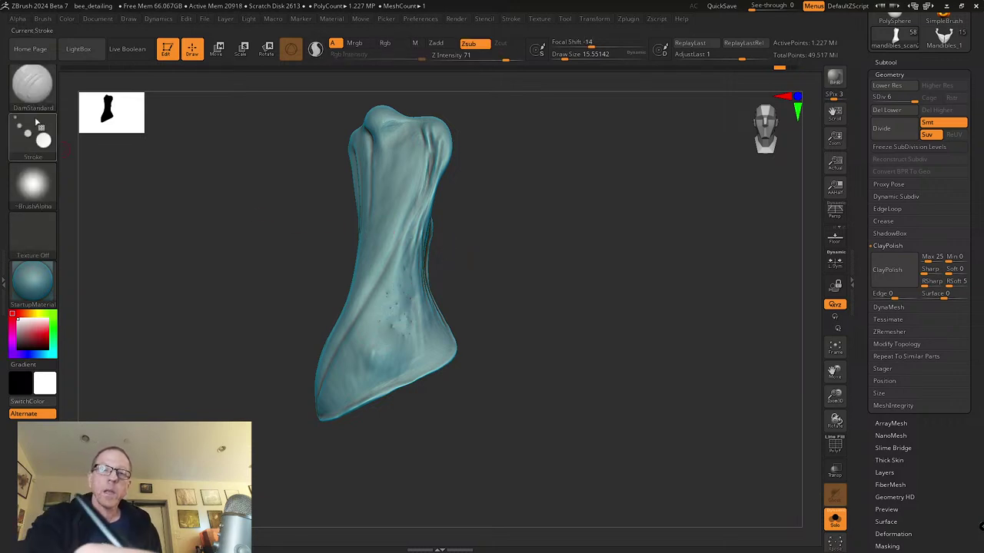
# Step: Switch the DamStandard stroke to DragStamp and stamp a single pit just below the base knobs
pyautogui.press('b')
pyautogui.press('d')
pyautogui.press('s')
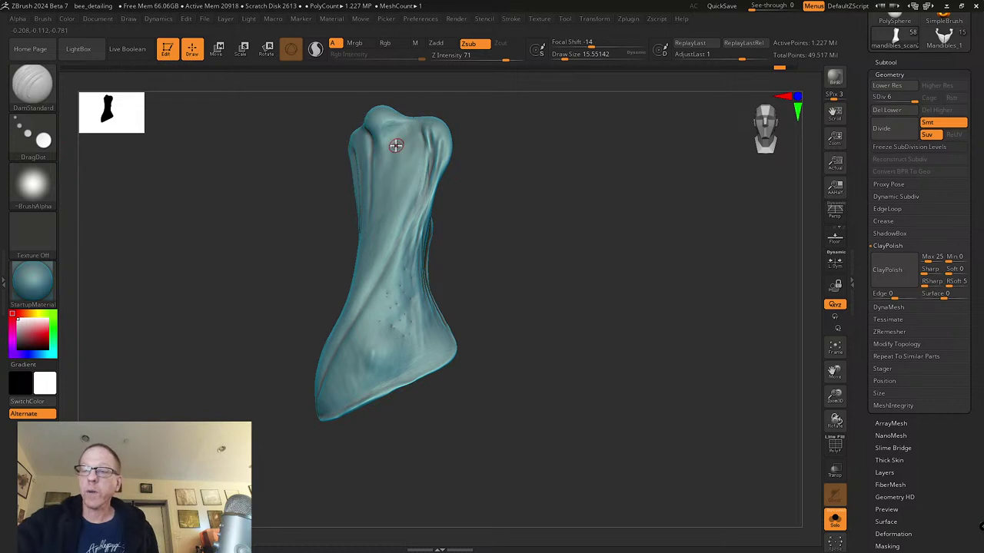
pyautogui.click(391, 143)
# Step: Try DragStamp pits at draw size 15.55 among the tiny pits on the broad face
pyautogui.click(385, 293)
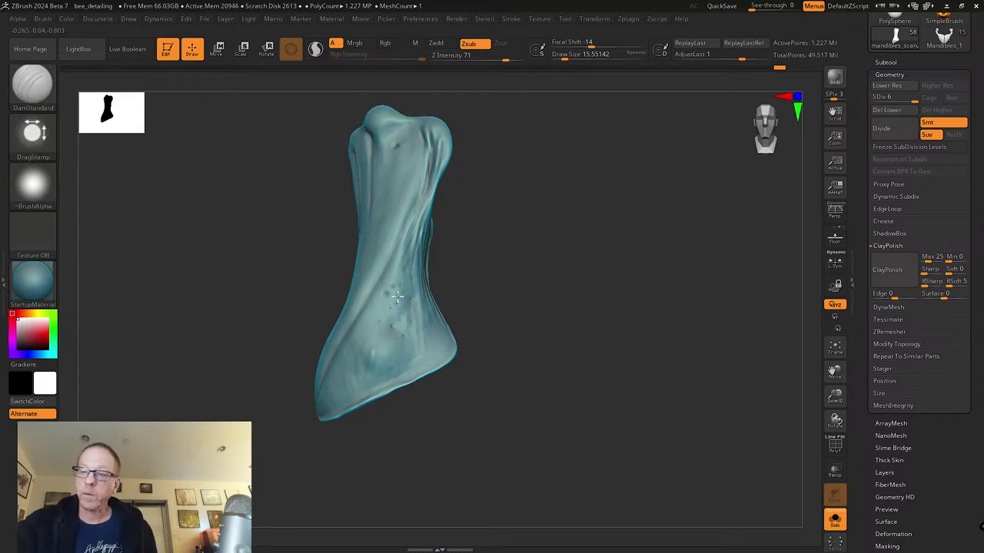
pyautogui.click(396, 304)
pyautogui.click(395, 315)
pyautogui.click(382, 327)
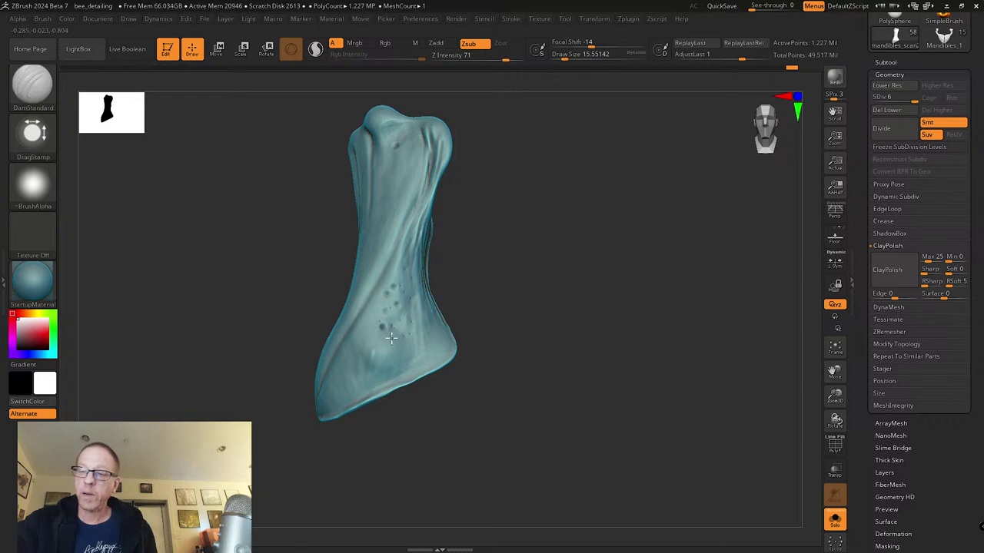
pyautogui.click(381, 323)
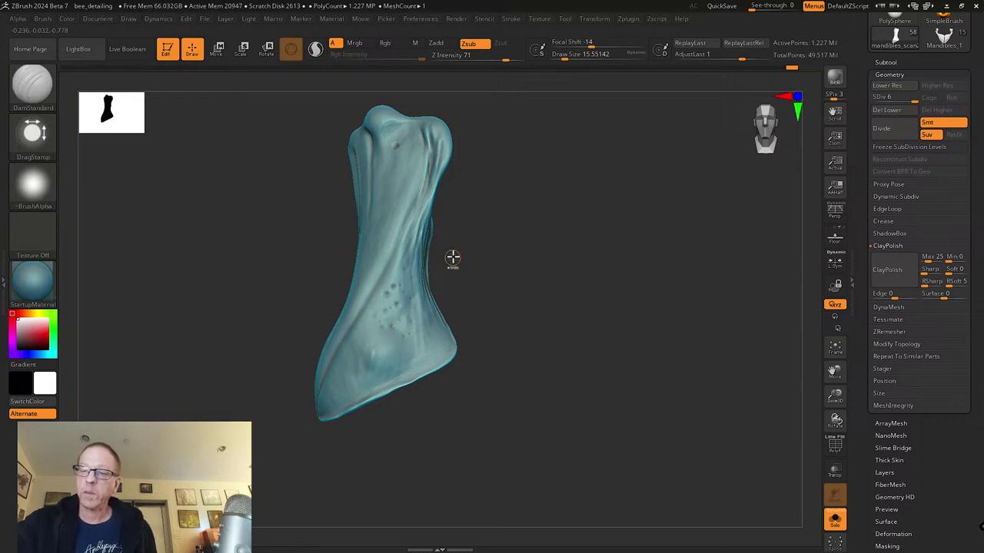
pyautogui.press('ctrl')
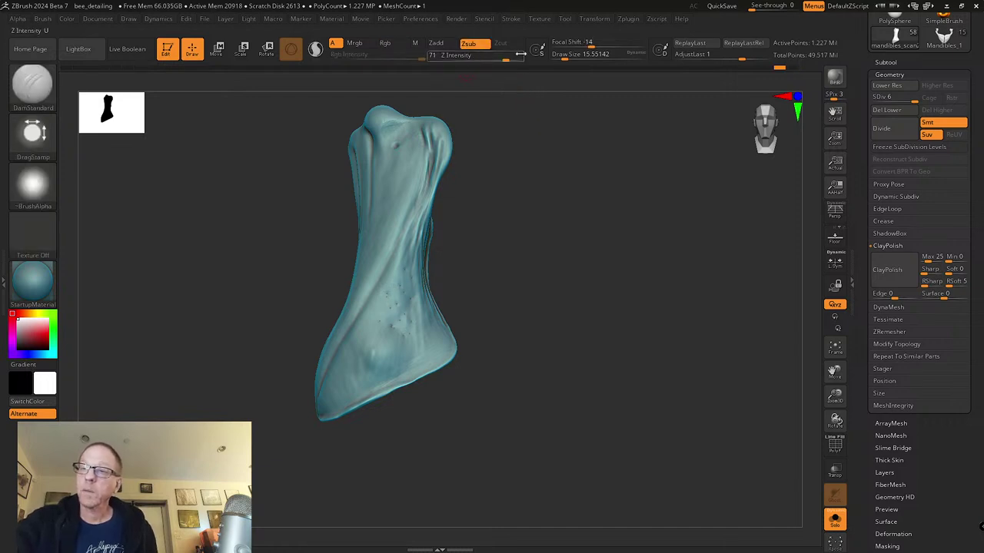
# Step: Set the draw size to 4.3 and stamp small deep pits among the shallow ones on the broad face
pyautogui.moveTo(572, 58); pyautogui.dragTo(562, 58)
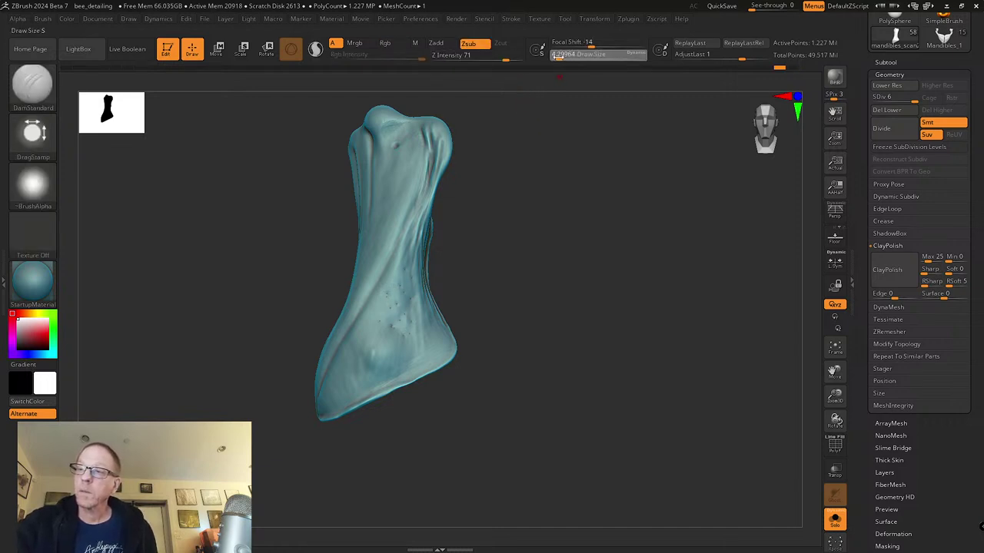
pyautogui.click(392, 304)
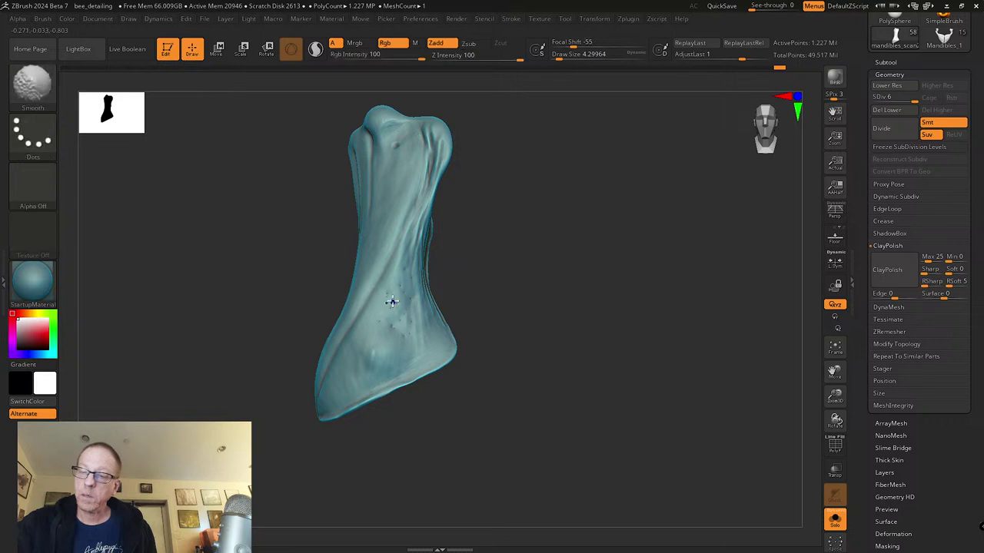
pyautogui.moveTo(393, 301)
pyautogui.keyDown('ctrl'); pyautogui.mouseDown(button='right')
pyautogui.moveTo(403, 335)
pyautogui.moveTo(395, 309)
pyautogui.mouseUp(button='right'); pyautogui.keyUp('ctrl')
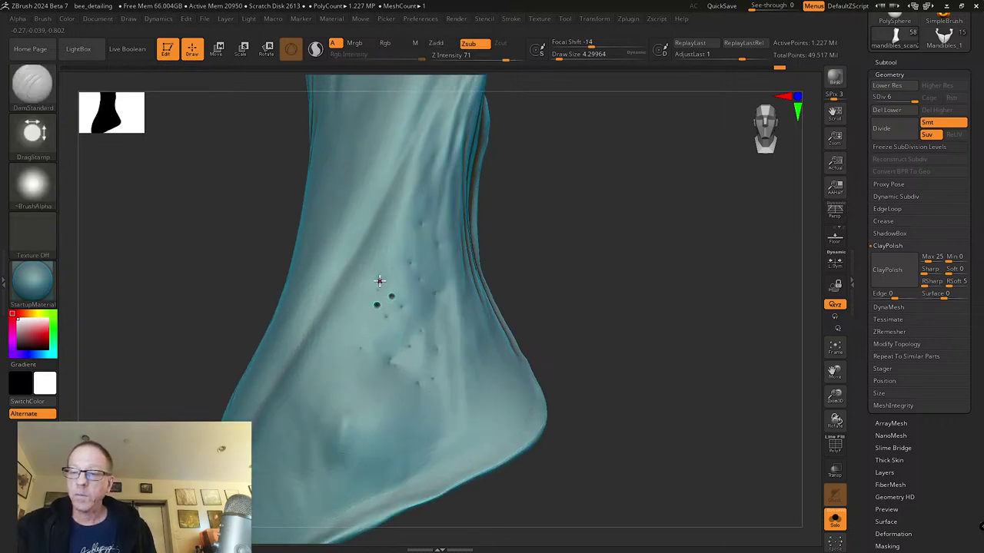
pyautogui.click(397, 316)
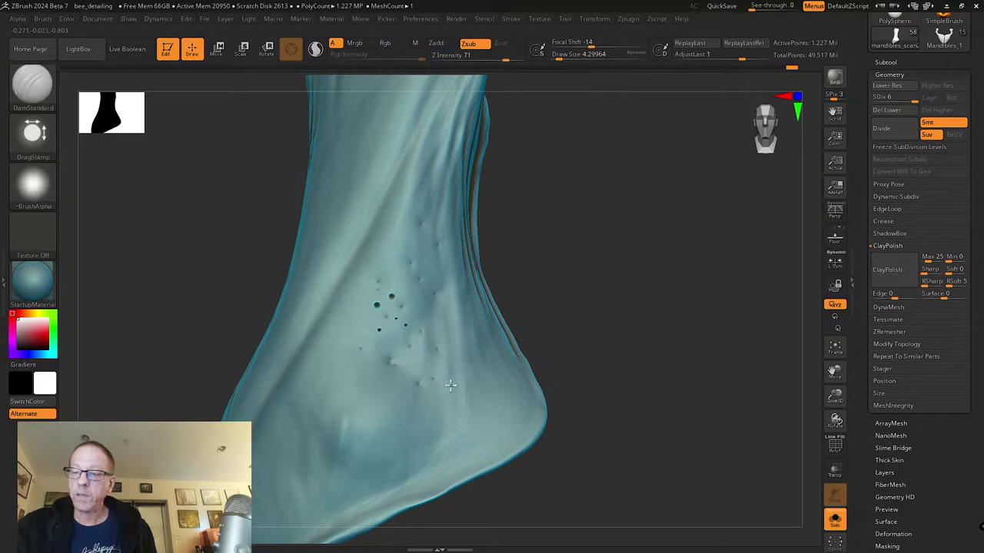
pyautogui.moveTo(436, 339); pyautogui.dragTo(429, 326, button='right')
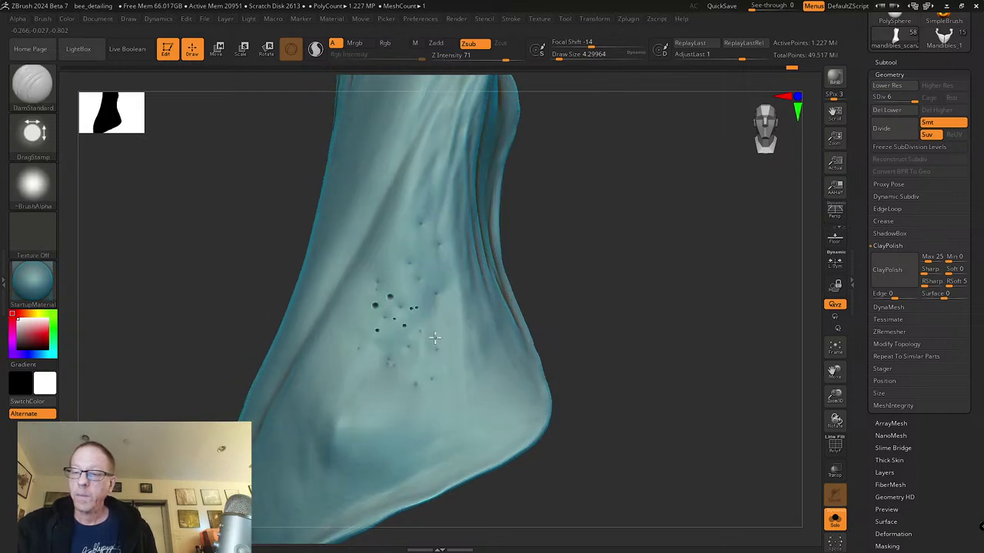
# Step: Set the draw size to 20, widen several pits in the cluster, and soften their rims
pyautogui.press('s')
pyautogui.moveTo(426, 296); pyautogui.dragTo(421, 299)
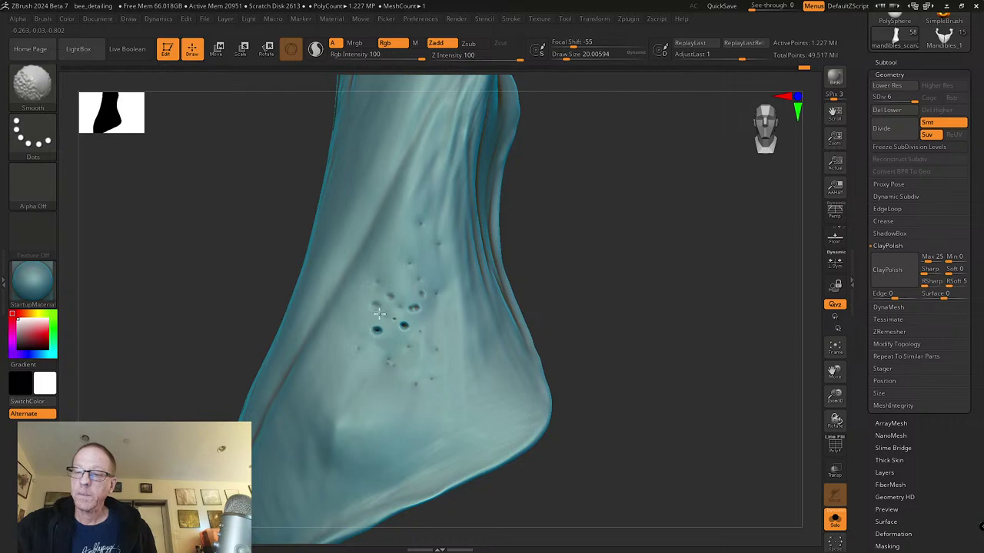
pyautogui.moveTo(380, 320); pyautogui.dragTo(371, 325, button='right')
pyautogui.moveTo(431, 325)
pyautogui.mouseDown(button='right')
pyautogui.moveTo(417, 325)
pyautogui.moveTo(425, 345)
pyautogui.moveTo(435, 208)
pyautogui.moveTo(425, 269)
pyautogui.moveTo(434, 361)
pyautogui.moveTo(402, 347)
pyautogui.moveTo(401, 331)
pyautogui.mouseUp(button='right')
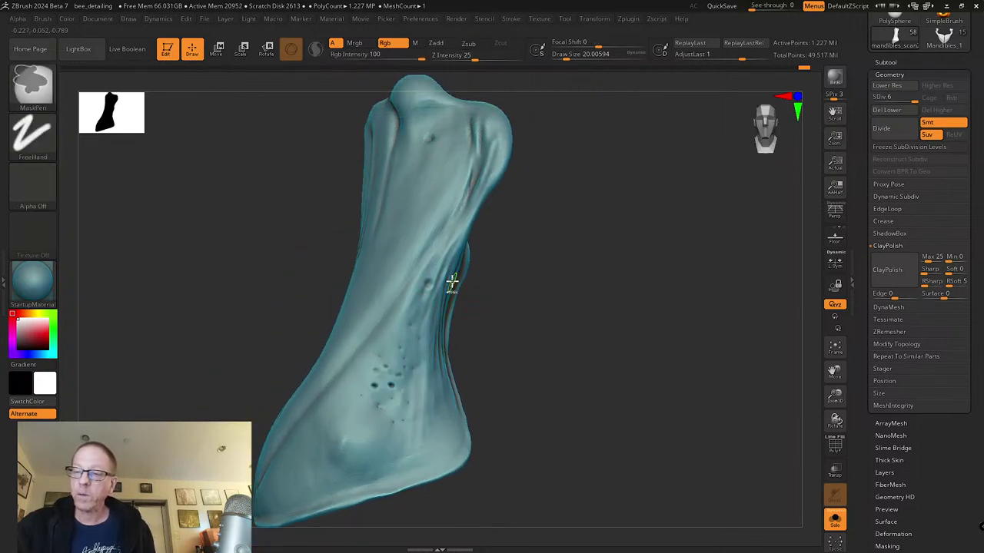
# Step: Set the draw size to 8.42 and stamp medium pits along the shaft above the main cluster, smoothing them
pyautogui.press('s')
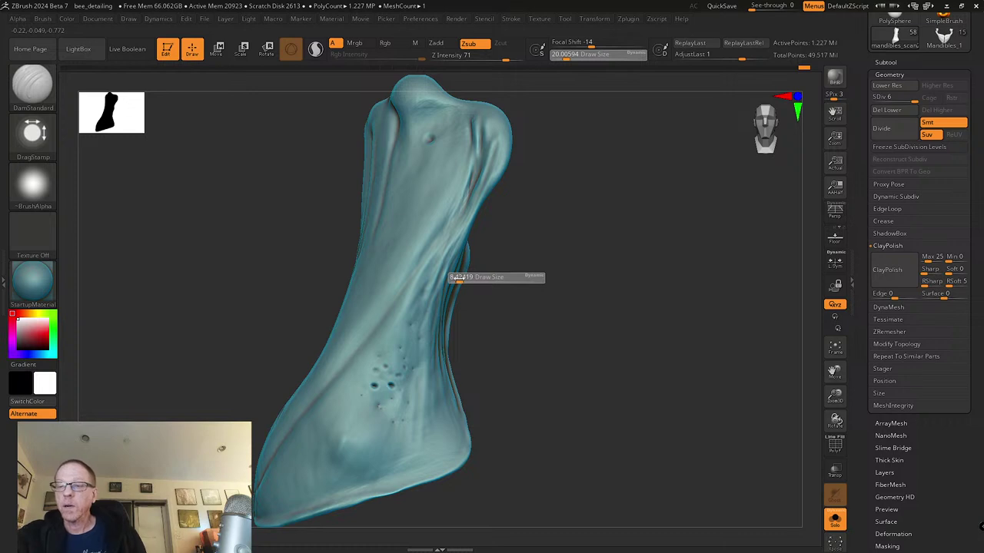
pyautogui.click(459, 281)
pyautogui.press('shift')
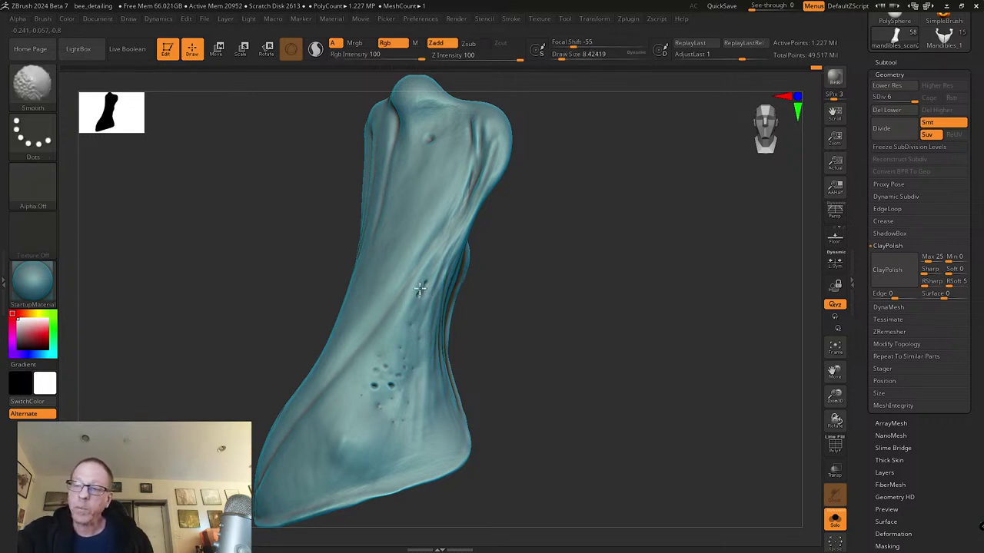
pyautogui.hotkey('ctrl', 'z')
pyautogui.press('shift')
pyautogui.keyDown('alt'); pyautogui.moveTo(418, 366); pyautogui.dragTo(417, 296, button='right'); pyautogui.keyUp('alt')
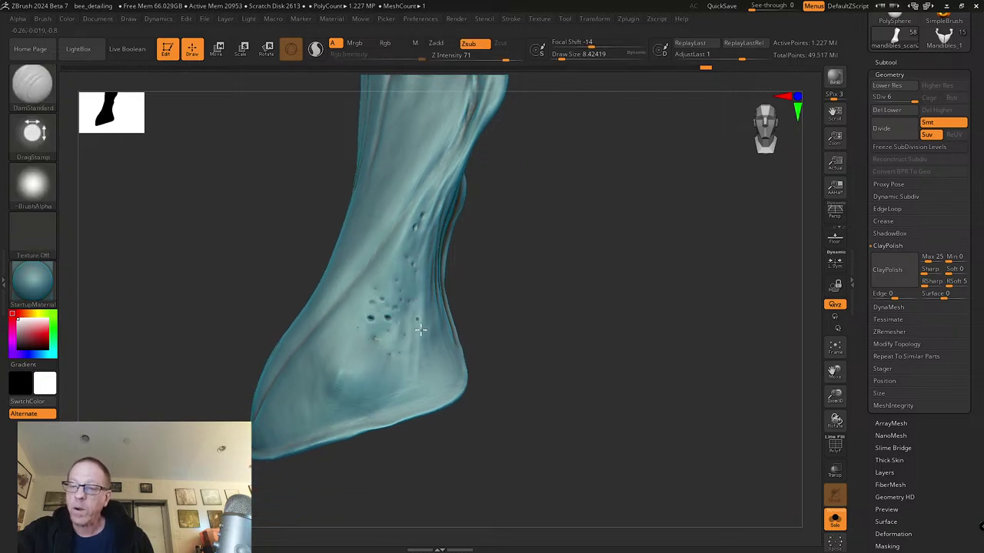
# Step: Stamp and soften scattered pits near the flared corner and on the raised bump above the biting edge
pyautogui.press('shift')
pyautogui.moveTo(412, 367); pyautogui.dragTo(416, 374)
pyautogui.press('shift')
pyautogui.moveTo(375, 368)
pyautogui.keyDown('alt'); pyautogui.mouseDown(button='right')
pyautogui.moveTo(405, 376)
pyautogui.moveTo(371, 384)
pyautogui.mouseUp(button='right'); pyautogui.keyUp('alt')
pyautogui.press('shift')
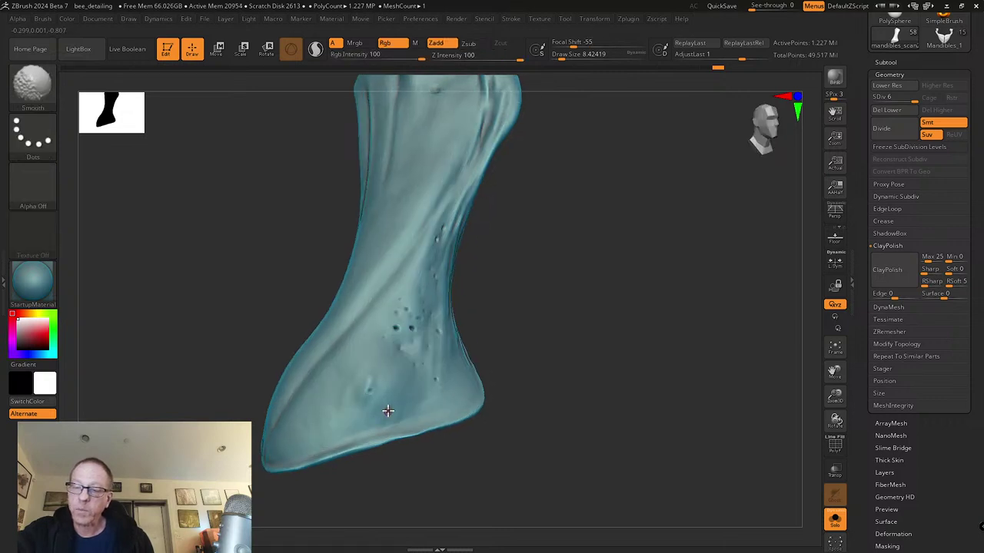
pyautogui.moveTo(357, 366)
pyautogui.keyDown('alt'); pyautogui.mouseDown(button='right')
pyautogui.moveTo(381, 407)
pyautogui.moveTo(396, 354)
pyautogui.moveTo(389, 344)
pyautogui.moveTo(422, 285)
pyautogui.moveTo(430, 301)
pyautogui.moveTo(479, 281)
pyautogui.moveTo(457, 314)
pyautogui.moveTo(475, 339)
pyautogui.mouseUp(button='right'); pyautogui.keyUp('alt')
# Step: Spread more softened pits around the cluster, along the biting edge and toward the pointed tip
pyautogui.press('shift')
pyautogui.press('shift')
pyautogui.press('shift')
pyautogui.press('shift')
pyautogui.press('shift')
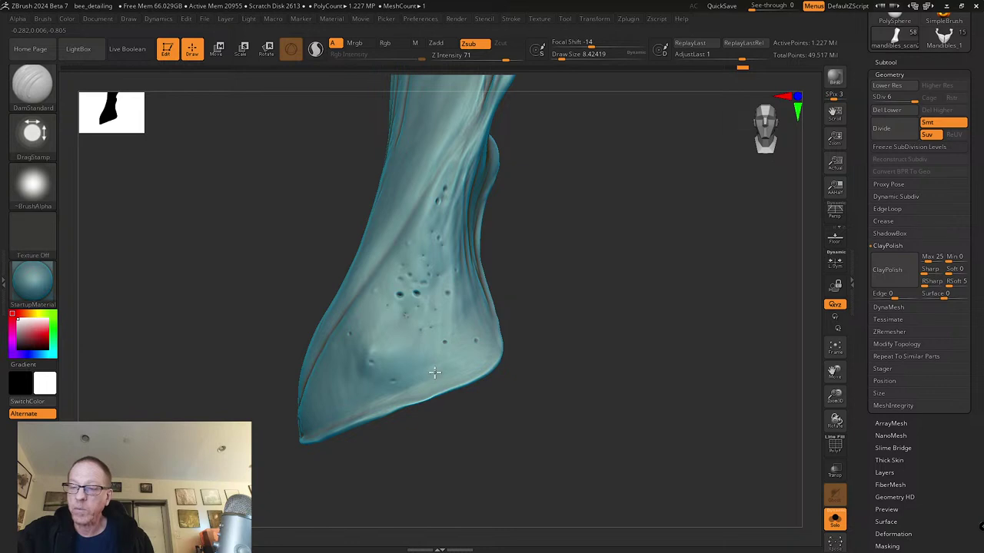
pyautogui.press('shift')
pyautogui.moveTo(444, 375)
pyautogui.mouseDown(button='right')
pyautogui.moveTo(483, 387)
pyautogui.moveTo(435, 389)
pyautogui.mouseUp(button='right')
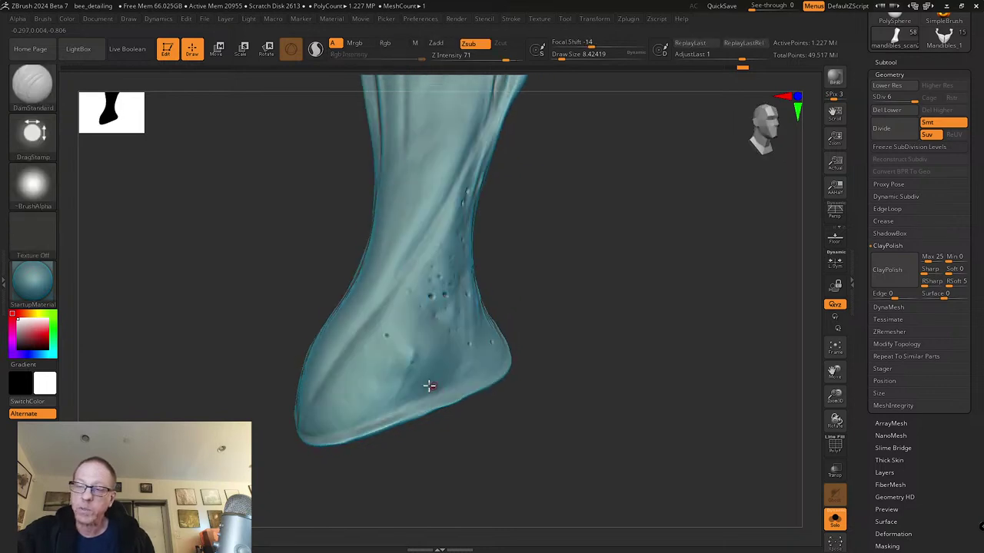
pyautogui.press('shift')
pyautogui.keyDown('shift'); pyautogui.moveTo(374, 407); pyautogui.dragTo(375, 405, button='right'); pyautogui.keyUp('shift')
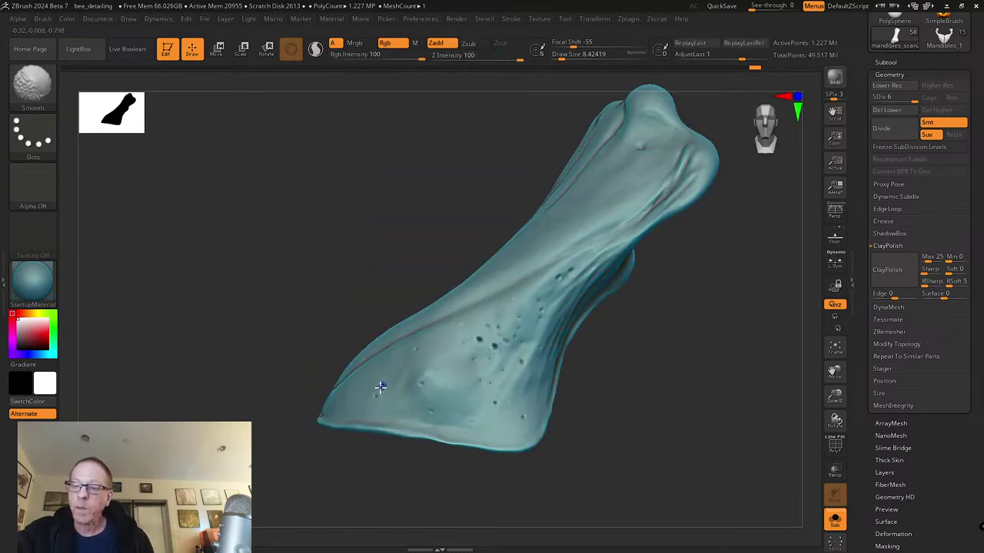
# Step: Drop to subdivision level 5, smooth the pitted area at draw size 25.05, and return to level 6
pyautogui.moveTo(522, 361)
pyautogui.mouseDown(button='right')
pyautogui.moveTo(523, 346)
pyautogui.moveTo(662, 451)
pyautogui.moveTo(589, 362)
pyautogui.moveTo(606, 362)
pyautogui.moveTo(628, 398)
pyautogui.moveTo(622, 376)
pyautogui.moveTo(608, 389)
pyautogui.moveTo(601, 370)
pyautogui.mouseUp(button='right')
pyautogui.hotkey('shift', 'd')
pyautogui.hotkey('shift', 'd')
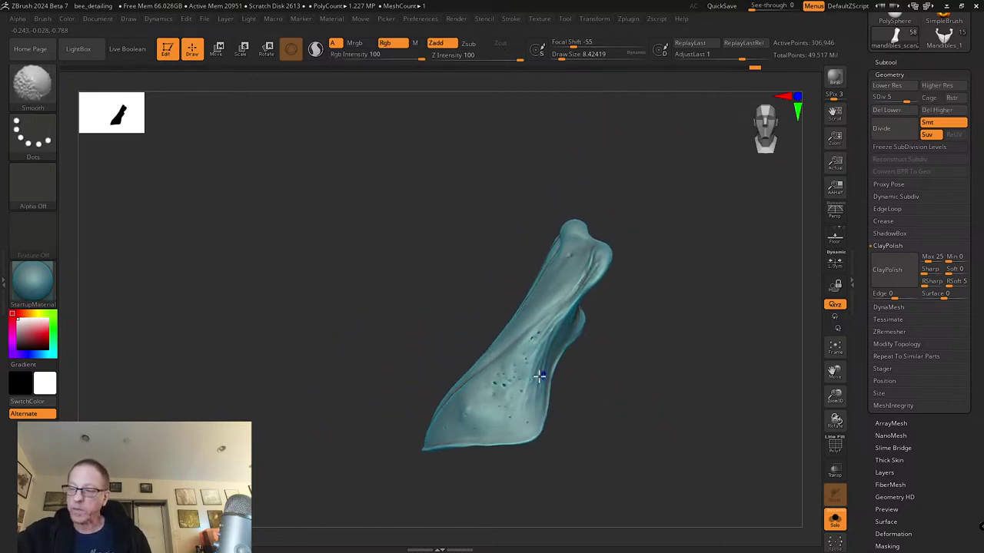
pyautogui.press('s')
pyautogui.moveTo(525, 378); pyautogui.dragTo(531, 378)
pyautogui.press('shift')
pyautogui.keyDown('shift'); pyautogui.moveTo(495, 382); pyautogui.dragTo(521, 363); pyautogui.keyUp('shift')
pyautogui.hotkey('ctrl', 'd')
pyautogui.hotkey('ctrl', 'd')
pyautogui.press('shift')
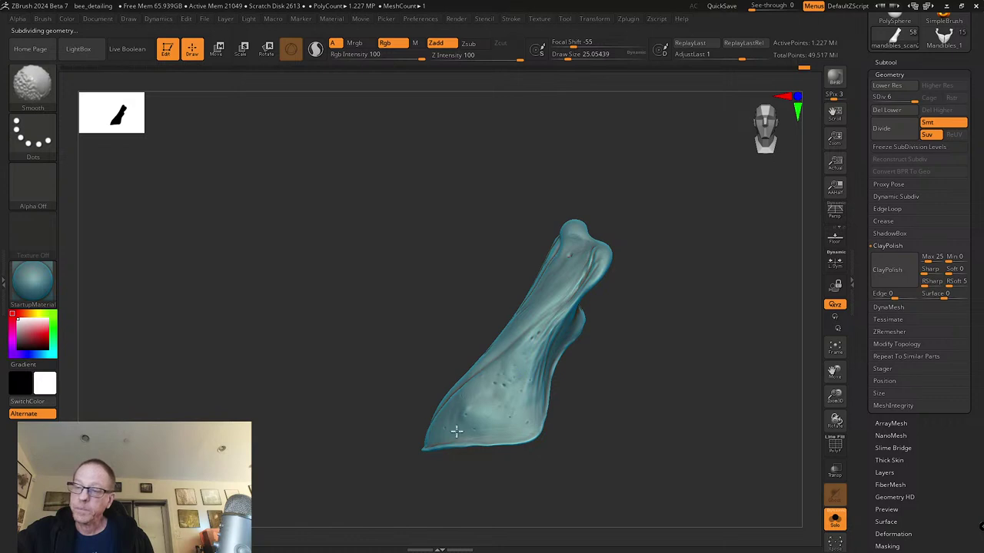
pyautogui.moveTo(592, 402)
pyautogui.mouseDown()
pyautogui.moveTo(610, 393)
pyautogui.moveTo(588, 405)
pyautogui.mouseUp()
pyautogui.press('shift')
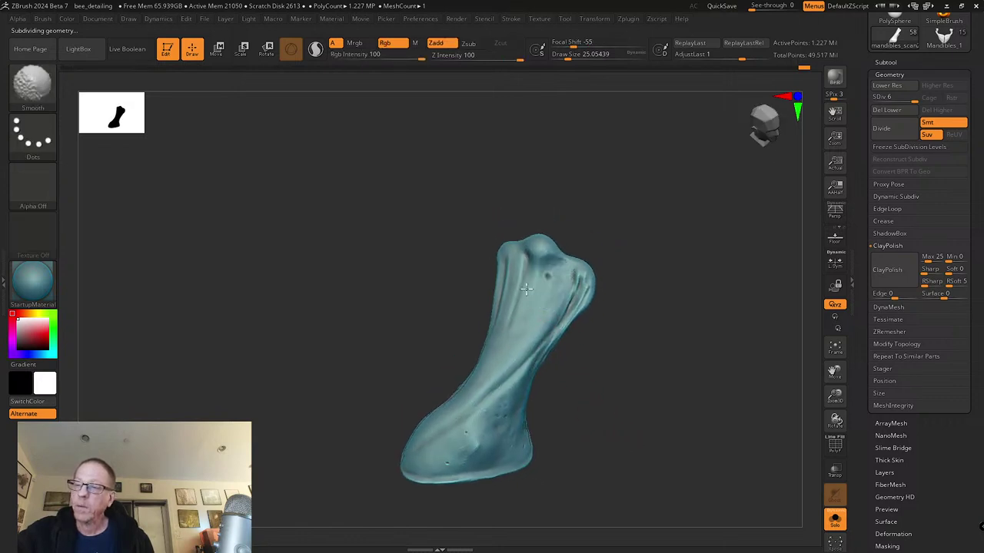
# Step: Turn on surface noise for the mandible, review its NoiseMaker settings, and mask the mesh by the noise
pyautogui.scroll(-3, 884, 357)
pyautogui.scroll(-1, 880, 380)
pyautogui.click(886, 371)
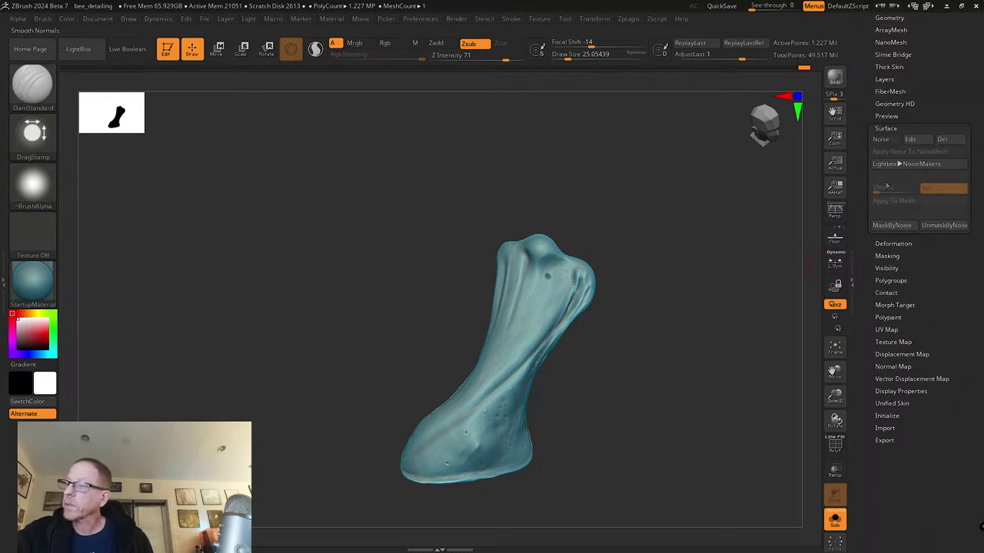
pyautogui.click(880, 139)
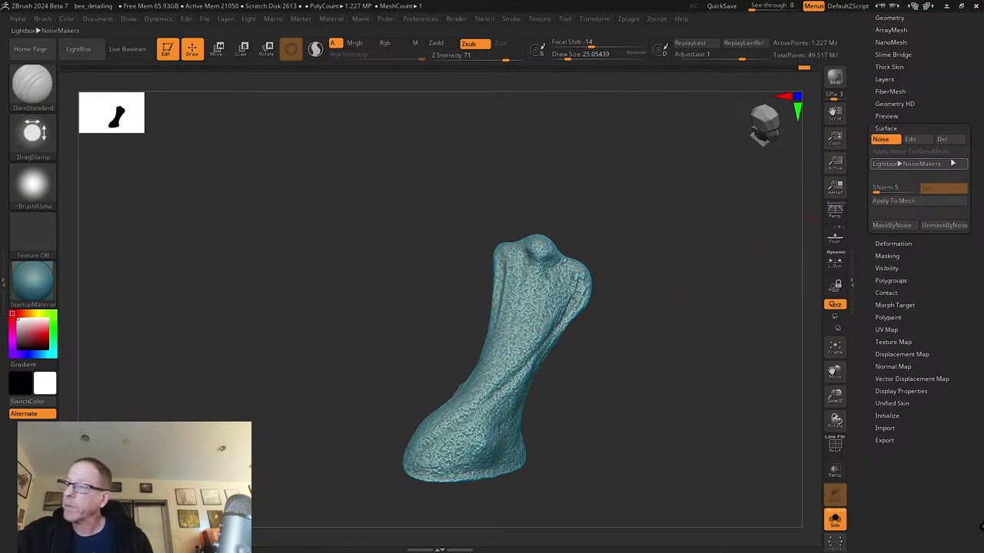
pyautogui.click(916, 140)
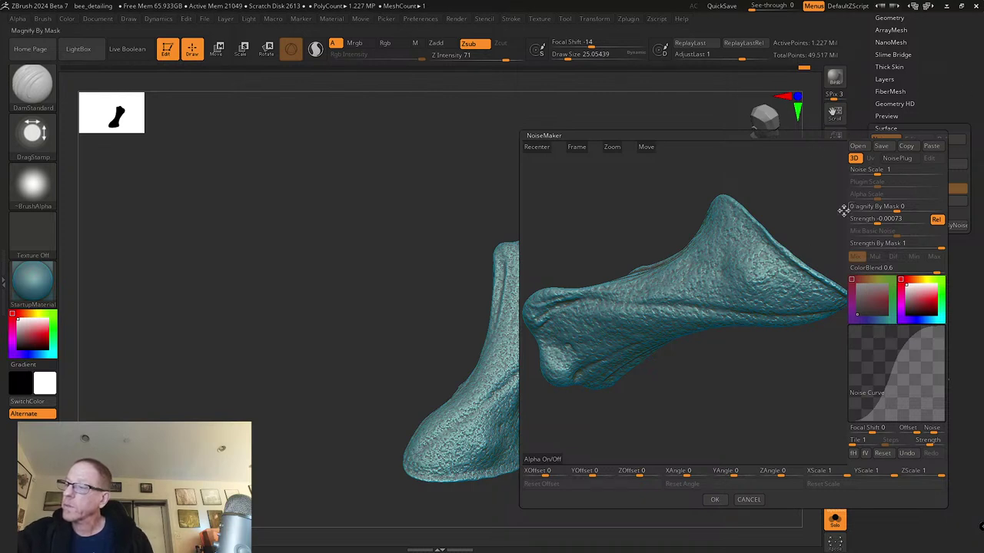
pyautogui.click(732, 500)
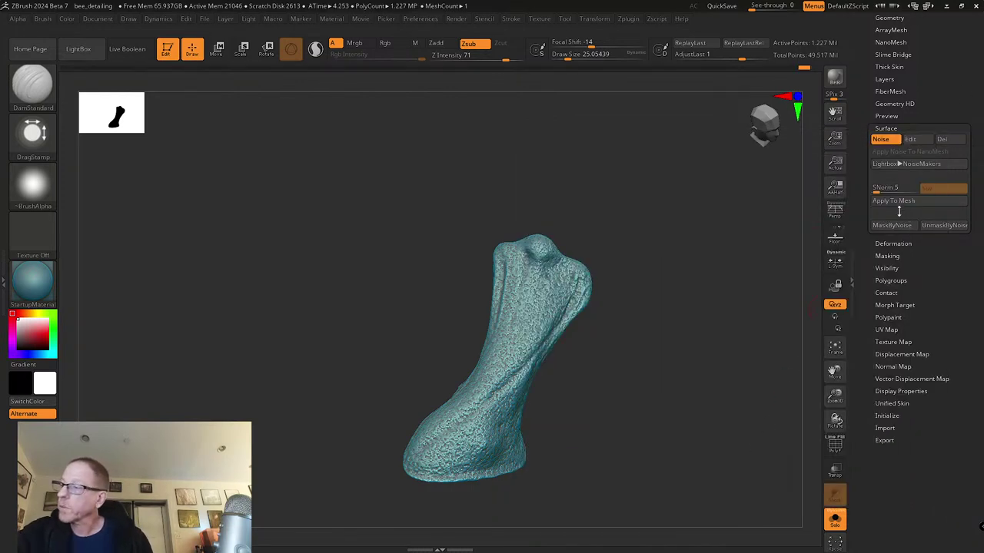
pyautogui.click(892, 225)
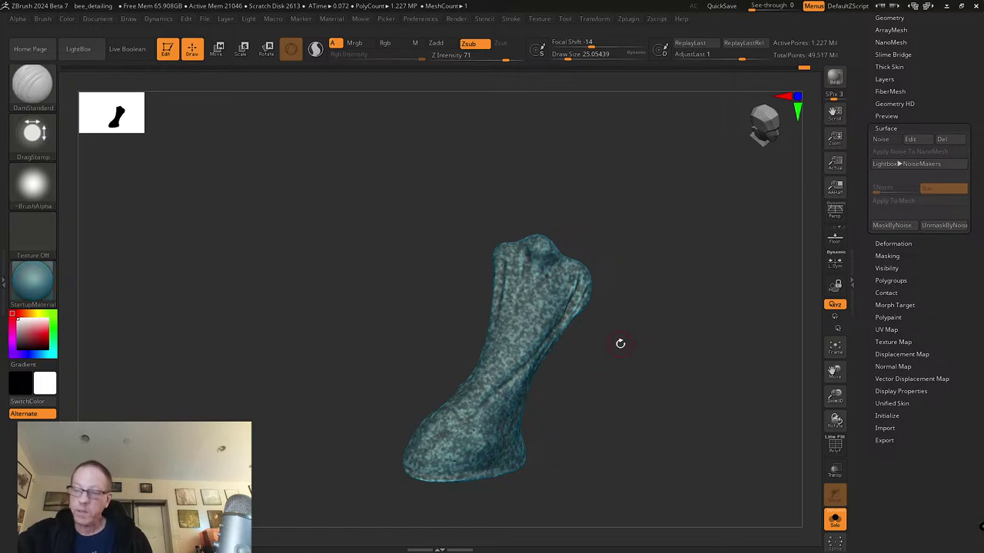
# Step: Hide the noise mask display, switch to the Inflat brush, and set the draw size to 97.22
pyautogui.press('ctrl')
pyautogui.keyDown('ctrl'); pyautogui.moveTo(616, 347); pyautogui.dragTo(602, 358); pyautogui.keyUp('ctrl')
pyautogui.moveTo(580, 358)
pyautogui.keyDown('ctrl'); pyautogui.mouseDown(button='right')
pyautogui.moveTo(593, 393)
pyautogui.moveTo(566, 296)
pyautogui.mouseUp(button='right'); pyautogui.keyUp('ctrl')
pyautogui.click(32, 85)
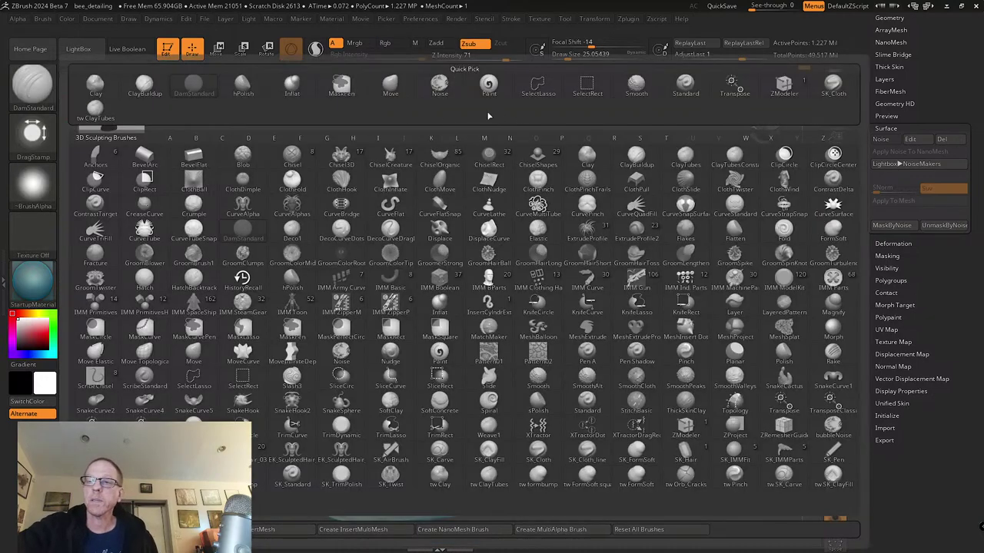
pyautogui.click(292, 84)
pyautogui.press('s')
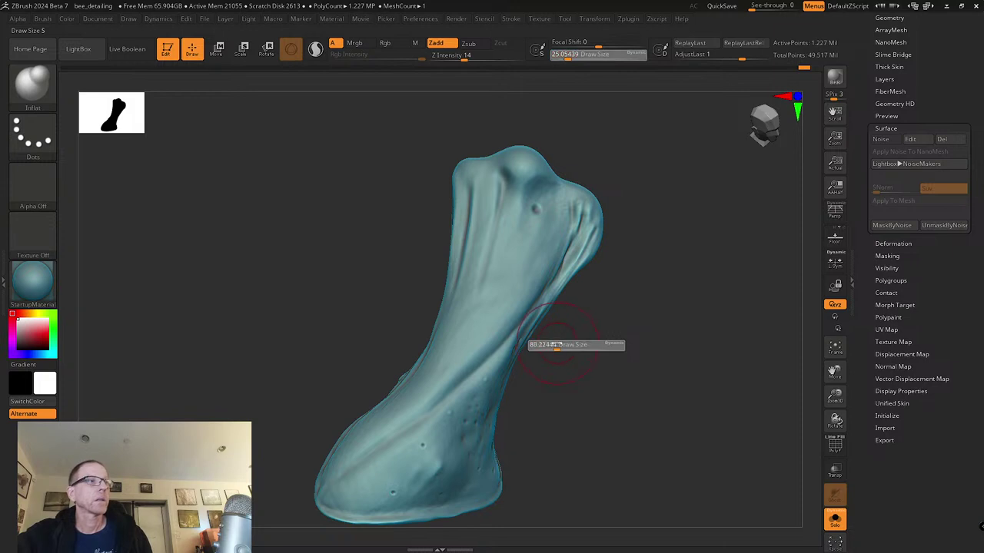
pyautogui.click(560, 344)
pyautogui.keyDown('alt'); pyautogui.moveTo(454, 357); pyautogui.dragTo(488, 316, button='right'); pyautogui.keyUp('alt')
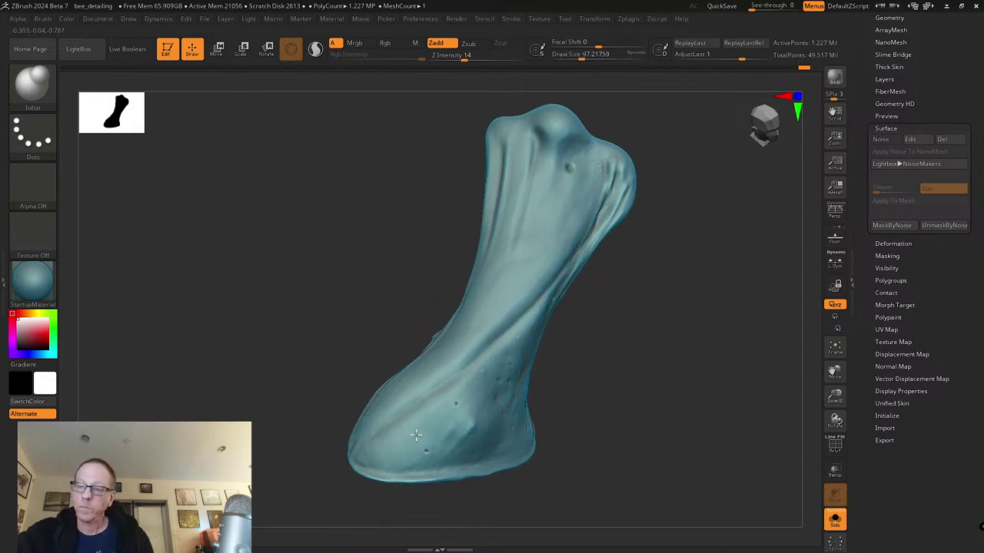
# Step: Inflate noisy texture along the mandible's biting edge, reducing the draw size to 56.47, and smooth it lightly
pyautogui.moveTo(397, 465)
pyautogui.mouseDown()
pyautogui.moveTo(387, 448)
pyautogui.moveTo(381, 467)
pyautogui.mouseUp()
pyautogui.press('s')
pyautogui.press('shift')
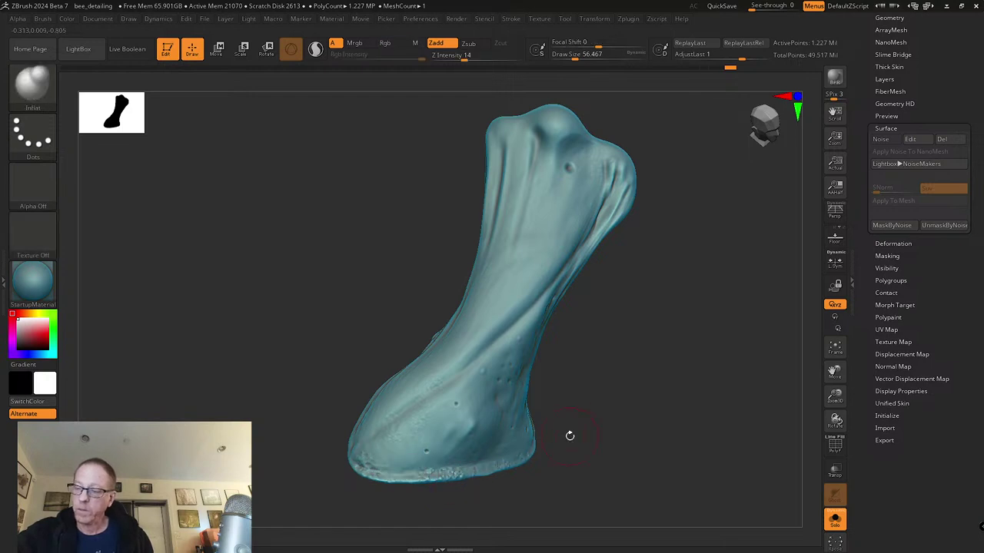
pyautogui.moveTo(569, 435); pyautogui.dragTo(563, 429)
# Step: Set the draw size to 30.7 and inflate softened noise texture around the flared corner and the adjoining side grooves
pyautogui.press('s')
pyautogui.press('shift')
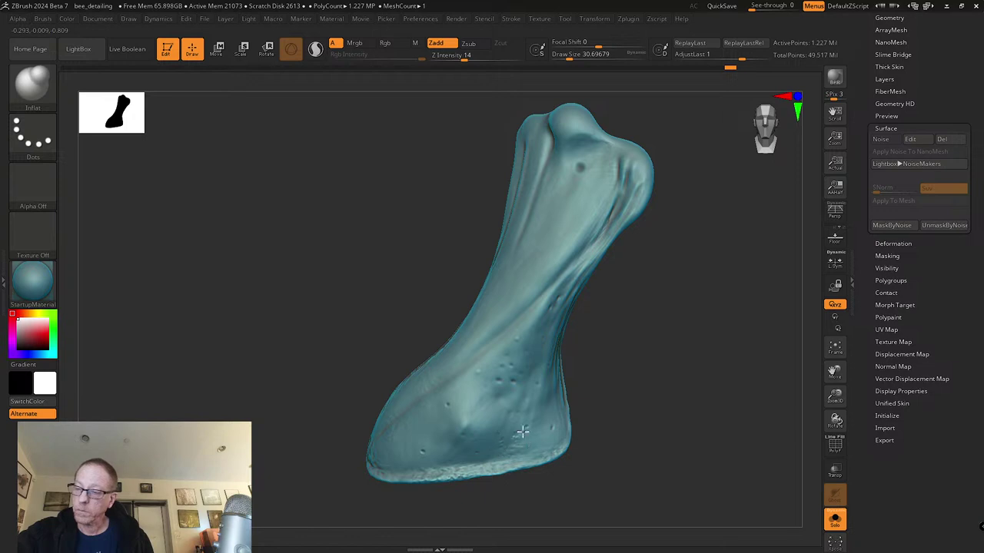
pyautogui.press('shift')
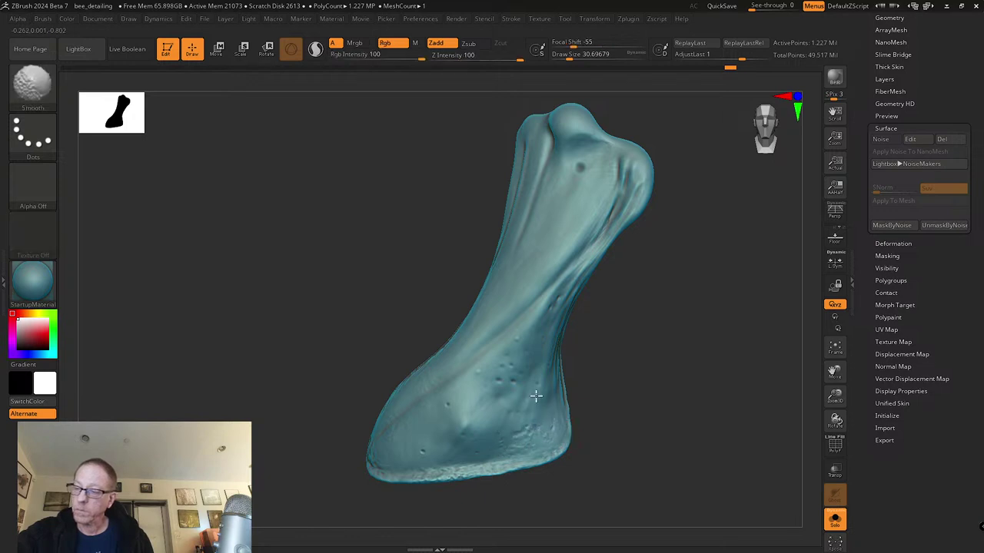
pyautogui.moveTo(588, 423); pyautogui.dragTo(564, 390)
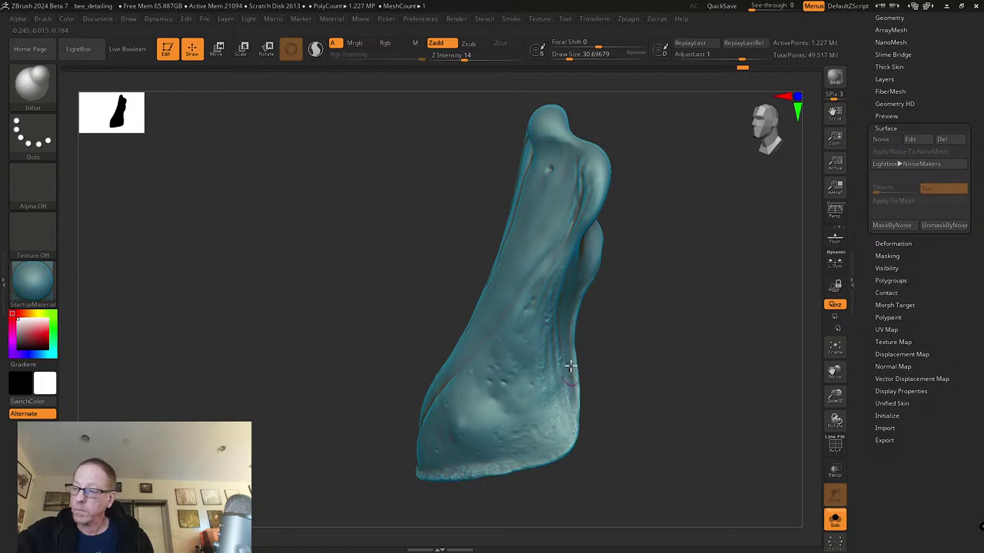
pyautogui.moveTo(578, 415); pyautogui.dragTo(543, 405)
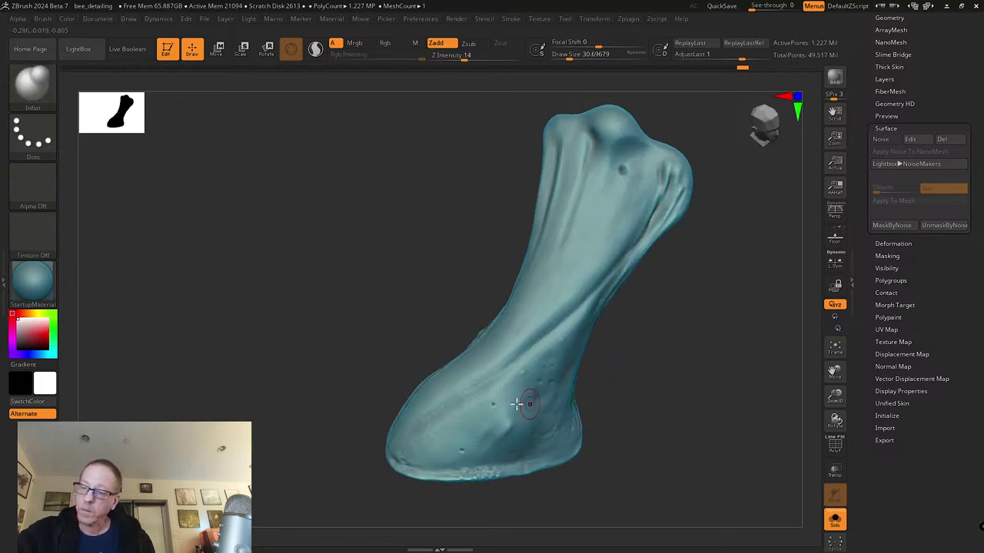
# Step: Inflate noise texture around the mandible's rounded tip and up its outer edge, softening it with Smooth
pyautogui.moveTo(407, 454); pyautogui.dragTo(424, 450)
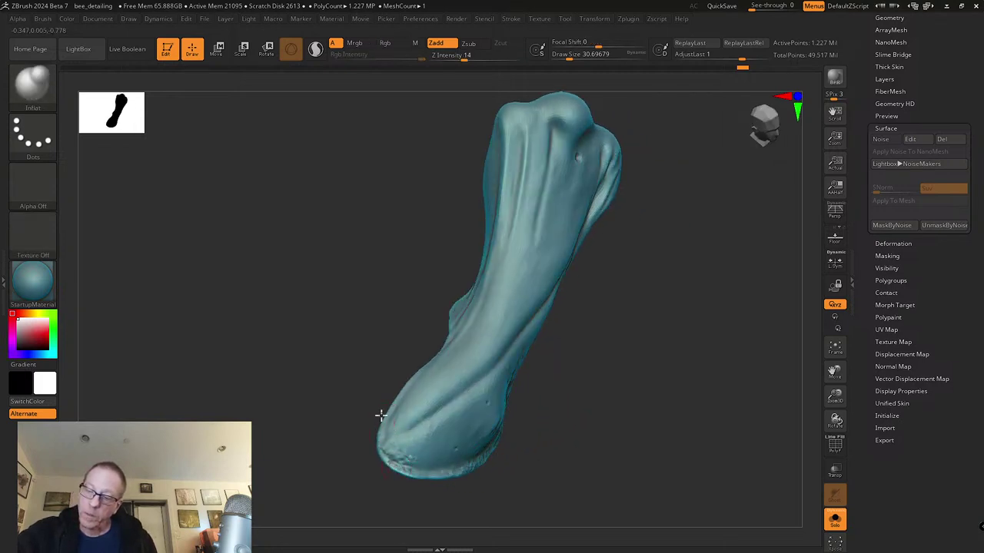
pyautogui.moveTo(395, 397); pyautogui.dragTo(410, 422)
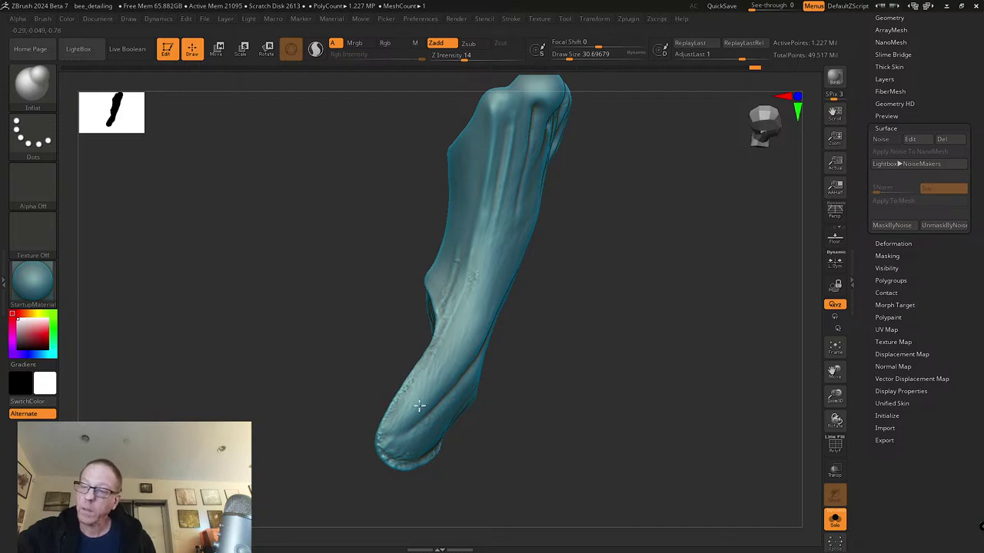
pyautogui.moveTo(464, 402); pyautogui.dragTo(496, 359)
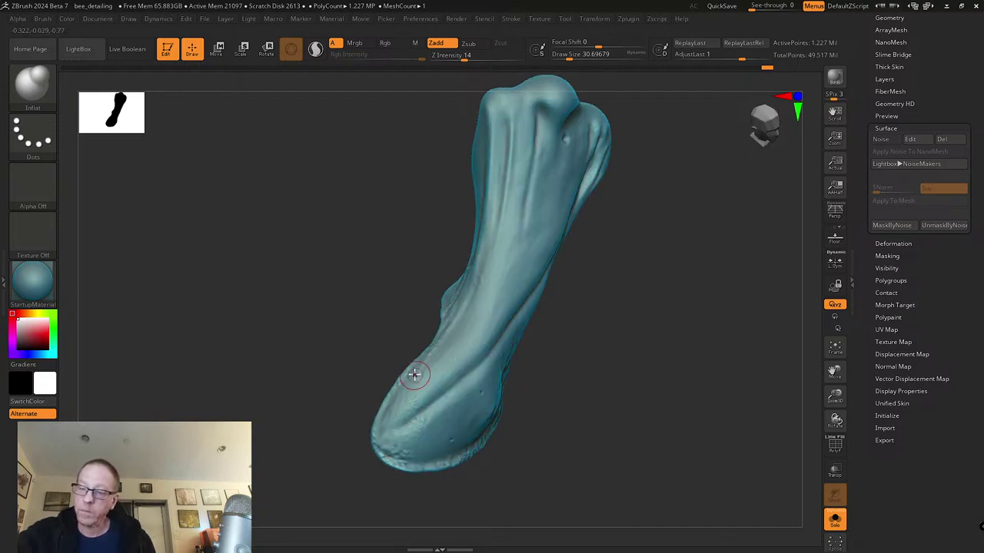
pyautogui.press('shift')
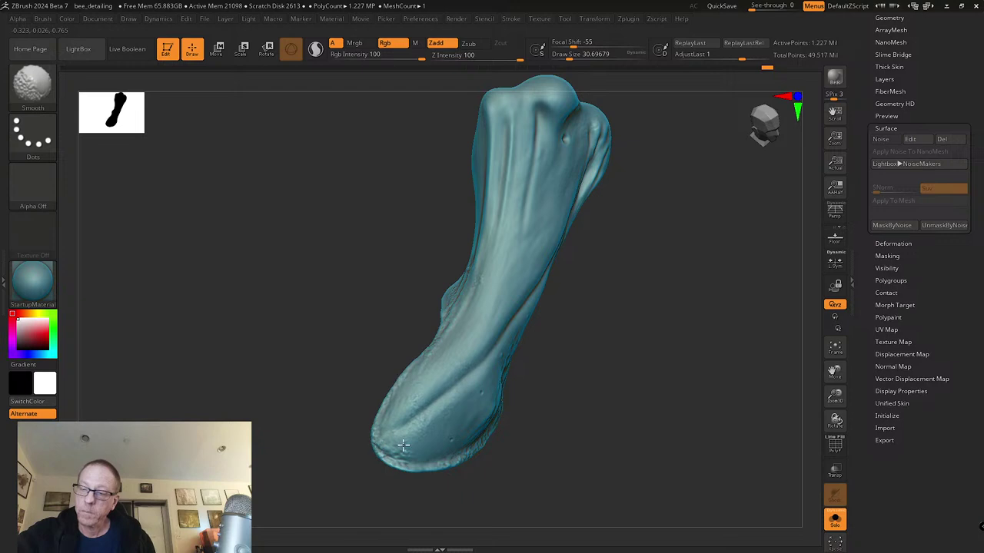
# Step: Inflate noise texture down the long grooves of the upper shaft and smooth the strongest bumps
pyautogui.moveTo(449, 371); pyautogui.dragTo(463, 371, button='right')
pyautogui.moveTo(536, 262)
pyautogui.keyDown('alt'); pyautogui.mouseDown(button='right')
pyautogui.moveTo(499, 330)
pyautogui.moveTo(511, 270)
pyautogui.mouseUp(button='right'); pyautogui.keyUp('alt')
pyautogui.press('shift')
pyautogui.moveTo(486, 305); pyautogui.dragTo(497, 226, button='right')
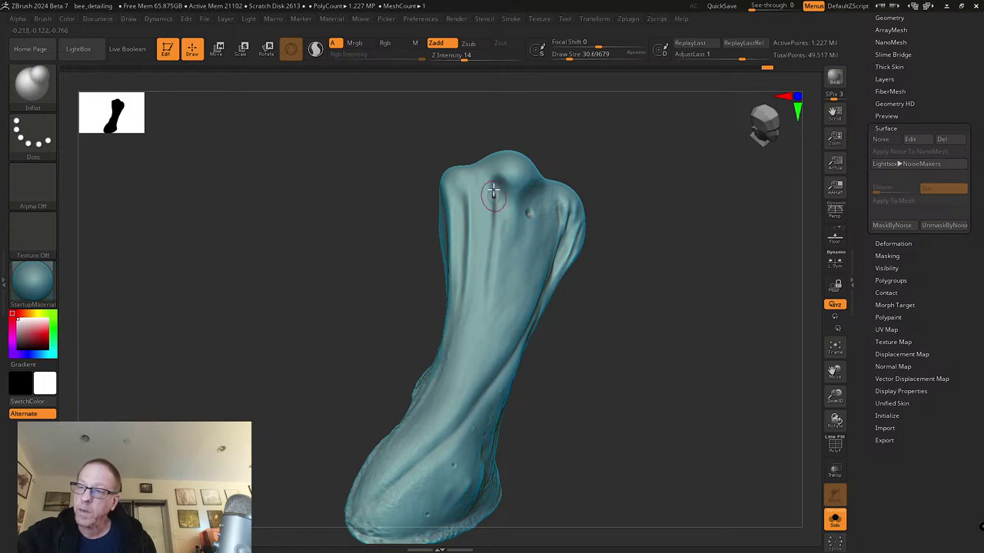
pyautogui.moveTo(497, 228); pyautogui.dragTo(496, 274)
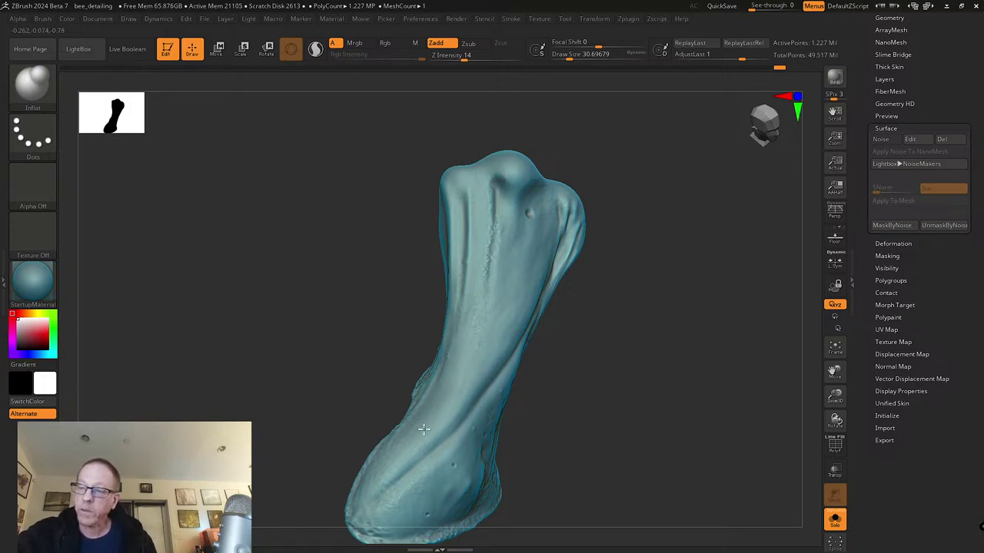
pyautogui.moveTo(436, 405); pyautogui.dragTo(460, 415, button='right')
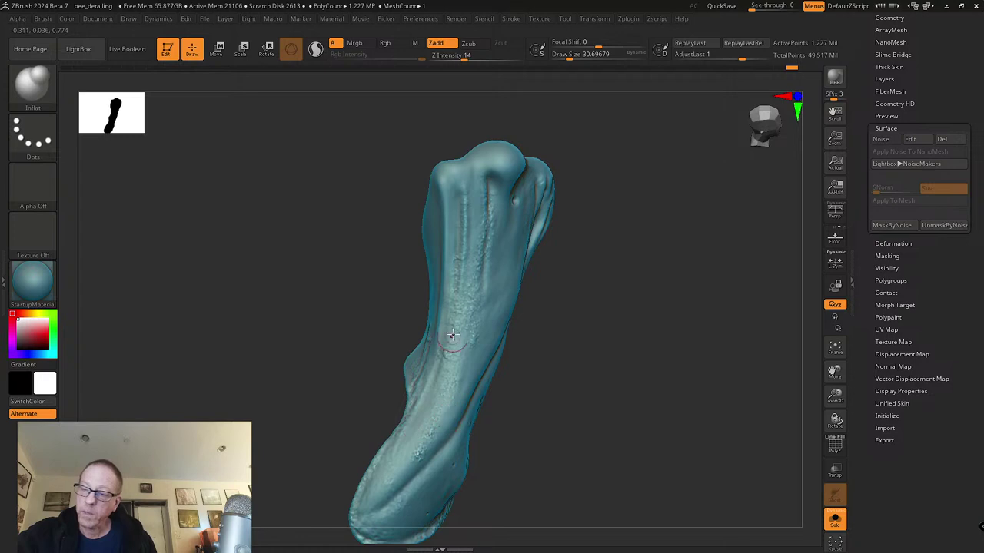
pyautogui.press('shift')
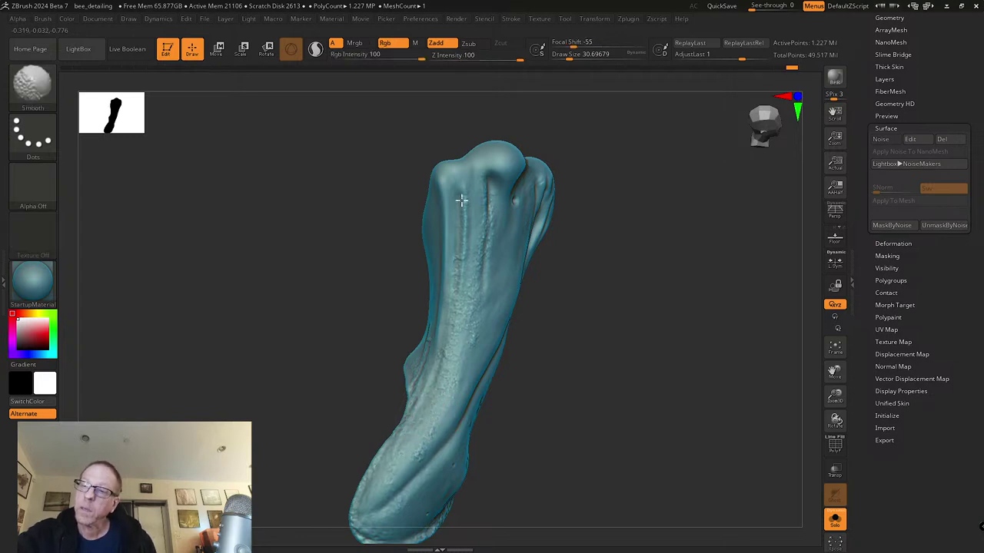
# Step: Extend the noise texture over the lower shaft toward the tip and smooth it
pyautogui.moveTo(429, 429); pyautogui.dragTo(406, 395, button='right')
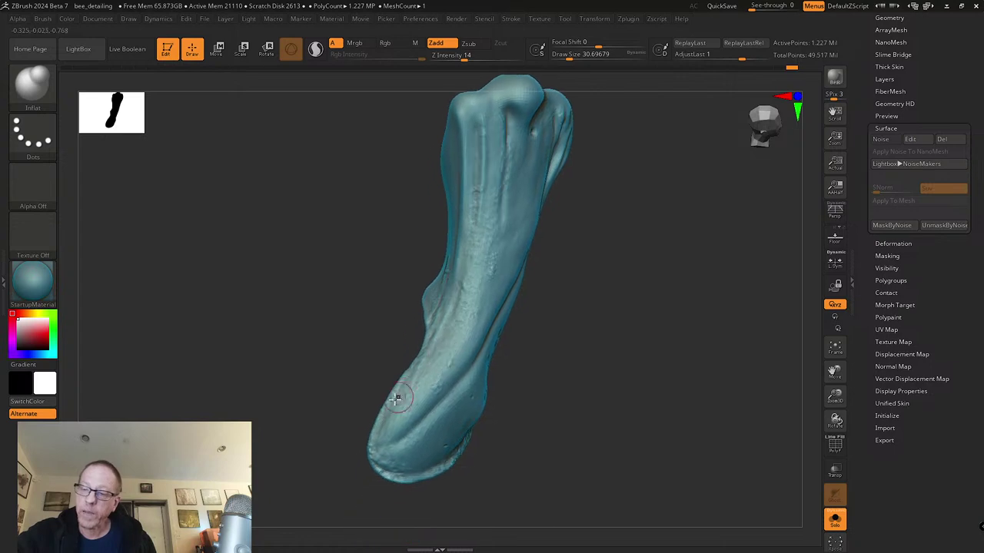
pyautogui.moveTo(512, 461); pyautogui.dragTo(435, 417, button='right')
pyautogui.keyDown('shift'); pyautogui.moveTo(435, 417); pyautogui.dragTo(410, 408); pyautogui.keyUp('shift')
pyautogui.keyDown('alt'); pyautogui.moveTo(628, 315); pyautogui.dragTo(574, 380, button='right'); pyautogui.keyUp('alt')
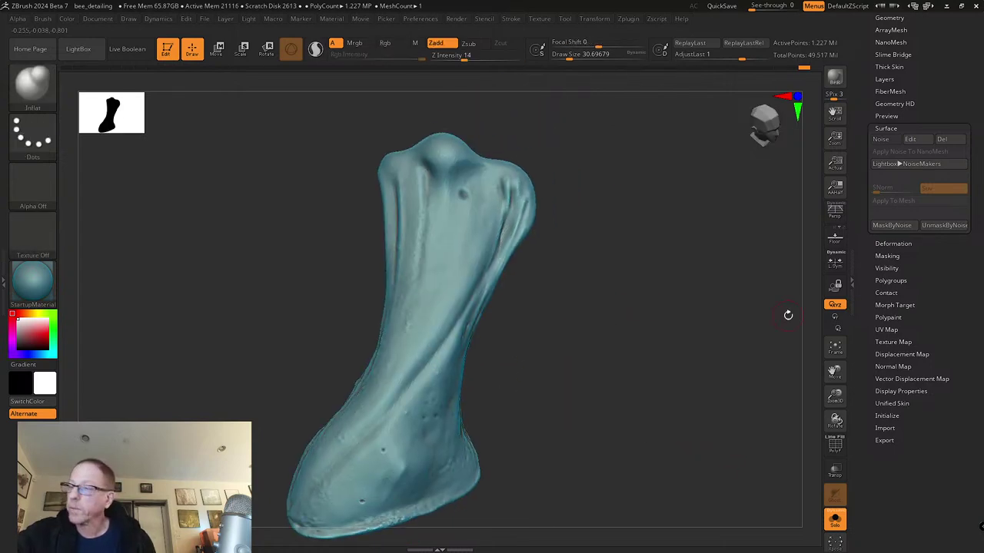
# Step: Apply ClayPolish to the mandible with Max 25, and invert the hidden mask
pyautogui.moveTo(863, 109); pyautogui.dragTo(897, 158)
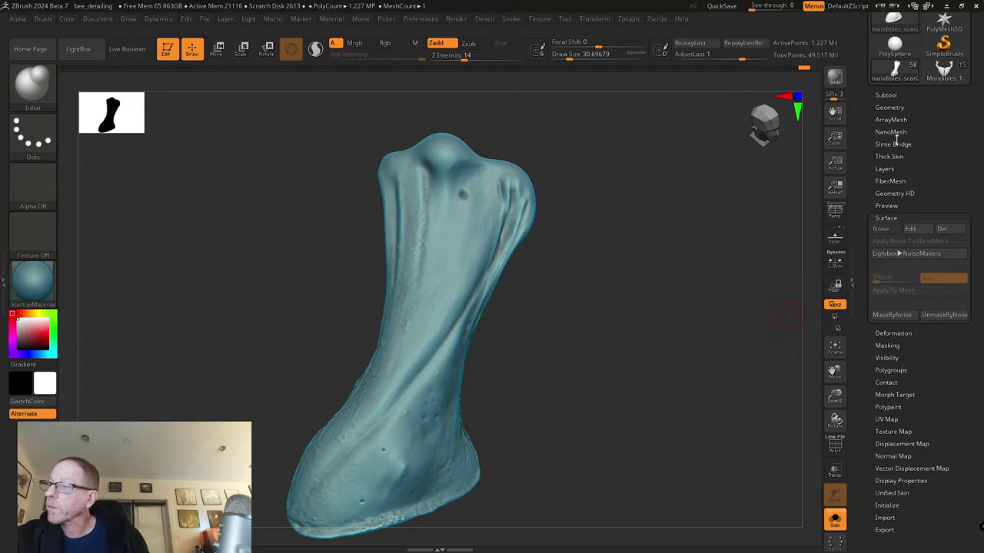
pyautogui.click(889, 107)
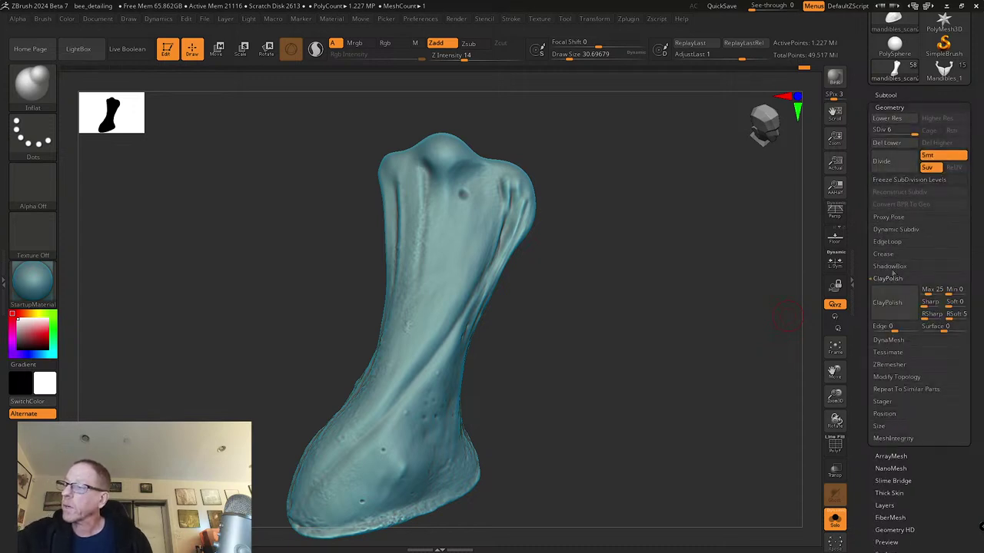
pyautogui.click(885, 303)
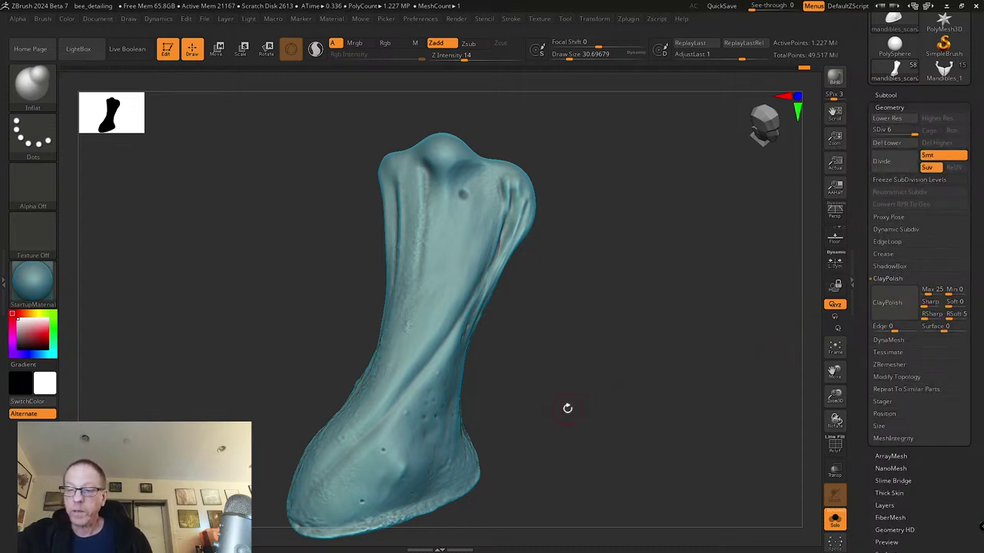
pyautogui.keyDown('alt'); pyautogui.moveTo(530, 397); pyautogui.dragTo(545, 352); pyautogui.keyUp('alt')
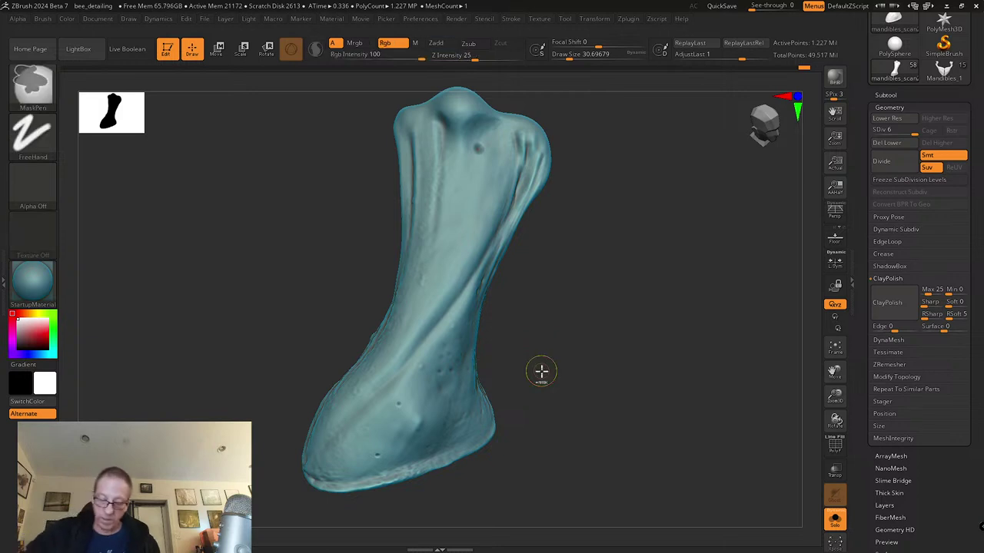
pyautogui.hotkey('ctrl', 'a')
pyautogui.keyDown('ctrl'); pyautogui.click(541, 372); pyautogui.keyUp('ctrl')
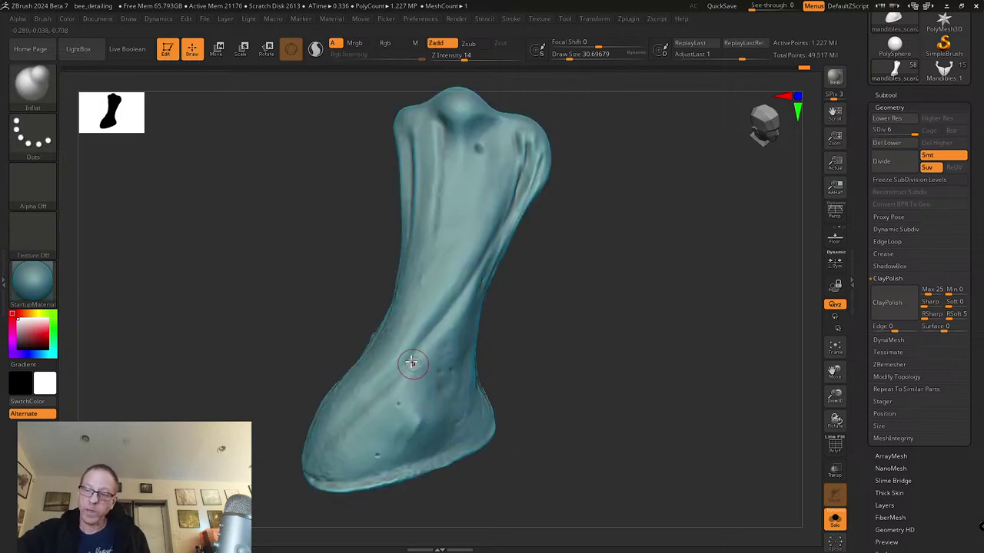
# Step: Set the draw size to 77.02, then inflate and soften texture along the middle of the biting edge
pyautogui.press('s')
pyautogui.moveTo(428, 425); pyautogui.dragTo(433, 424)
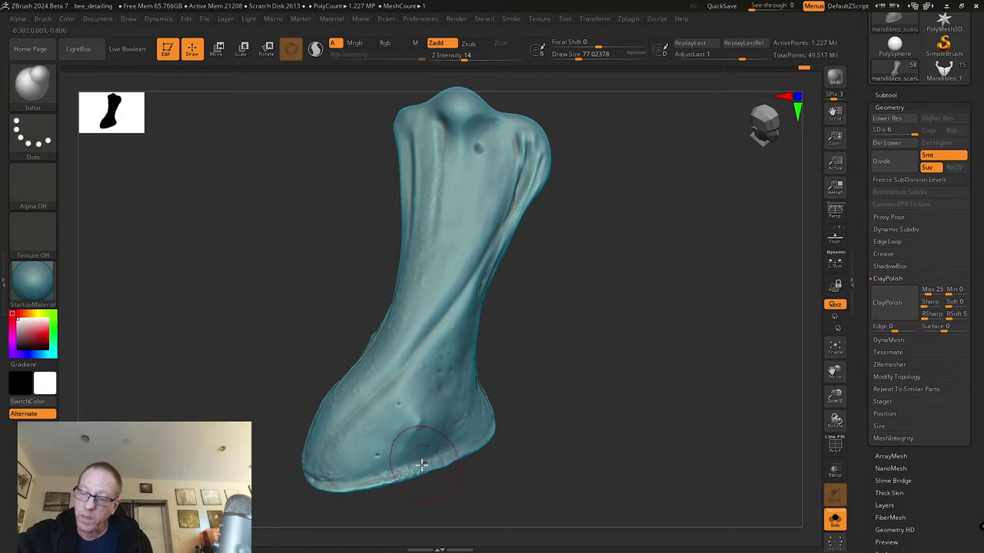
pyautogui.keyDown('shift'); pyautogui.moveTo(412, 465); pyautogui.dragTo(448, 457); pyautogui.keyUp('shift')
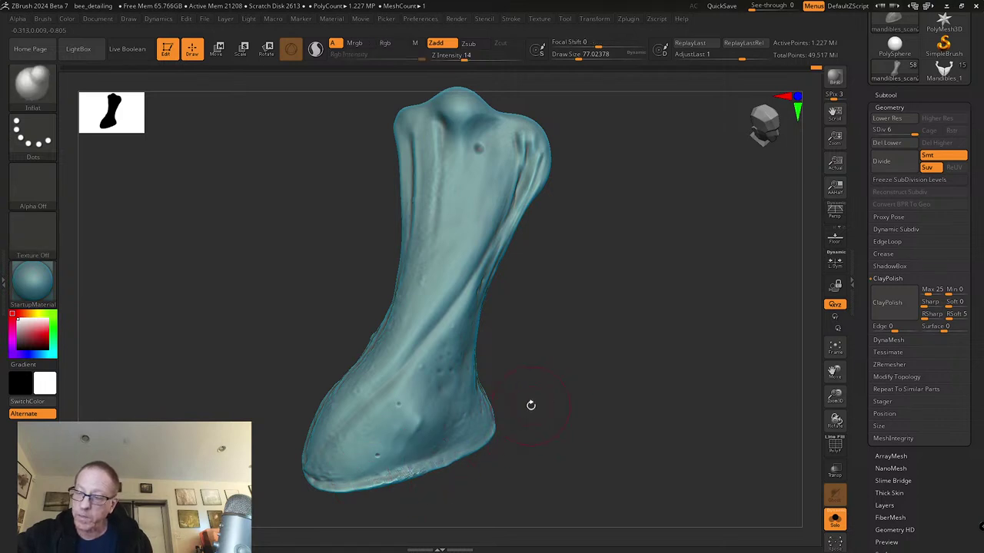
# Step: Set the draw size to 43.76 and inflate fine texture inside the flared corner, smoothing it into the surface
pyautogui.press('s')
pyautogui.moveTo(520, 403); pyautogui.dragTo(523, 404)
pyautogui.moveTo(555, 403)
pyautogui.mouseDown()
pyautogui.moveTo(516, 395)
pyautogui.moveTo(510, 413)
pyautogui.moveTo(467, 434)
pyautogui.moveTo(470, 416)
pyautogui.moveTo(451, 436)
pyautogui.moveTo(462, 421)
pyautogui.mouseUp()
pyautogui.press('s')
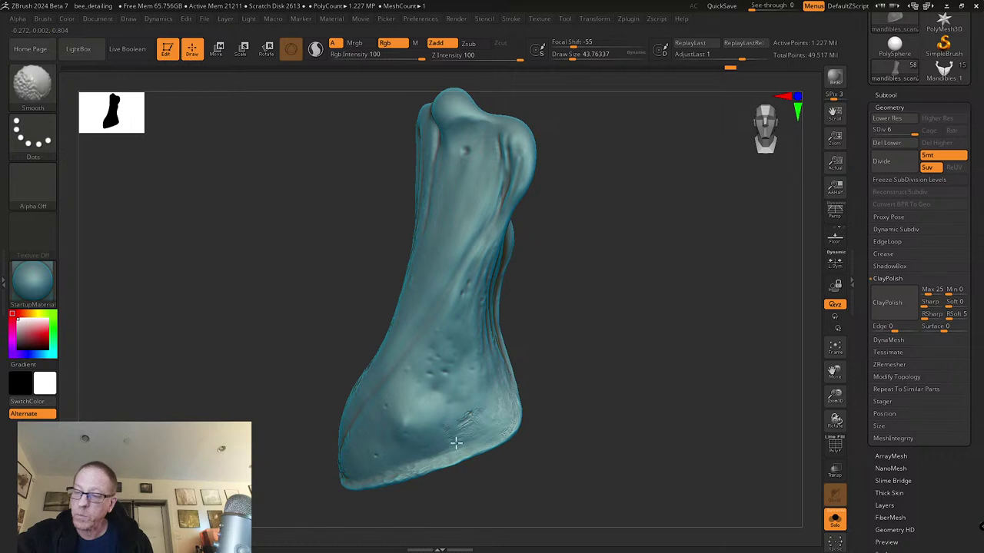
pyautogui.moveTo(584, 395); pyautogui.dragTo(548, 384)
pyautogui.keyDown('shift'); pyautogui.moveTo(477, 413); pyautogui.dragTo(475, 404); pyautogui.keyUp('shift')
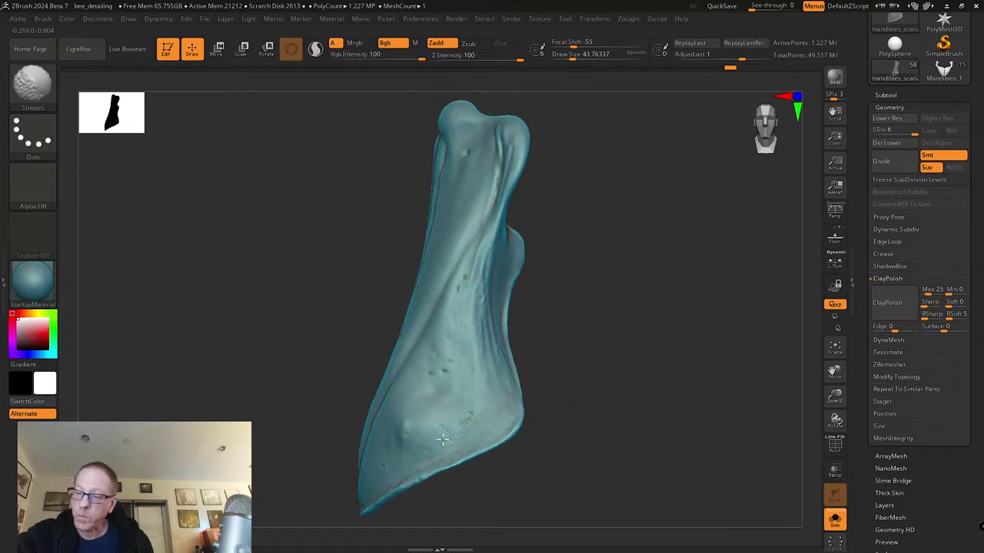
# Step: Inflate texture along the side ridges above the flared corner and blend it with Smooth
pyautogui.moveTo(549, 349)
pyautogui.mouseDown()
pyautogui.moveTo(500, 345)
pyautogui.moveTo(497, 333)
pyautogui.moveTo(526, 349)
pyautogui.mouseUp()
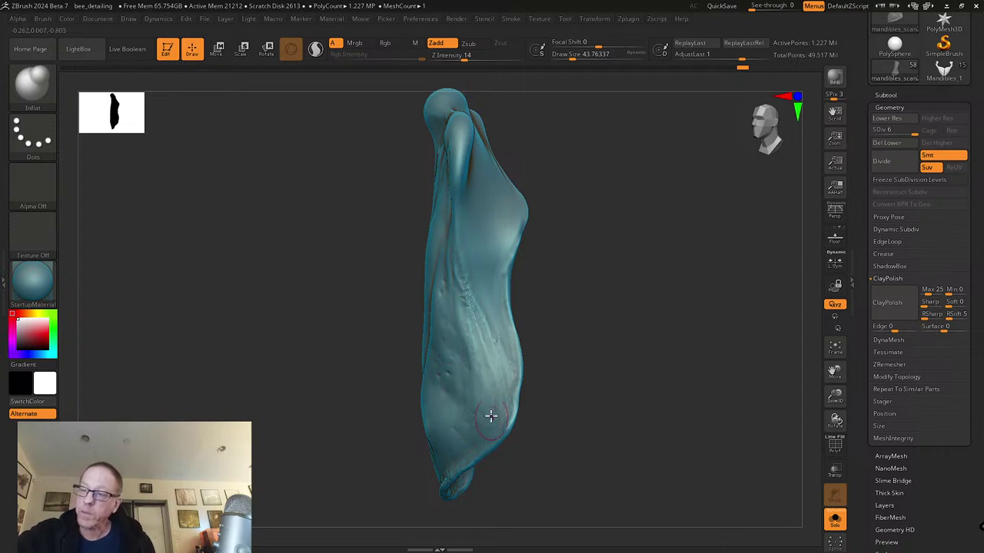
pyautogui.press('shift')
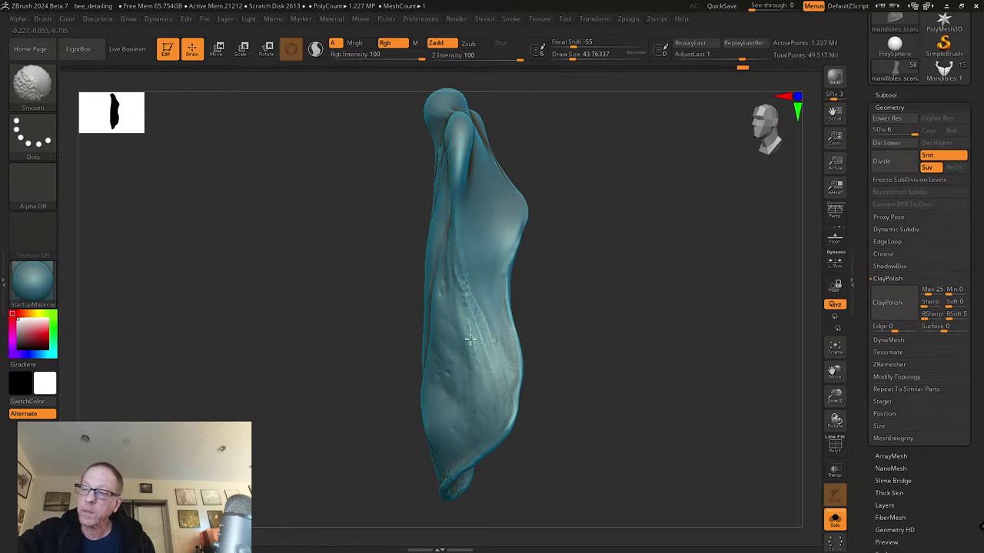
pyautogui.moveTo(571, 346); pyautogui.dragTo(566, 330)
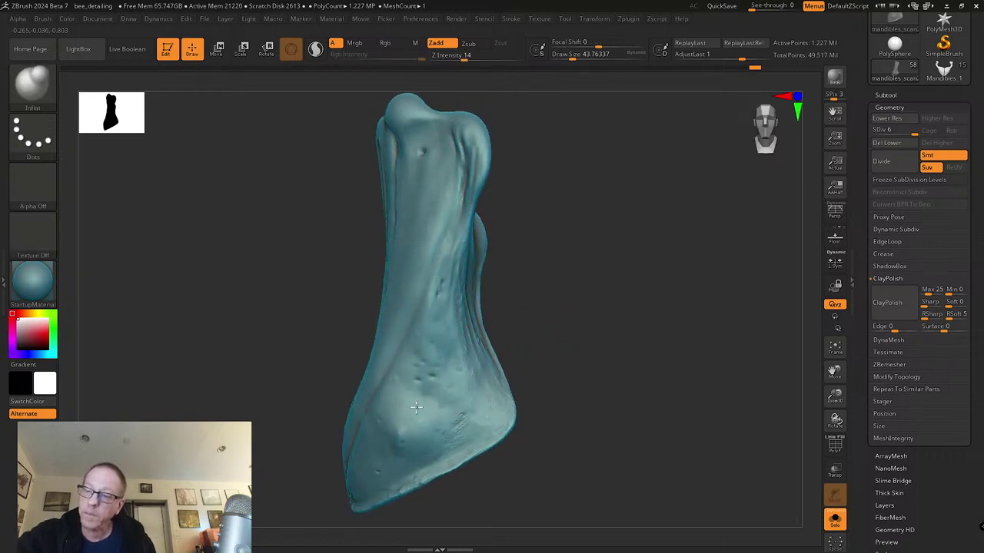
# Step: Inflate fine texture along the rounded tip of the mandible's biting edge and soften it with Smooth
pyautogui.moveTo(538, 338)
pyautogui.mouseDown()
pyautogui.moveTo(556, 303)
pyautogui.moveTo(549, 295)
pyautogui.mouseUp()
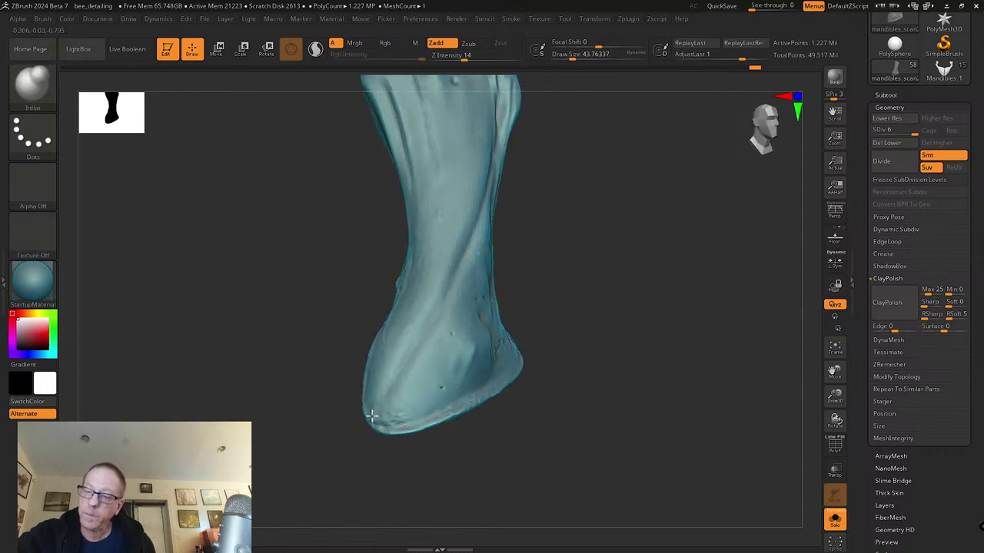
pyautogui.moveTo(382, 426); pyautogui.dragTo(461, 398)
pyautogui.moveTo(423, 444)
pyautogui.mouseDown()
pyautogui.moveTo(449, 436)
pyautogui.moveTo(398, 435)
pyautogui.mouseUp()
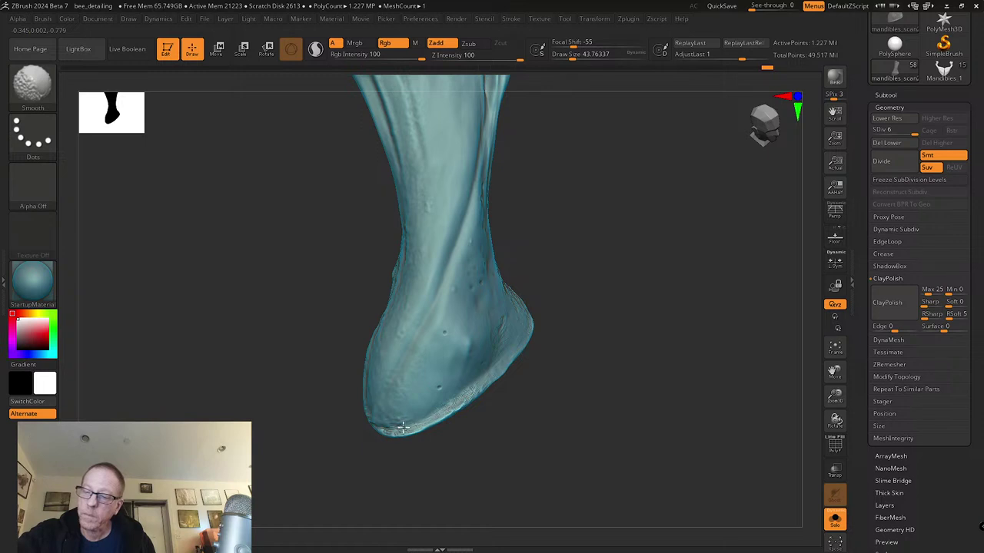
# Step: Inflate texture down the mandible's narrow outer side, from the grooves to the rounded tip, and blend it with Smooth
pyautogui.moveTo(519, 355)
pyautogui.mouseDown(button='right')
pyautogui.moveTo(500, 428)
pyautogui.moveTo(450, 391)
pyautogui.mouseUp(button='right')
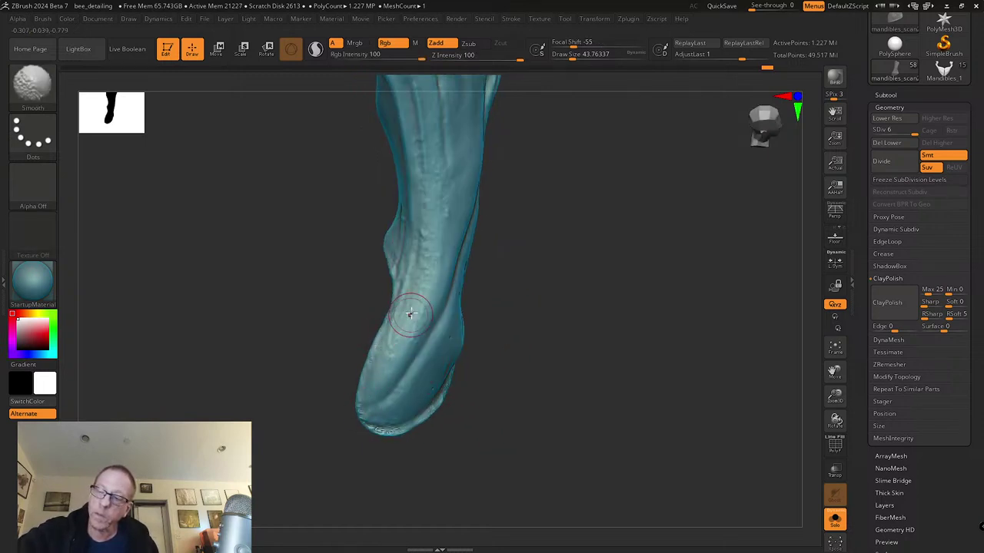
pyautogui.moveTo(406, 323); pyautogui.dragTo(395, 369, button='right')
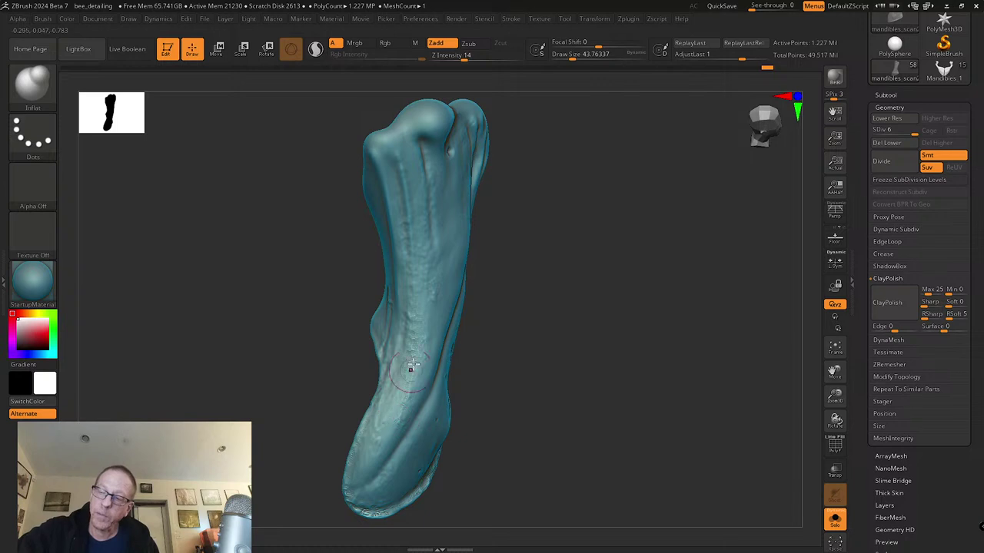
pyautogui.press('shift')
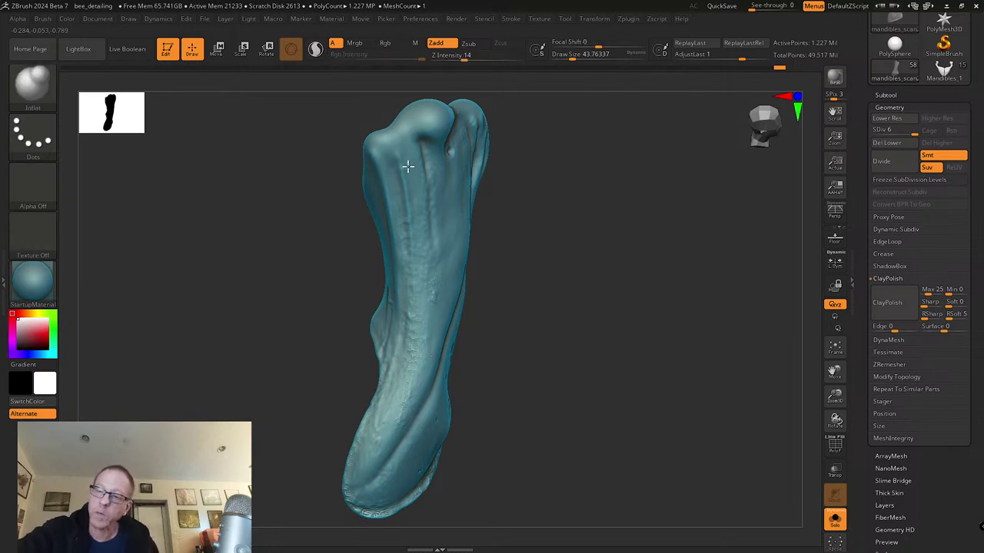
pyautogui.press('shift')
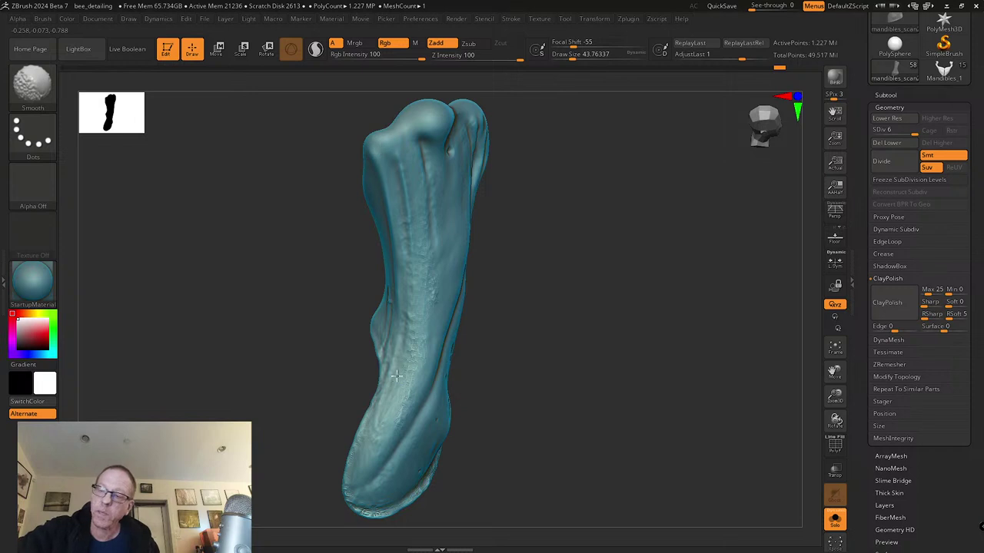
pyautogui.moveTo(366, 467); pyautogui.dragTo(361, 433, button='right')
pyautogui.moveTo(377, 505); pyautogui.dragTo(371, 452, button='right')
pyautogui.press('shift')
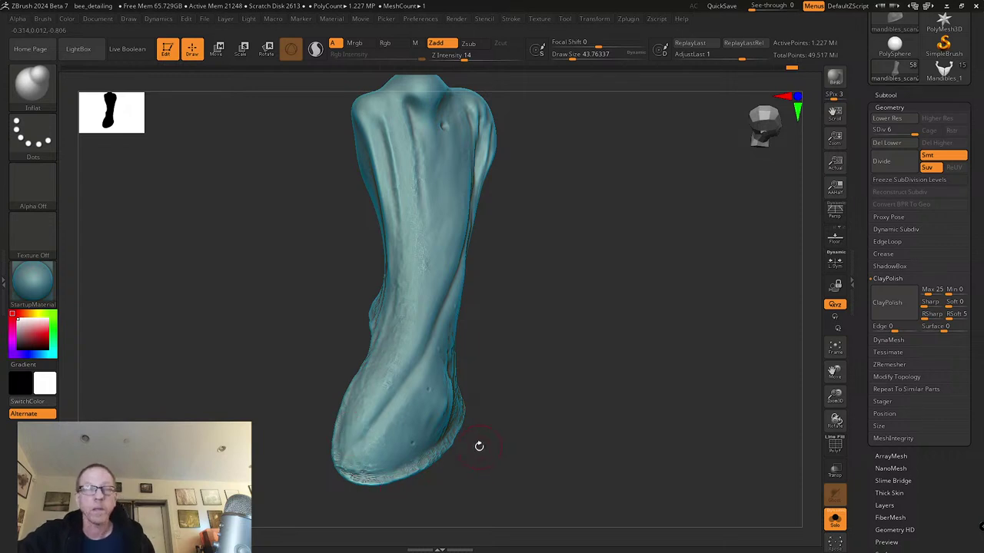
# Step: Inflate texture on the mandible's broad face around the diagonal ridge and soften it with Smooth
pyautogui.moveTo(481, 336); pyautogui.dragTo(408, 378)
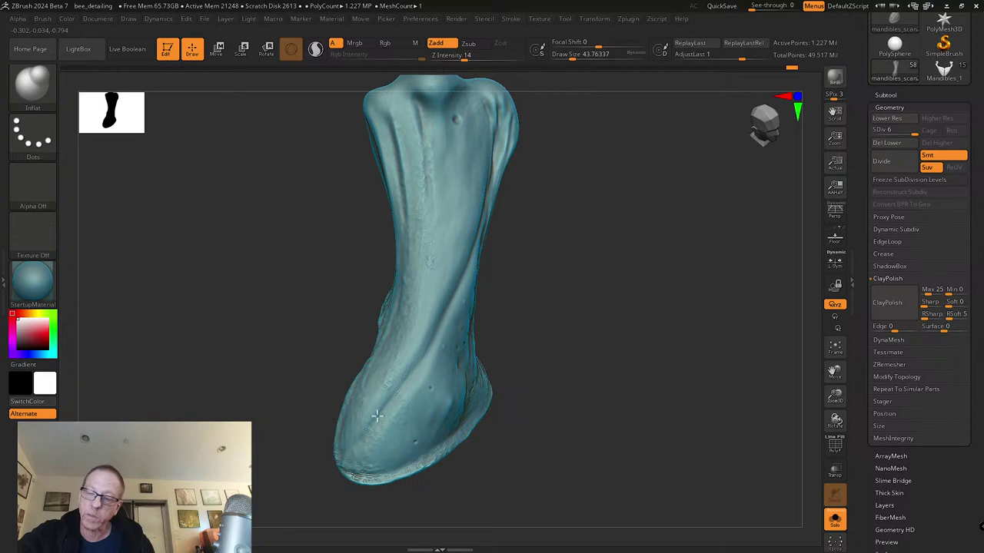
pyautogui.press('shift')
pyautogui.moveTo(483, 300); pyautogui.dragTo(412, 375)
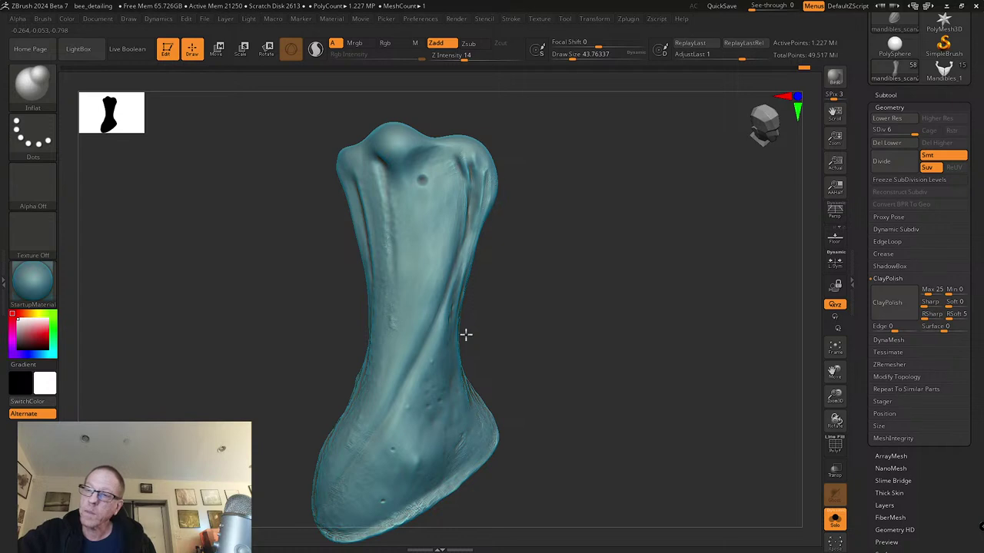
pyautogui.moveTo(461, 335); pyautogui.dragTo(488, 235, button='right')
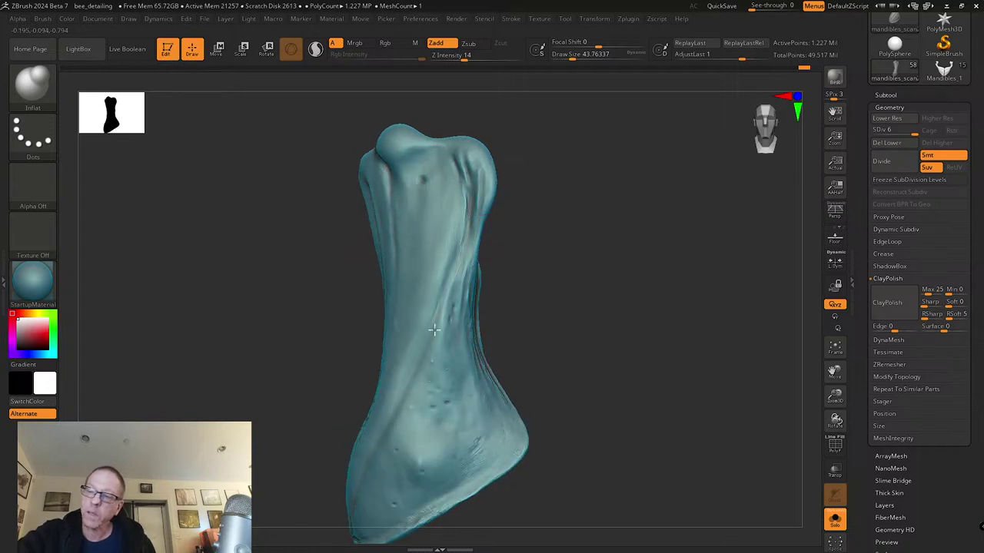
pyautogui.press('shift')
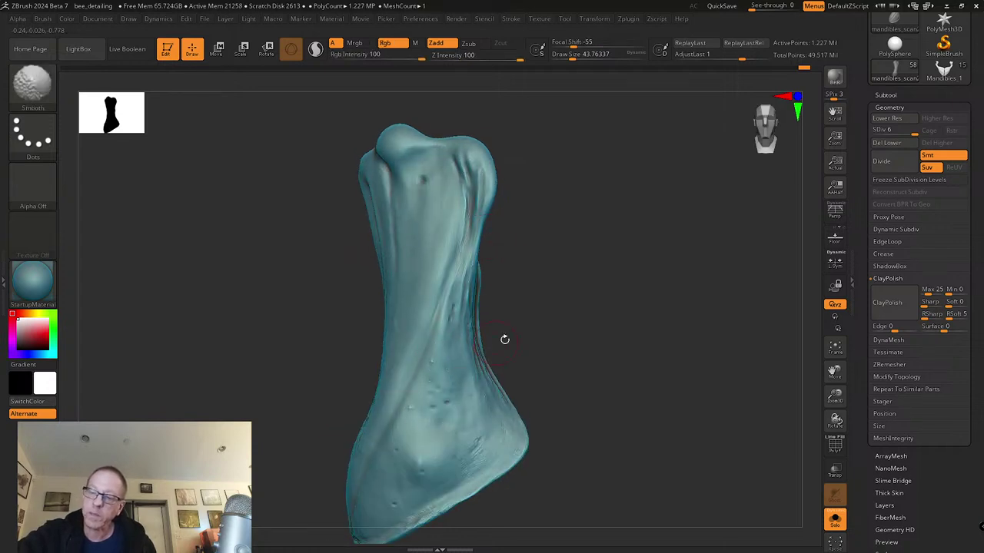
pyautogui.moveTo(492, 343); pyautogui.dragTo(521, 325, button='right')
pyautogui.press('shift')
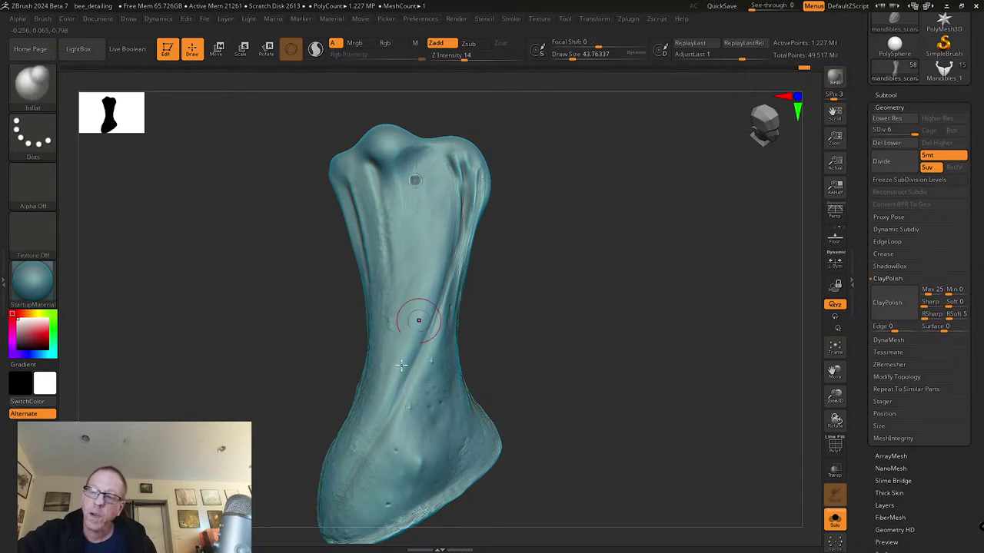
# Step: Build up Inflat texture on the rounded lower corner beside the diagonal ridge and smooth it into the surface
pyautogui.keyDown('alt'); pyautogui.moveTo(408, 414); pyautogui.dragTo(468, 356, button='right'); pyautogui.keyUp('alt')
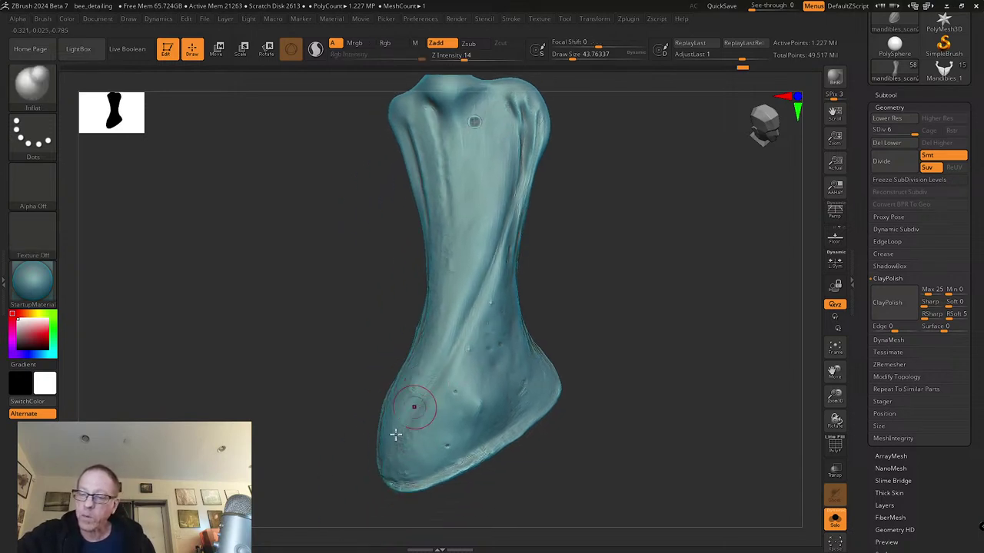
pyautogui.press('shift')
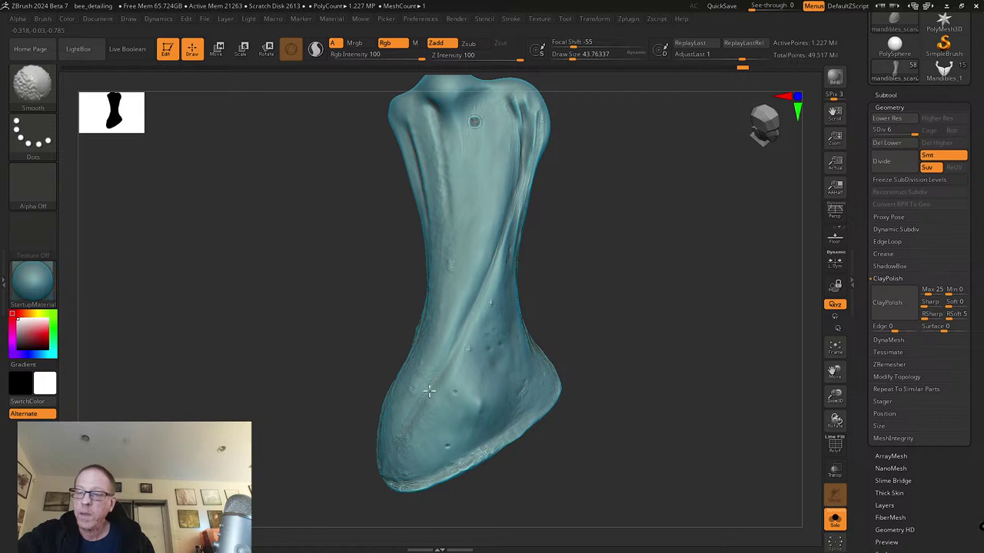
pyautogui.moveTo(474, 415)
pyautogui.keyDown('alt'); pyautogui.mouseDown(button='right')
pyautogui.moveTo(441, 398)
pyautogui.moveTo(444, 369)
pyautogui.mouseUp(button='right'); pyautogui.keyUp('alt')
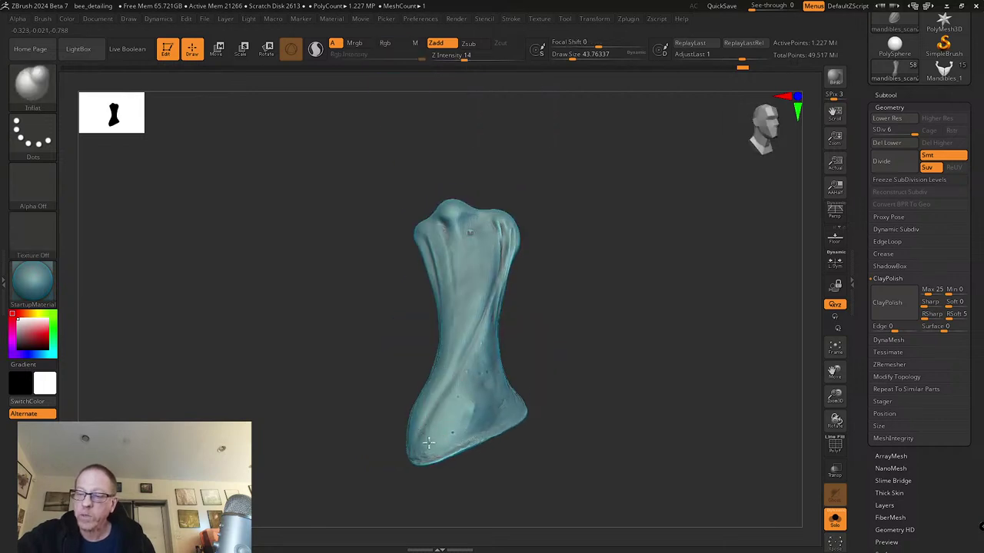
pyautogui.press('shift')
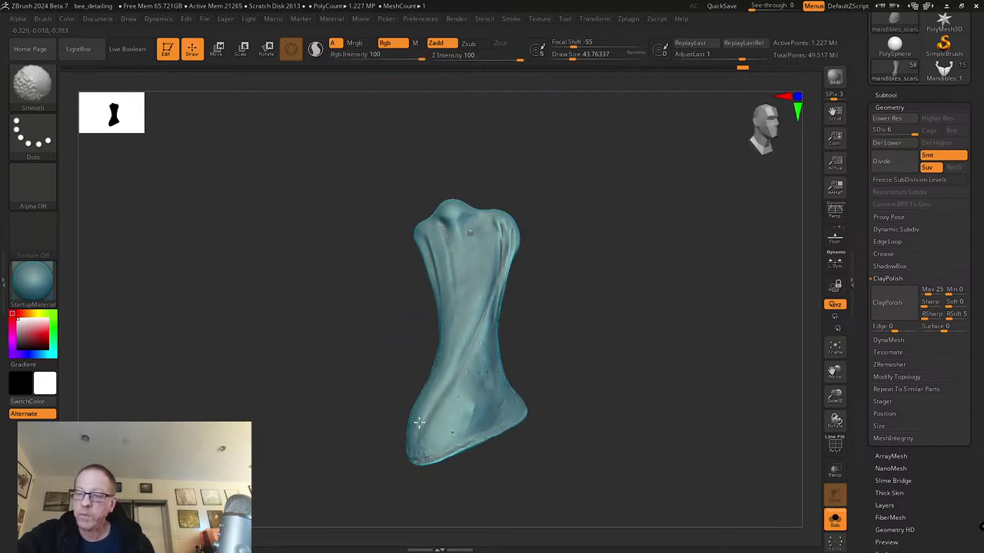
pyautogui.keyDown('shift'); pyautogui.moveTo(463, 476); pyautogui.dragTo(505, 439); pyautogui.keyUp('shift')
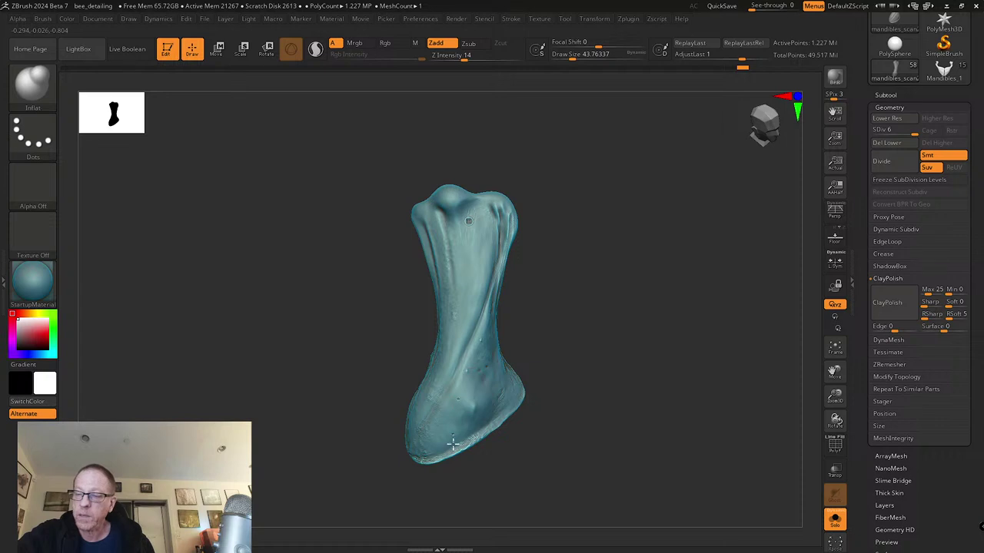
# Step: Touch up the texture along the biting edge and the diagonal ridge, alternating Inflat with Smooth
pyautogui.press('shift')
pyautogui.keyDown('shift'); pyautogui.moveTo(462, 404); pyautogui.dragTo(489, 365, button='right'); pyautogui.keyUp('shift')
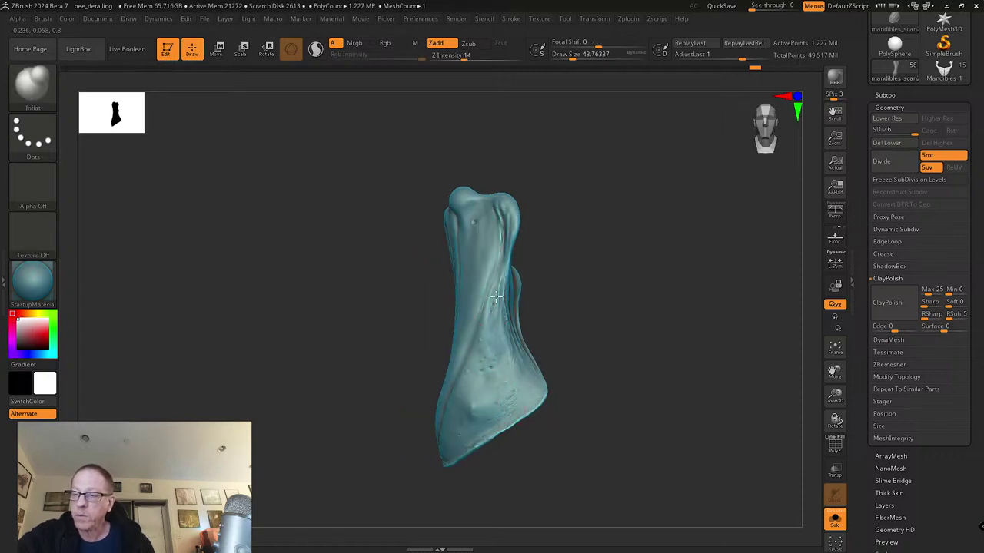
pyautogui.press('shift')
pyautogui.moveTo(548, 317)
pyautogui.keyDown('shift'); pyautogui.mouseDown(button='right')
pyautogui.moveTo(509, 325)
pyautogui.moveTo(610, 429)
pyautogui.moveTo(502, 378)
pyautogui.mouseUp(button='right'); pyautogui.keyUp('shift')
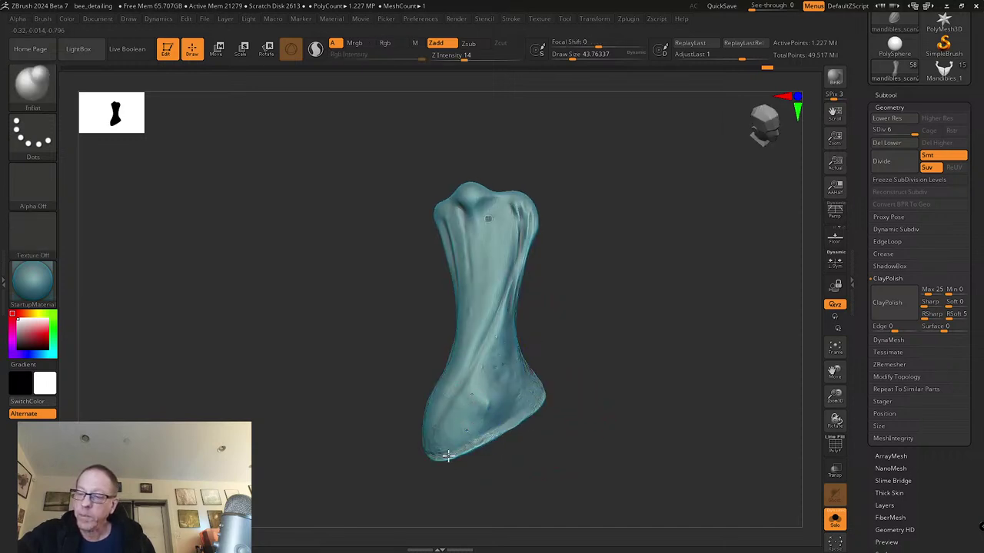
pyautogui.press('shift')
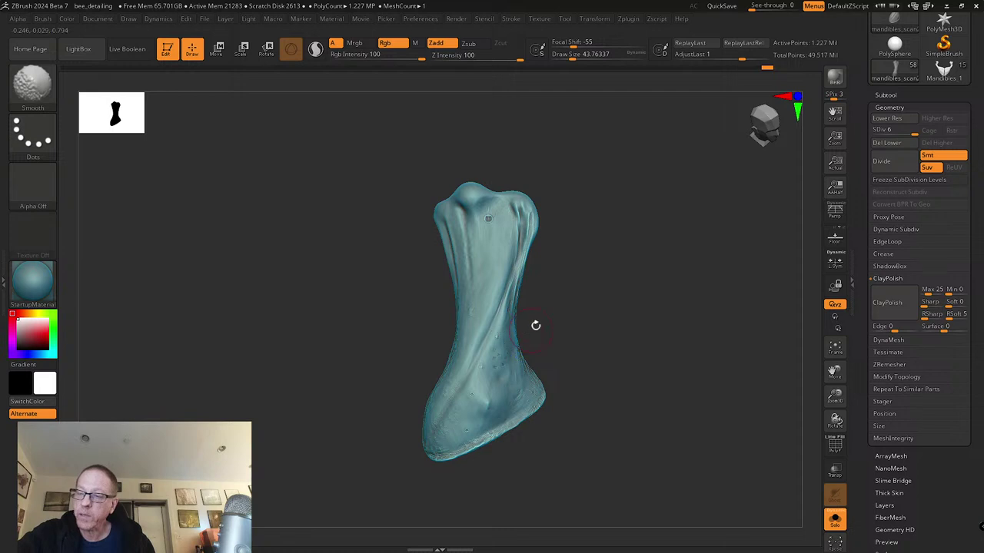
pyautogui.moveTo(527, 333); pyautogui.dragTo(522, 312, button='right')
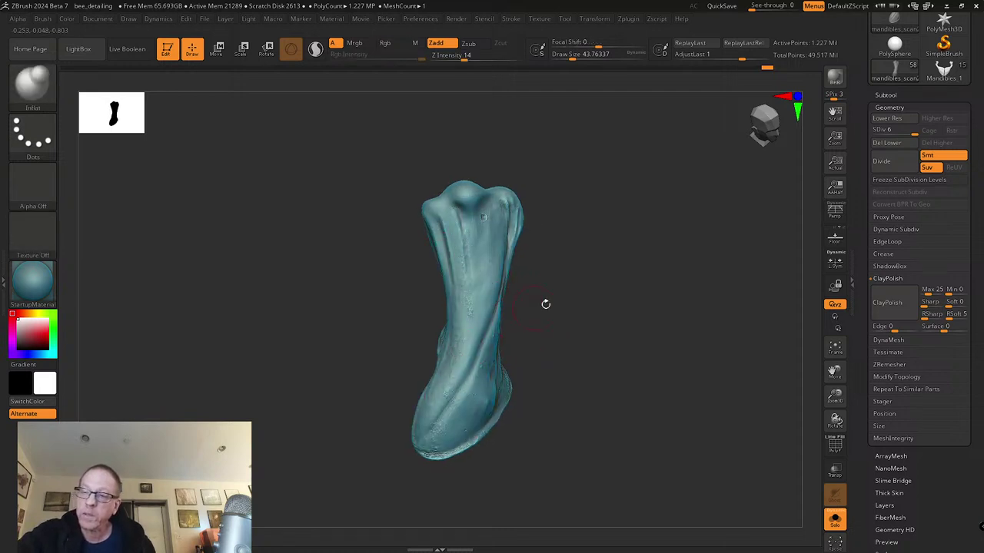
# Step: Refine the texture on the mandible's outer side and lower face with Inflat, blending it with Smooth
pyautogui.moveTo(525, 310); pyautogui.dragTo(485, 301)
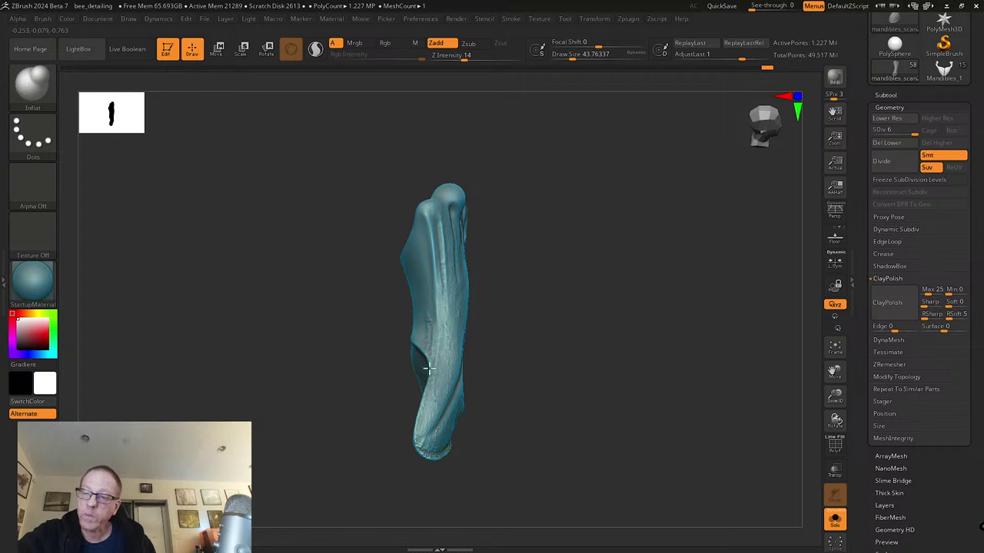
pyautogui.press('shift')
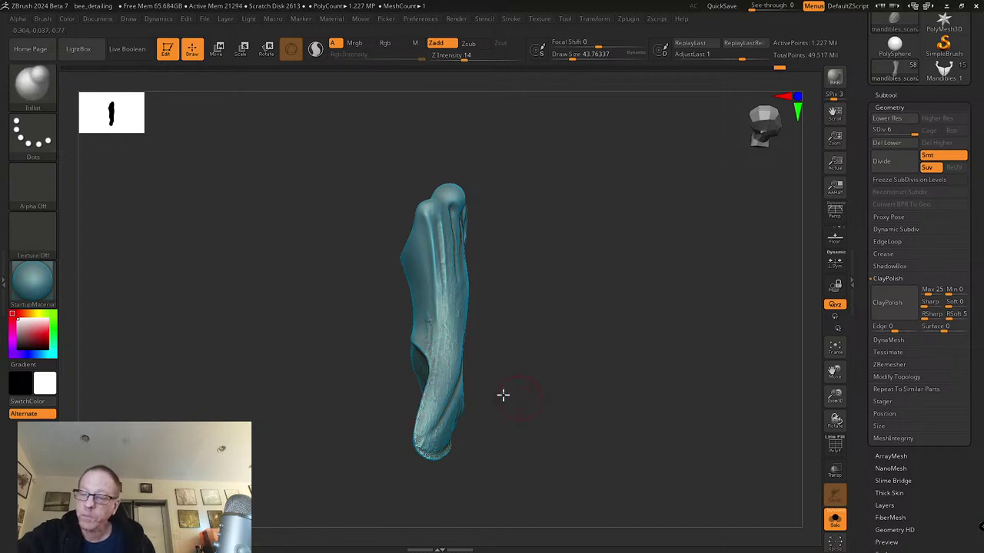
pyautogui.moveTo(518, 397); pyautogui.dragTo(451, 358)
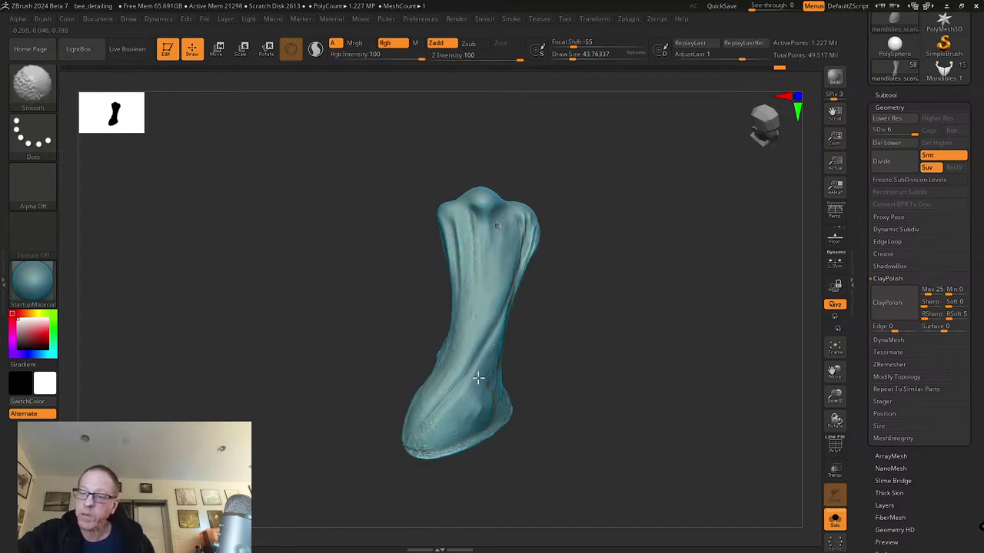
pyautogui.moveTo(553, 362); pyautogui.dragTo(527, 351)
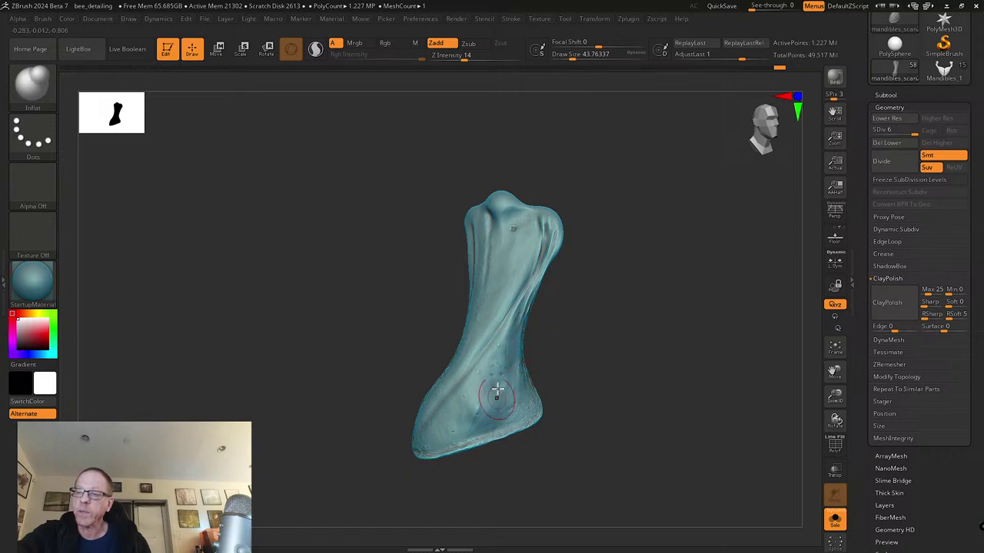
pyautogui.press('shift')
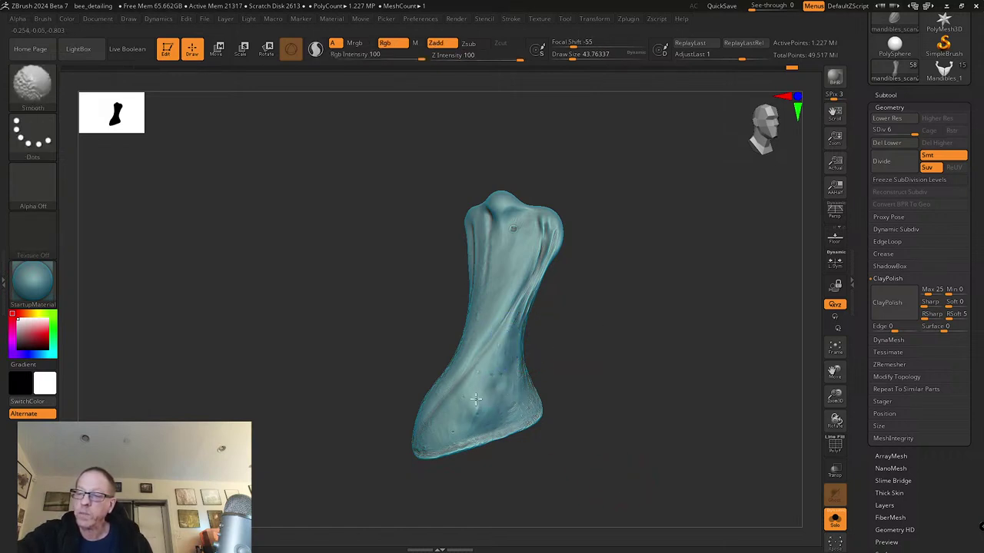
pyautogui.moveTo(476, 399); pyautogui.dragTo(496, 411, button='right')
pyautogui.press('shift')
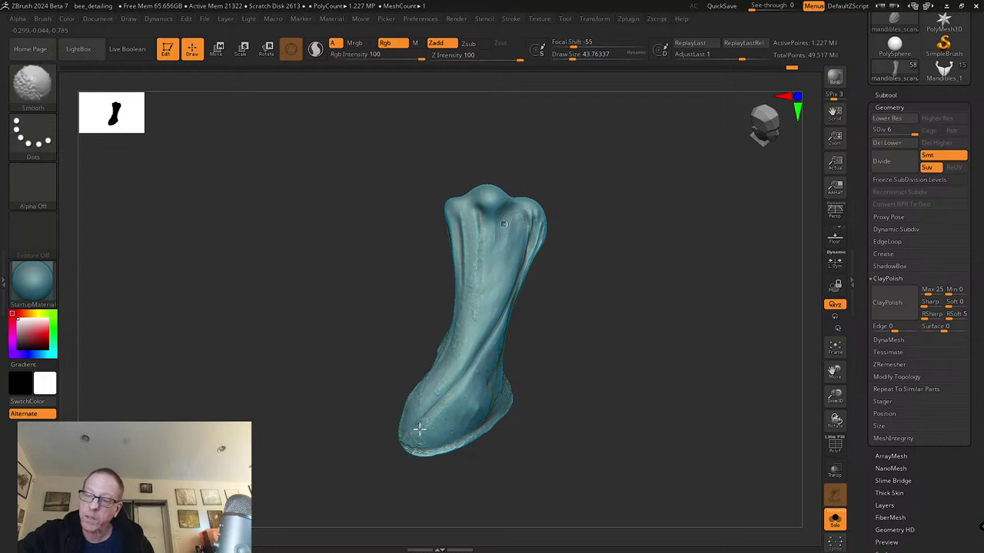
# Step: Clear the mask on the mandible and turn off Solo to display the entire bee beside the scan
pyautogui.press('ctrl')
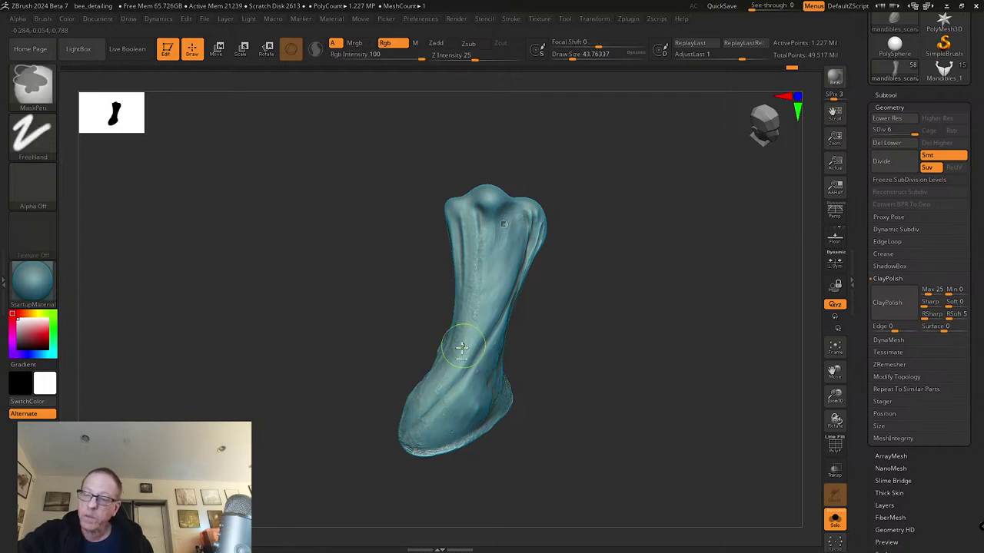
pyautogui.keyDown('ctrl'); pyautogui.moveTo(562, 351); pyautogui.dragTo(562, 377); pyautogui.keyUp('ctrl')
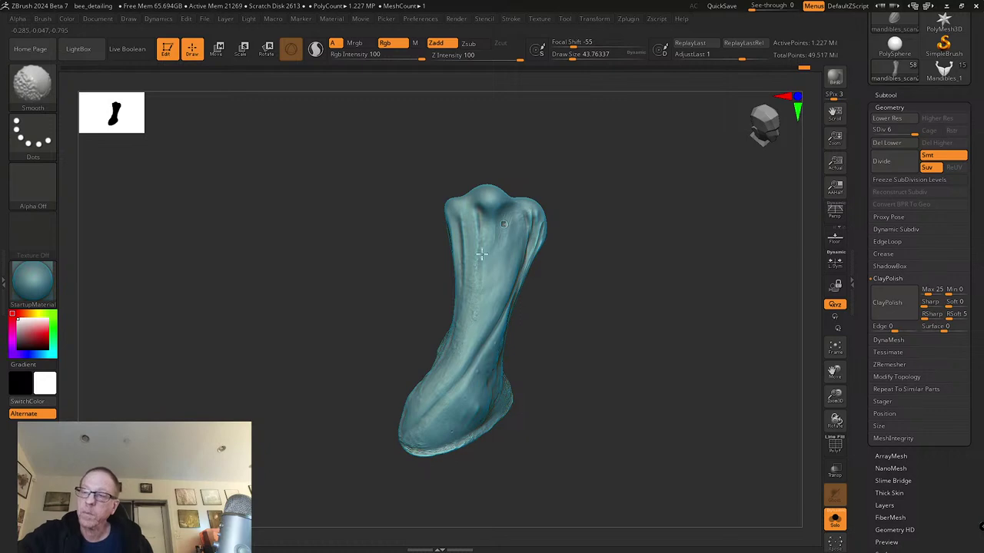
pyautogui.moveTo(592, 372)
pyautogui.keyDown('alt'); pyautogui.mouseDown()
pyautogui.moveTo(566, 336)
pyautogui.moveTo(574, 387)
pyautogui.moveTo(753, 434)
pyautogui.mouseUp(); pyautogui.keyUp('alt')
pyautogui.click(834, 520)
pyautogui.moveTo(623, 433); pyautogui.dragTo(674, 420, button='right')
pyautogui.moveTo(766, 307); pyautogui.dragTo(604, 444, button='right')
pyautogui.moveTo(478, 288)
pyautogui.mouseDown(button='right')
pyautogui.moveTo(492, 410)
pyautogui.moveTo(435, 409)
pyautogui.mouseUp(button='right')
pyautogui.moveTo(473, 364)
pyautogui.mouseDown(button='right')
pyautogui.moveTo(507, 356)
pyautogui.moveTo(527, 287)
pyautogui.moveTo(520, 341)
pyautogui.moveTo(503, 329)
pyautogui.mouseUp(button='right')
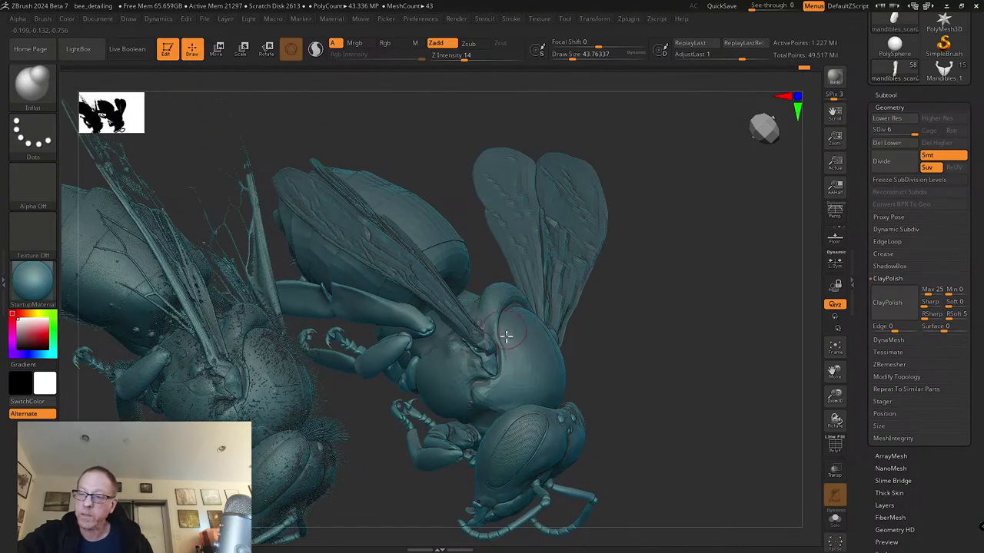
# Step: Switch to the thorax_retopo subtool and raise it to subdivision level 3, framing it beside the scanned thorax
pyautogui.keyDown('alt'); pyautogui.click(558, 359); pyautogui.keyUp('alt')
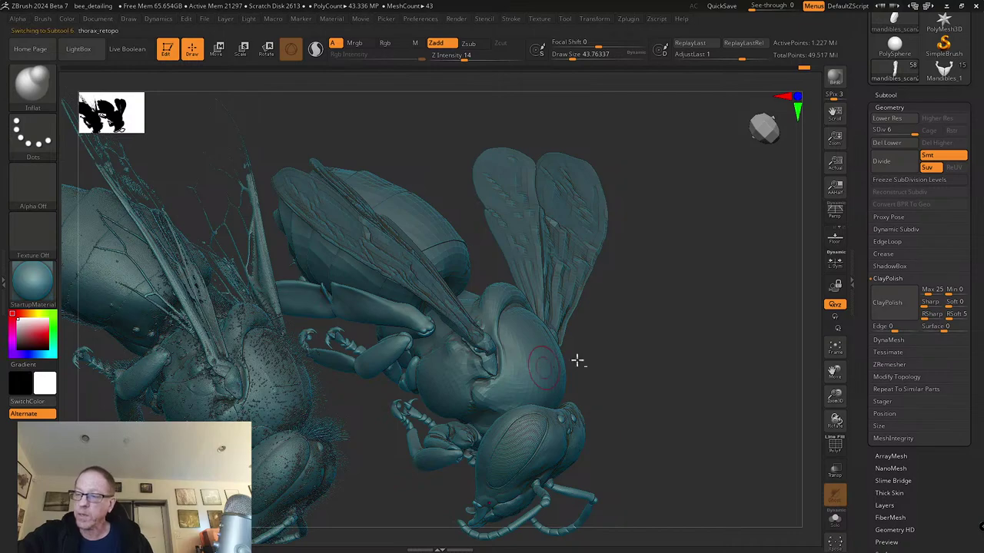
pyautogui.moveTo(654, 393); pyautogui.dragTo(661, 384, button='right')
pyautogui.keyDown('ctrl'); pyautogui.moveTo(395, 375); pyautogui.dragTo(411, 419, button='right'); pyautogui.keyUp('ctrl')
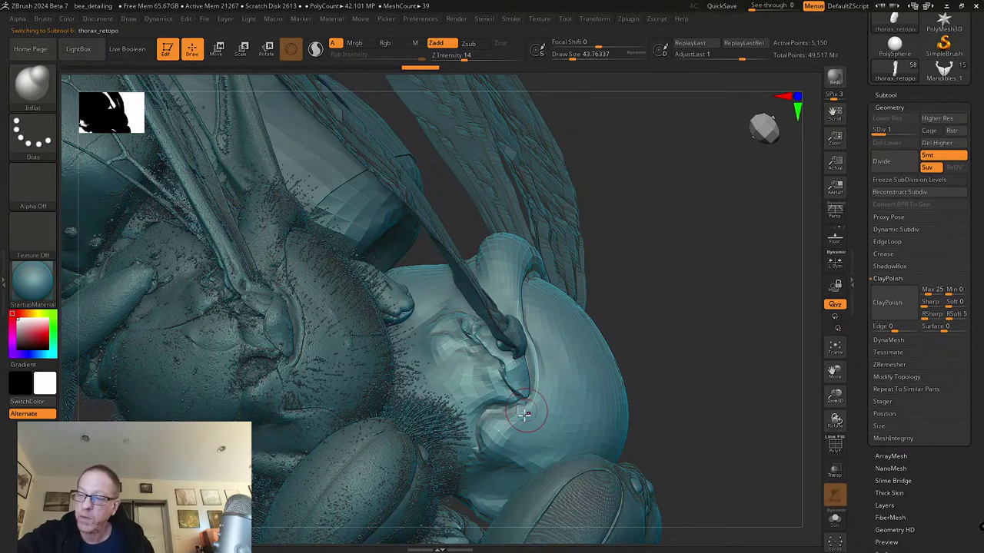
pyautogui.press('d')
pyautogui.press('d')
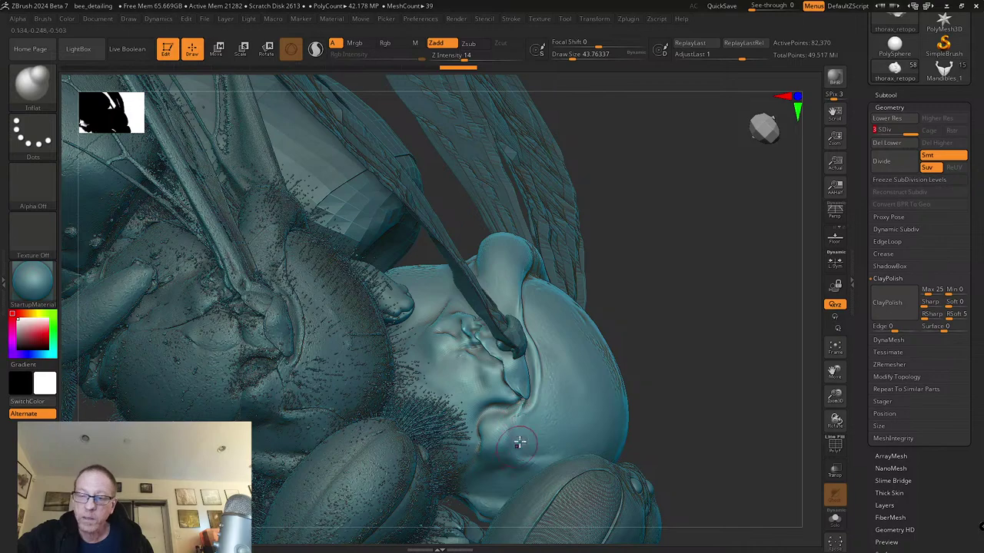
pyautogui.moveTo(528, 370)
pyautogui.mouseDown(button='right')
pyautogui.moveTo(453, 350)
pyautogui.moveTo(507, 346)
pyautogui.moveTo(494, 335)
pyautogui.moveTo(504, 377)
pyautogui.mouseUp(button='right')
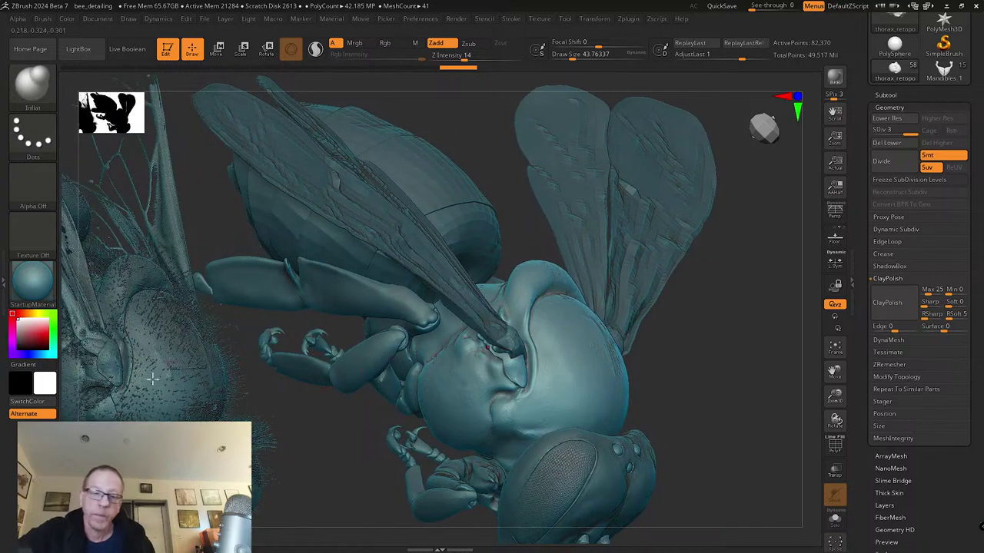
pyautogui.keyDown('alt'); pyautogui.moveTo(136, 373); pyautogui.dragTo(245, 366, button='right'); pyautogui.keyUp('alt')
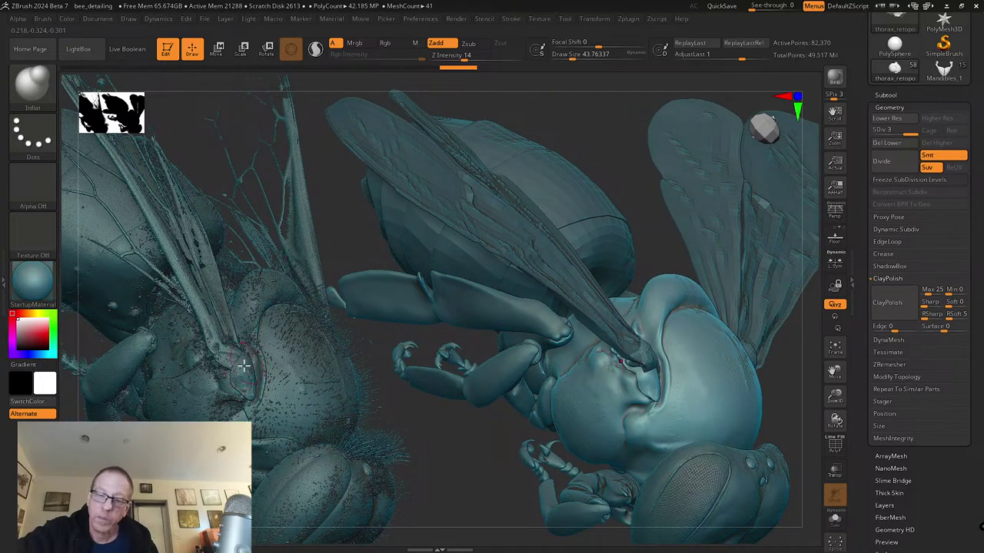
# Step: Switch to the browser showing The Gnomon Workshop site and dismiss the 15% off subscription offer
pyautogui.moveTo(619, 395)
pyautogui.mouseDown(button='right')
pyautogui.moveTo(610, 408)
pyautogui.moveTo(665, 380)
pyautogui.moveTo(593, 374)
pyautogui.moveTo(572, 355)
pyautogui.moveTo(544, 361)
pyautogui.moveTo(577, 392)
pyautogui.moveTo(600, 321)
pyautogui.moveTo(592, 208)
pyautogui.moveTo(620, 237)
pyautogui.moveTo(592, 279)
pyautogui.moveTo(582, 395)
pyautogui.moveTo(567, 369)
pyautogui.moveTo(579, 402)
pyautogui.moveTo(566, 348)
pyautogui.mouseUp(button='right')
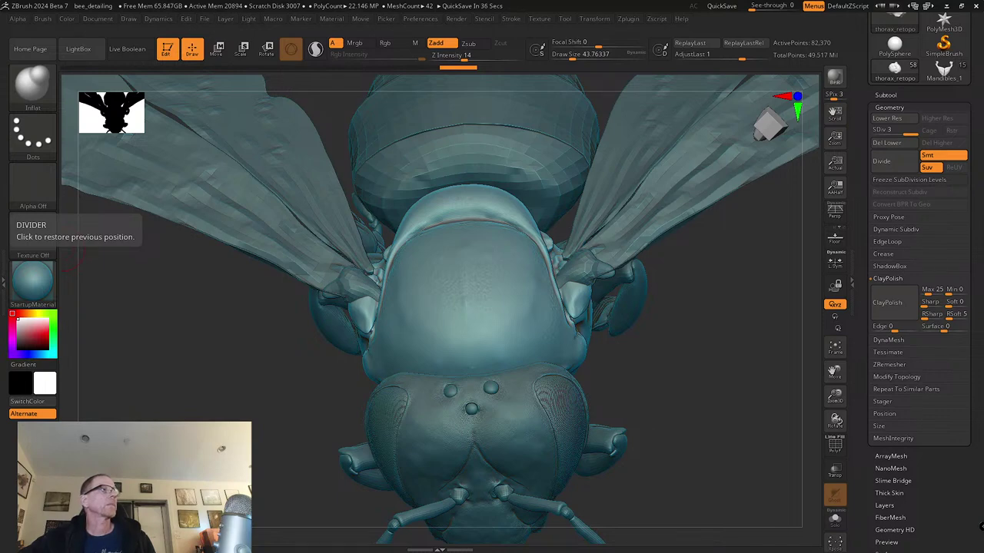
pyautogui.moveTo(0, 76); pyautogui.dragTo(617, 81)
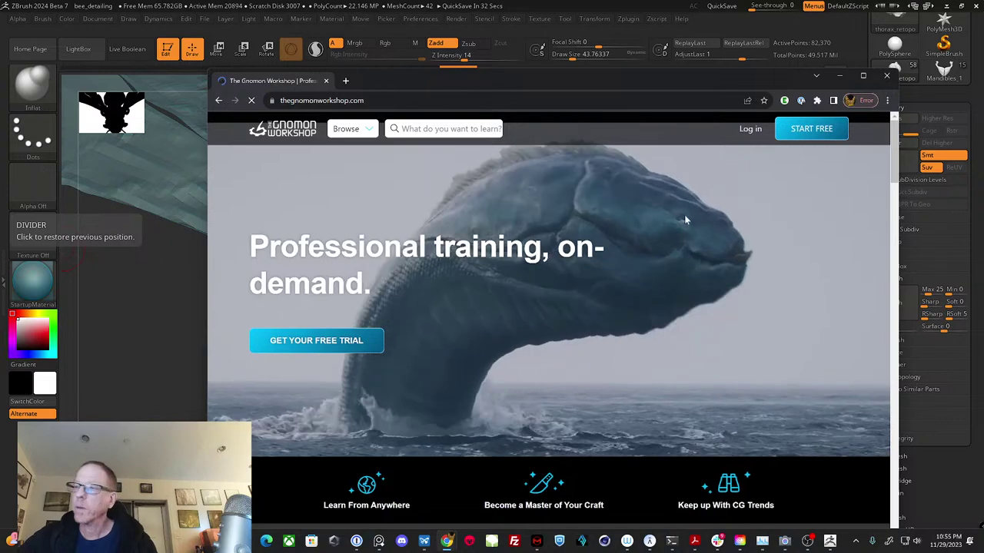
pyautogui.click(368, 129)
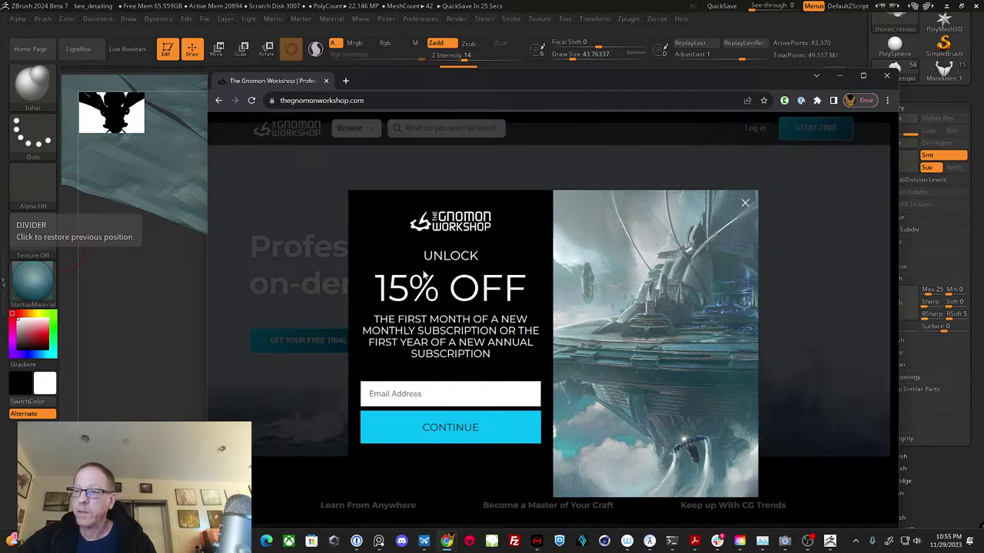
pyautogui.click(444, 435)
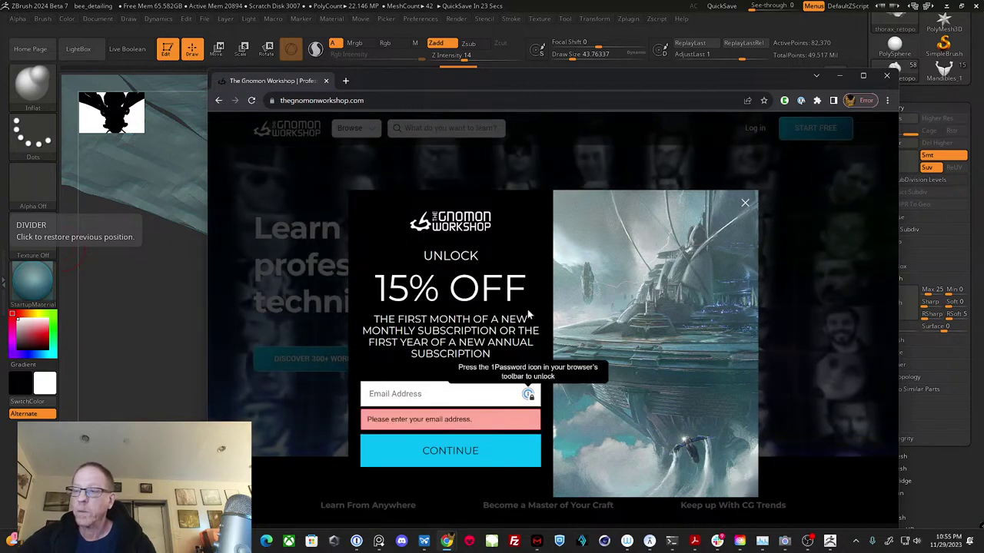
pyautogui.click(745, 205)
# Step: Browse the workshops by instructor and open the insect workshop instructor's page from the I - L group
pyautogui.click(348, 128)
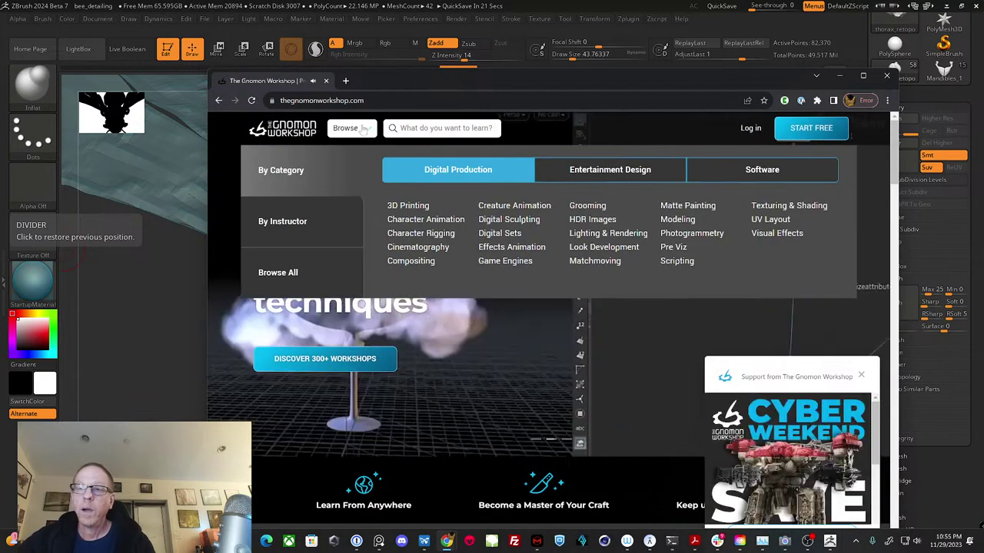
pyautogui.click(292, 221)
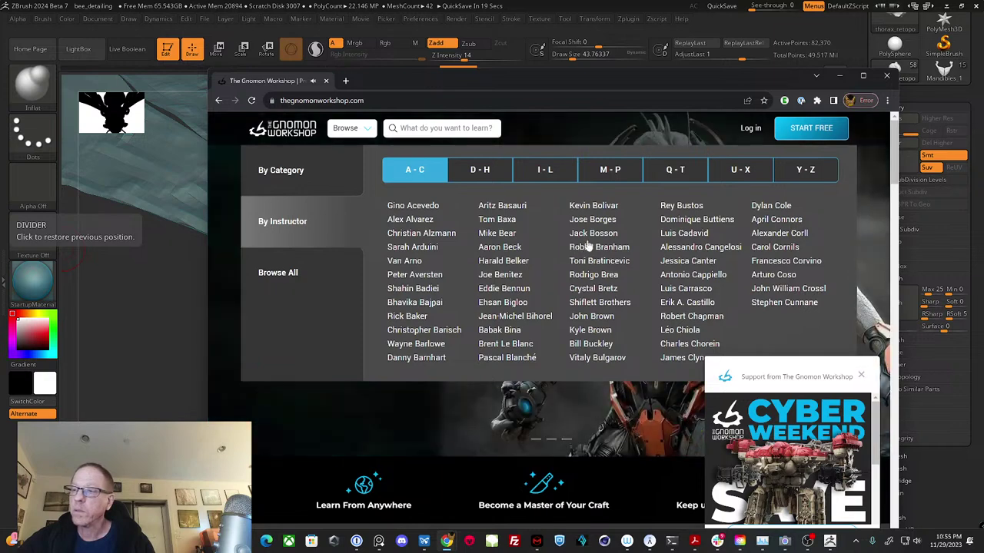
pyautogui.click(544, 171)
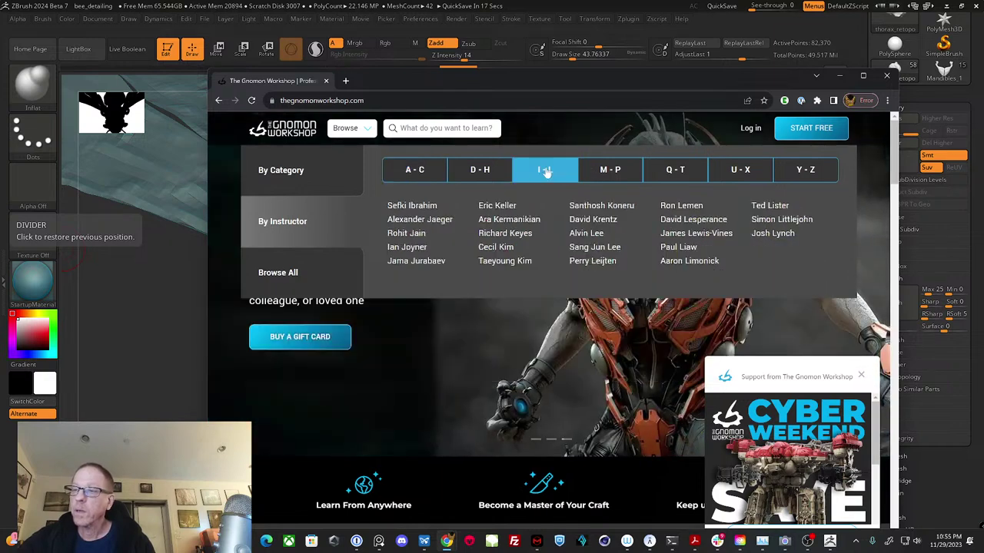
pyautogui.click(498, 206)
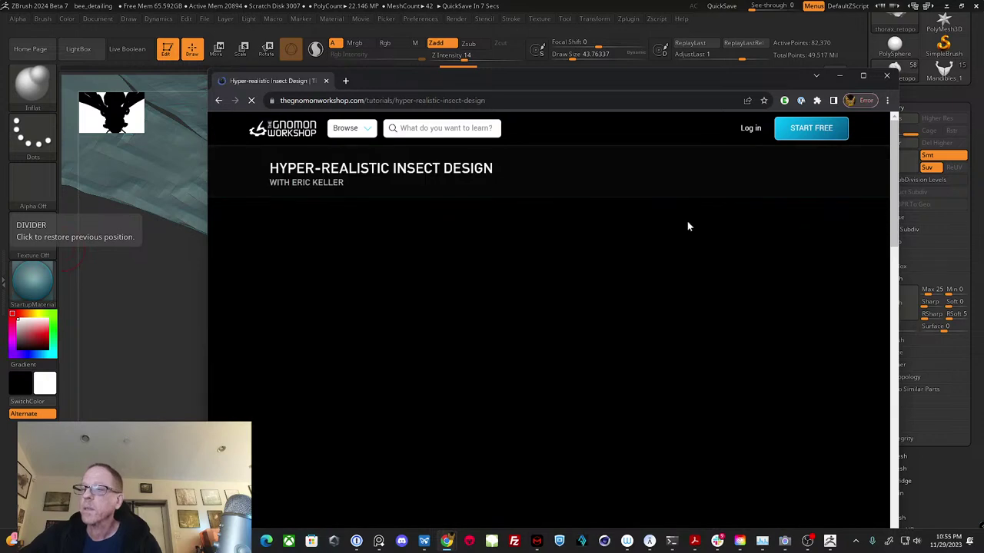
# Step: Look over the Hyper-realistic Insect Design workshop page, including its preview image, description and chapter list
pyautogui.scroll(-1, 586, 249)
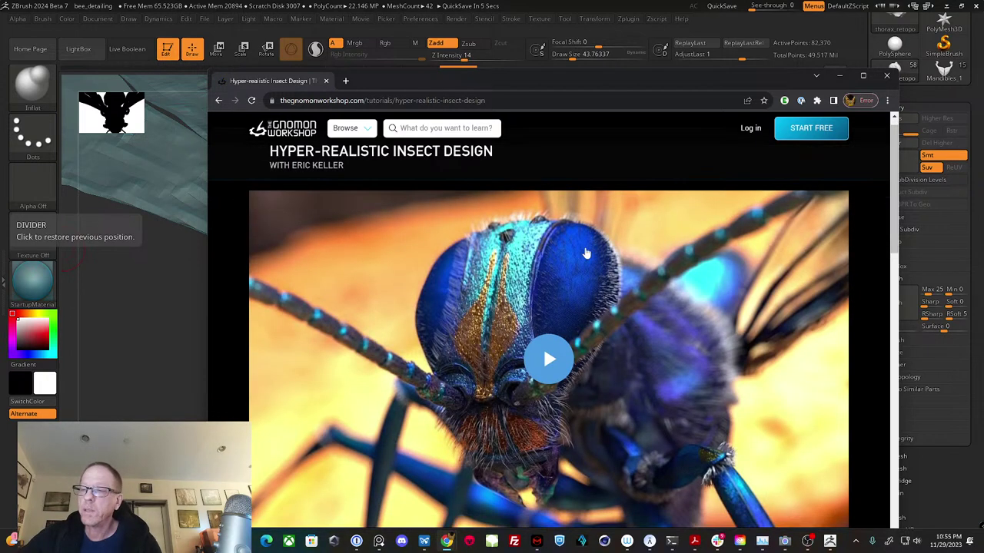
pyautogui.scroll(-1, 585, 254)
pyautogui.scroll(-3, 586, 256)
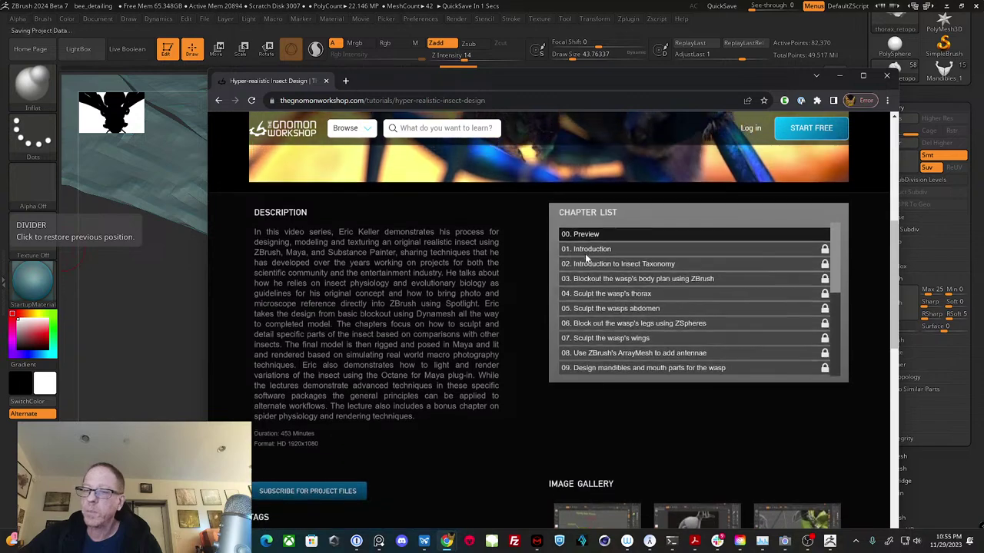
pyautogui.scroll(4, 585, 255)
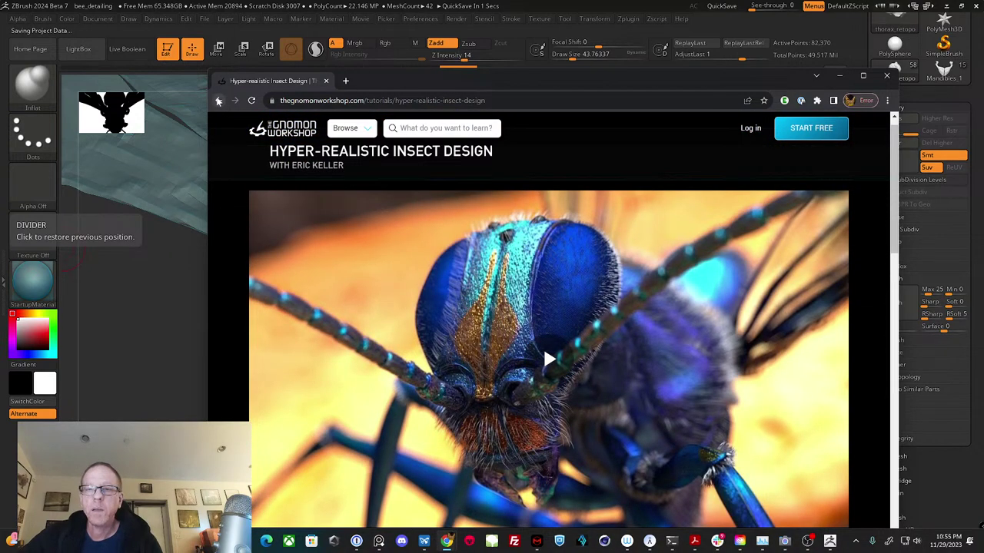
# Step: Return to the instructor's workshops and examine the orchid mantis Creature Modeling With ZBrush & Marmoset Toolbag page and its chapter list
pyautogui.click(218, 101)
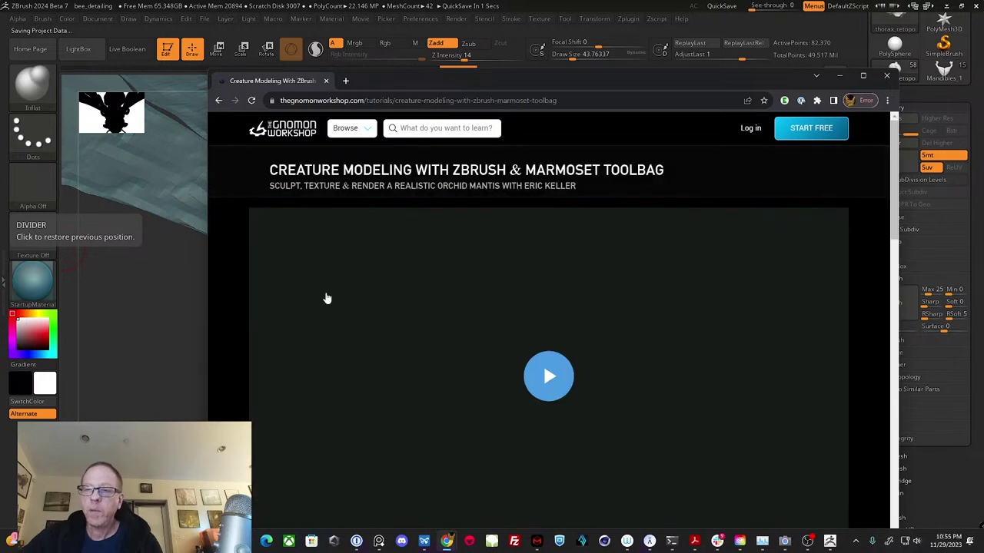
pyautogui.scroll(-4, 378, 294)
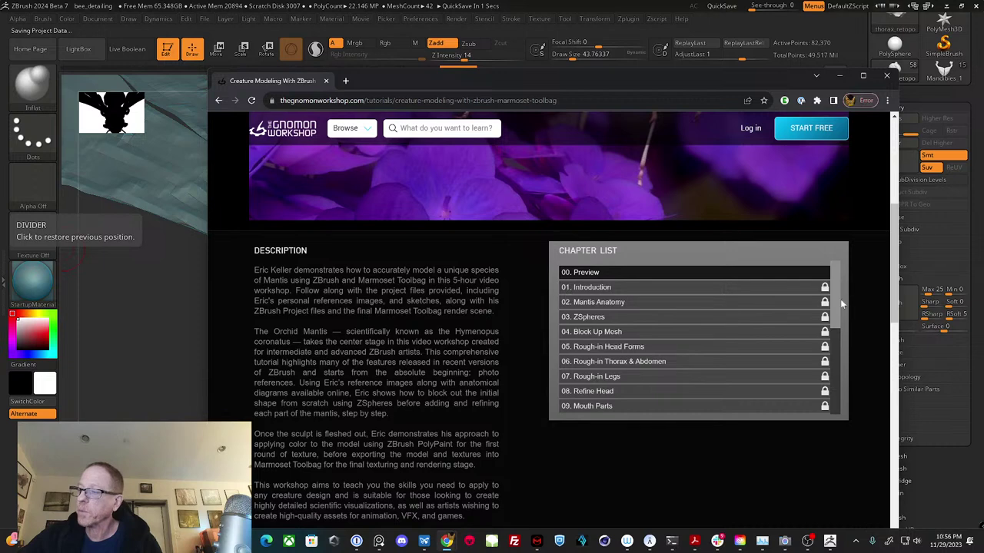
pyautogui.moveTo(840, 299)
pyautogui.mouseDown()
pyautogui.moveTo(833, 394)
pyautogui.moveTo(835, 293)
pyautogui.mouseUp()
pyautogui.scroll(3, 630, 210)
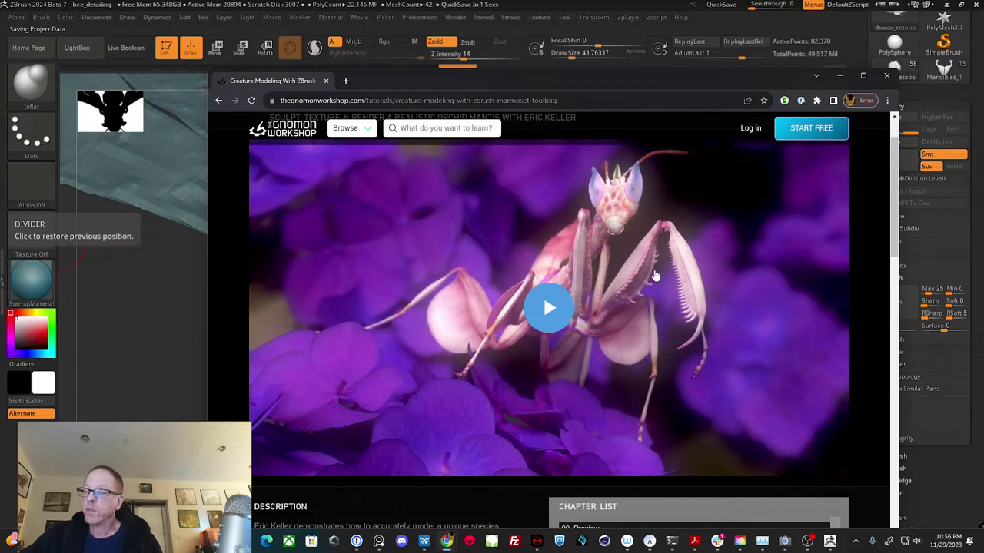
pyautogui.scroll(-1, 653, 275)
pyautogui.scroll(2, 649, 275)
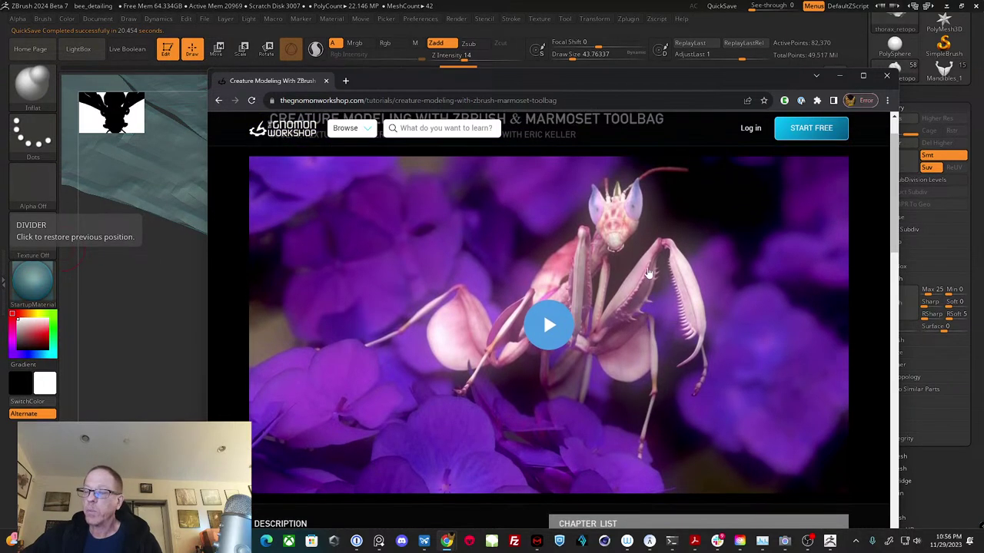
pyautogui.scroll(1, 649, 269)
pyautogui.scroll(-1, 638, 268)
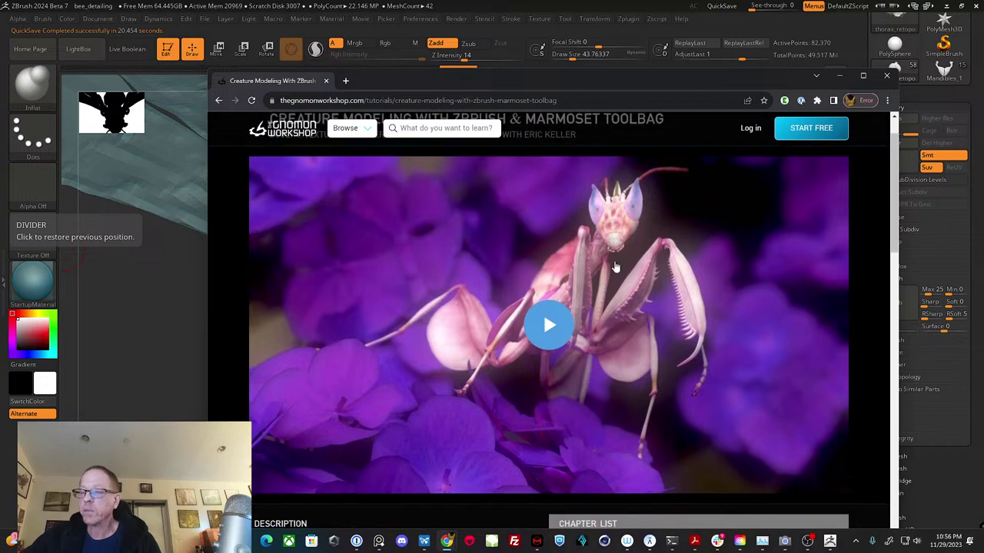
pyautogui.scroll(-5, 611, 269)
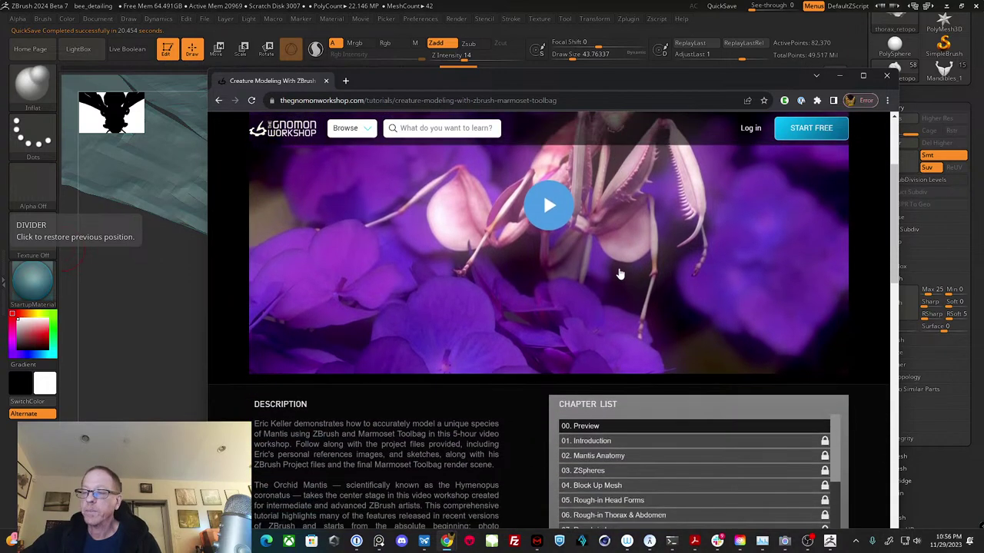
pyautogui.scroll(5, 620, 274)
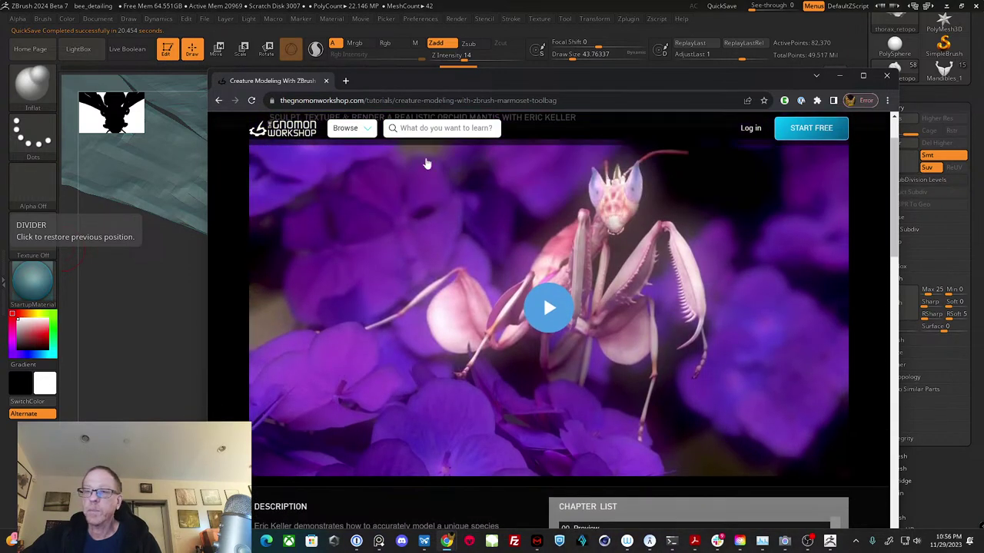
# Step: Return to the instructor's workshops, open Modeling and Rendering a Realistic Jumping Spider, and examine its image, description and chapter list
pyautogui.moveTo(338, 115)
pyautogui.click(220, 102)
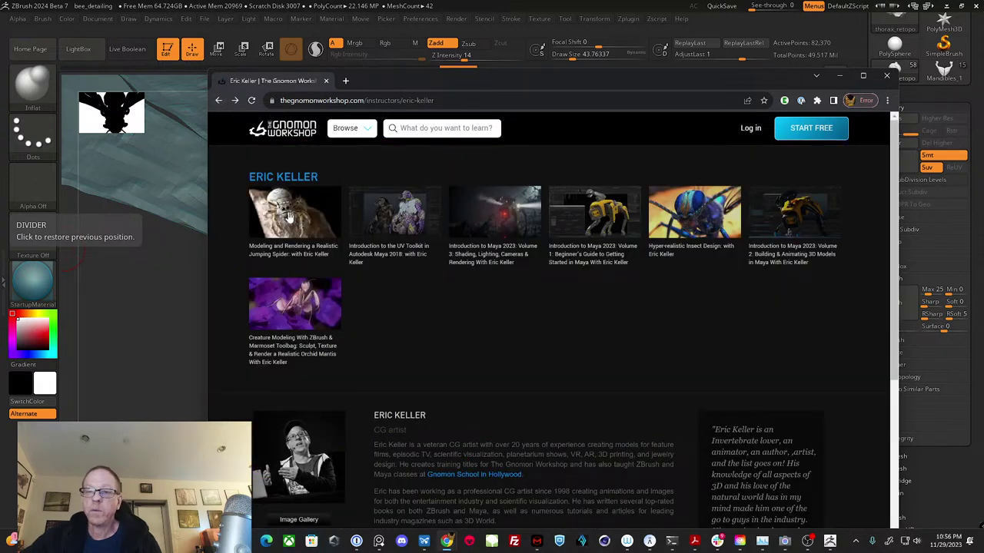
pyautogui.click(287, 212)
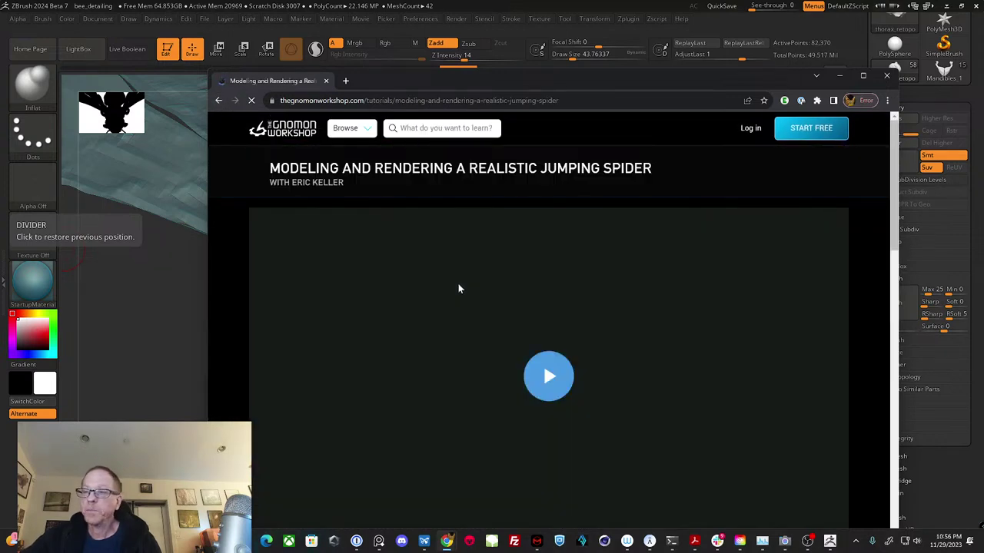
pyautogui.scroll(-1, 458, 289)
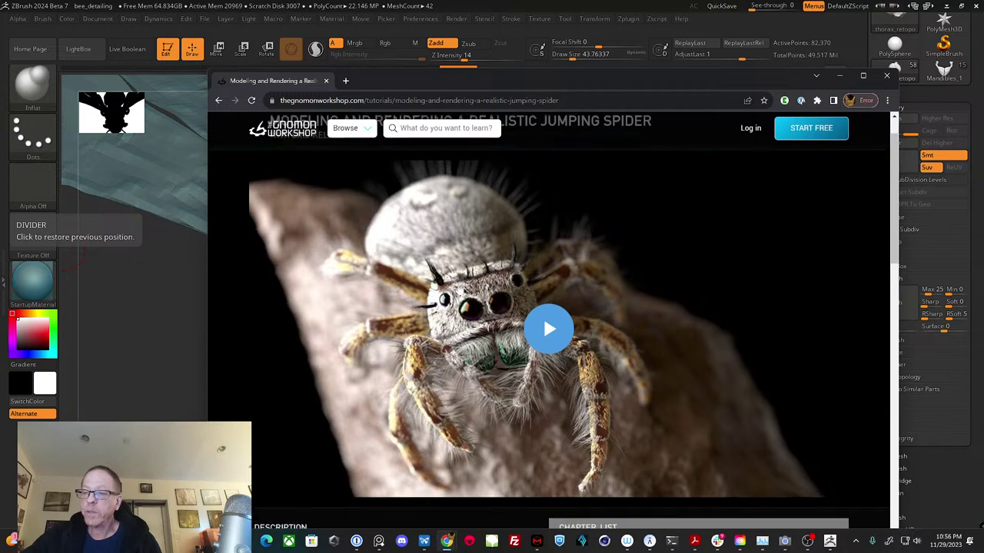
pyautogui.scroll(-1, 460, 286)
pyautogui.scroll(1, 460, 286)
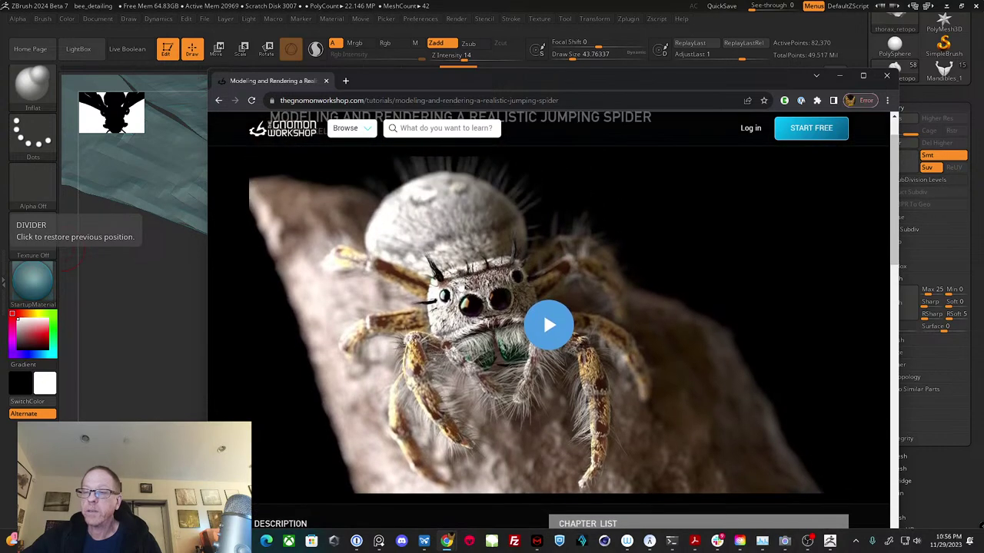
pyautogui.scroll(-1, 460, 286)
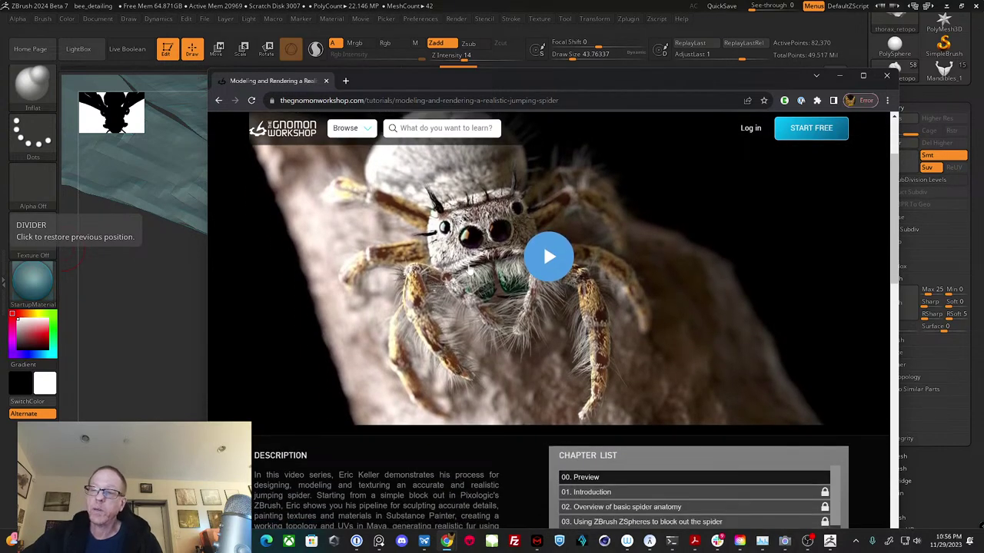
pyautogui.scroll(-1, 480, 260)
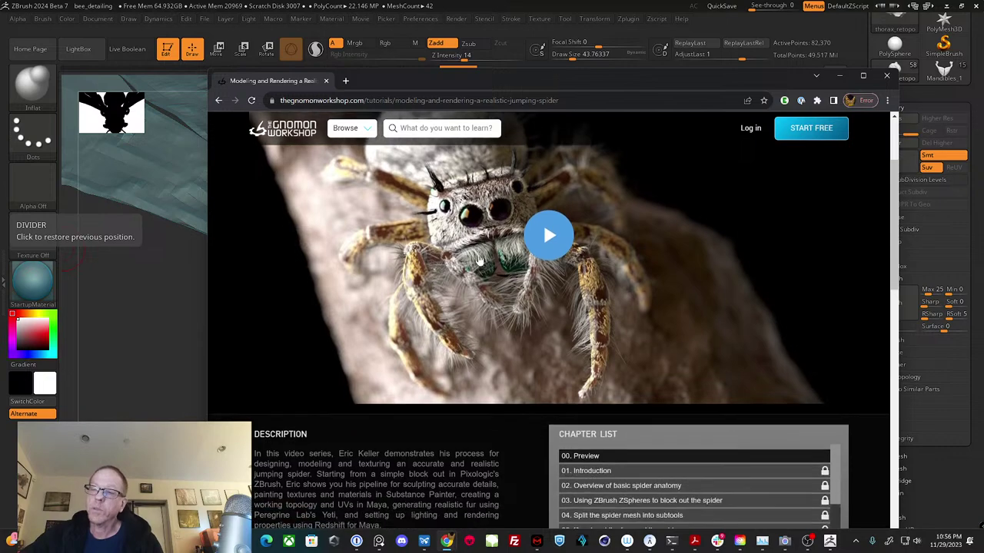
pyautogui.scroll(1, 473, 265)
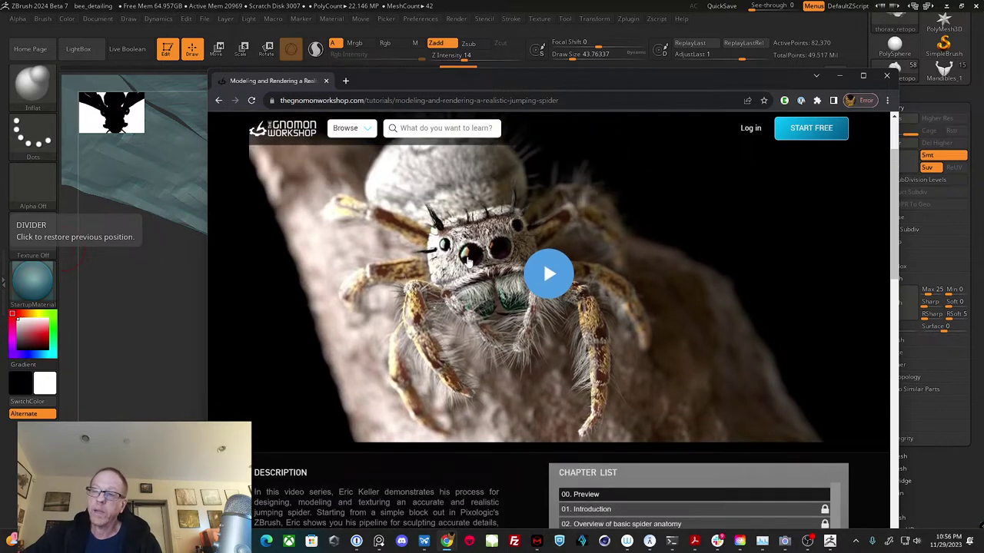
pyautogui.scroll(-3, 471, 264)
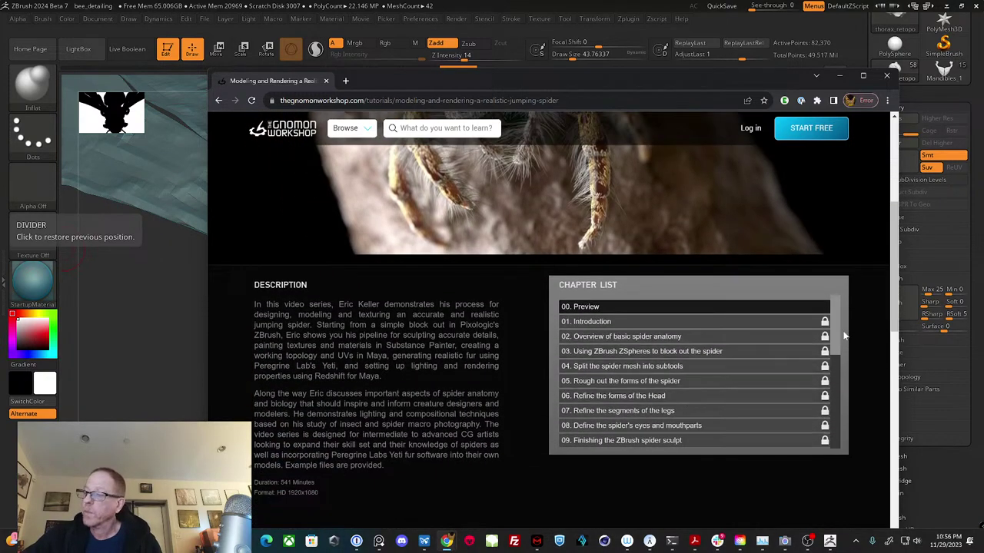
pyautogui.moveTo(837, 348); pyautogui.dragTo(847, 456)
pyautogui.scroll(5, 842, 430)
pyautogui.scroll(3, 543, 170)
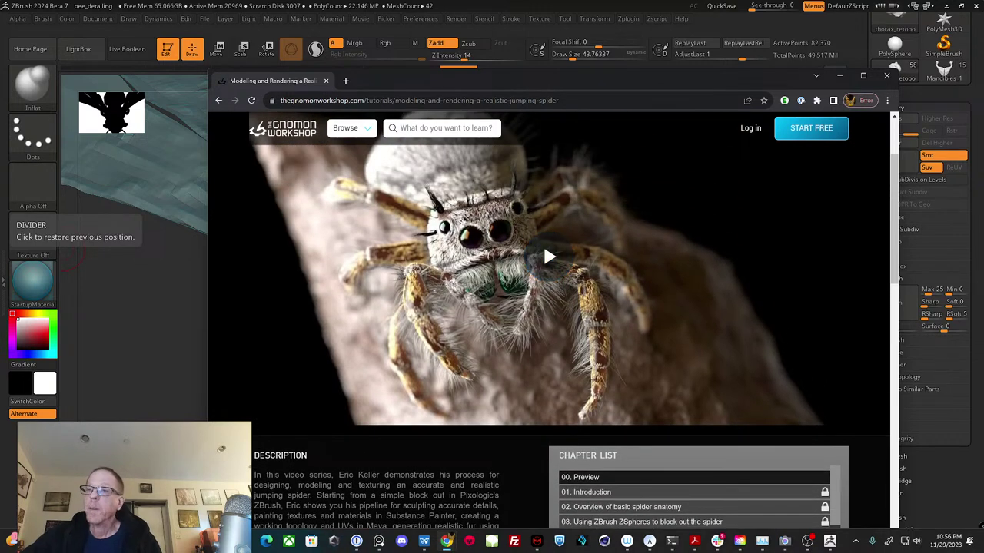
# Step: Open a new browser tab beside the jumping spider workshop page
pyautogui.click(347, 81)
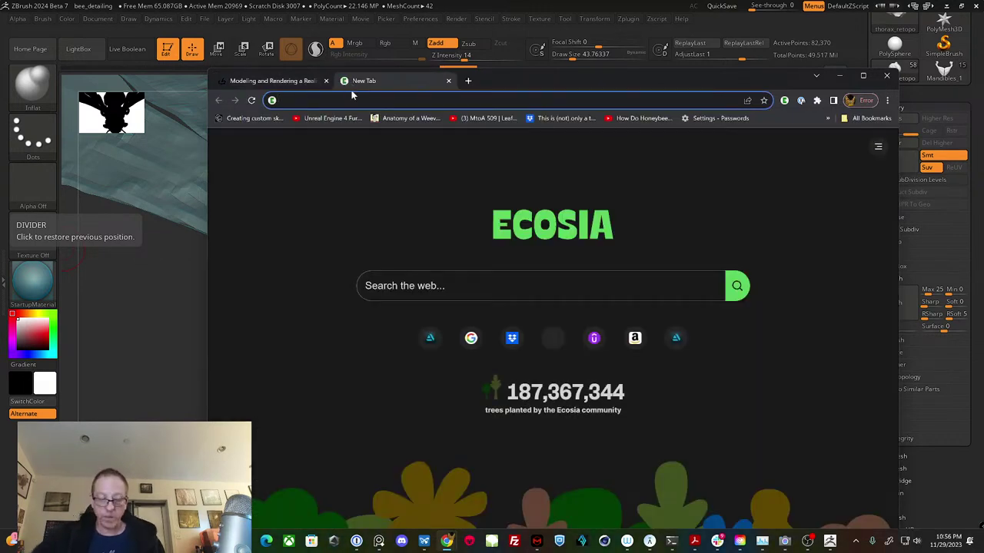